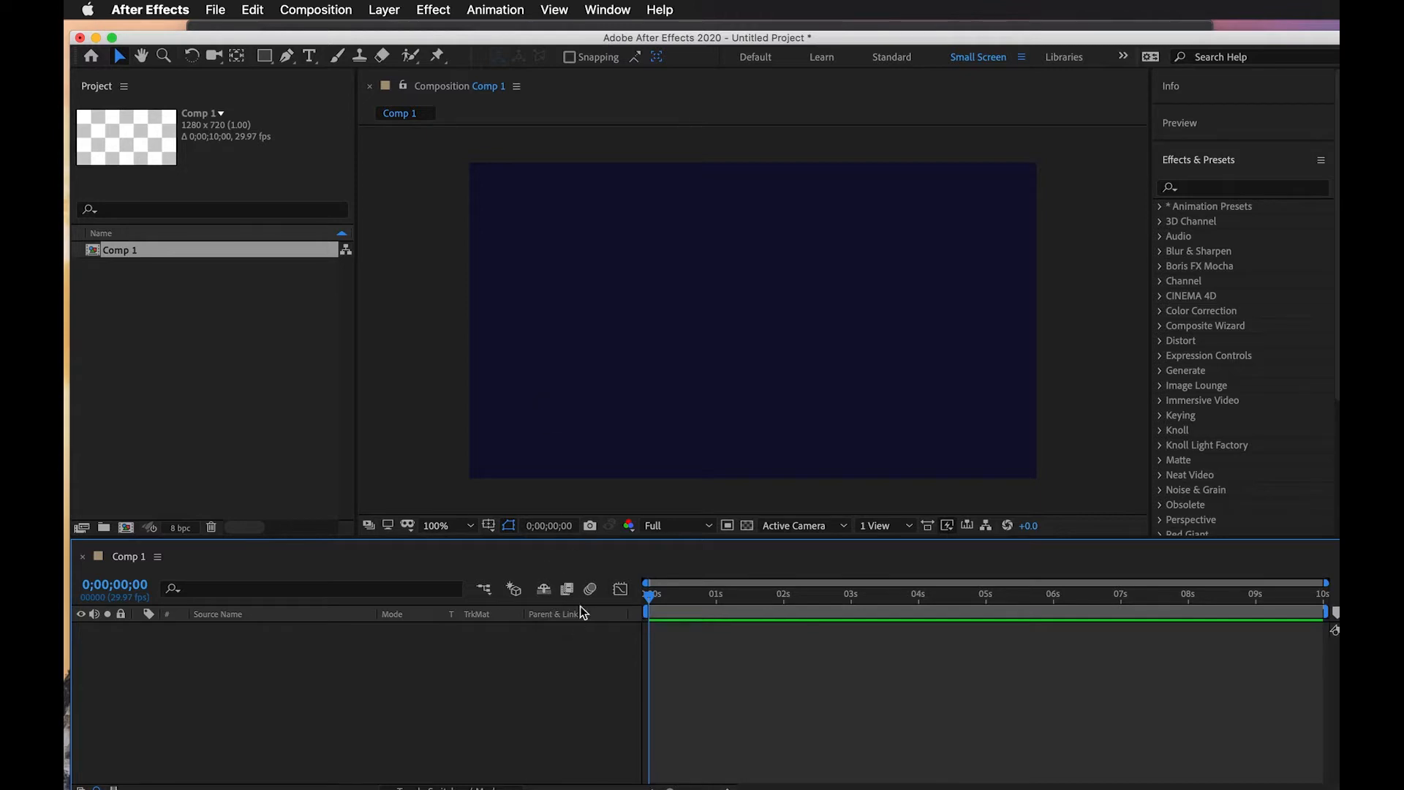
drag(660, 594, 617, 618)
drag(989, 42, 986, 35)
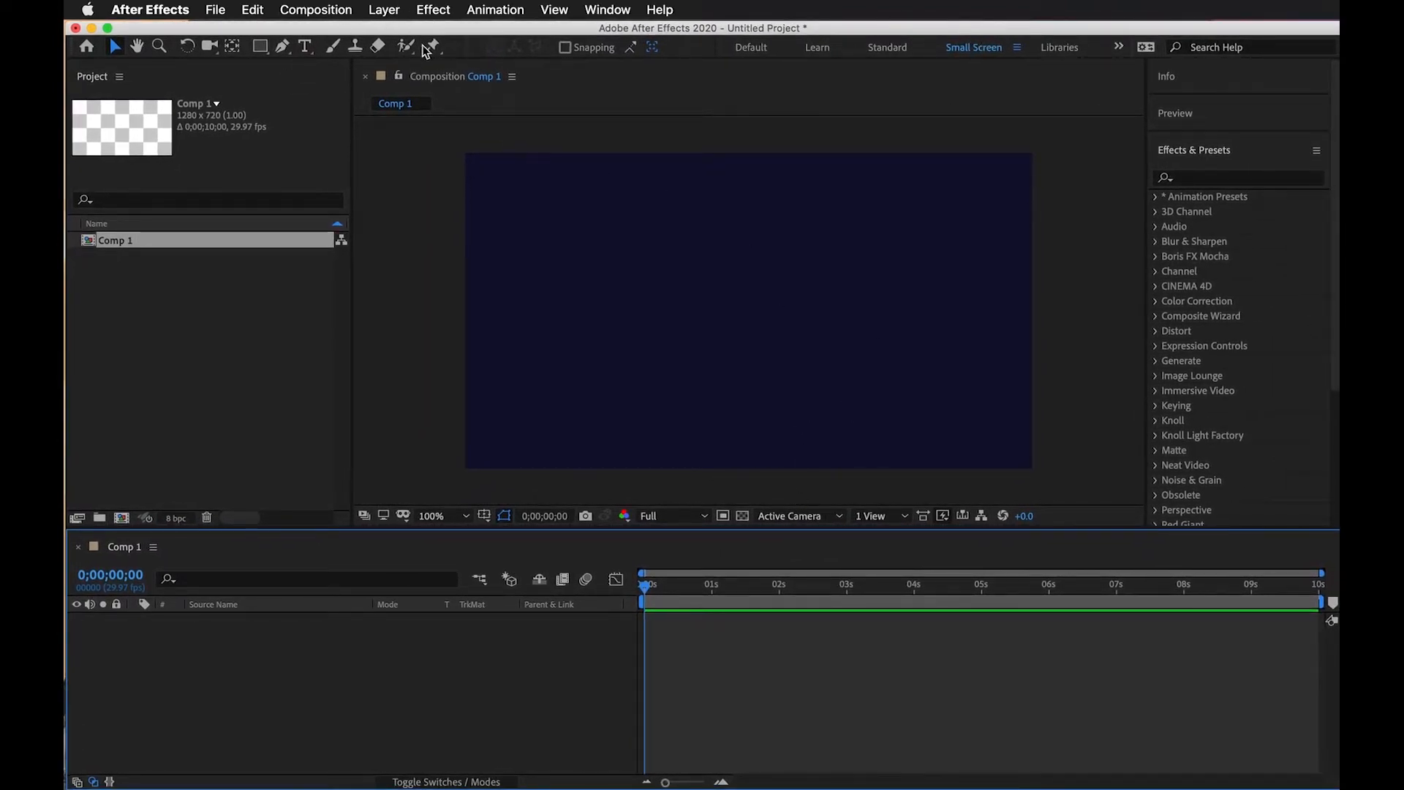
Create a shape layer and draw a small green circle with the Ellipse tool above and left of the composition's centre.
click(383, 10)
mouse_move(409, 30)
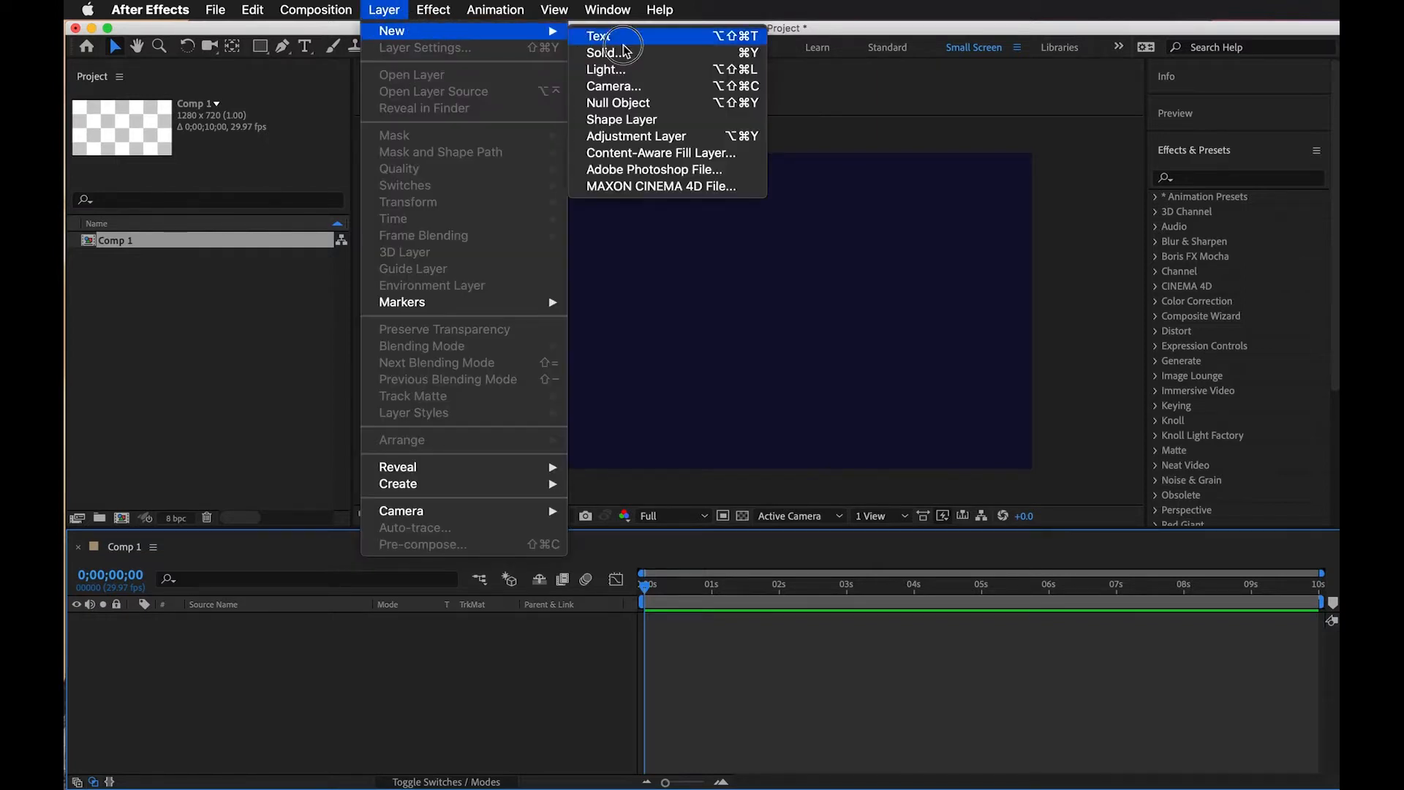
click(658, 120)
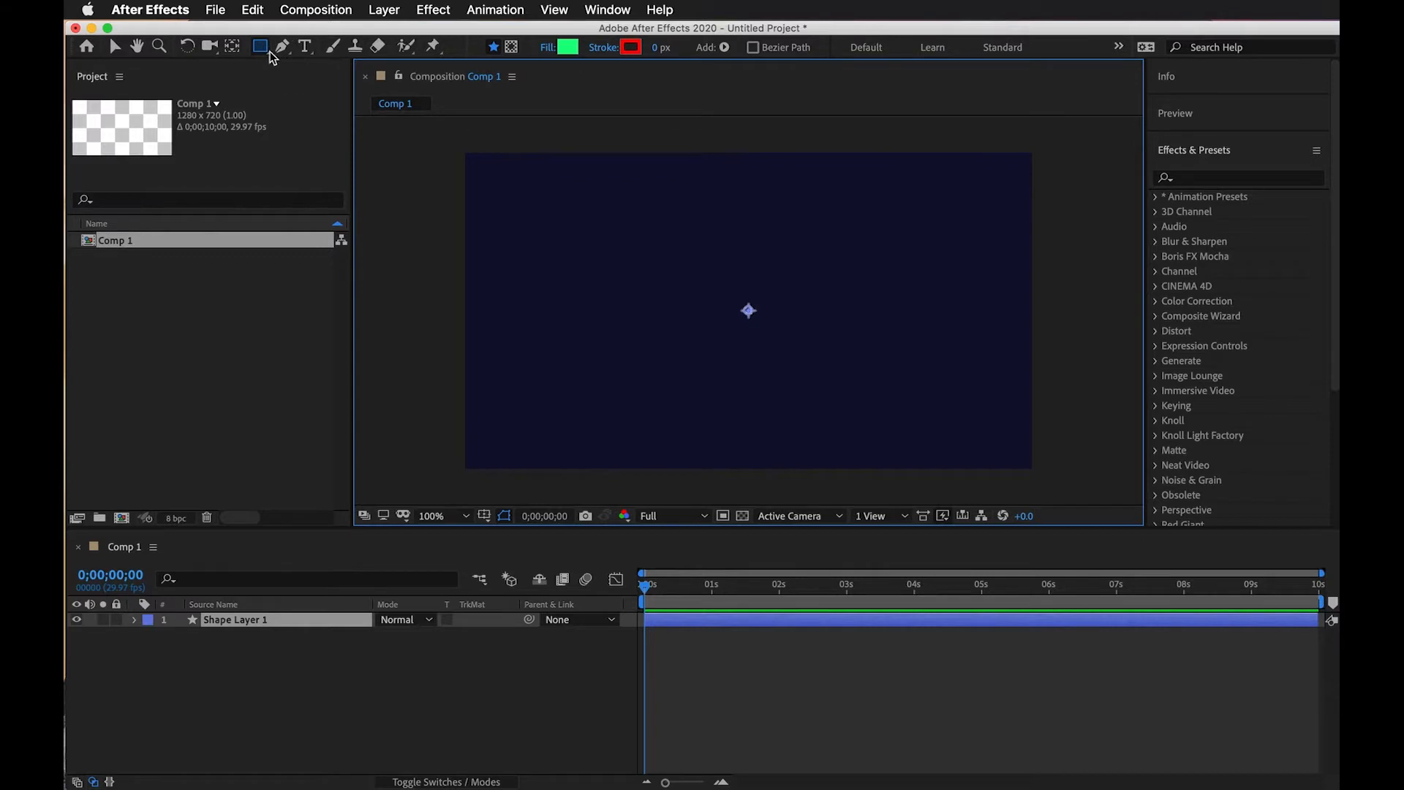
drag(264, 47, 326, 86)
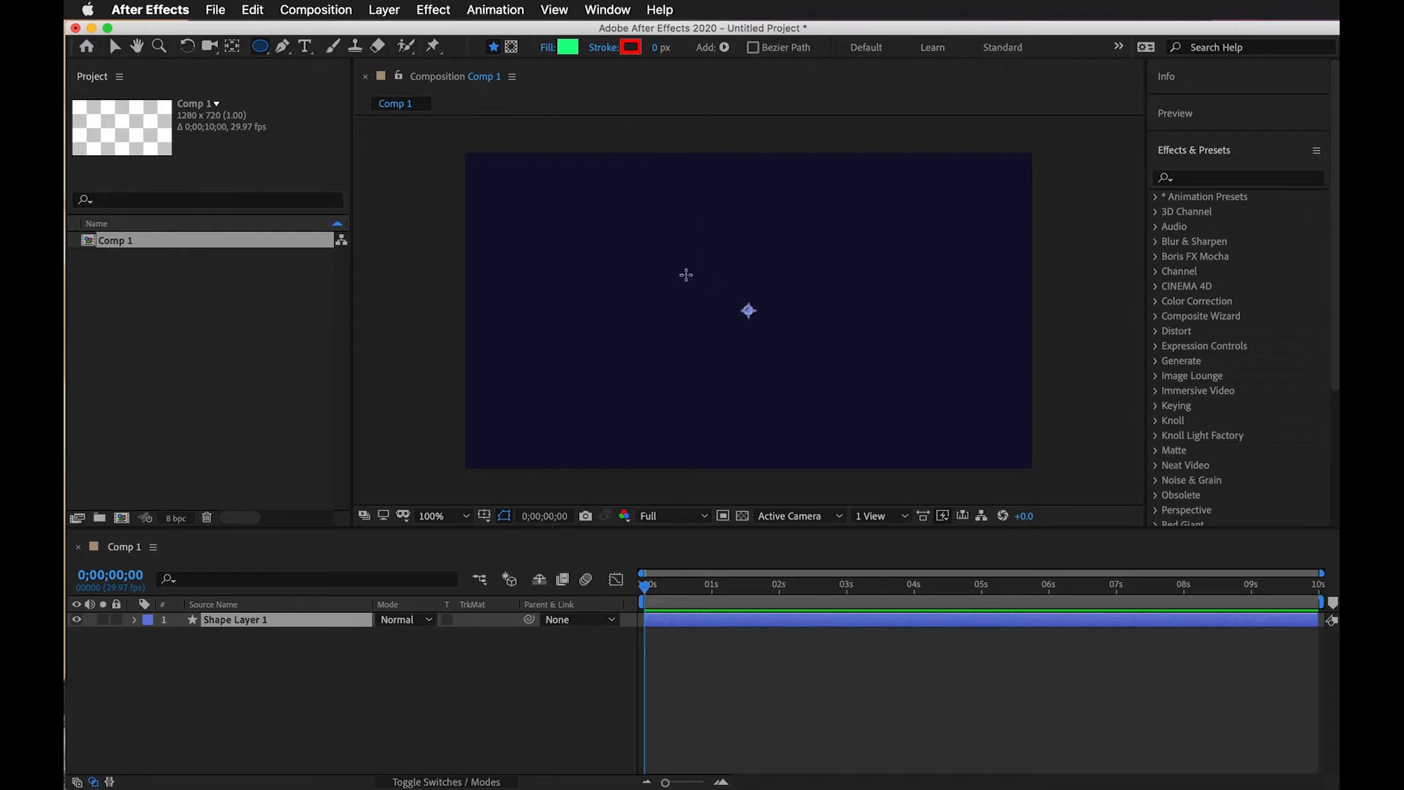
drag(613, 235, 636, 267)
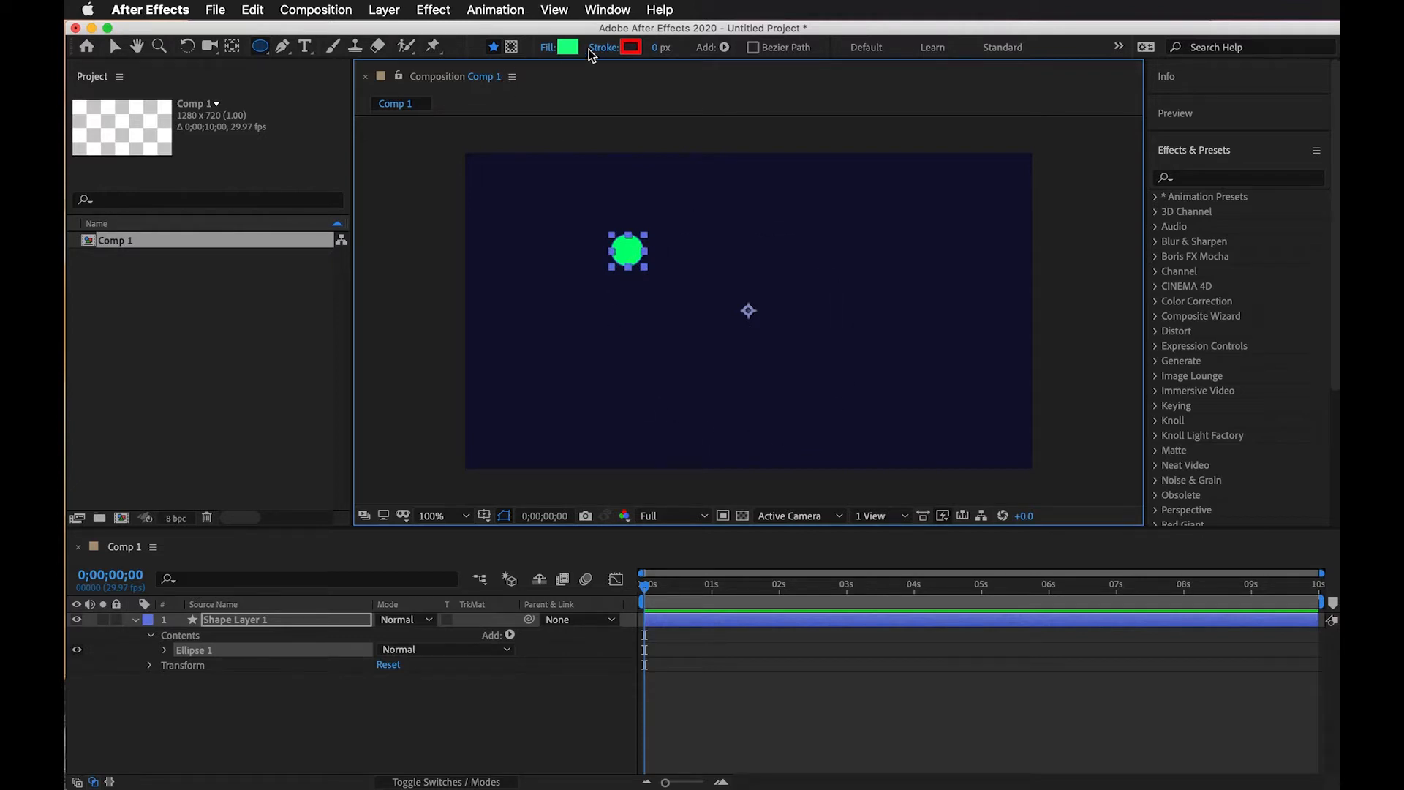
click(330, 708)
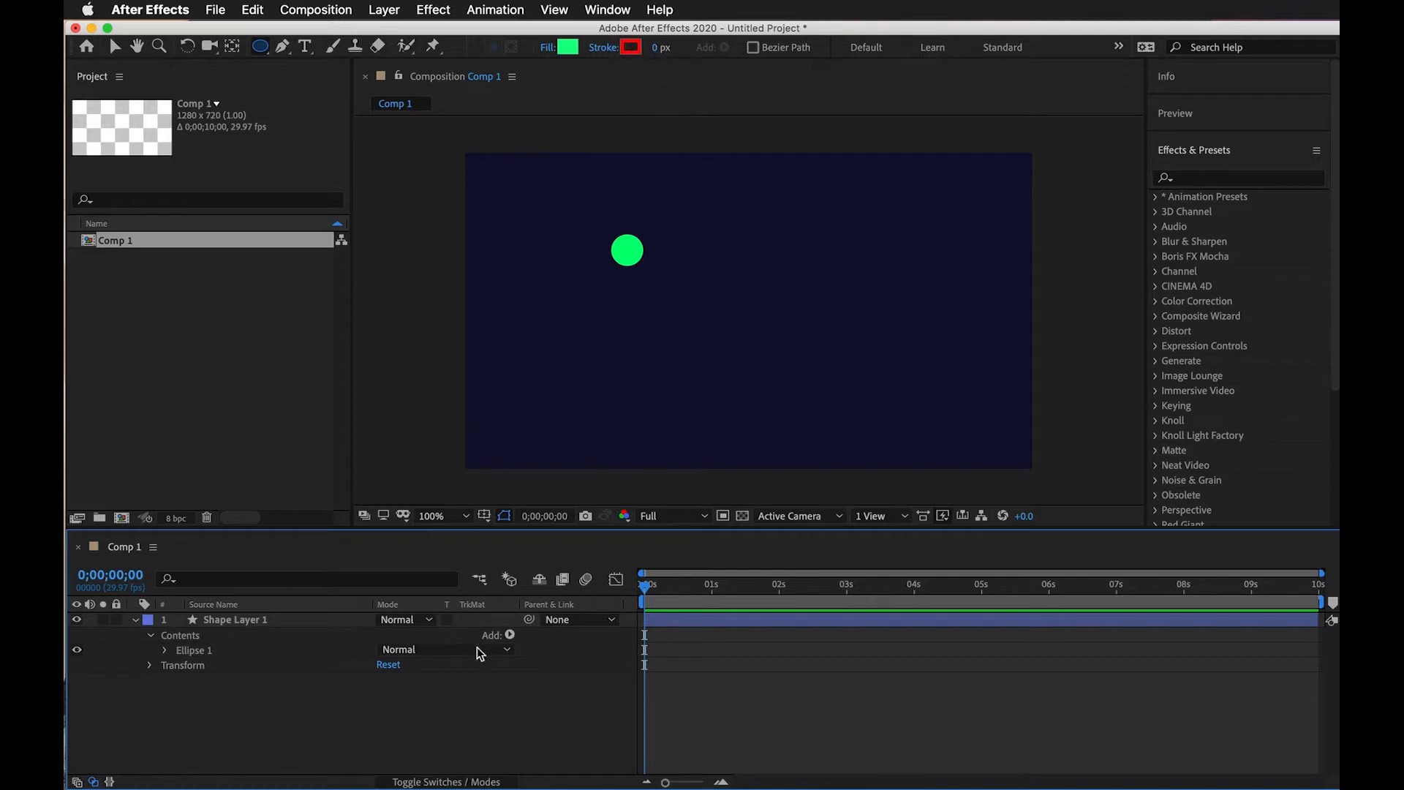
Keyframe the shape layer's Rotation from 0° at the start to one full turn at about 1 second.
click(276, 622)
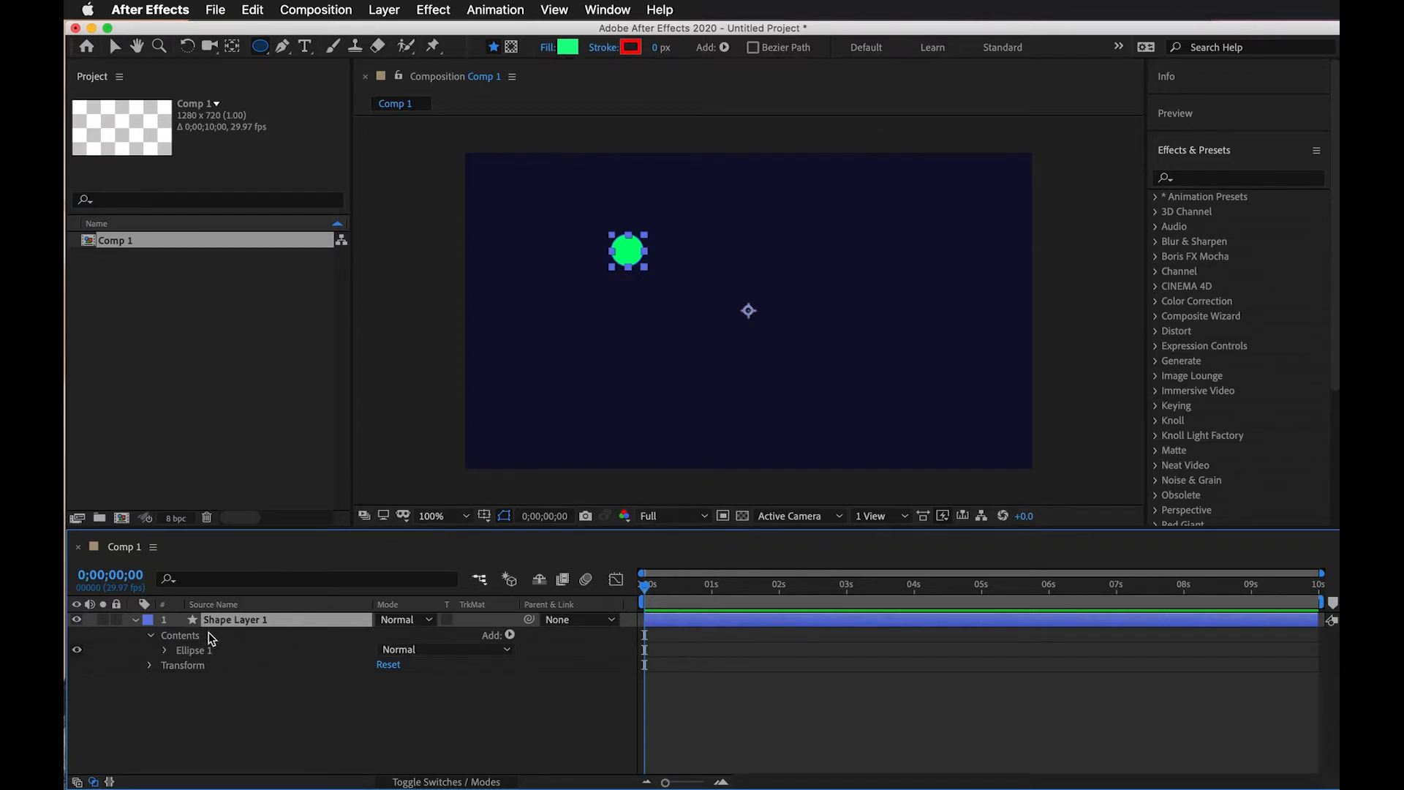
key(r)
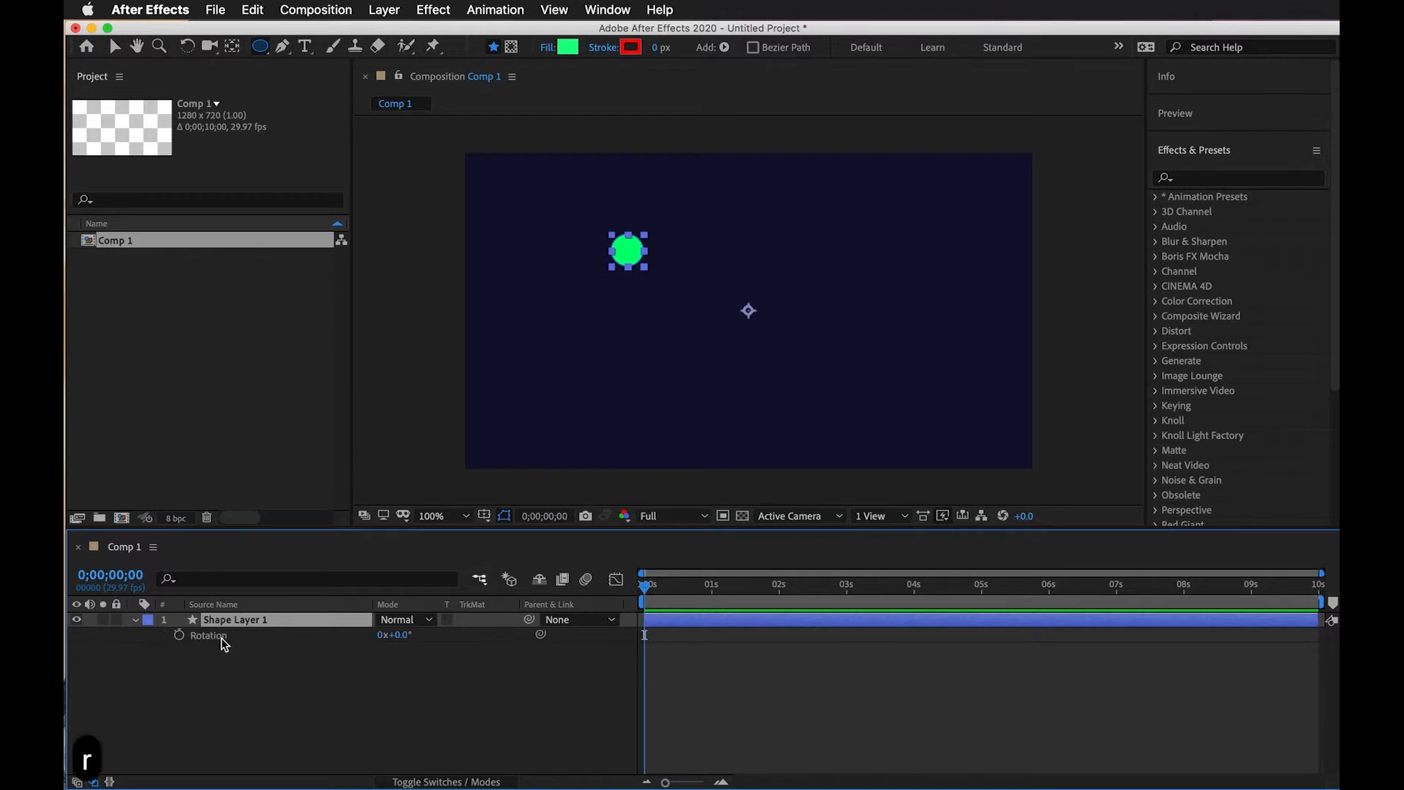
click(179, 634)
drag(651, 590, 721, 588)
click(401, 641)
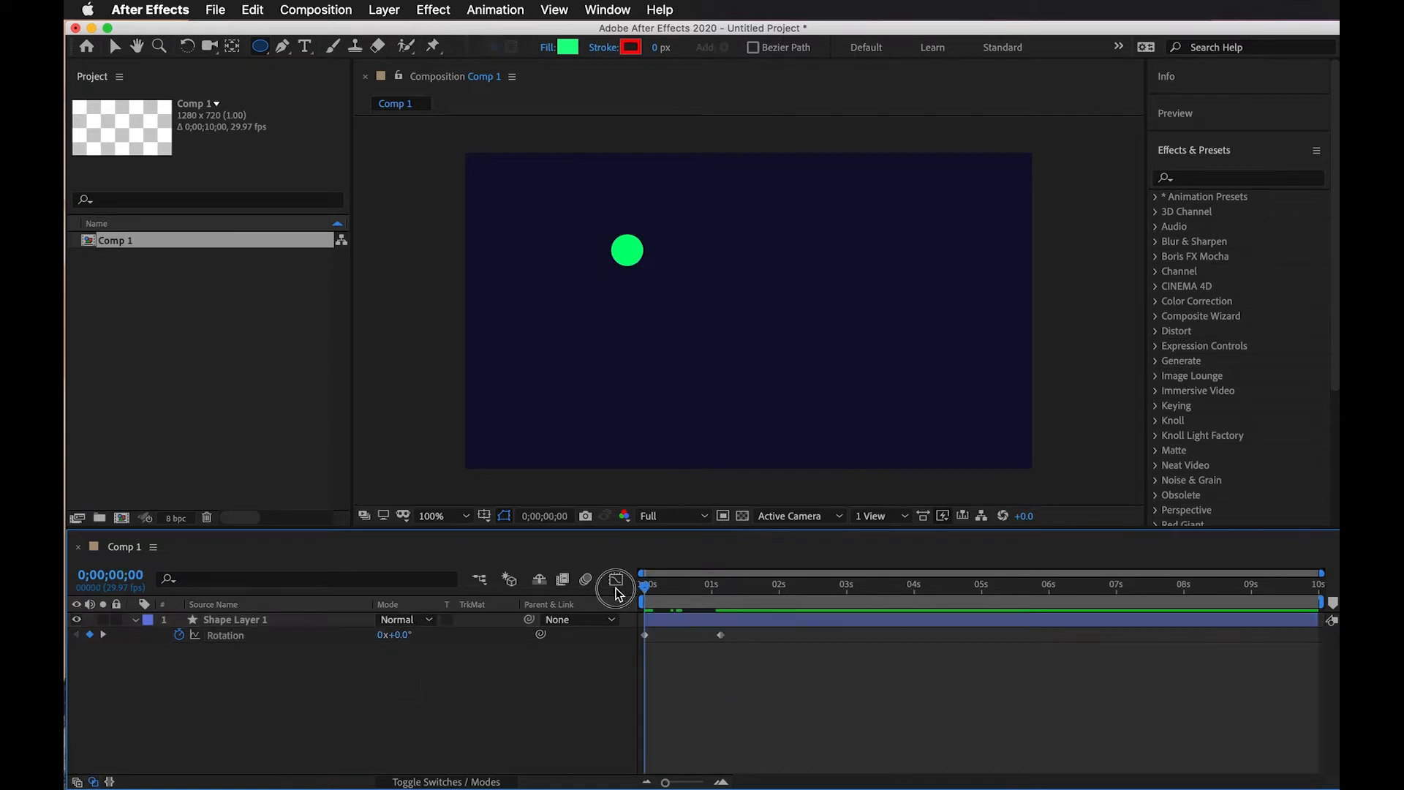
Preview the circle's rotation animation from the start of the composition.
mouse_move(618, 590)
mouse_down()
mouse_move(731, 590)
mouse_move(618, 593)
mouse_up()
key(space)
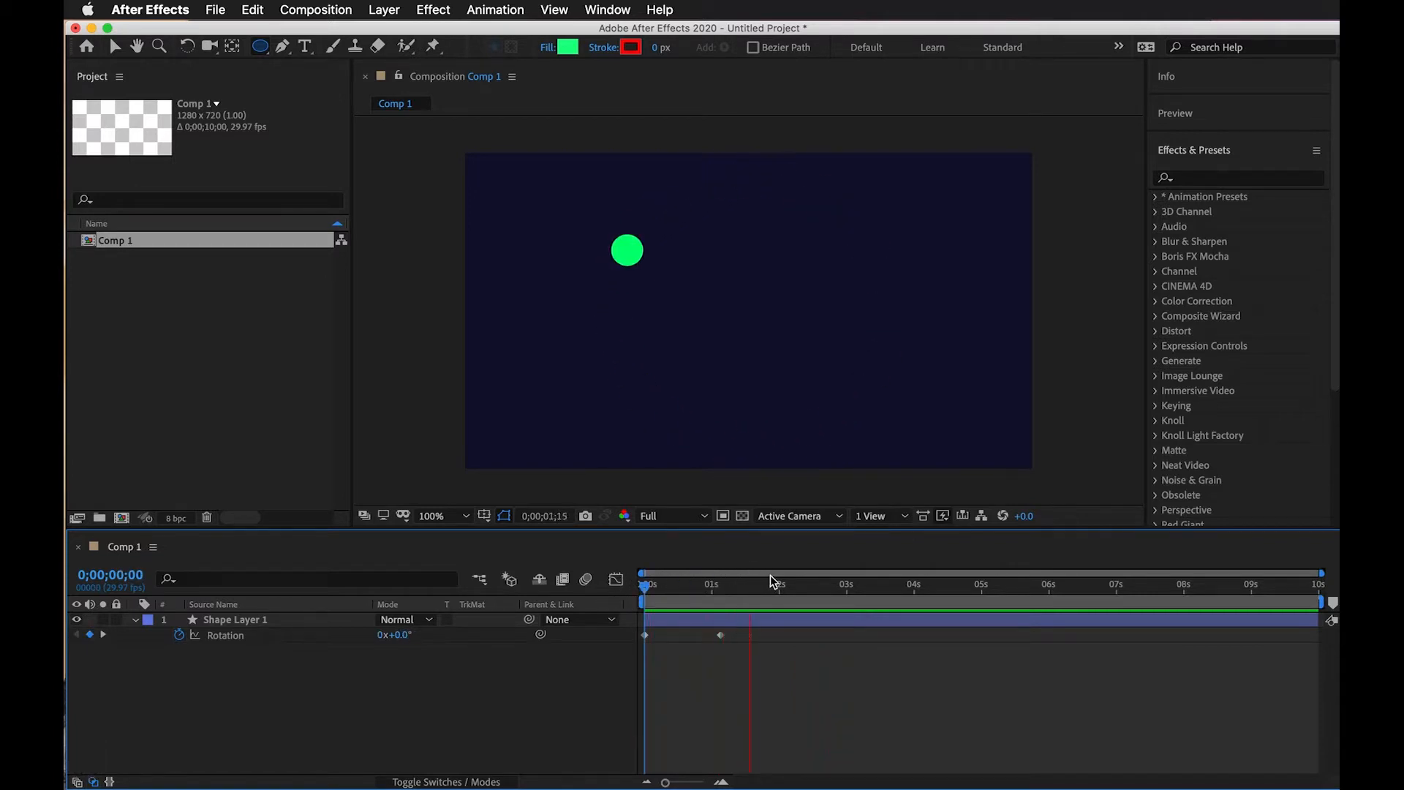
drag(733, 590, 574, 614)
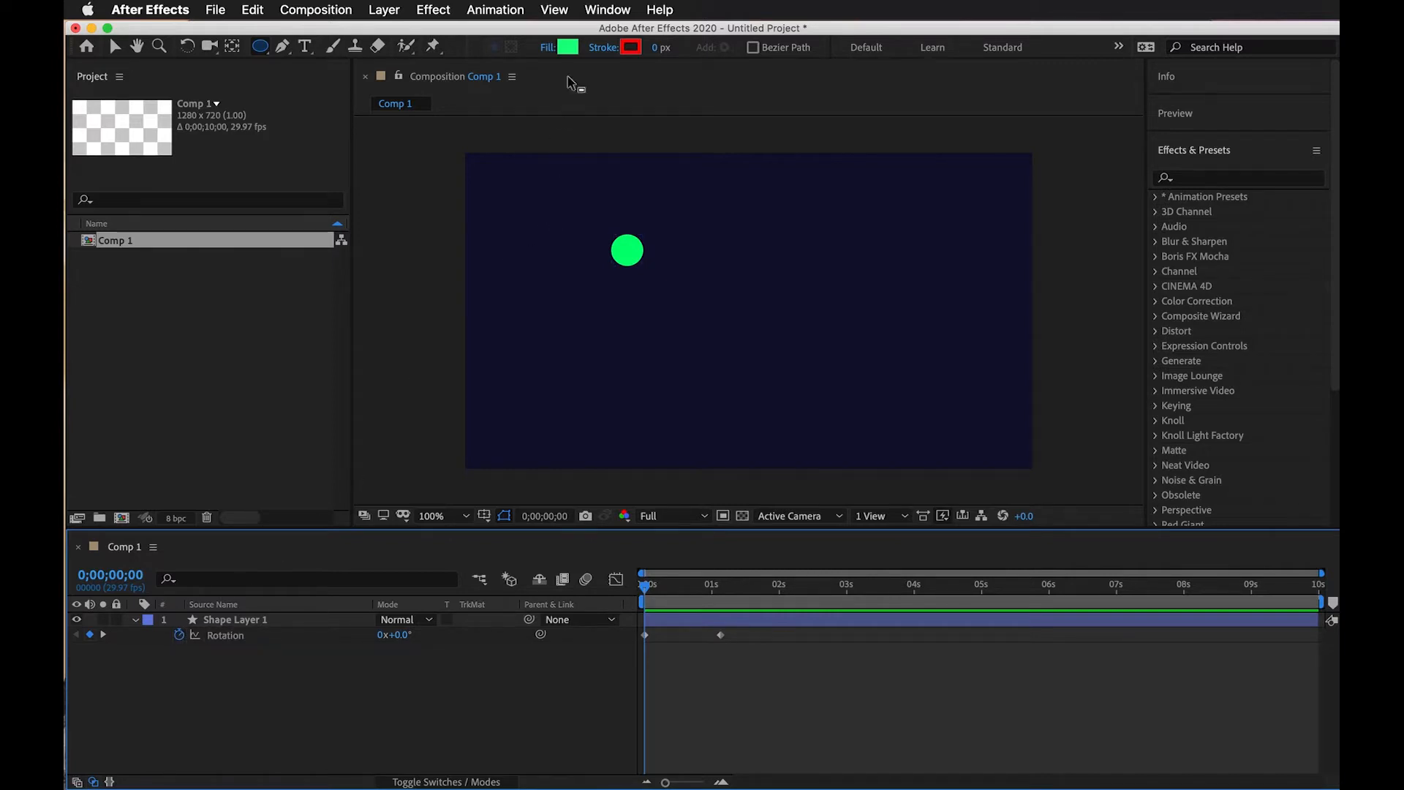
click(586, 10)
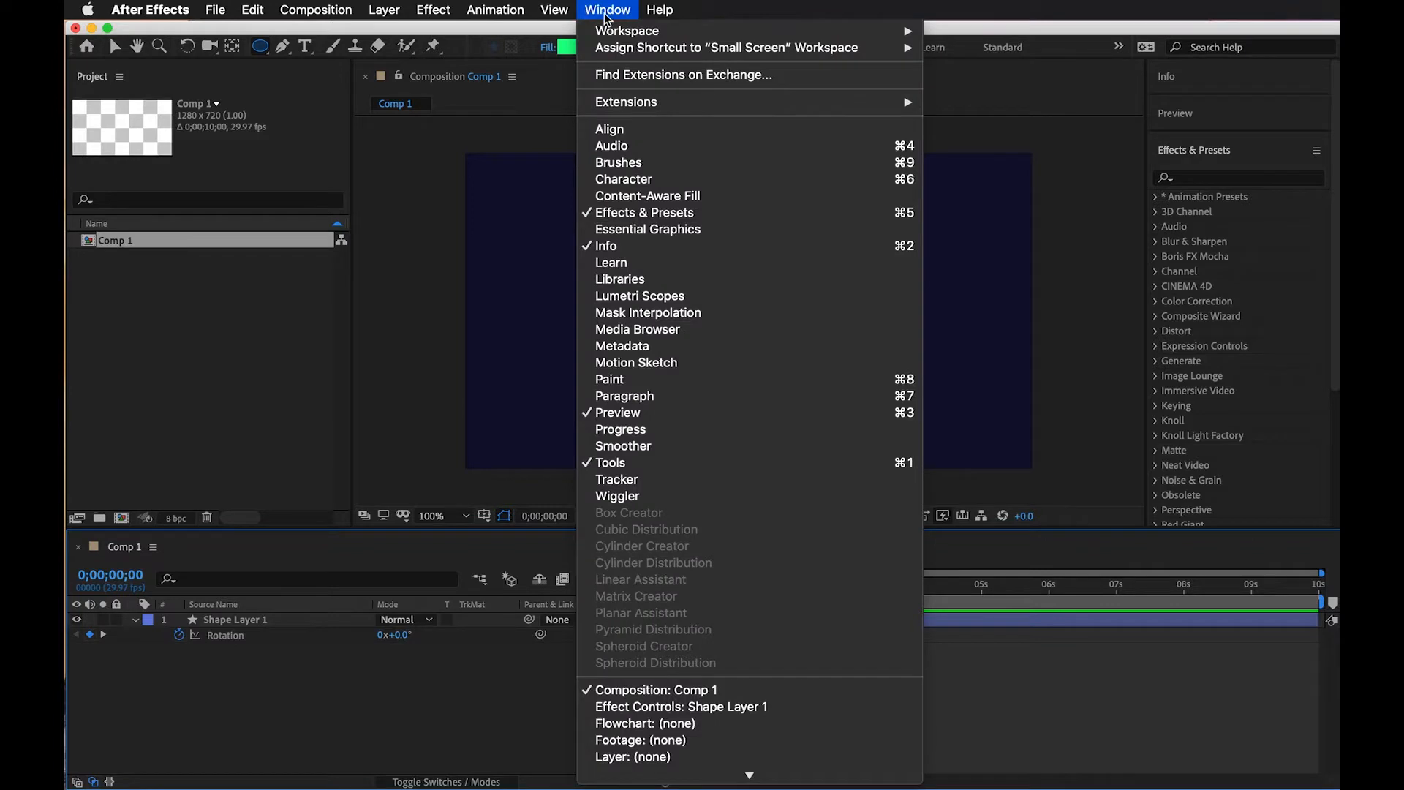
mouse_move(572, 14)
mouse_move(517, 16)
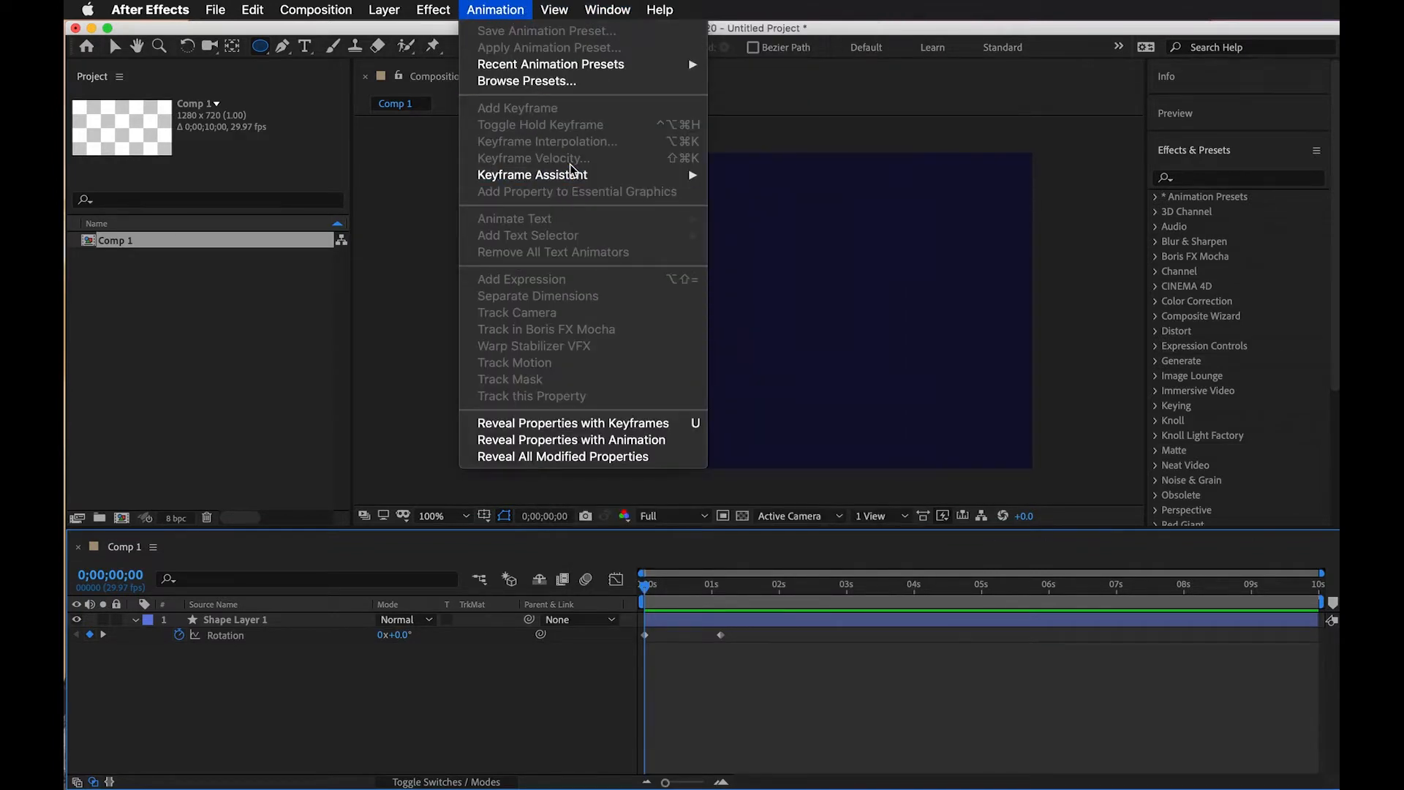
click(219, 630)
click(227, 638)
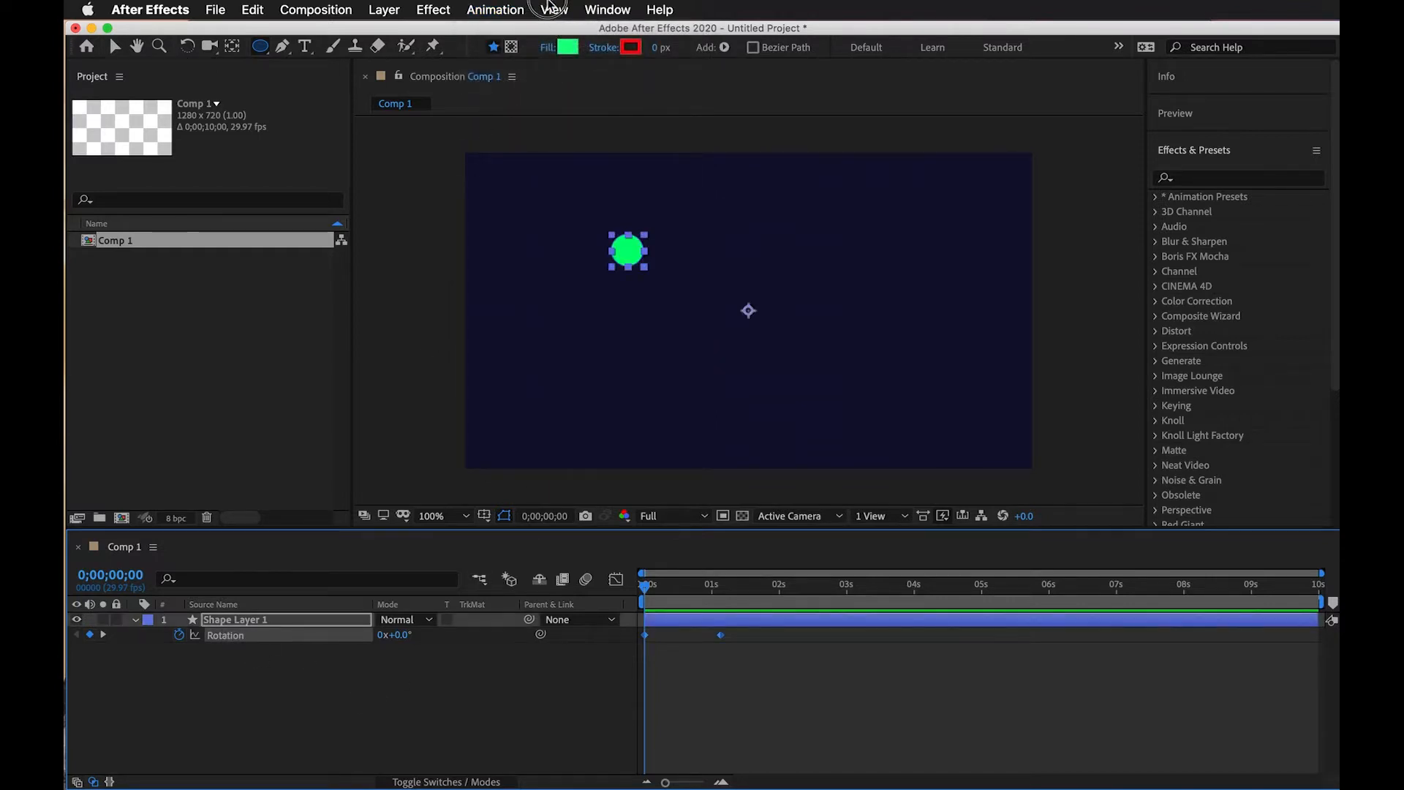
click(505, 9)
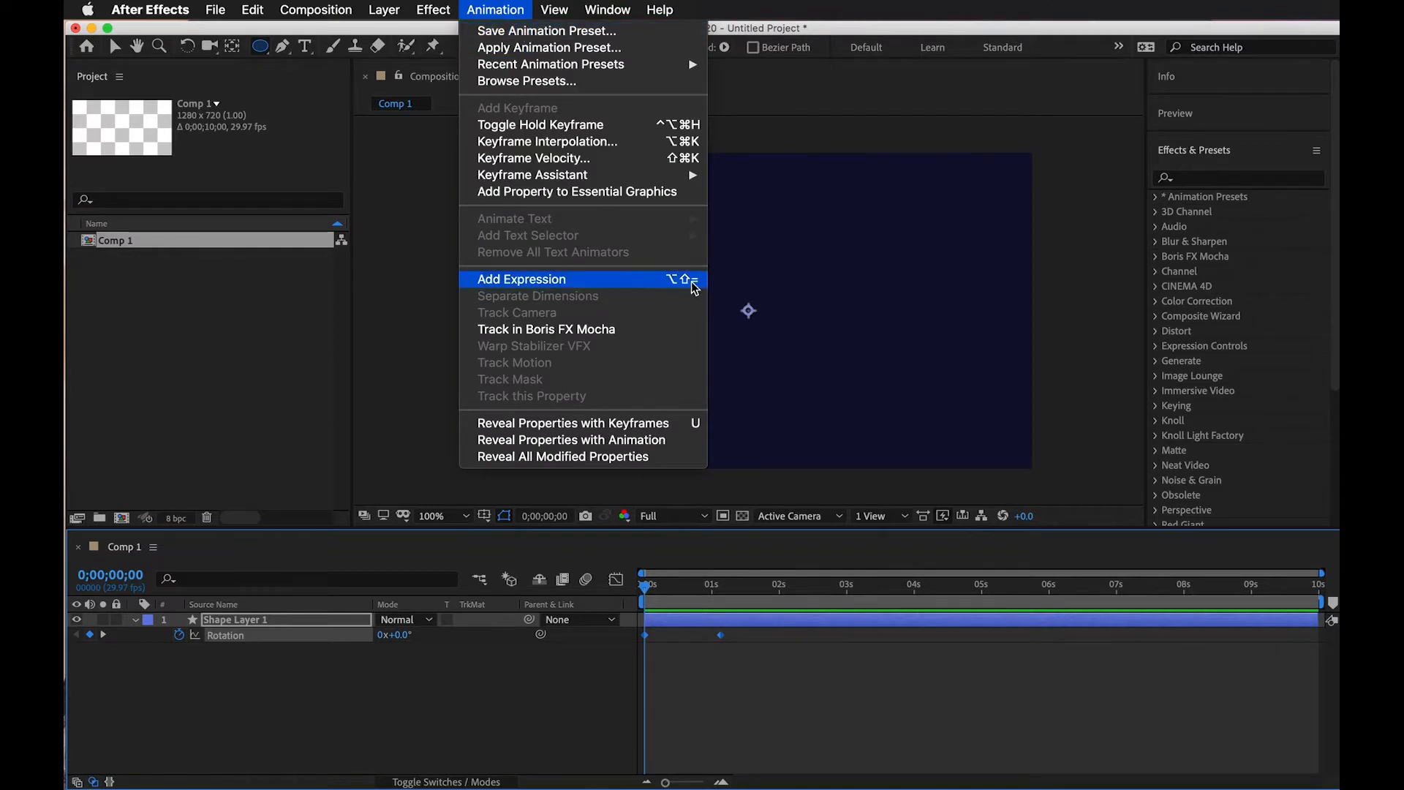
click(333, 672)
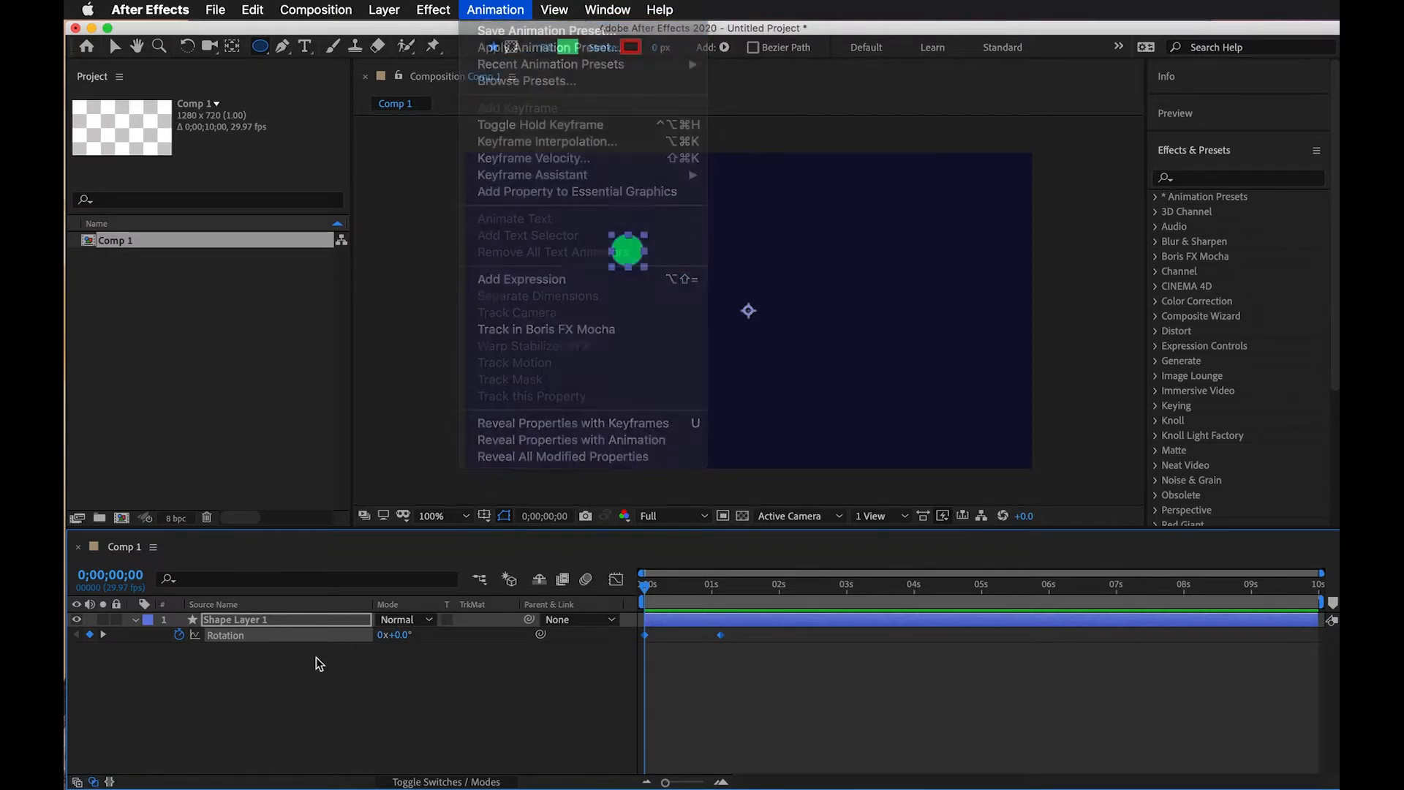
Add the expression loopOut("cycle") to the Rotation property of Shape Layer 1.
alt+click(179, 635)
click(558, 621)
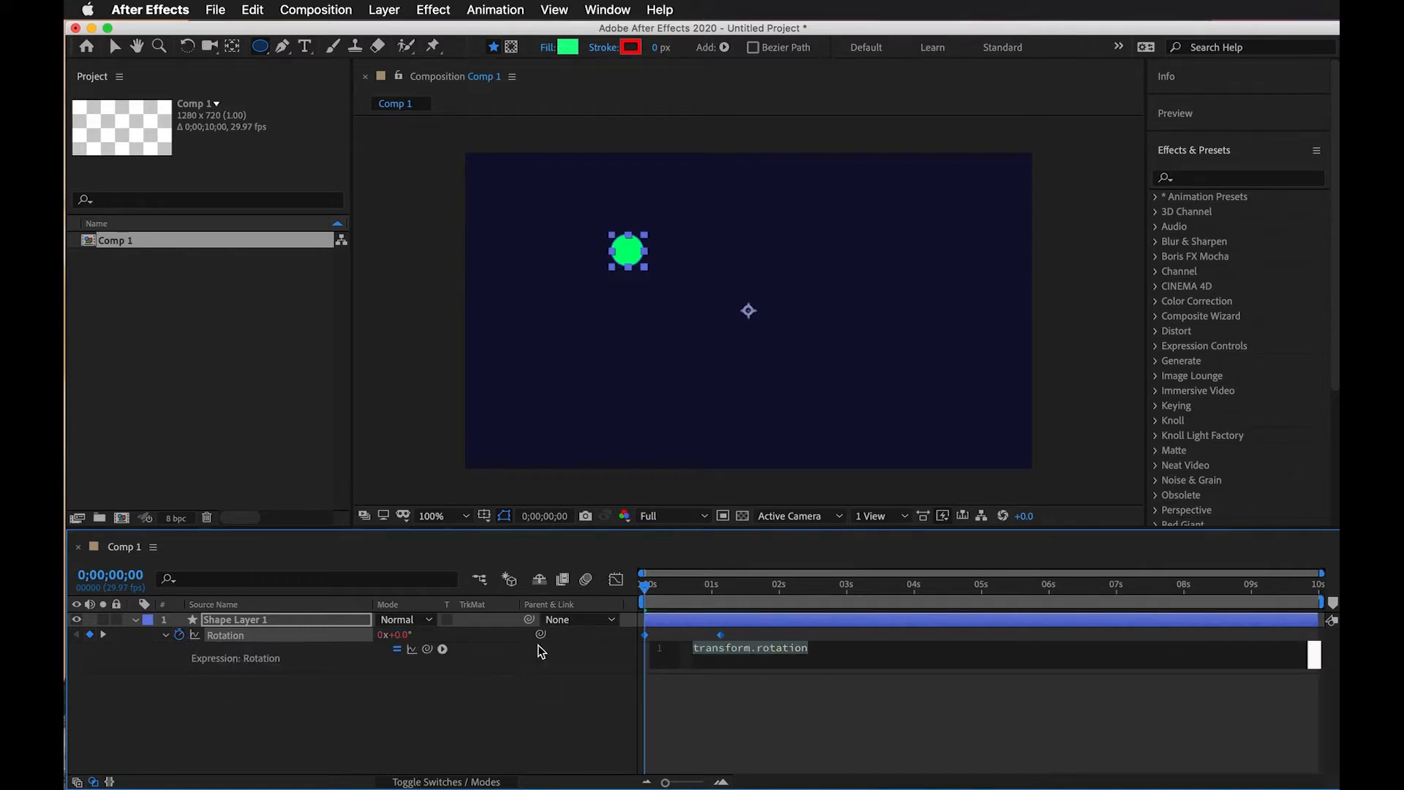
text(loopPou)
key(BackSpace)
key(BackSpace)
key(BackSpace)
text(O)
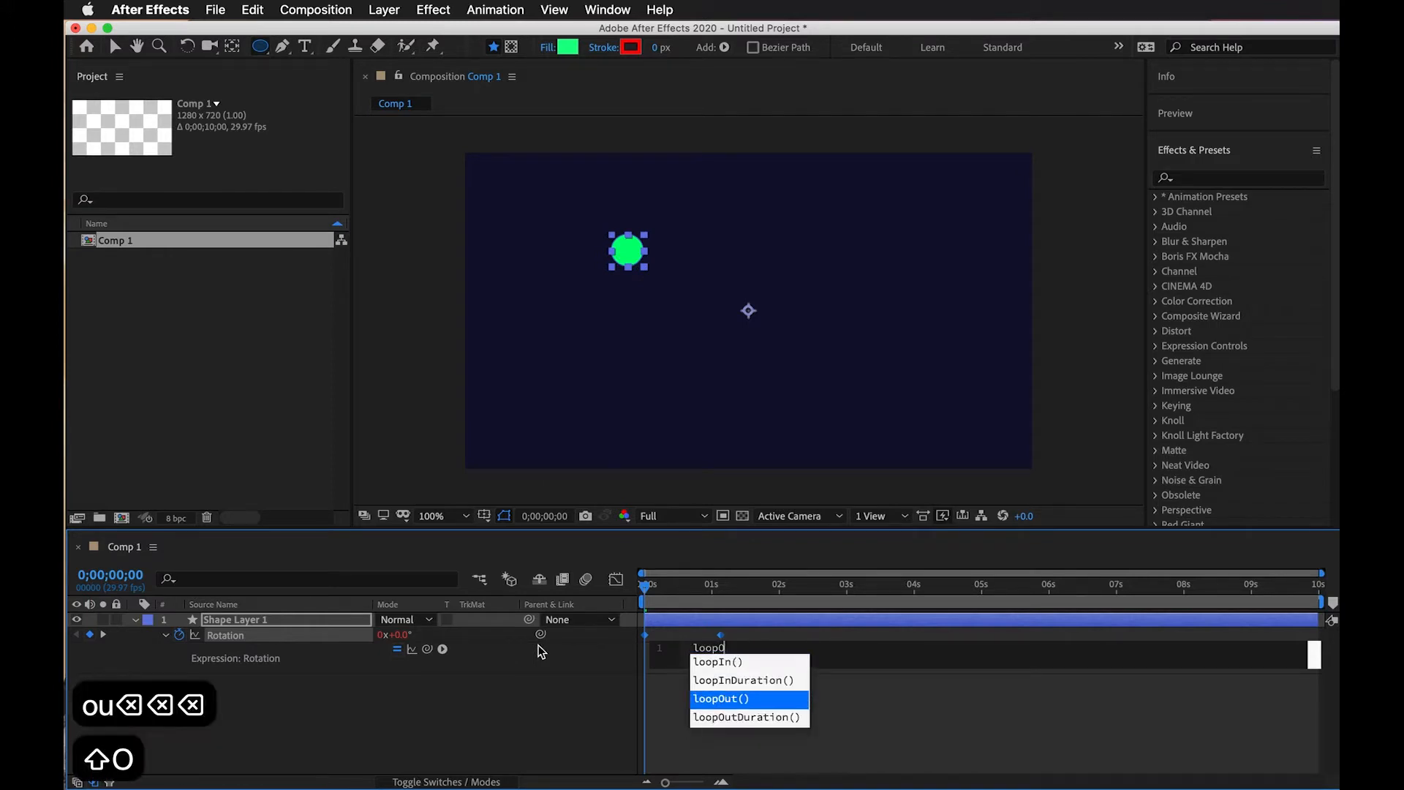
text(ut())
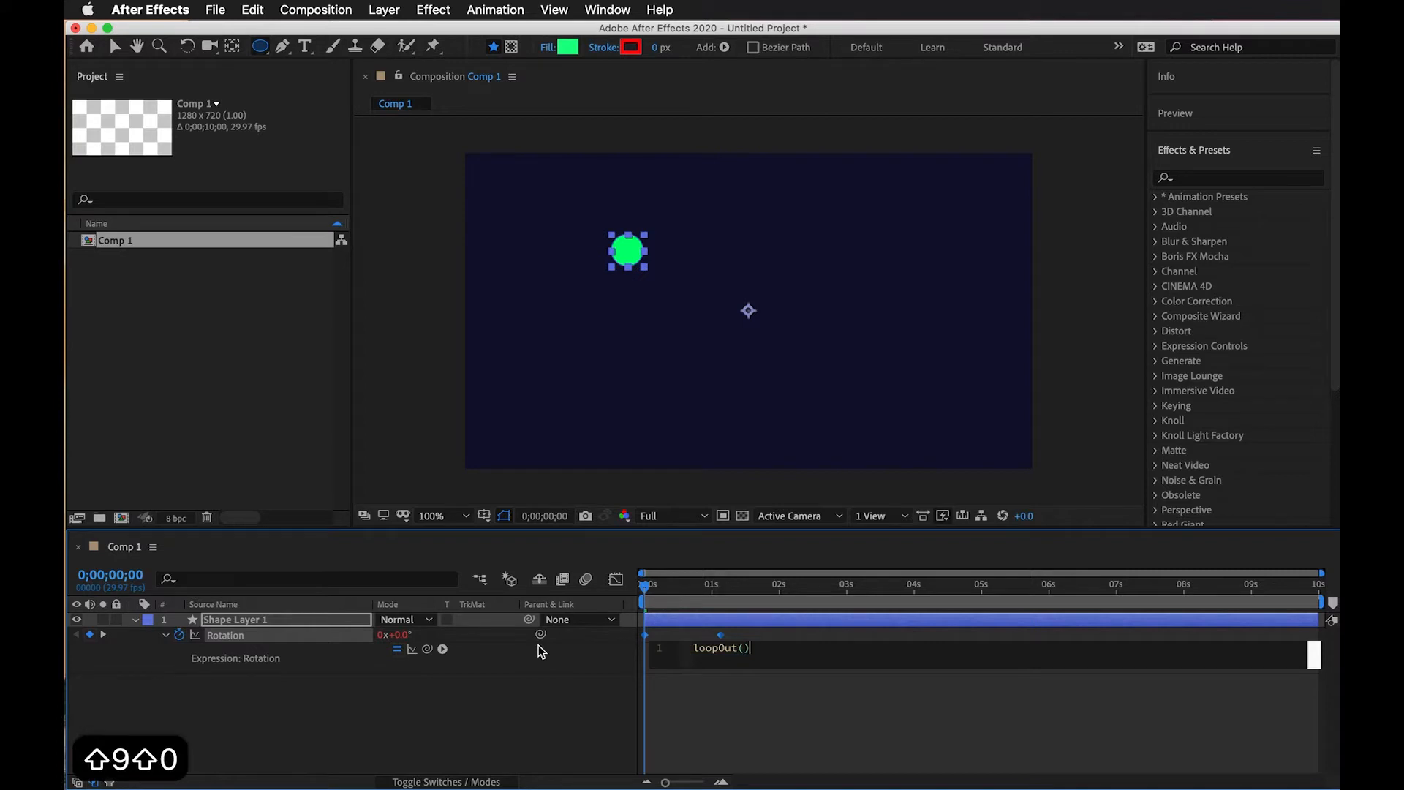
key(Left)
text(")
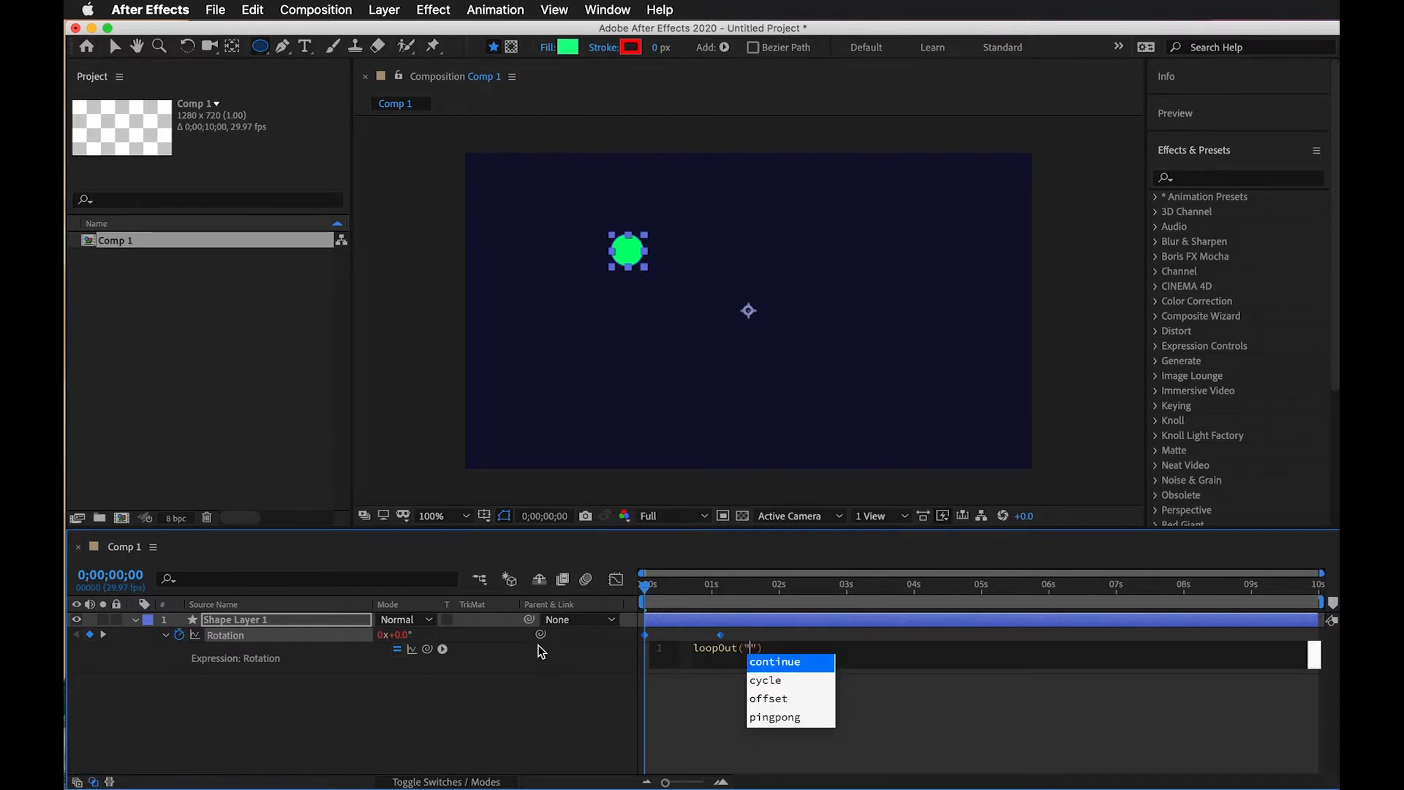
text(cyuc)
key(BackSpace)
key(BackSpace)
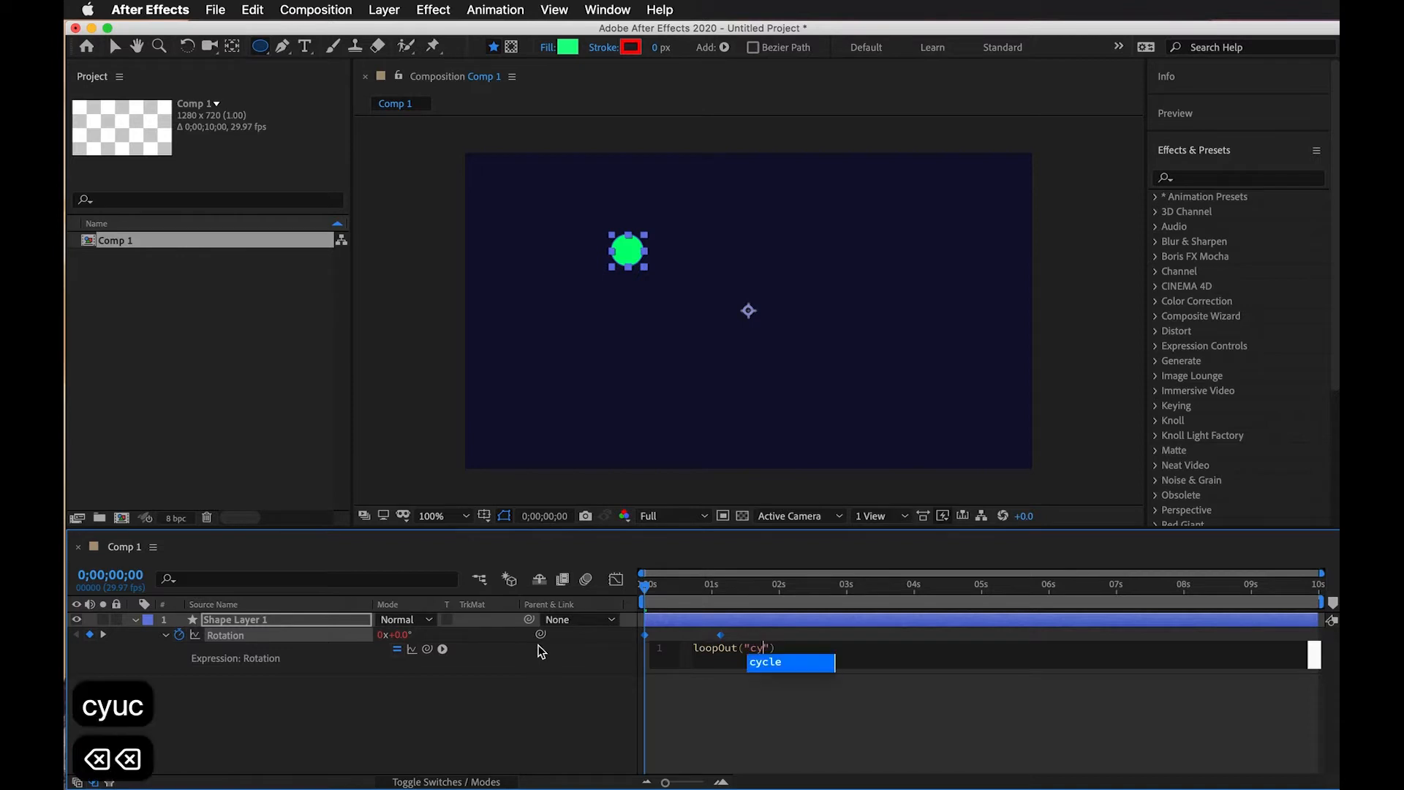
text(cle)
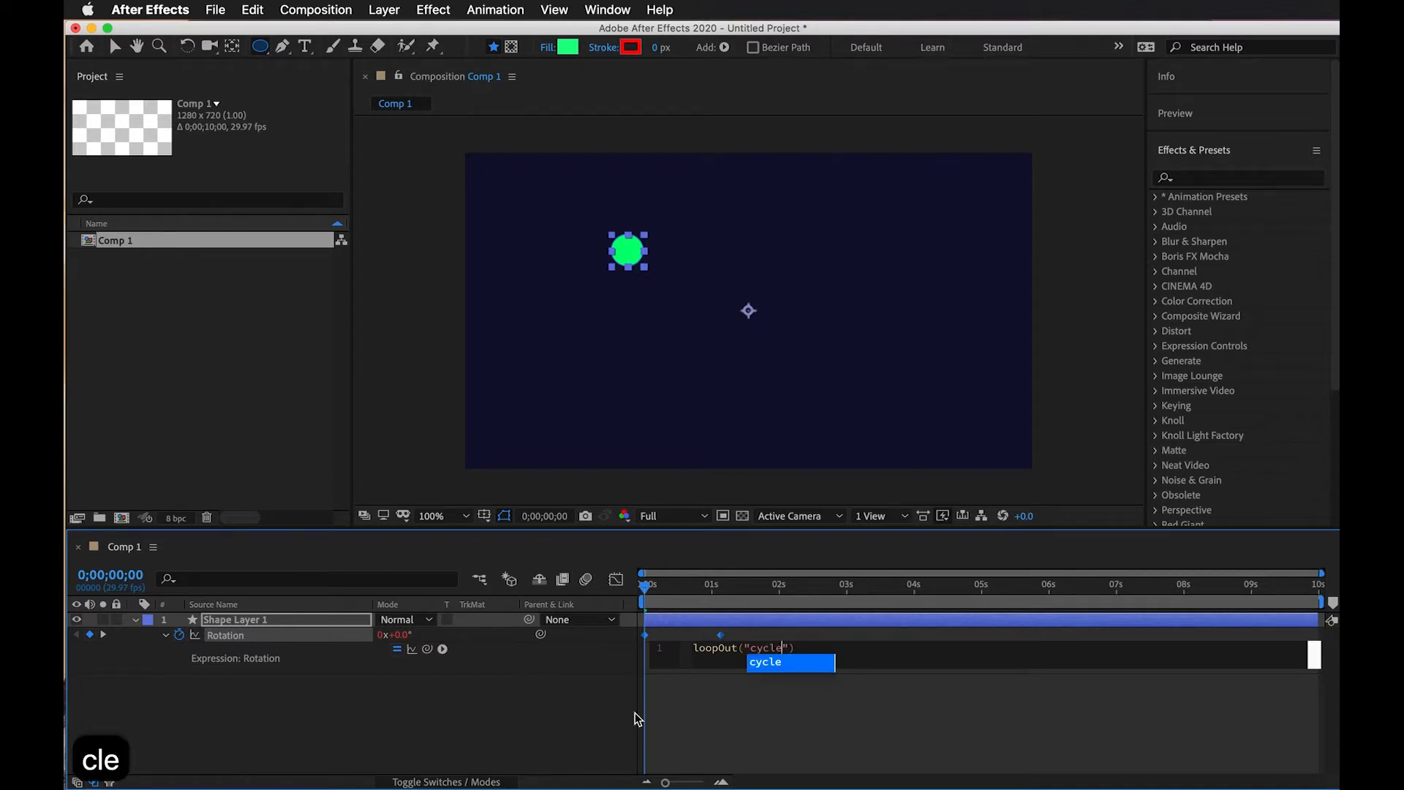
click(840, 743)
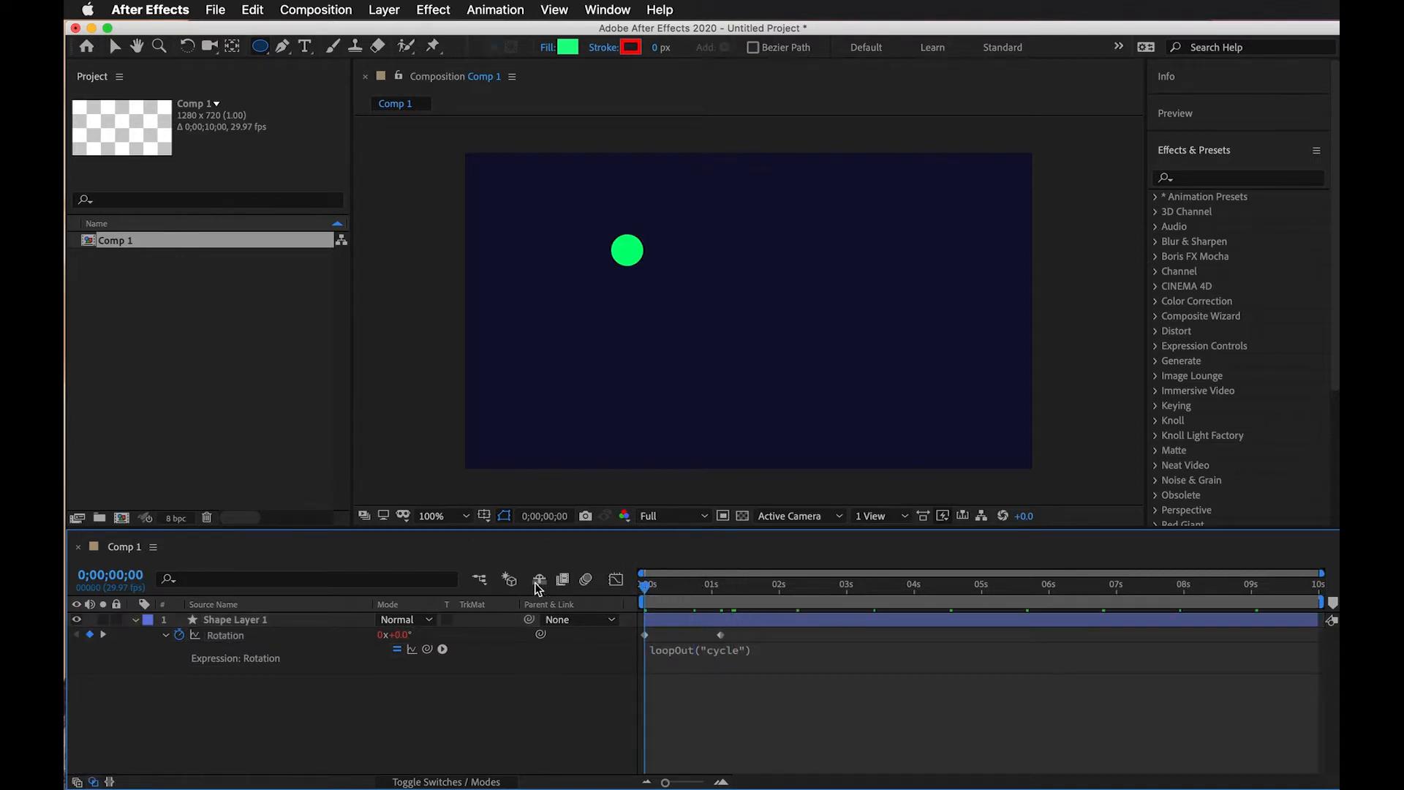
Play back and scrub through the composition to check the looping rotation.
key(space)
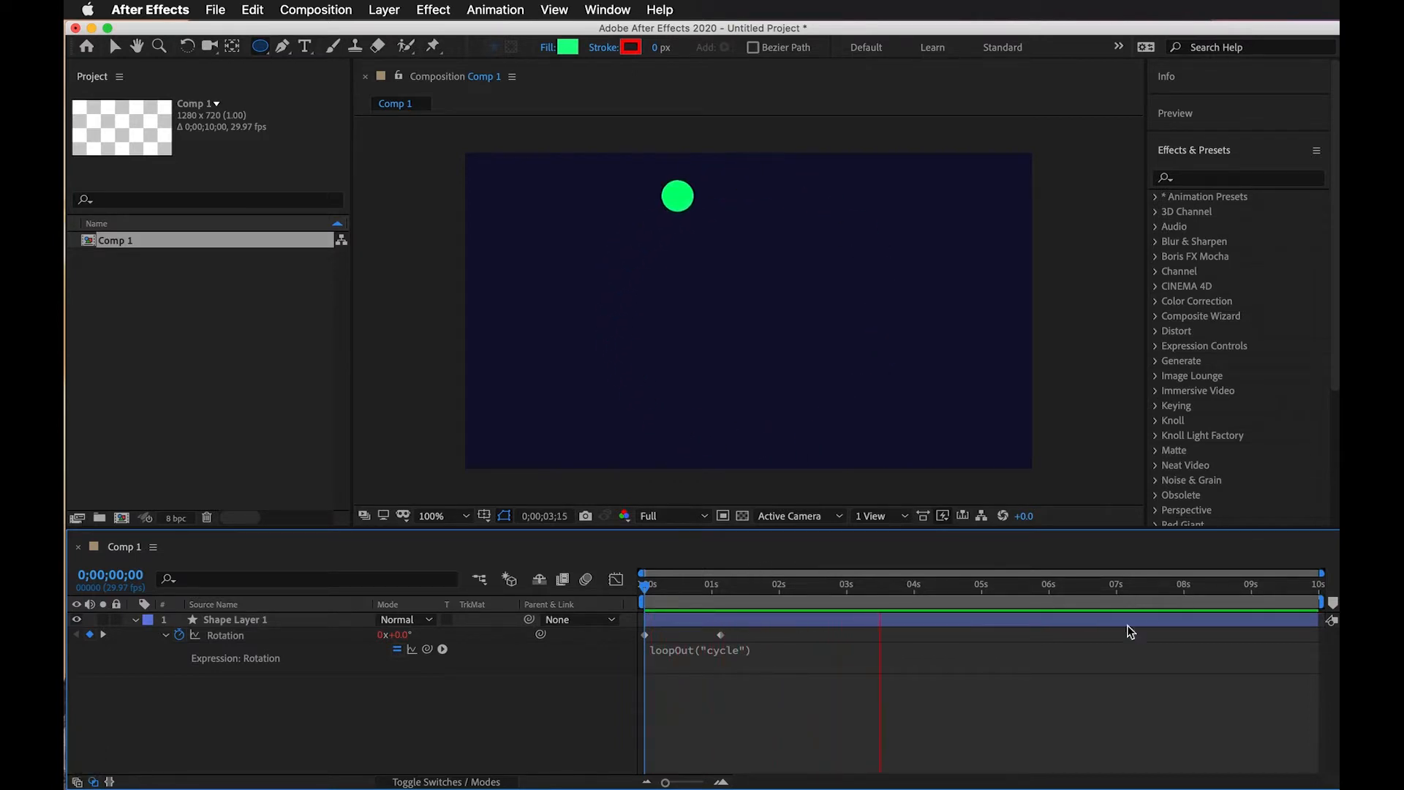
key(space)
click(964, 586)
drag(965, 591, 845, 585)
Move the second Rotation keyframe earlier to about 0.5 seconds and preview the loop's speed from the start.
drag(721, 635, 678, 639)
click(638, 596)
key(space)
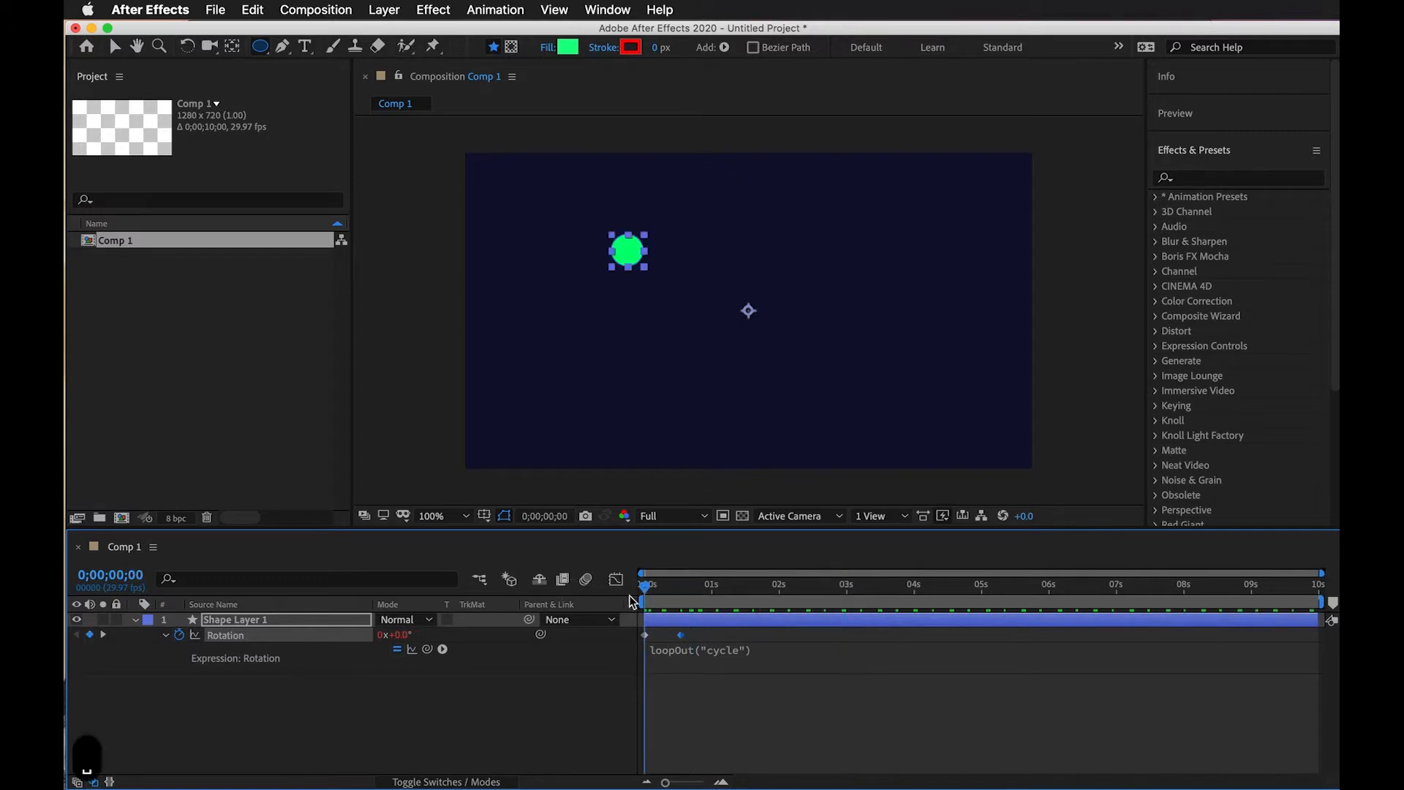
key(space)
Move the second Rotation keyframe out to about 2.5 seconds and preview the loop's speed.
drag(684, 637, 813, 636)
key(space)
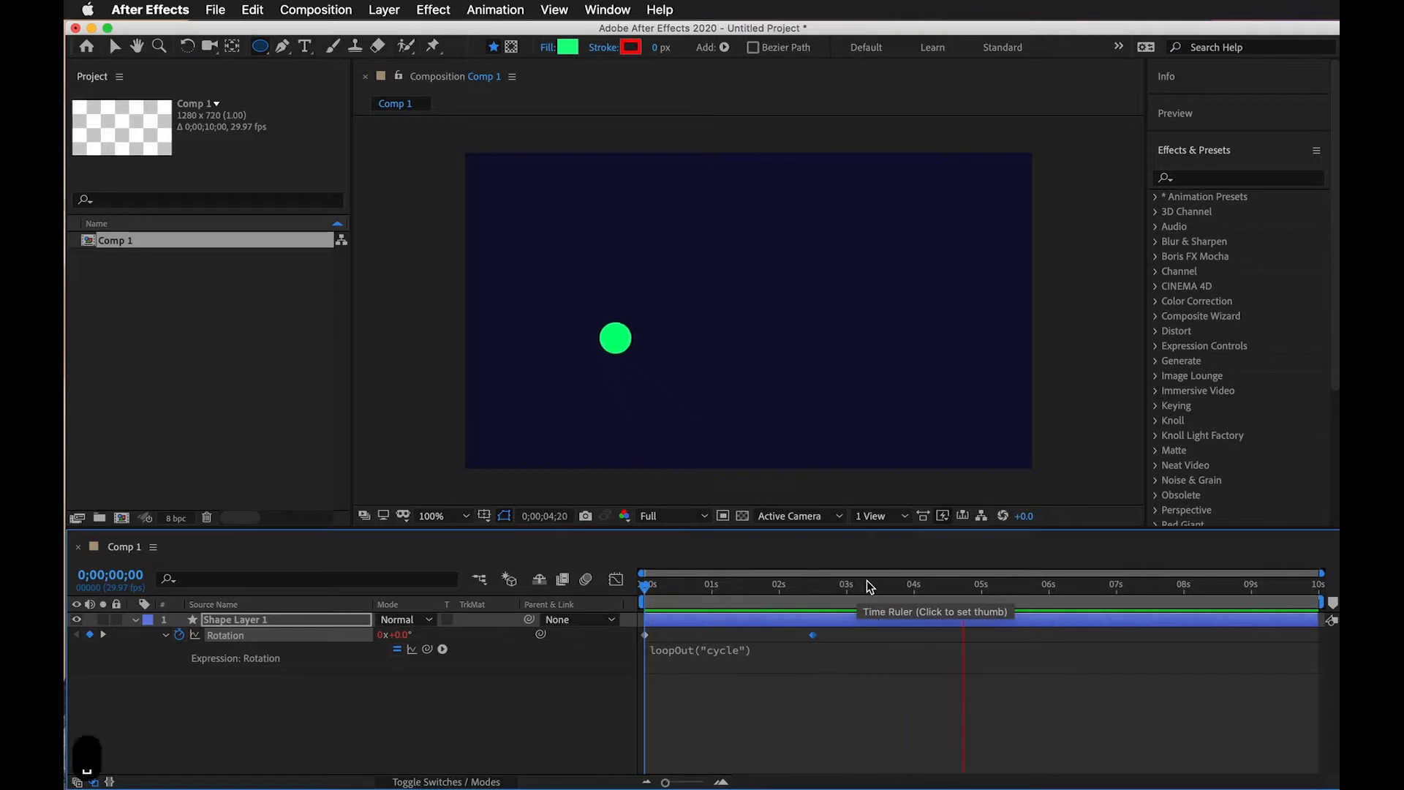
click(815, 585)
Move the second Rotation keyframe to just under 1 second and scrub past it to check the loop.
drag(809, 644, 707, 642)
drag(714, 585, 761, 598)
Change the loop type in the Rotation expression to "offset".
click(737, 648)
click(766, 647)
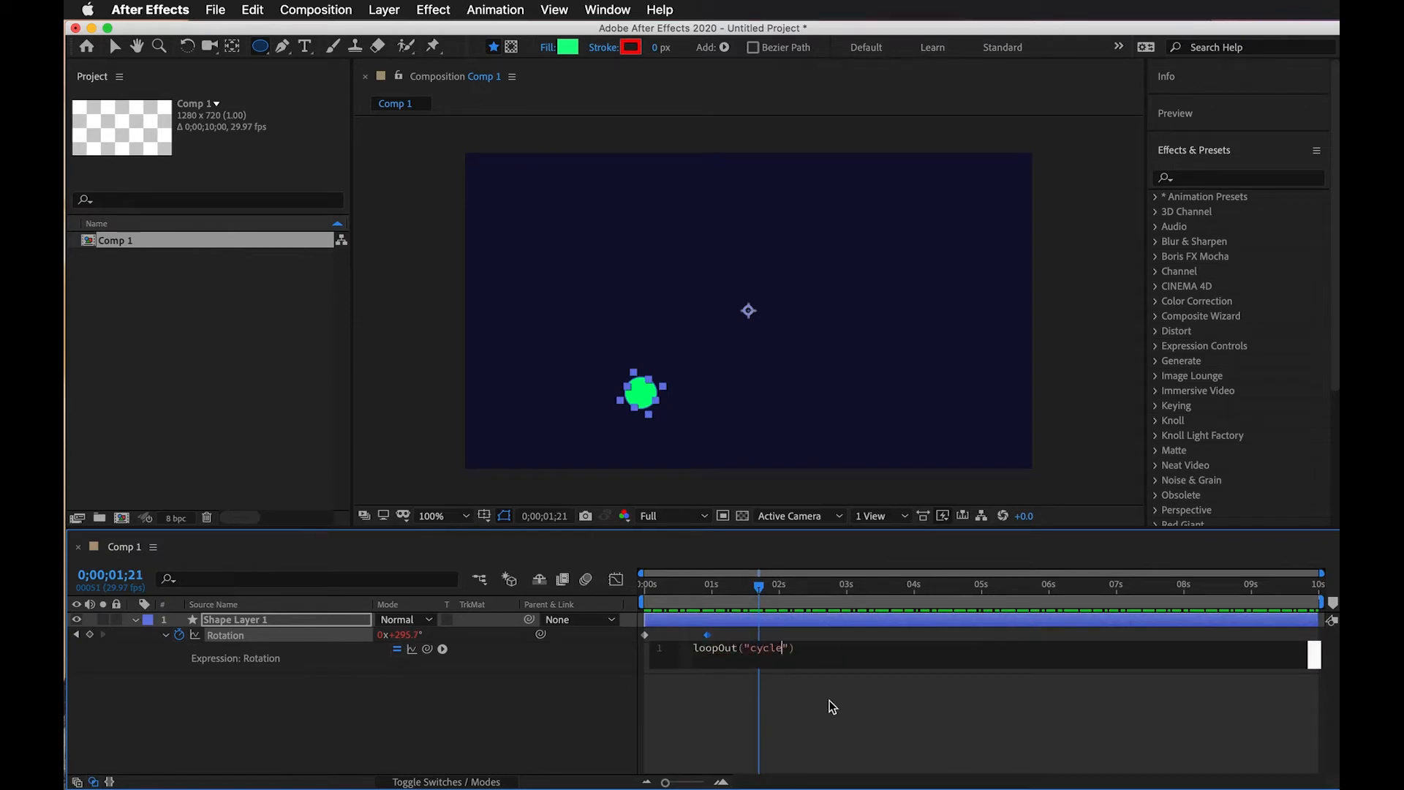
key(BackSpace)
key(BackSpace)
key(BackSpace)
key(BackSpace)
key(BackSpace)
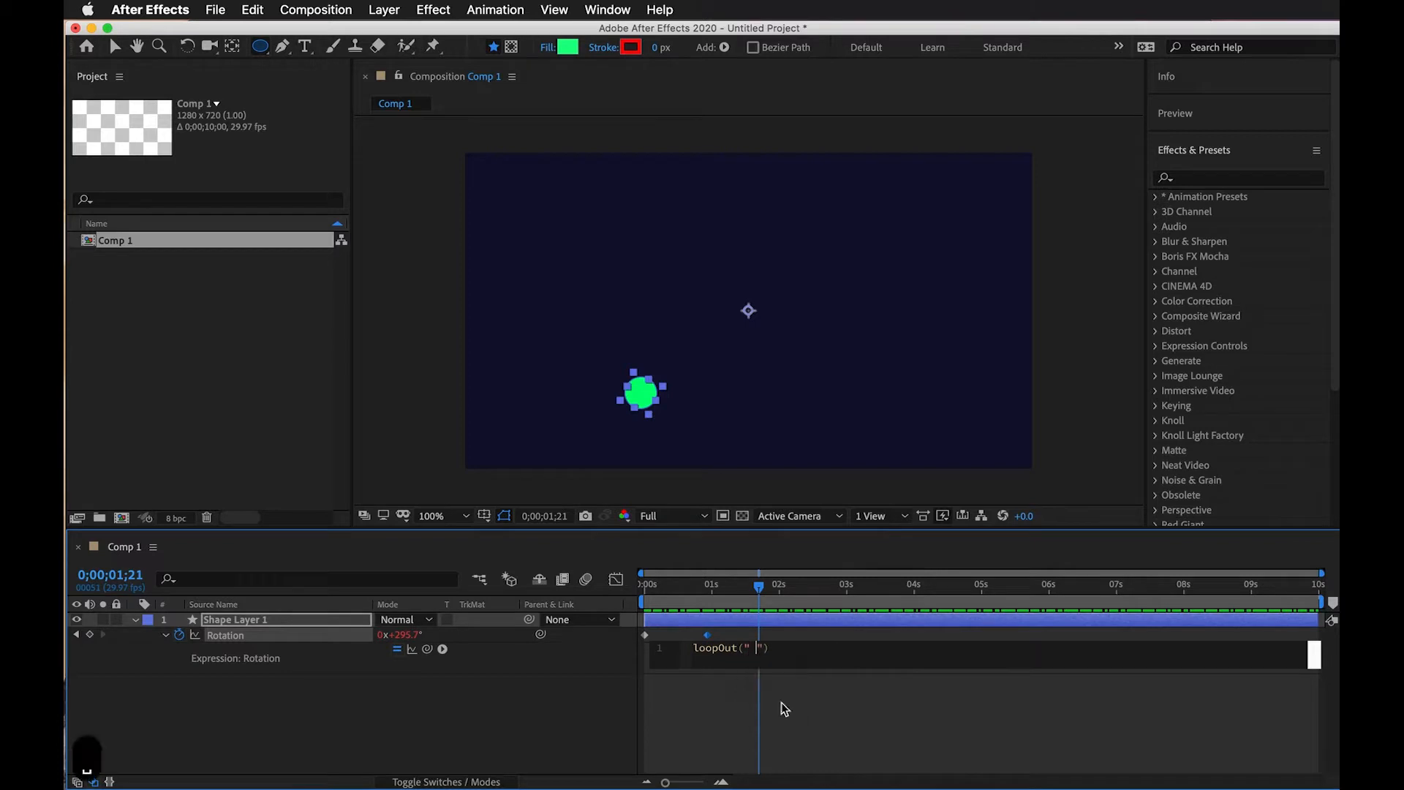
key(BackSpace)
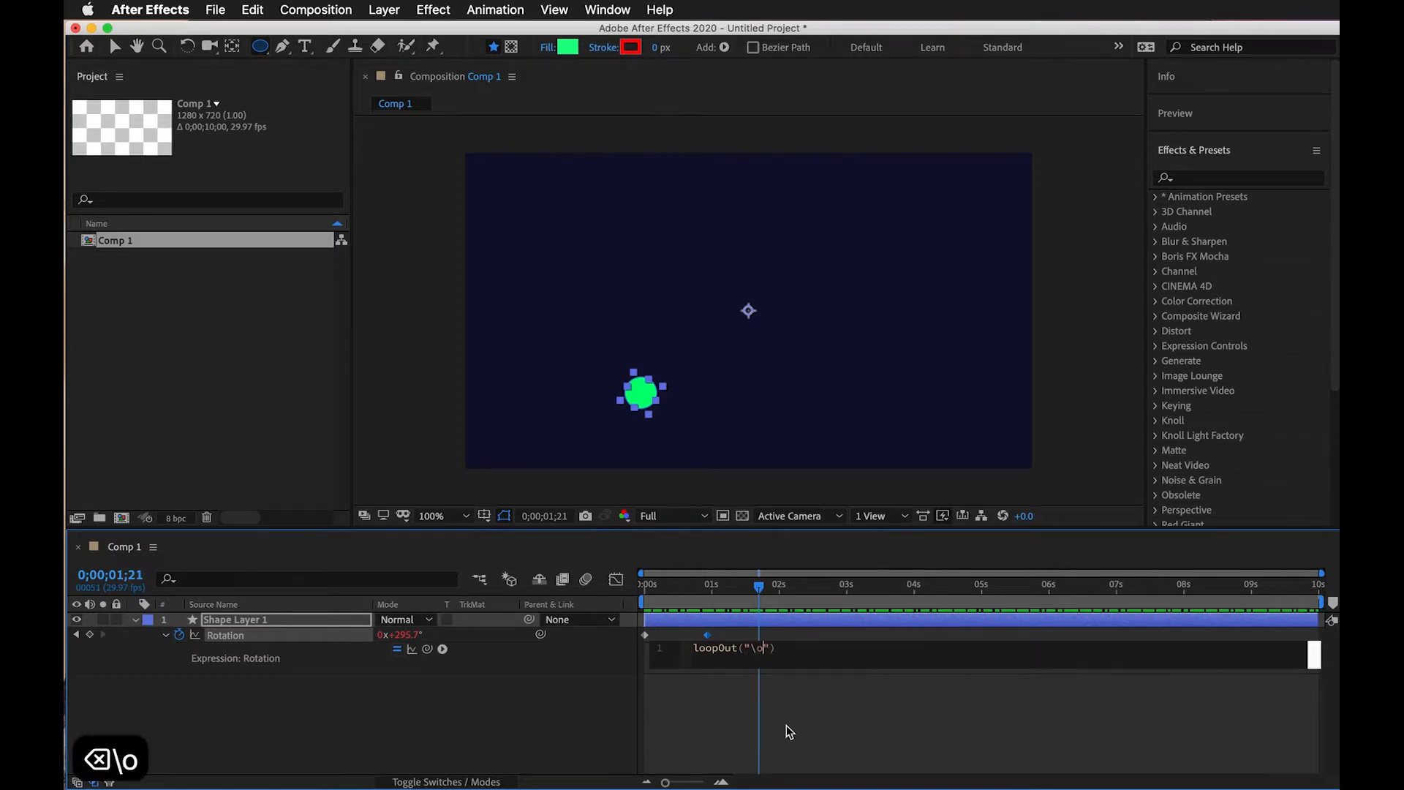
key(BackSpace)
text(offset)
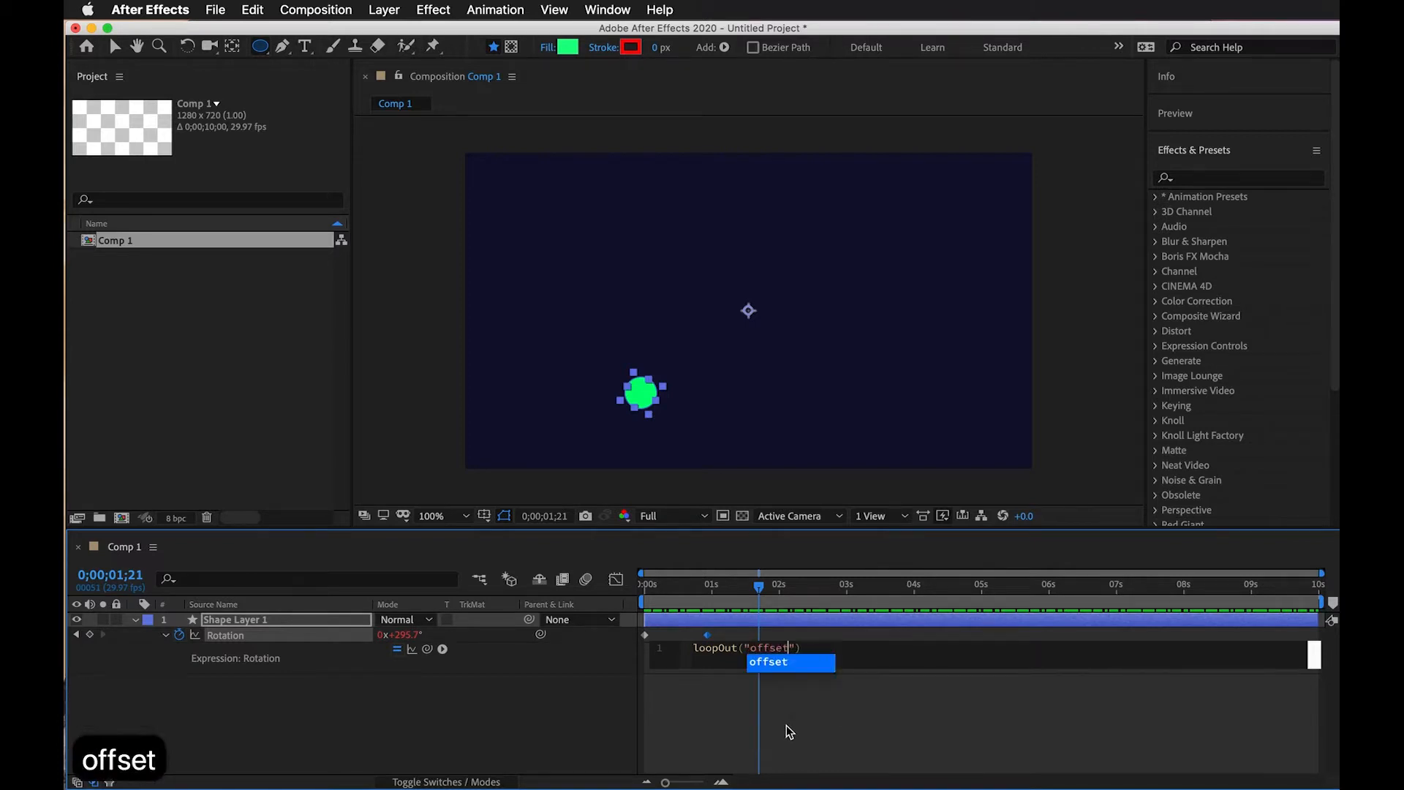
click(785, 724)
Preview the offset loop from the start and scrub through its first three seconds.
drag(758, 591, 635, 594)
key(space)
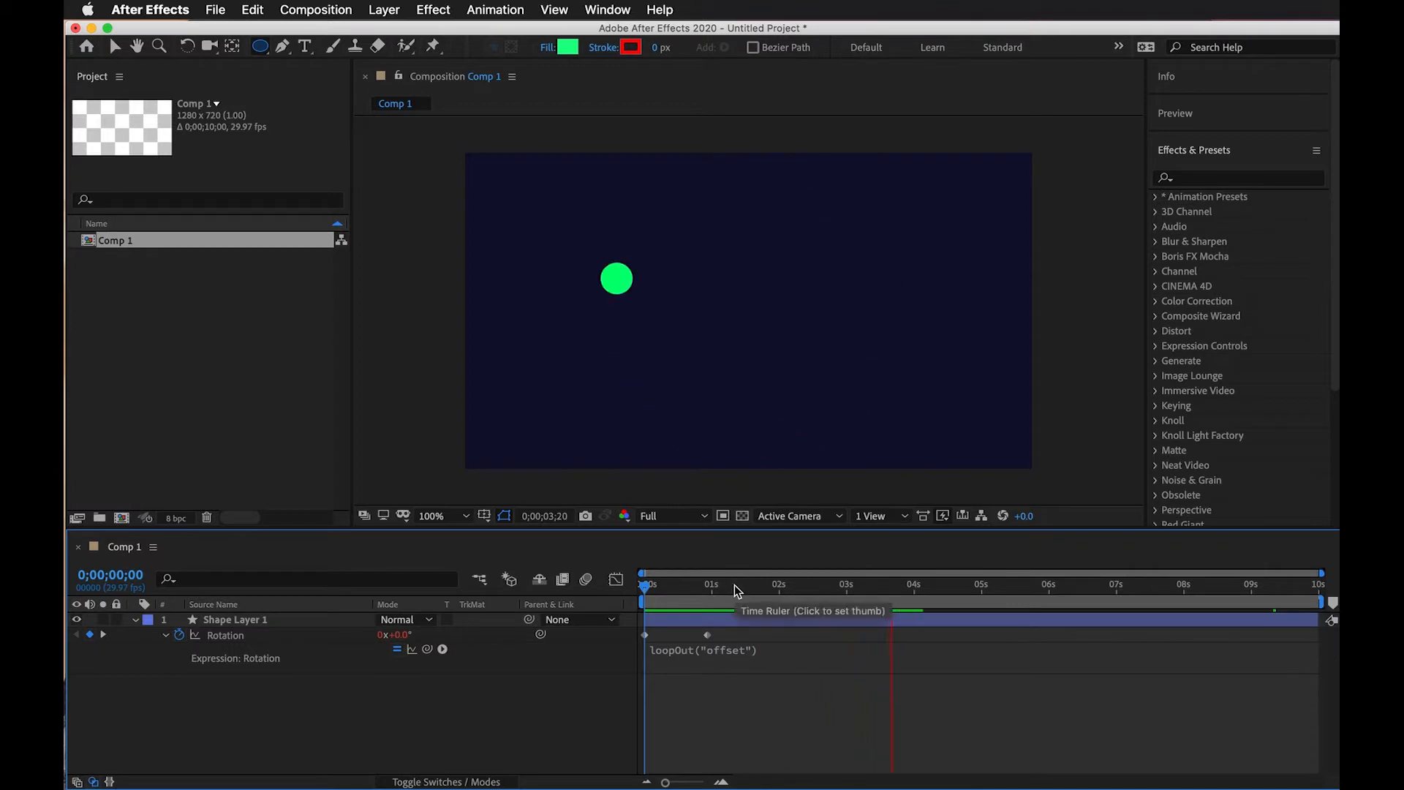
click(720, 586)
drag(720, 585, 660, 586)
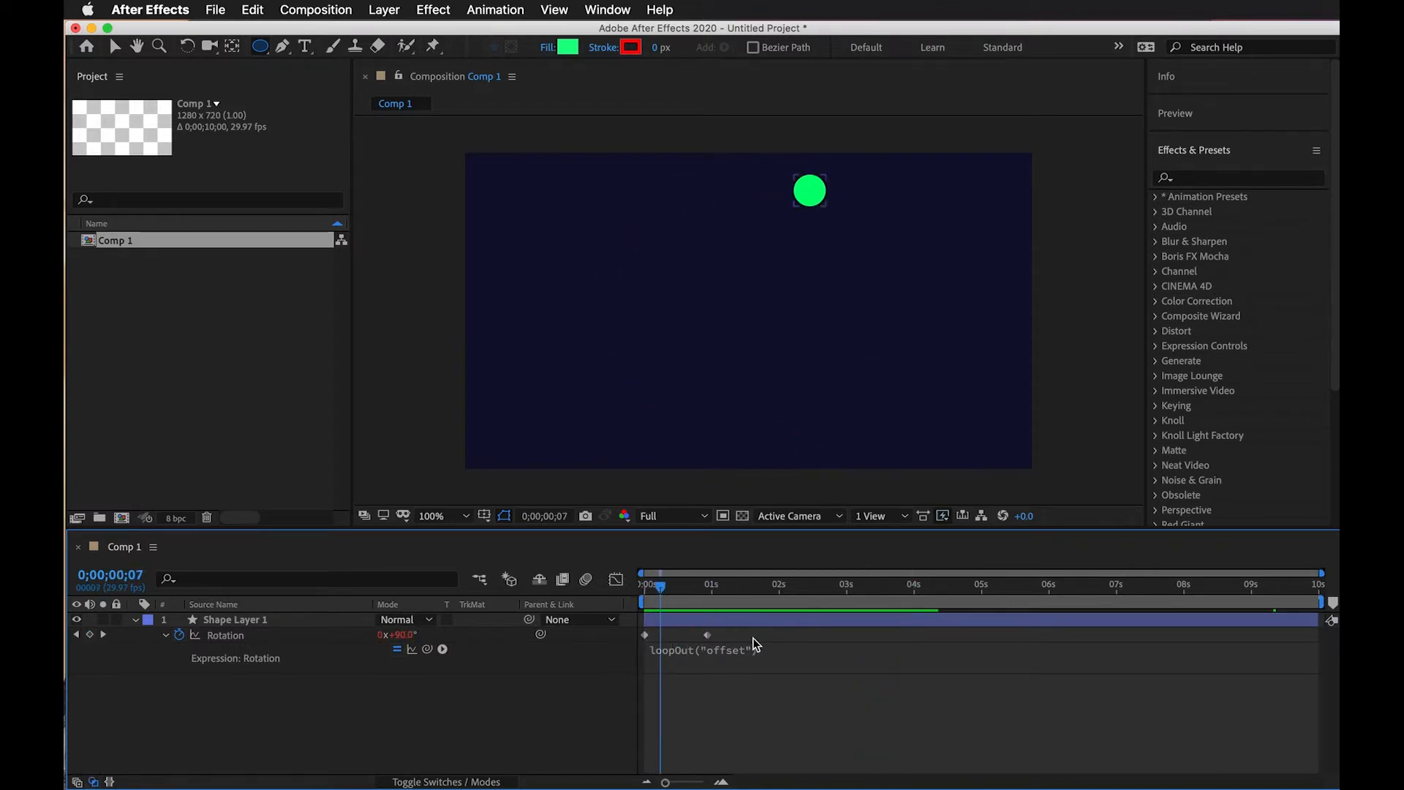
drag(705, 591, 831, 641)
Set the loop type in the Rotation expression to "cycle" and scrub the timeline to about 1.5 seconds.
click(729, 650)
click(777, 647)
key(BackSpace)
key(BackSpace)
key(BackSpace)
key(BackSpace)
key(BackSpace)
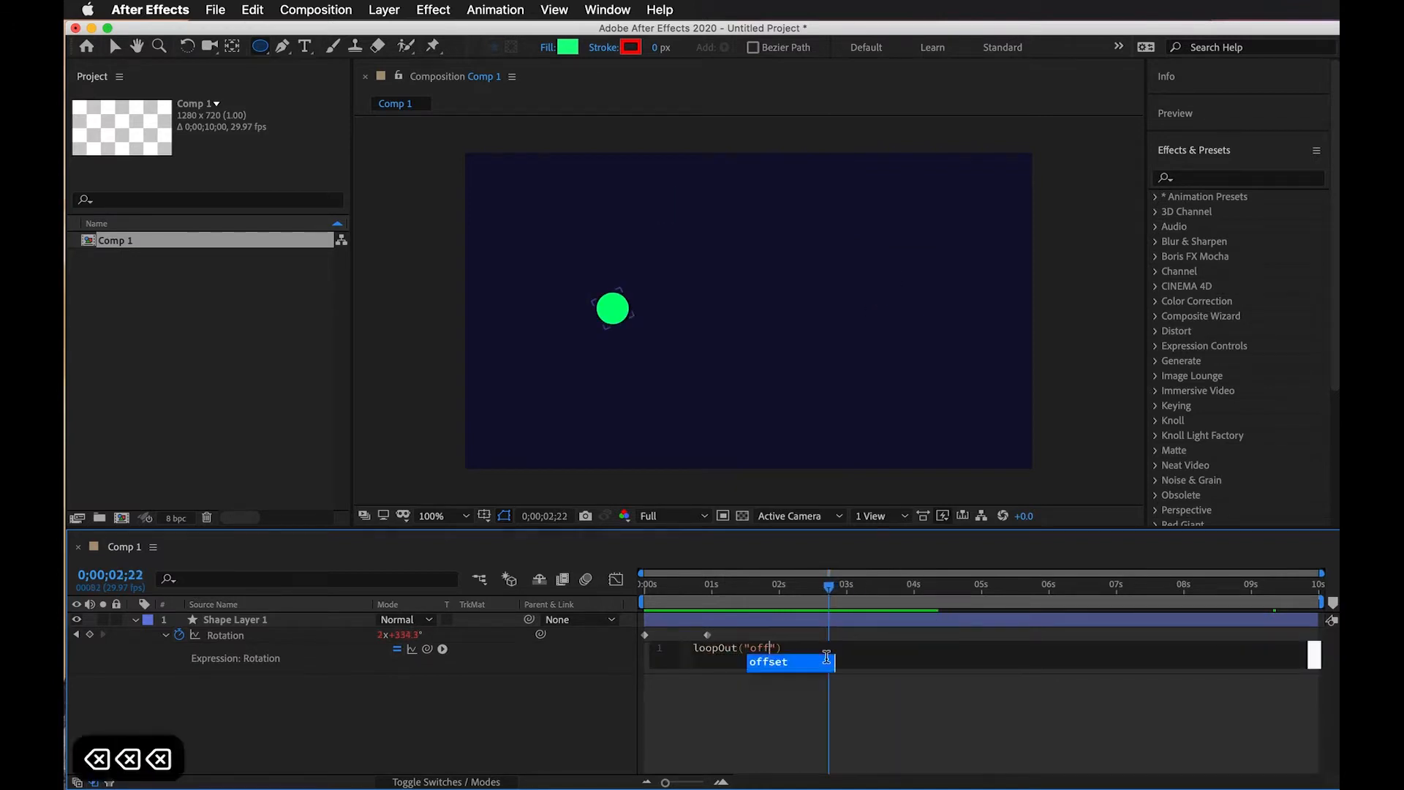
key(BackSpace)
text(cycle)
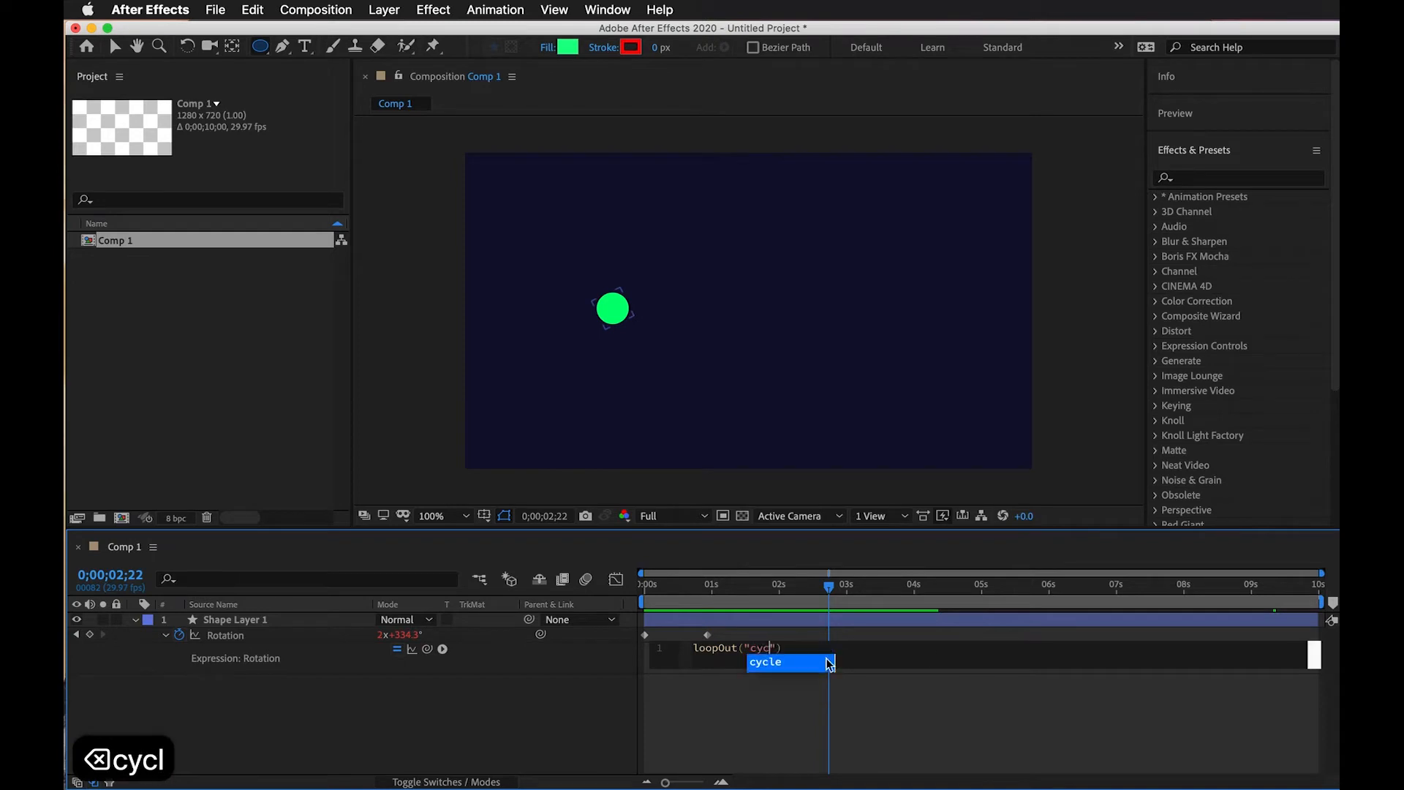
click(898, 722)
drag(828, 585, 745, 596)
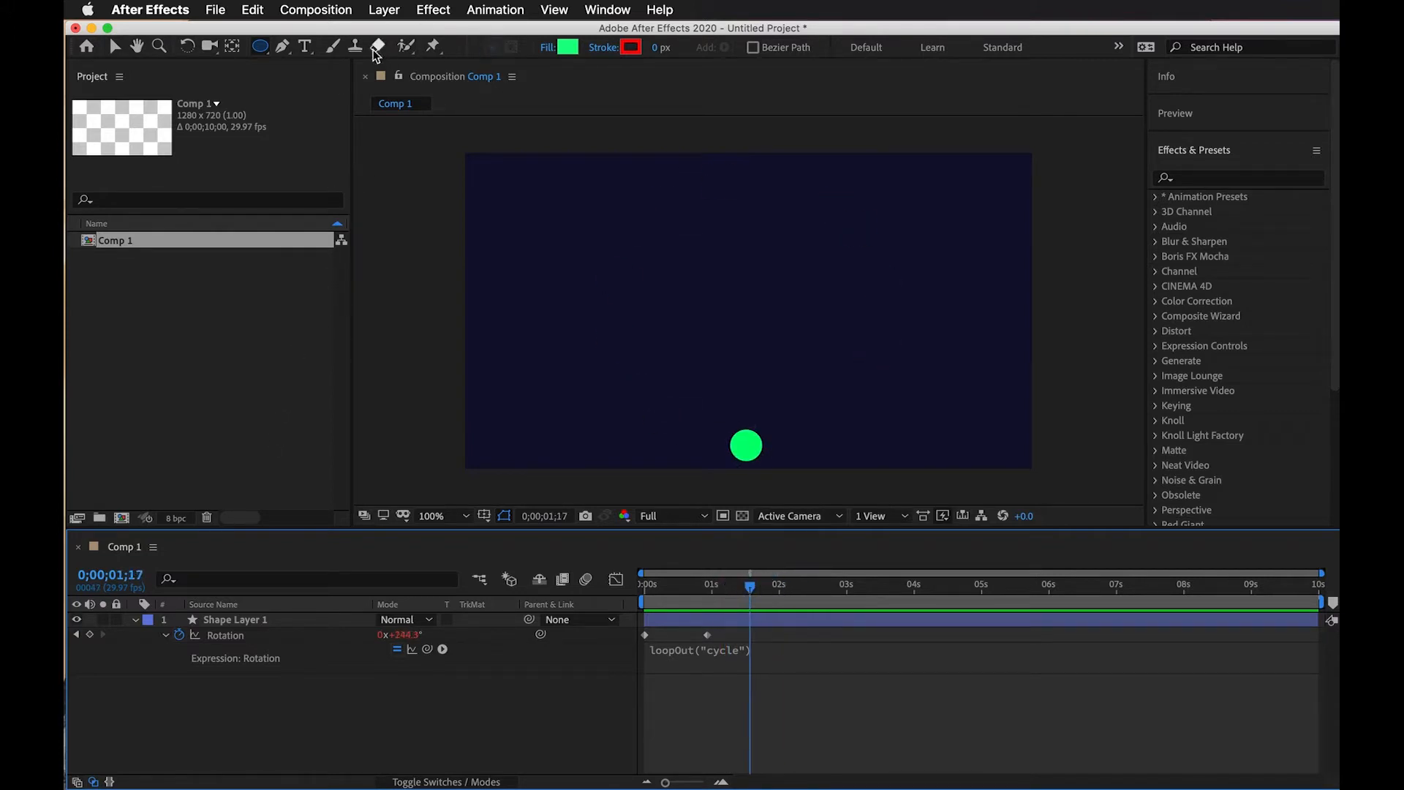
Draw a small green upright rectangle with the Rectangle tool on a new shape layer in the canvas's left part.
click(260, 47)
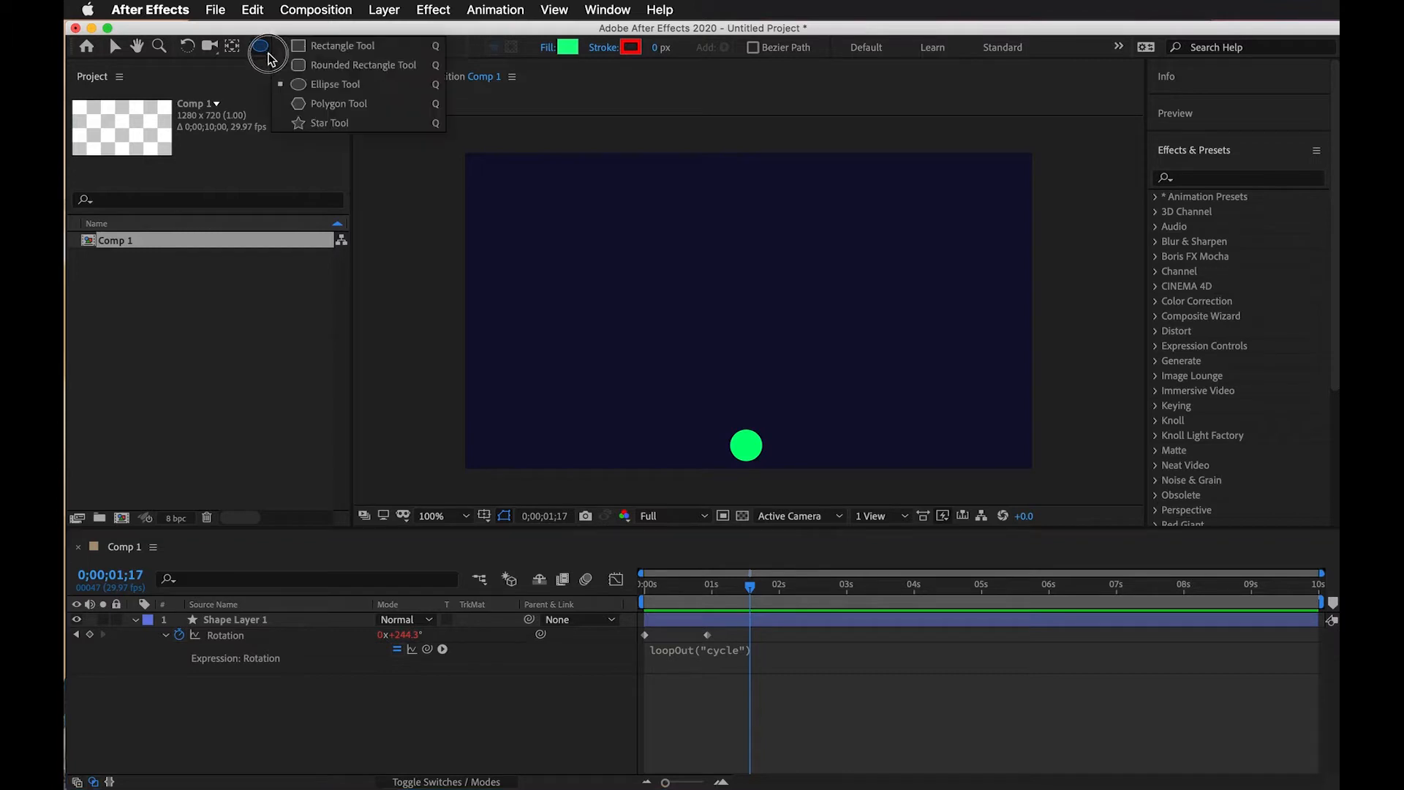
click(313, 715)
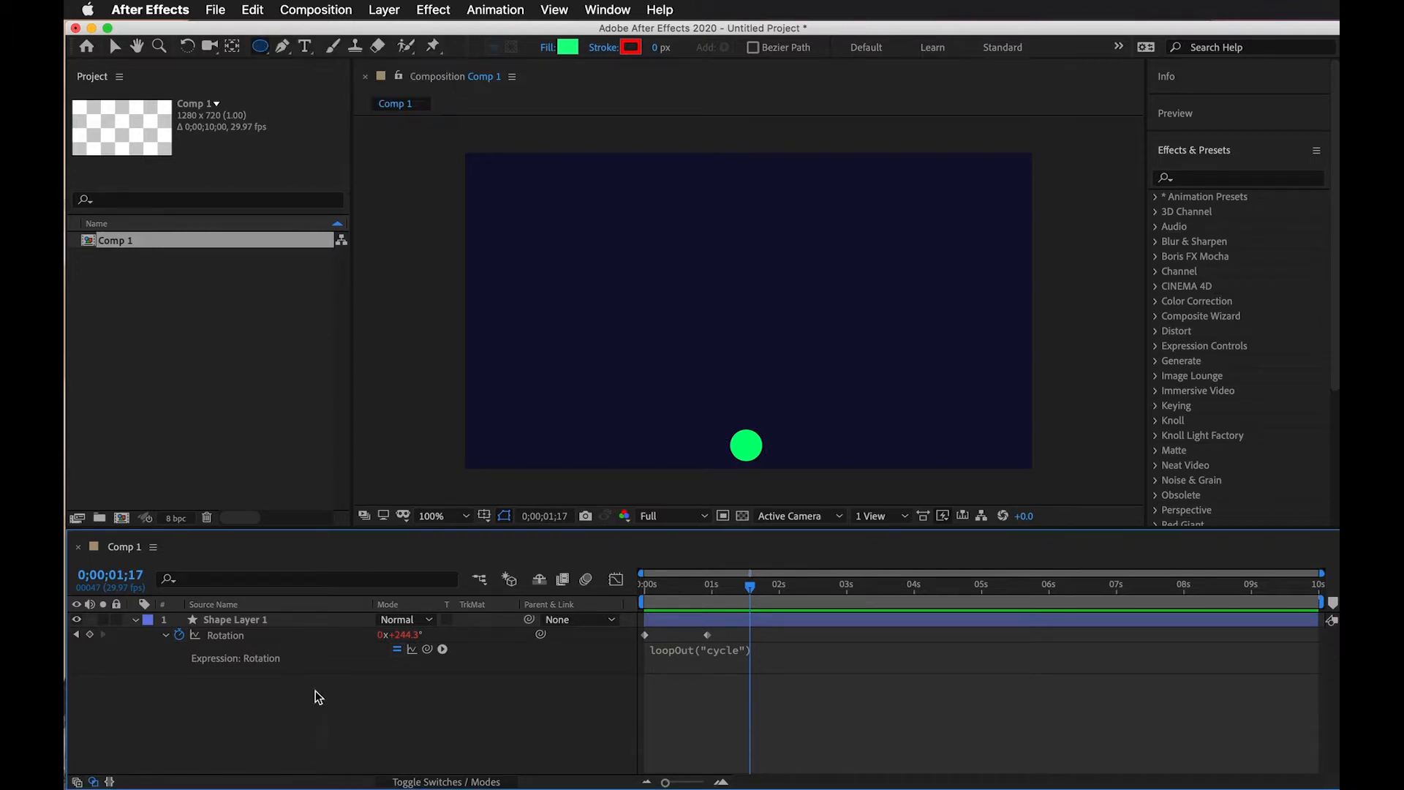
drag(265, 48, 323, 54)
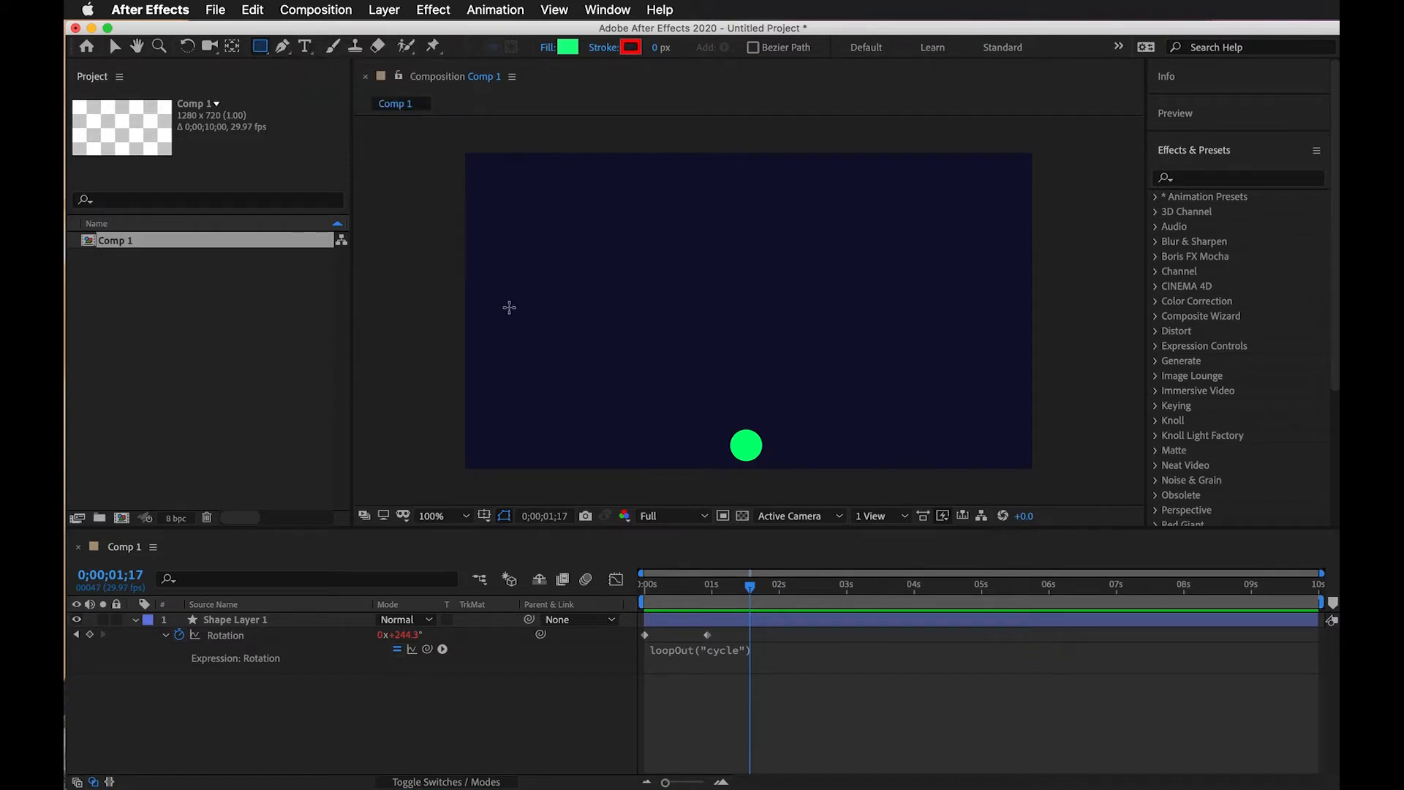
drag(520, 309, 544, 349)
Add a small three-point polystar on top of the rectangle to form an upward arrow, and deselect the layer.
drag(259, 53, 362, 122)
mouse_move(514, 270)
mouse_down()
mouse_move(542, 288)
mouse_move(526, 306)
mouse_move(522, 273)
mouse_move(537, 306)
mouse_up()
key(Down)
key(Down)
key(v)
click(826, 667)
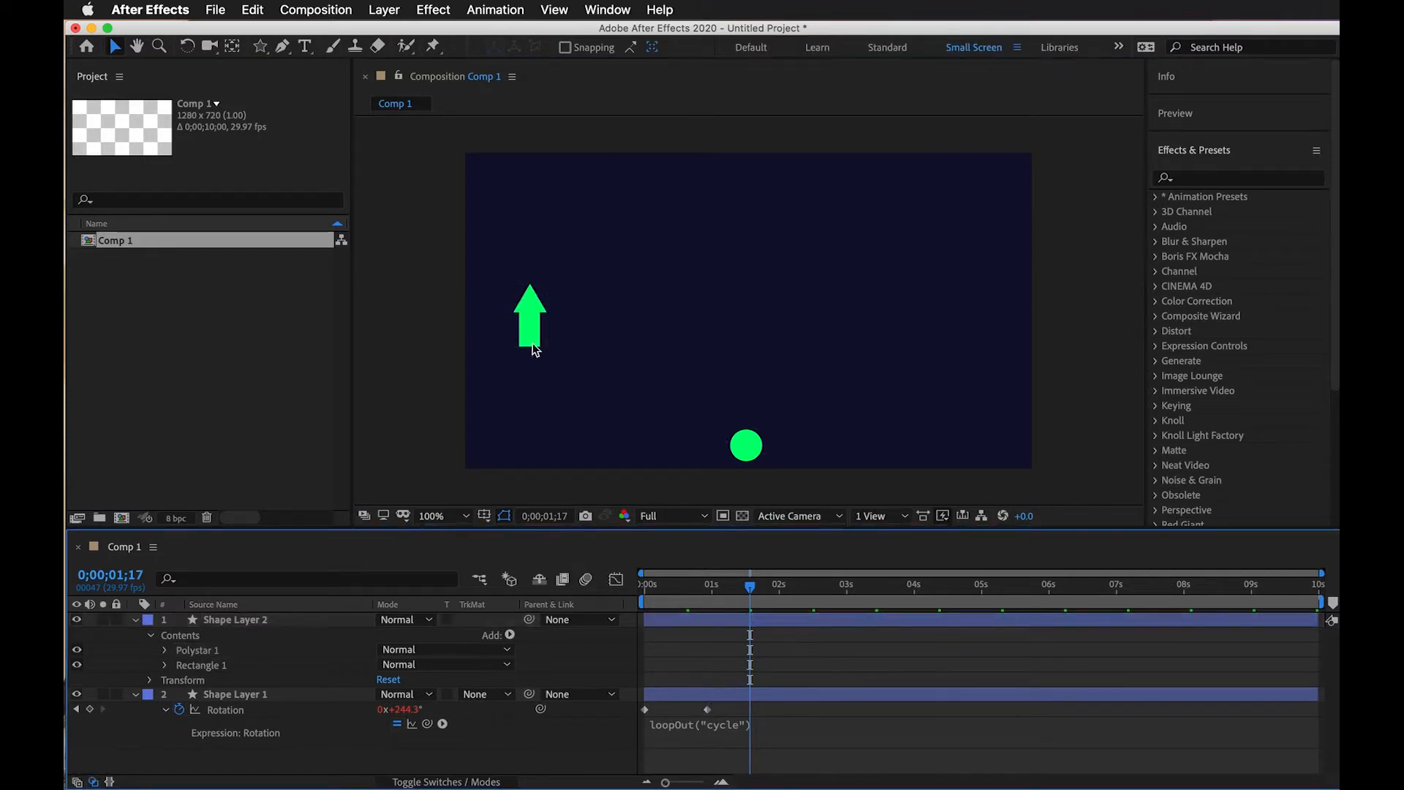
Keyframe the arrow layer's Position at 640, 572 and move that keyframe to the start of the timeline.
drag(734, 590, 701, 594)
click(680, 623)
key(p)
drag(419, 635, 583, 649)
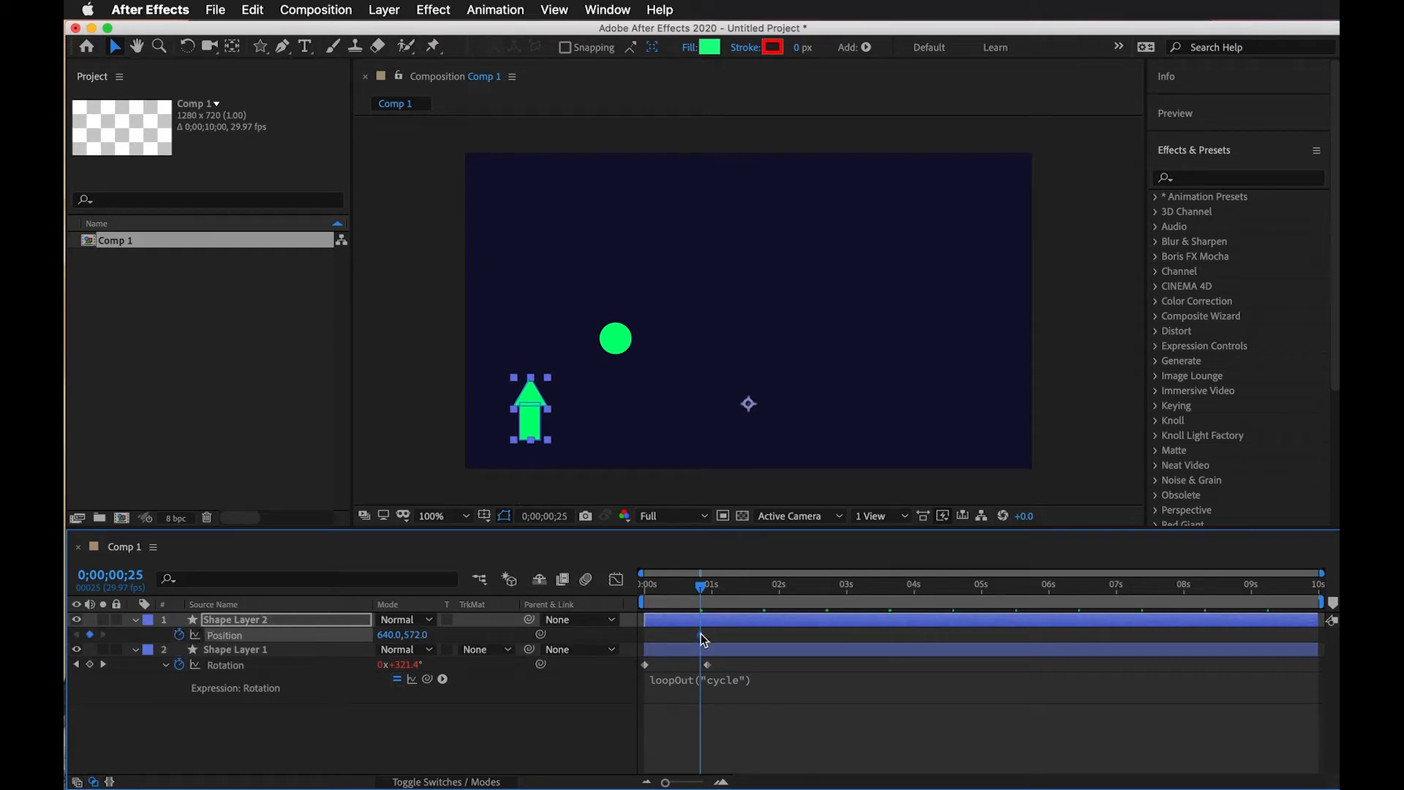
drag(701, 634, 647, 638)
Raise the arrow to Position 640, 425 at 0;00;00;23 as a second keyframe and preview the movement.
mouse_move(677, 587)
mouse_down()
mouse_move(643, 587)
mouse_move(700, 597)
mouse_up()
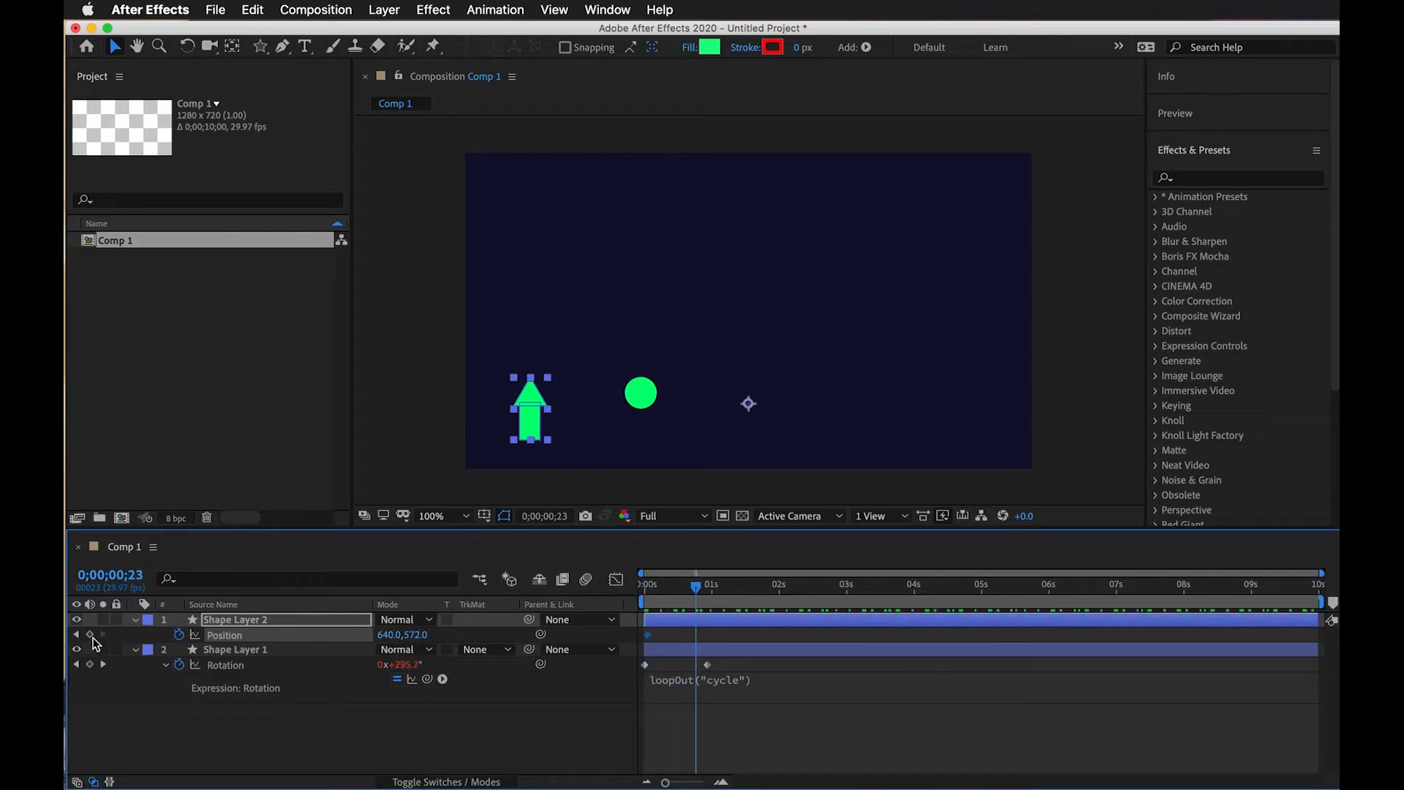
drag(415, 635, 269, 650)
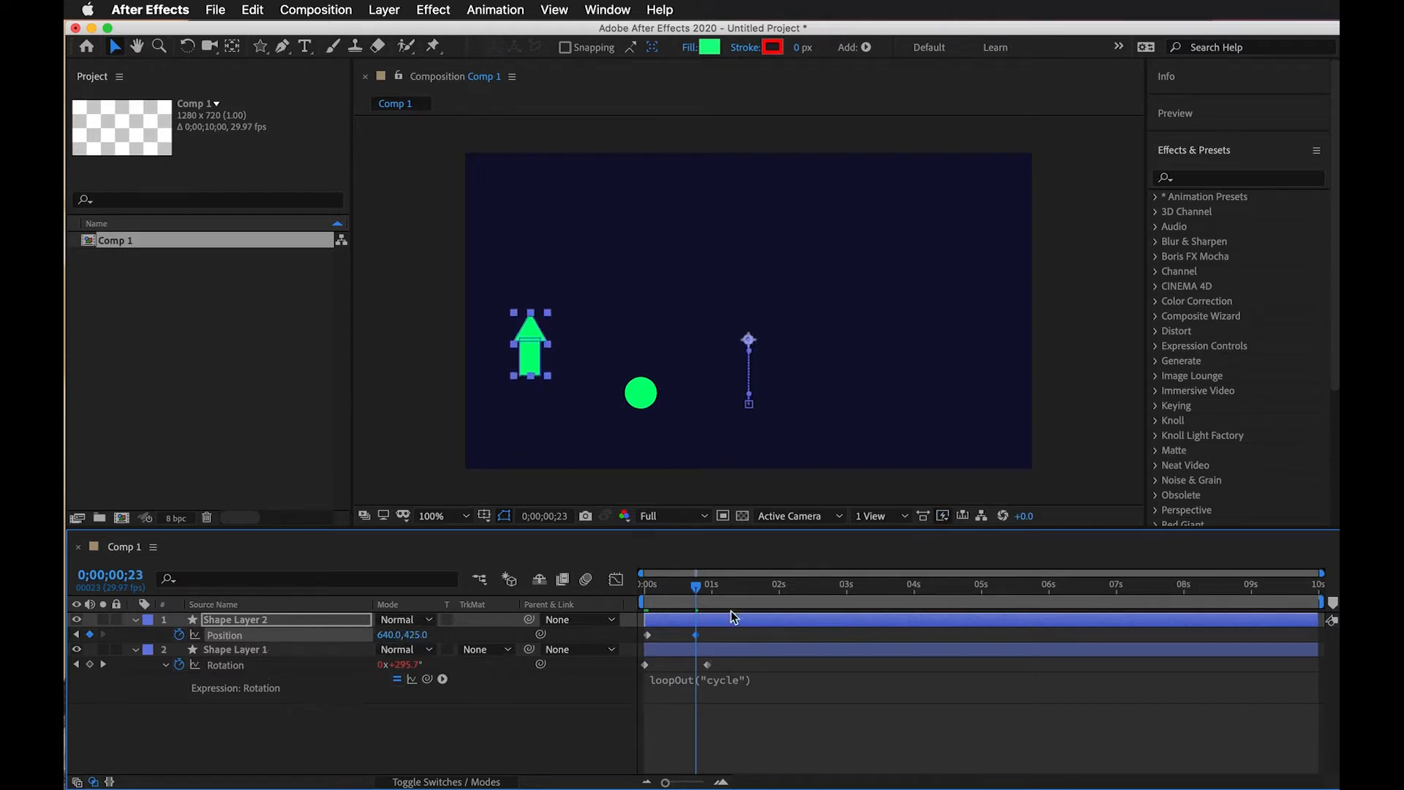
key(space)
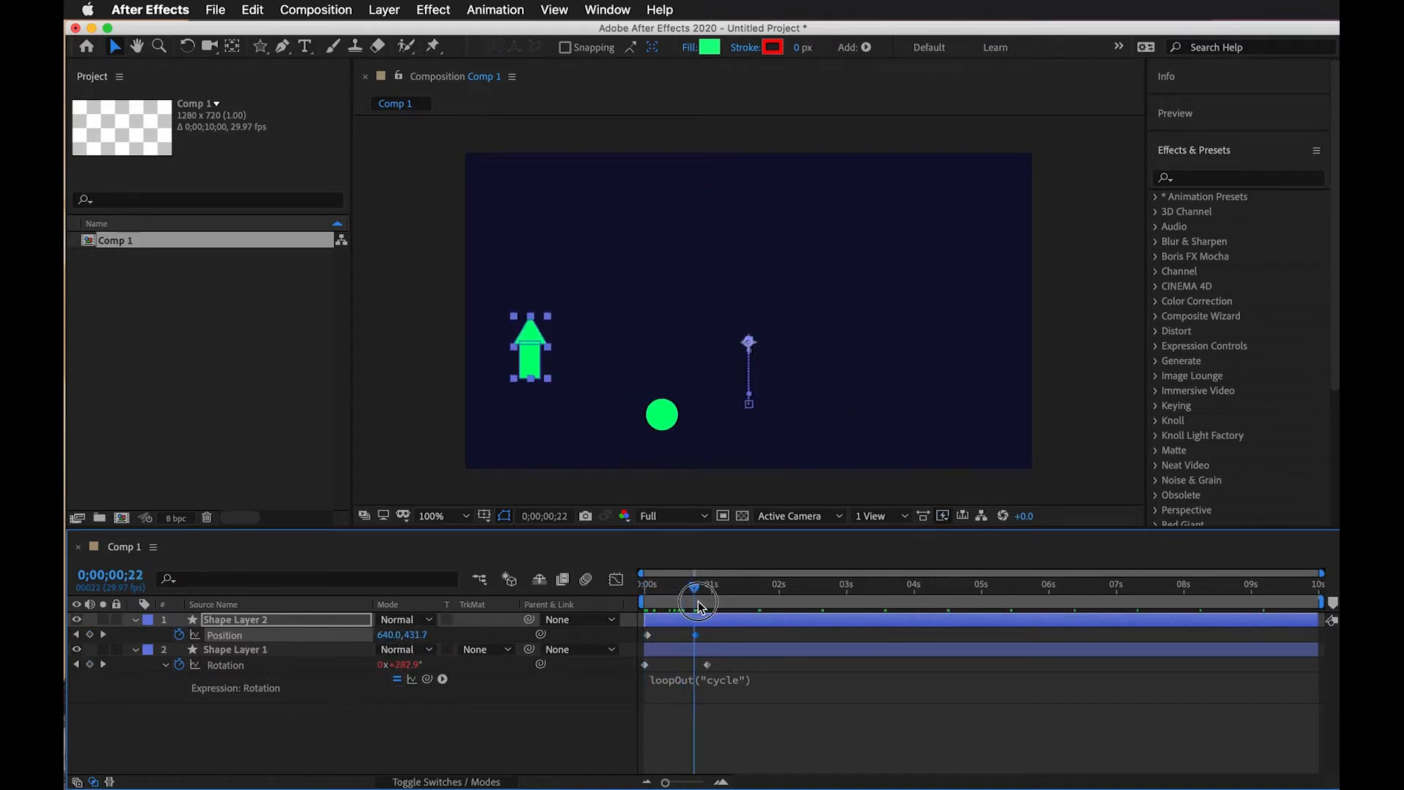
key(space)
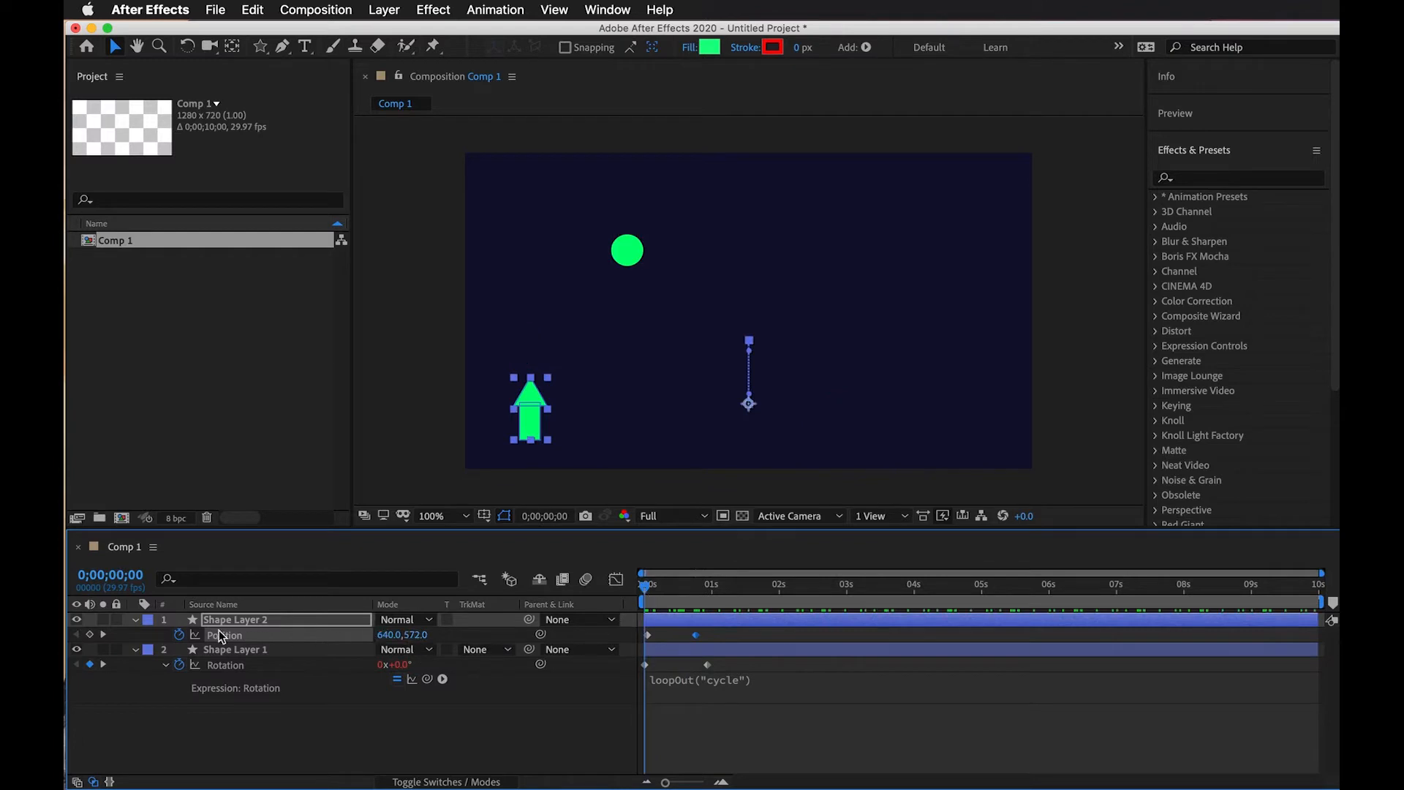
Add the expression loopOut("offset") to the arrow layer's Position.
alt+click(180, 635)
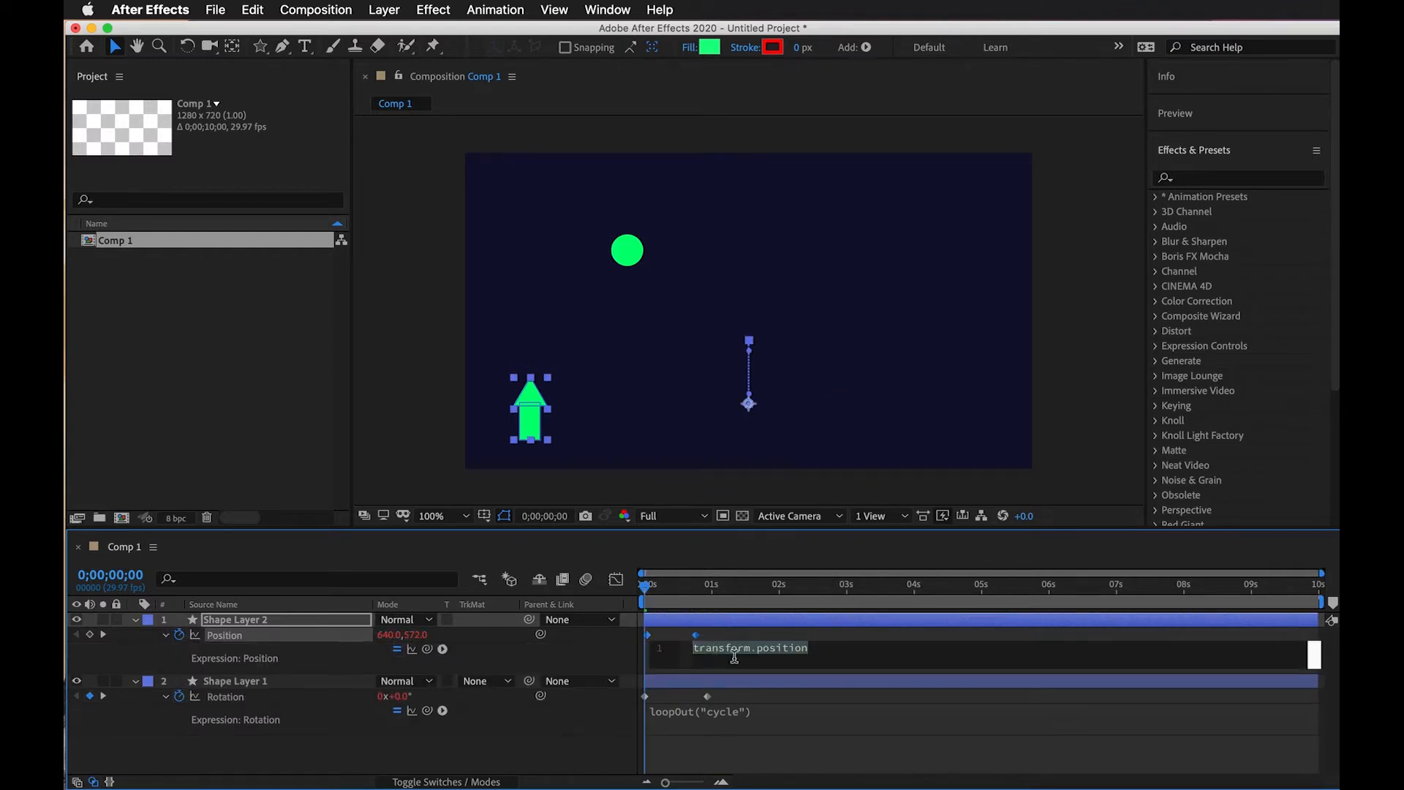
text(loop)
key(BackSpace)
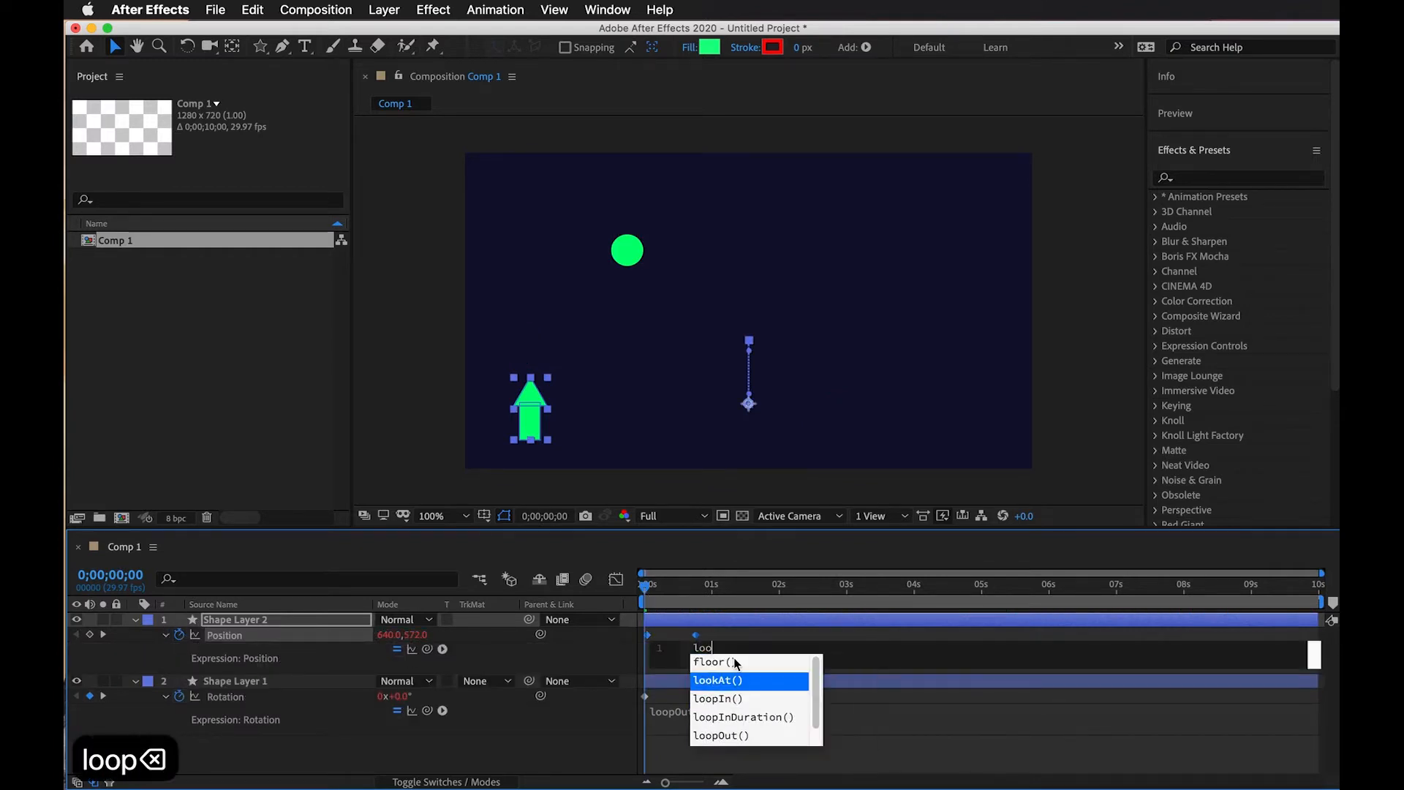
text(pPut)
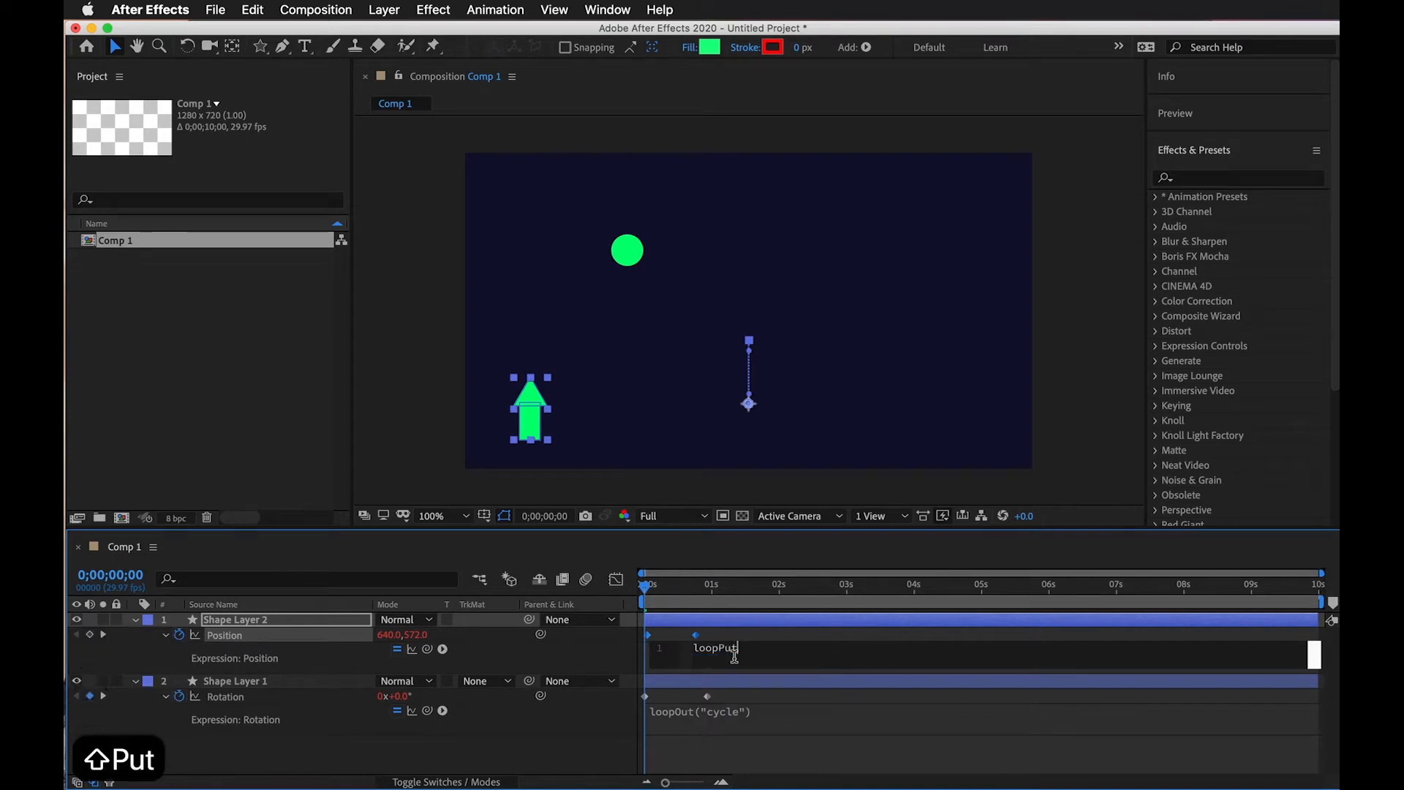
key(BackSpace)
key(BackSpace)
key(BackSpace)
text(Out)
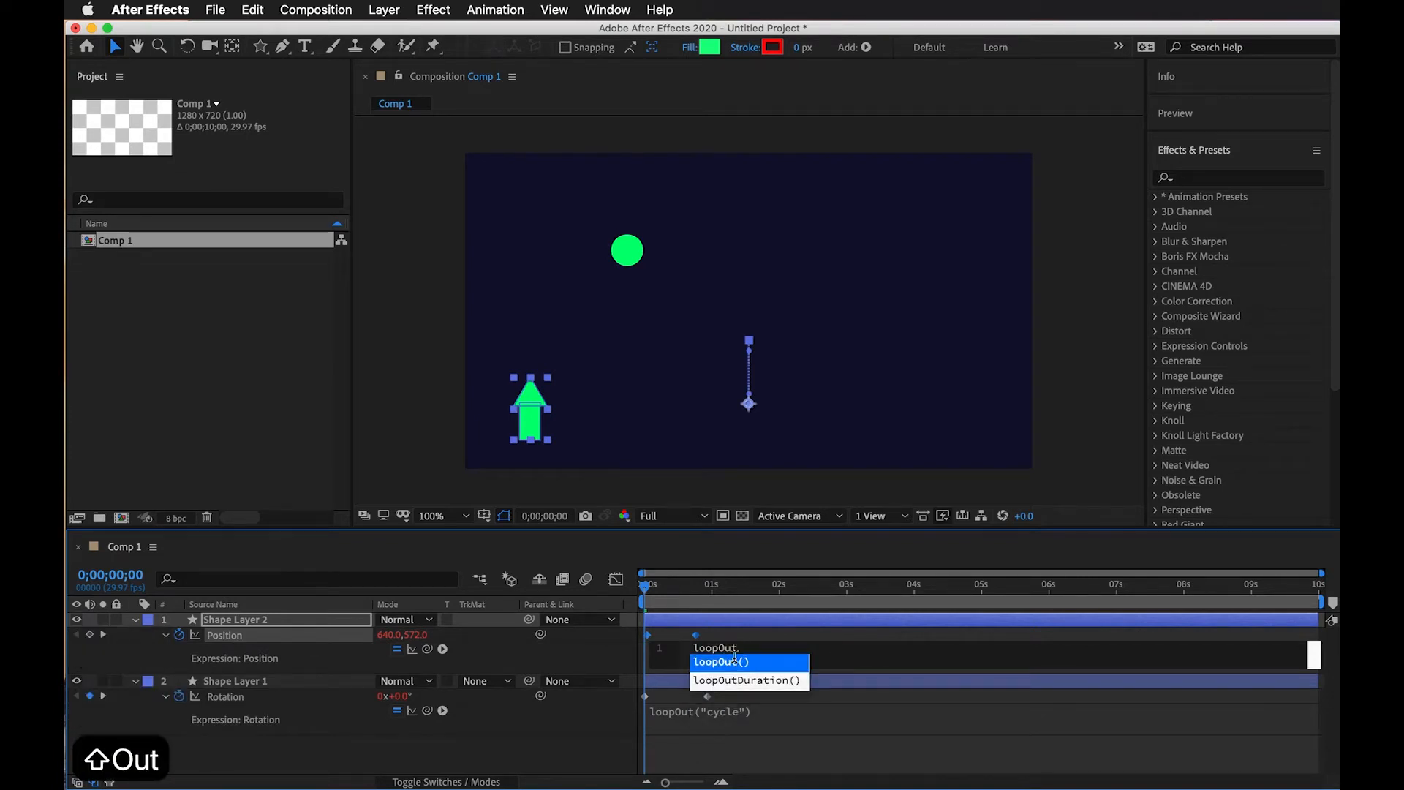
text((")
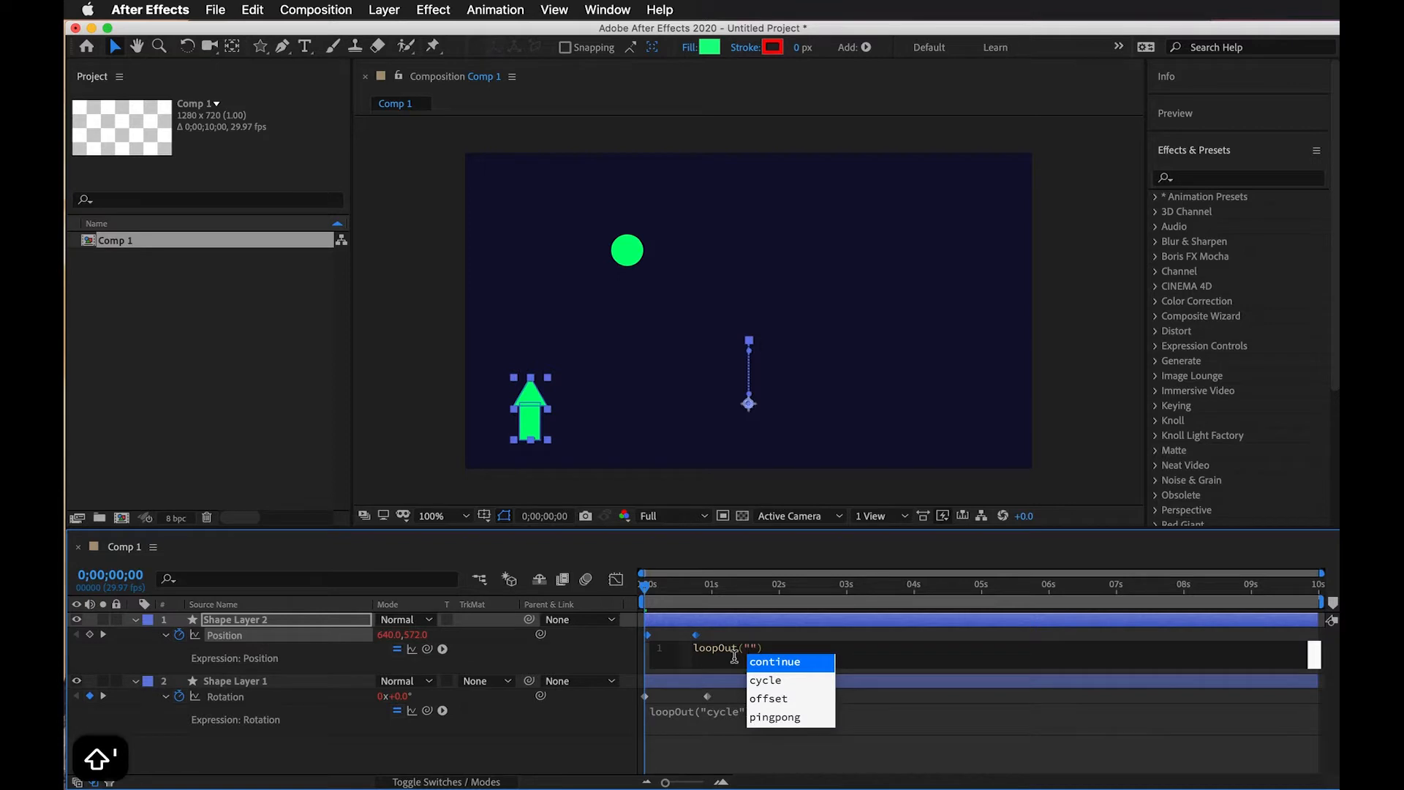
text(offset)
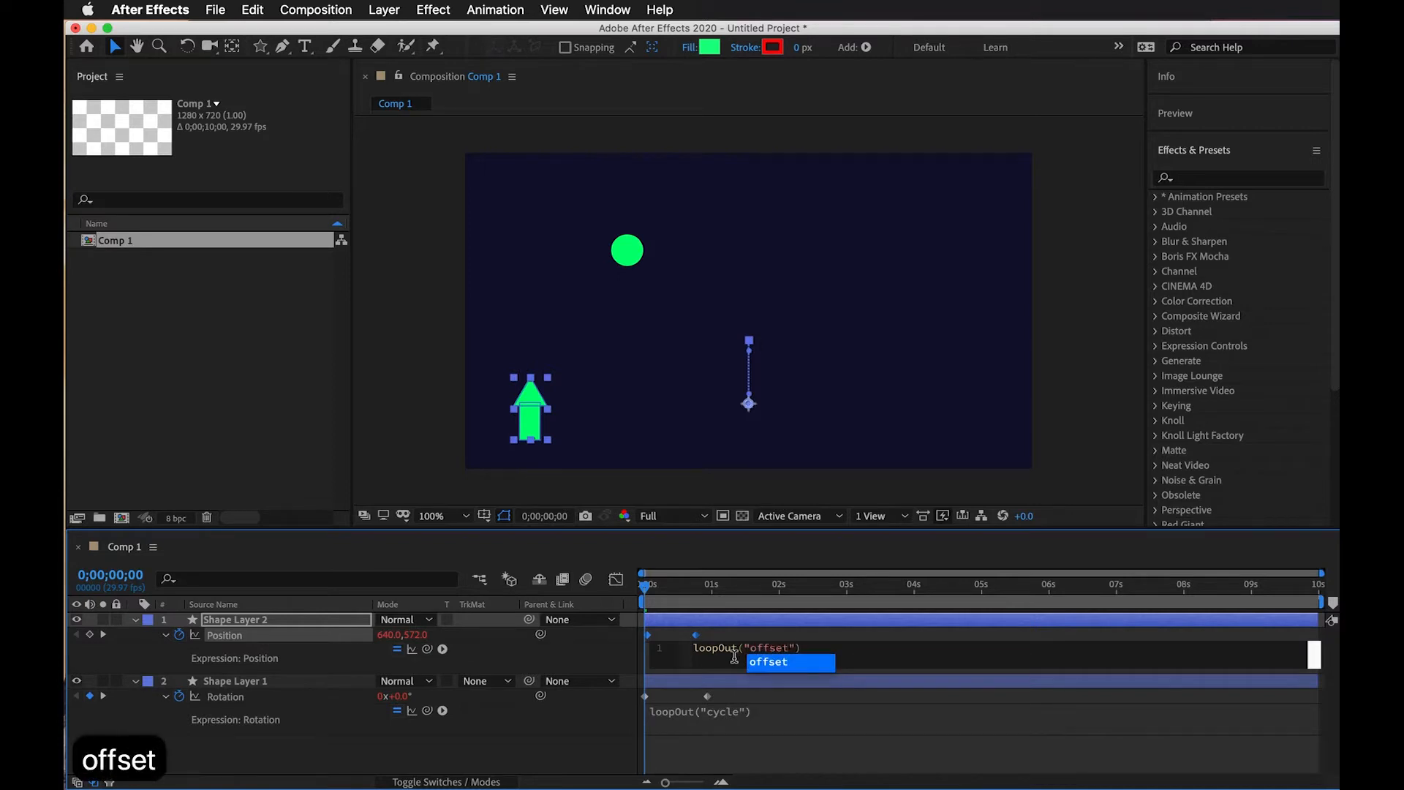
key(Right)
key(Right)
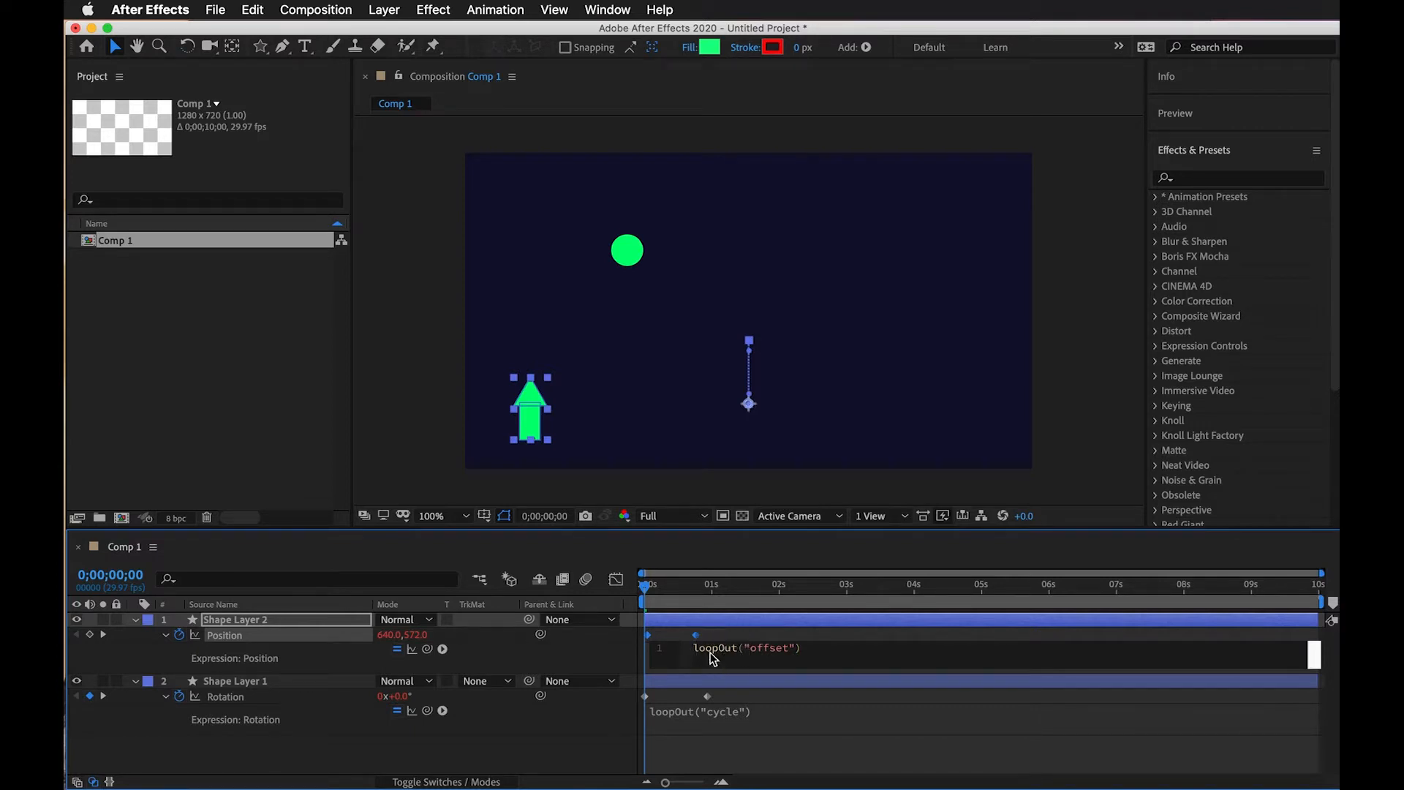
click(811, 653)
text(;)
key(BackSpace)
click(808, 705)
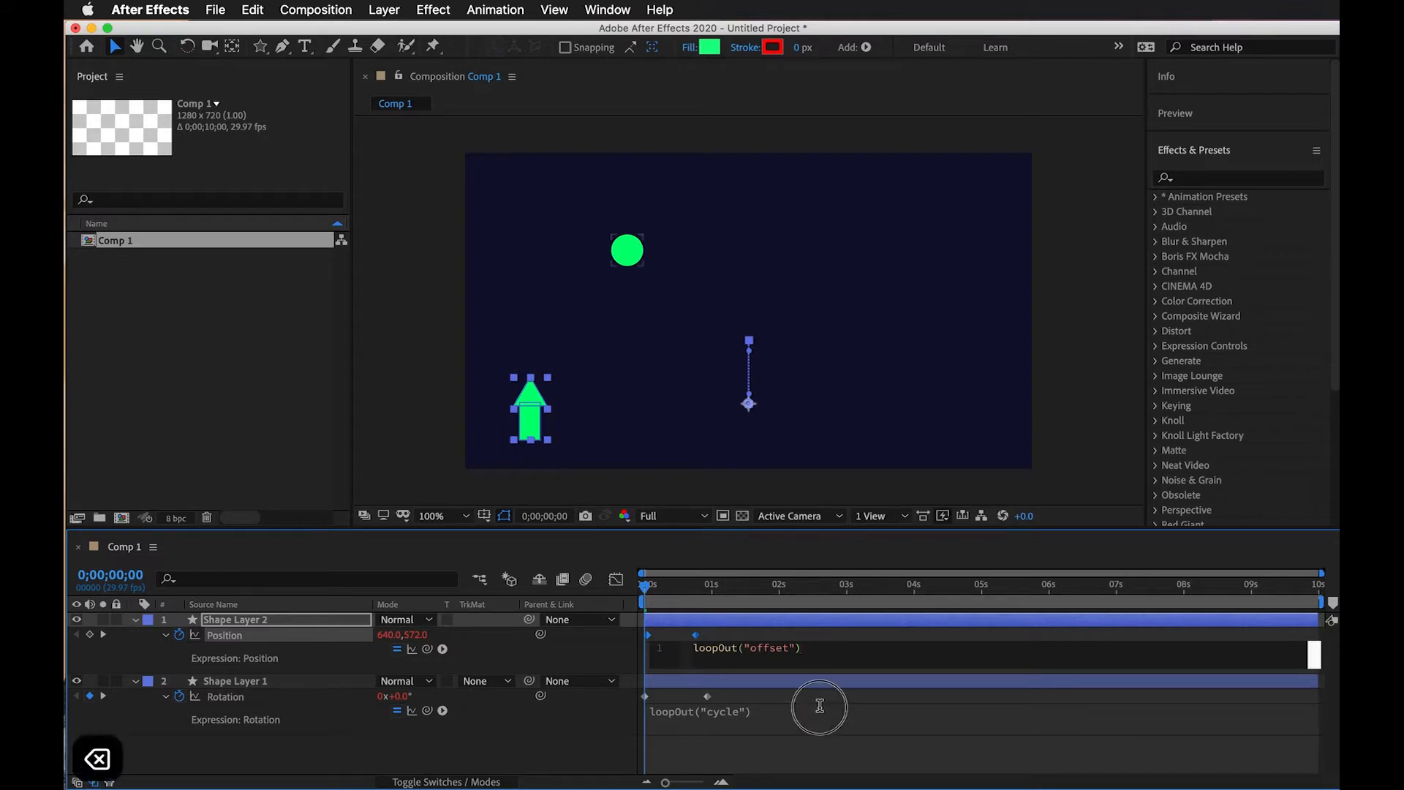
Preview the arrow's offset loop and scrub the timeline to 0;00;00;20.
click(713, 591)
key(space)
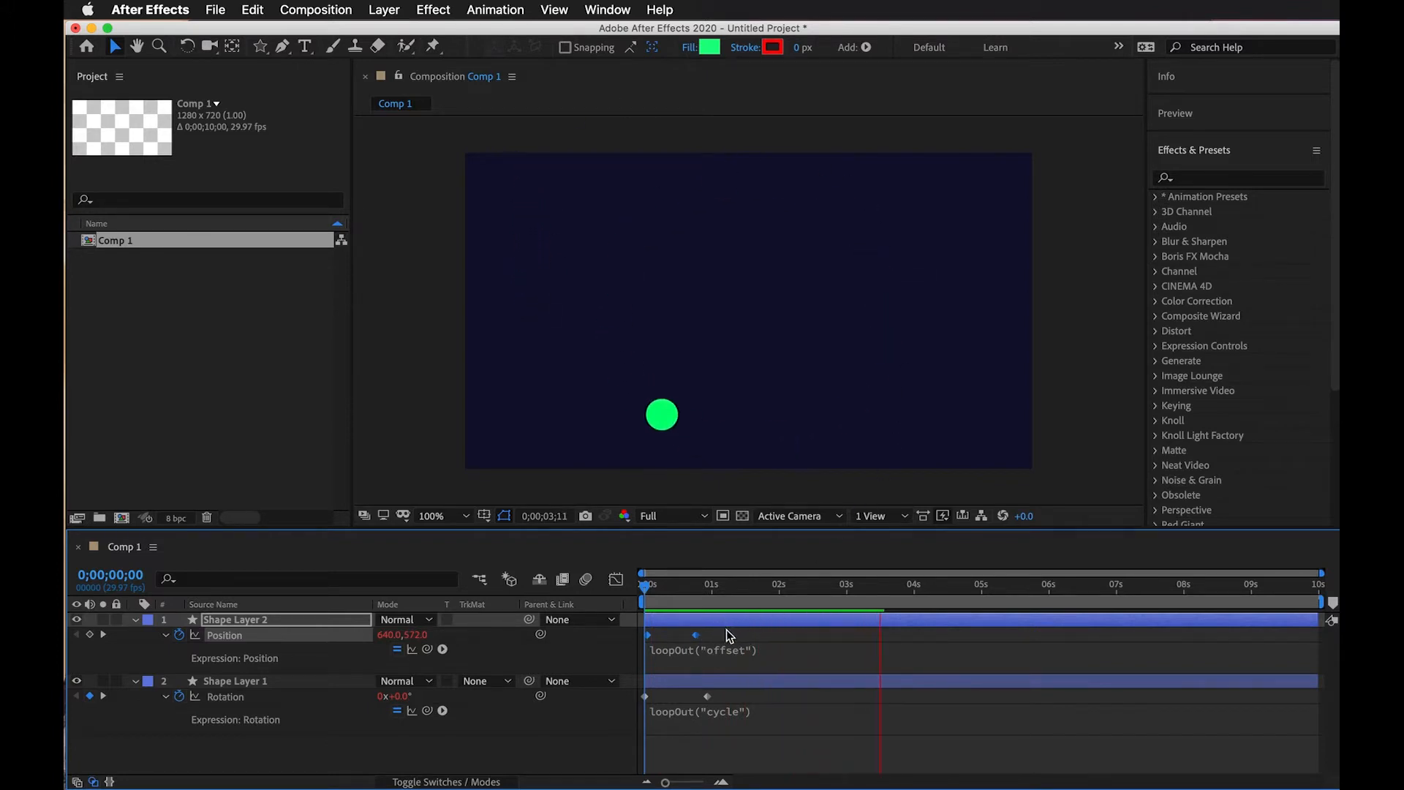
drag(714, 586, 690, 586)
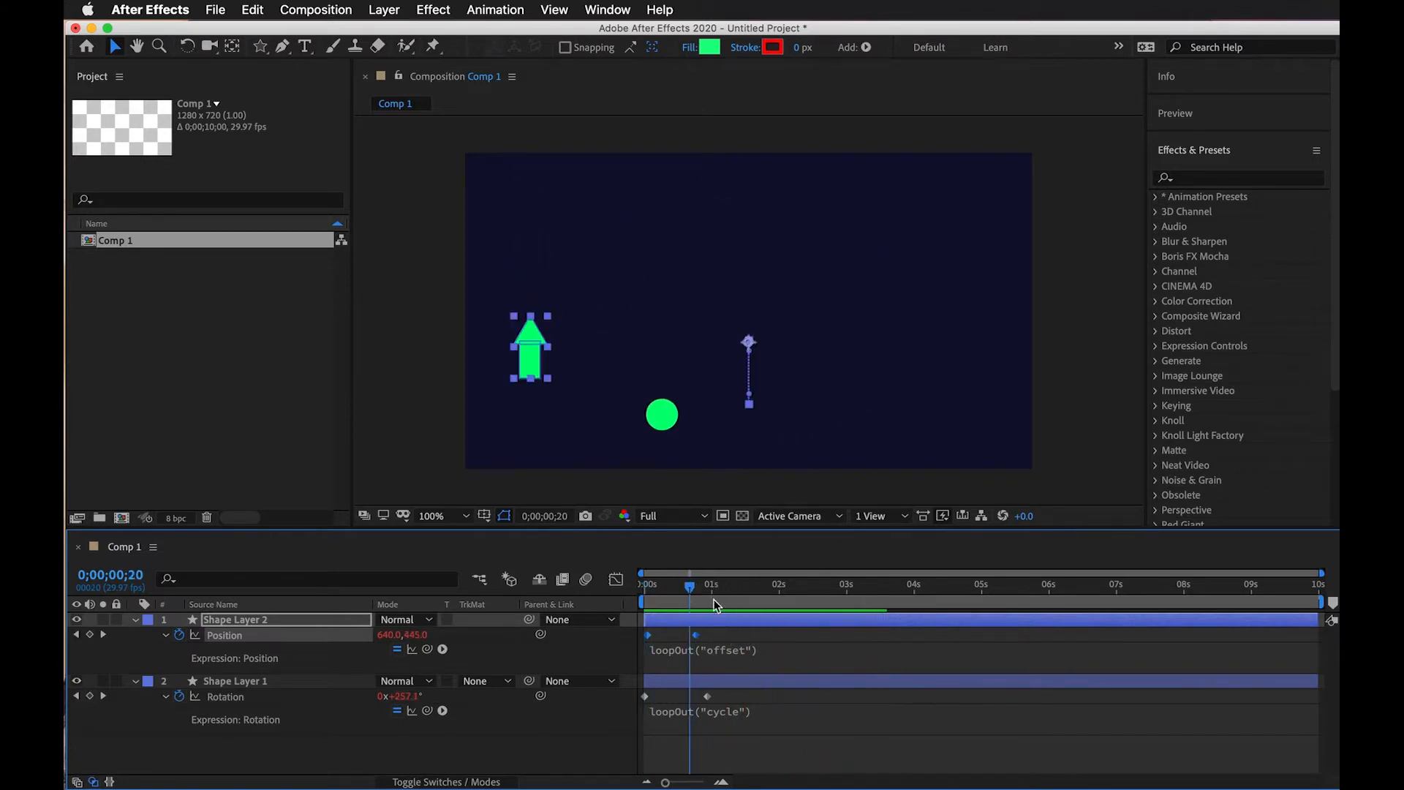
Move the arrow's second Position keyframe to about half a second and preview the loop from the start.
click(724, 639)
click(700, 637)
click(696, 635)
drag(696, 635, 676, 635)
key(Home)
key(space)
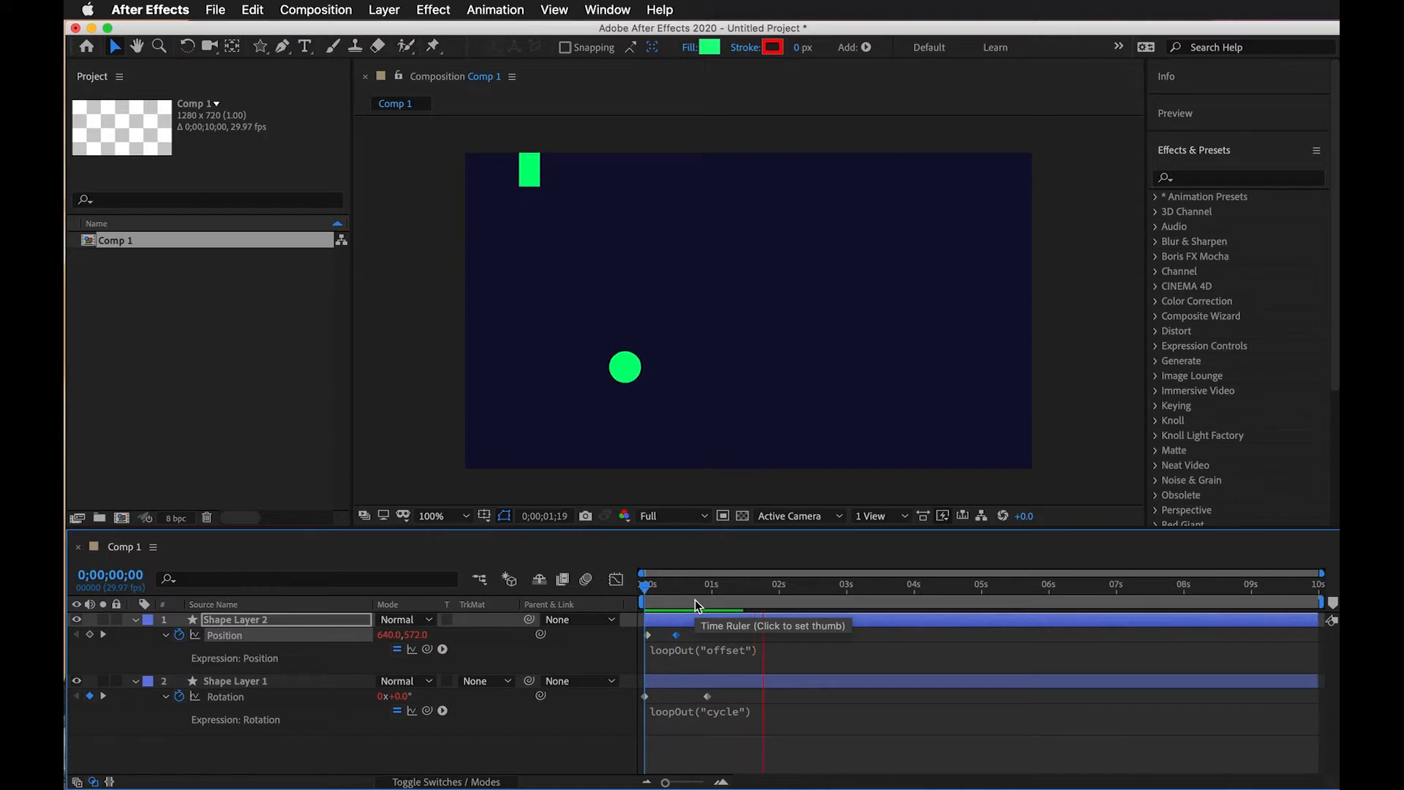
click(705, 585)
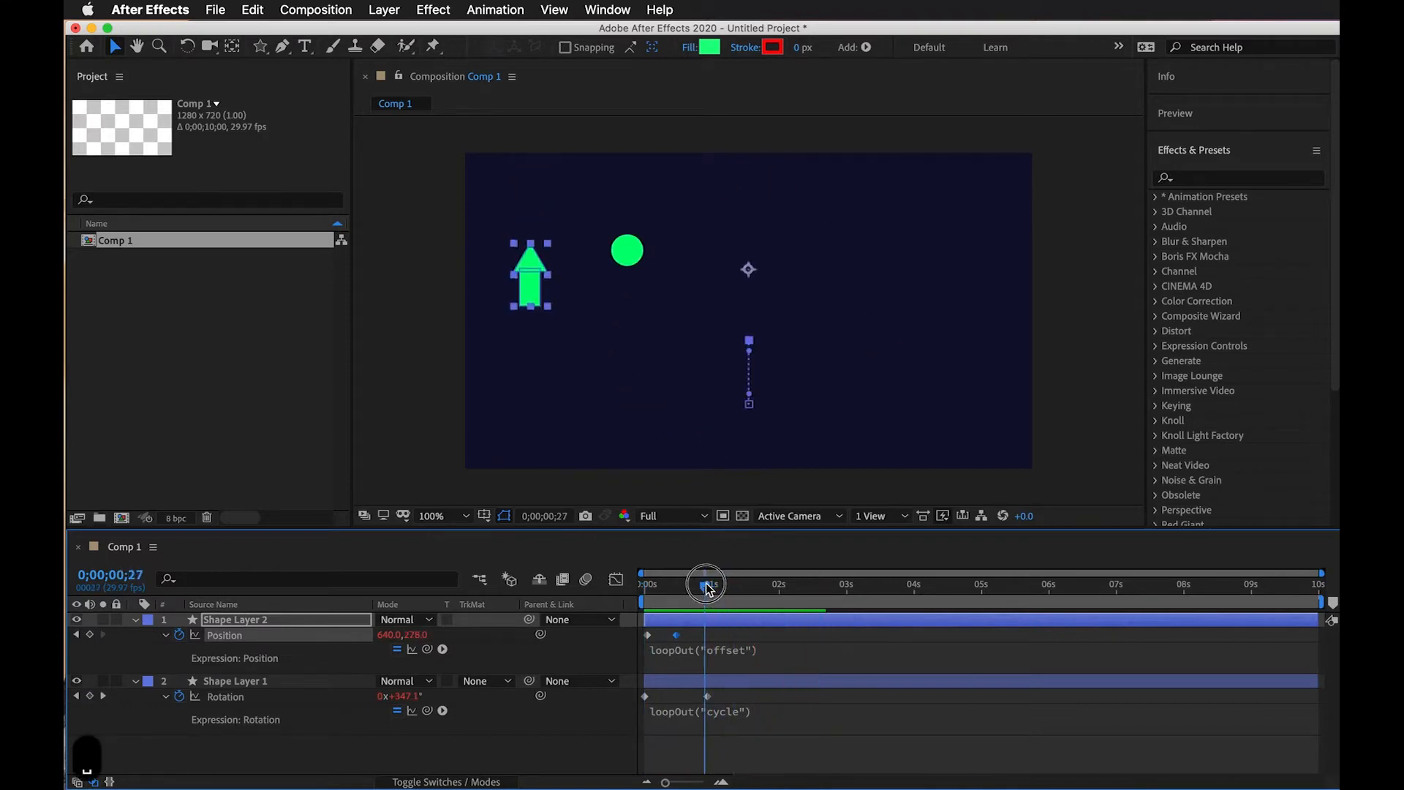
Choose the Ellipse tool and change the arrow's fill colour to dark magenta, 8E0E7A.
click(786, 711)
drag(261, 51, 333, 93)
click(571, 52)
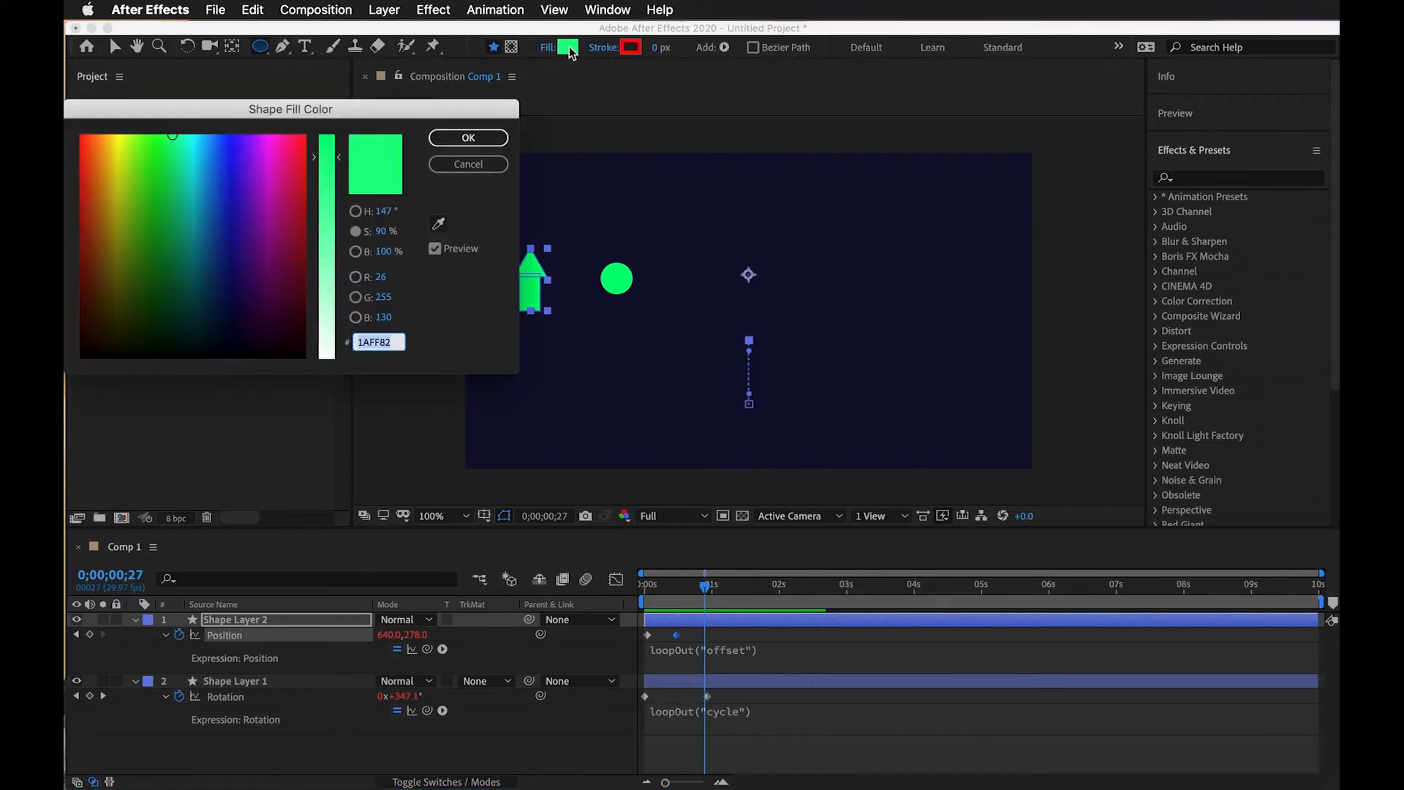
click(274, 234)
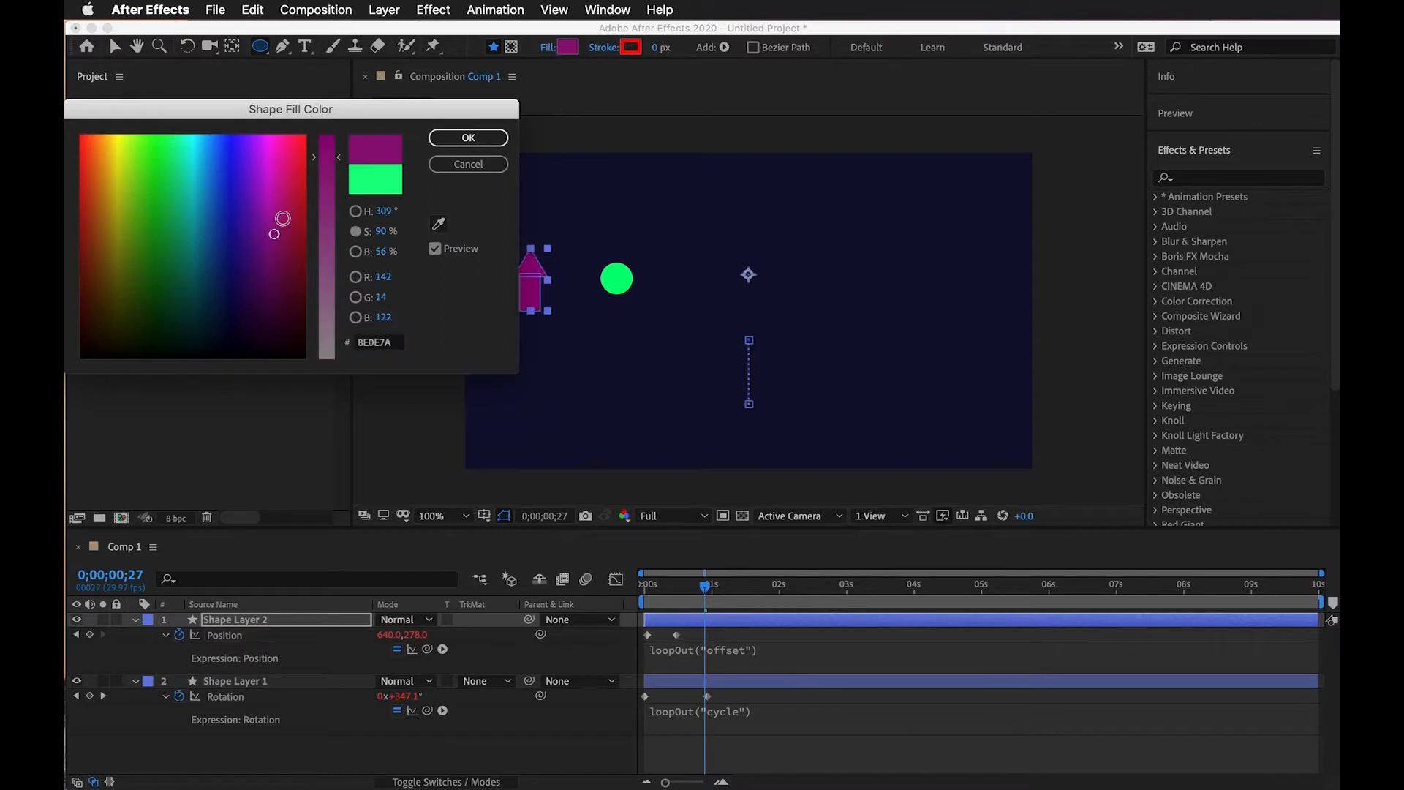
click(492, 140)
Deselect all layers and draw a small circle on a new shape layer below the green circle.
click(797, 713)
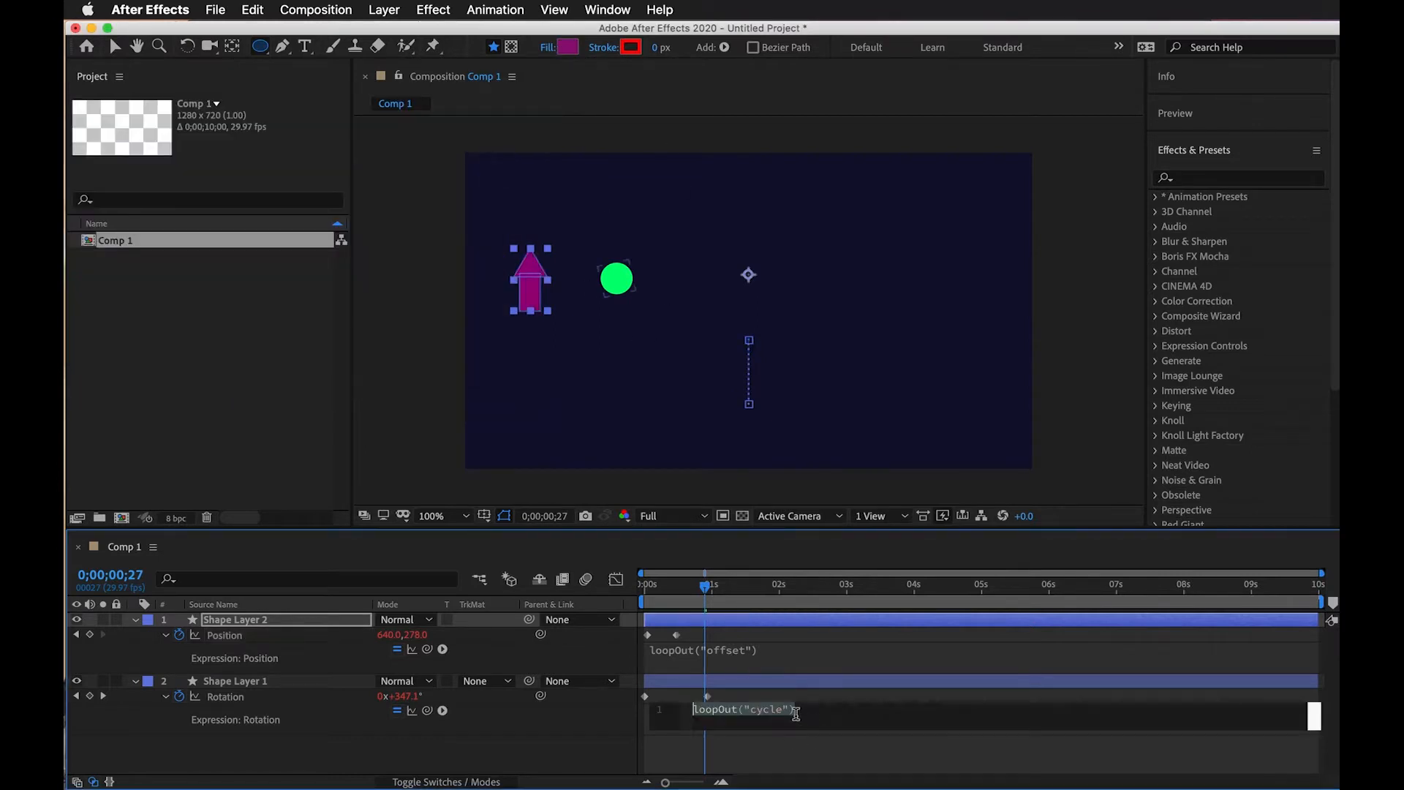
click(770, 751)
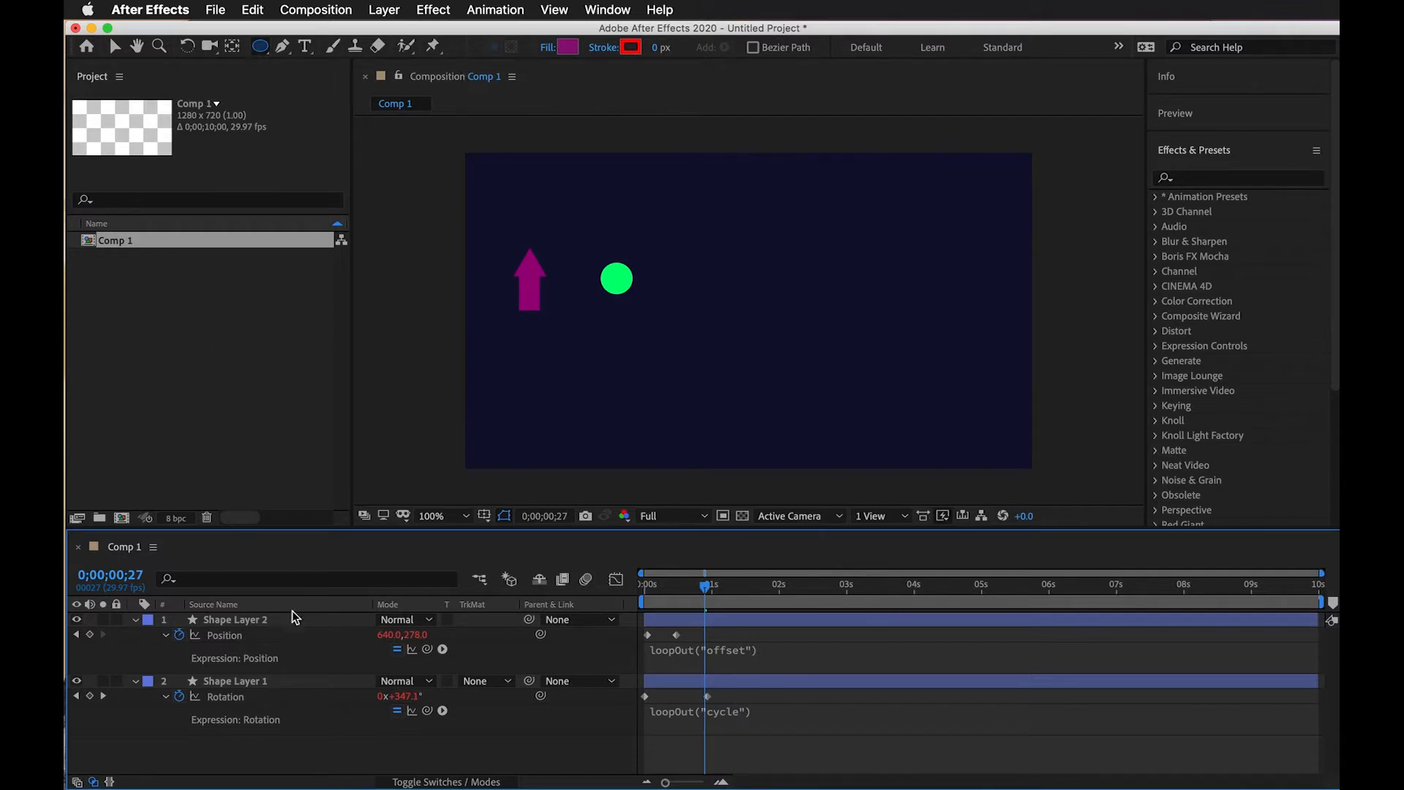
click(258, 47)
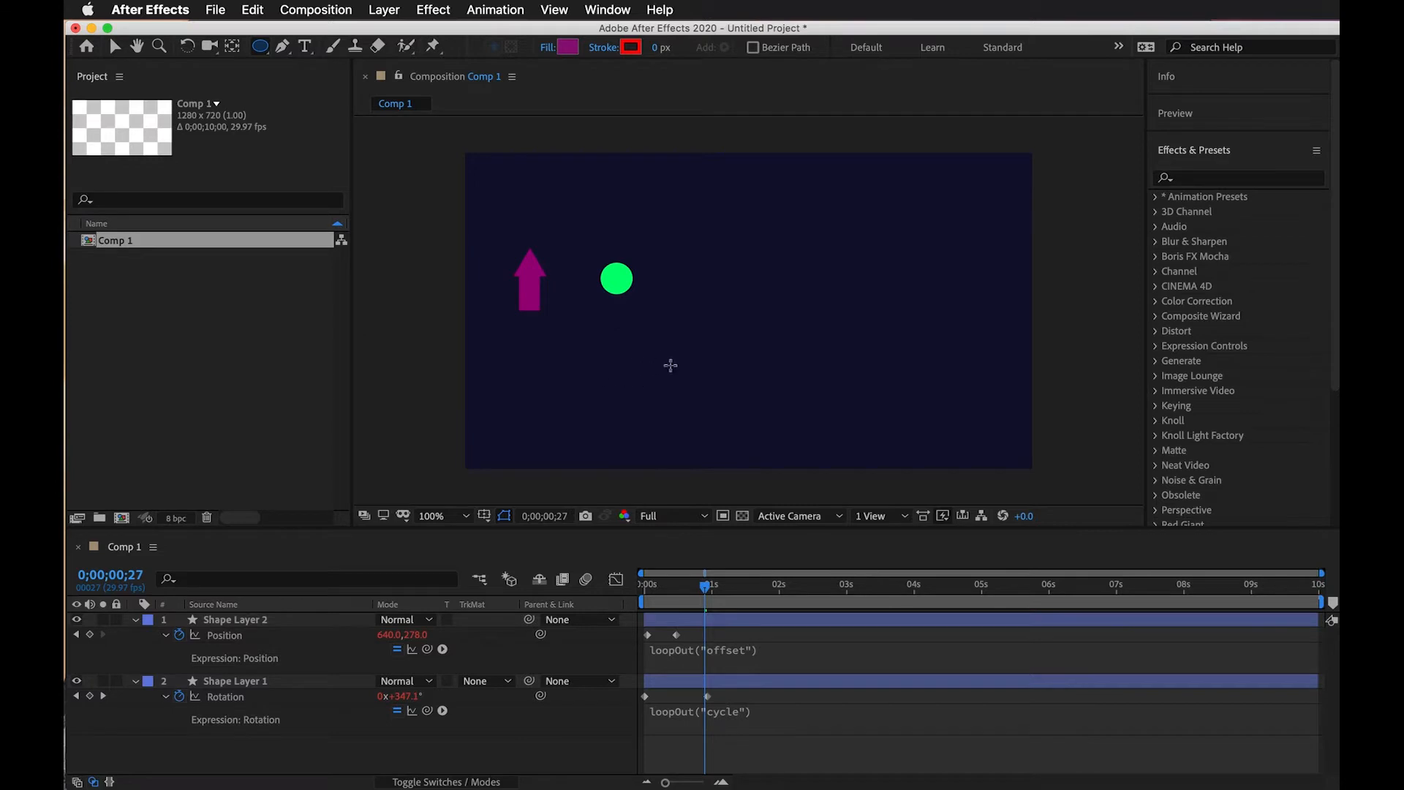
drag(657, 358, 663, 382)
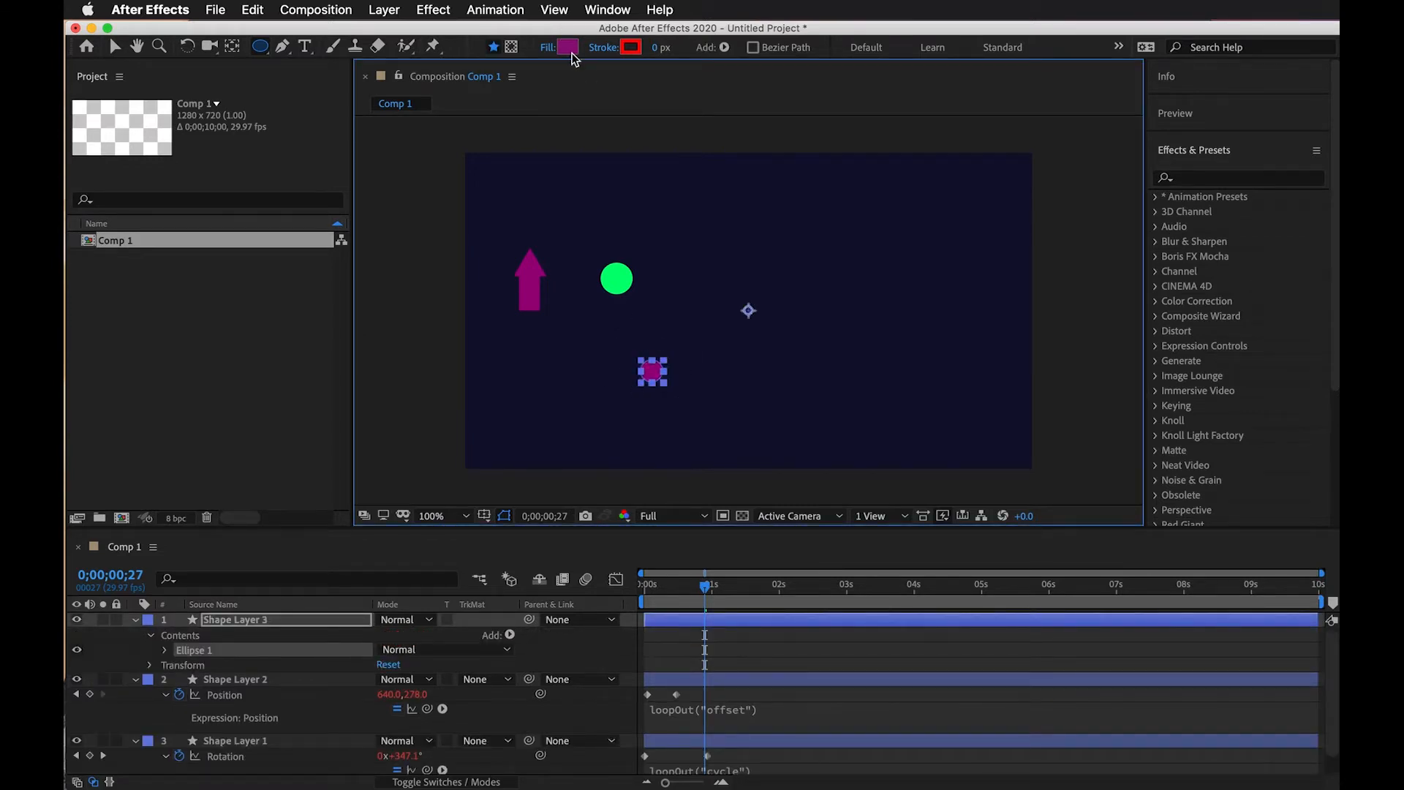
Change the new small circle's fill colour to a brighter purple and deselect its layer.
click(570, 50)
click(252, 218)
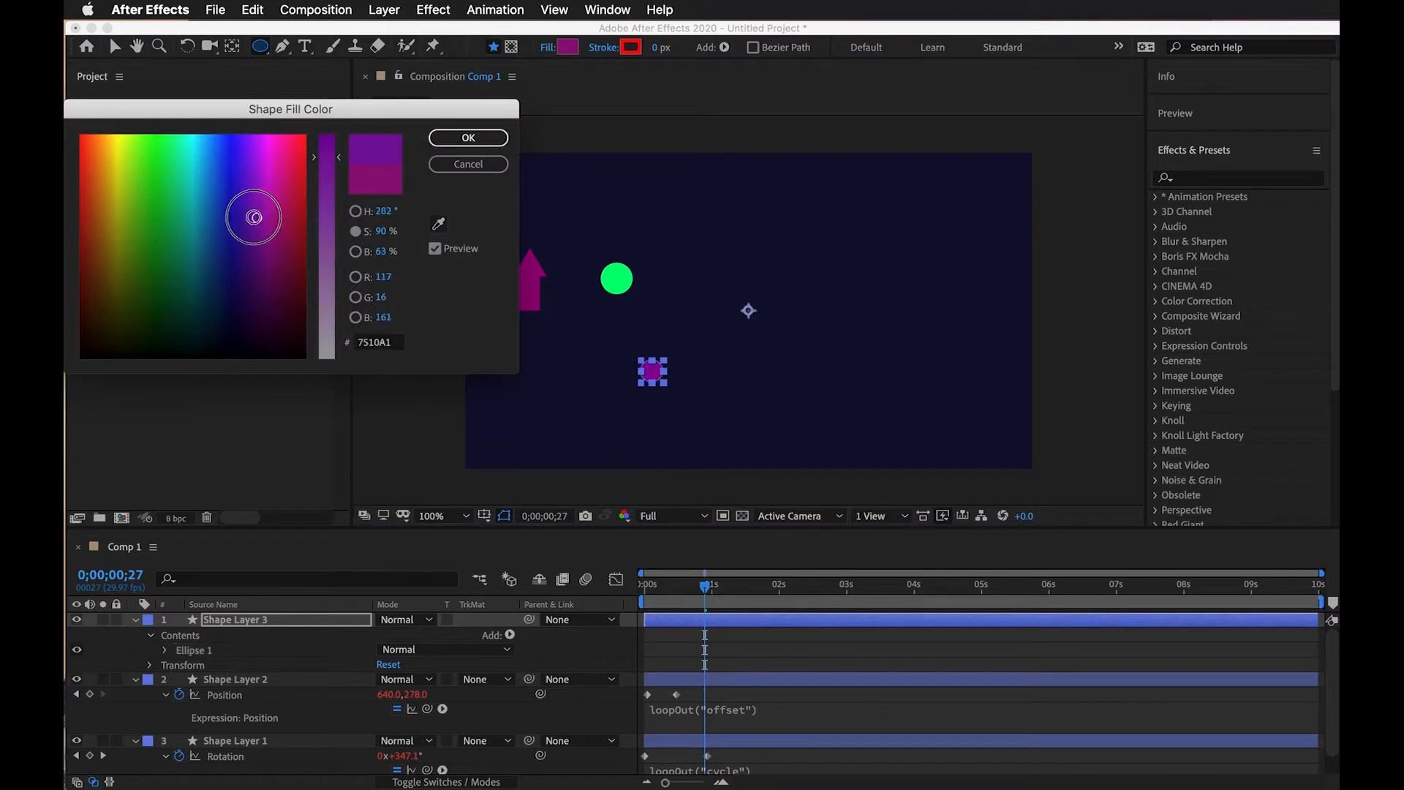
drag(252, 217, 272, 183)
click(468, 138)
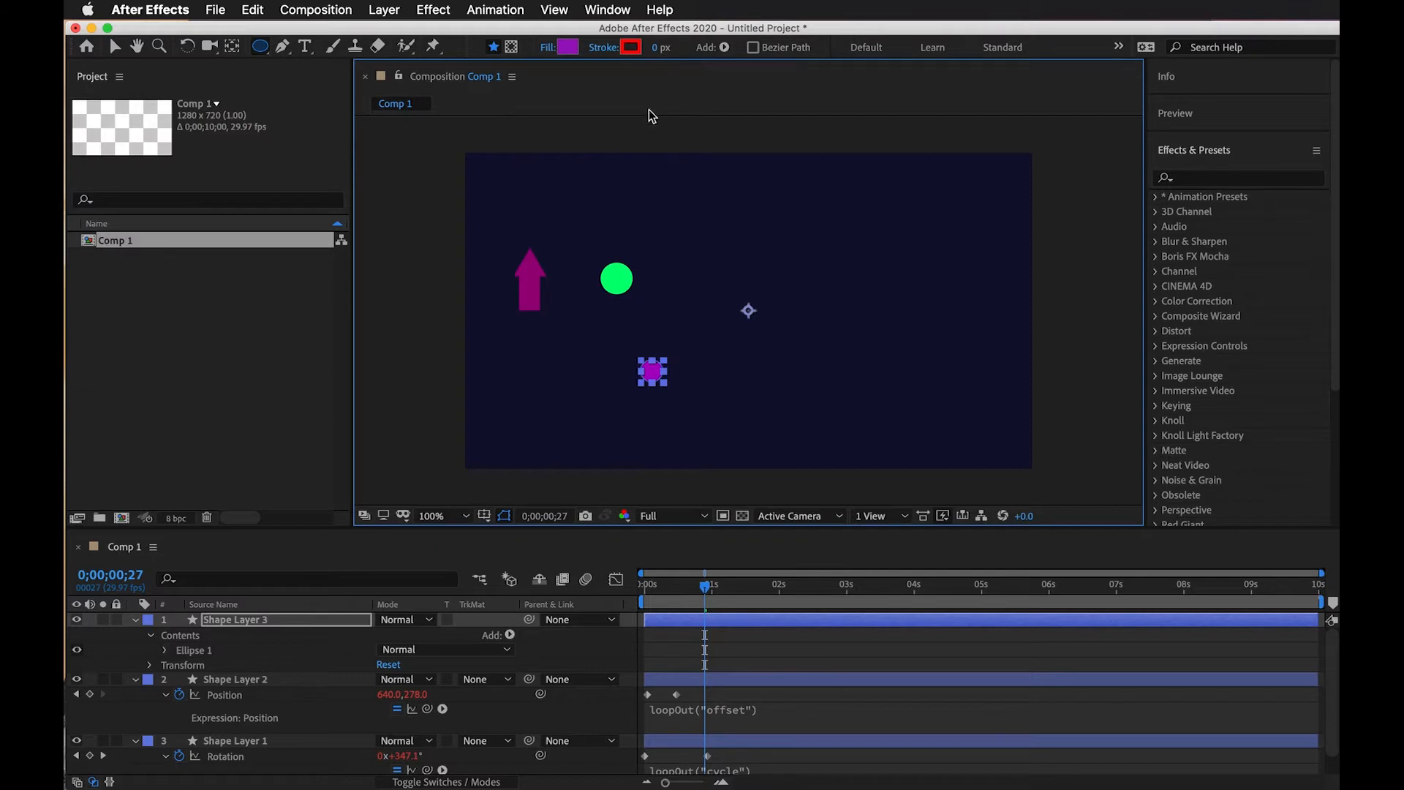
click(765, 654)
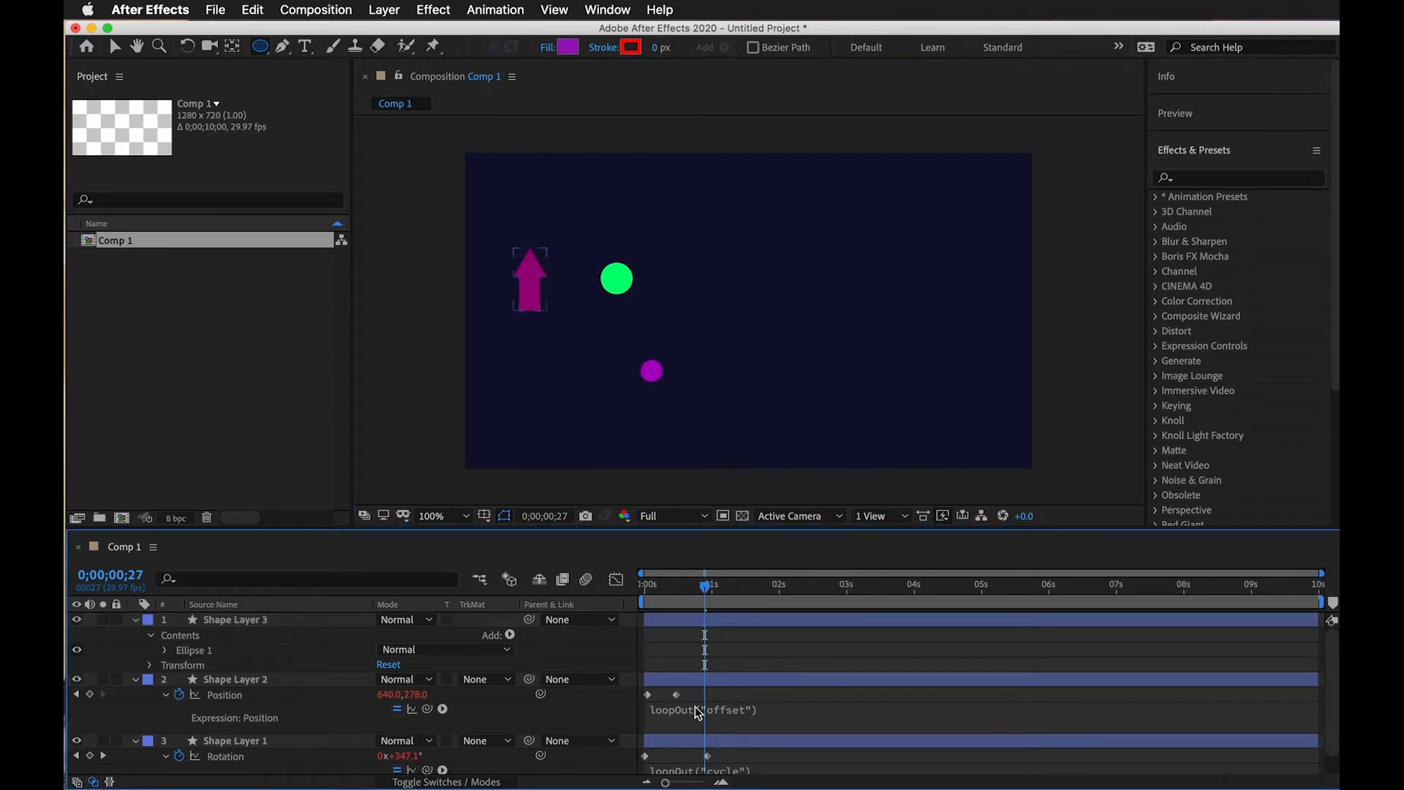
Add an expression to the purple circle layer's Rotation and set it to time.
key(space)
key(space)
key(r)
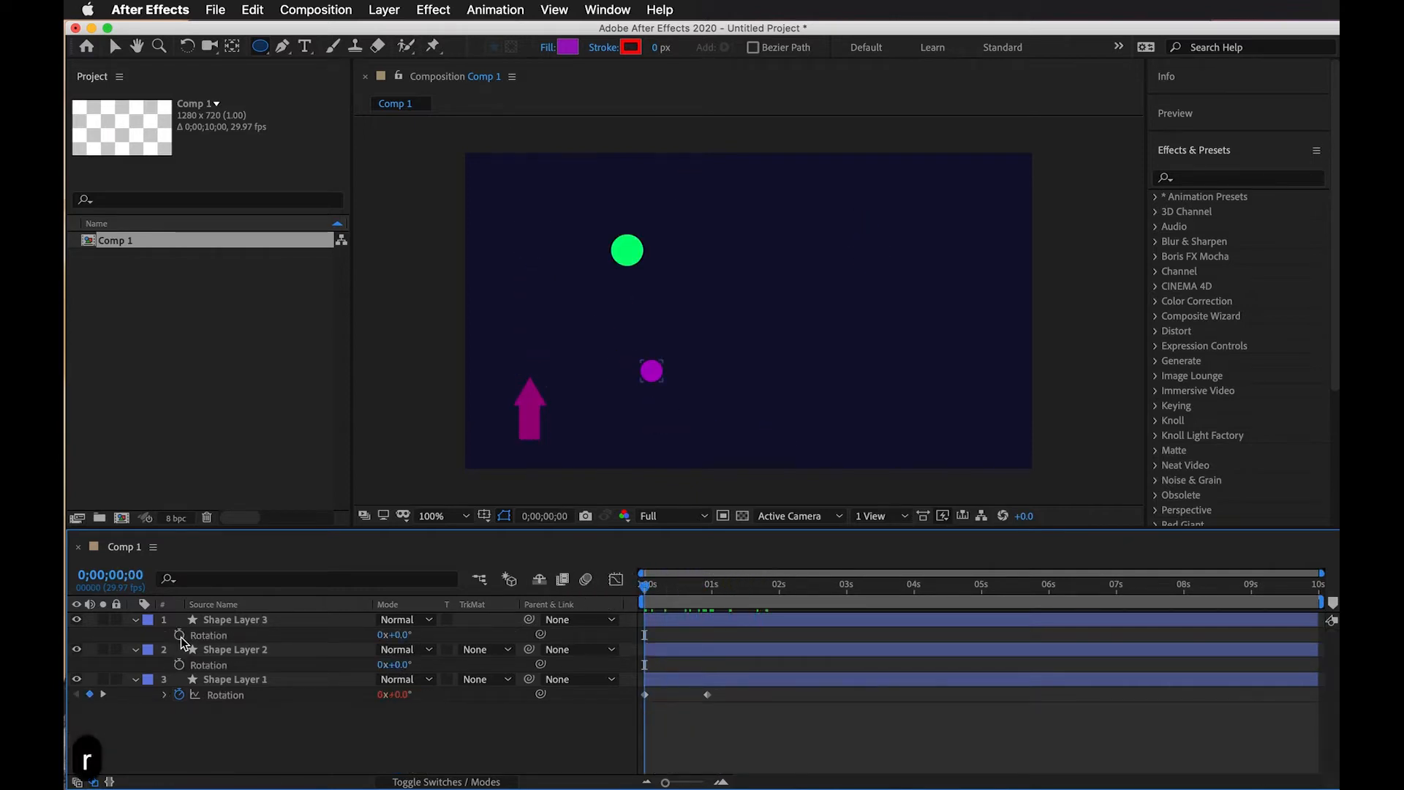
alt+click(180, 636)
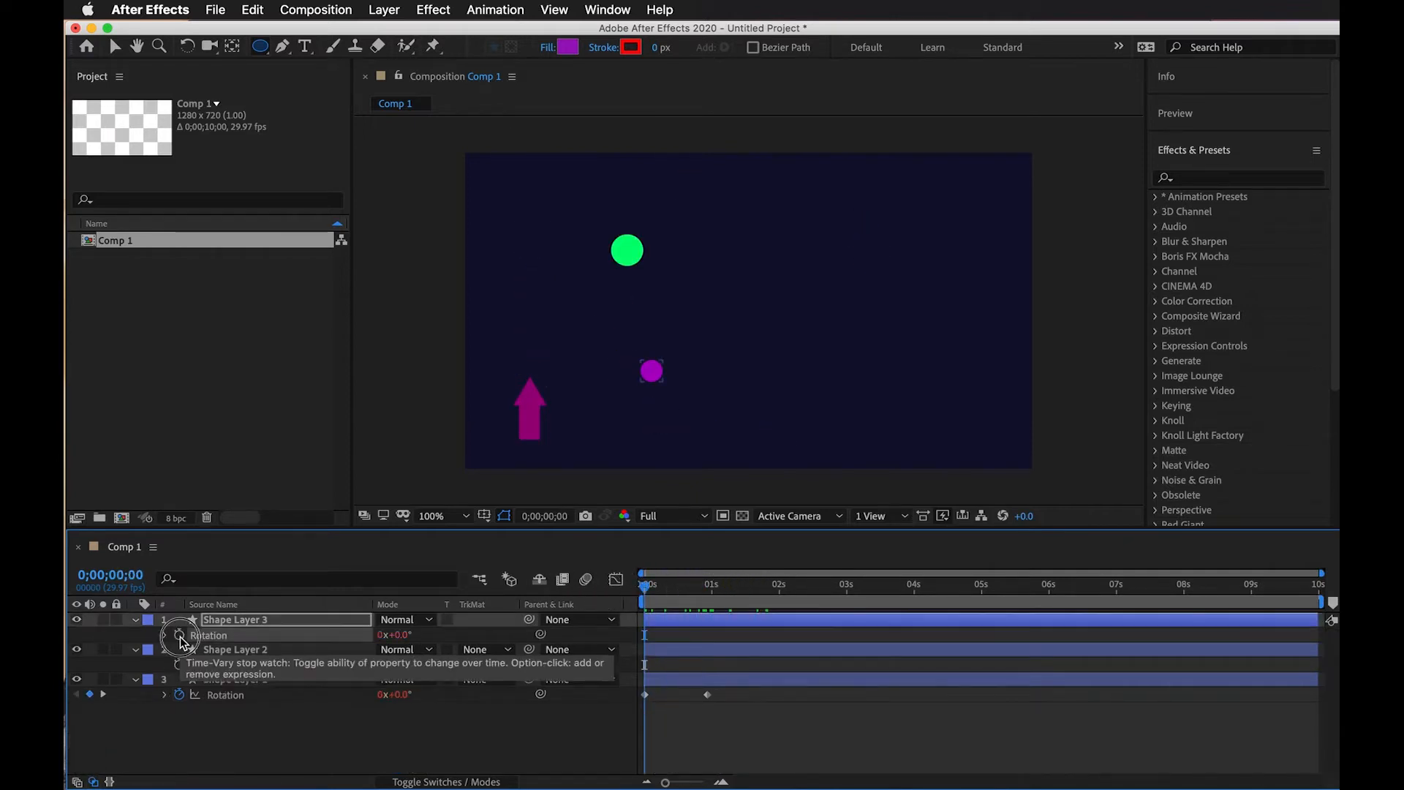
click(826, 658)
click(873, 649)
key(super+a)
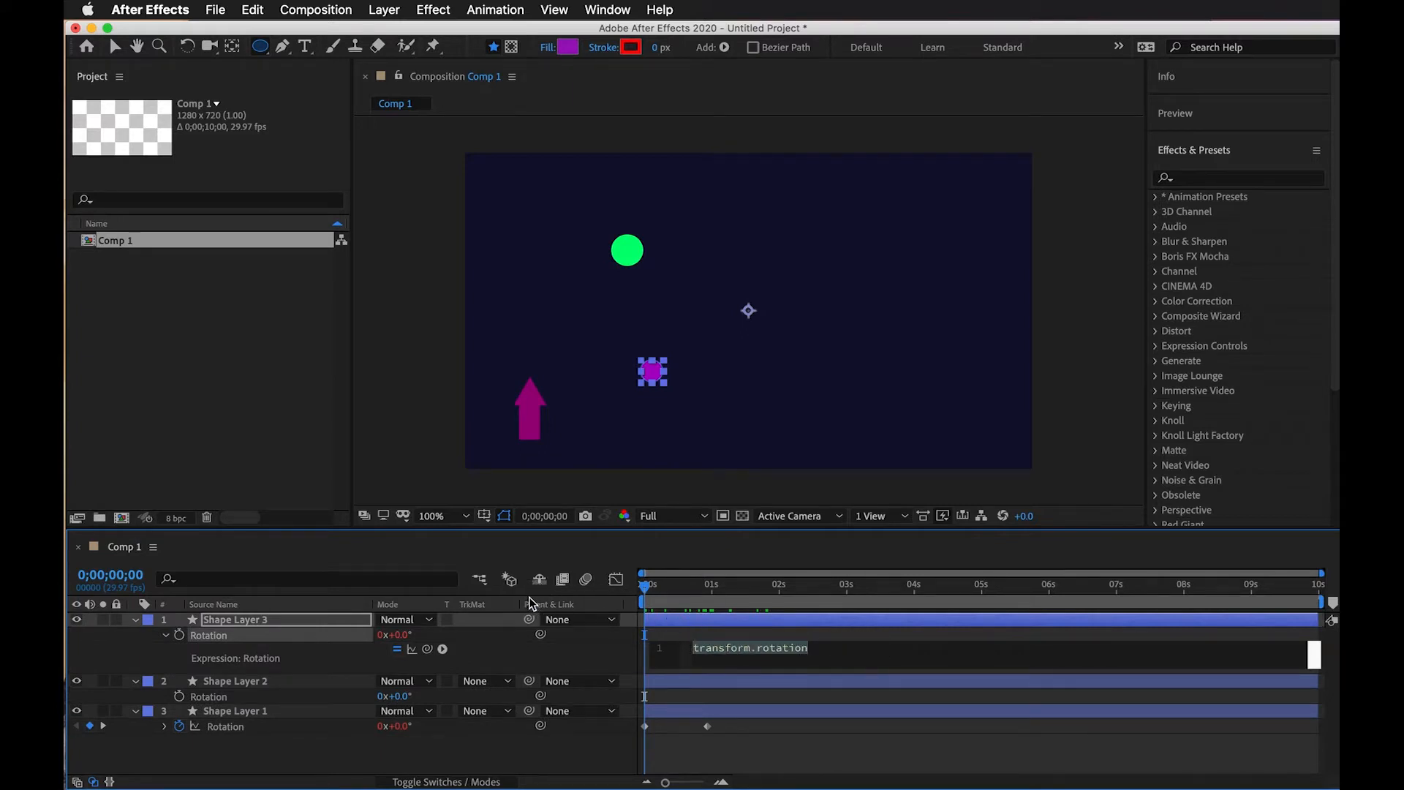
text(time)
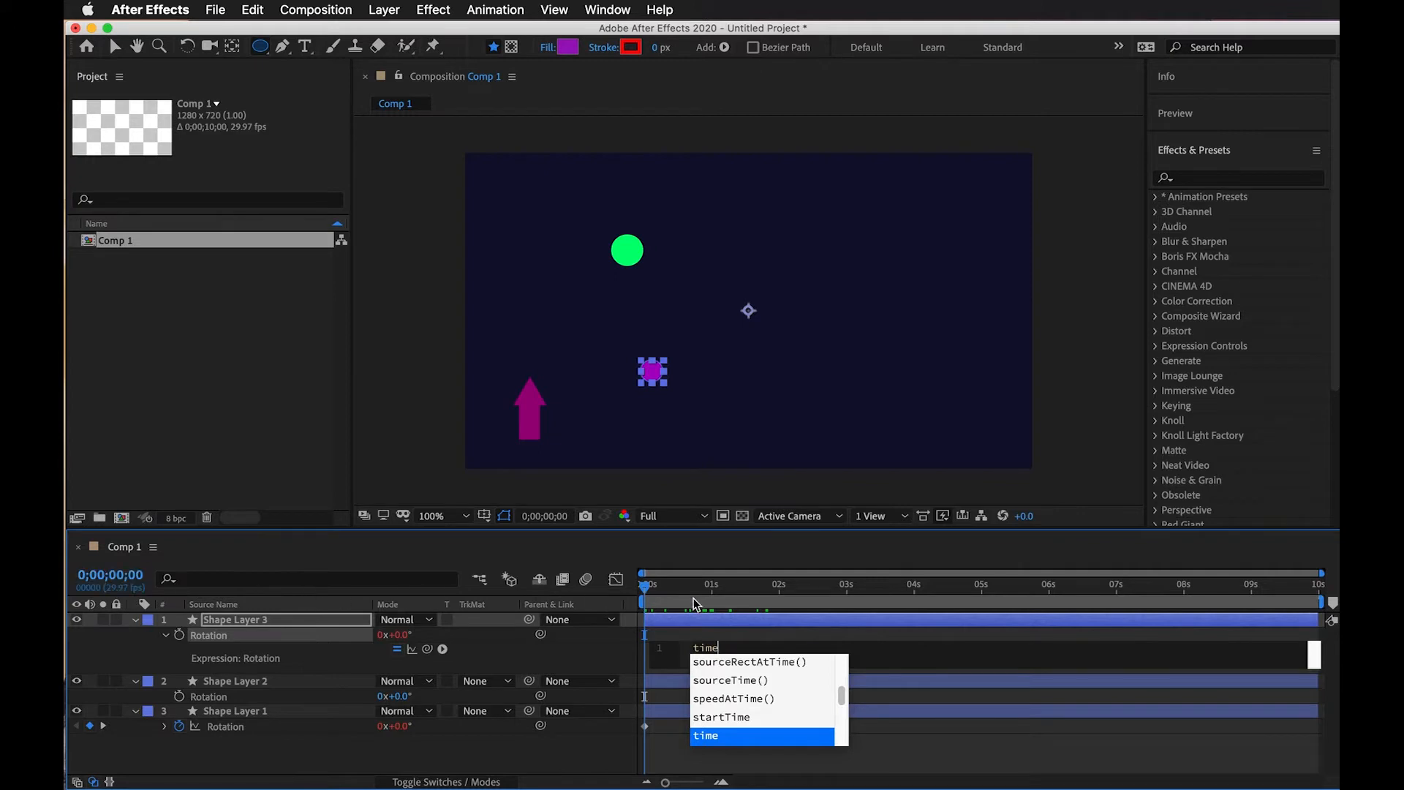
click(872, 757)
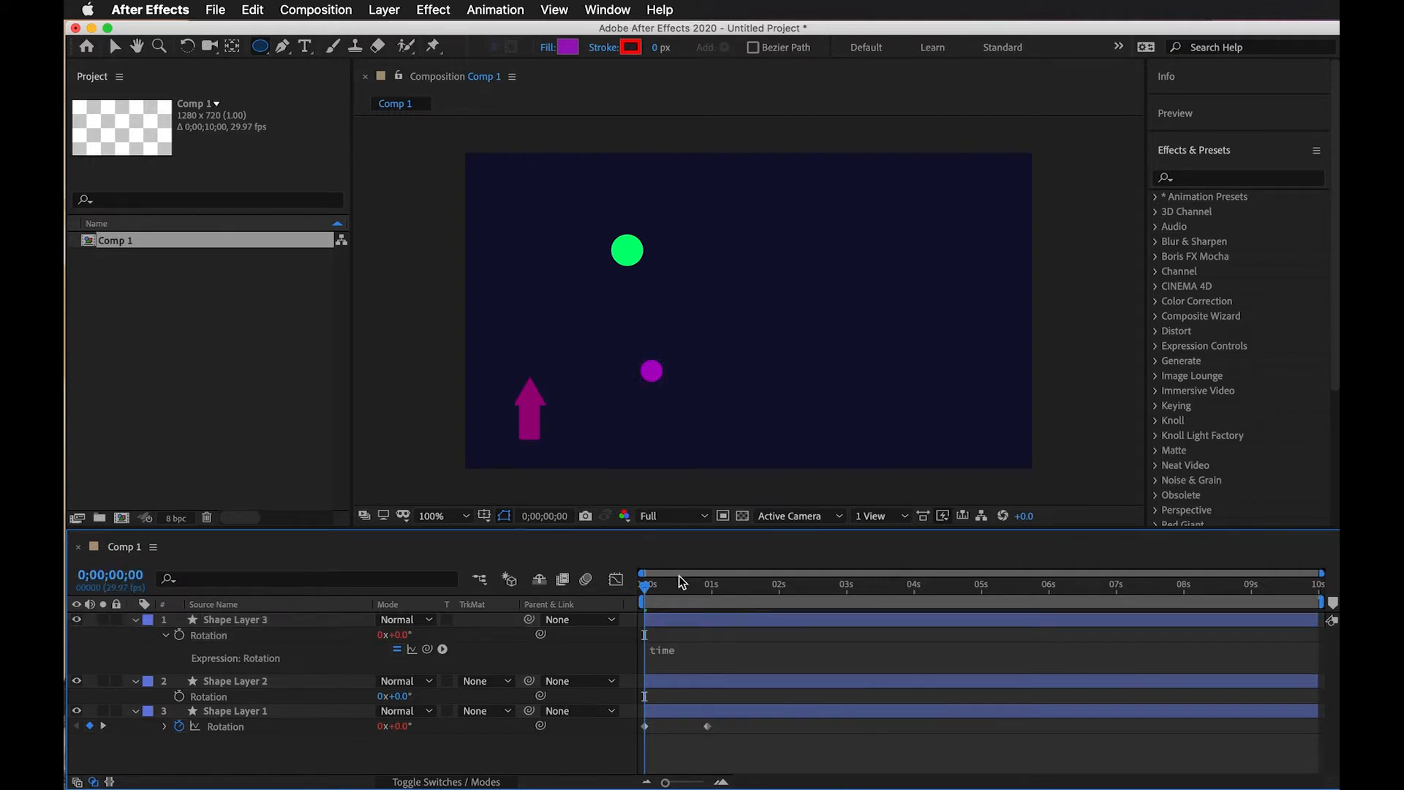
Scrub through the first second of the timeline to check how fast the purple circle rotates with the time expression.
click(660, 589)
drag(660, 589, 666, 589)
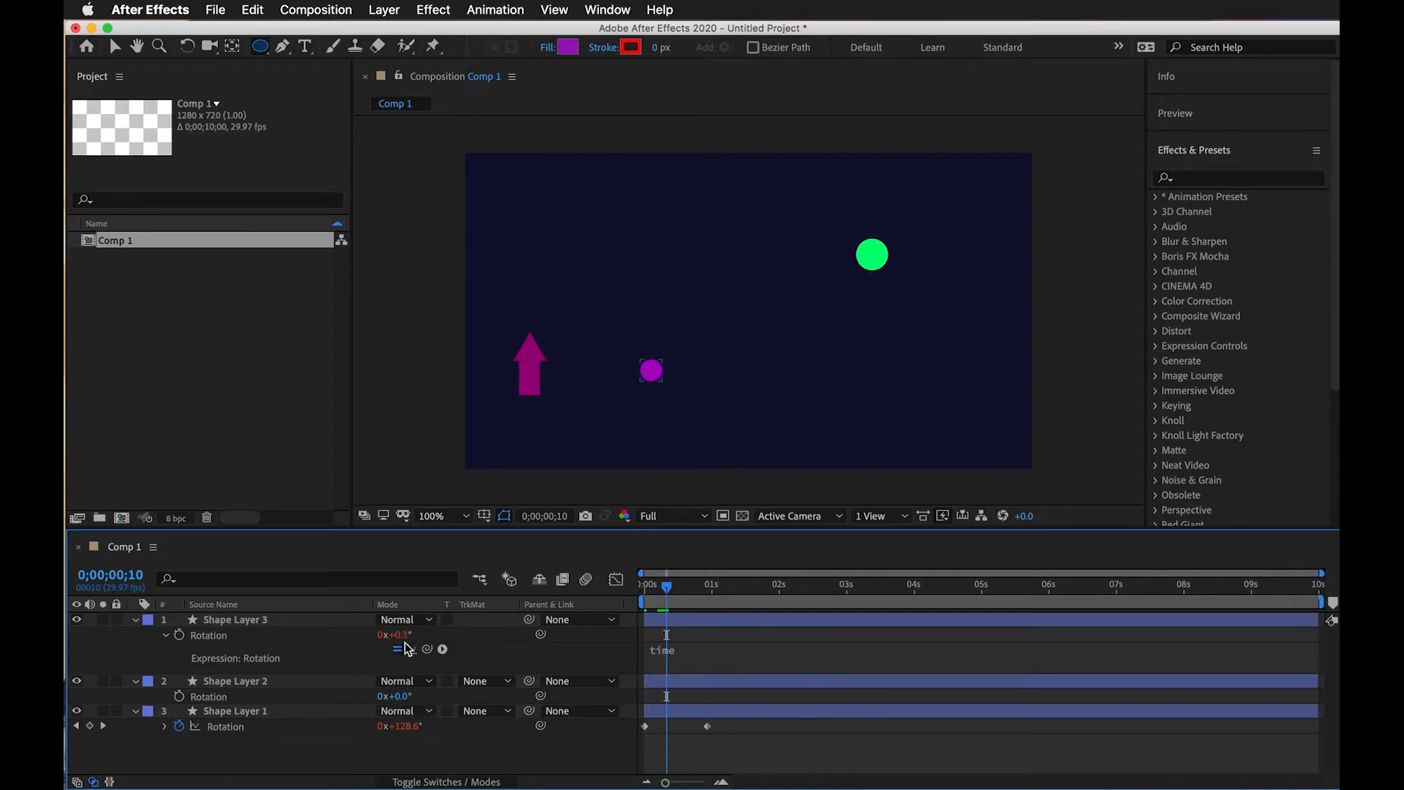
drag(677, 585, 592, 601)
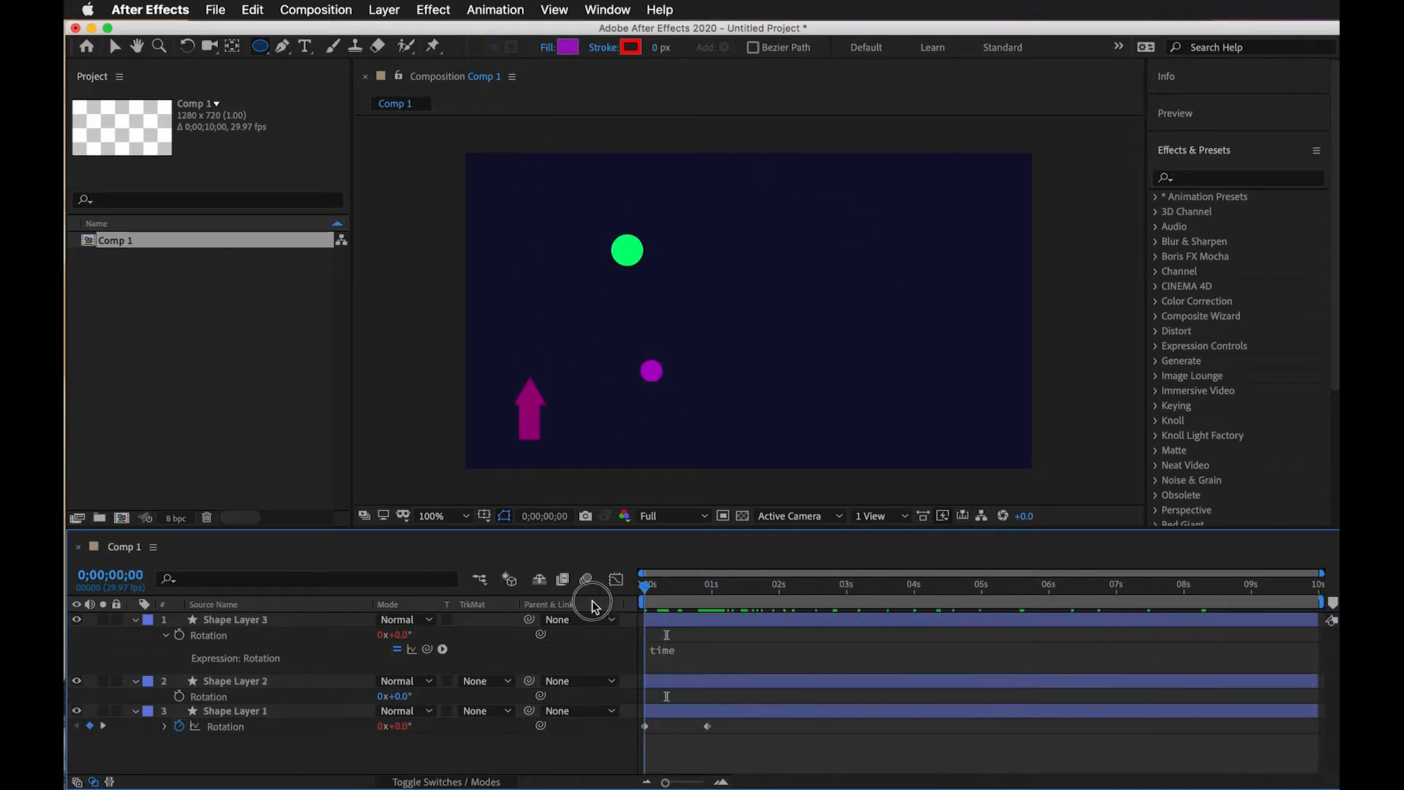
click(681, 653)
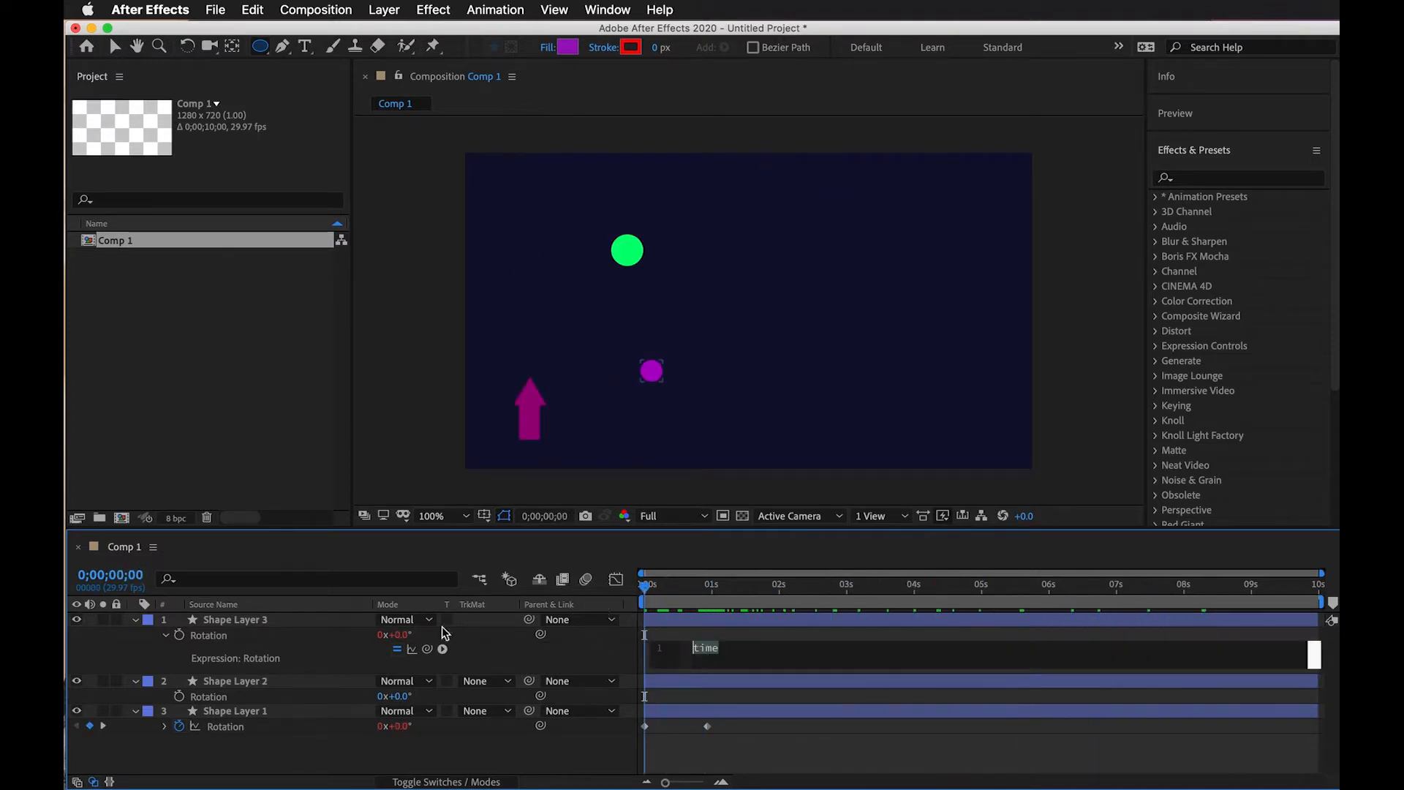
click(695, 603)
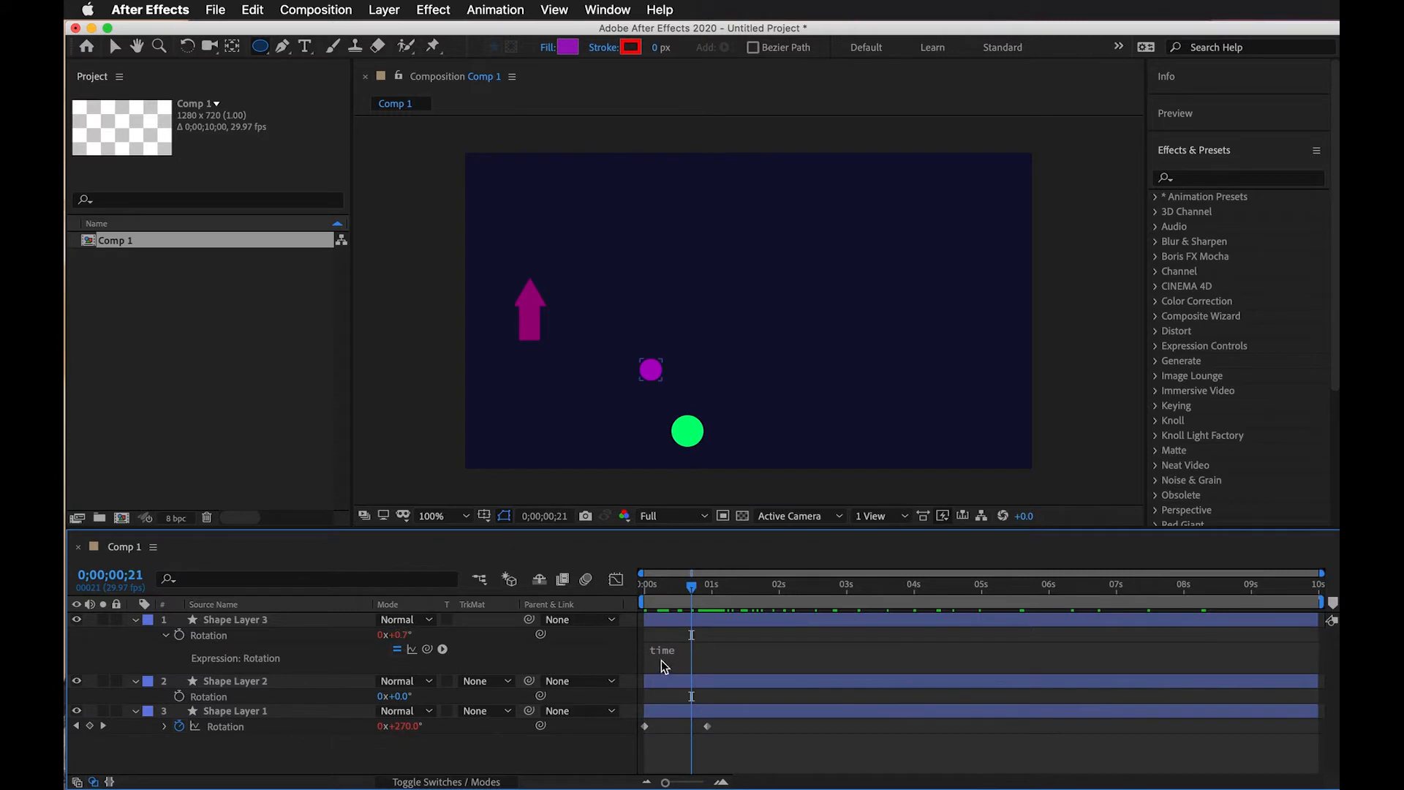
Change the purple circle's Rotation expression to time*10 and preview the animation from the start.
click(664, 662)
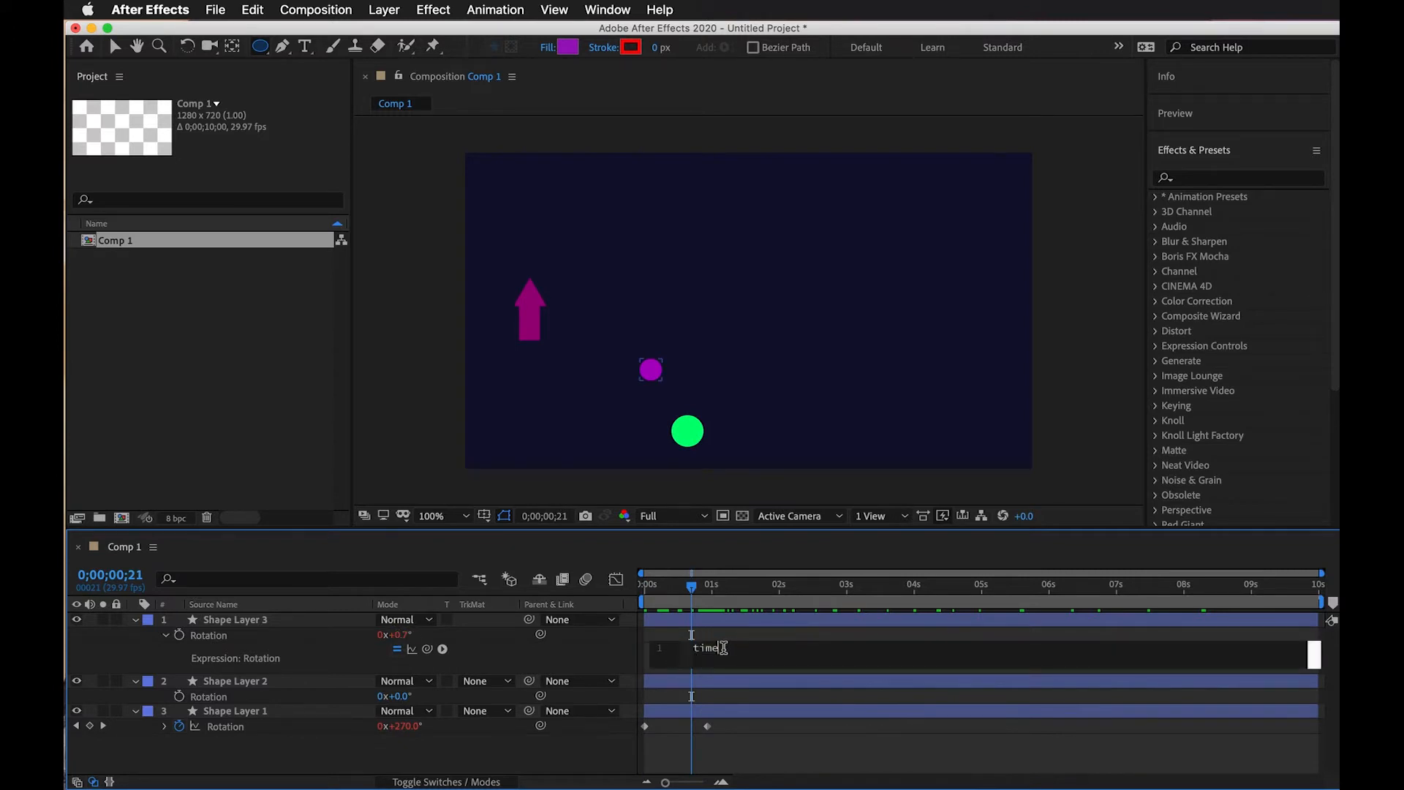
text(*10)
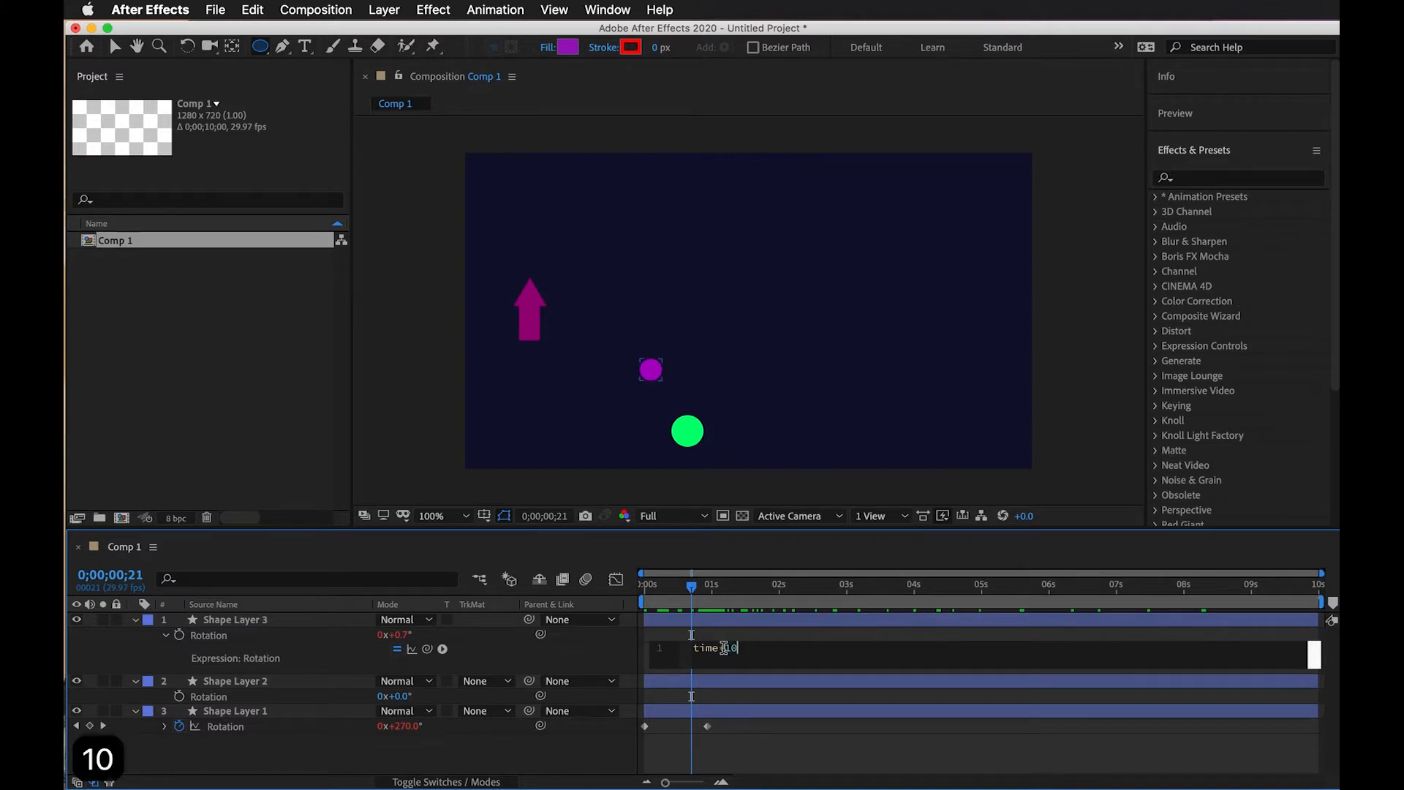
click(801, 742)
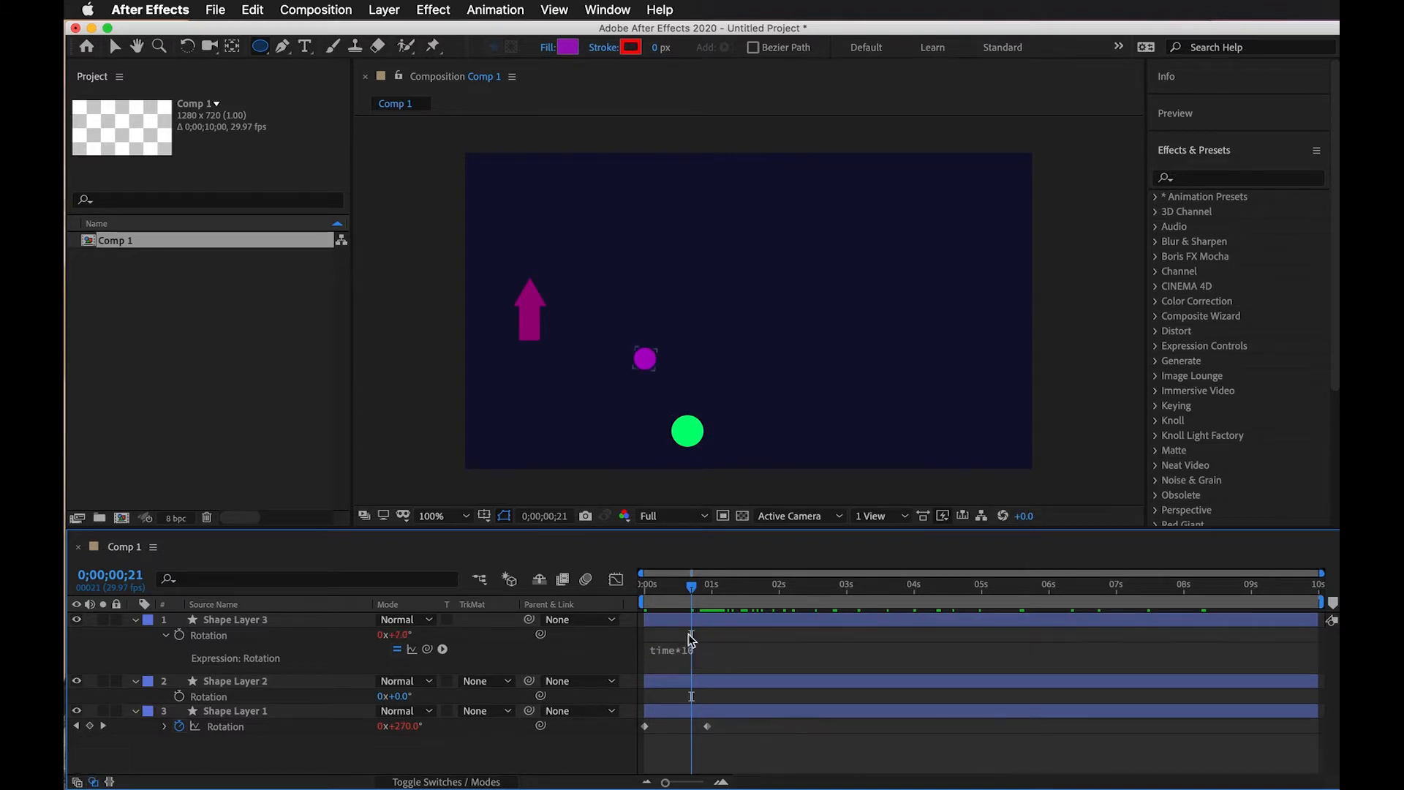
drag(682, 591, 613, 592)
key(space)
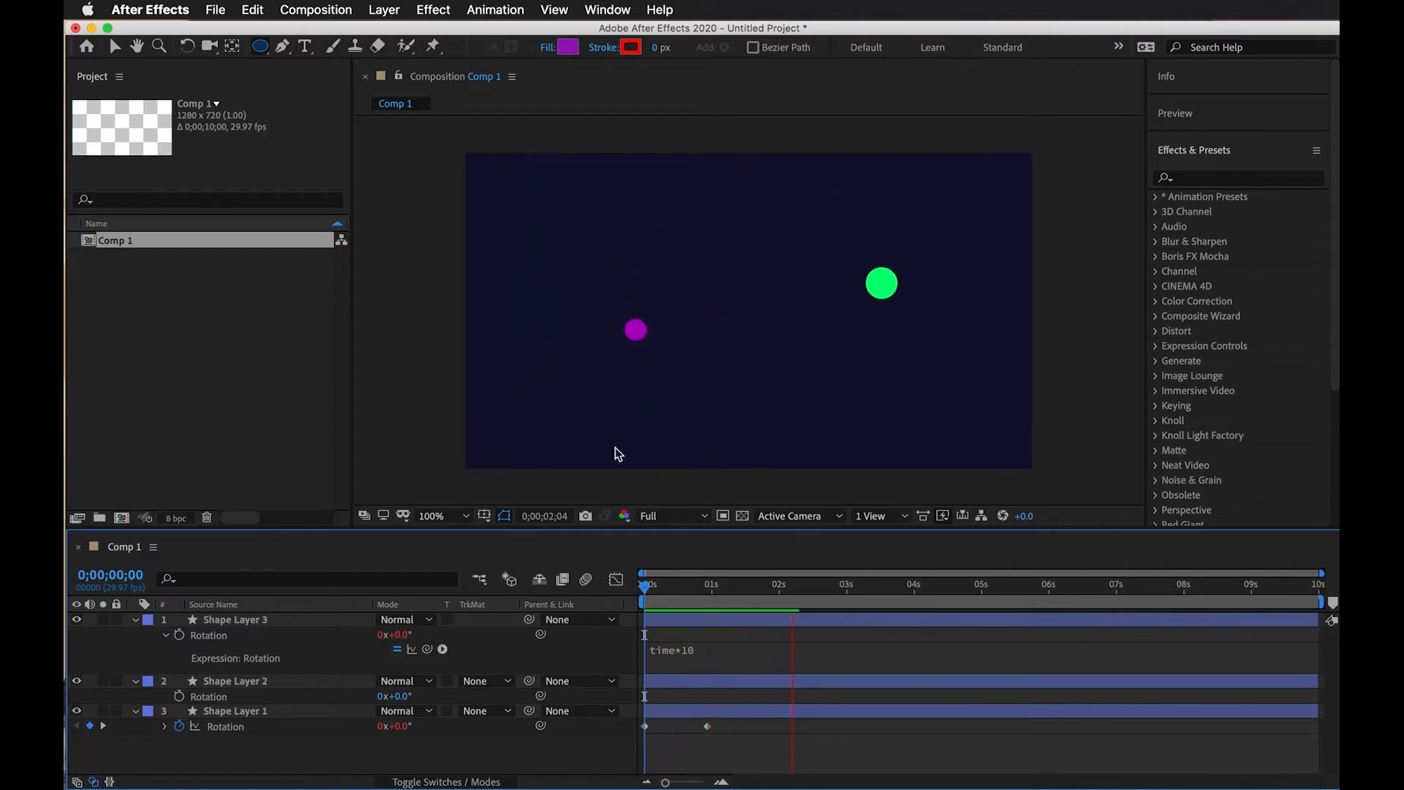
key(space)
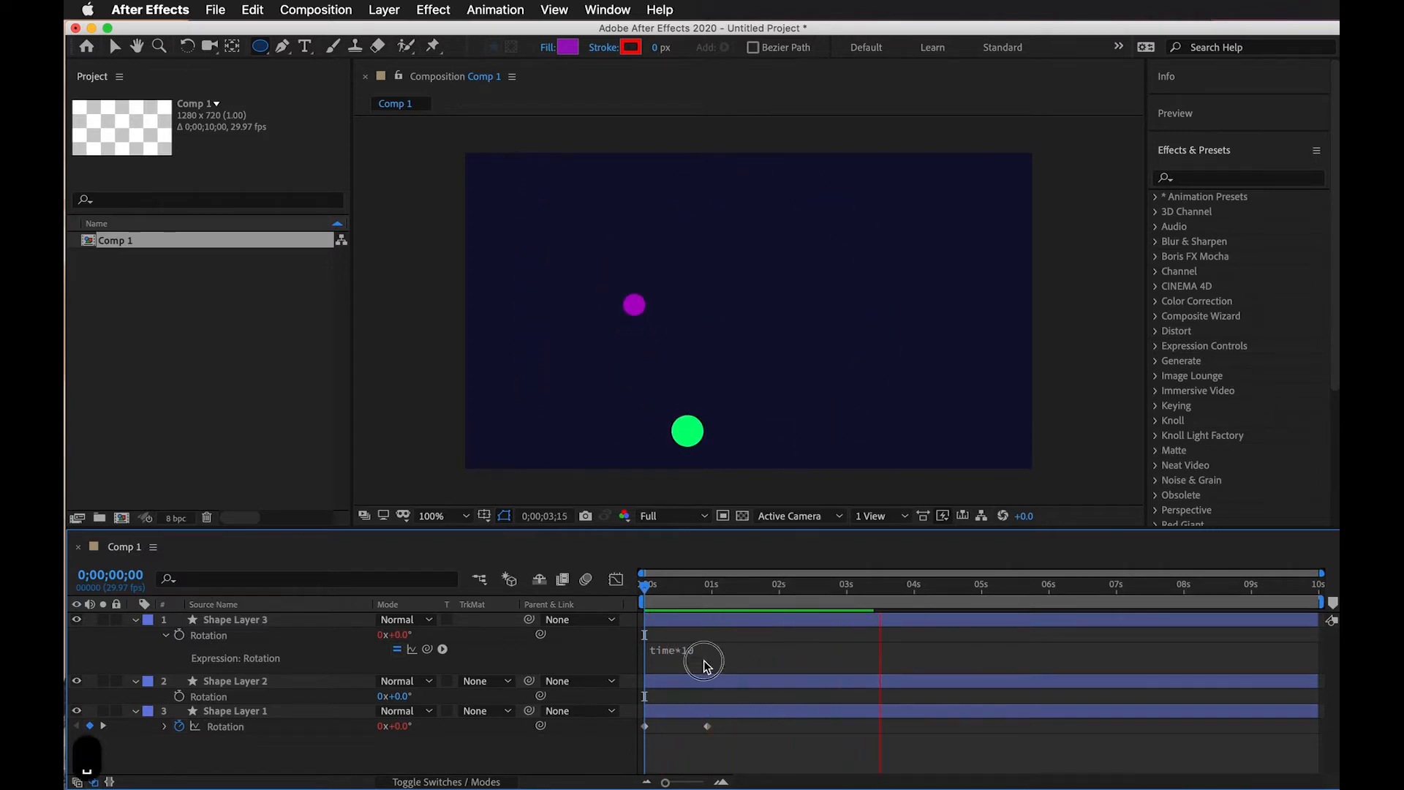
Change the purple circle's Rotation expression to time*100 and preview the faster rotation from the start.
click(699, 651)
click(744, 645)
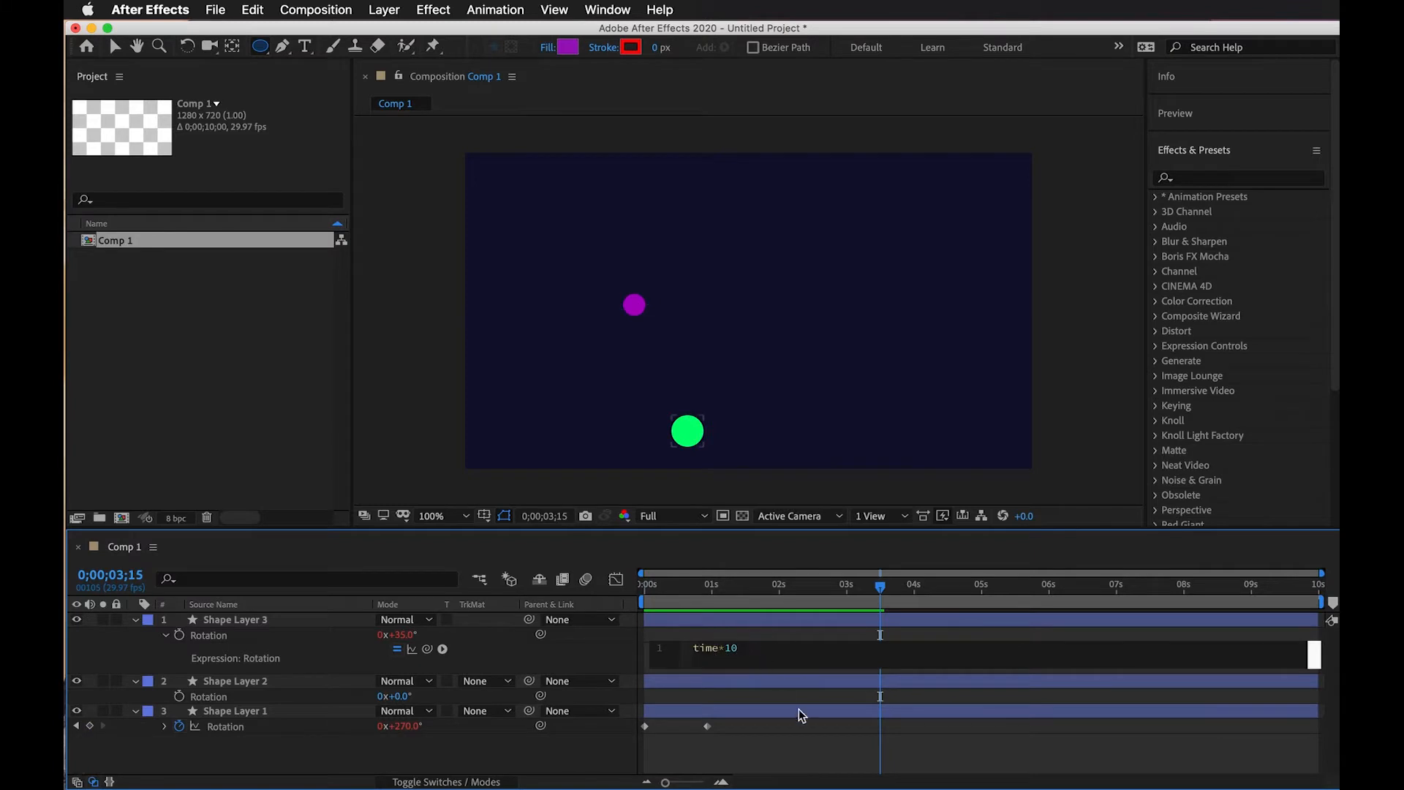
text(0)
click(805, 746)
drag(729, 586, 596, 591)
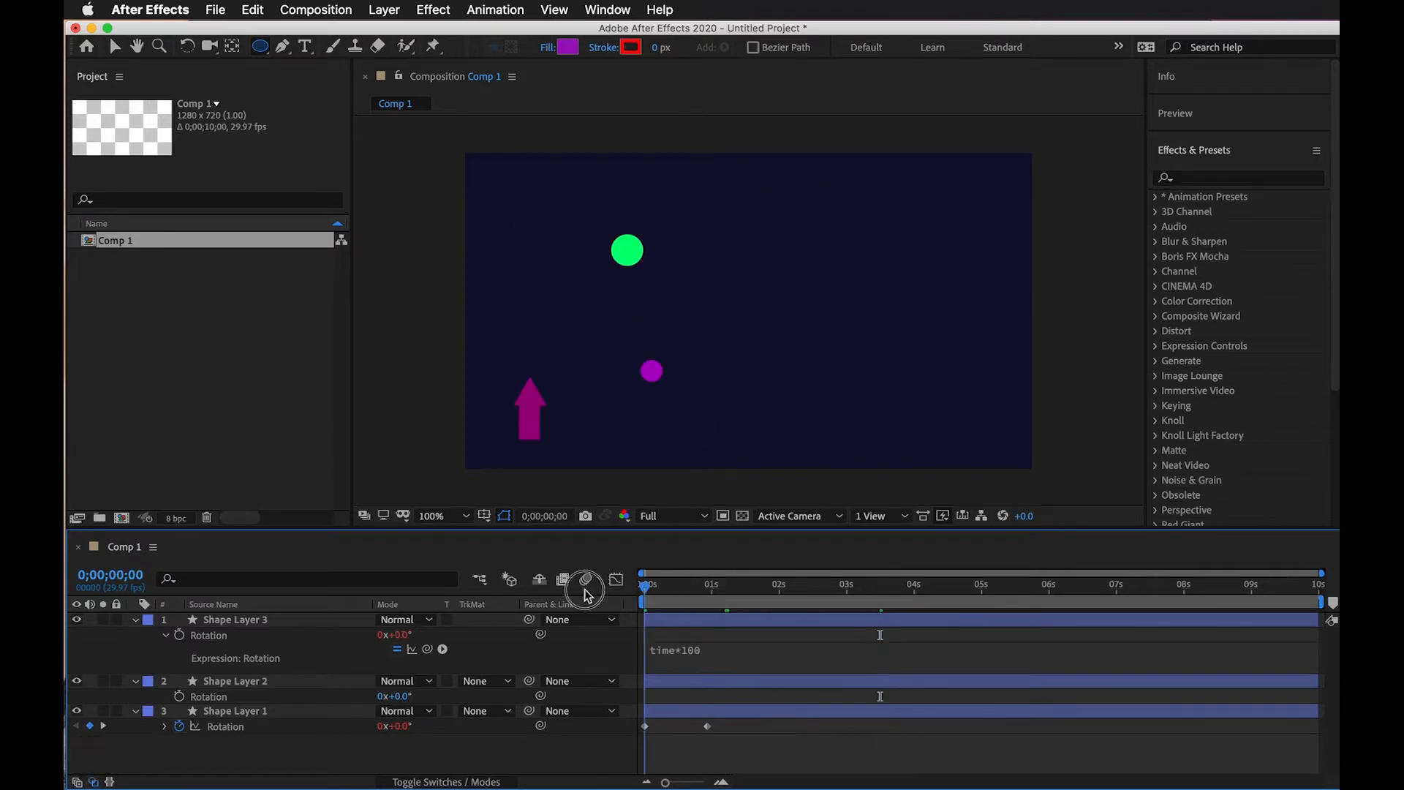
key(space)
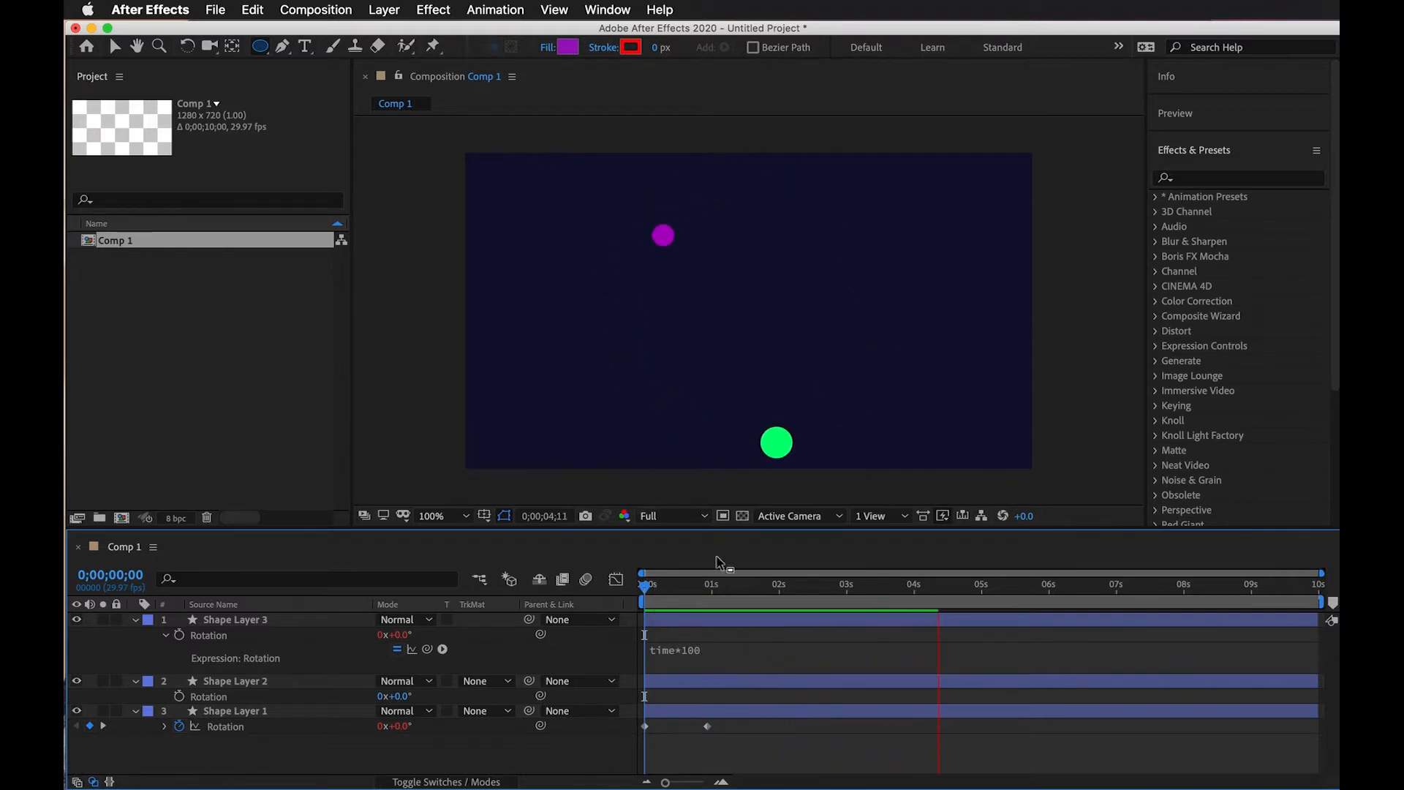
drag(777, 590, 741, 589)
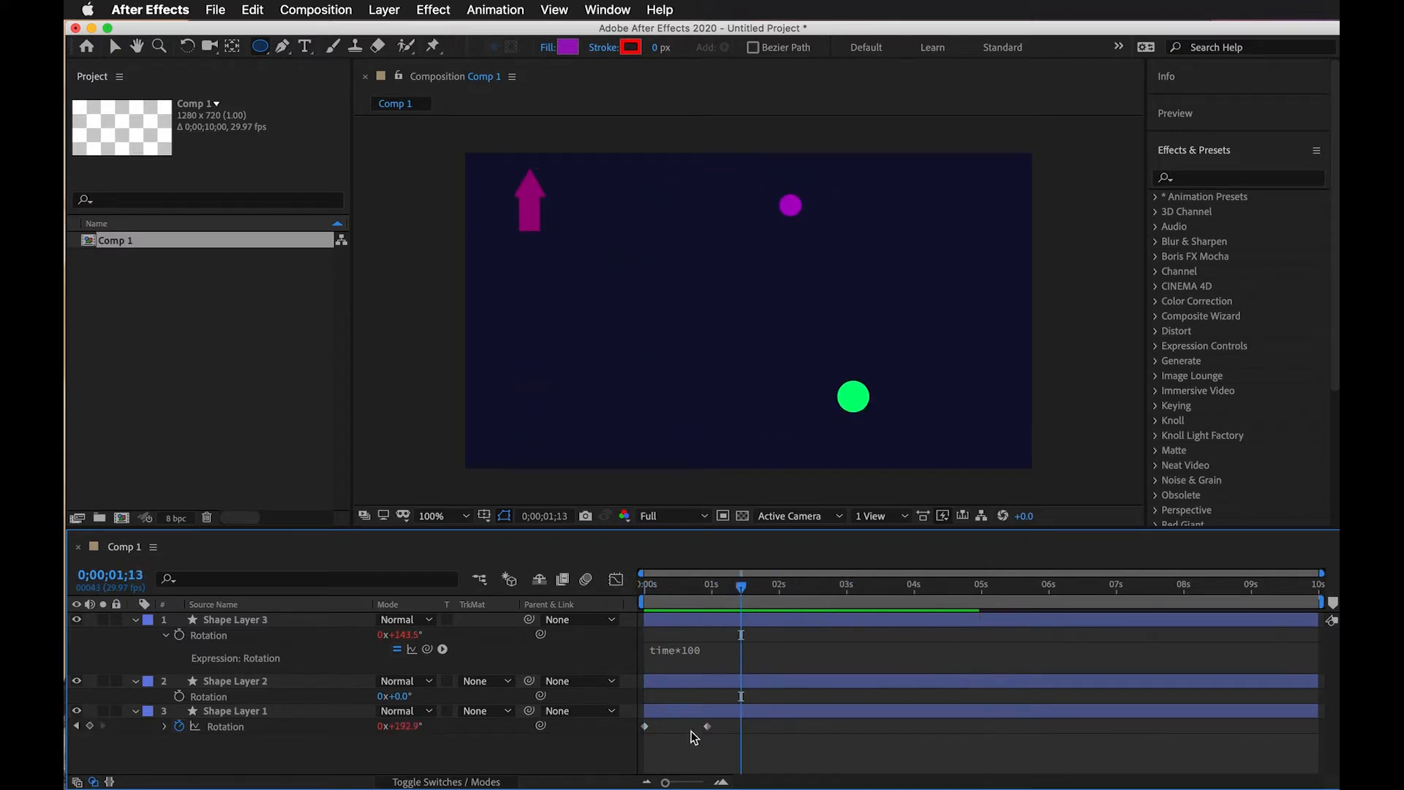
Move the green circle's second Rotation keyframe to about 1.3 seconds and preview both circles.
drag(707, 727, 732, 730)
key(space)
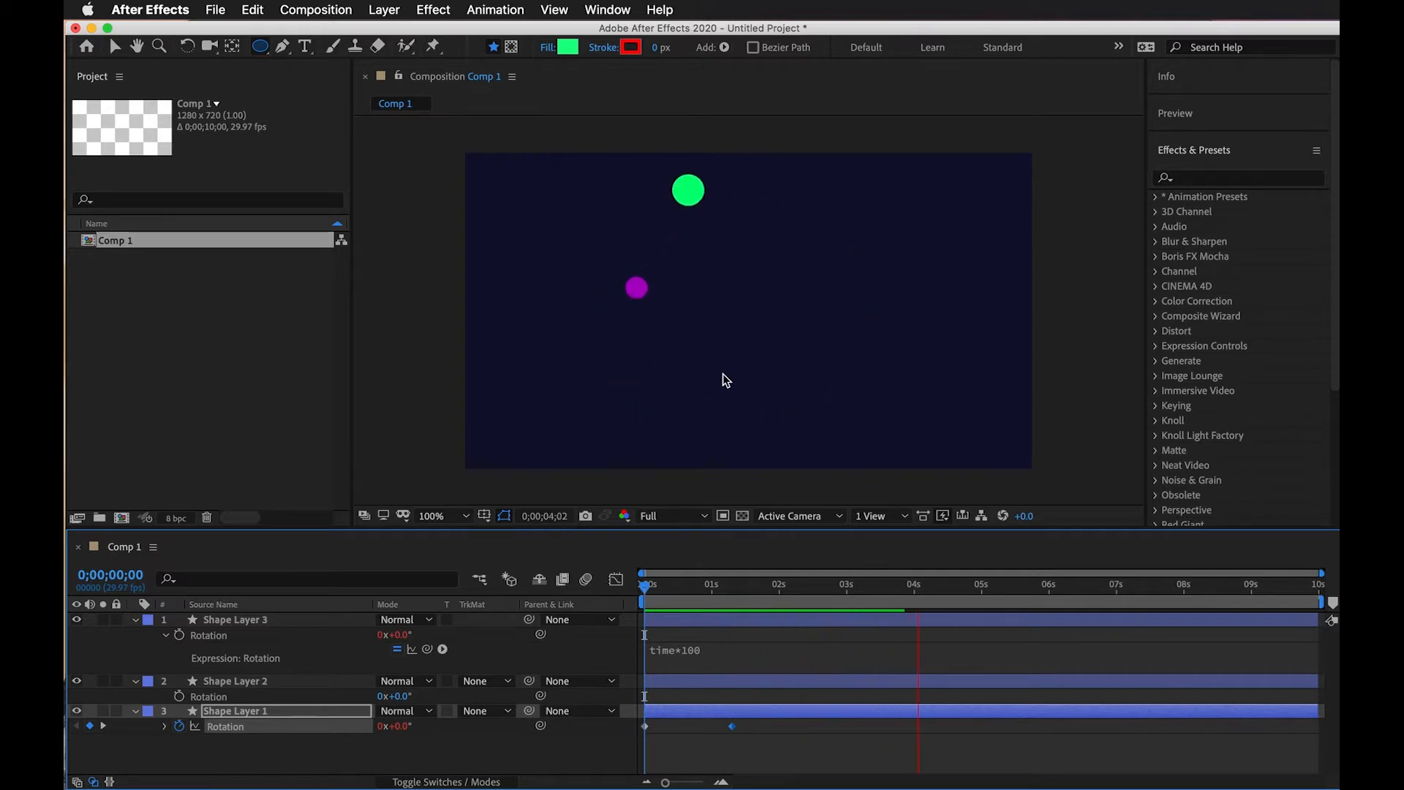
click(828, 644)
click(870, 761)
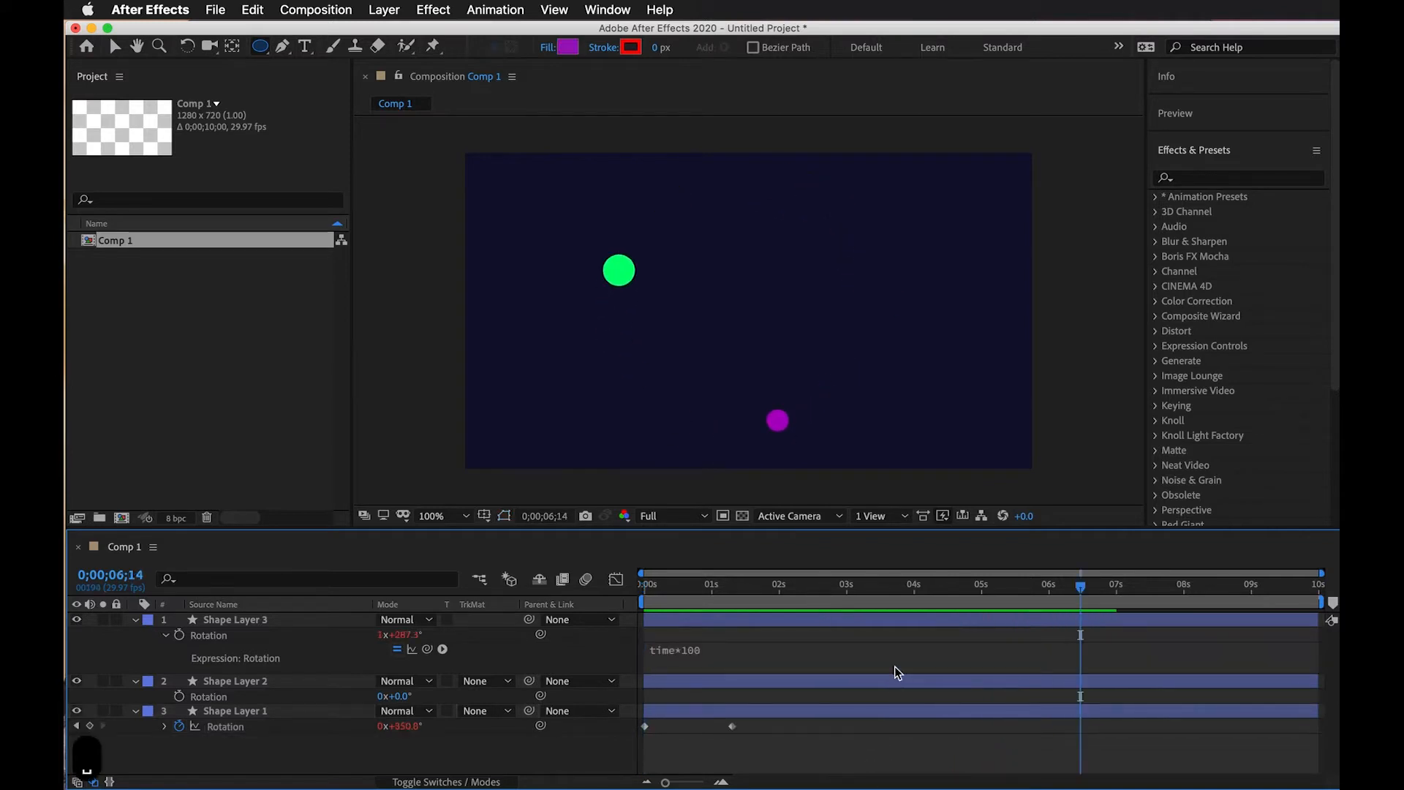
click(838, 586)
Create a new 1280 x 720, 10-second composition with the HDV/HDTV 720 29.97 preset and the dark blue background.
key(super+n)
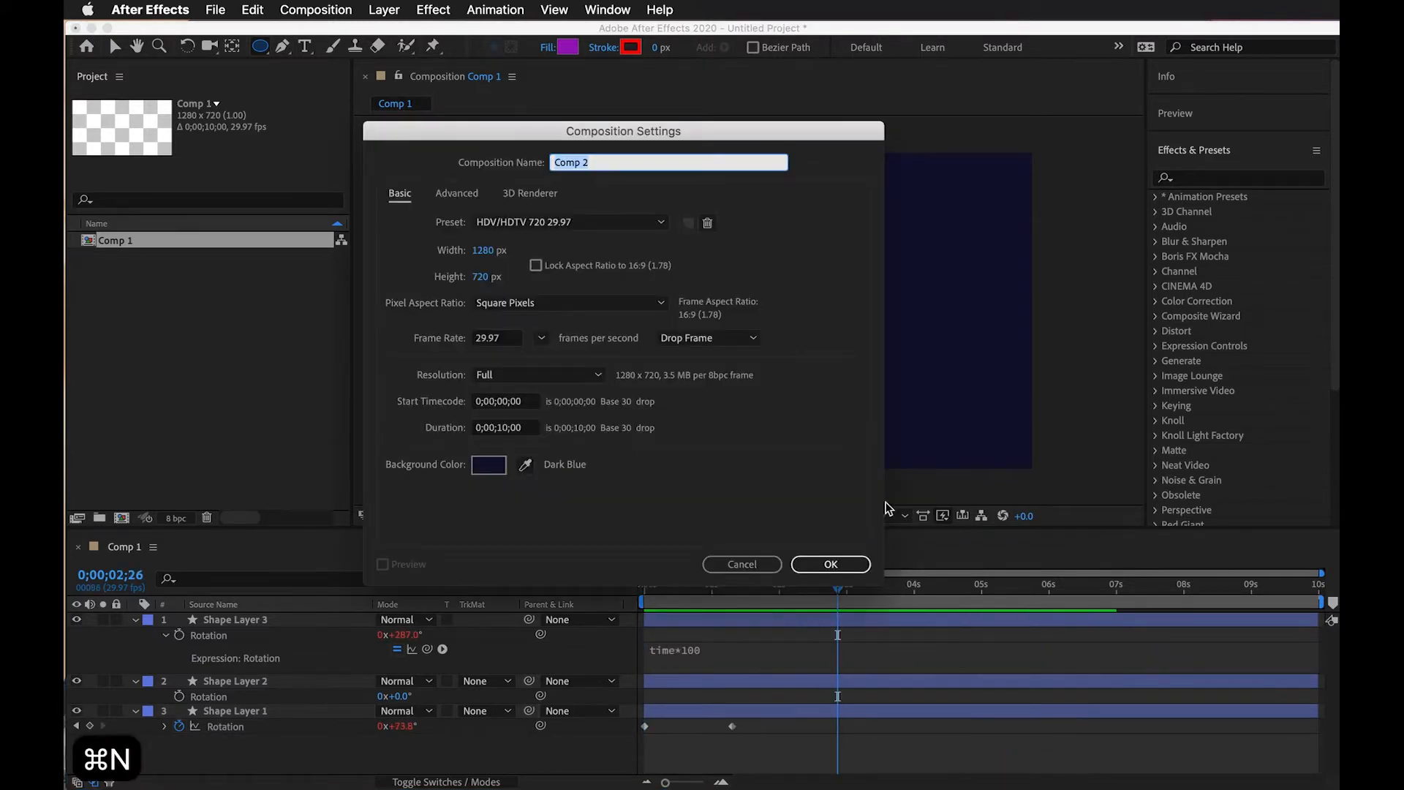
click(828, 564)
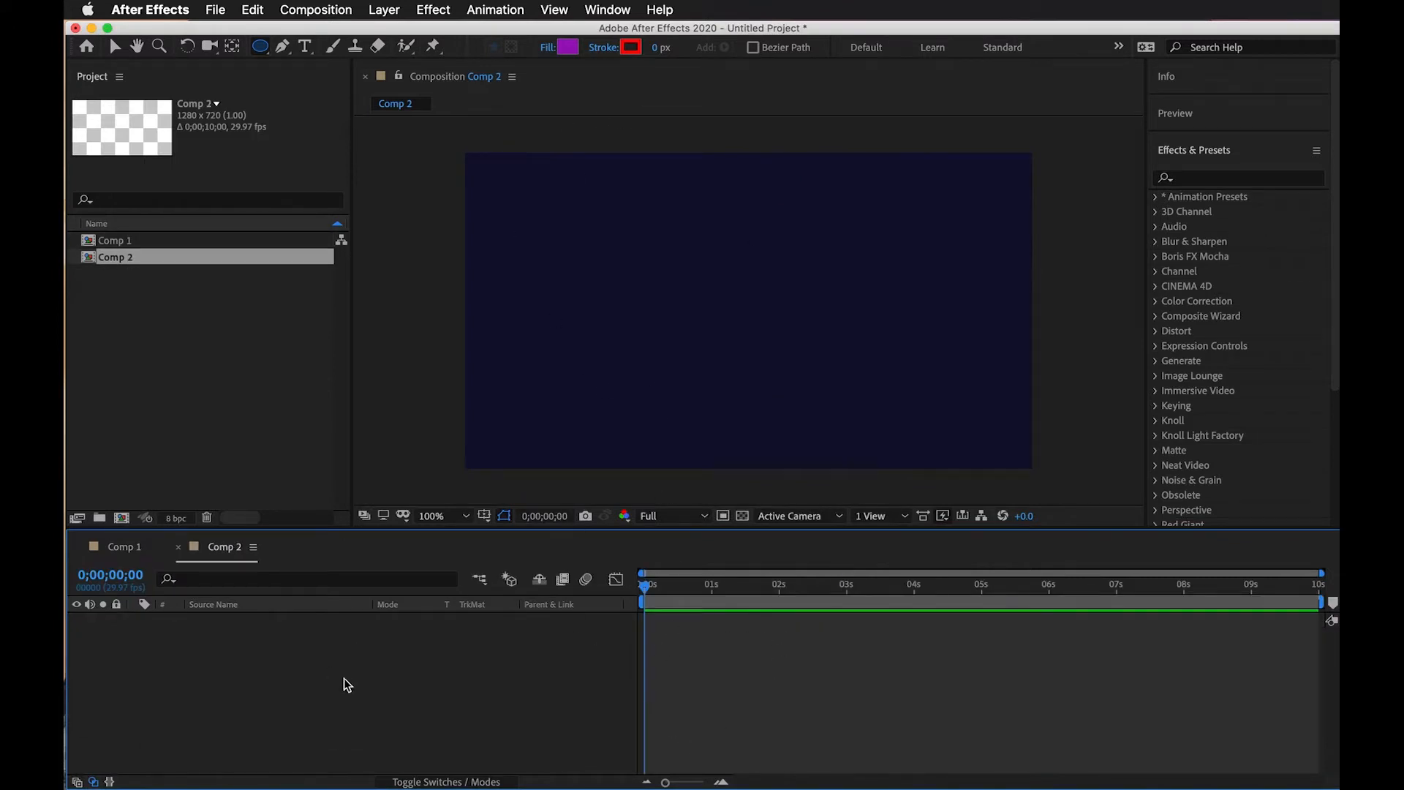
key(v)
drag(708, 592, 515, 600)
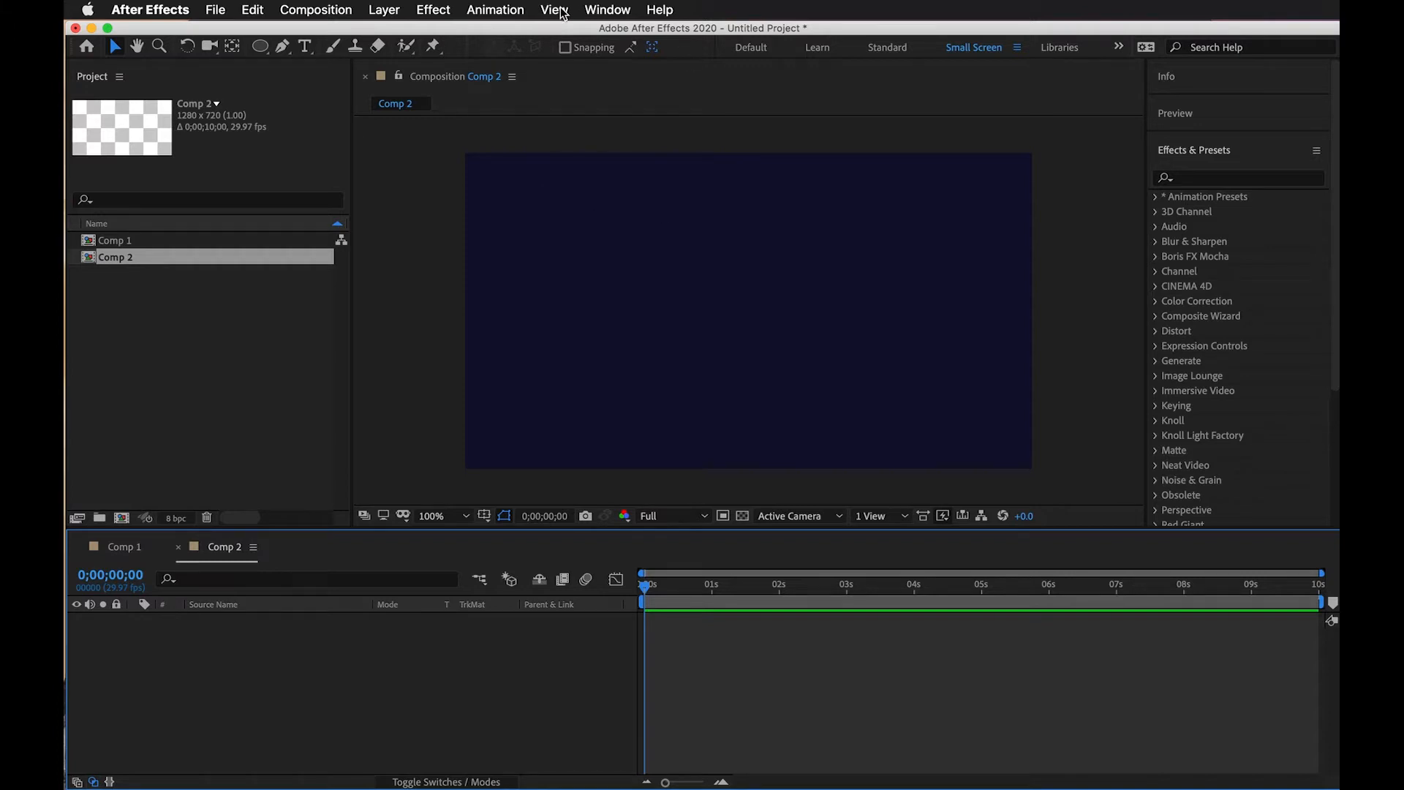
Draw a purple circle about 168 px wide at the centre of Comp 2 with the Ellipse tool and deselect it.
click(265, 53)
drag(267, 59, 359, 95)
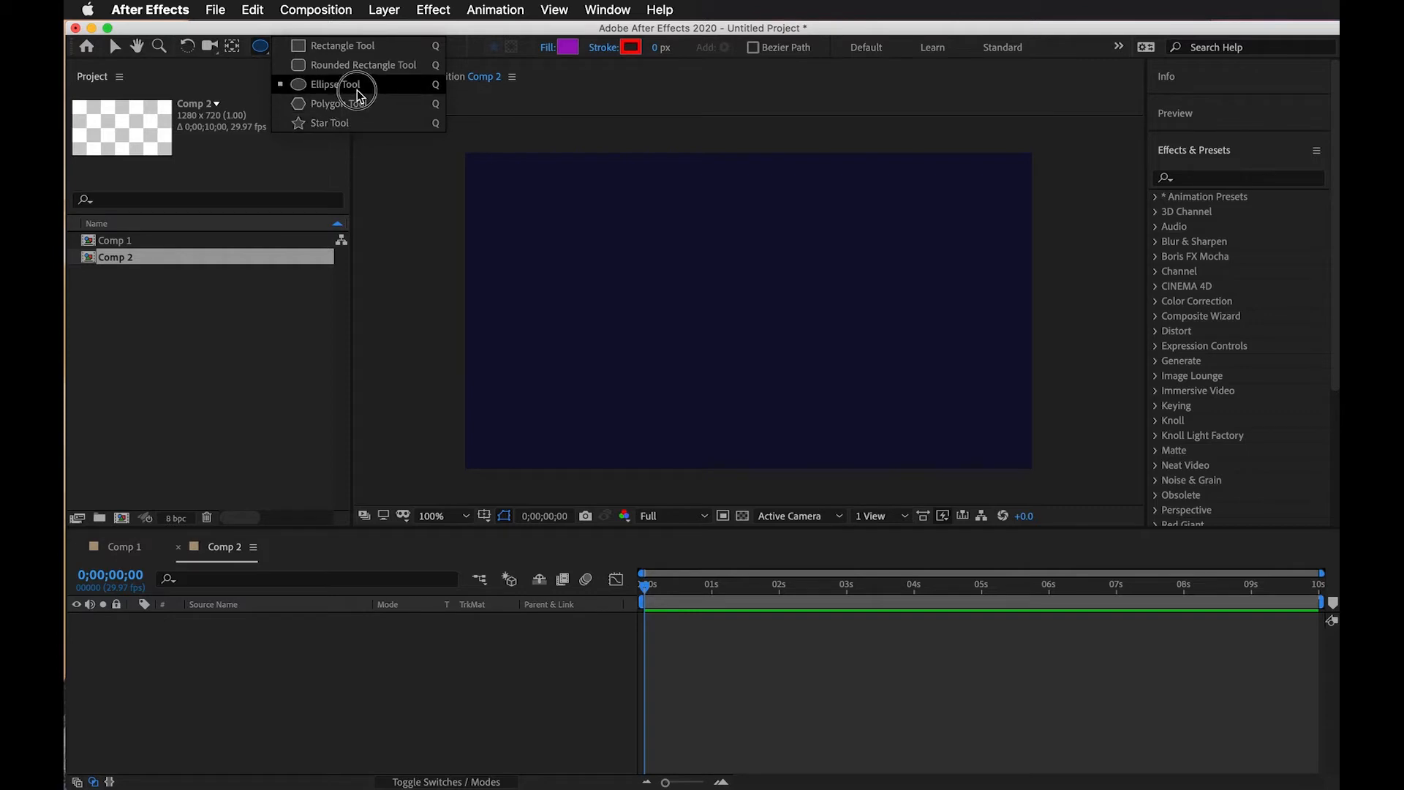
drag(358, 95, 359, 96)
drag(710, 275, 784, 350)
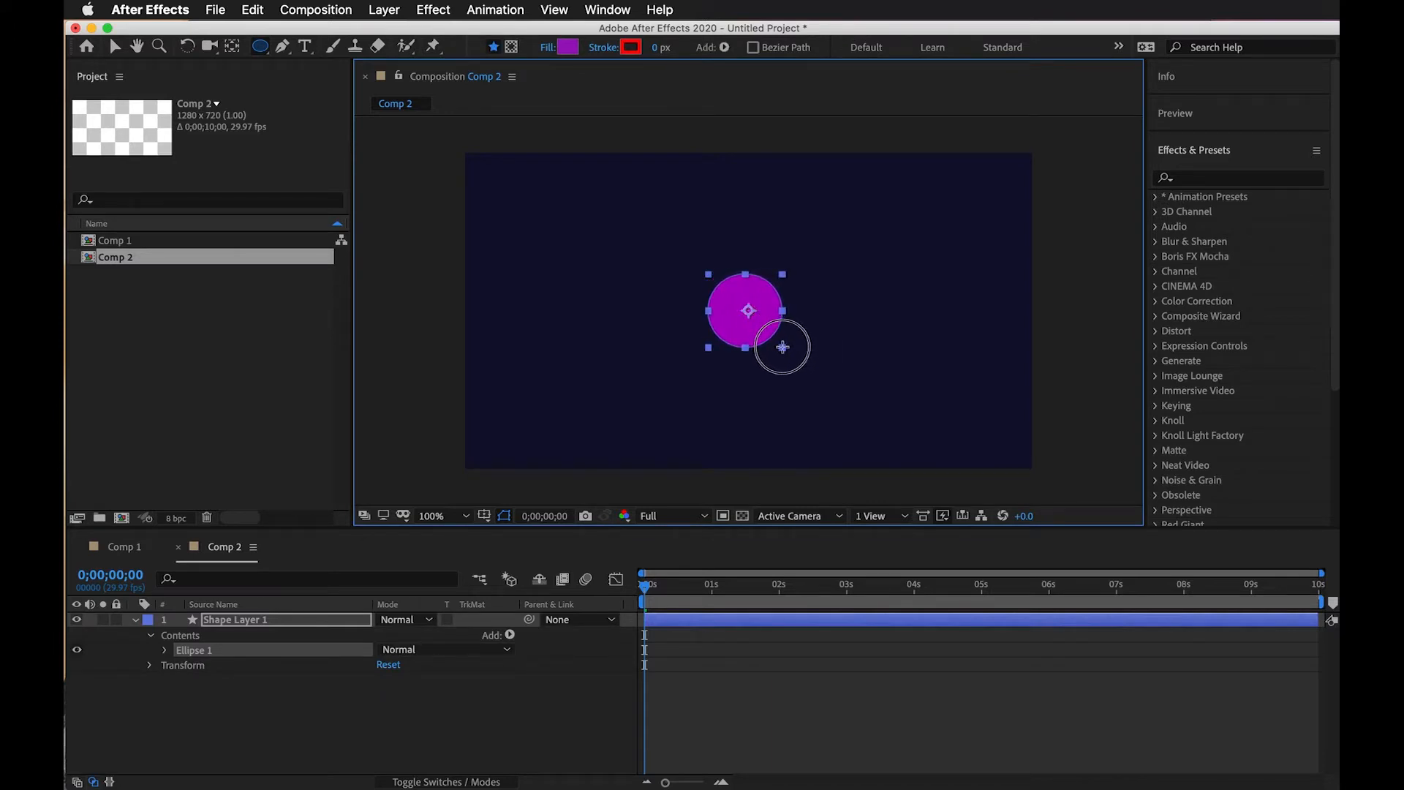
click(717, 679)
click(832, 583)
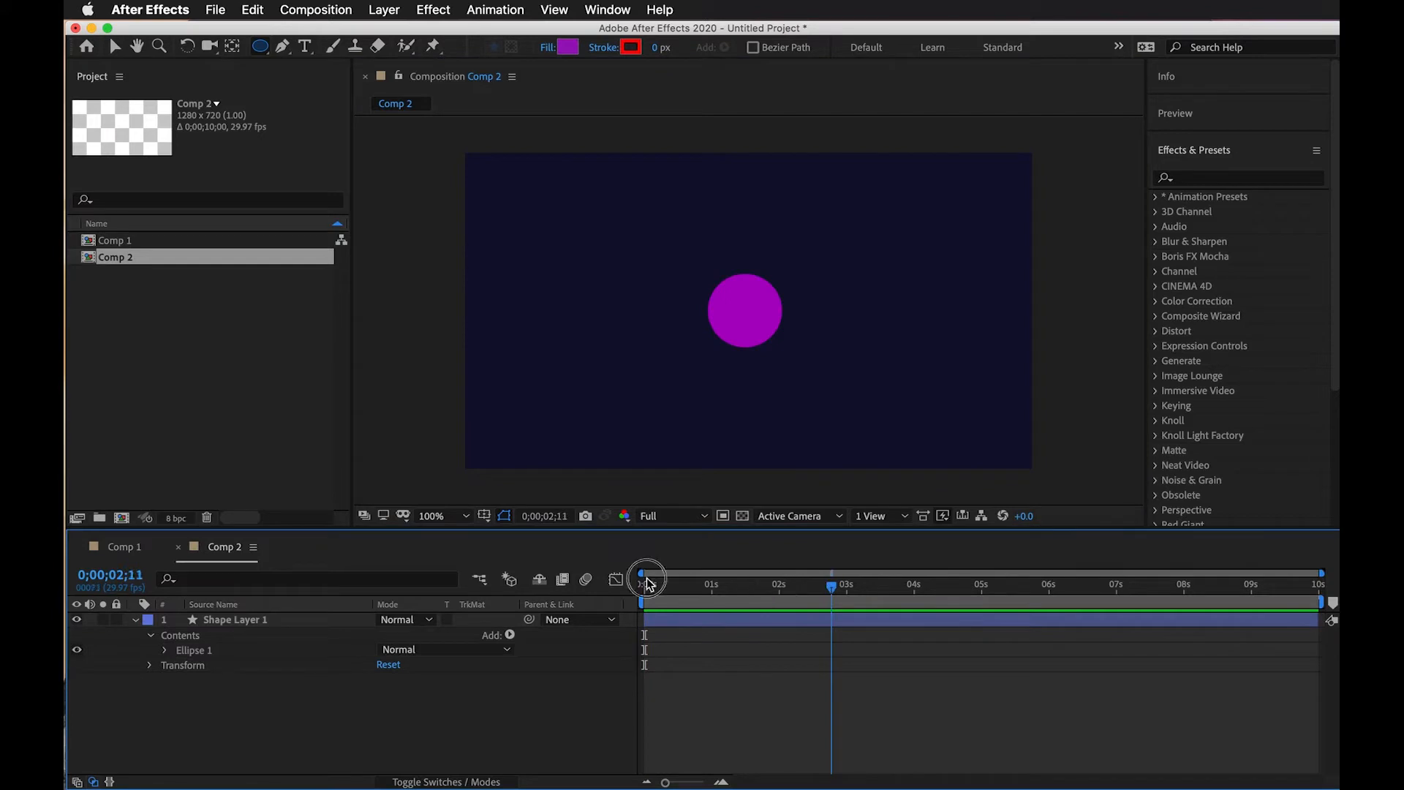
drag(647, 578, 423, 568)
Set the circle's Ellipse Path size to 100 by 100 and deselect the layer.
click(135, 620)
click(135, 620)
click(164, 650)
click(180, 665)
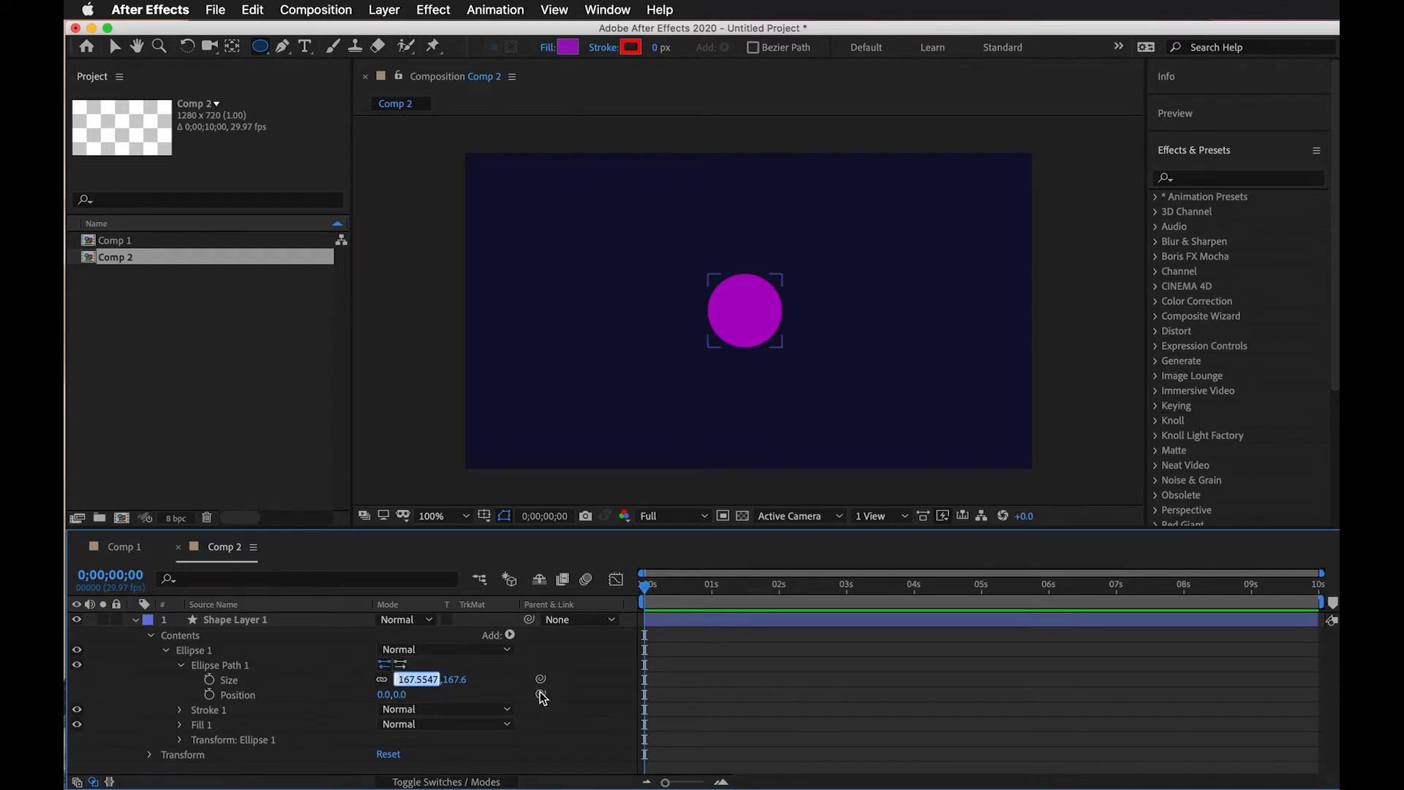
text(100)
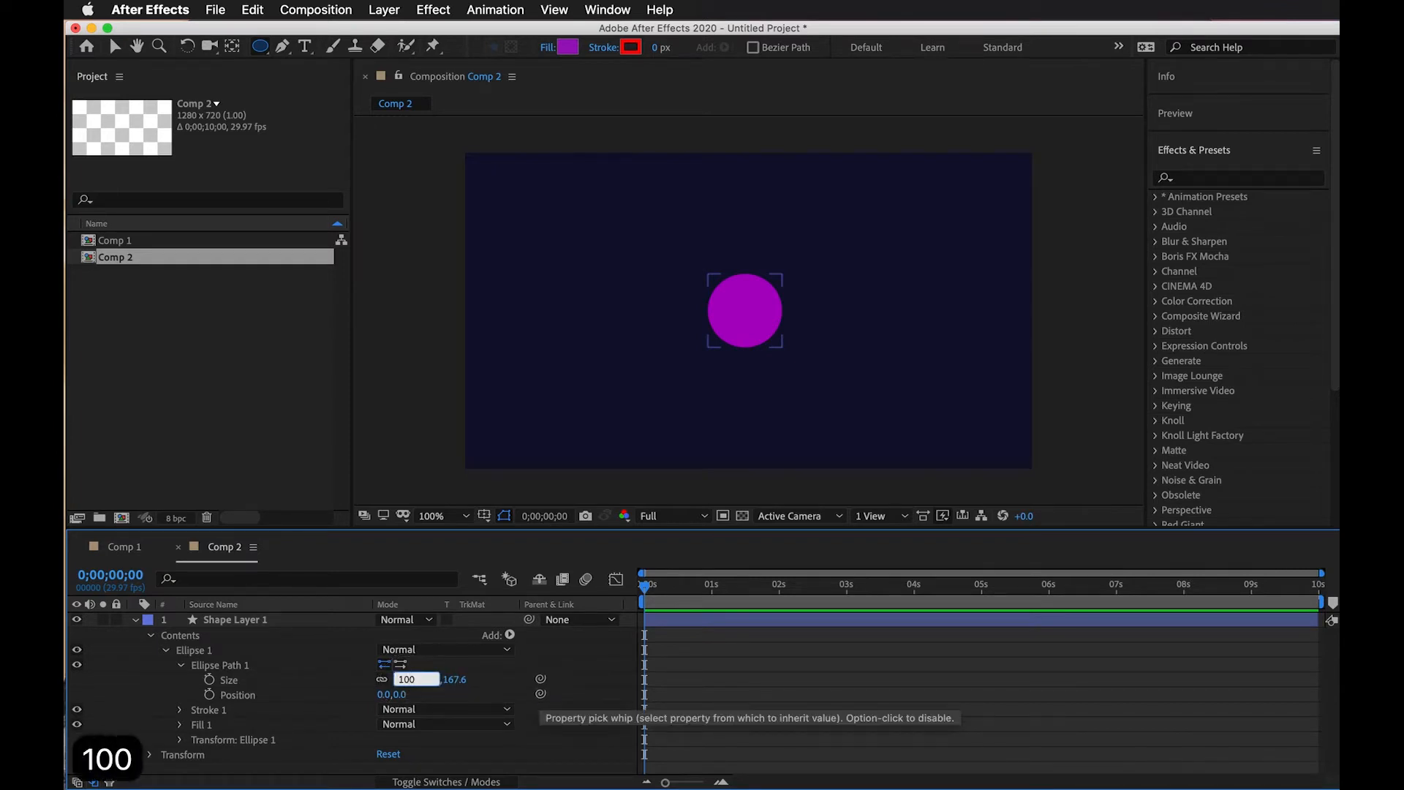
key(BackSpace)
text(0)
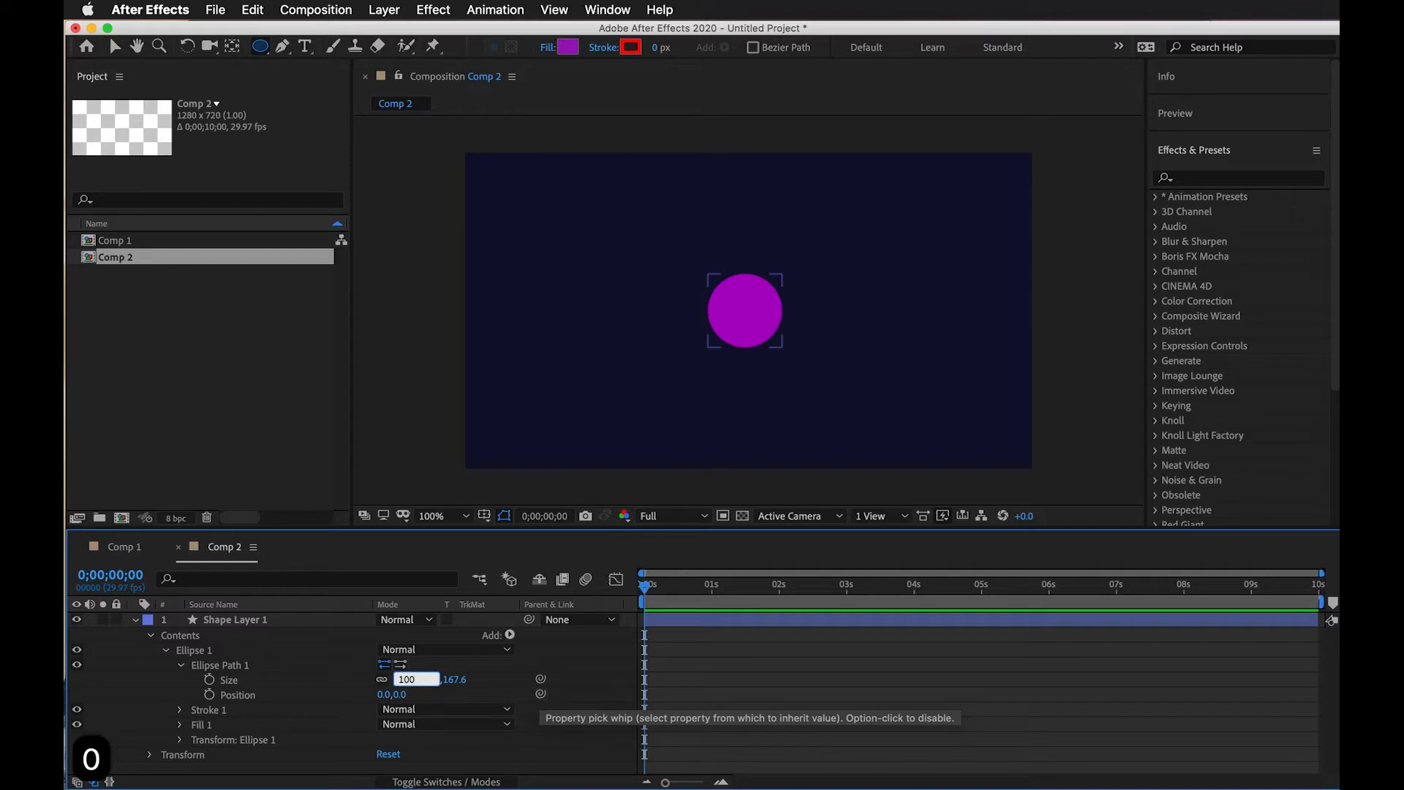
key(Tab)
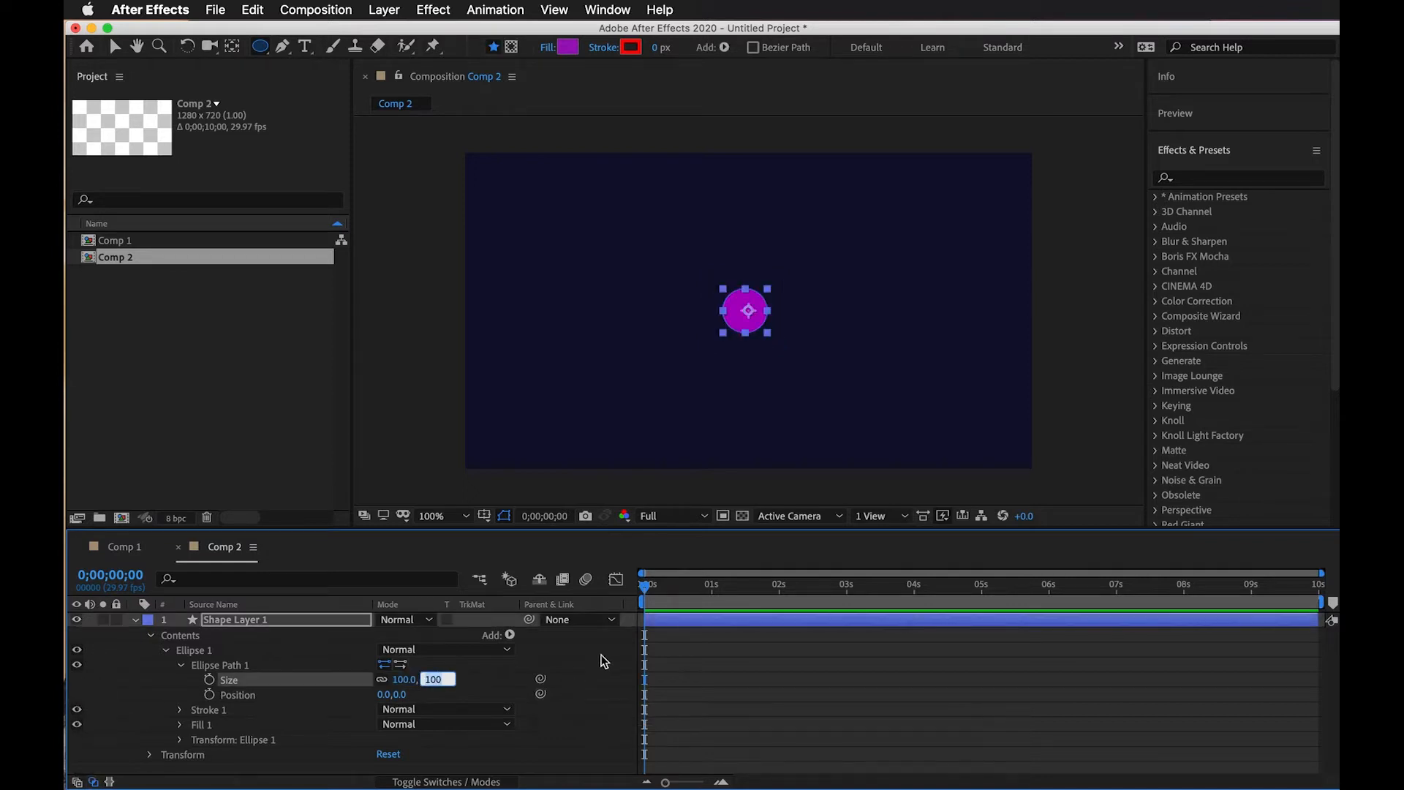
click(706, 674)
mouse_move(646, 583)
mouse_down()
mouse_move(705, 589)
mouse_move(646, 585)
mouse_up()
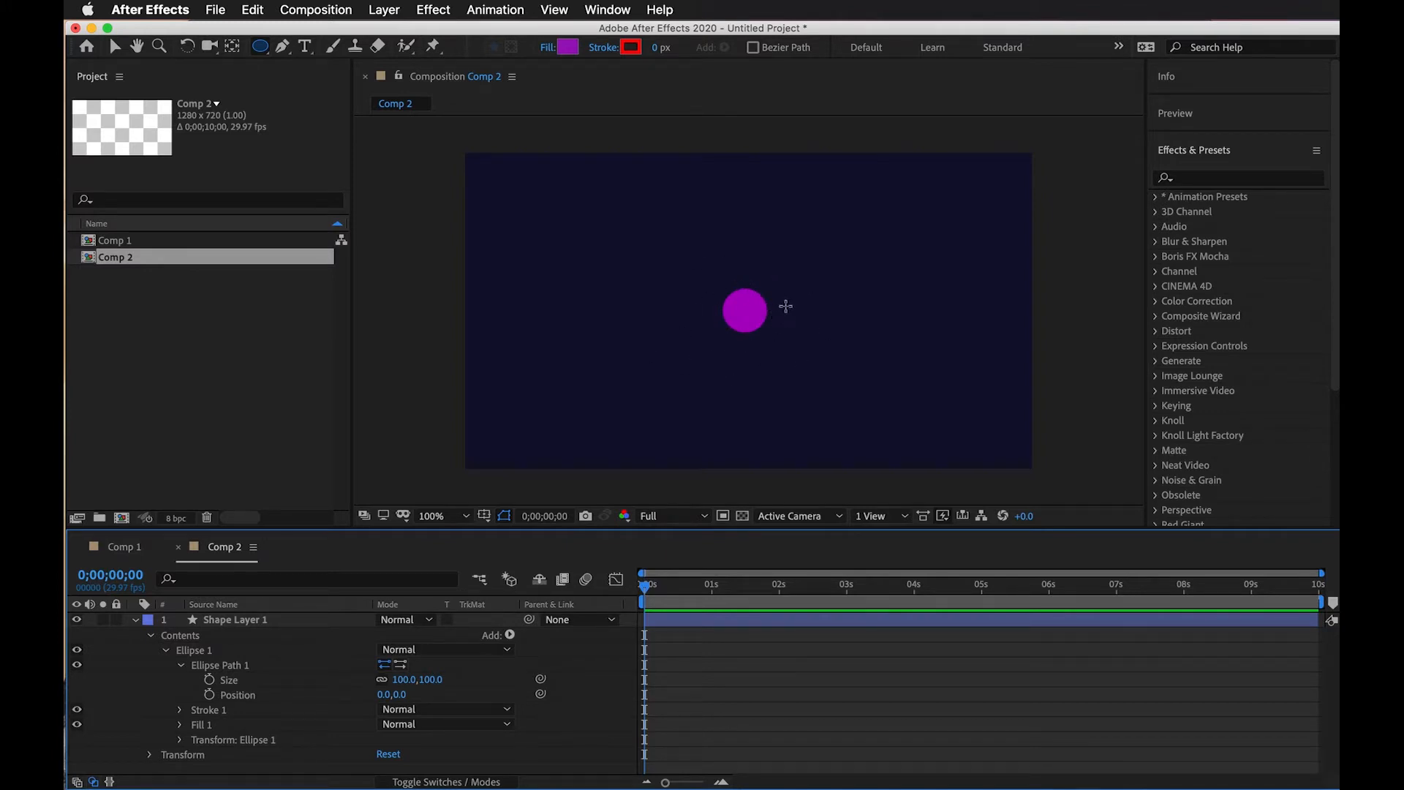
Duplicate the circle's layer, Shape Layer 1, and keep the copy's properties collapsed.
click(742, 620)
drag(650, 588, 544, 625)
click(240, 621)
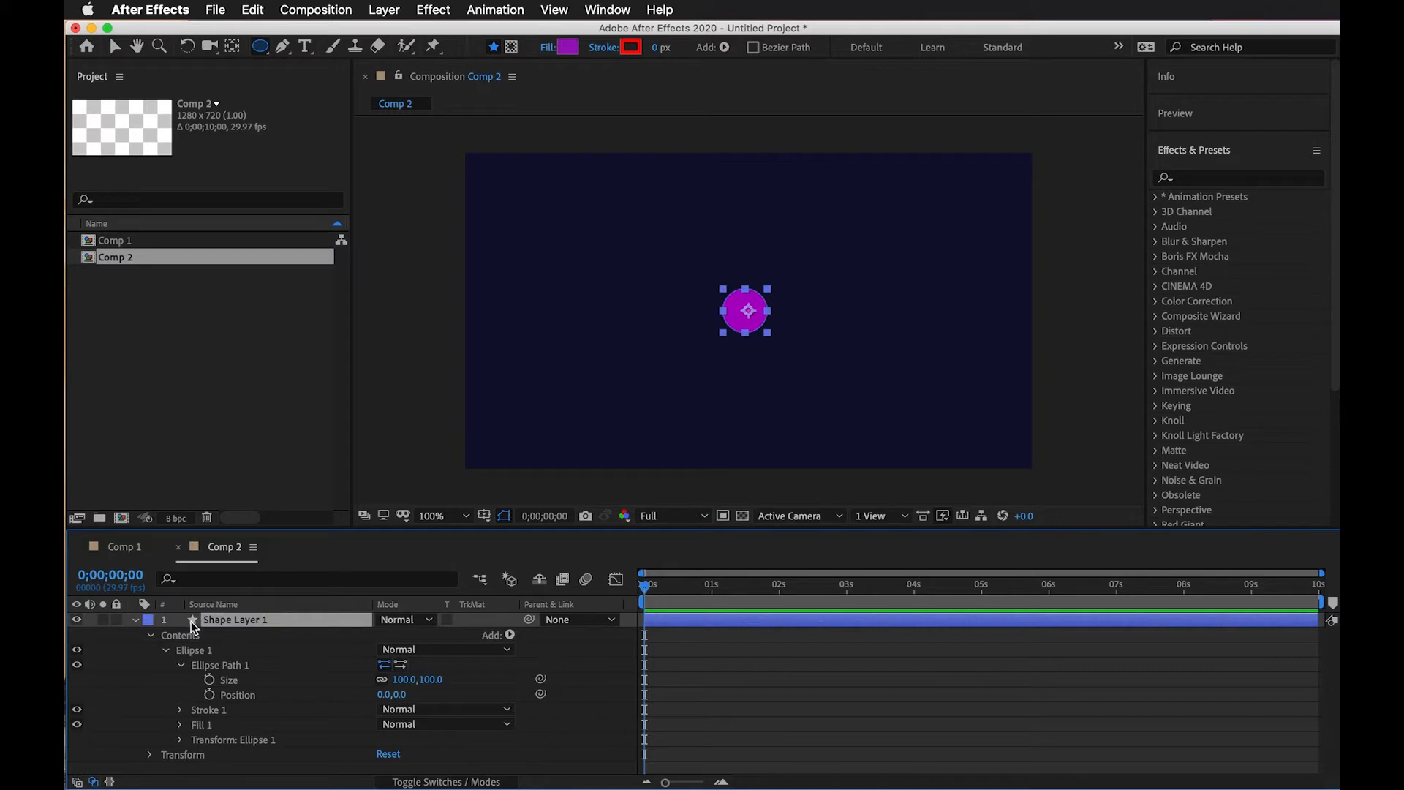
key(super+d)
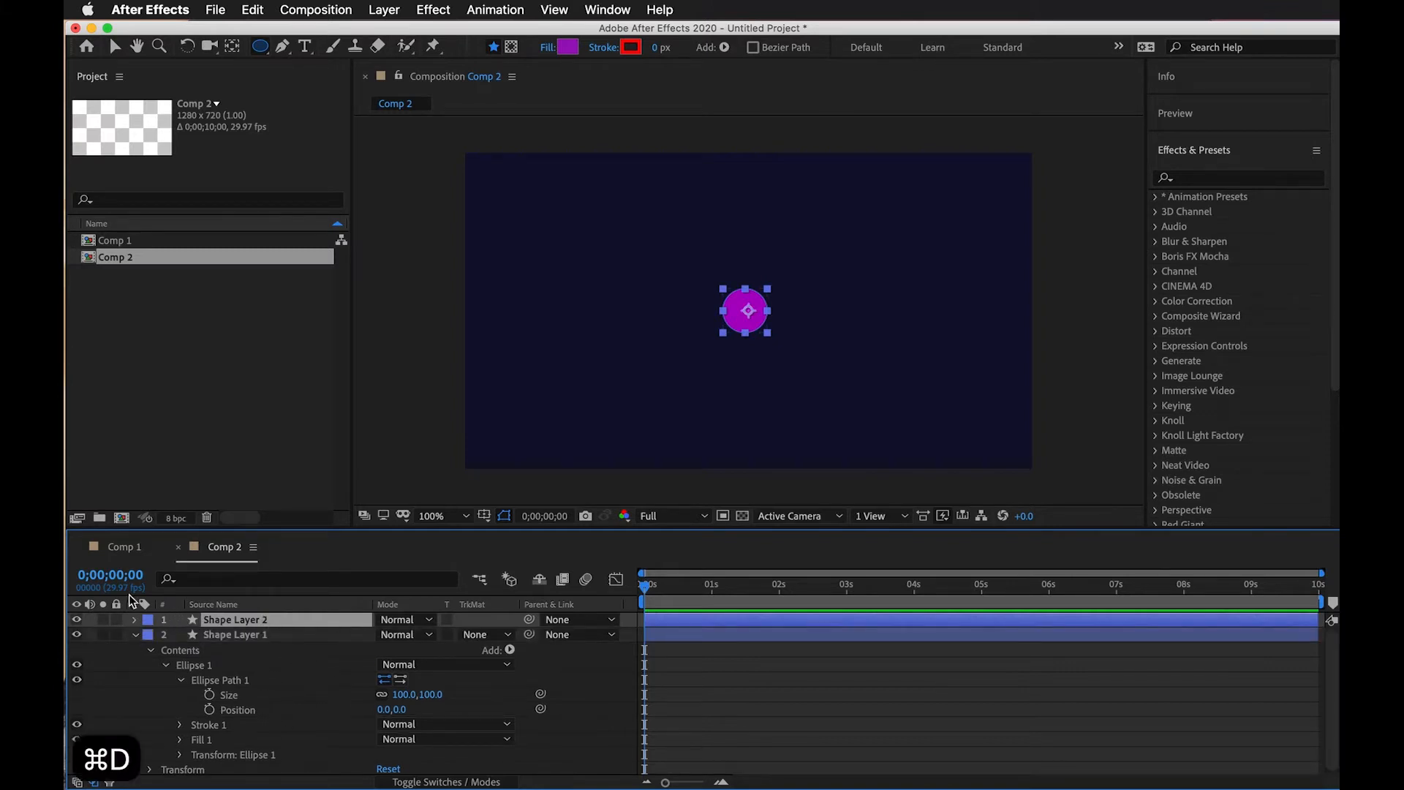
click(135, 620)
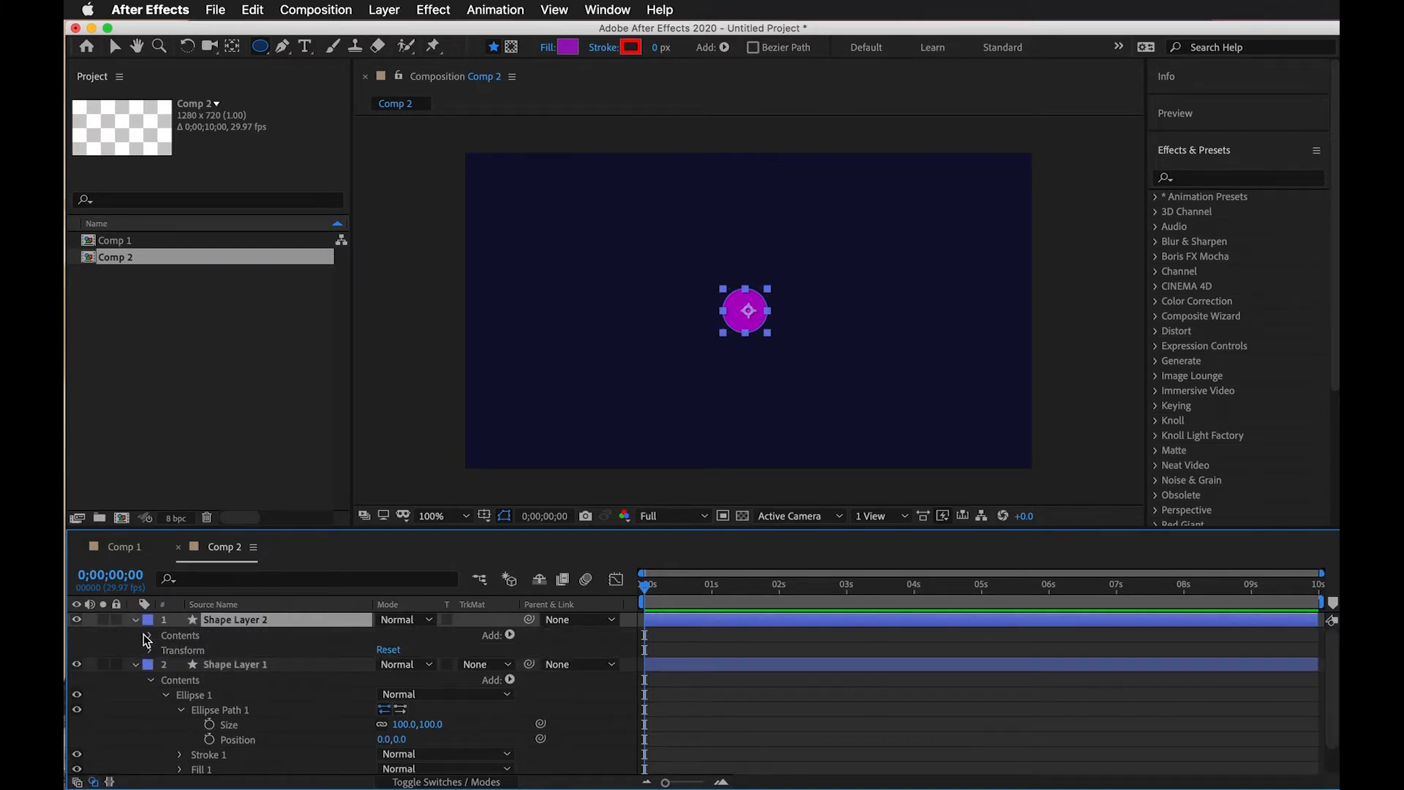
click(147, 635)
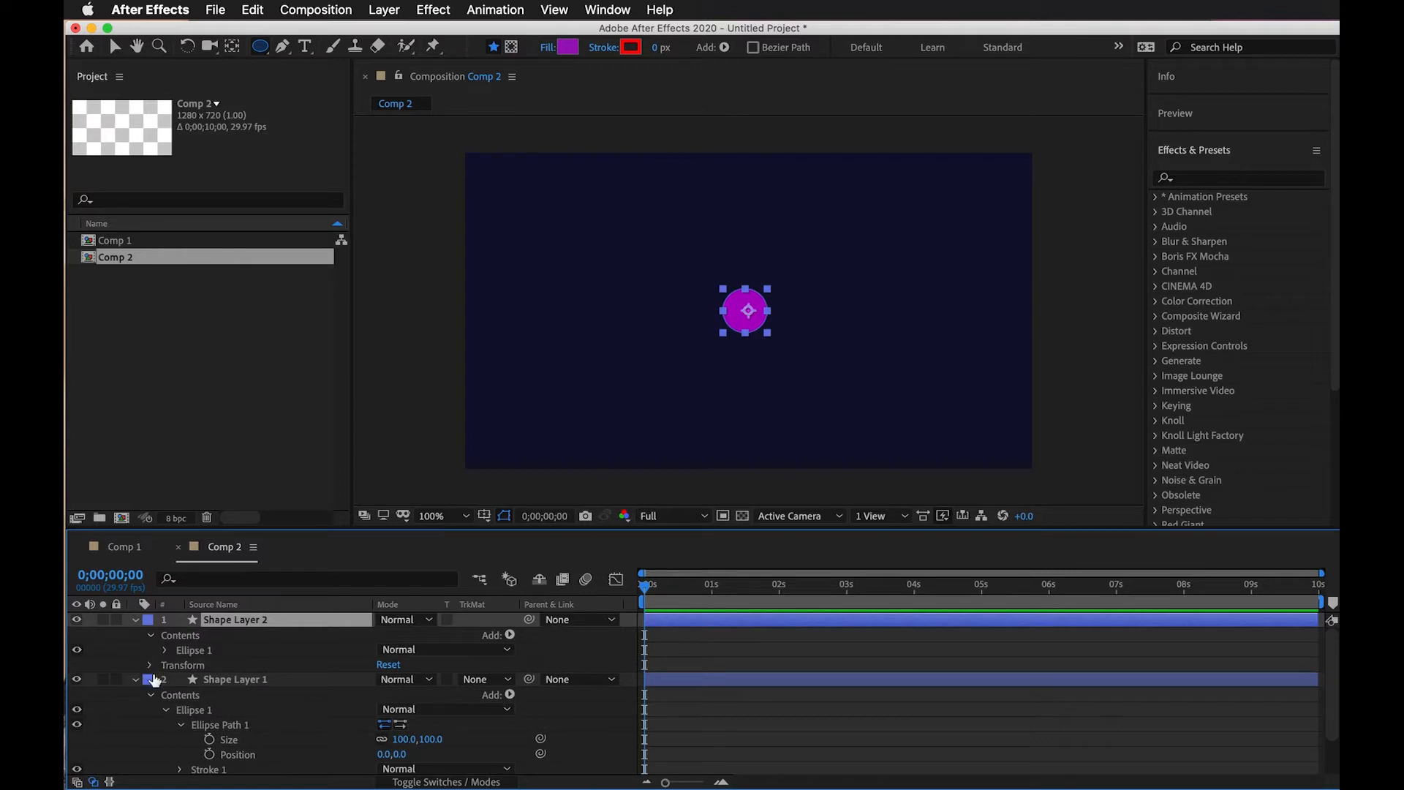
click(134, 620)
Set the Ellipse Path size of the original circle on Shape Layer 1 to 200 by 200.
click(253, 637)
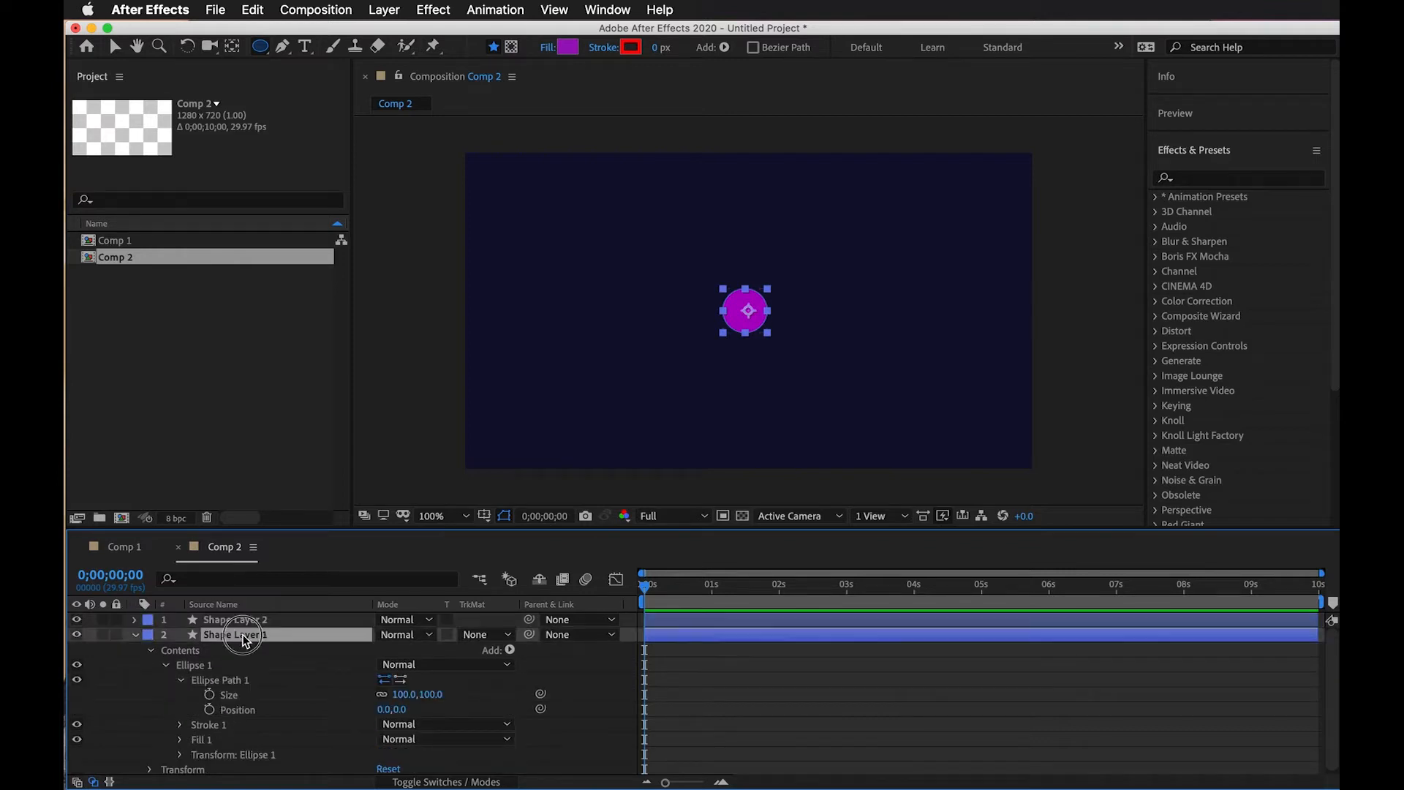
click(405, 695)
text(200)
key(Tab)
text(200)
key(Return)
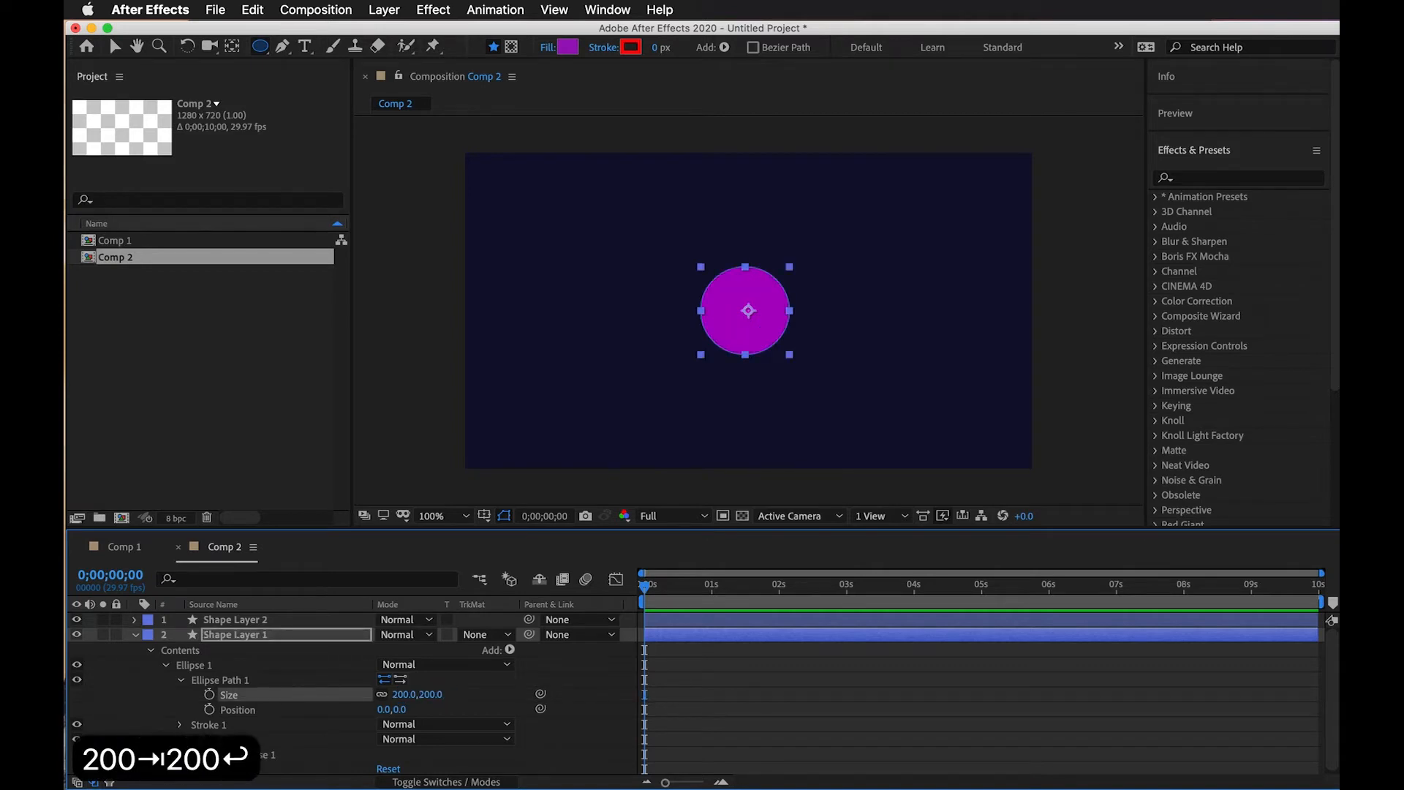
click(784, 699)
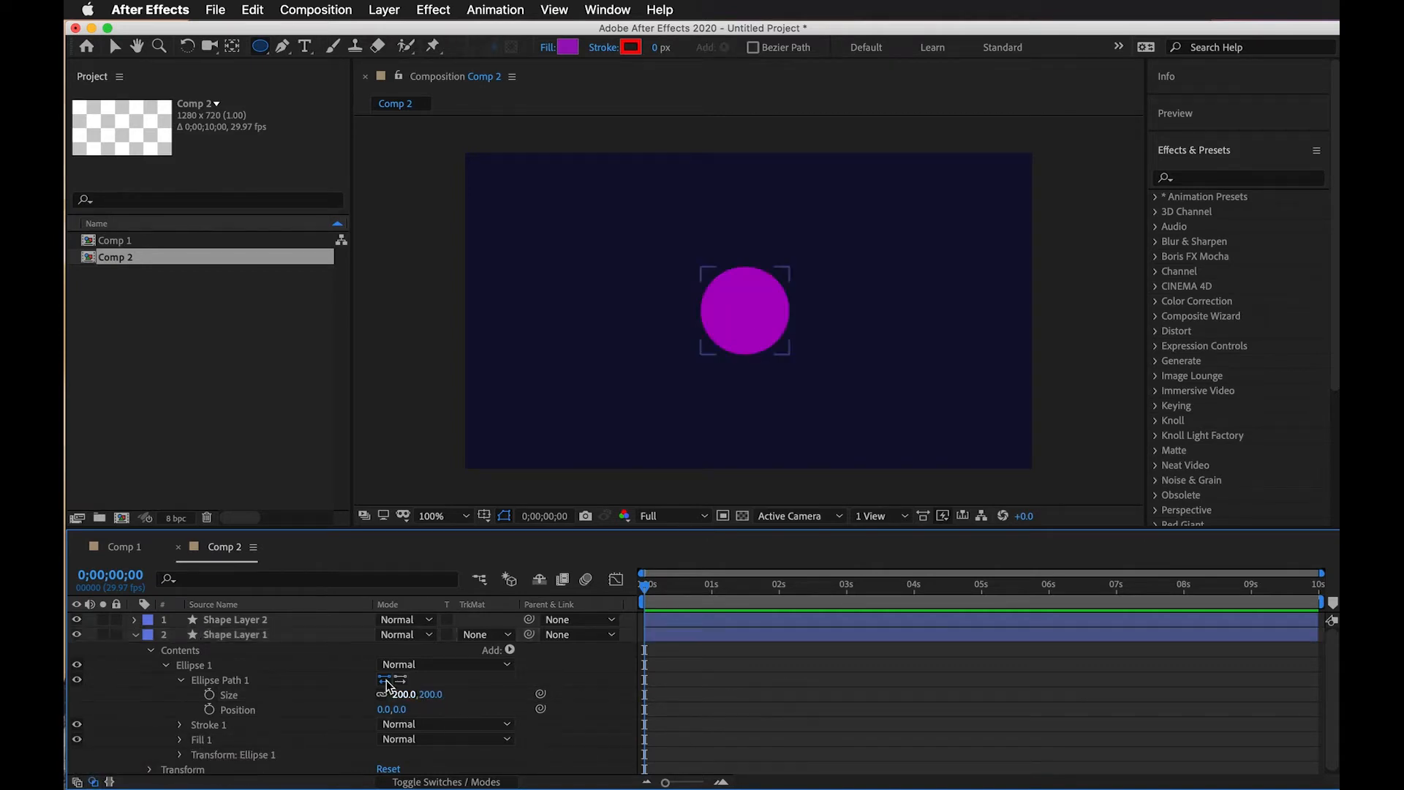
Change the fill colour of the larger circle on Shape Layer 1 to blue-violet 3C11A5 and deselect the layer.
click(283, 641)
click(567, 46)
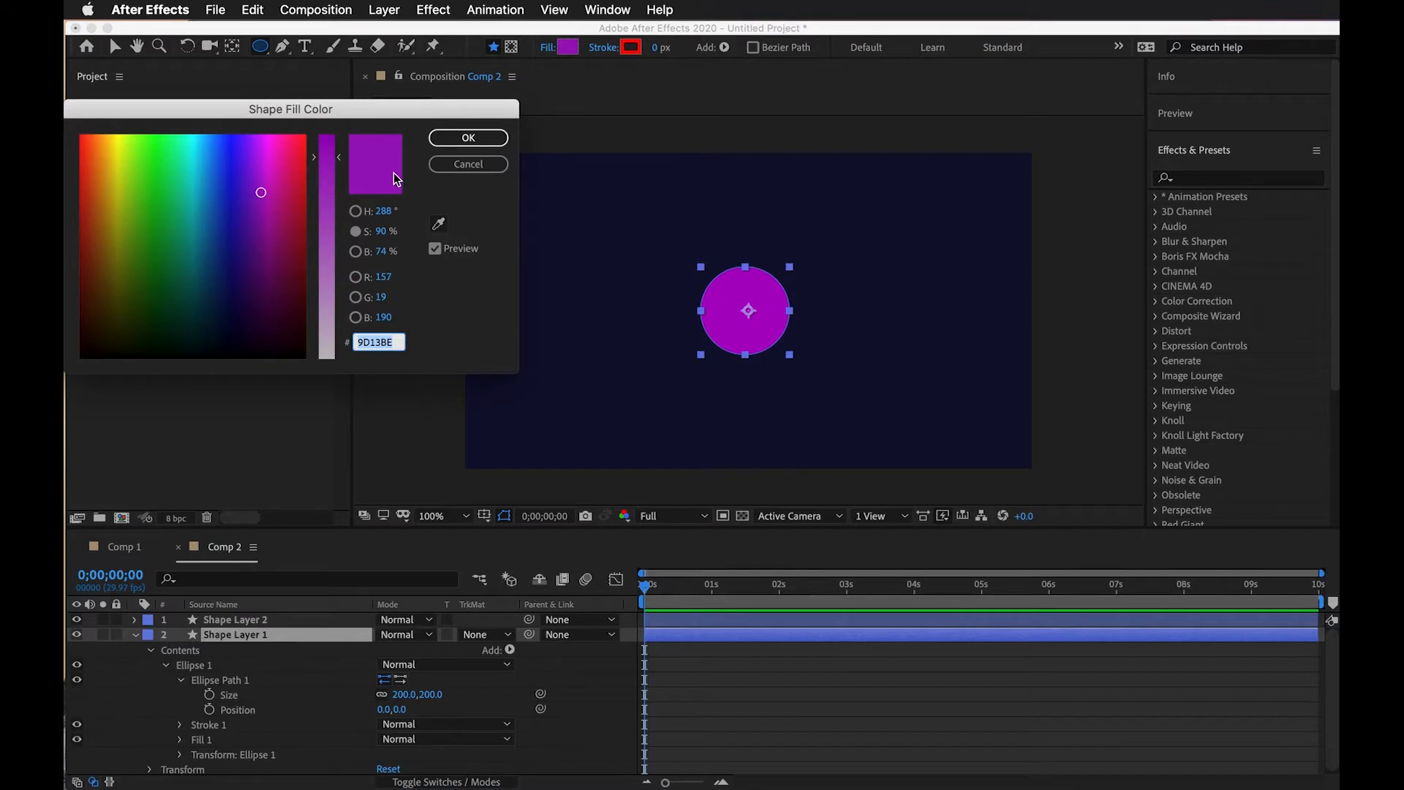
click(241, 214)
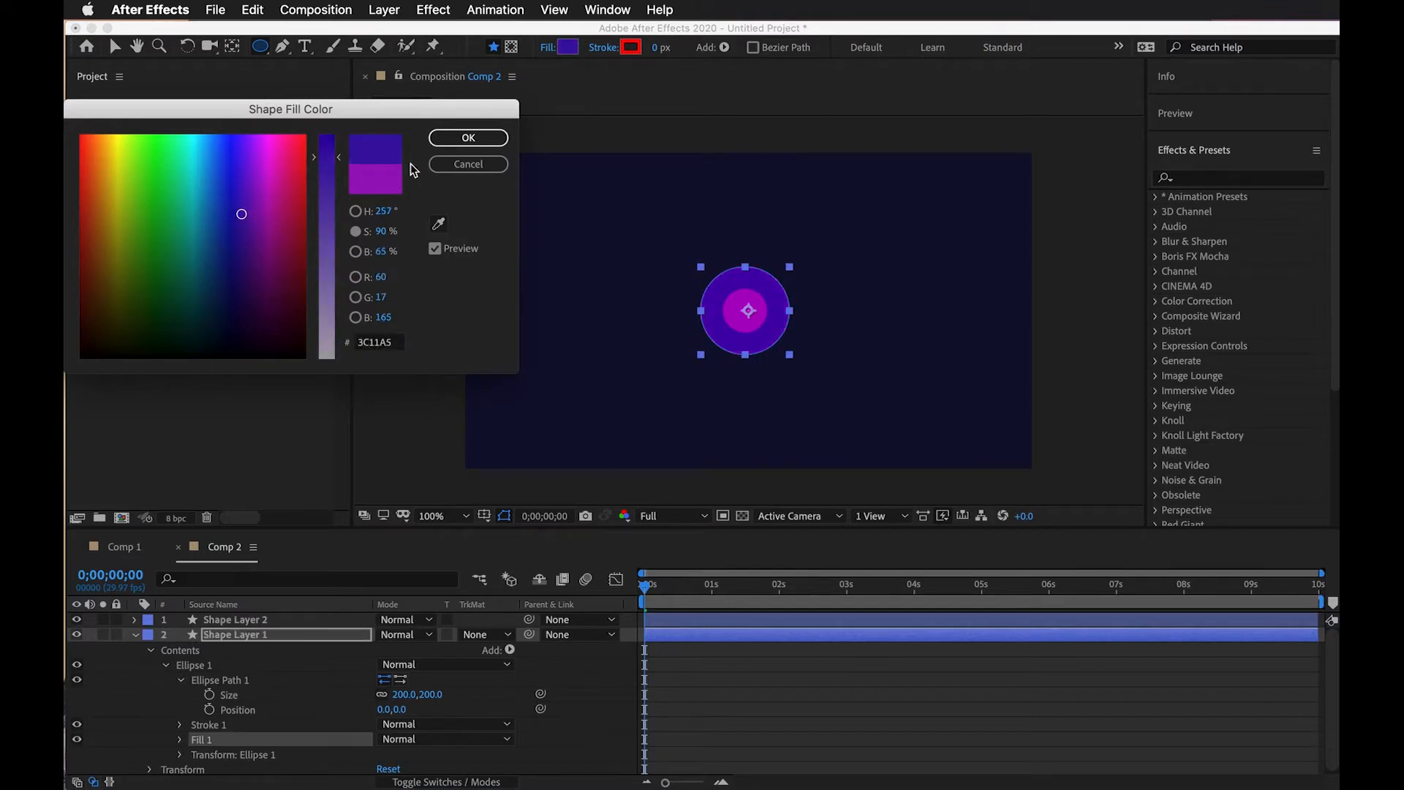
click(488, 139)
click(738, 648)
click(764, 589)
drag(765, 590, 589, 583)
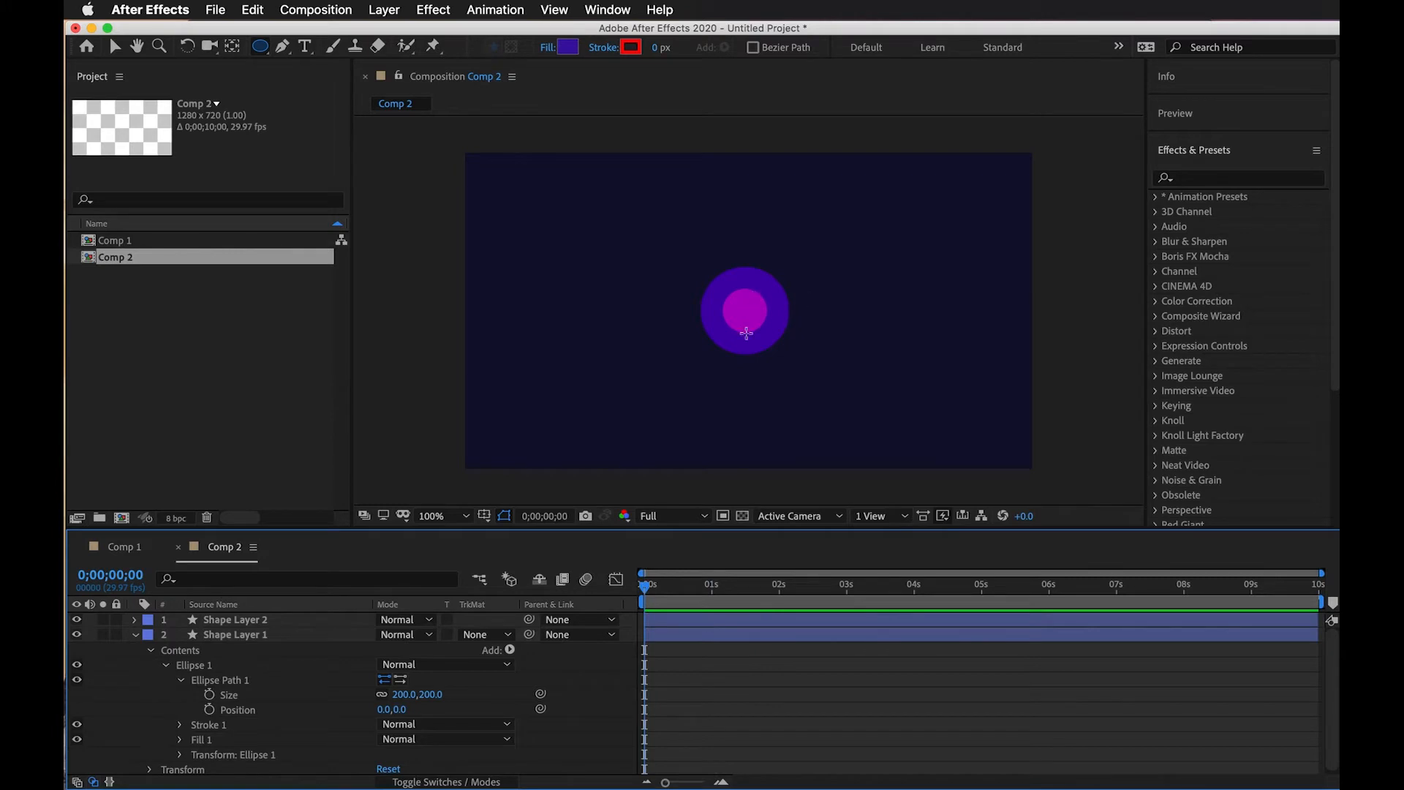
Delete the larger circle's layer, Shape Layer 1, and expand the Ellipse Path 1 properties of Shape Layer 2.
click(327, 635)
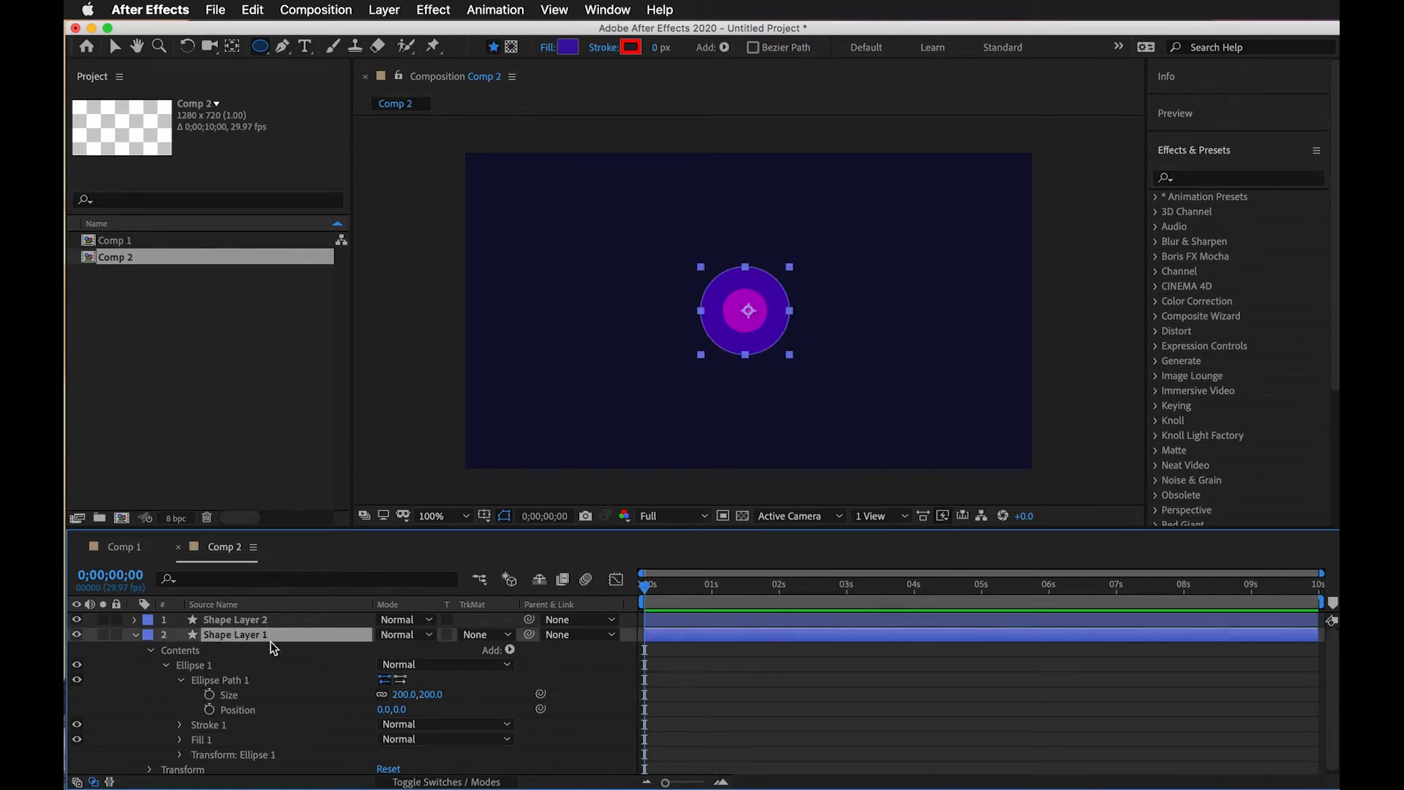
key(BackSpace)
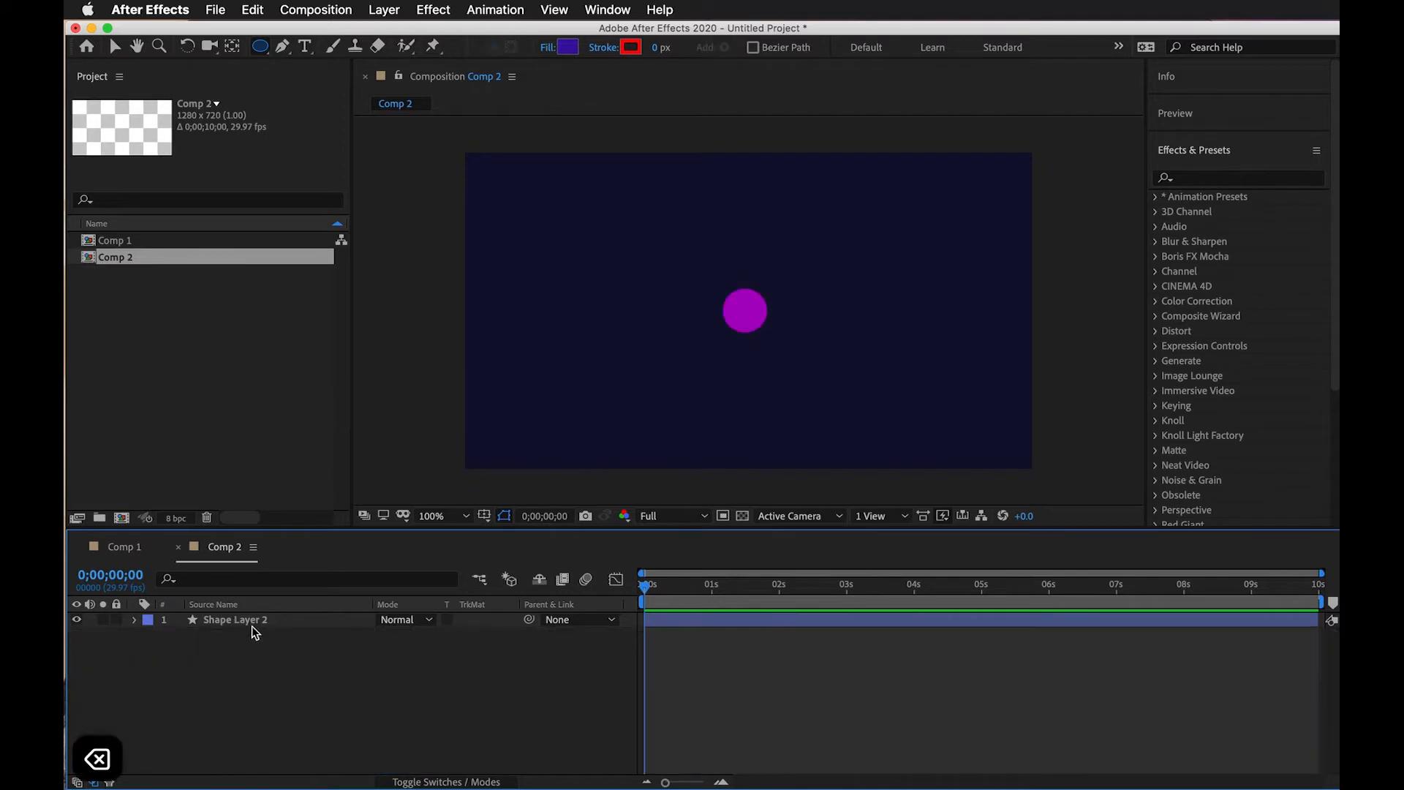
click(251, 623)
click(134, 620)
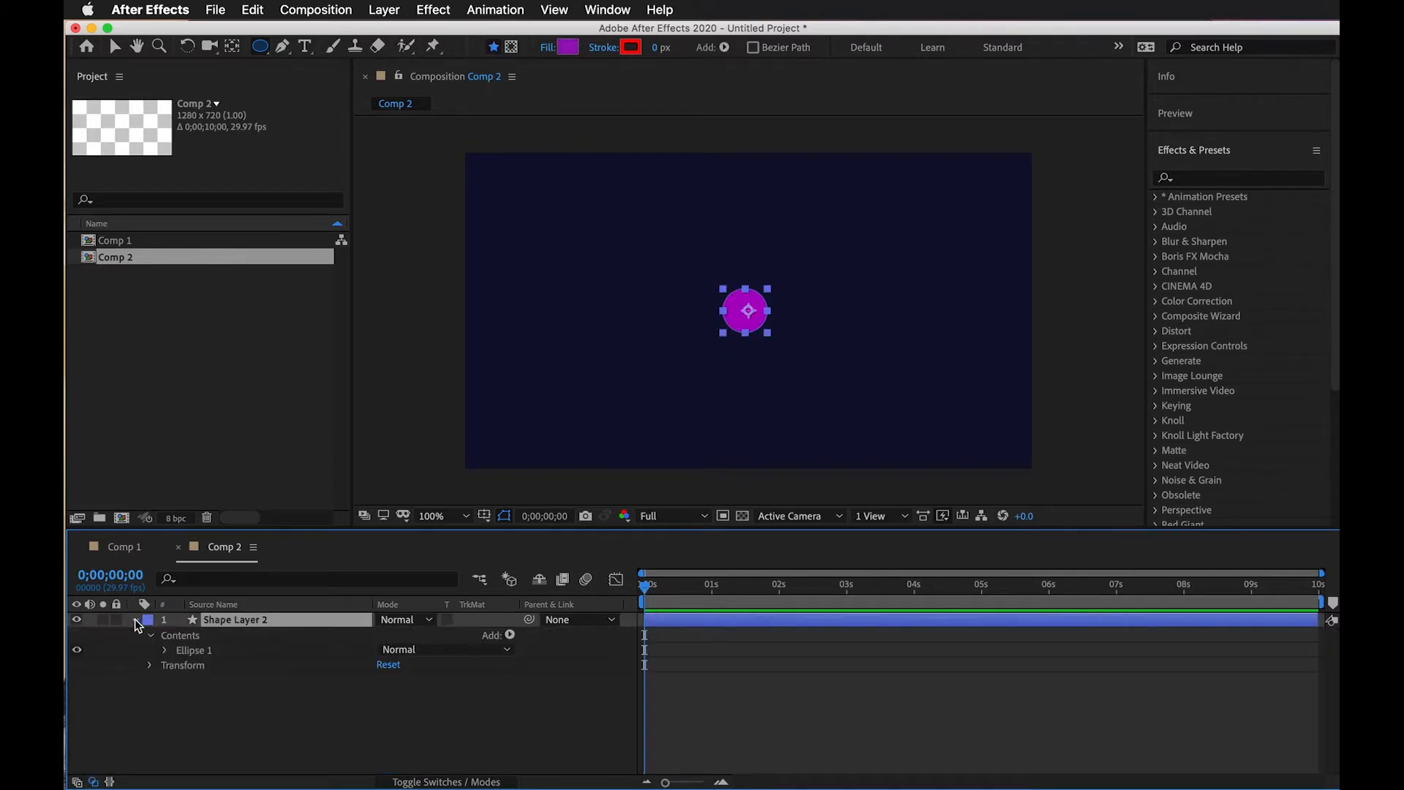
click(164, 650)
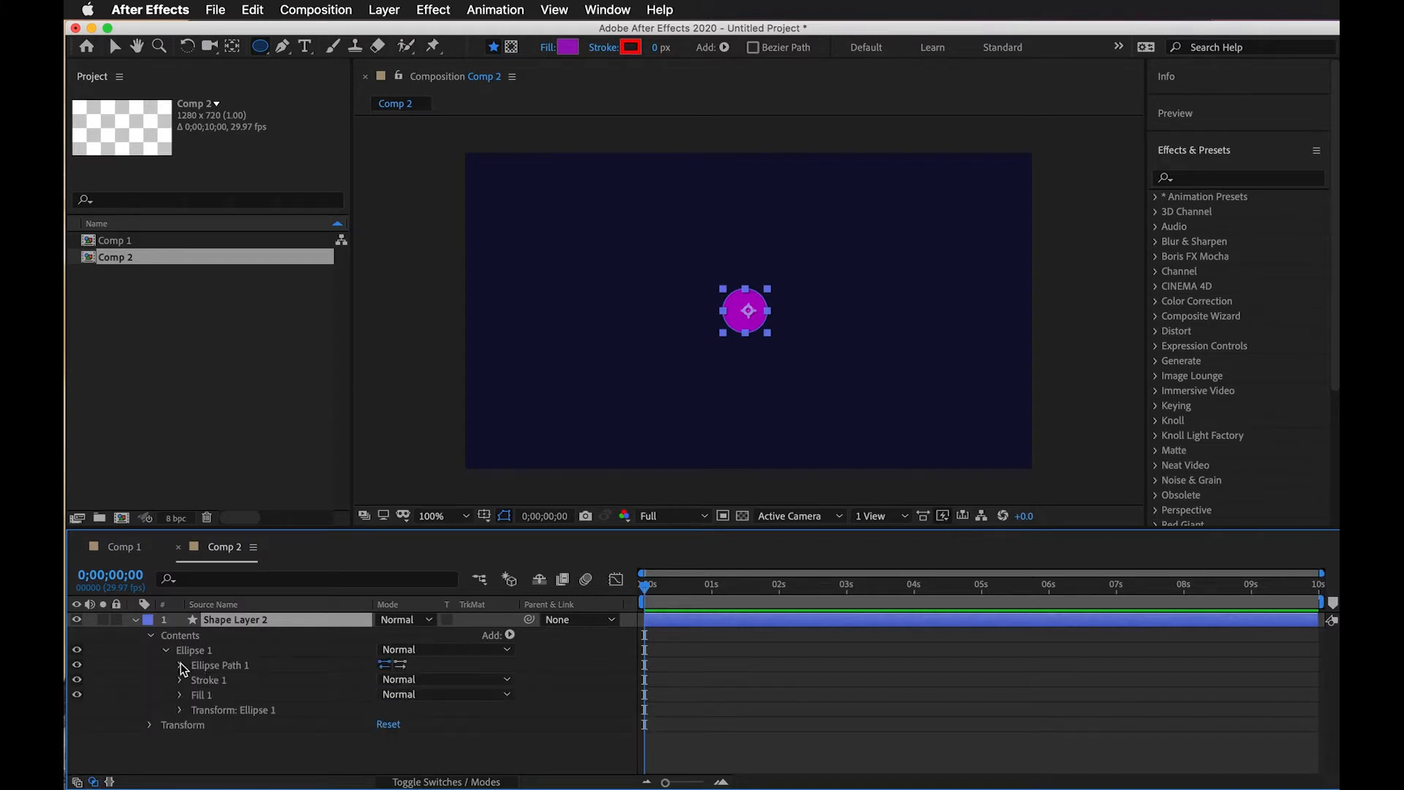
click(179, 665)
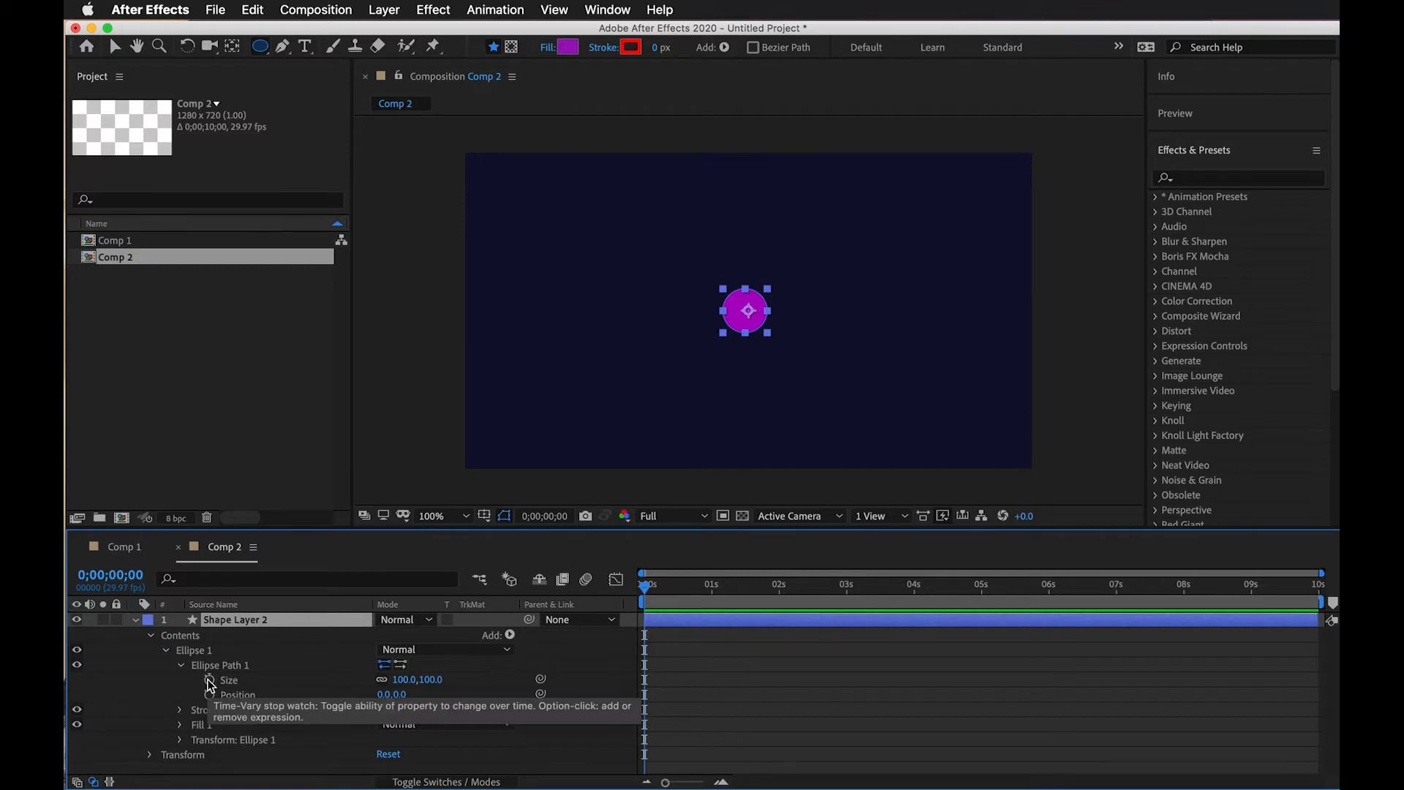
Add an expression to the Ellipse Path Size of Shape Layer 2 and enter index as its content.
alt+click(210, 684)
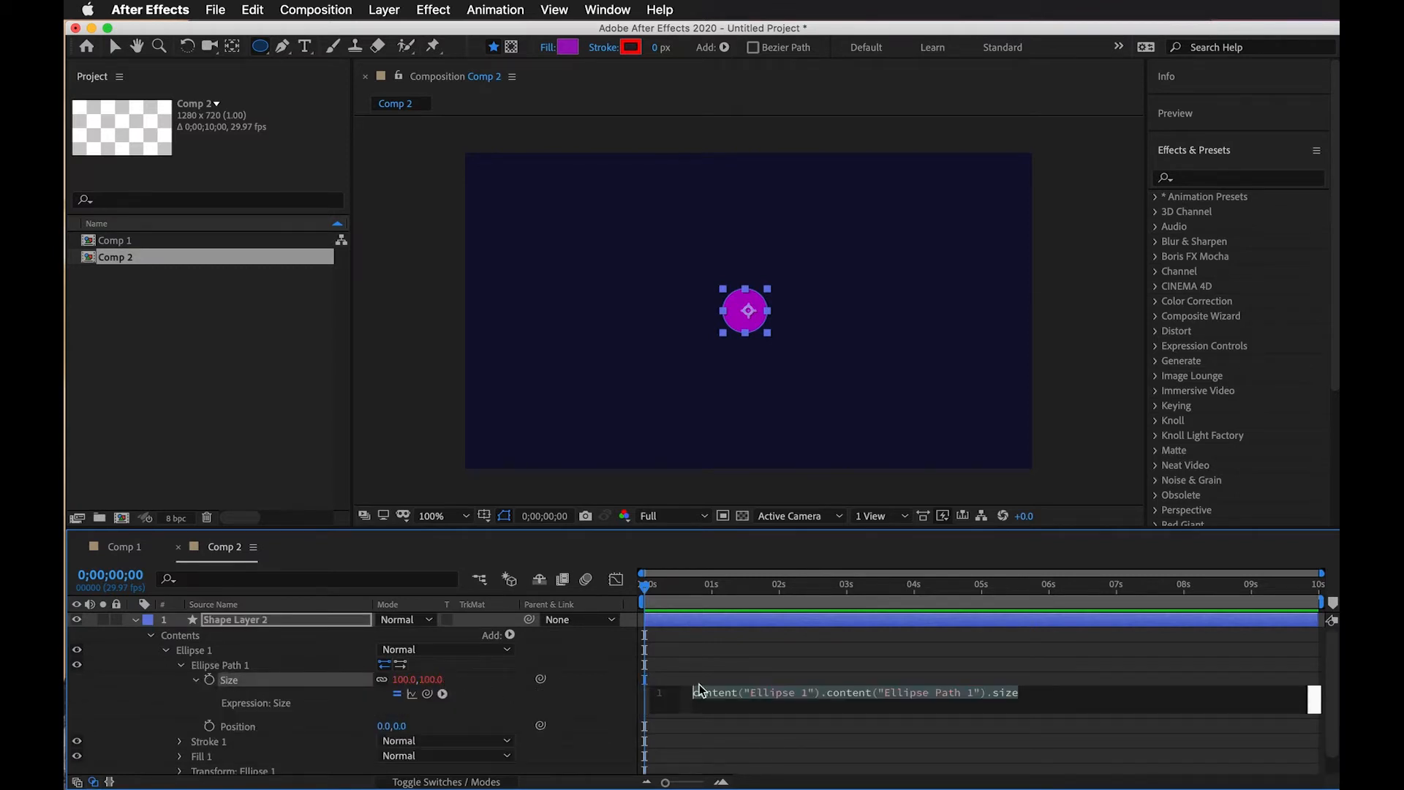
text(imndex)
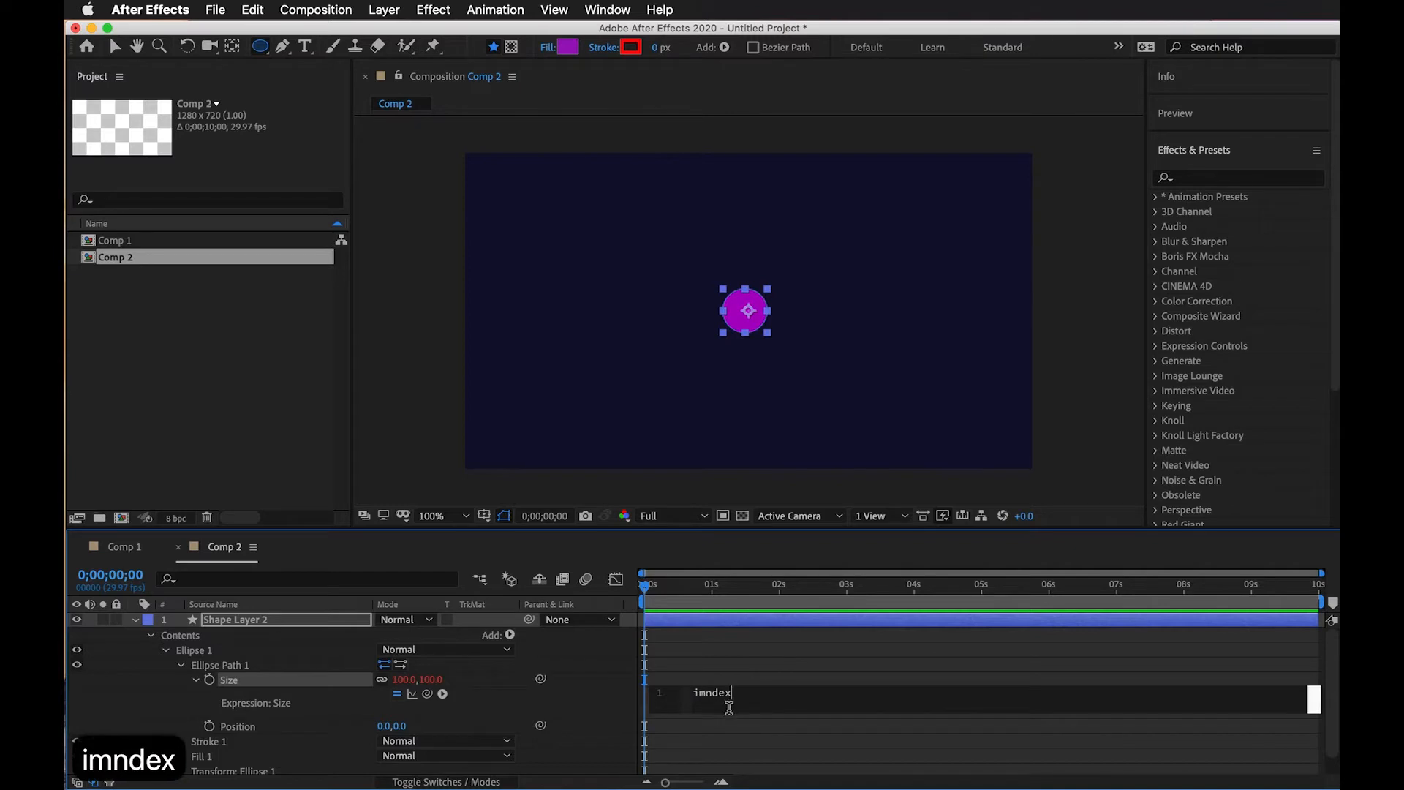
key(BackSpace)
key(BackSpace)
key(BackSpace)
key(BackSpace)
key(BackSpace)
text(ndex)
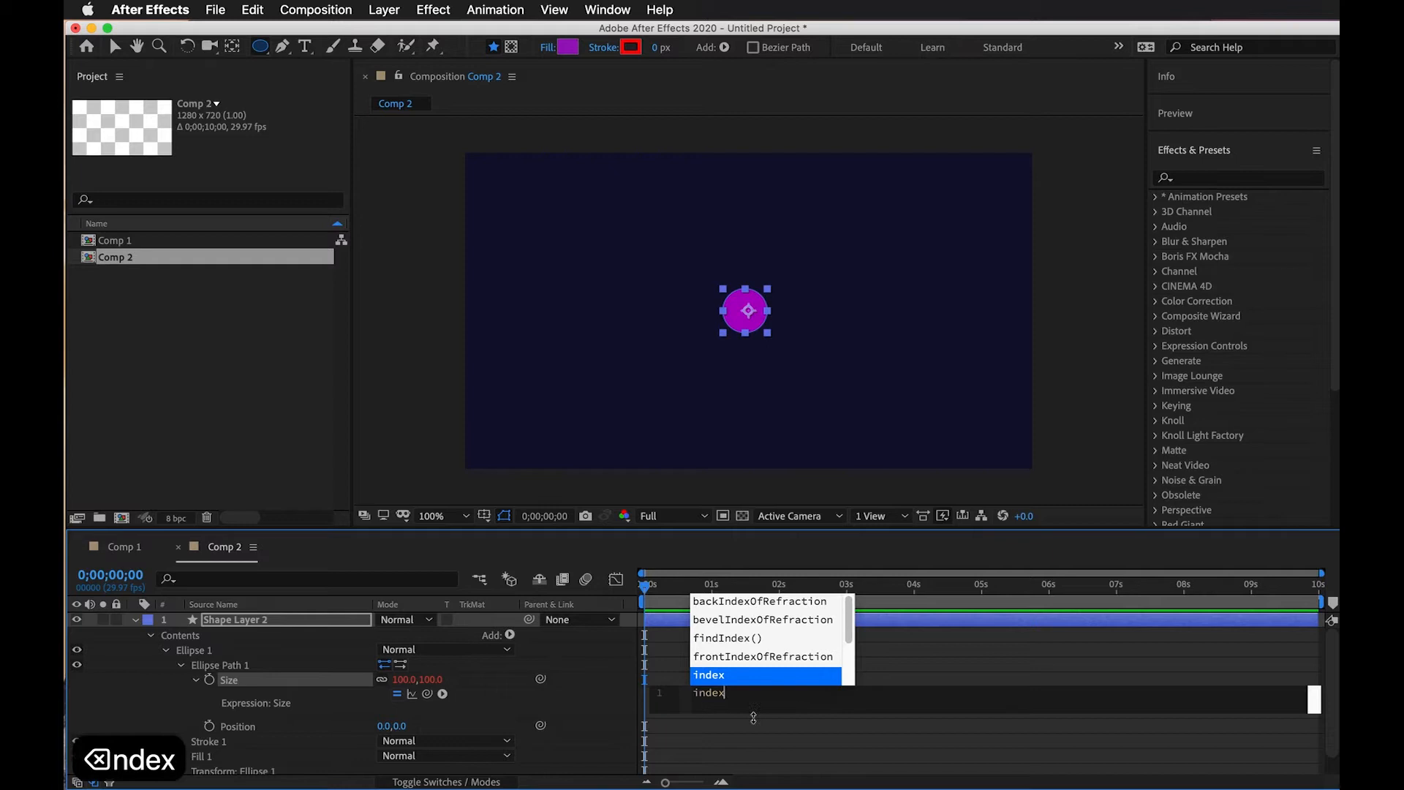
click(763, 725)
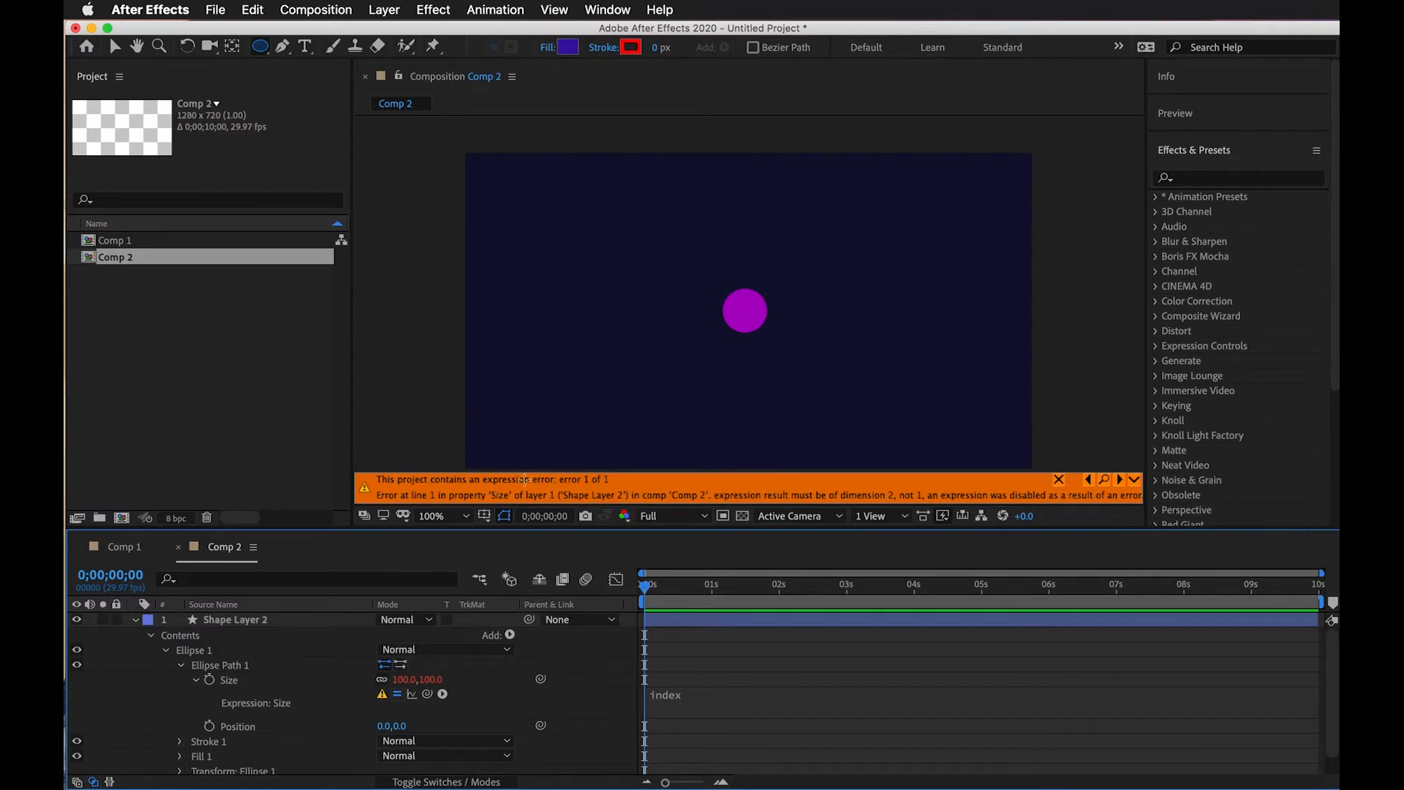
Reopen the Size expression and examine its error message about the dimensions of the result.
click(697, 695)
click(658, 591)
drag(659, 591, 634, 585)
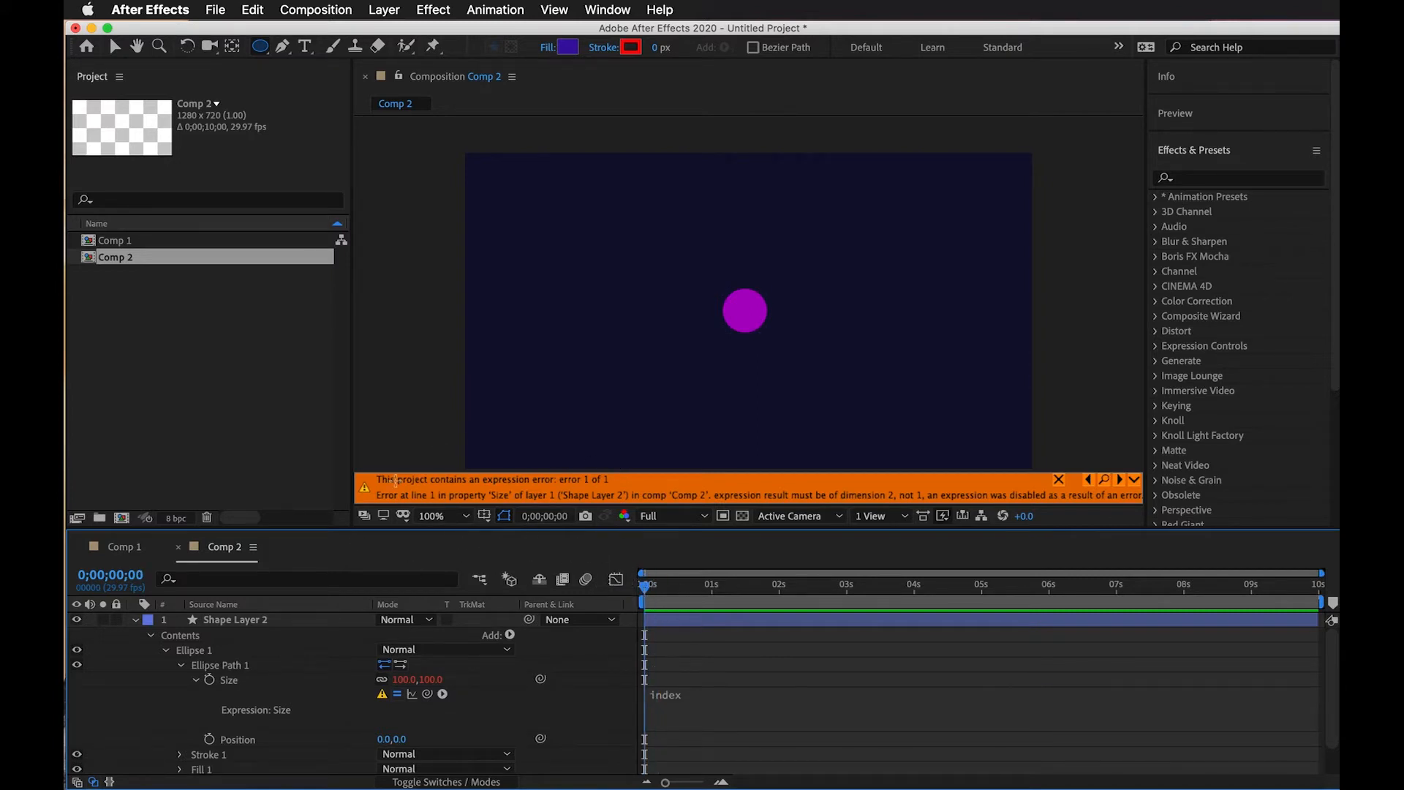
click(693, 691)
click(785, 746)
click(692, 699)
key(Right)
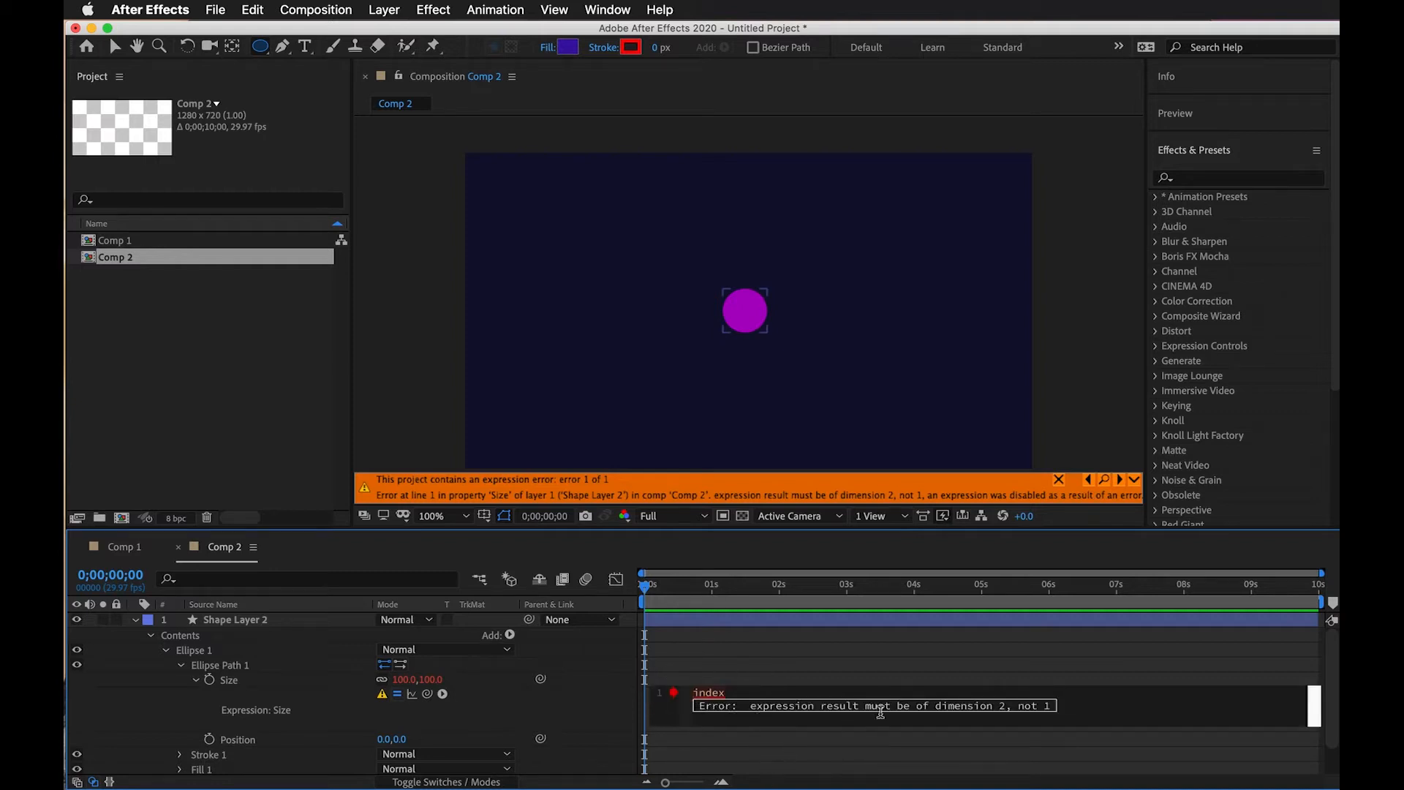
Try index*1000 as the Size expression on Shape Layer 2.
double_click(726, 693)
click(722, 695)
click(742, 695)
text(*100)
key(BackSpace)
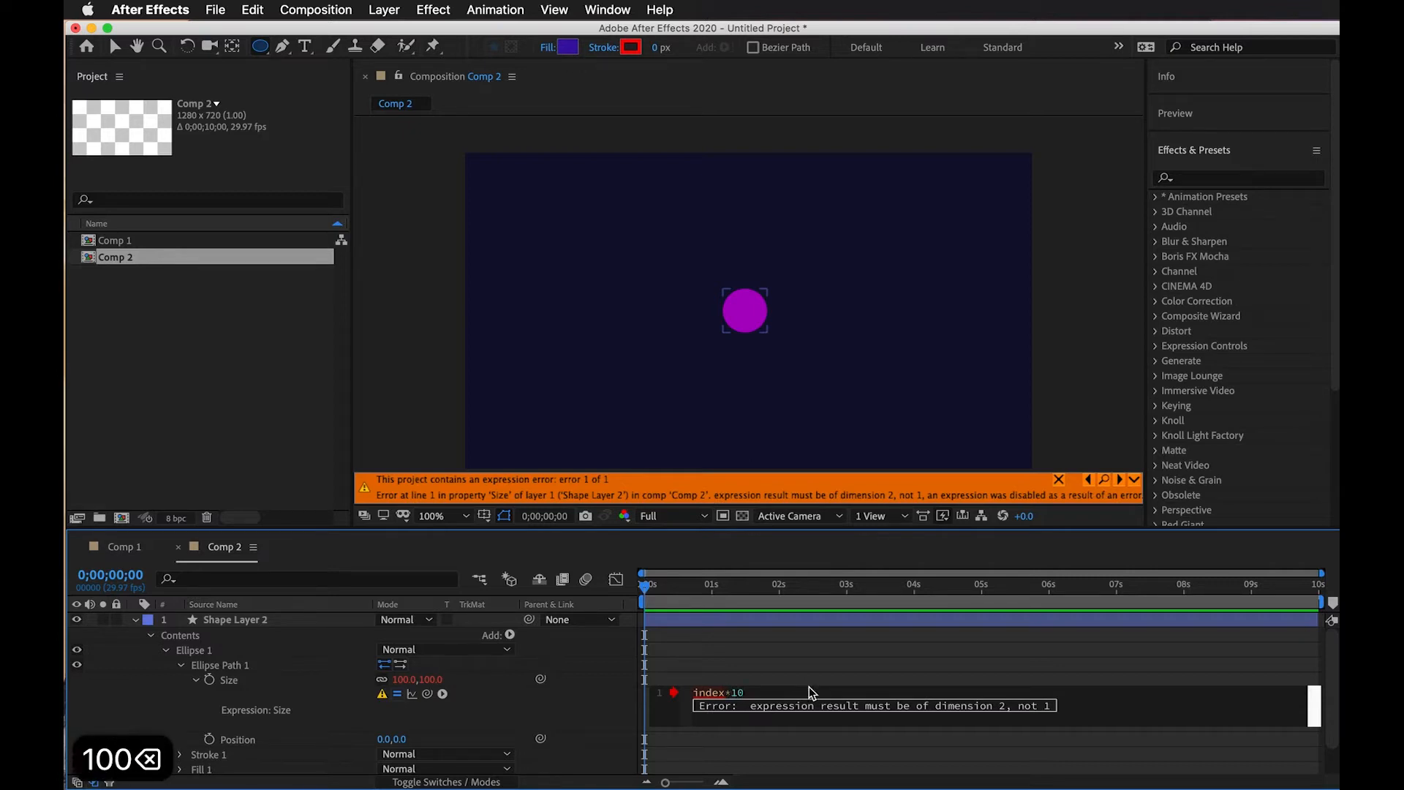
text(00)
click(784, 665)
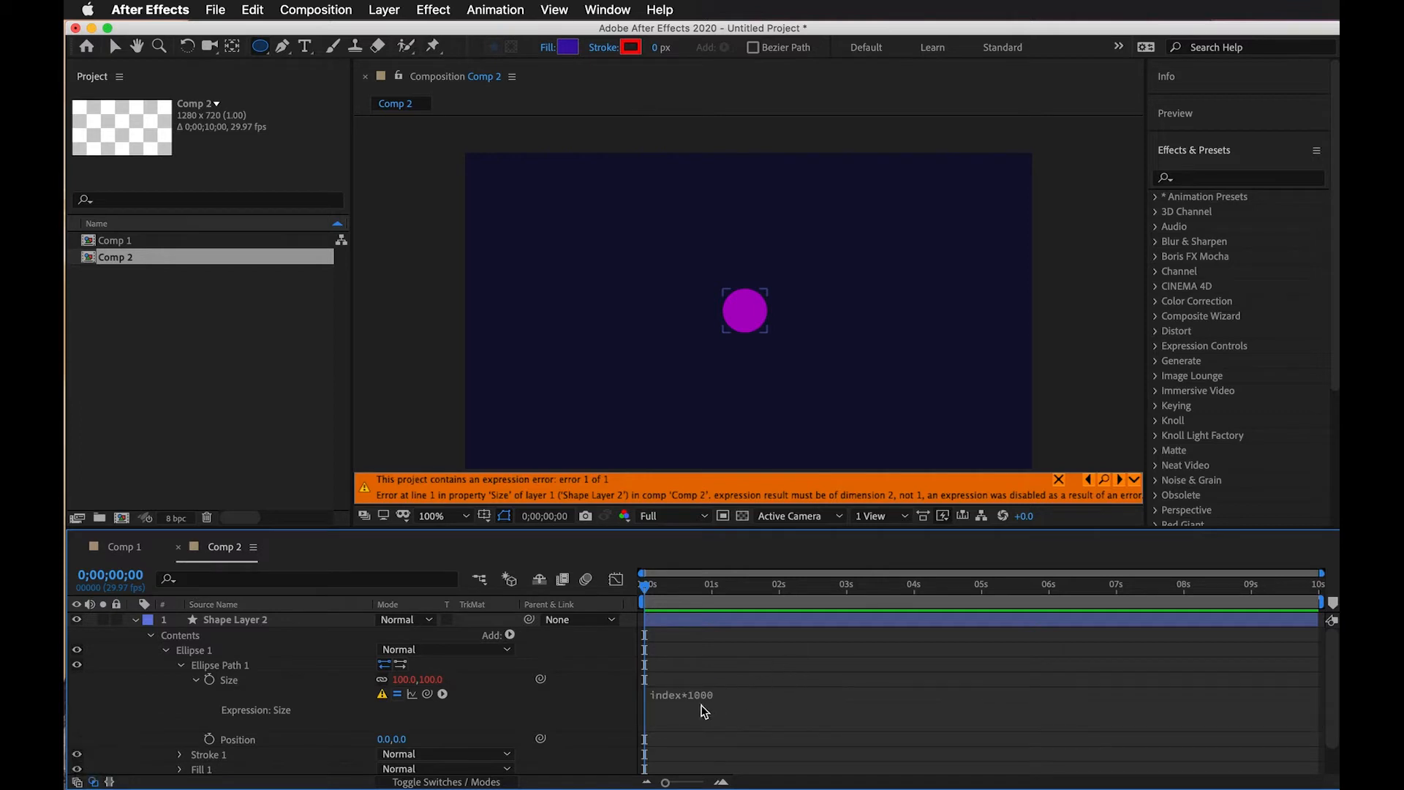
Reduce the multiplier in the Size expression so that it reads index*100.
click(702, 711)
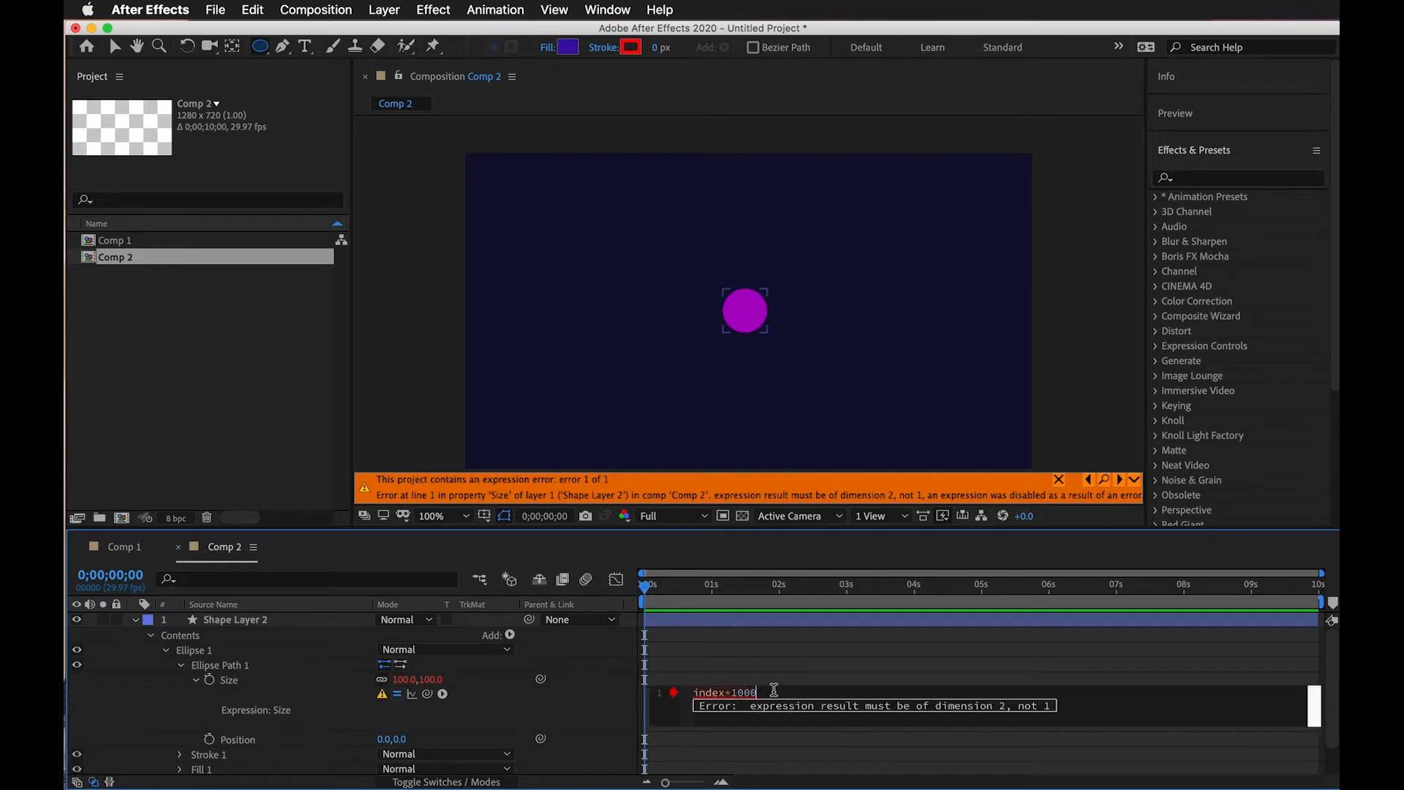
key(BackSpace)
click(784, 759)
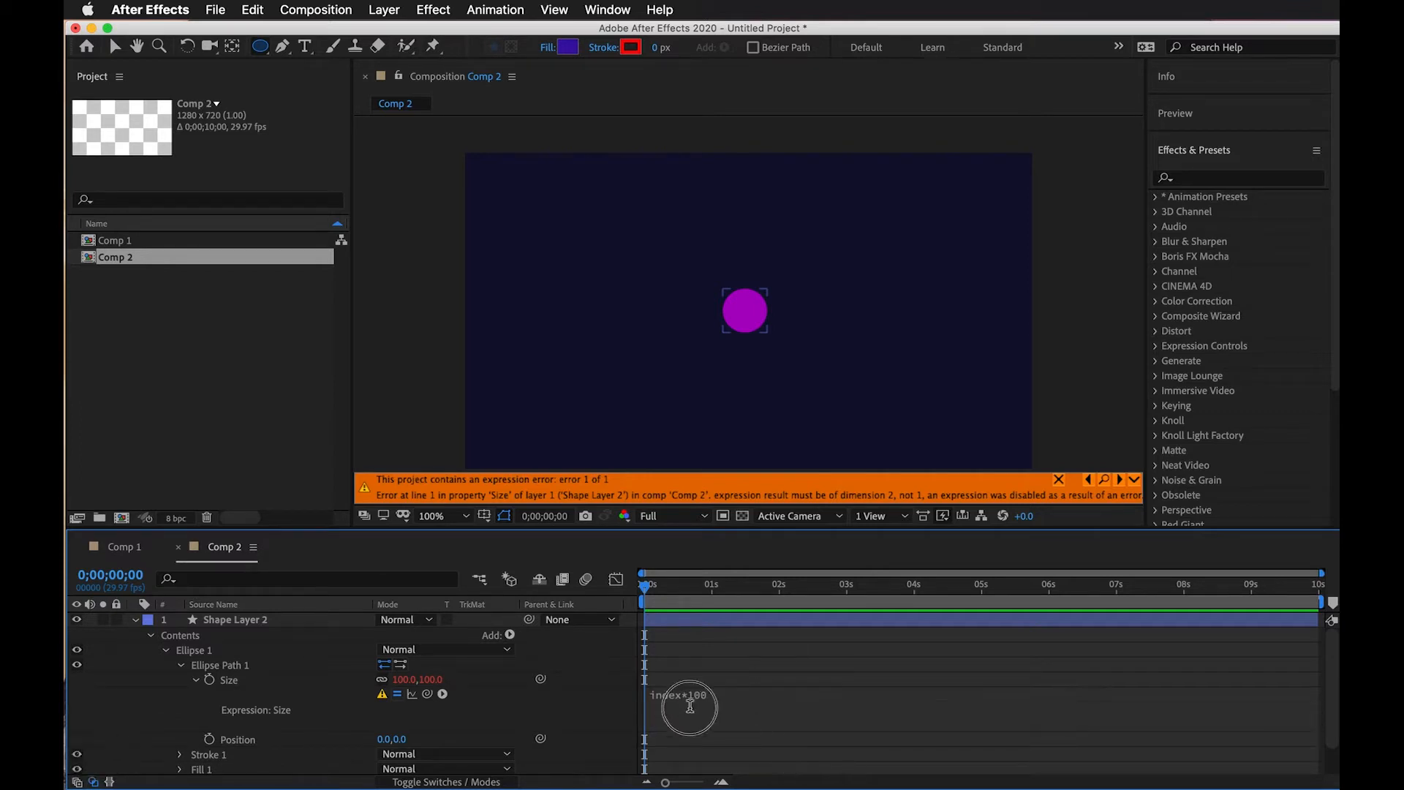
click(690, 707)
click(841, 751)
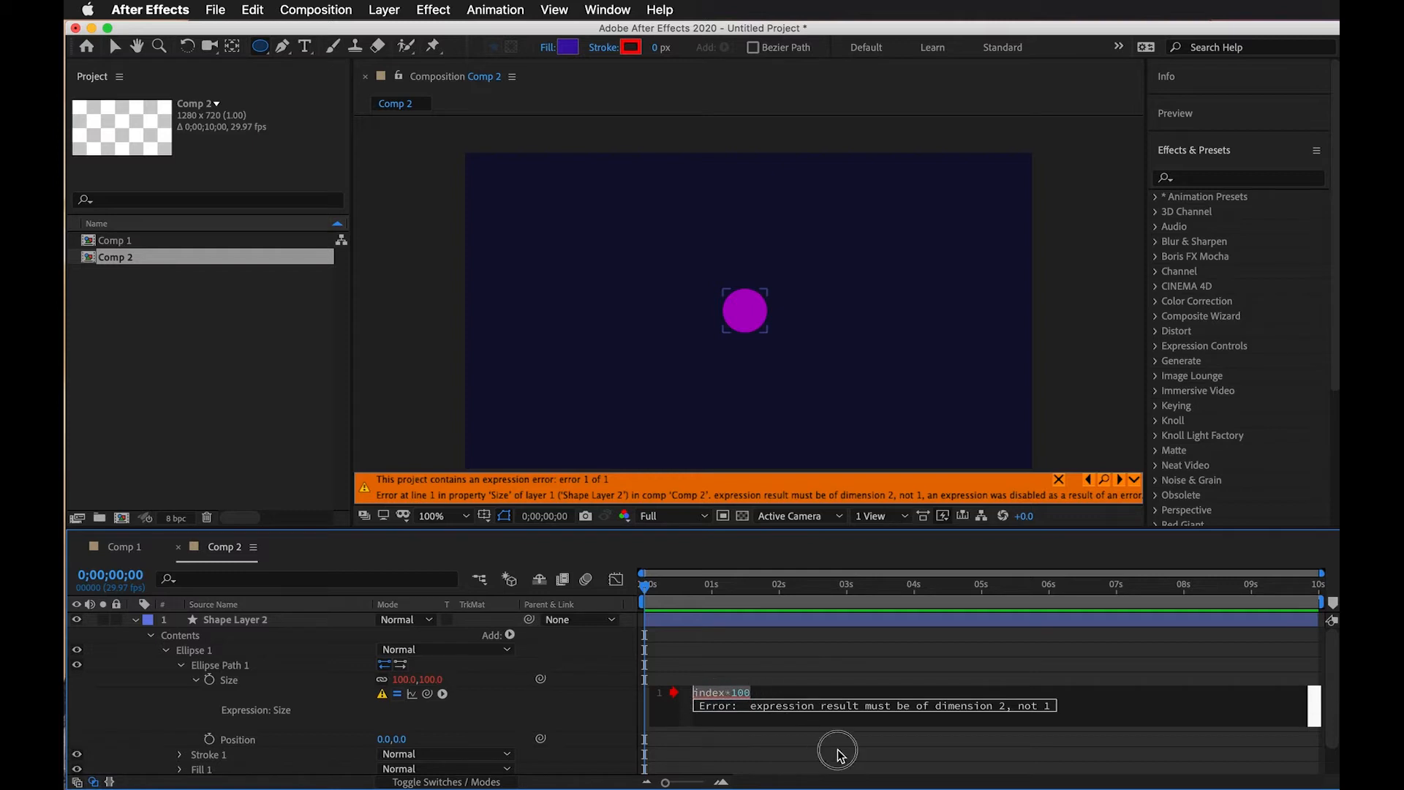
click(698, 697)
click(713, 724)
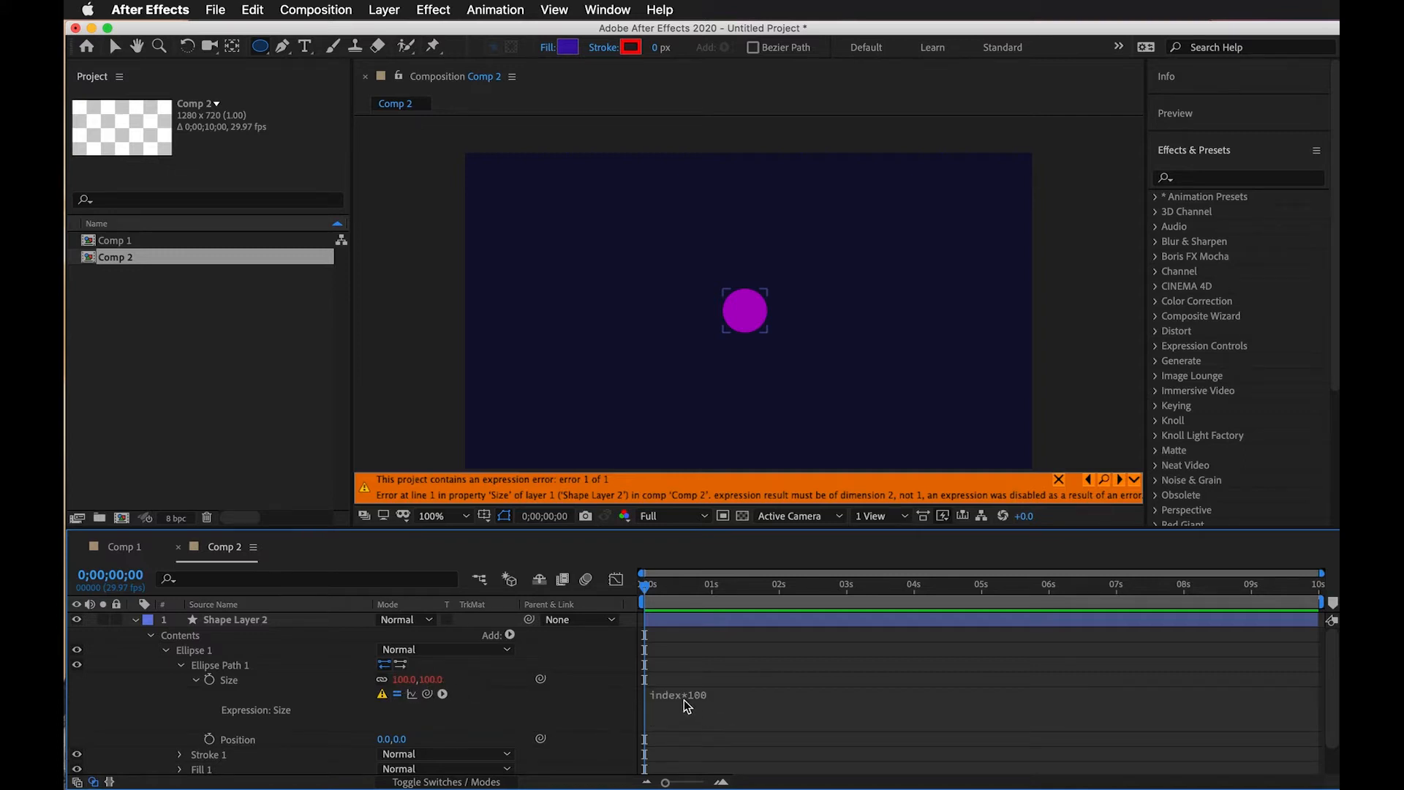
Replace the whole Size expression with the start of a two-value array, [index*100, for the first dimension.
click(685, 701)
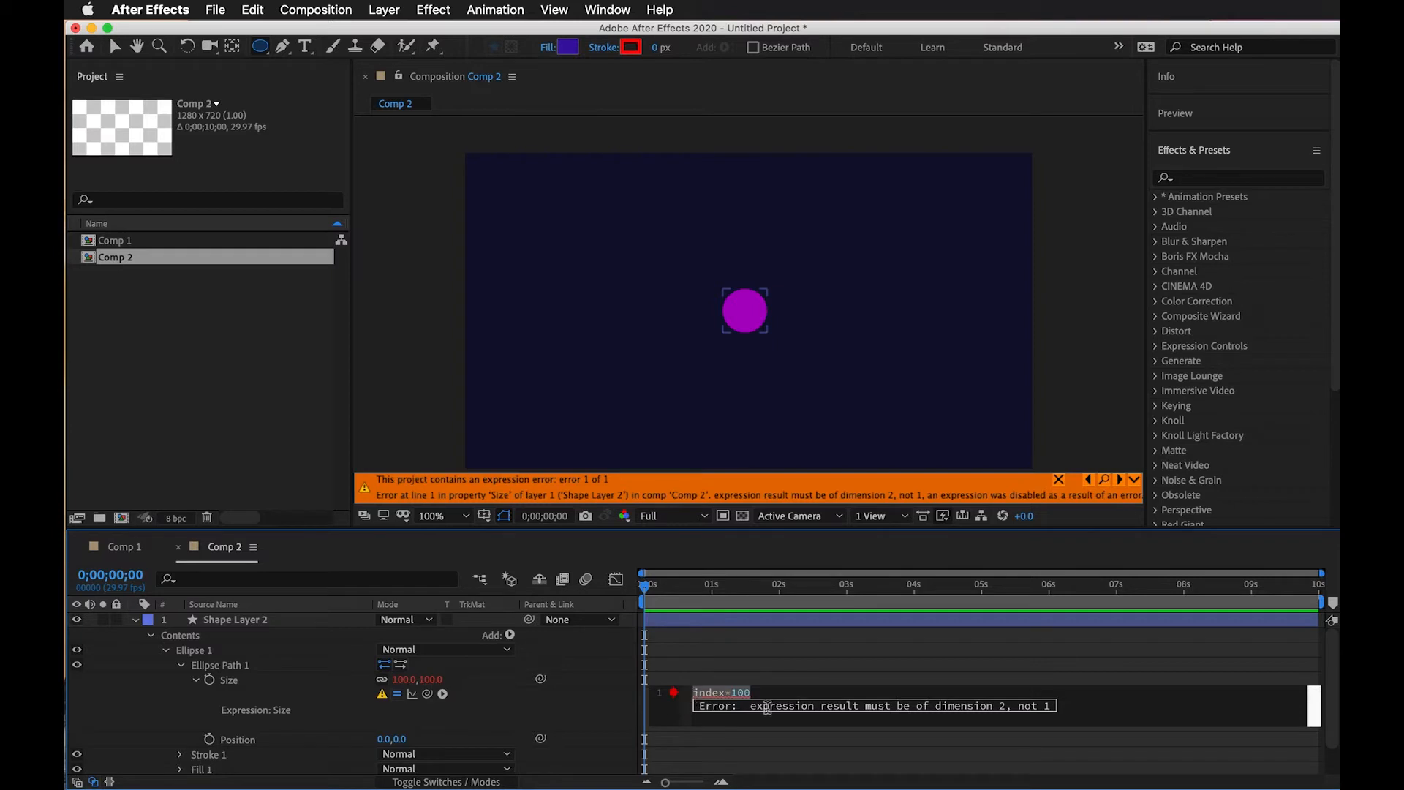
text([inndex)
key(BackSpace)
key(BackSpace)
key(BackSpace)
key(BackSpace)
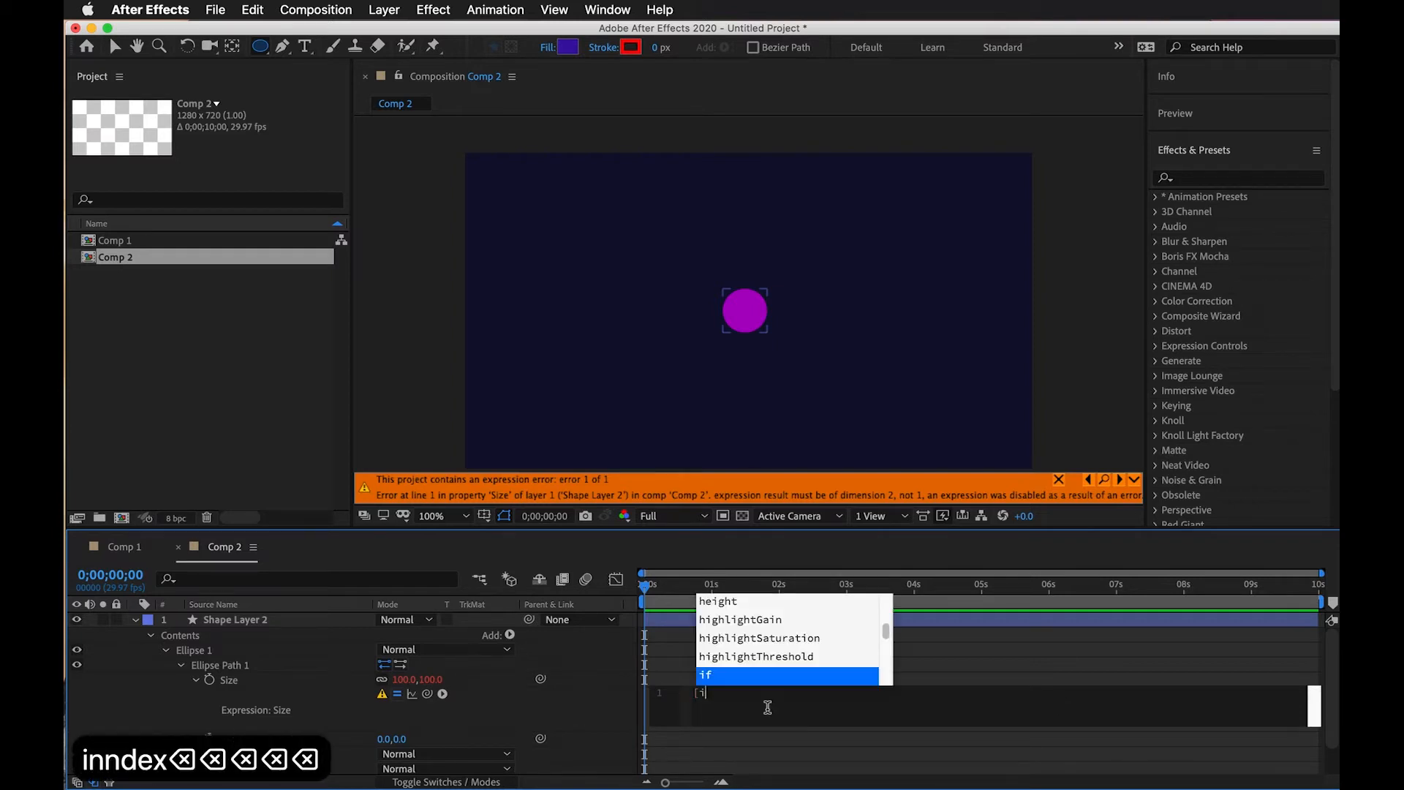
key(BackSpace)
text(nnd)
key(BackSpace)
key(BackSpace)
text(dex)
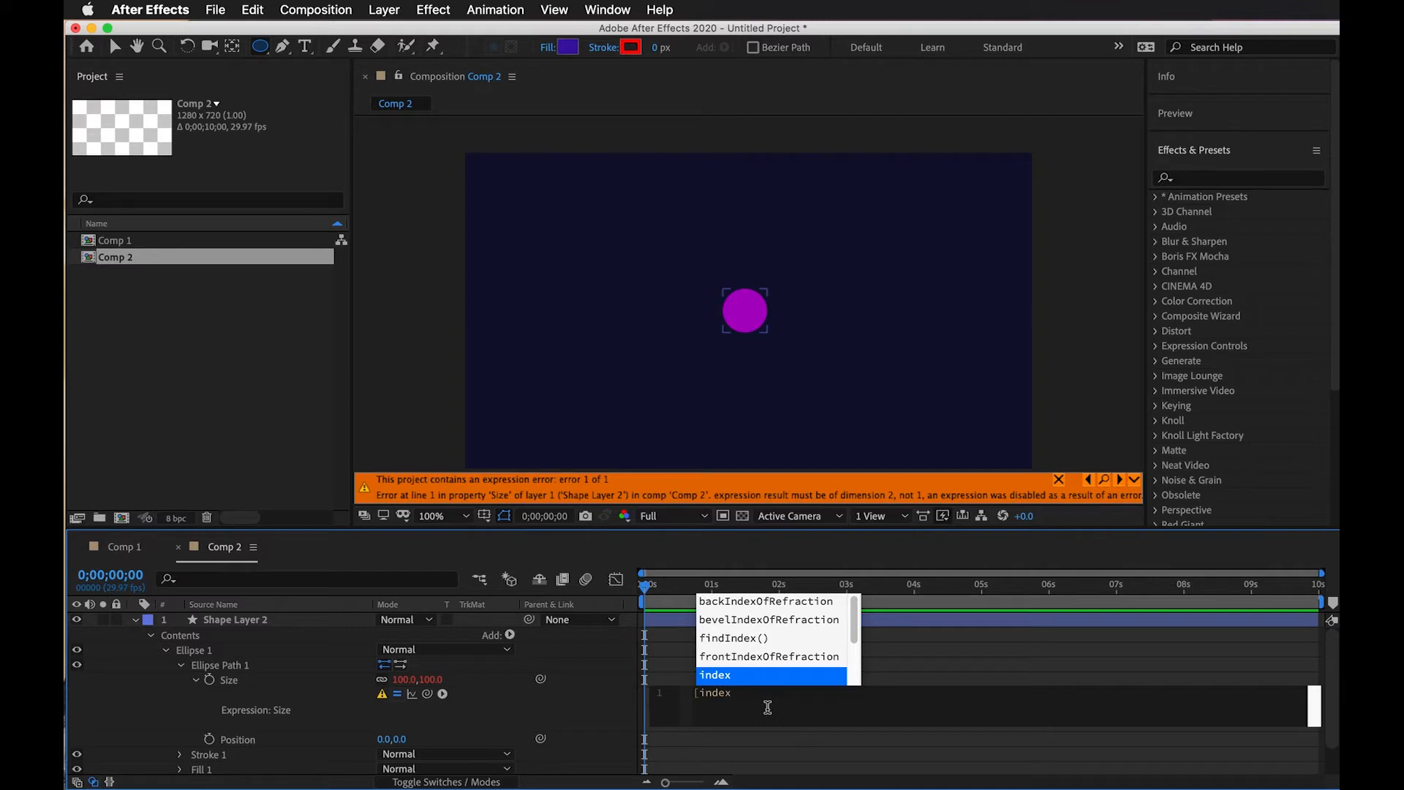
text(*`00)
key(BackSpace)
key(BackSpace)
key(BackSpace)
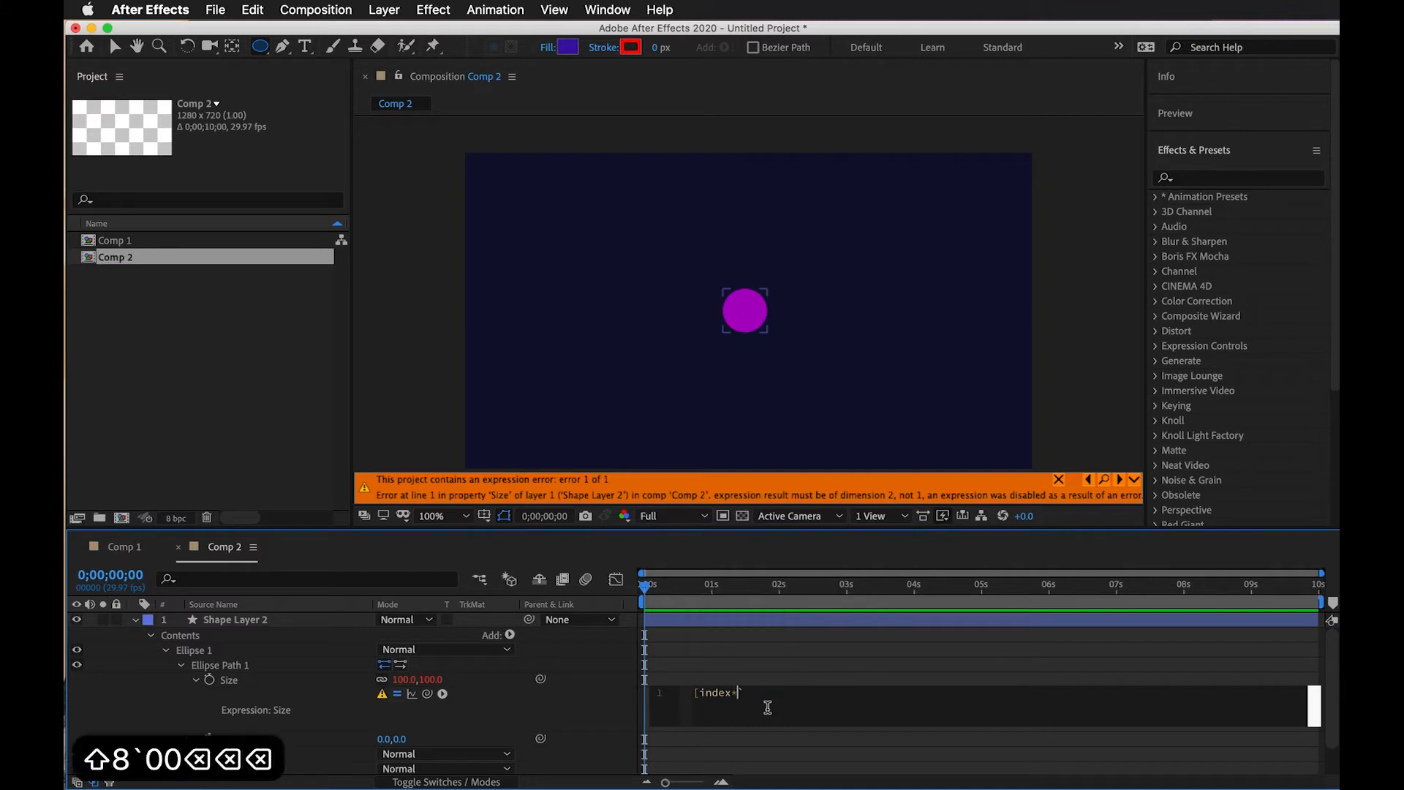
key(Right)
key(BackSpace)
text(1000)
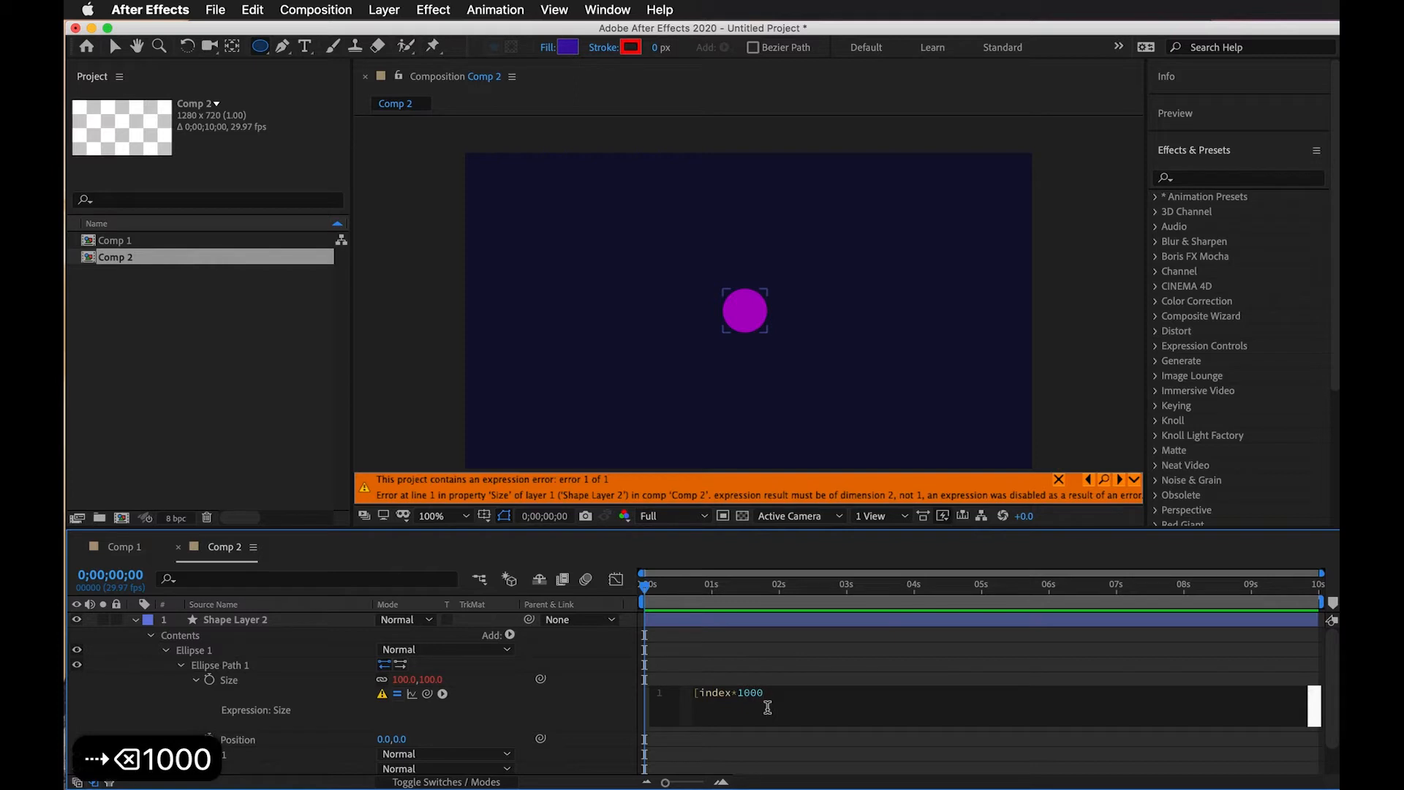
key(BackSpace)
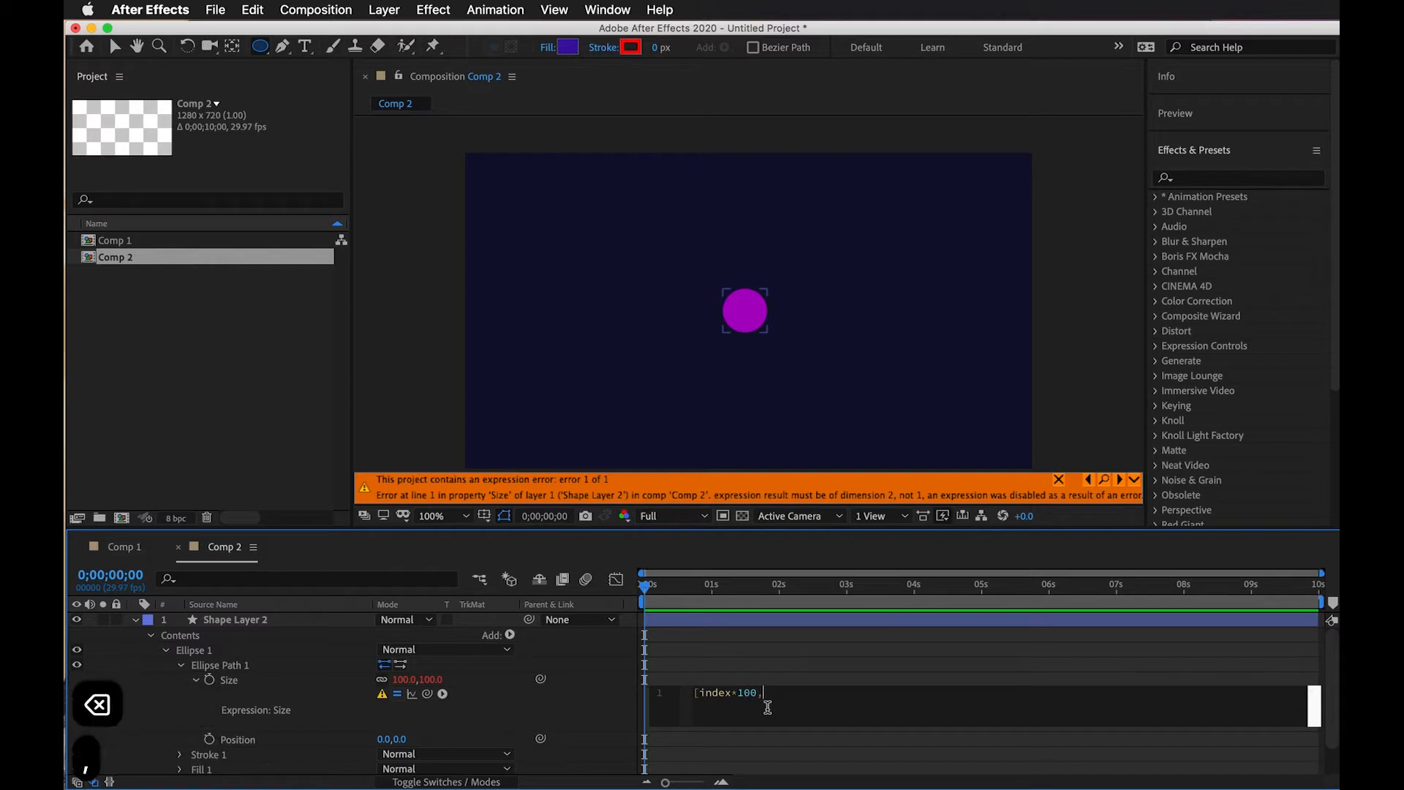
Complete the array with index*100 as the second dimension, giving [index*100, index*100], and apply the Size expression.
text(, ide)
key(BackSpace)
key(BackSpace)
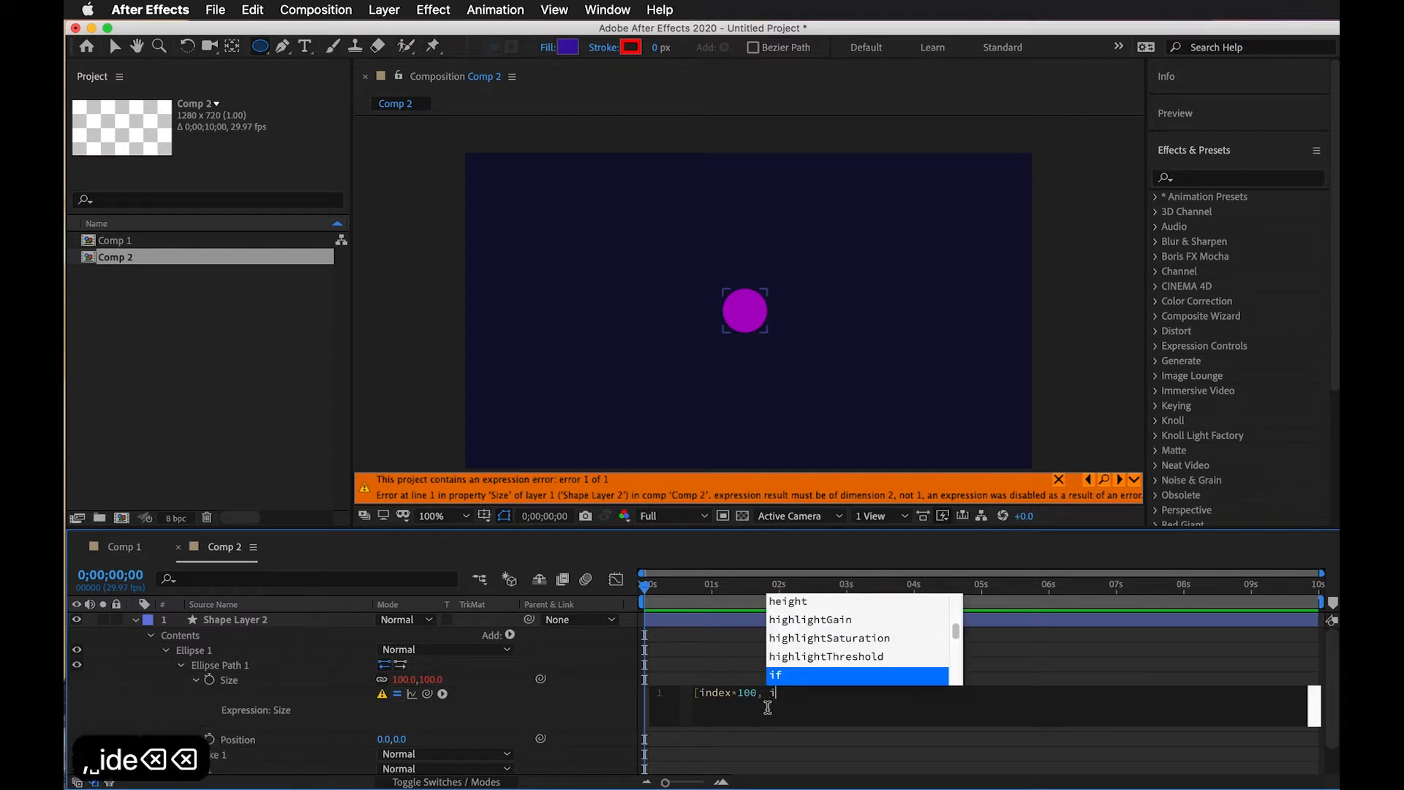
text(nnd)
key(BackSpace)
key(BackSpace)
text(dex)
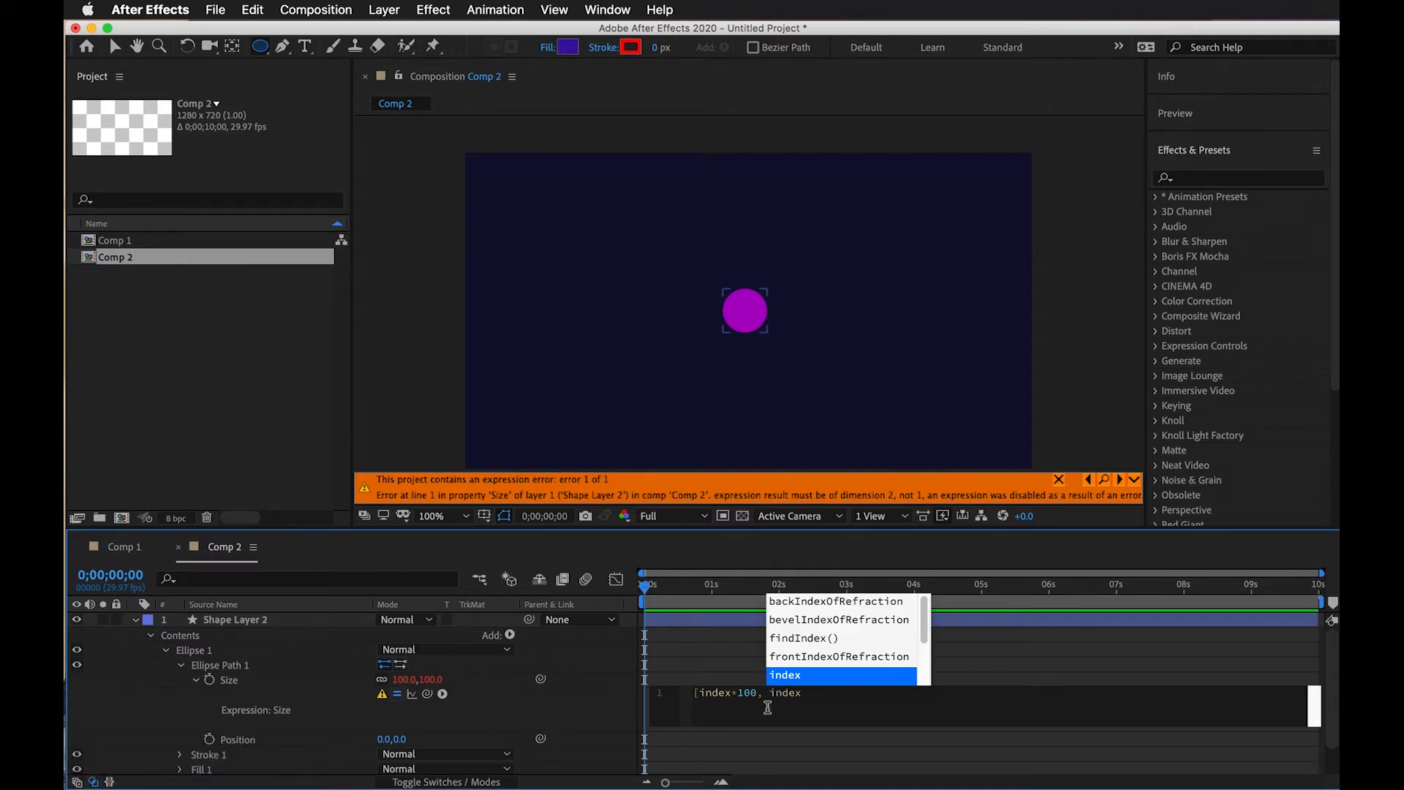
text(*100)
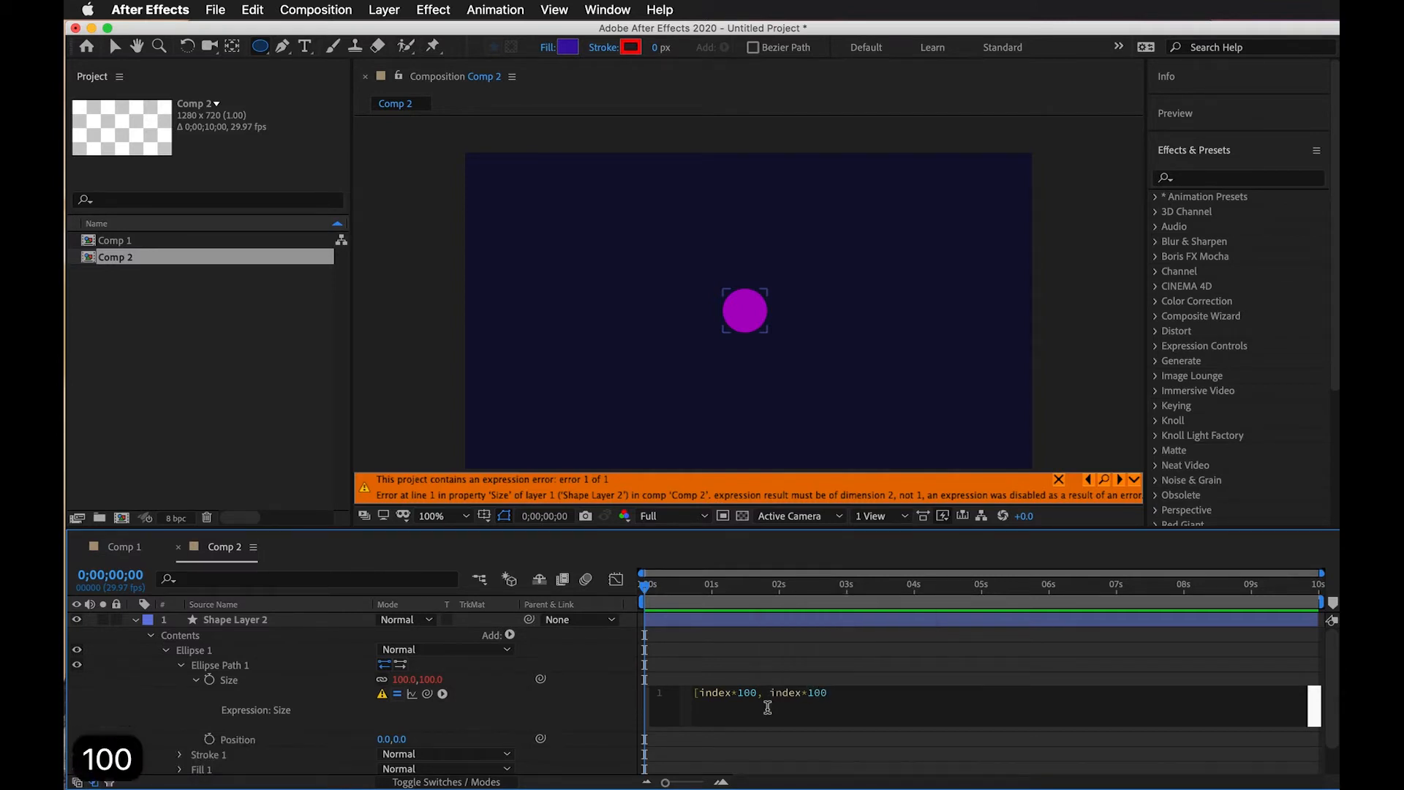
text(])
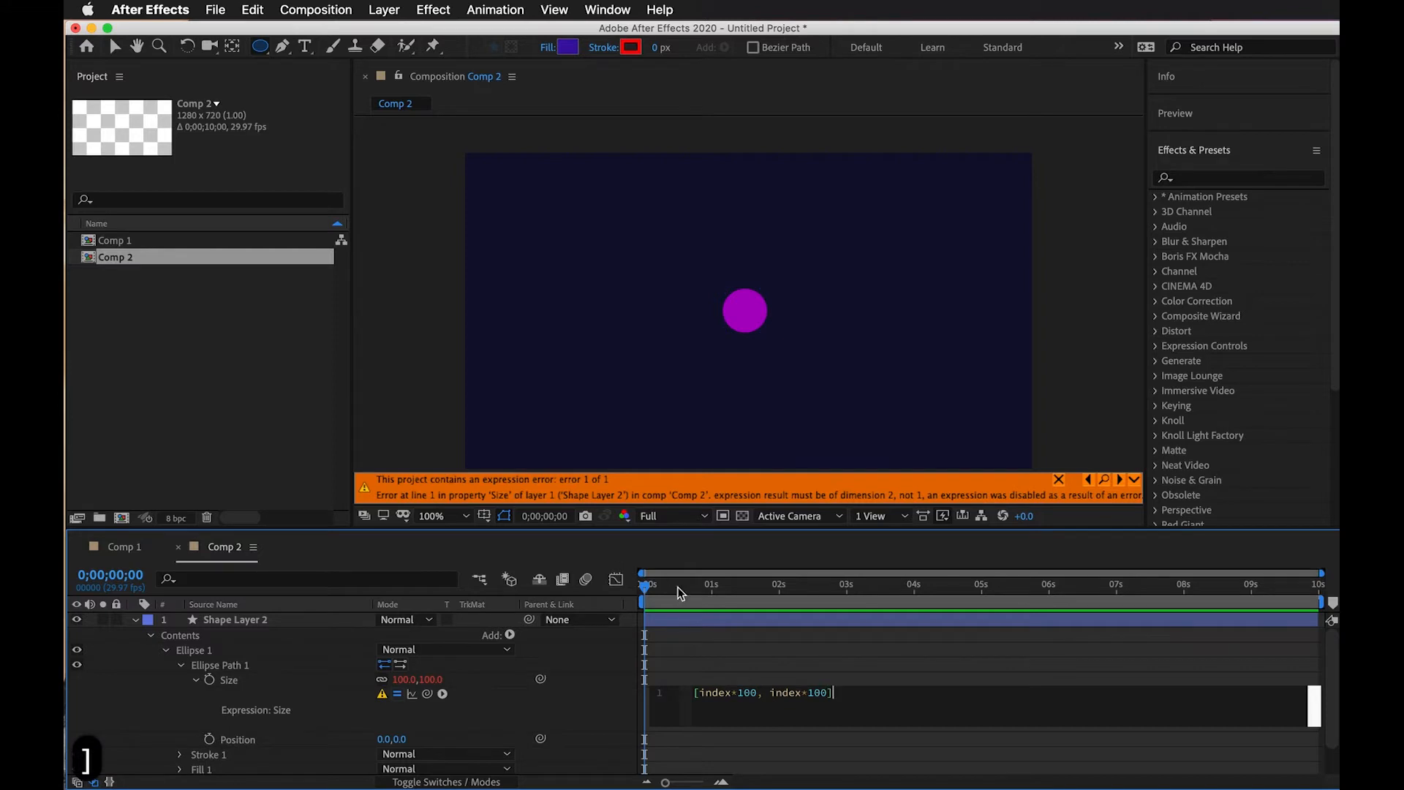
click(773, 648)
click(738, 708)
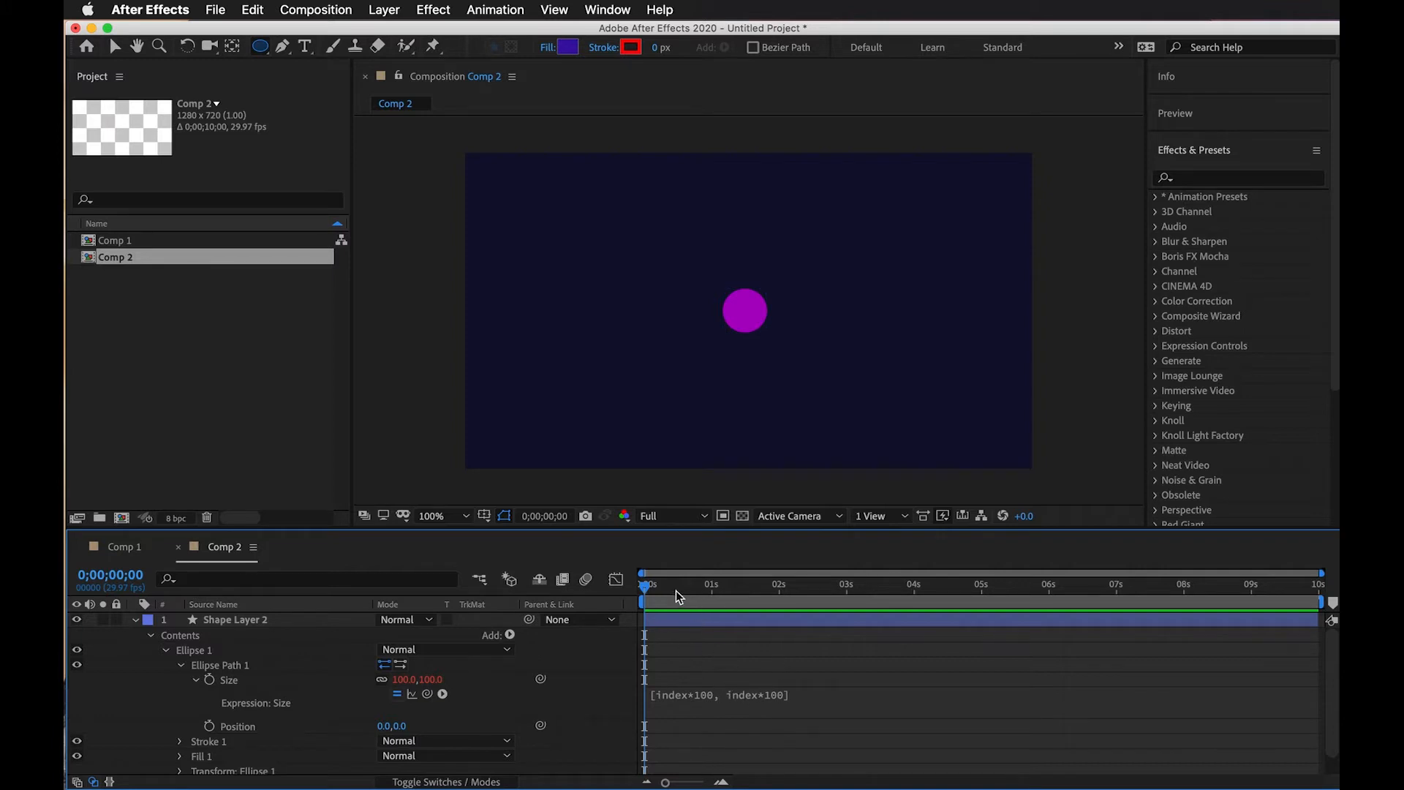
Collapse the properties of Shape Layer 2 and duplicate the layer once.
click(677, 627)
click(254, 628)
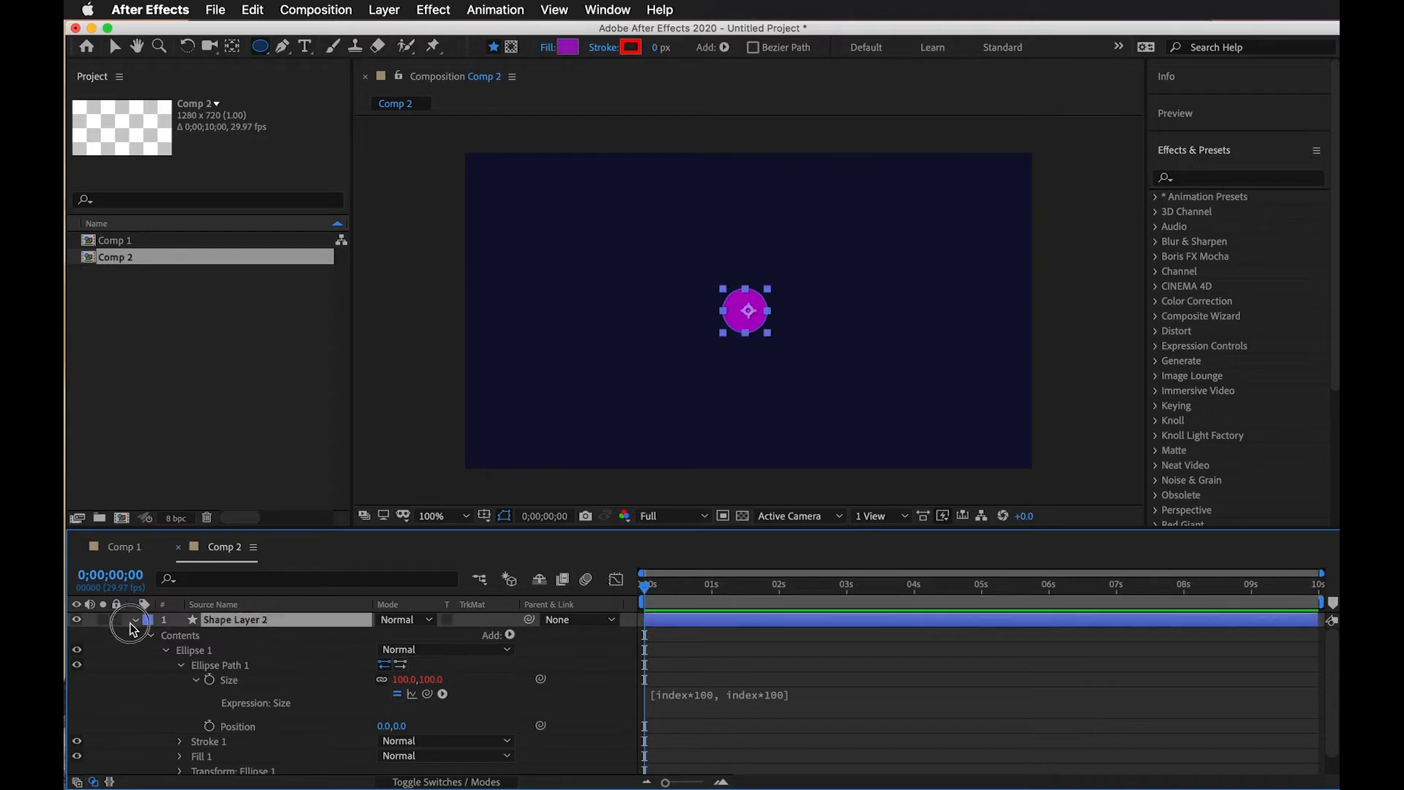
click(135, 619)
key(super+d)
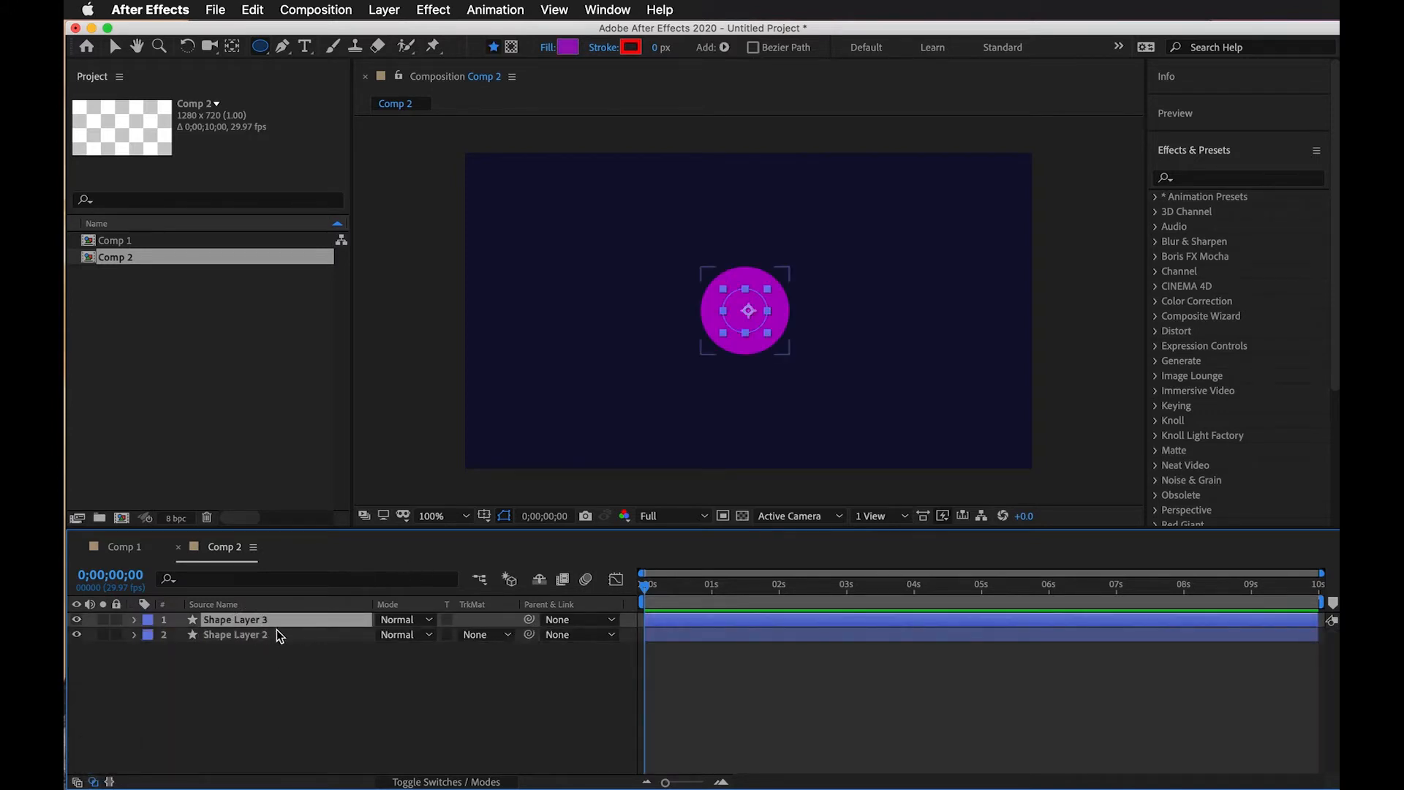
Duplicate the topmost circle layer five more times to stack progressively larger circles.
click(256, 635)
click(256, 624)
key(super+d)
key(super+d)
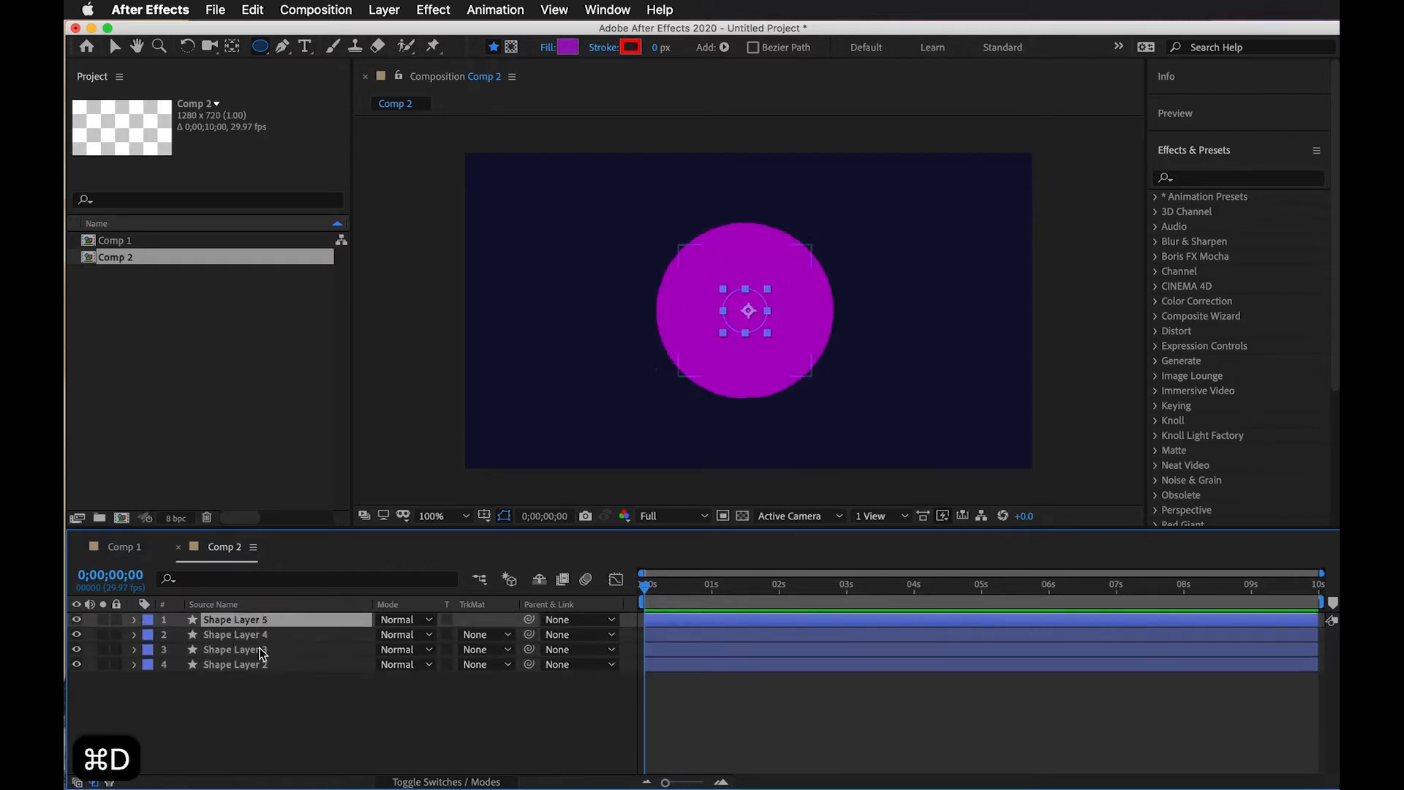
key(super+d)
key(super+d)
key(super+d)
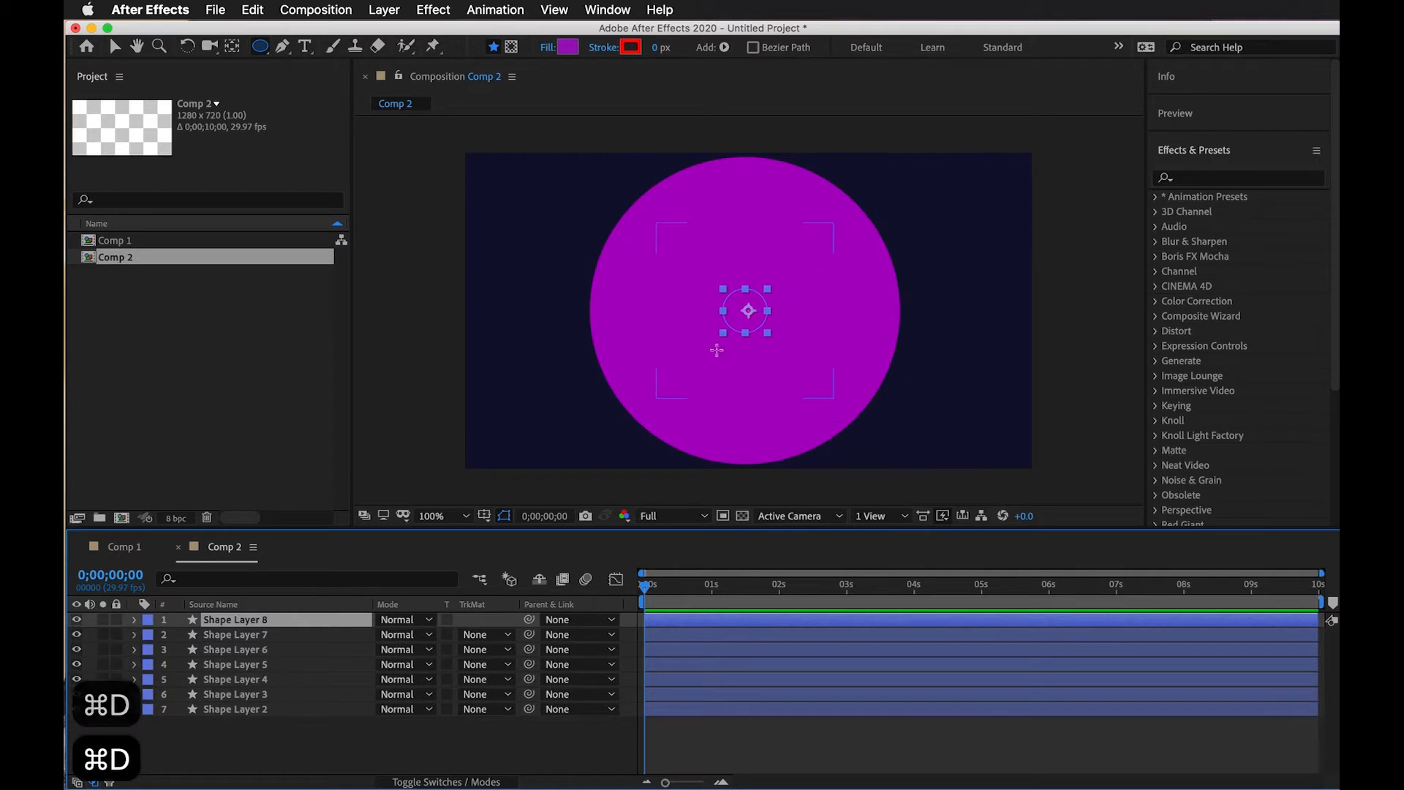
Duplicate the topmost circle layer once more and set the Opacity of all circle layers to 50%.
key(super+d)
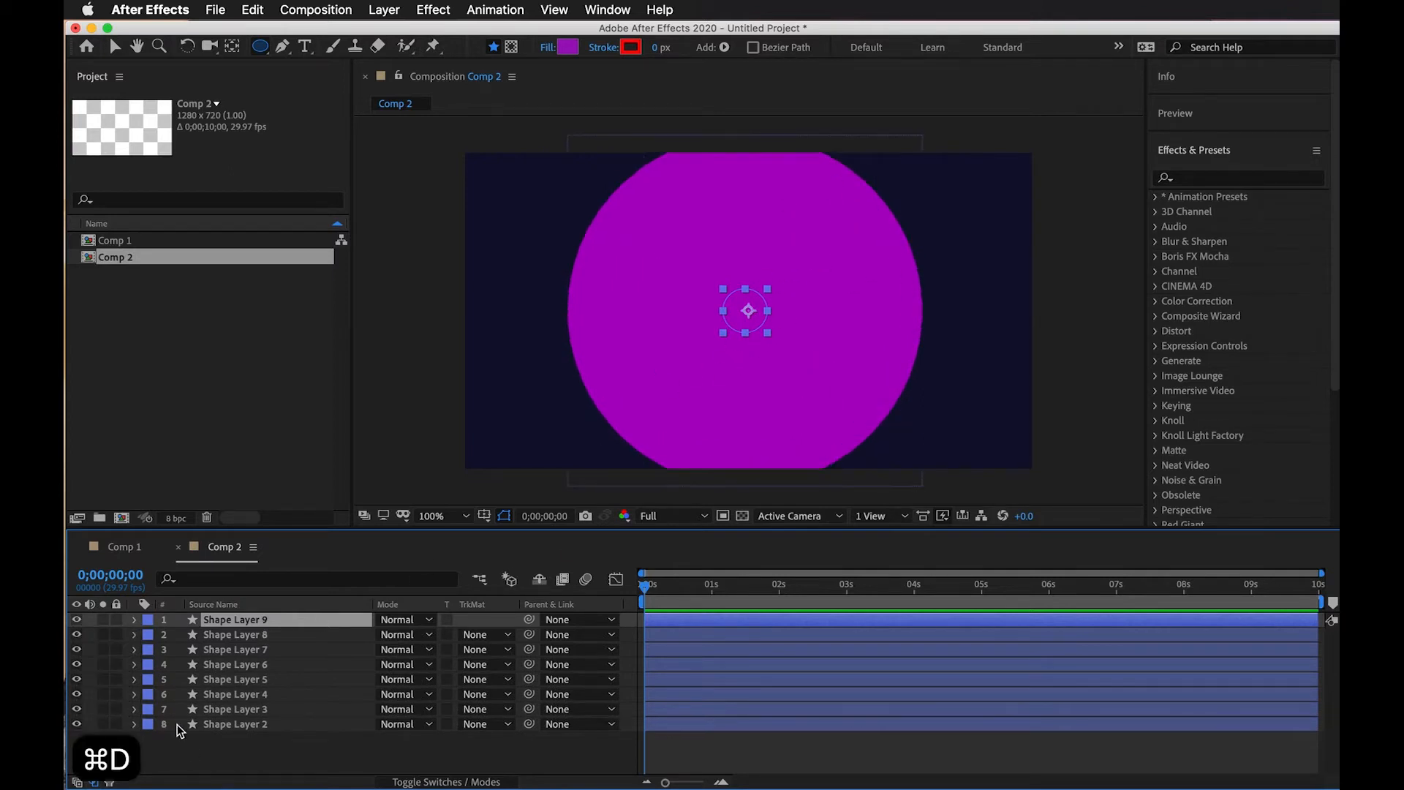
key(super+a)
key(t)
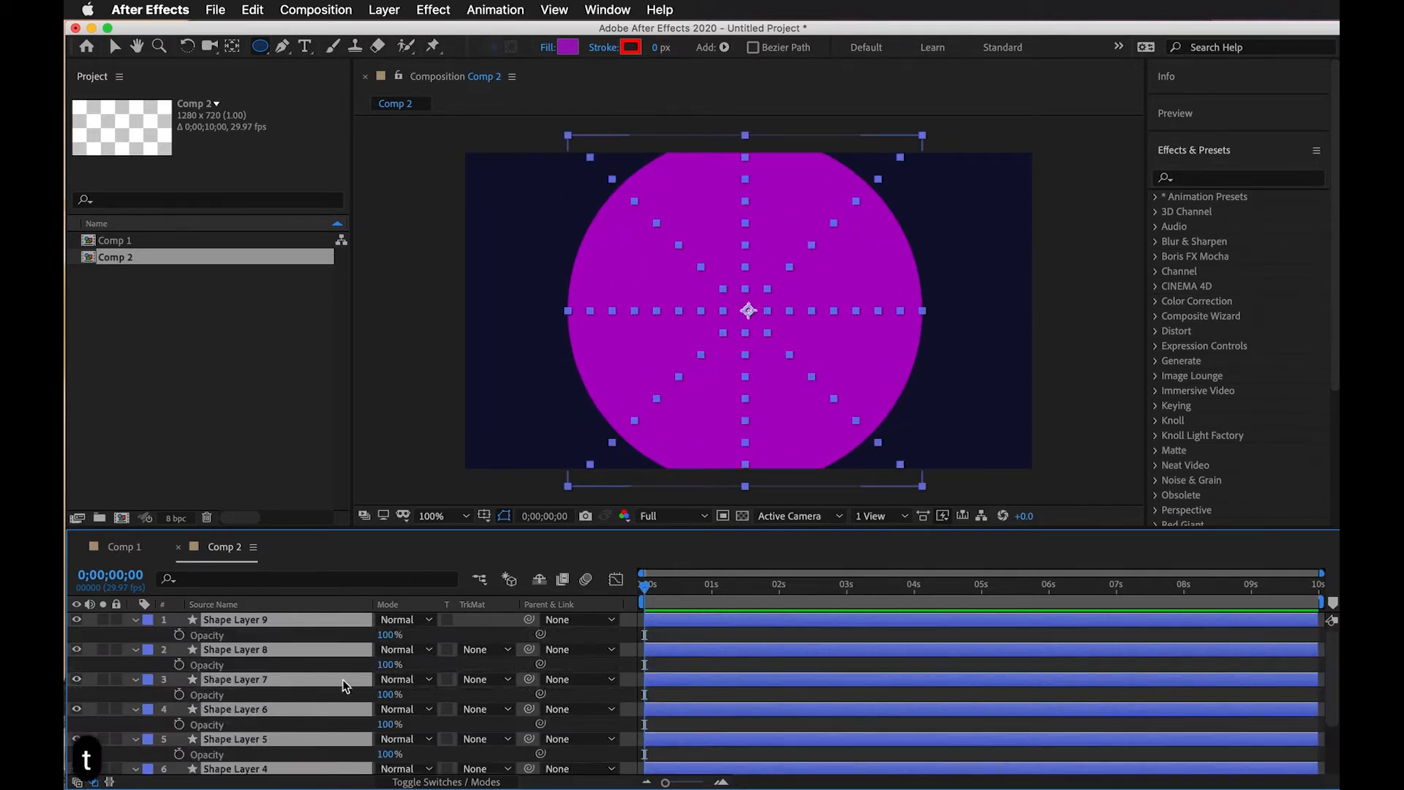
click(389, 635)
text(5)
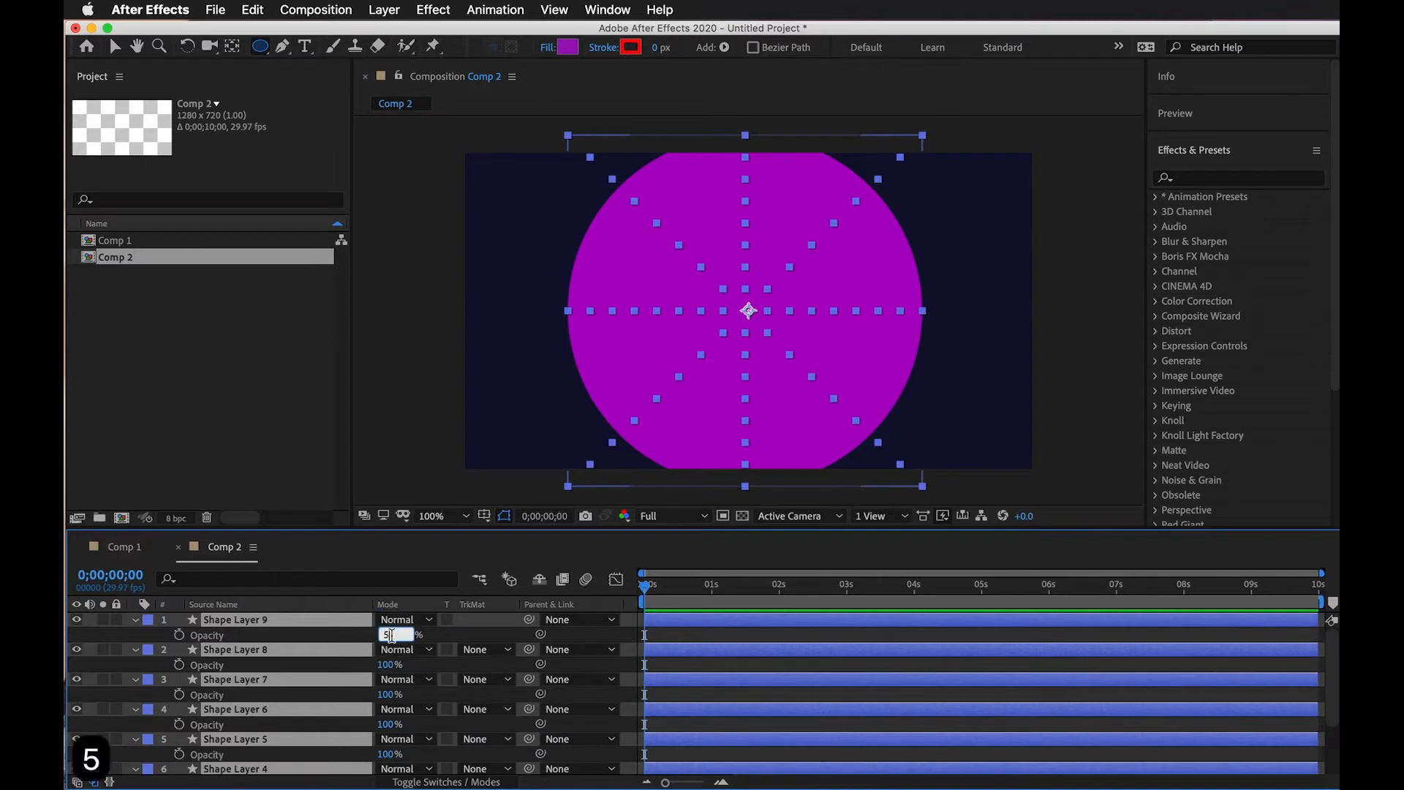
text(0)
click(717, 695)
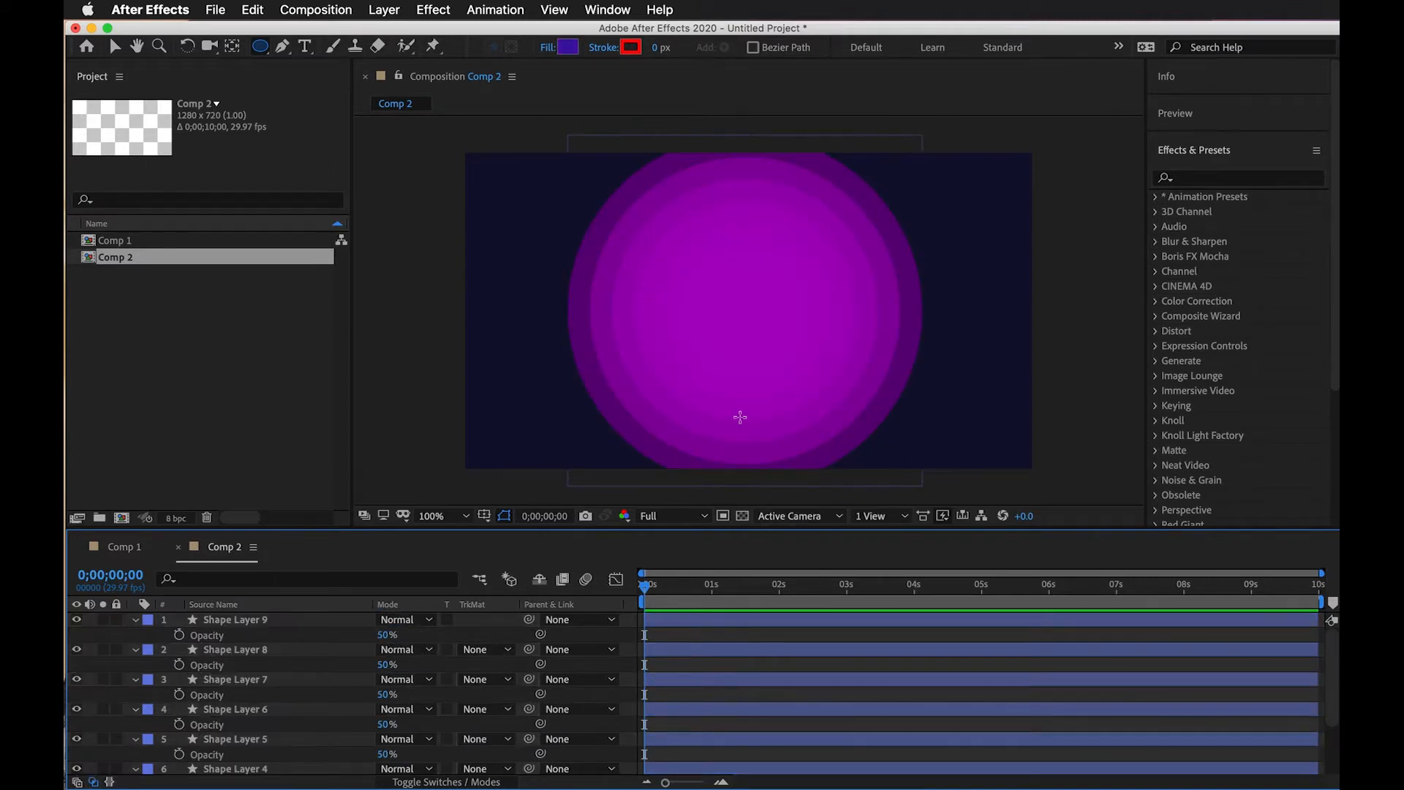
Duplicate Shape Layer 2 six times to add more semi-transparent circles to the stack.
scroll(287, 706, down, 2)
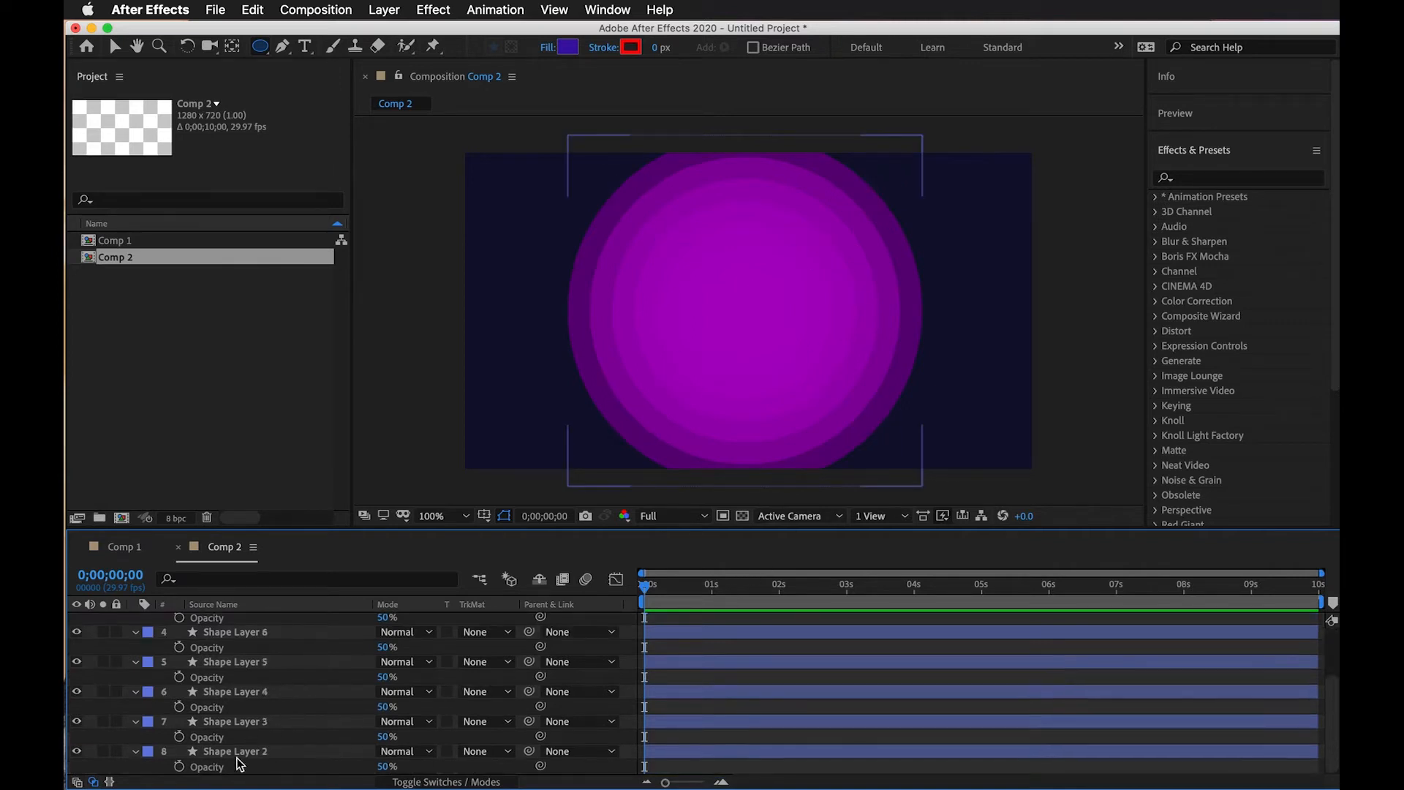
click(241, 760)
key(super+d)
key(super+d)
key(super+d)
key(super+d)
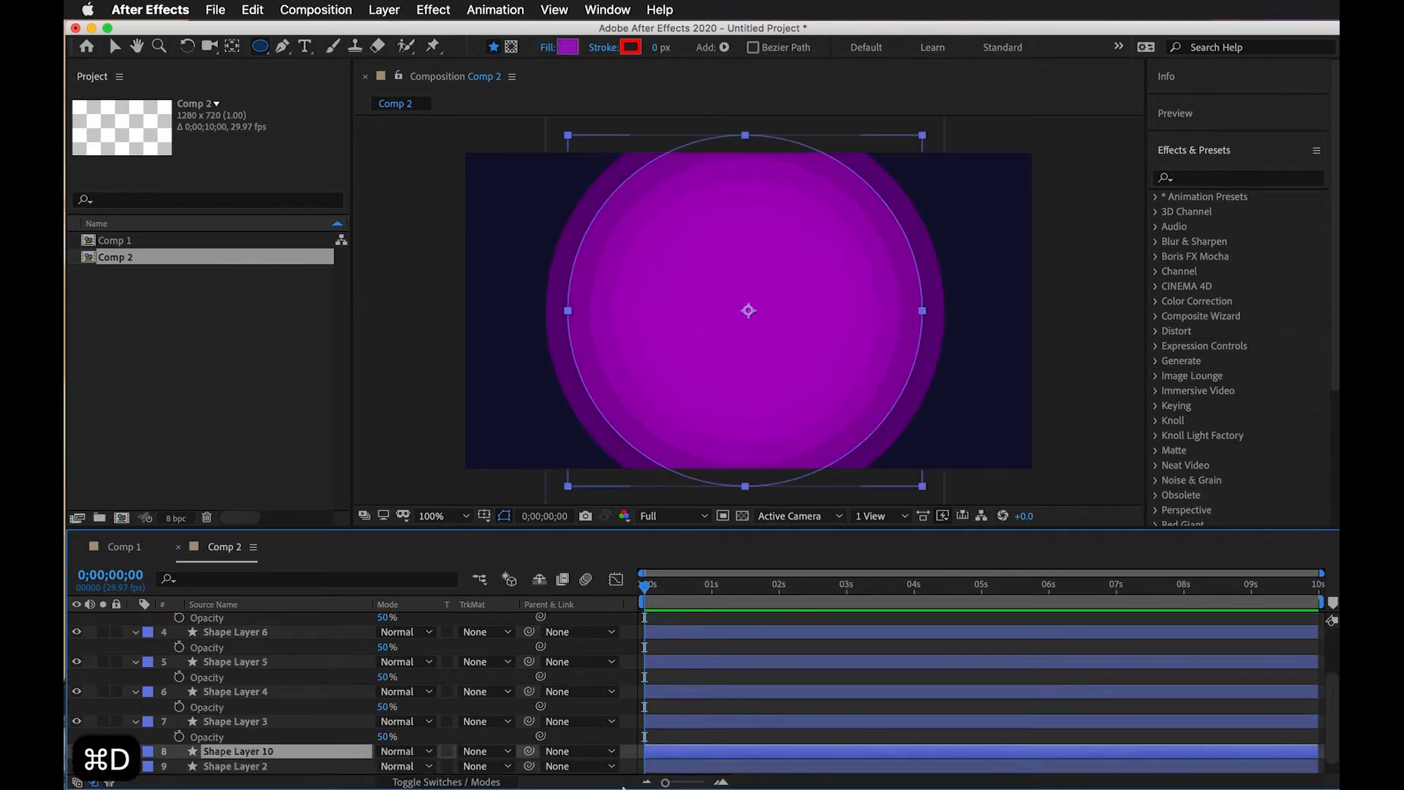
key(super+d)
key(super+d)
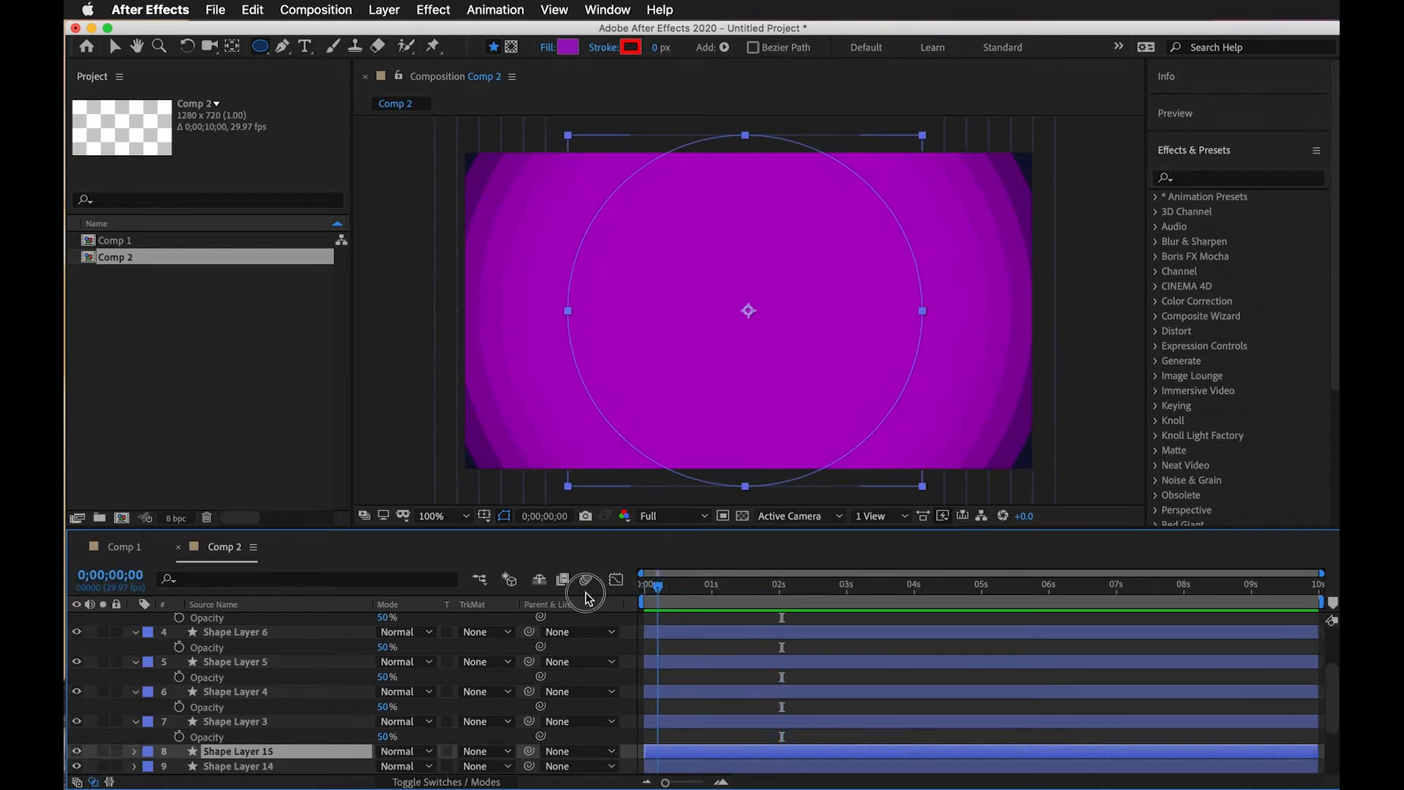
key(period)
key(comma)
key(comma)
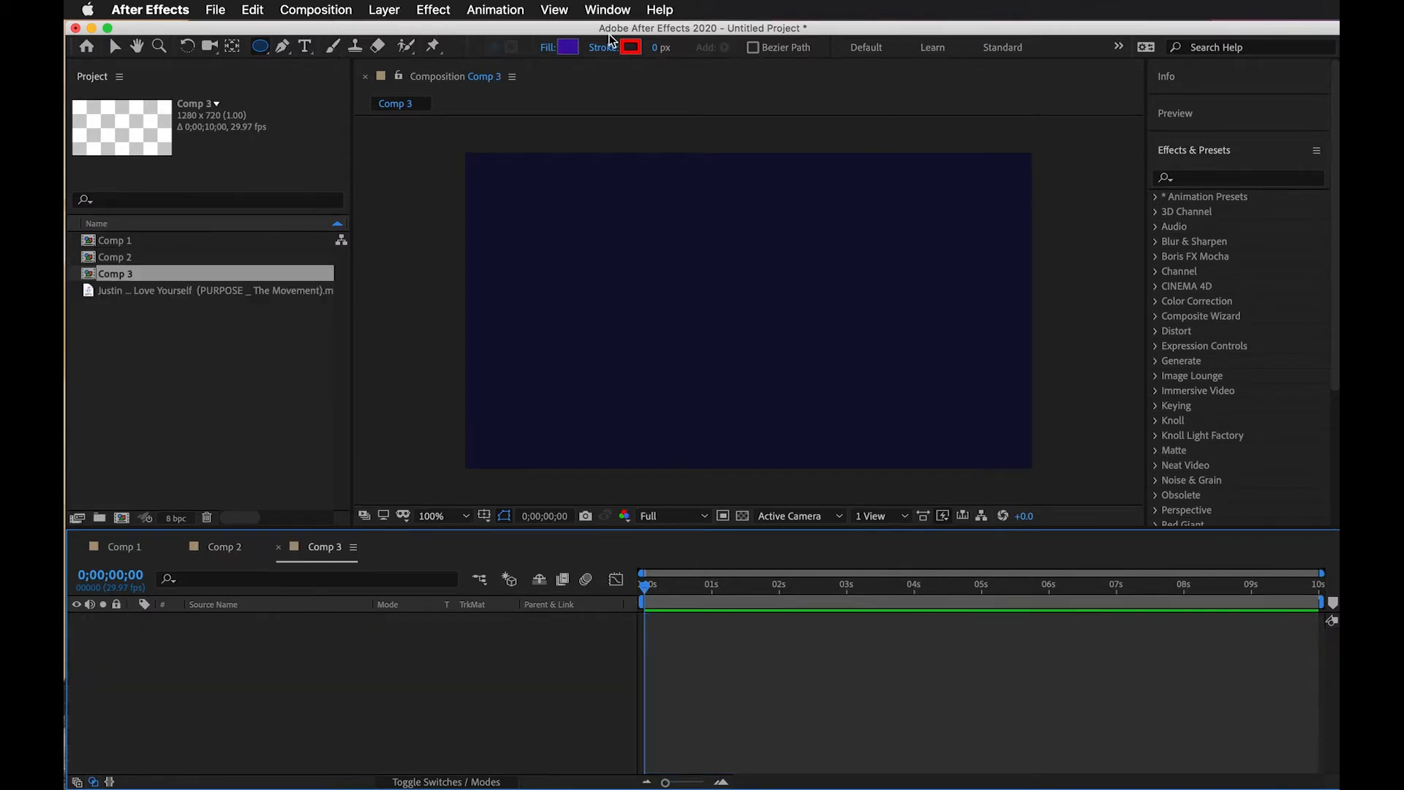
Change the shape fill to orange and draw a circle near the centre of Comp 3.
click(569, 47)
mouse_move(192, 161)
mouse_down()
mouse_move(173, 142)
mouse_move(117, 170)
mouse_move(98, 161)
mouse_up()
click(503, 139)
drag(700, 278, 795, 374)
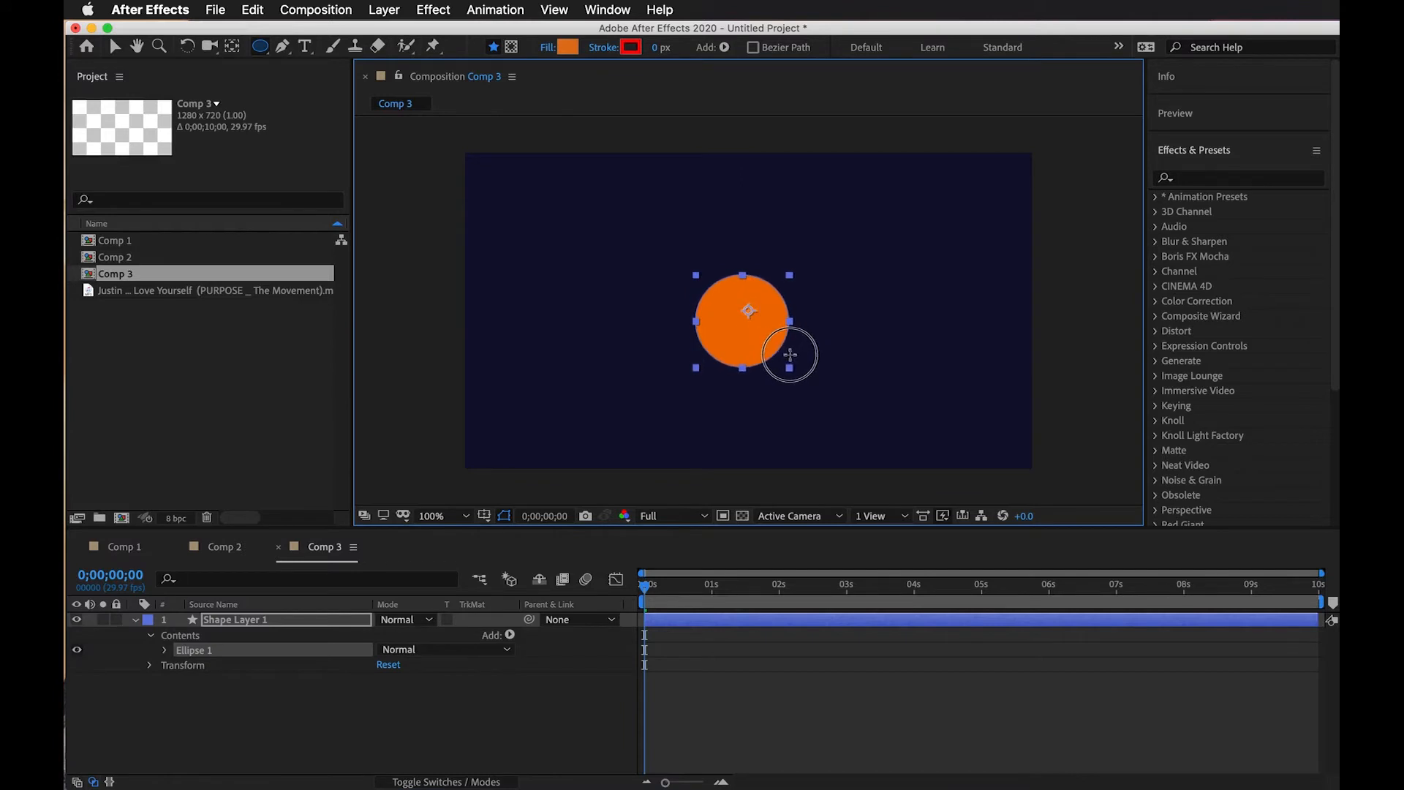
click(775, 644)
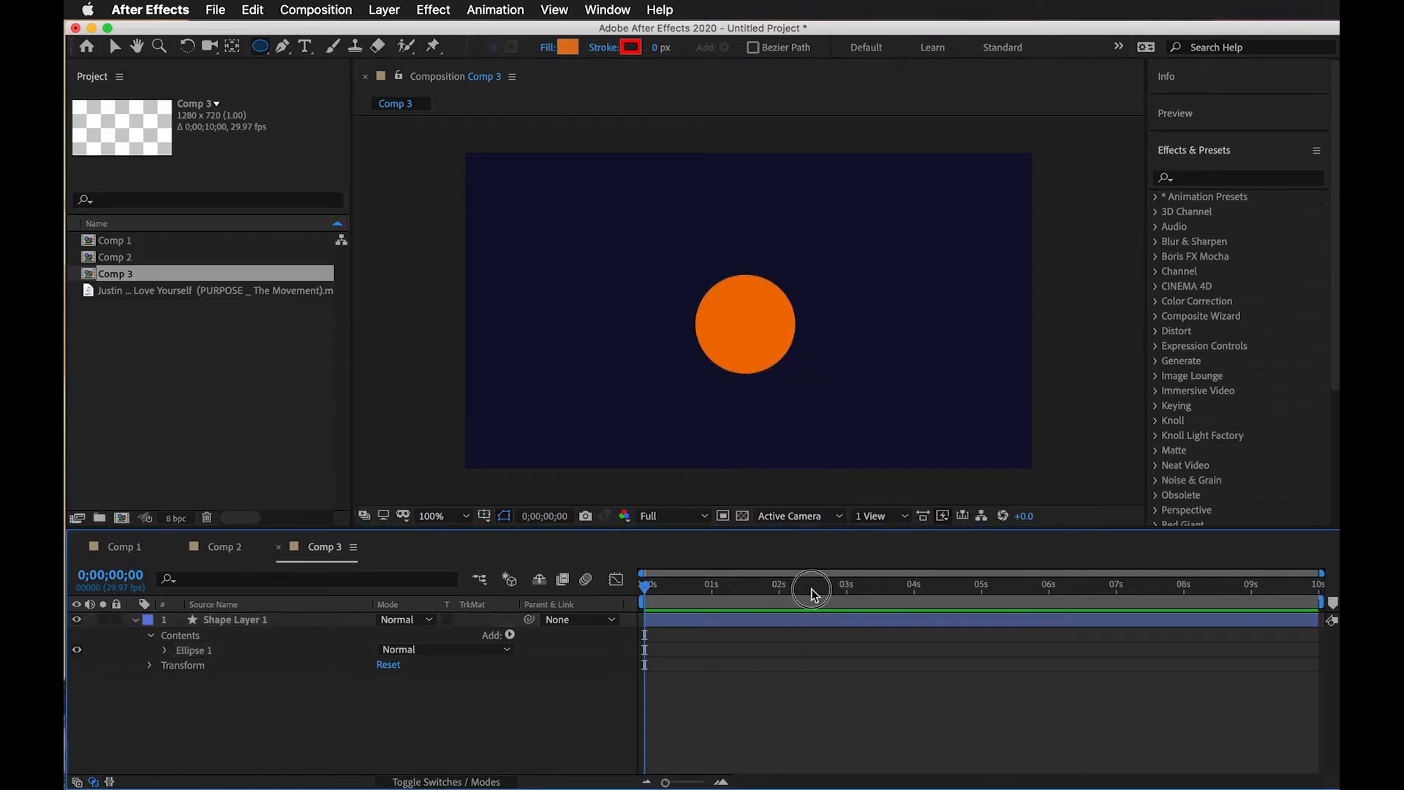
Add the expression wiggle(1, 50) to the Position of the orange circle's layer.
click(241, 623)
key(p)
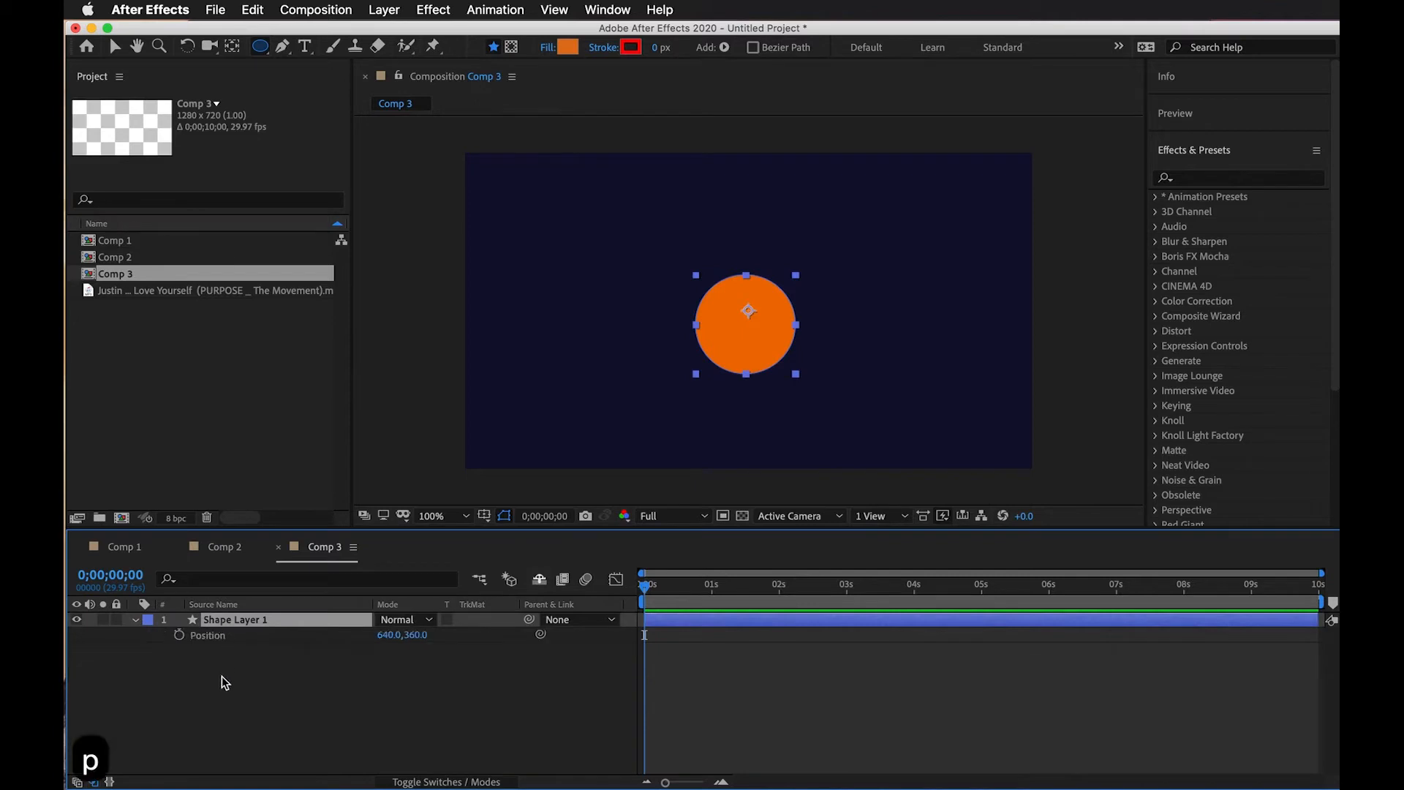
alt+click(179, 635)
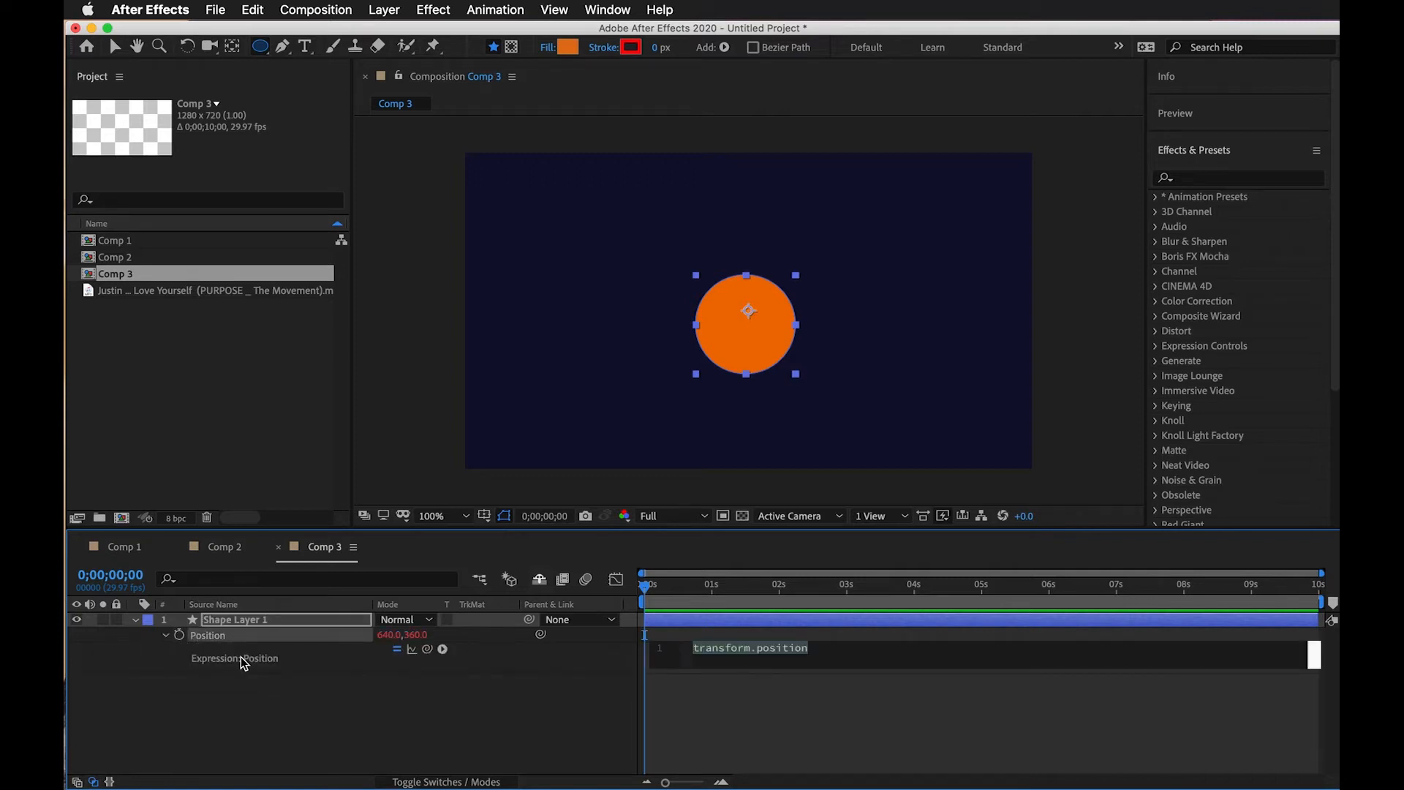
text(wig)
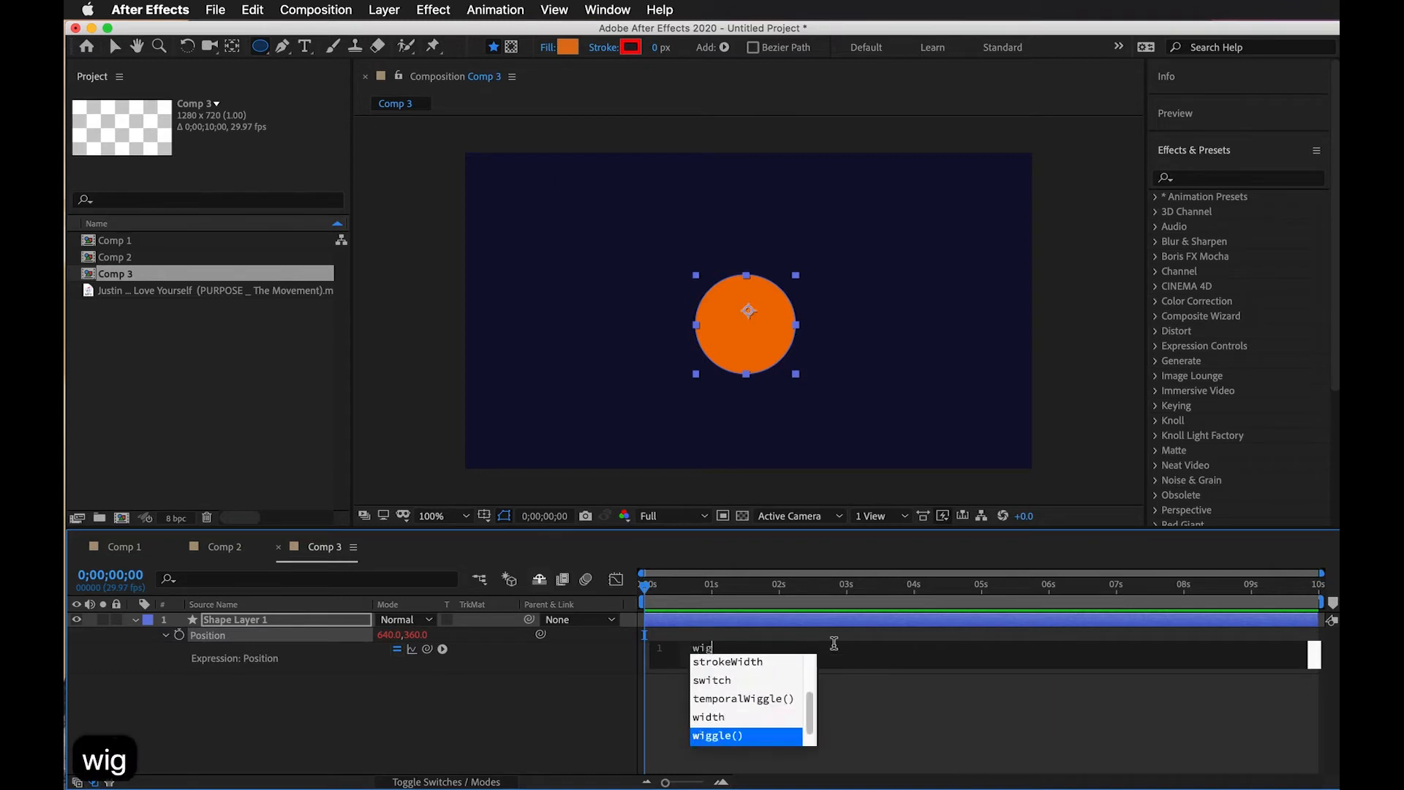
text(gle()
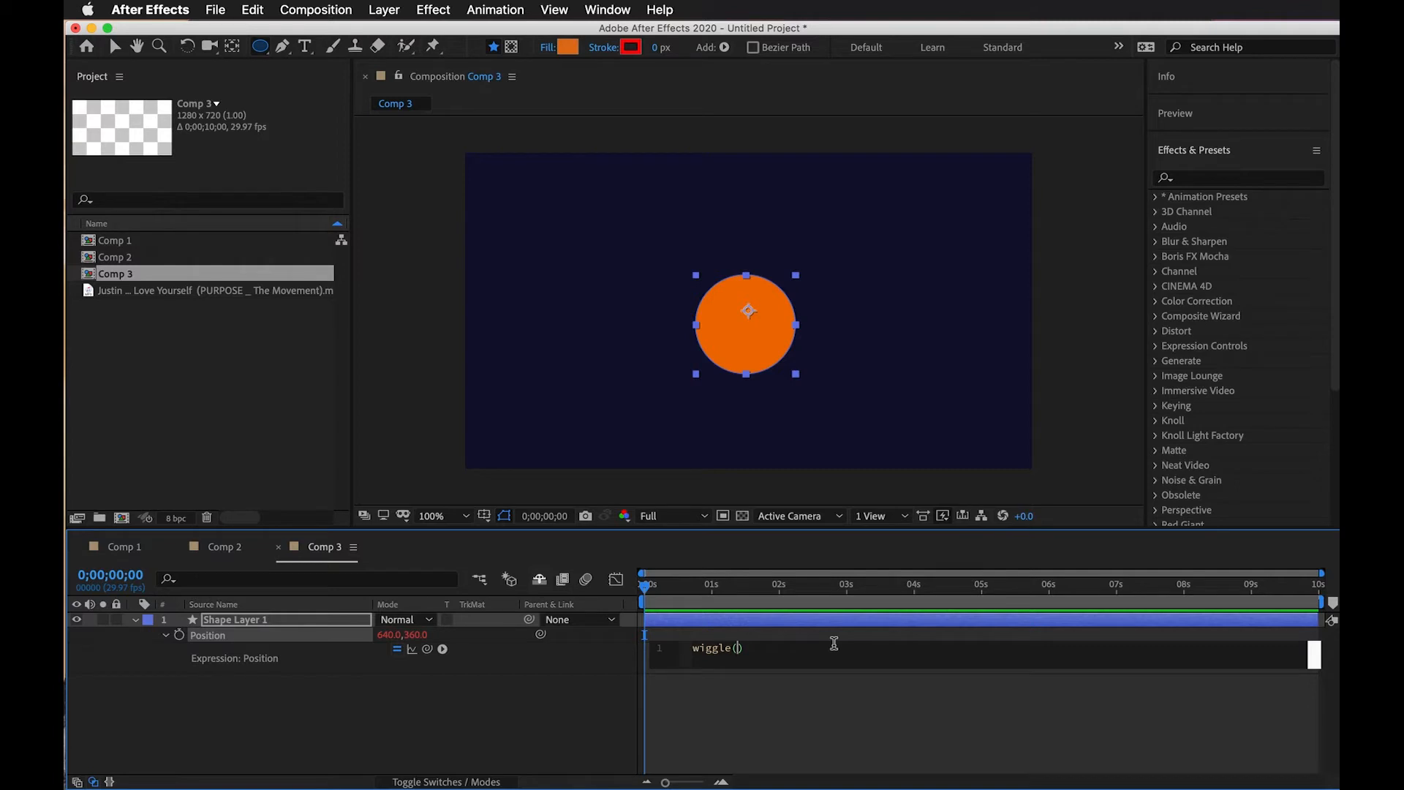
text(1, 50)
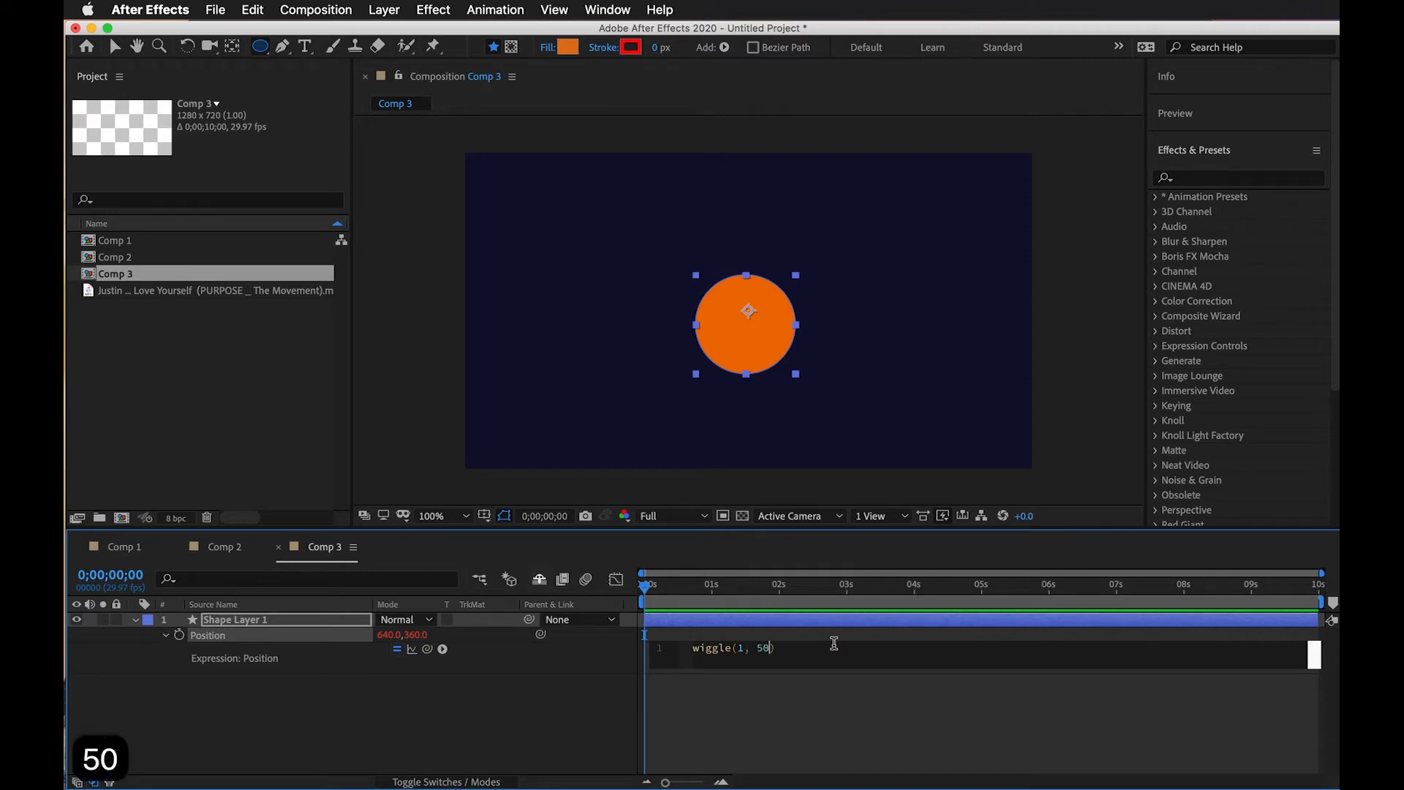
click(819, 692)
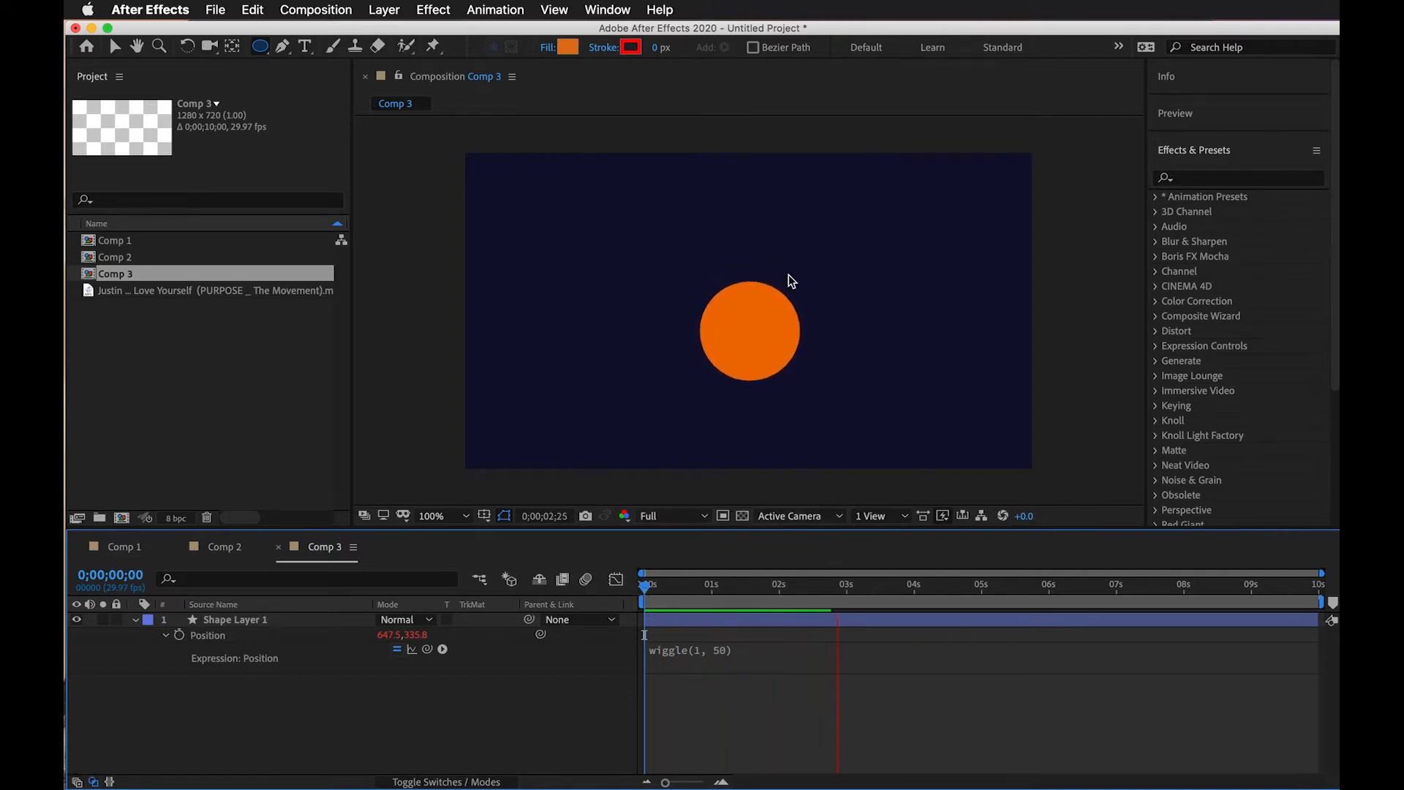
Change the Position expression to wiggle(10, 50) and preview the faster motion from the start.
click(699, 651)
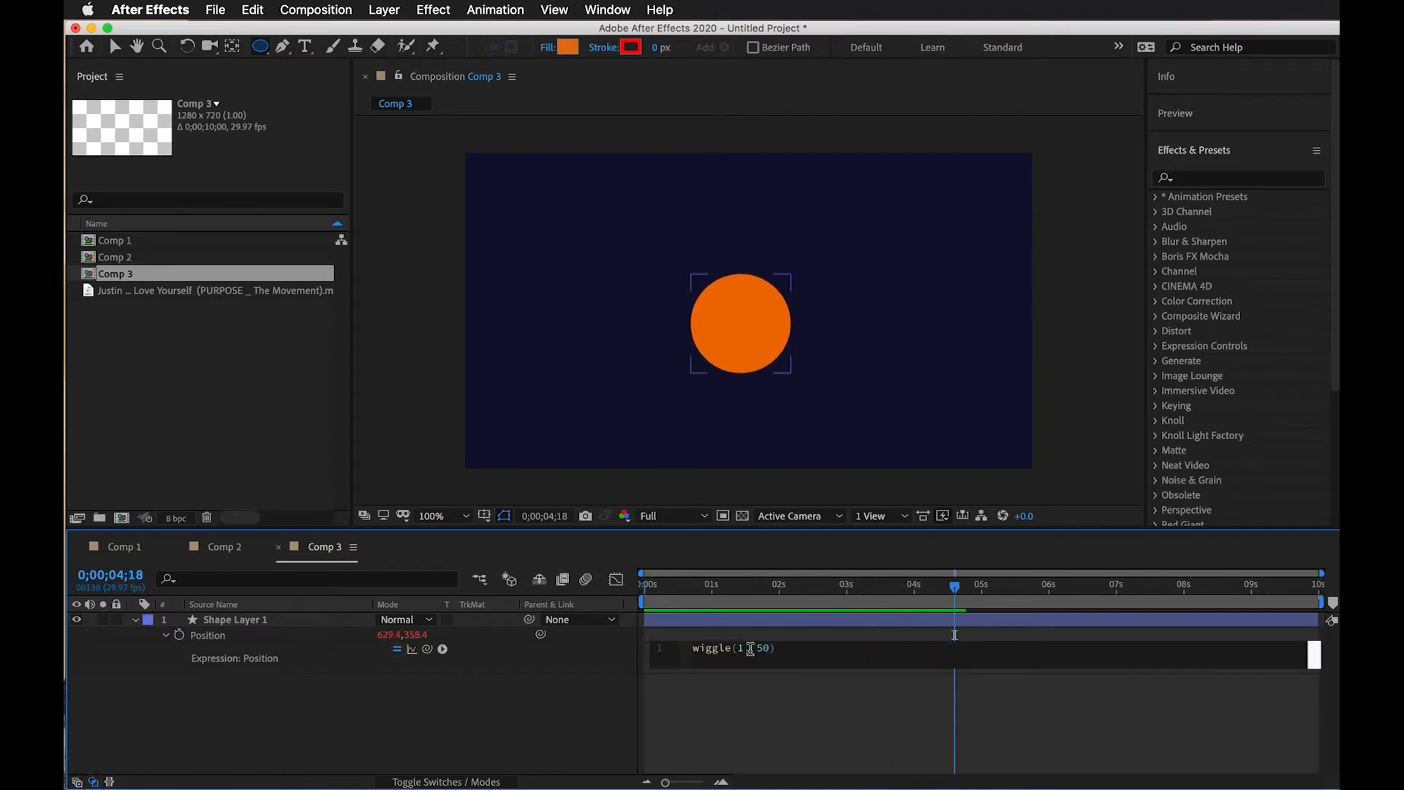
key(BackSpace)
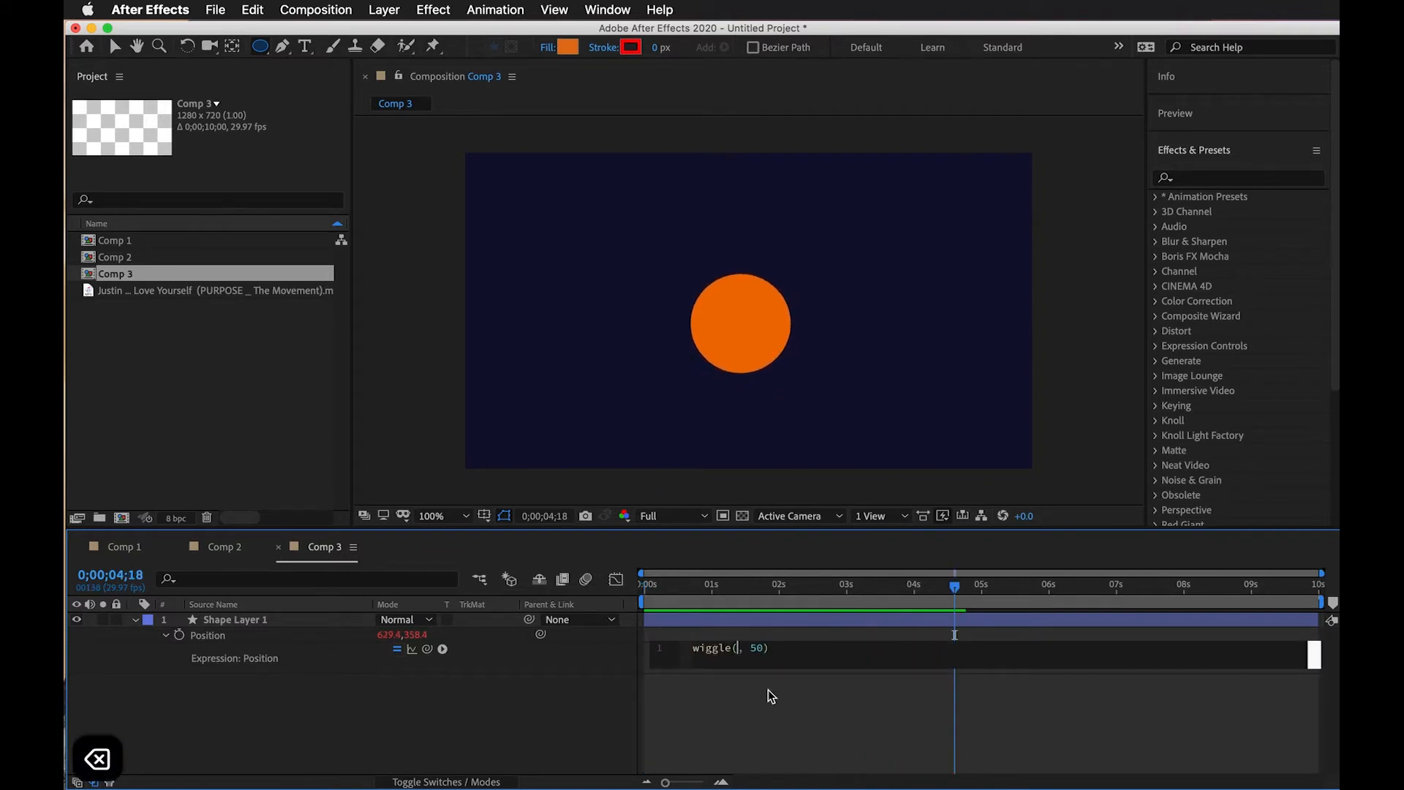
text(10)
click(747, 625)
drag(736, 590, 644, 595)
key(space)
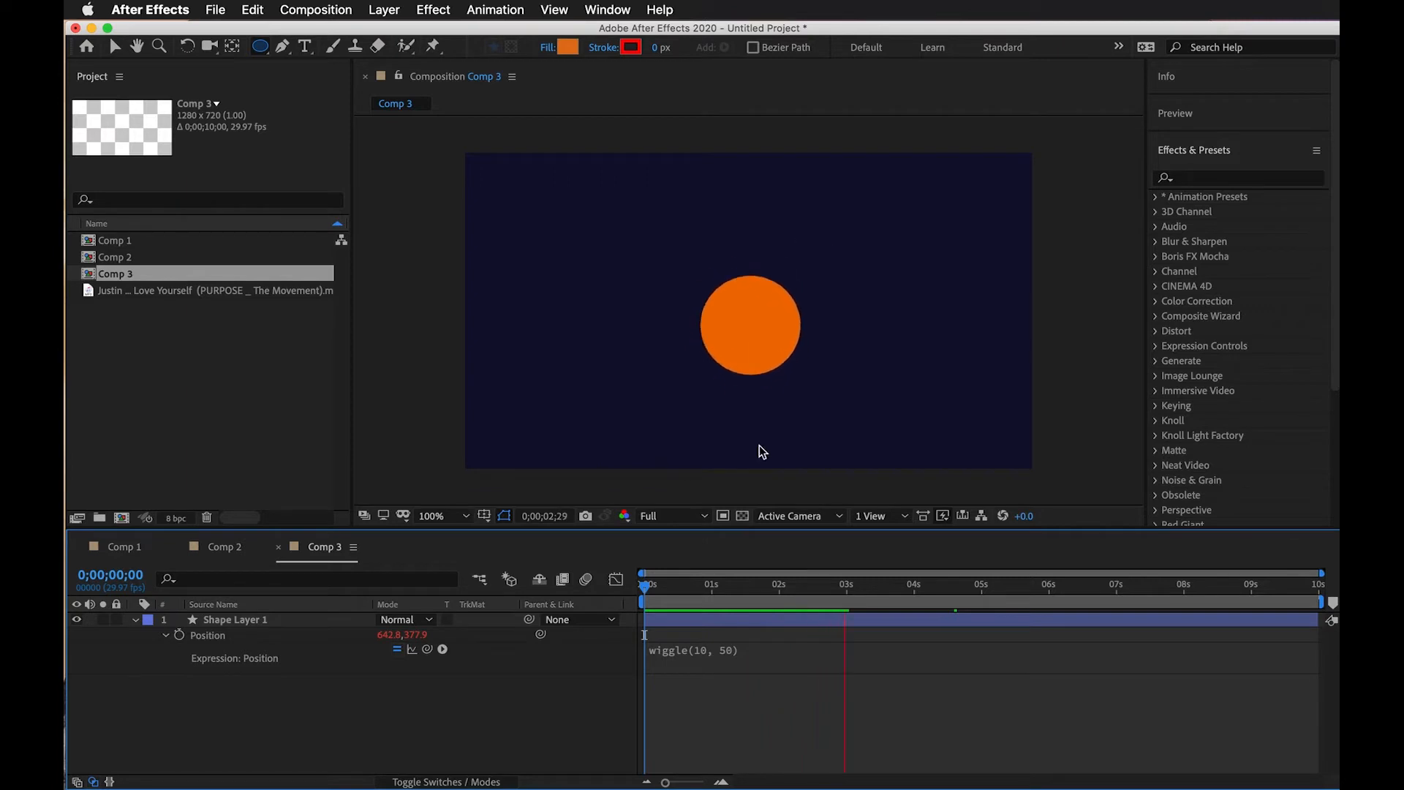
drag(774, 591, 598, 594)
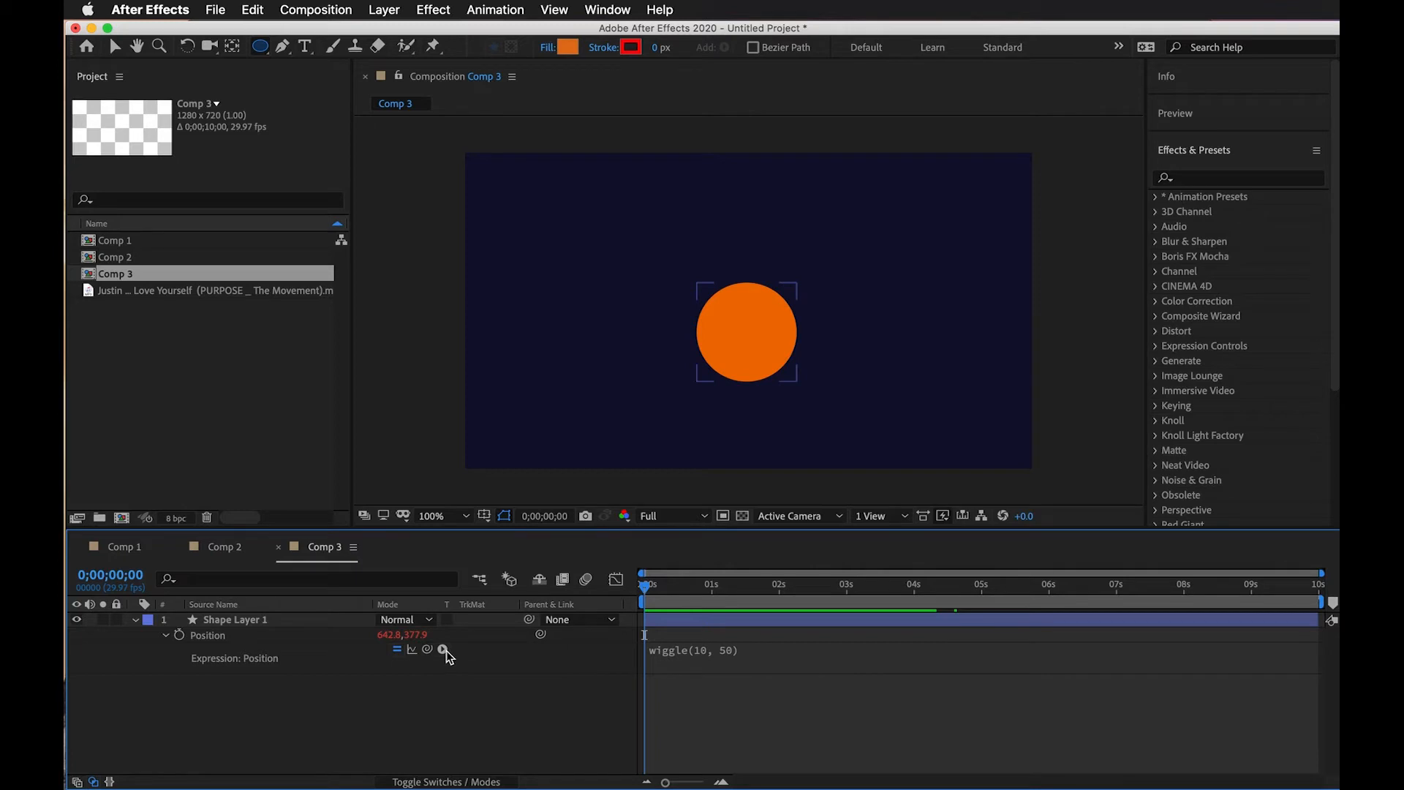
Browse the expression language categories available for the Position expression, from Text through Path Property, Layer and JavaScript Math to Interpolation.
click(444, 650)
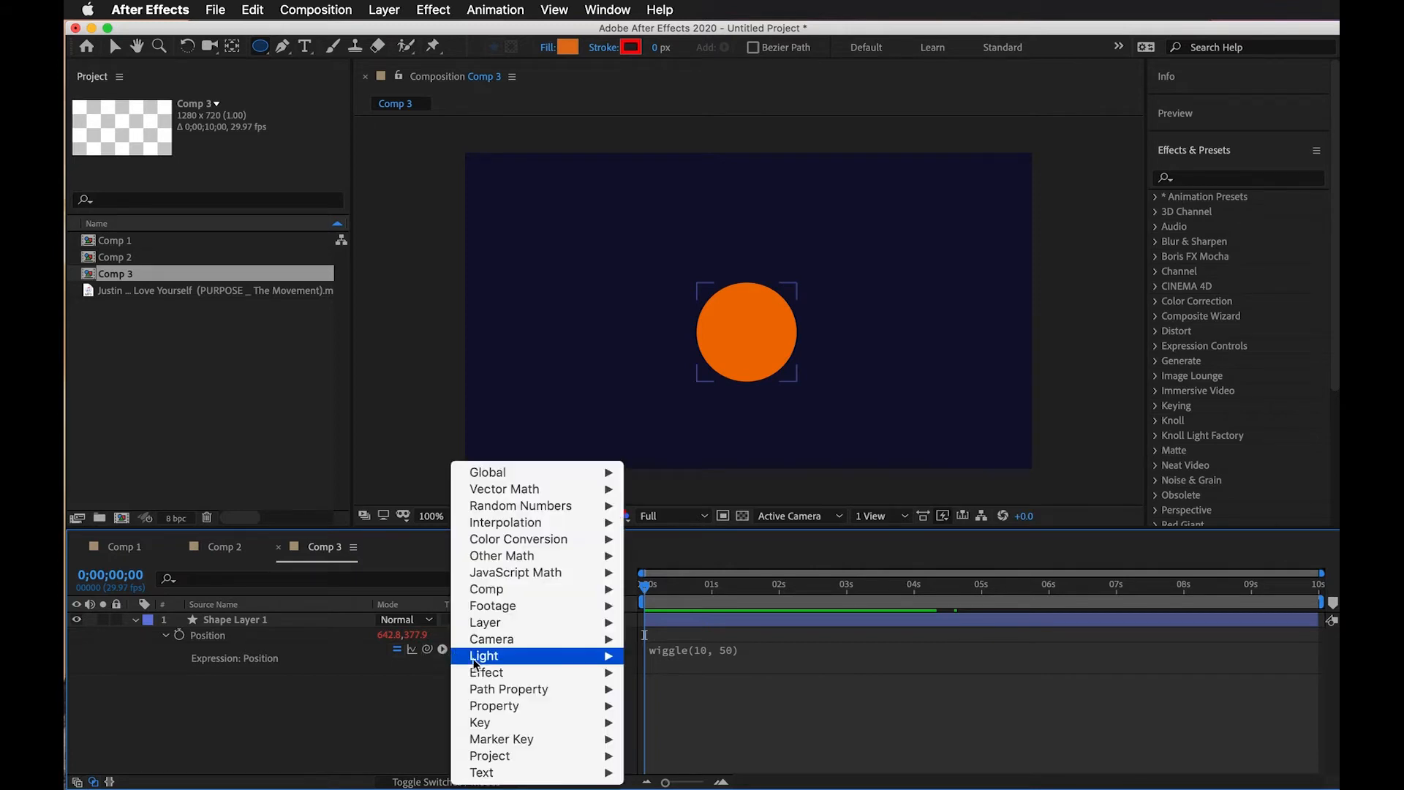
mouse_move(517, 776)
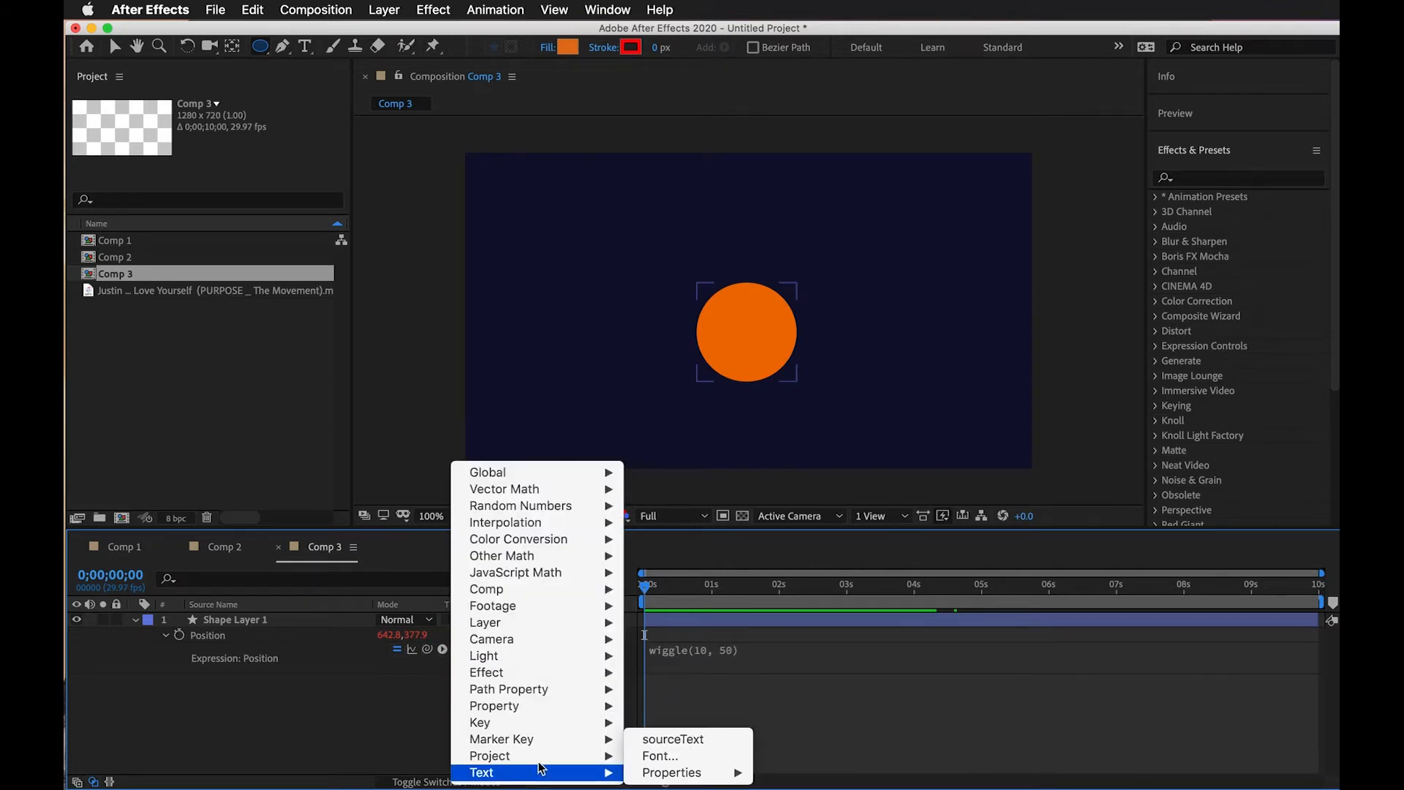
mouse_move(558, 724)
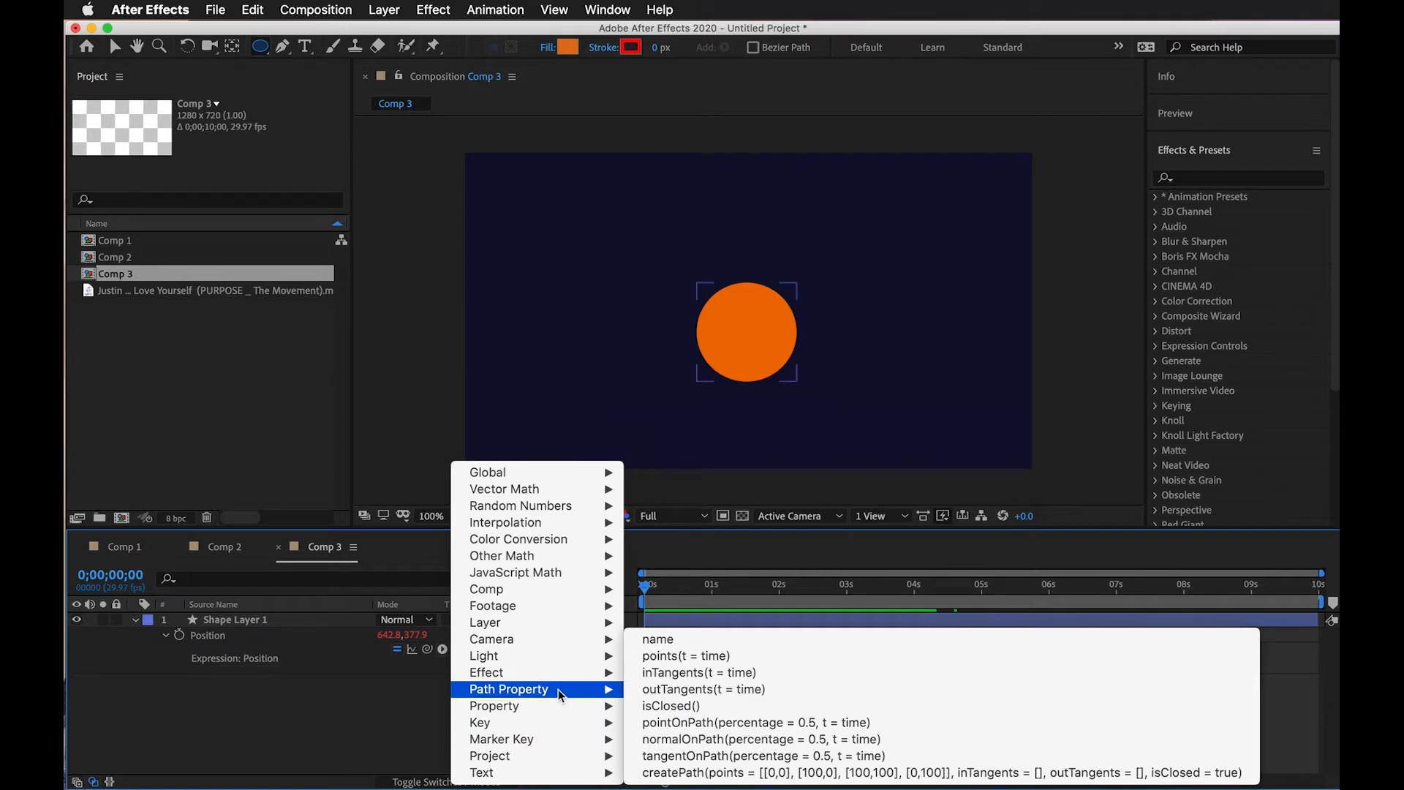
mouse_move(560, 679)
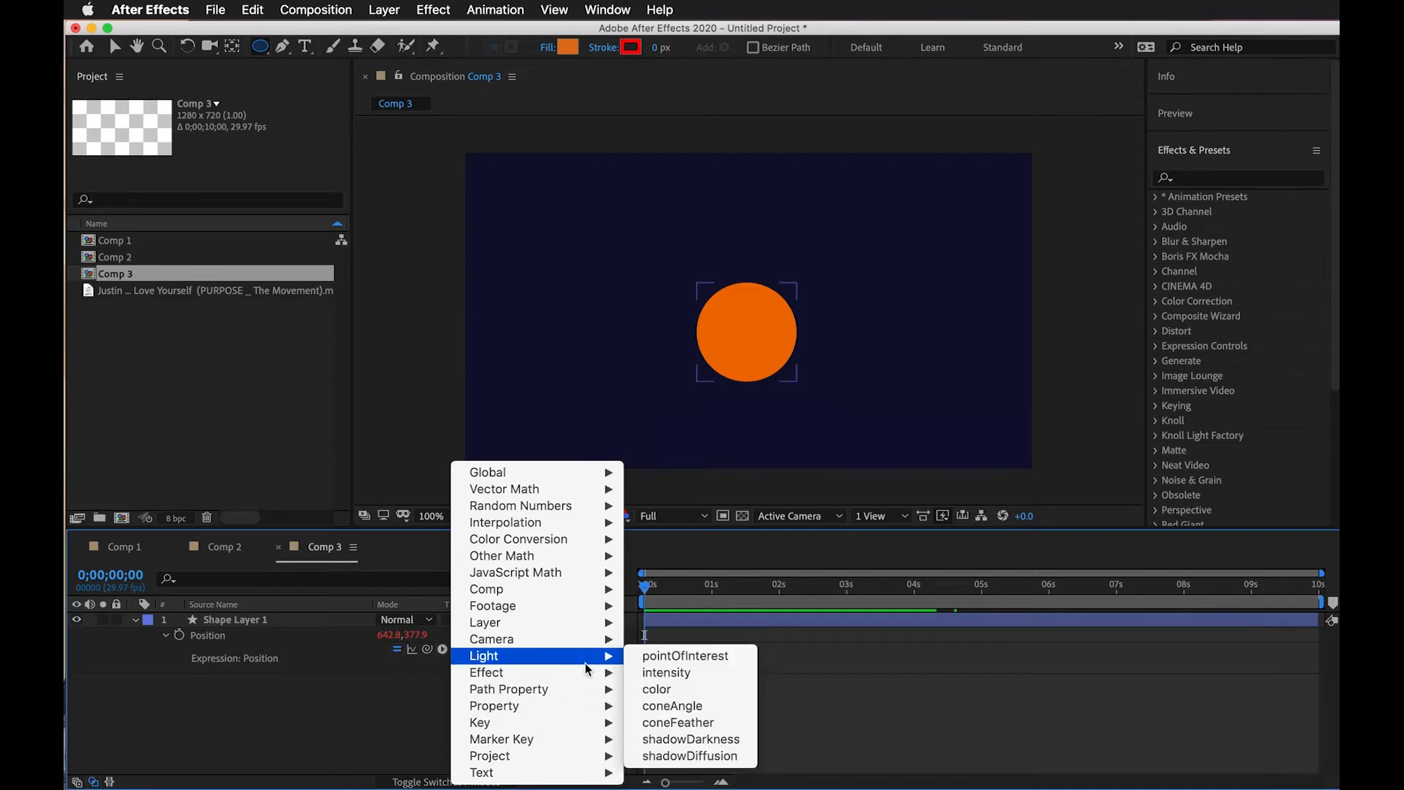
mouse_move(585, 639)
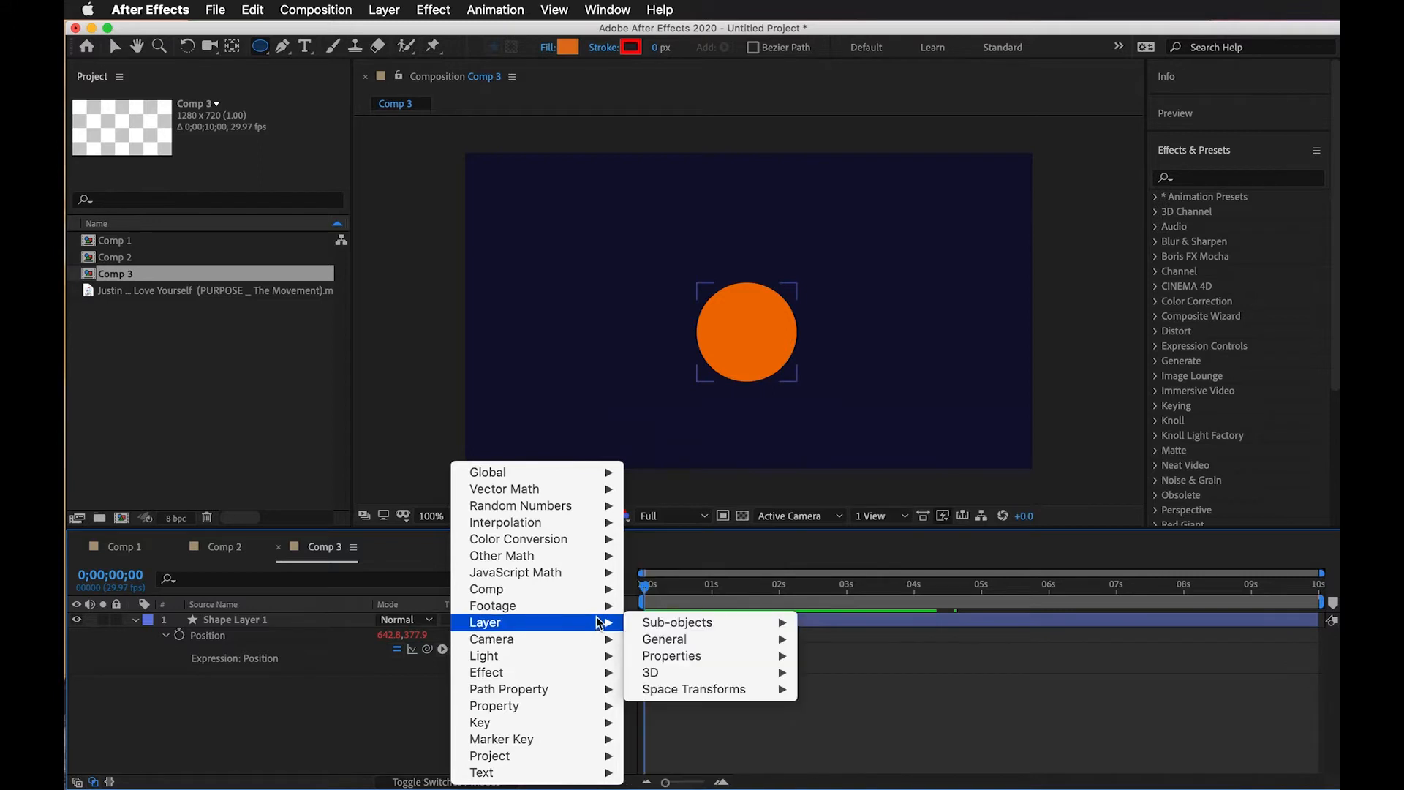
mouse_move(597, 596)
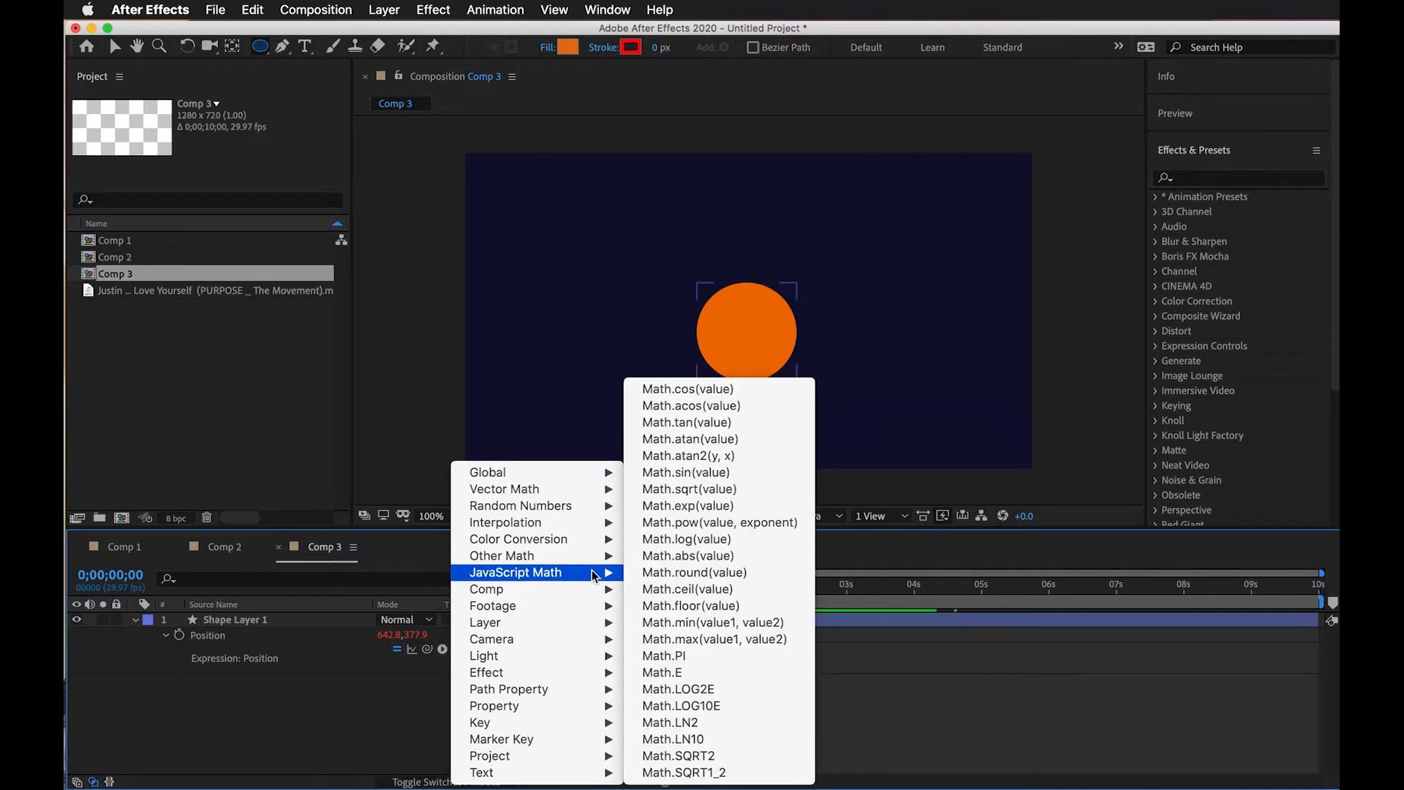
mouse_move(597, 525)
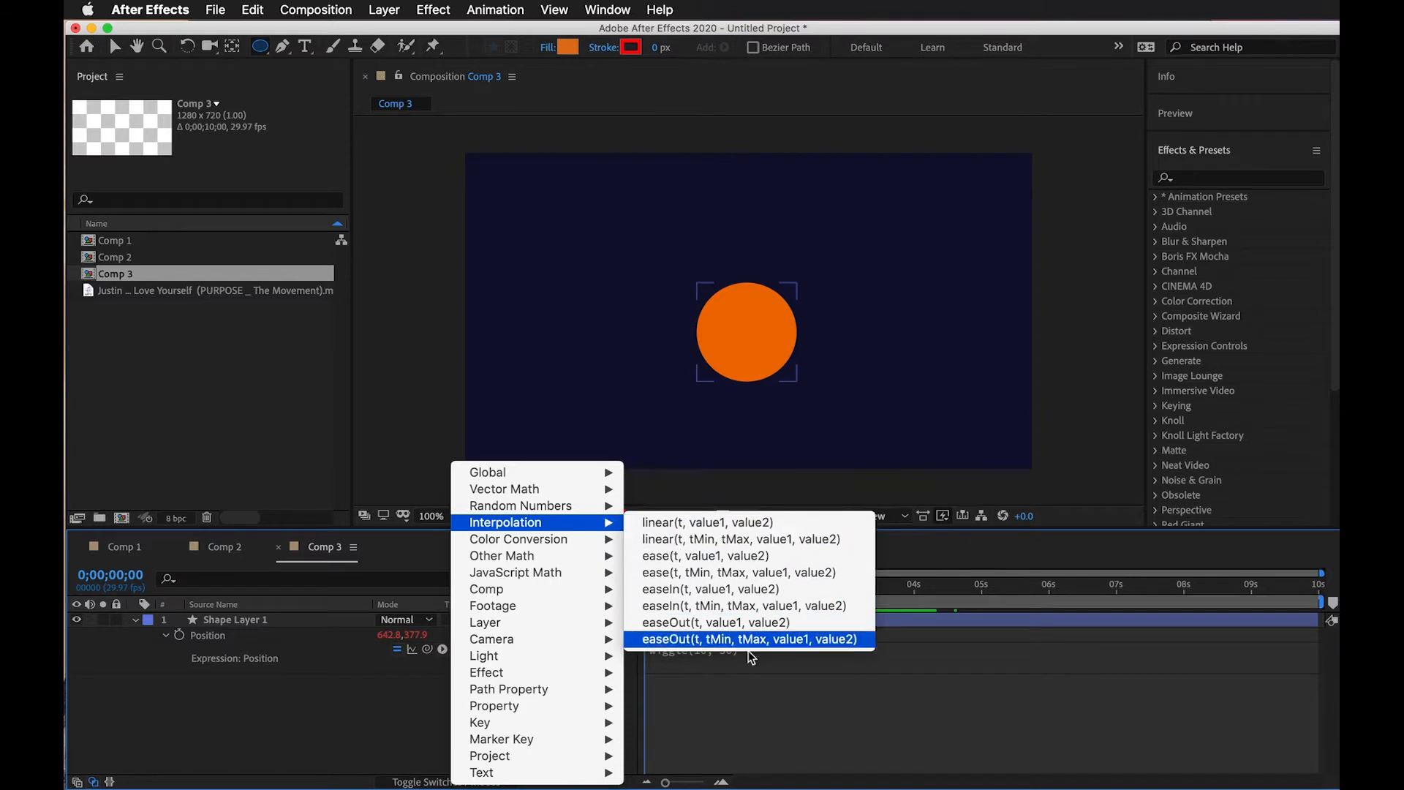
click(797, 745)
Play the wiggle animation from the start and scrub through the timeline to examine the circle's movement.
drag(662, 582, 555, 602)
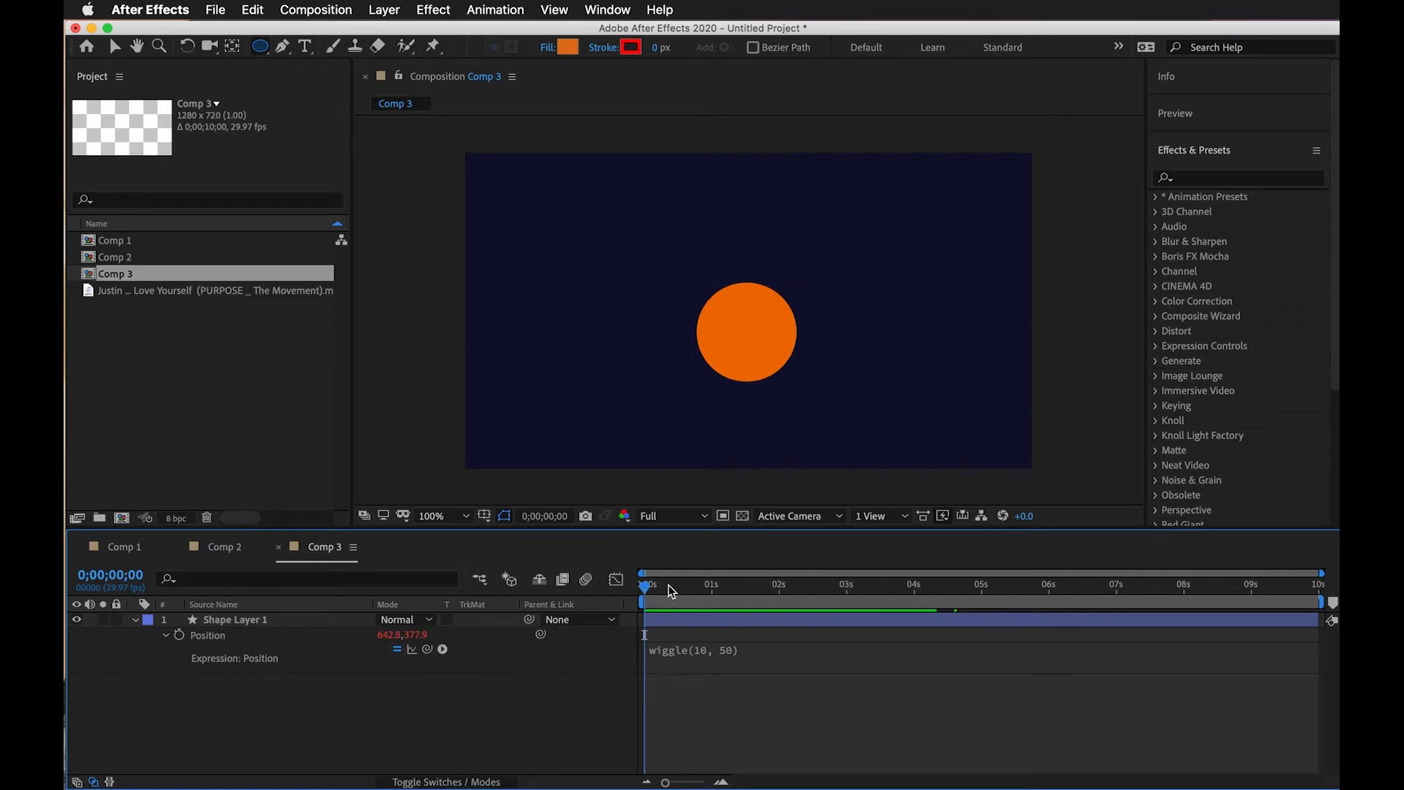
key(space)
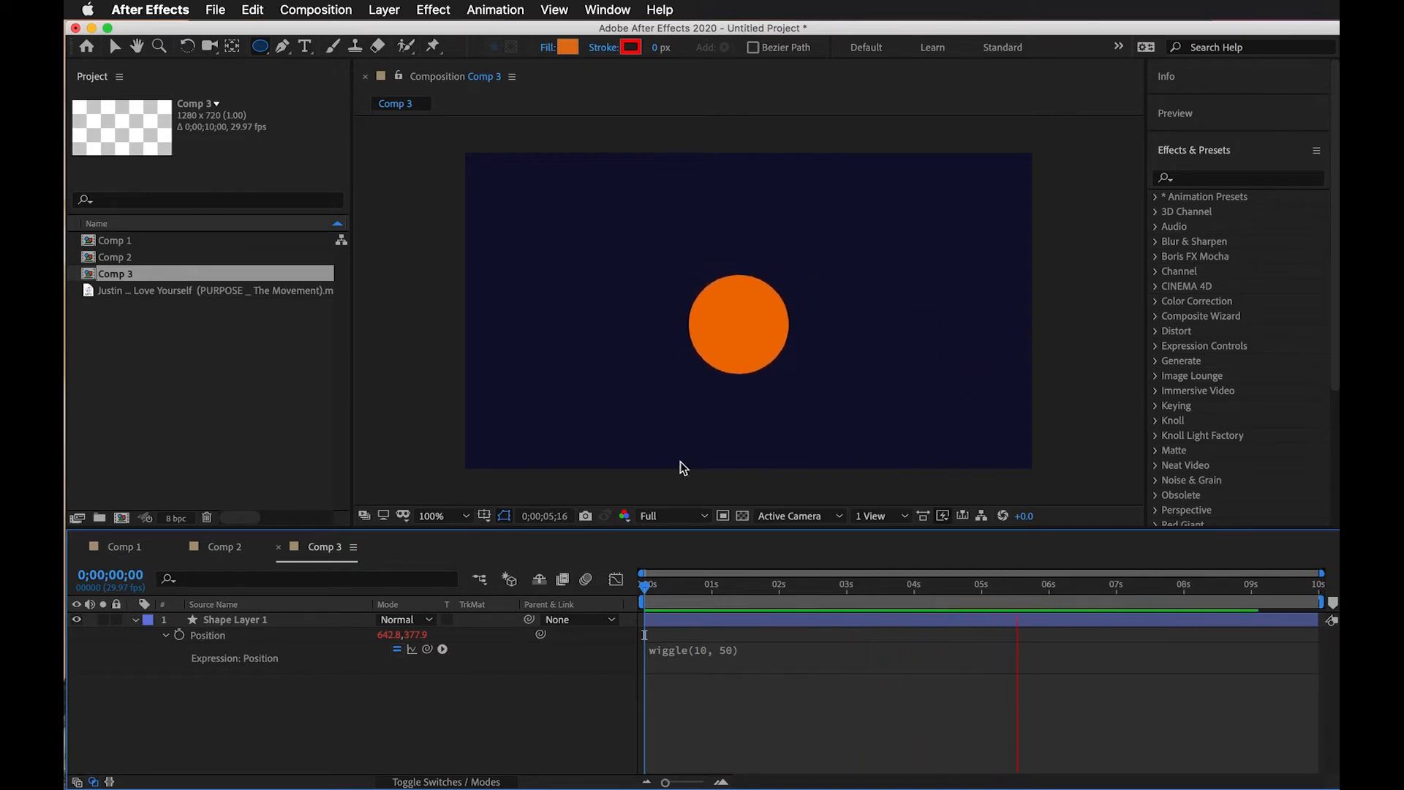
click(727, 646)
click(820, 687)
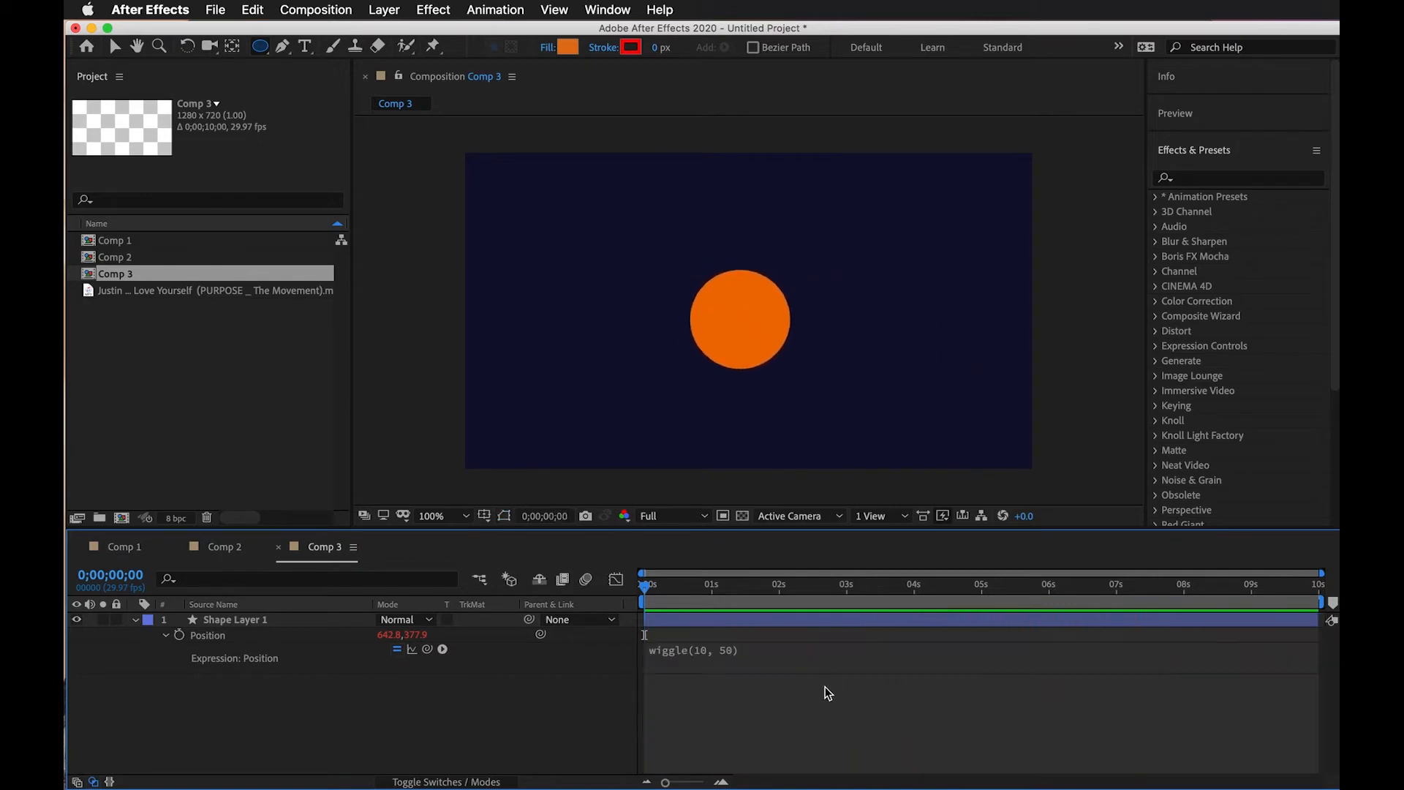
click(917, 589)
drag(920, 593, 950, 591)
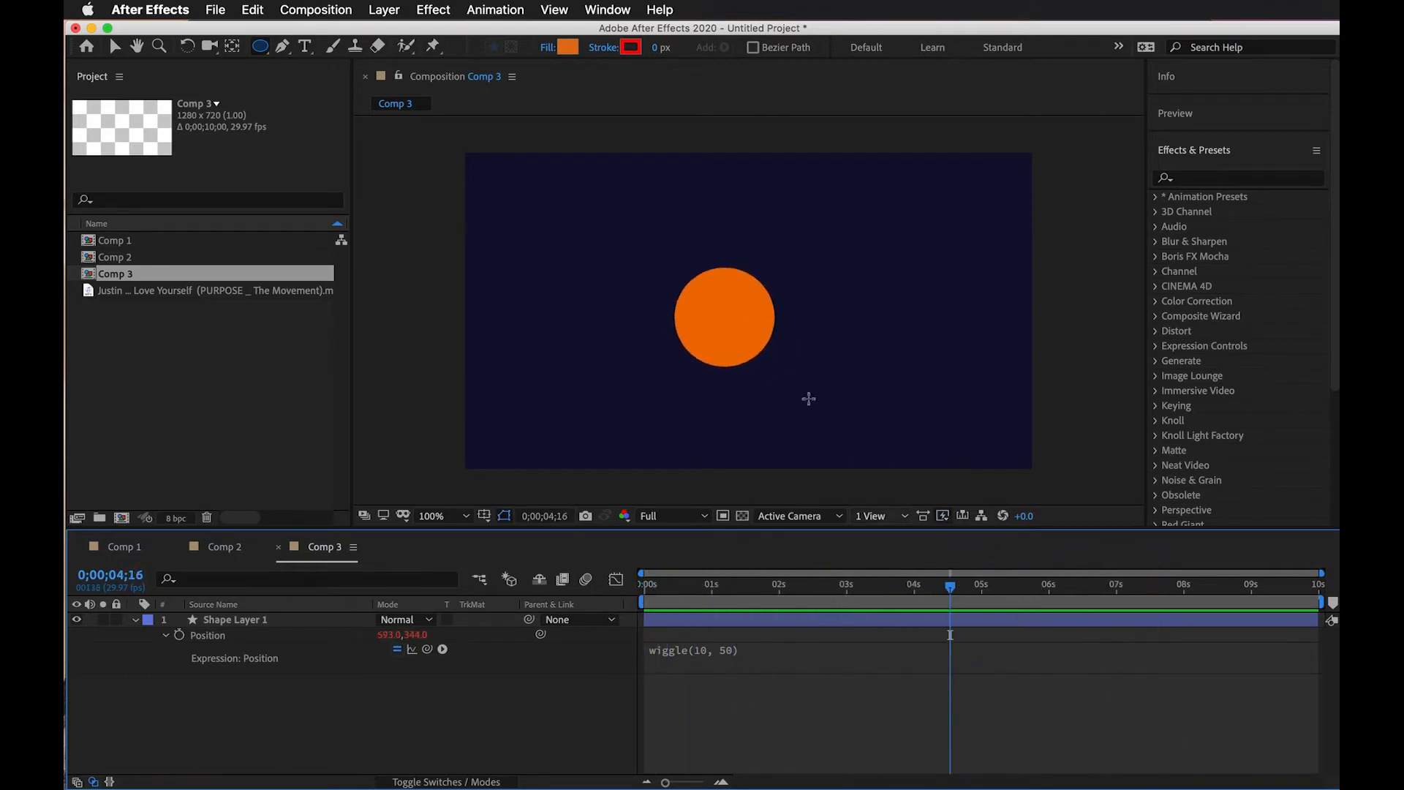
drag(1075, 589, 642, 607)
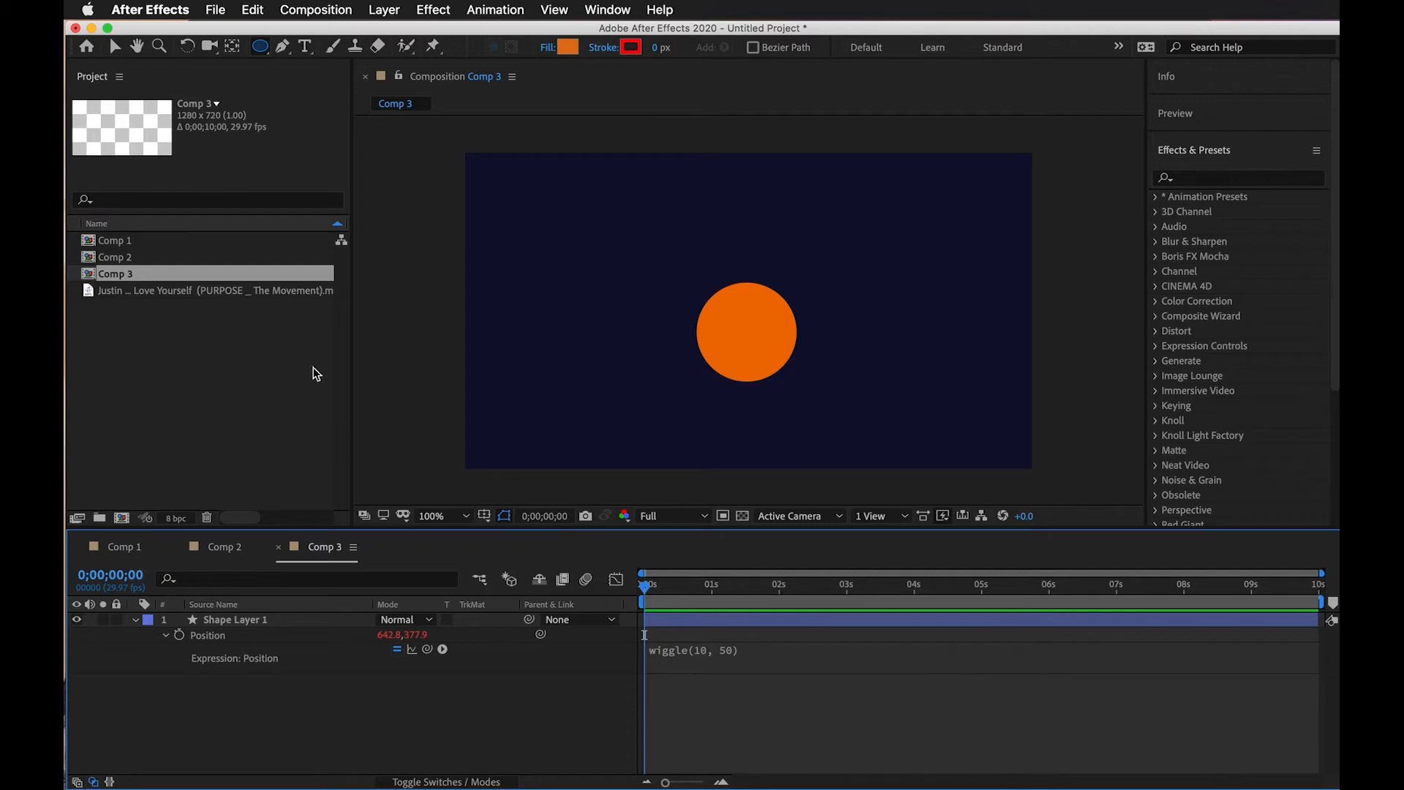
Add a new null object above the circle layer in Comp 3.
click(270, 622)
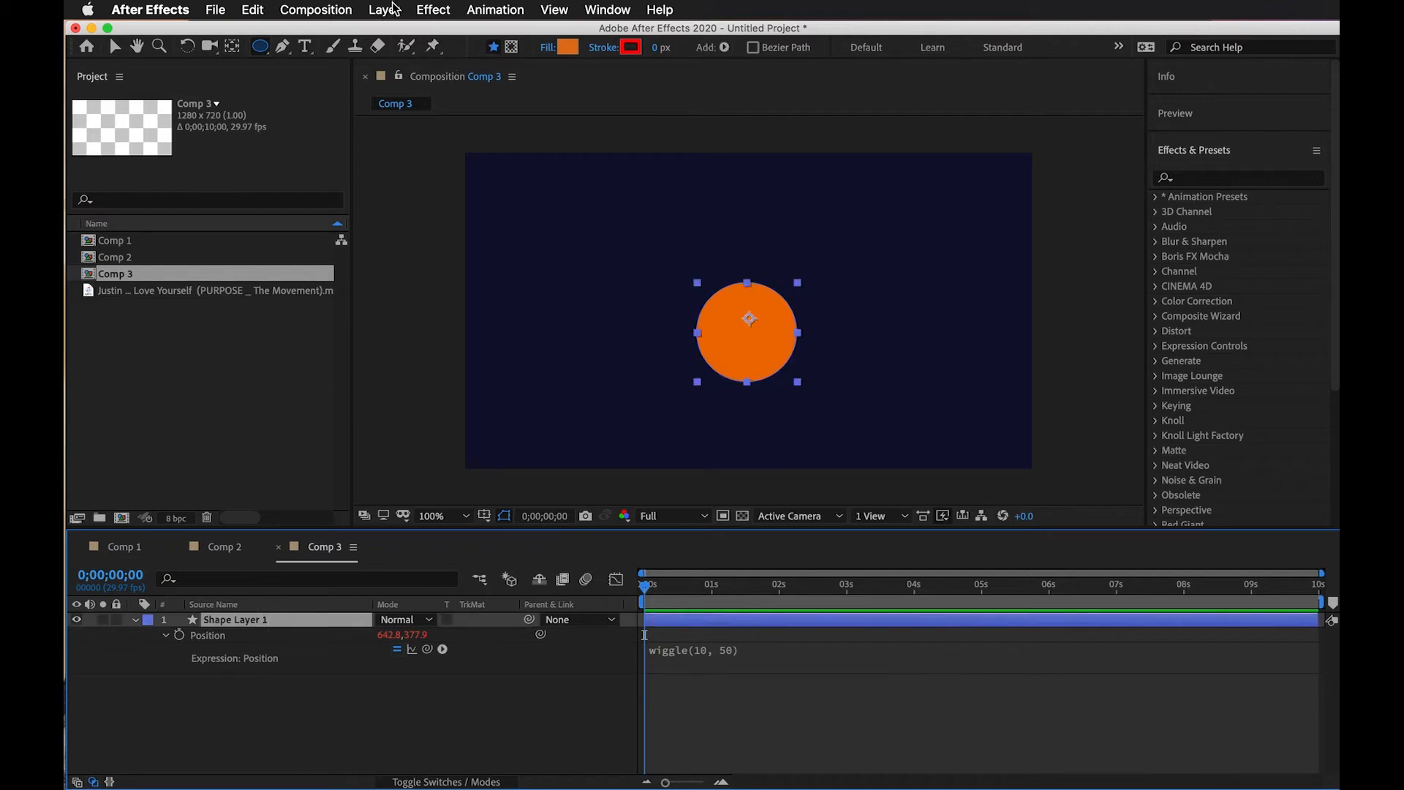
click(388, 9)
mouse_move(550, 40)
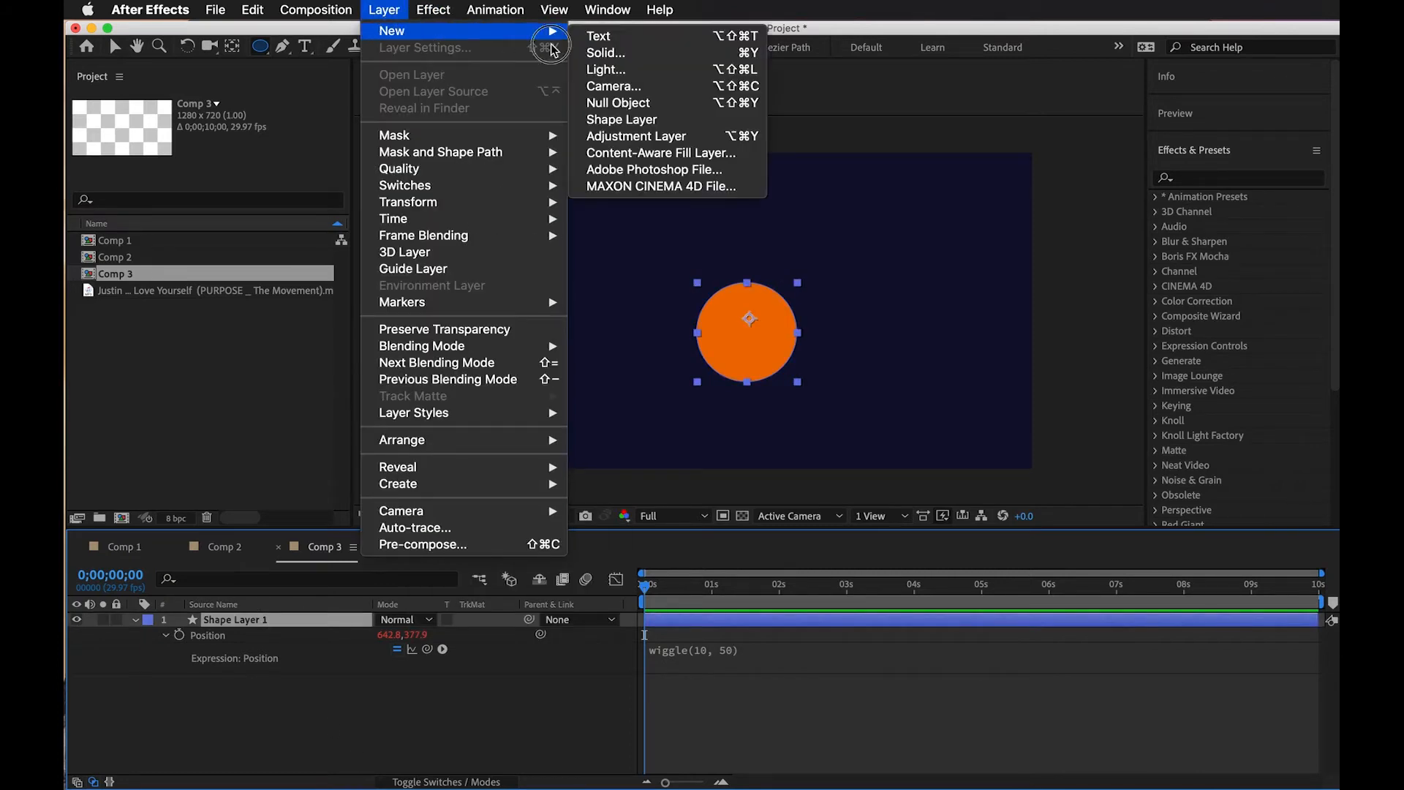
click(618, 103)
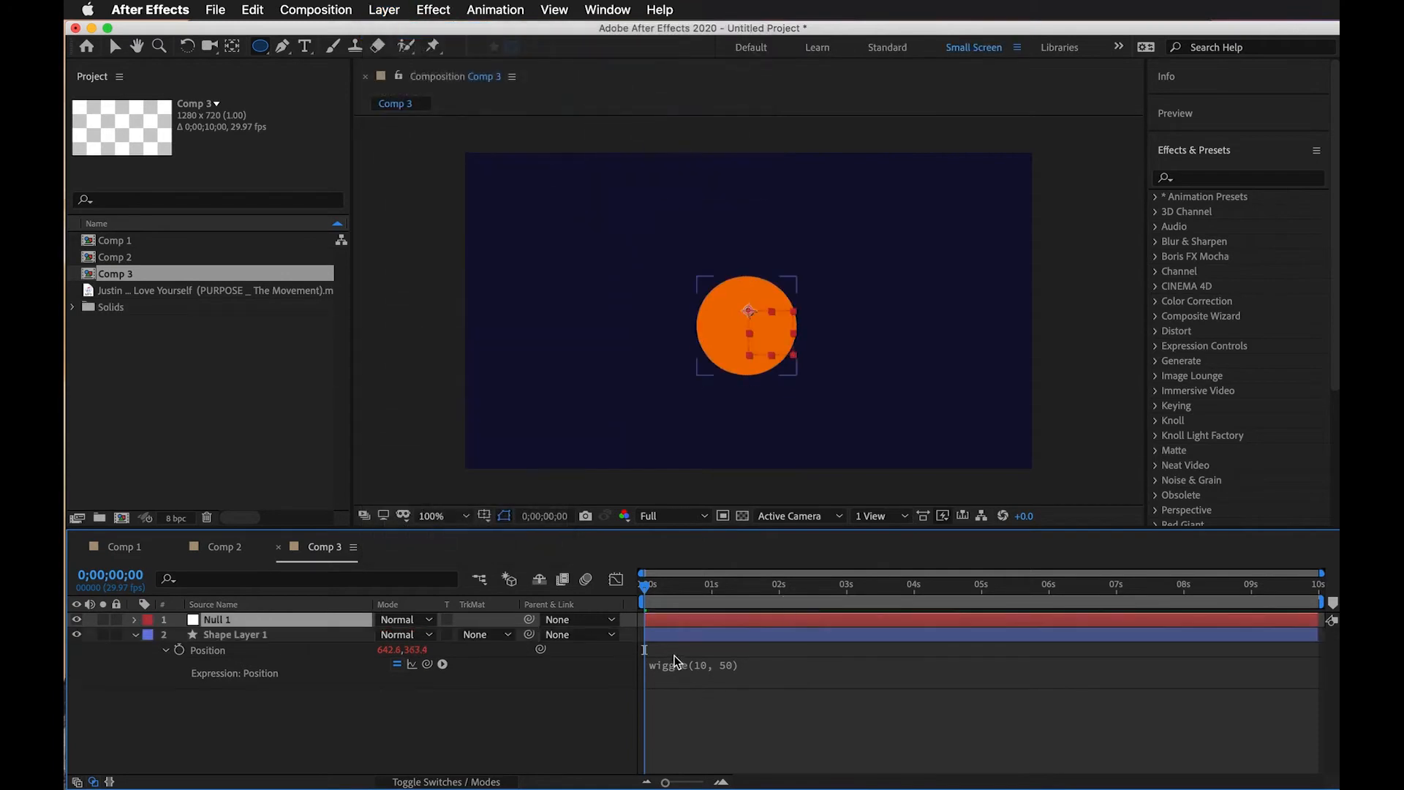
Add a Slider Control expression control effect to the Null 1 layer in Comp 3.
drag(675, 585, 585, 611)
drag(699, 591, 643, 585)
click(495, 10)
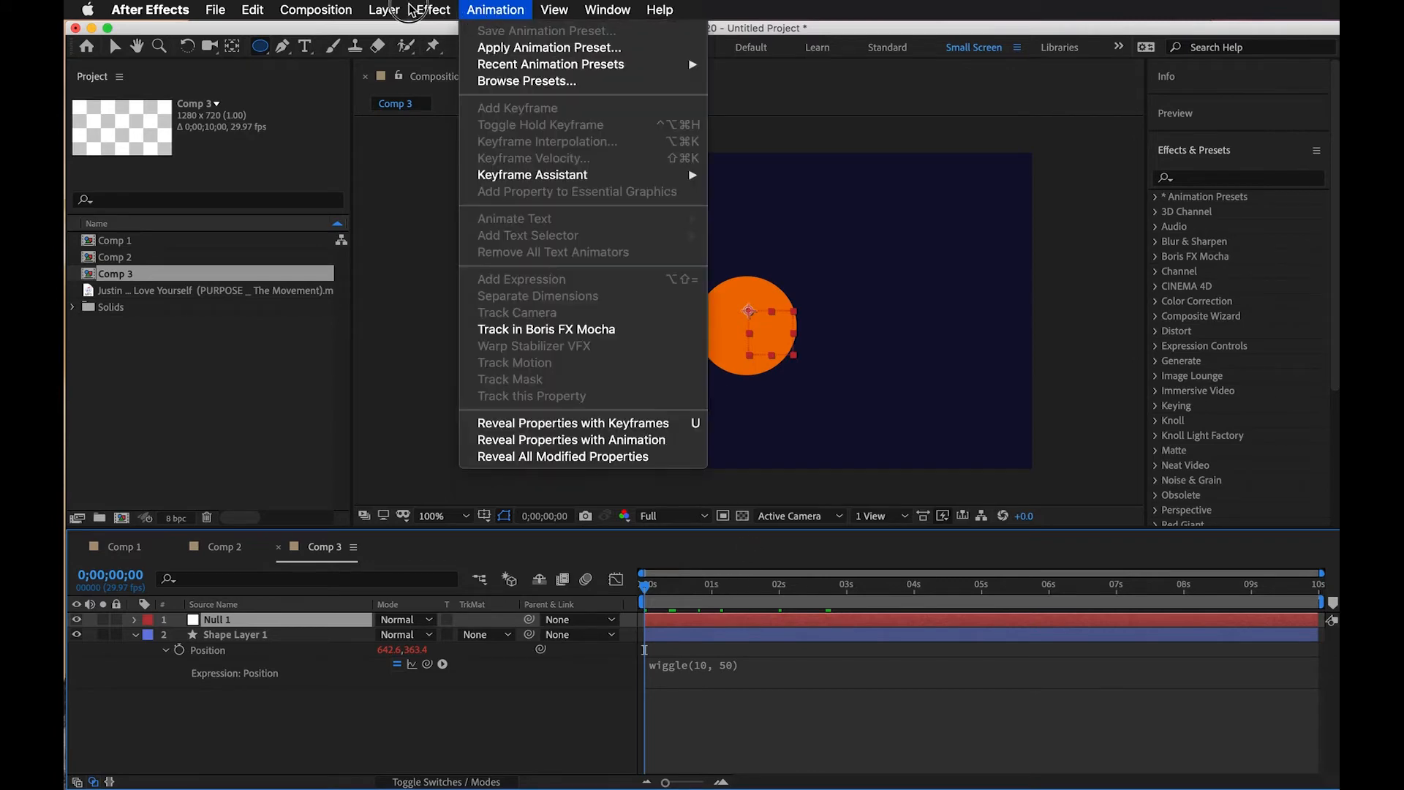
mouse_move(435, 11)
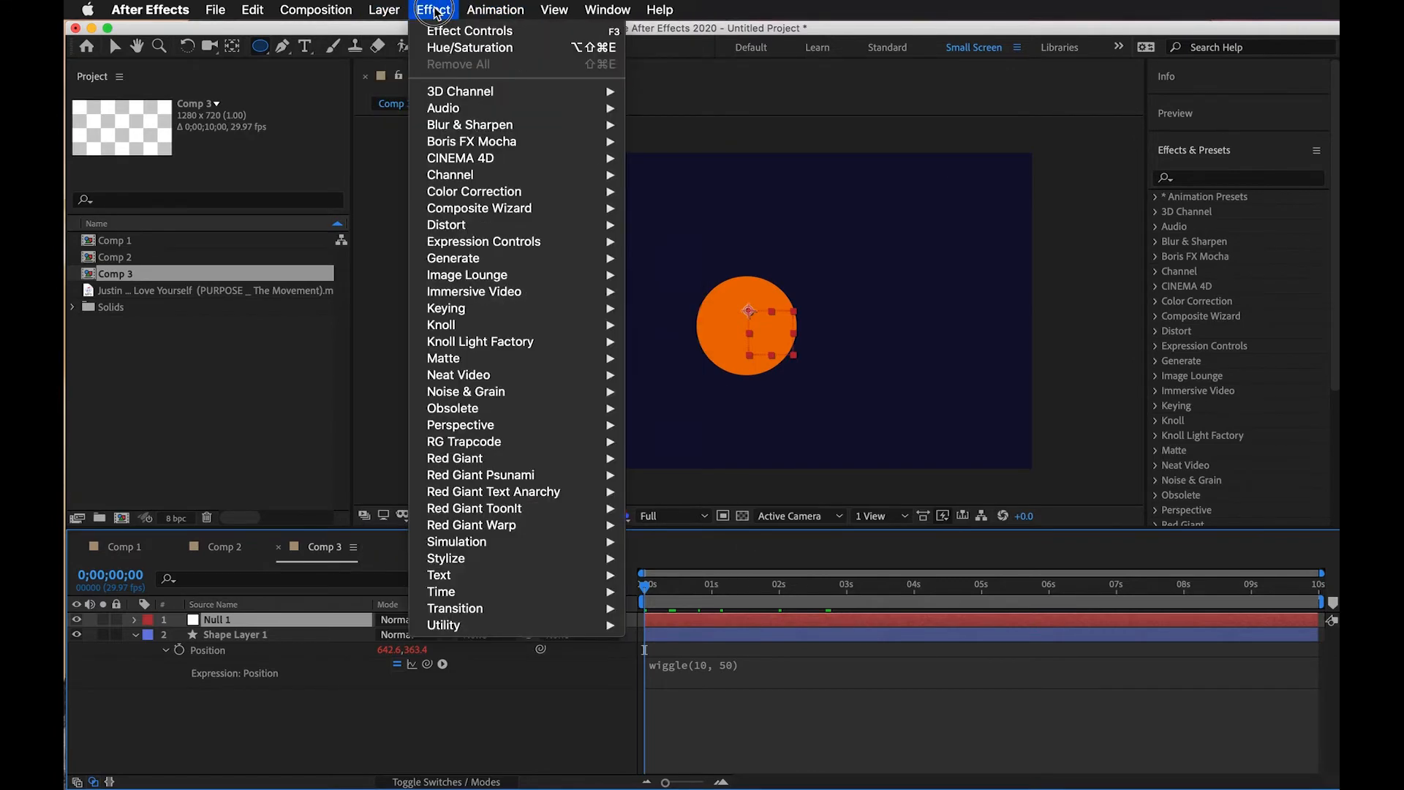
click(475, 109)
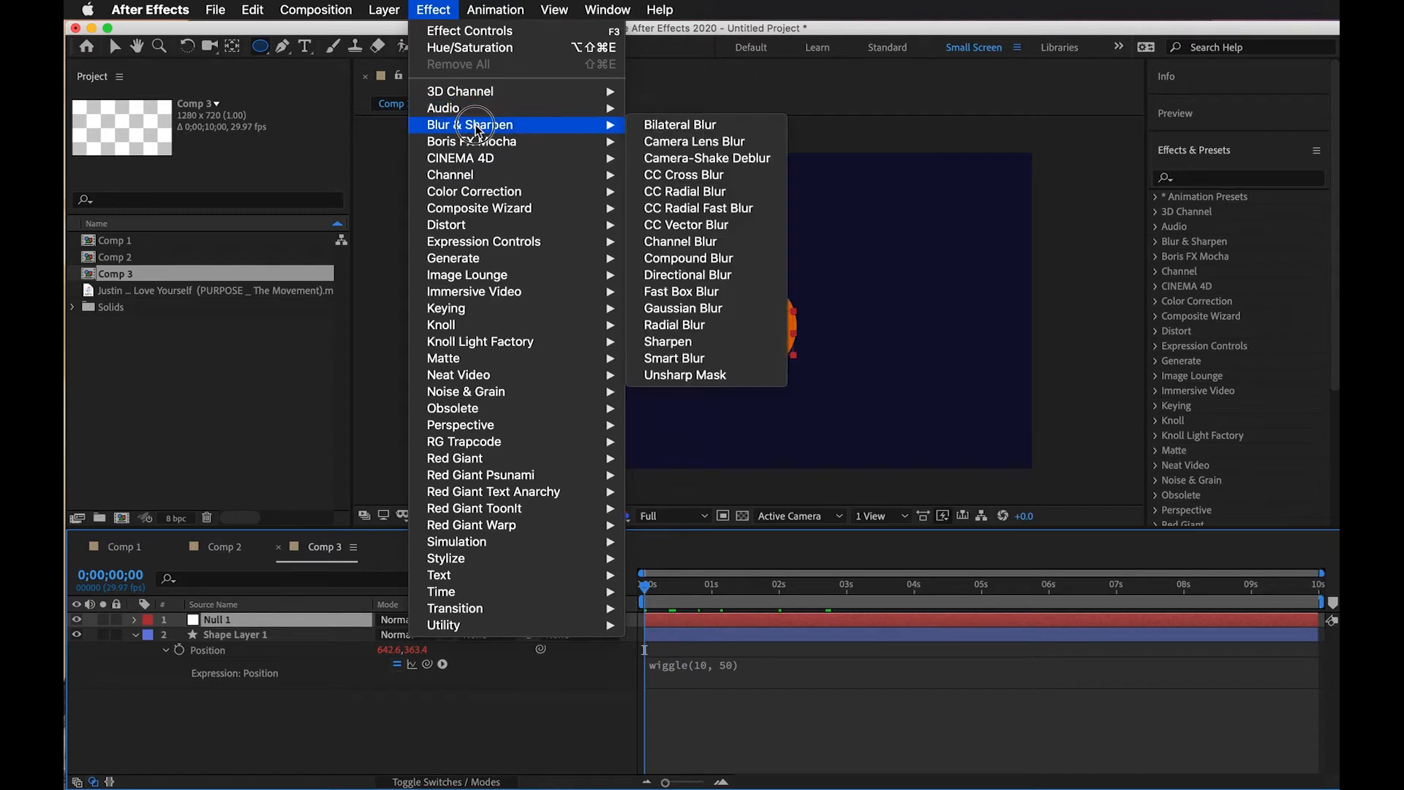
click(479, 240)
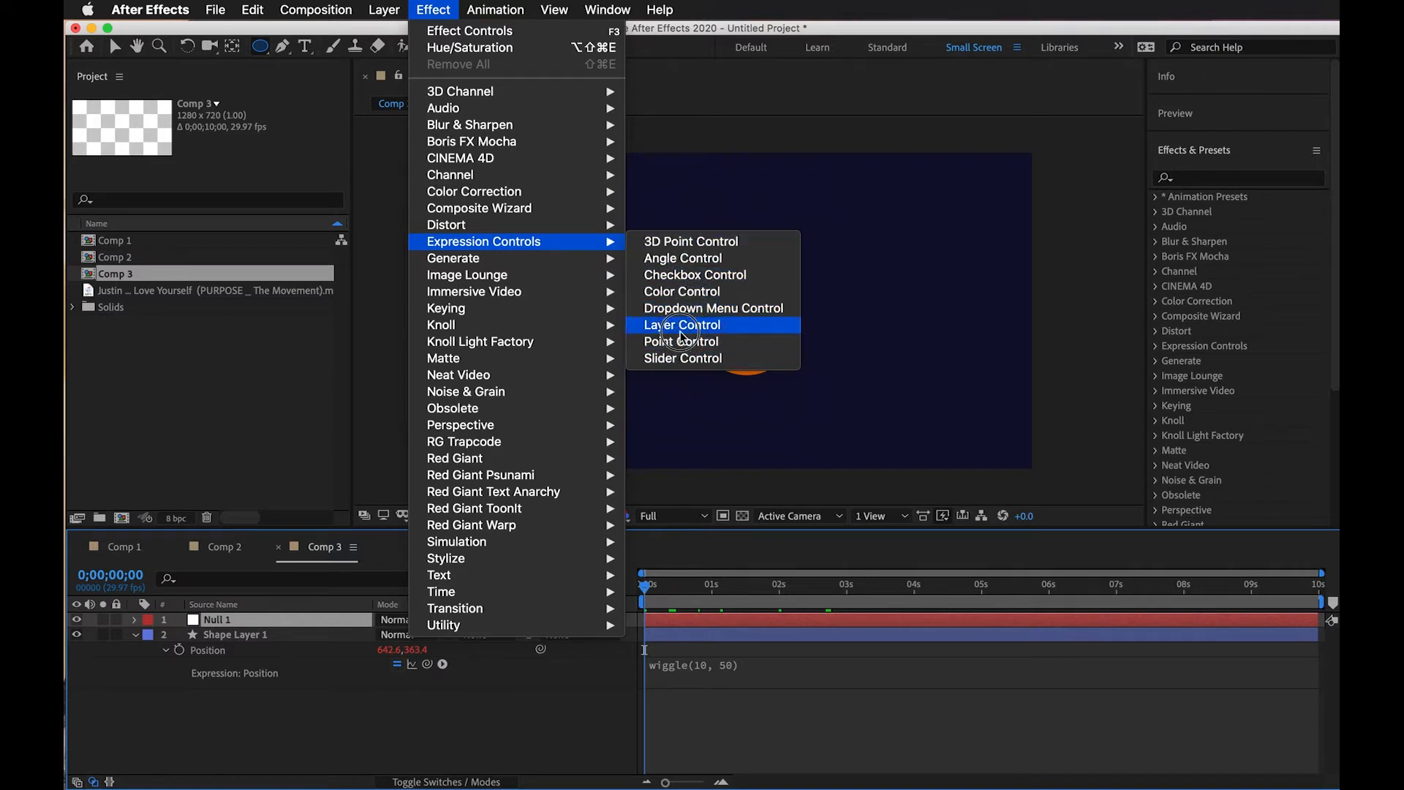
click(680, 357)
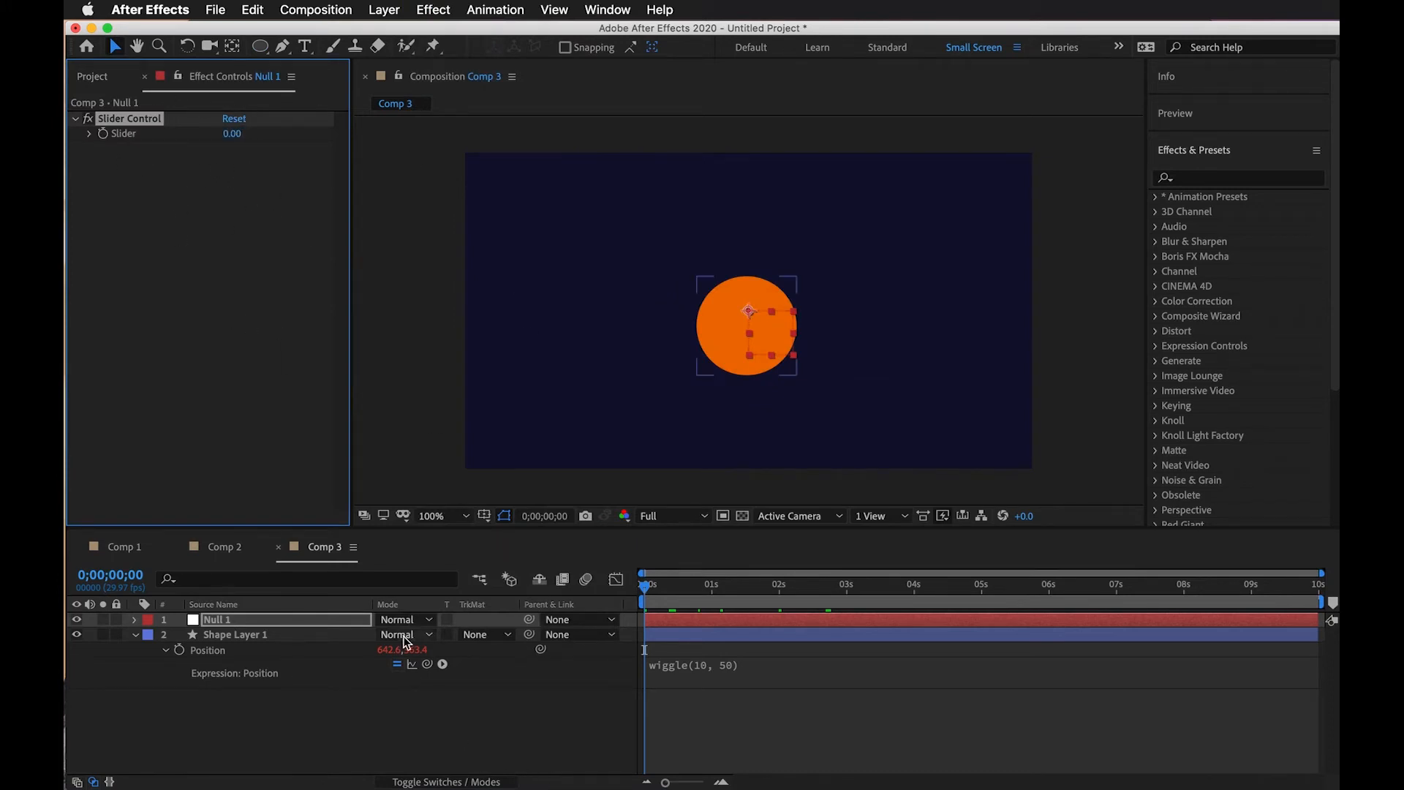
click(678, 669)
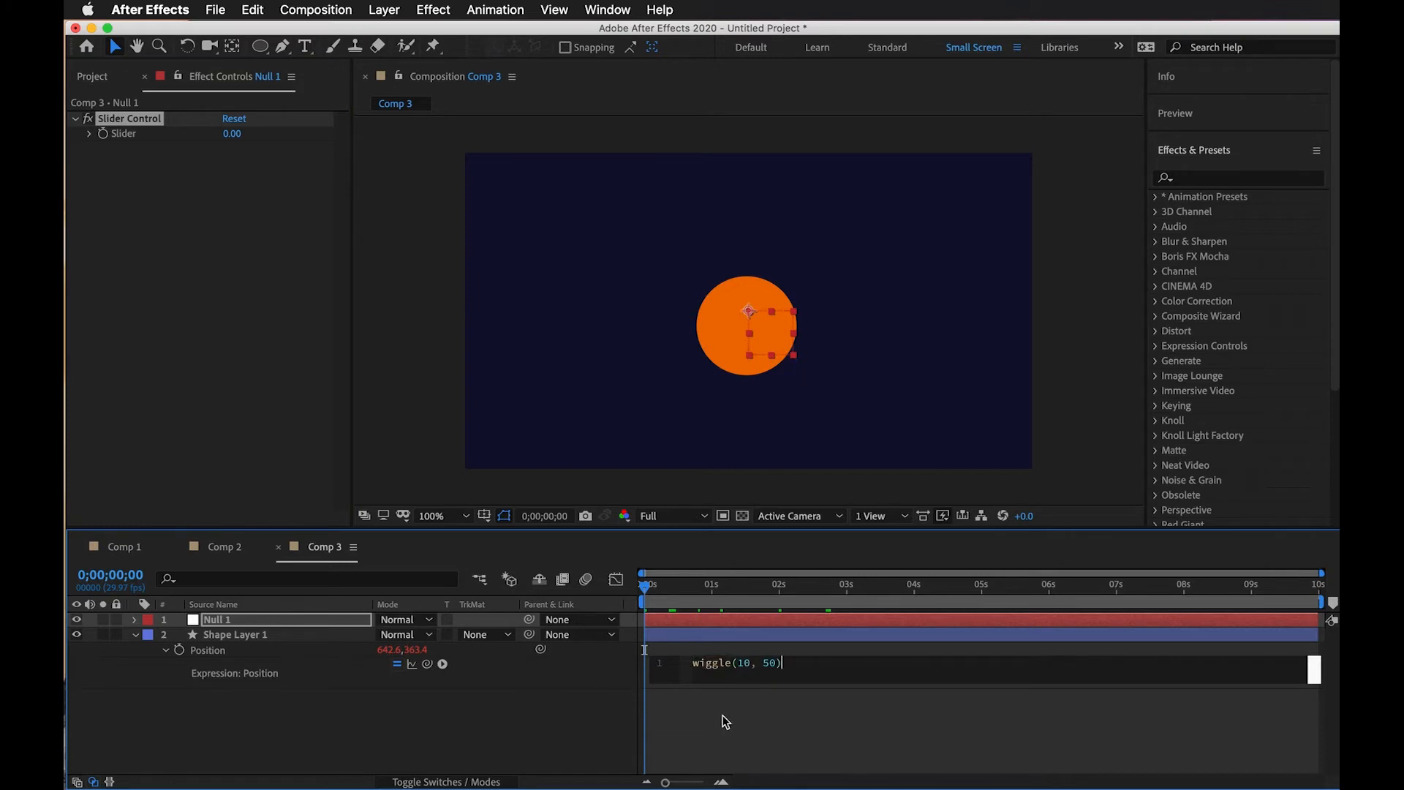
click(721, 709)
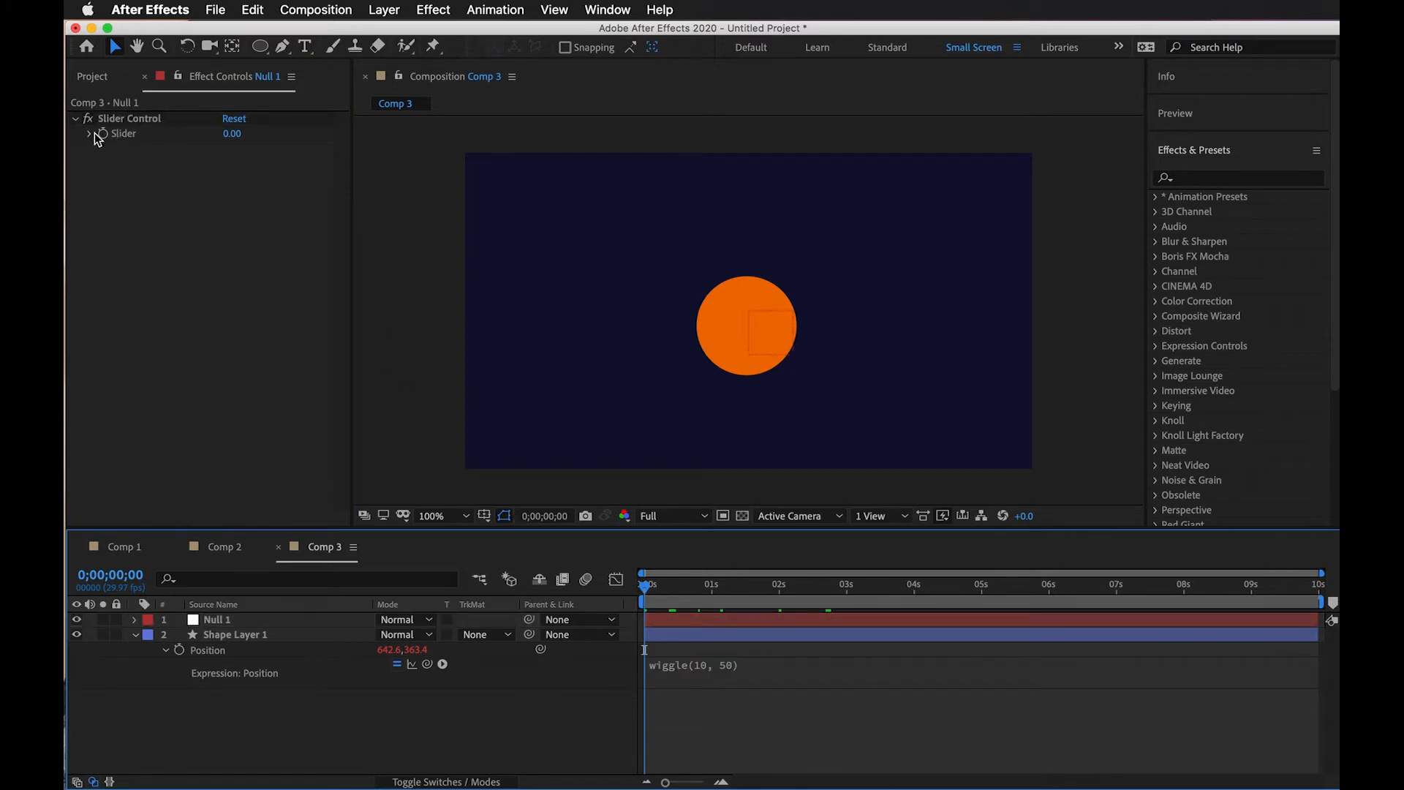
click(732, 671)
click(762, 664)
mouse_move(776, 668)
mouse_down()
mouse_move(763, 665)
mouse_move(777, 664)
mouse_up()
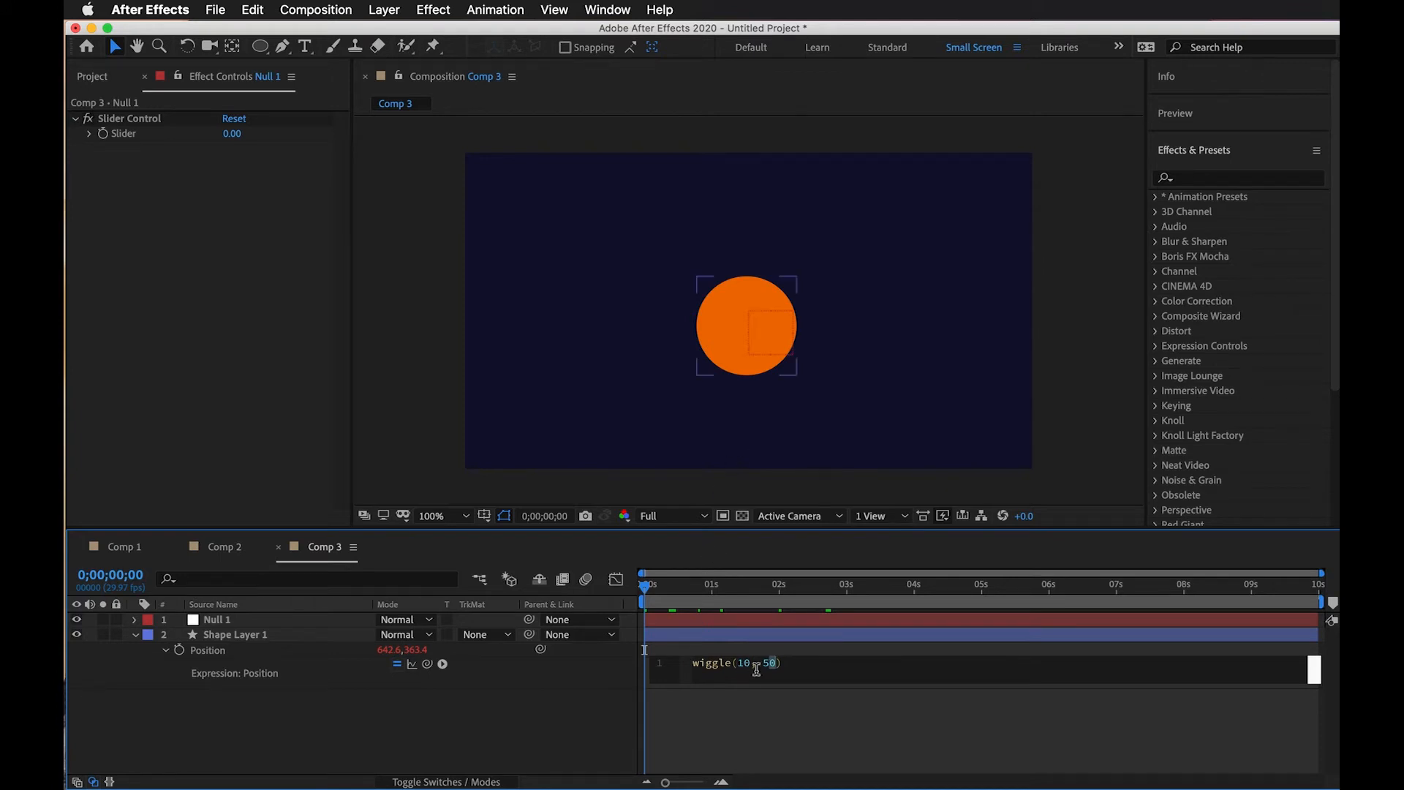
mouse_move(768, 585)
mouse_down()
mouse_move(740, 589)
mouse_move(762, 585)
mouse_up()
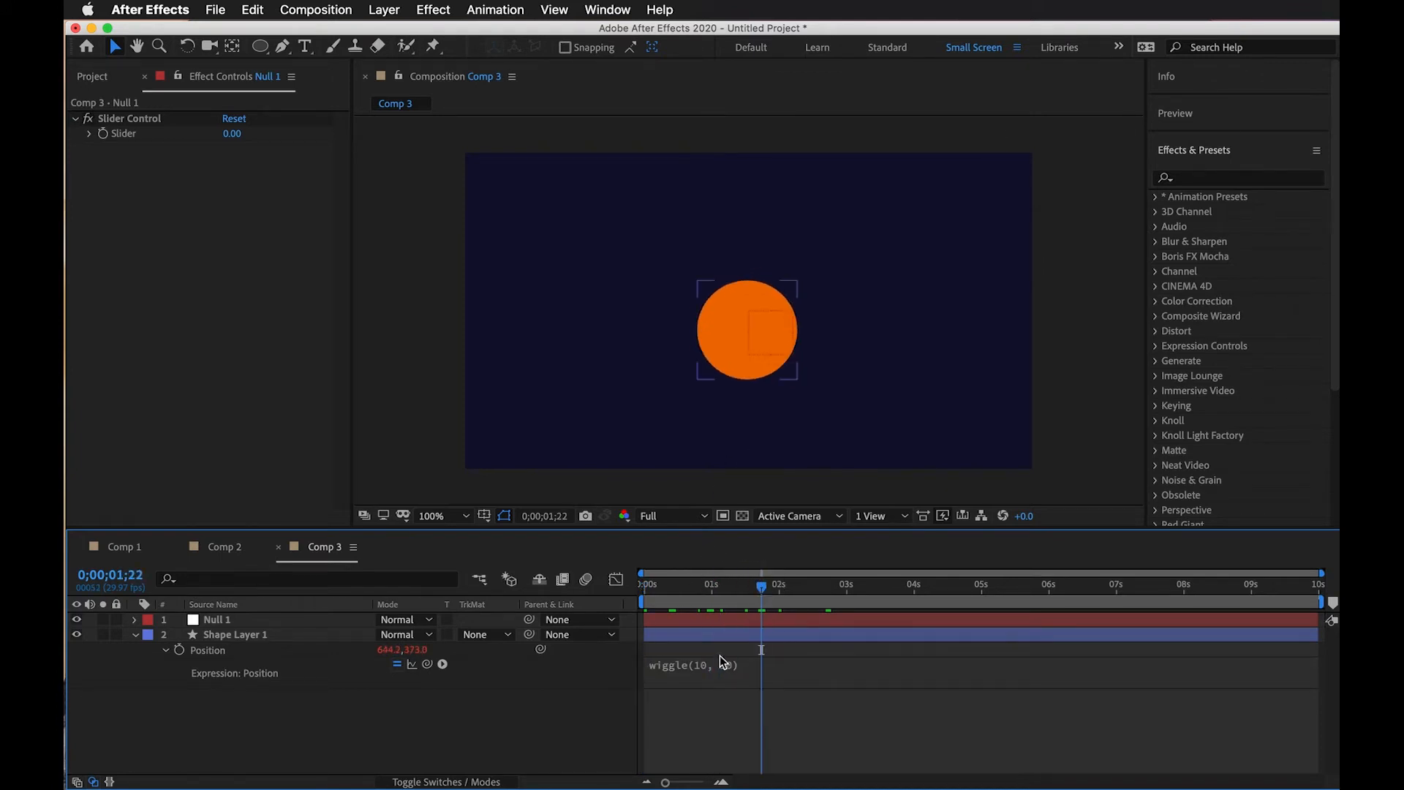
Replace the 50 in the circle's Position wiggle expression with a pick-whip link to the null's Slider property.
click(720, 662)
click(770, 664)
drag(776, 670, 773, 662)
click(768, 668)
double_click(769, 662)
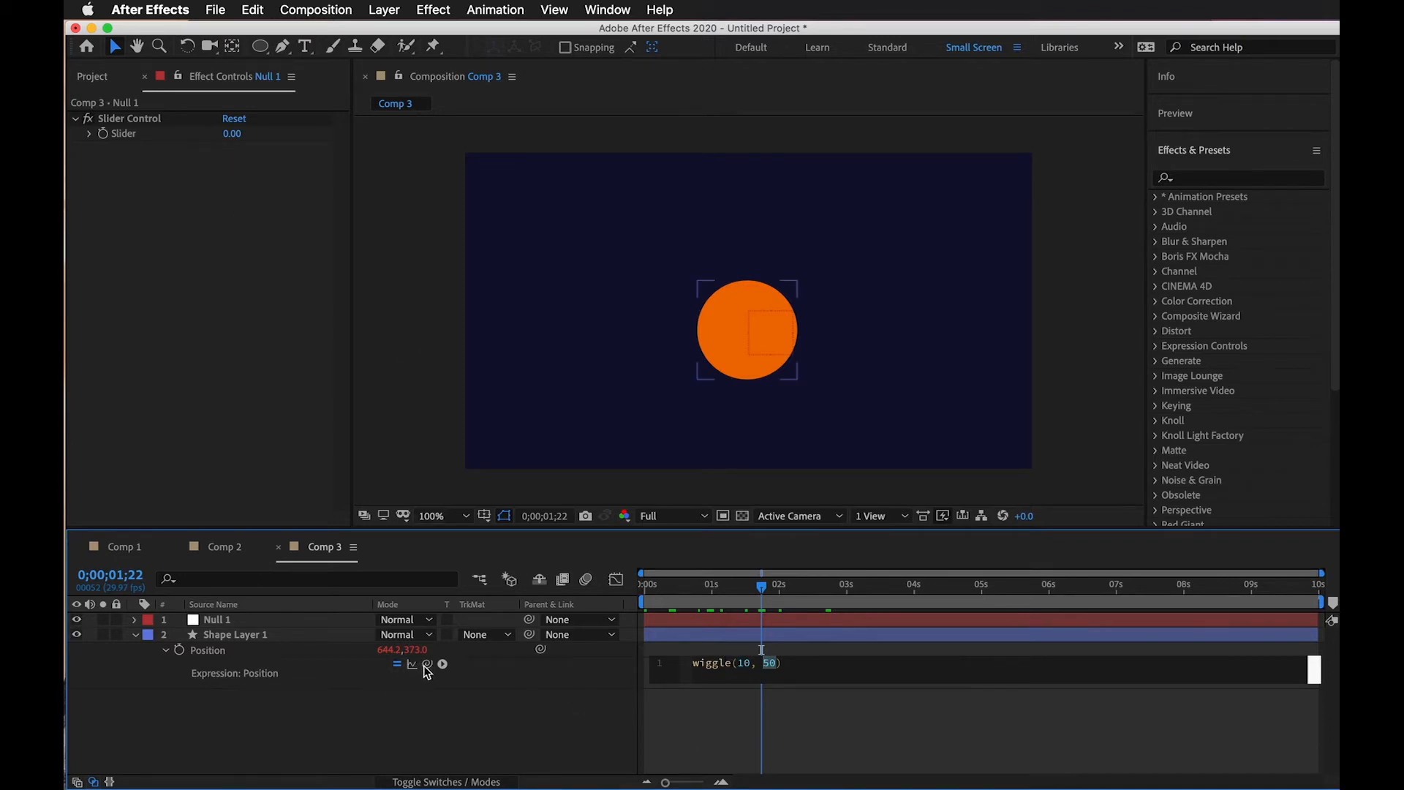
drag(428, 664, 117, 137)
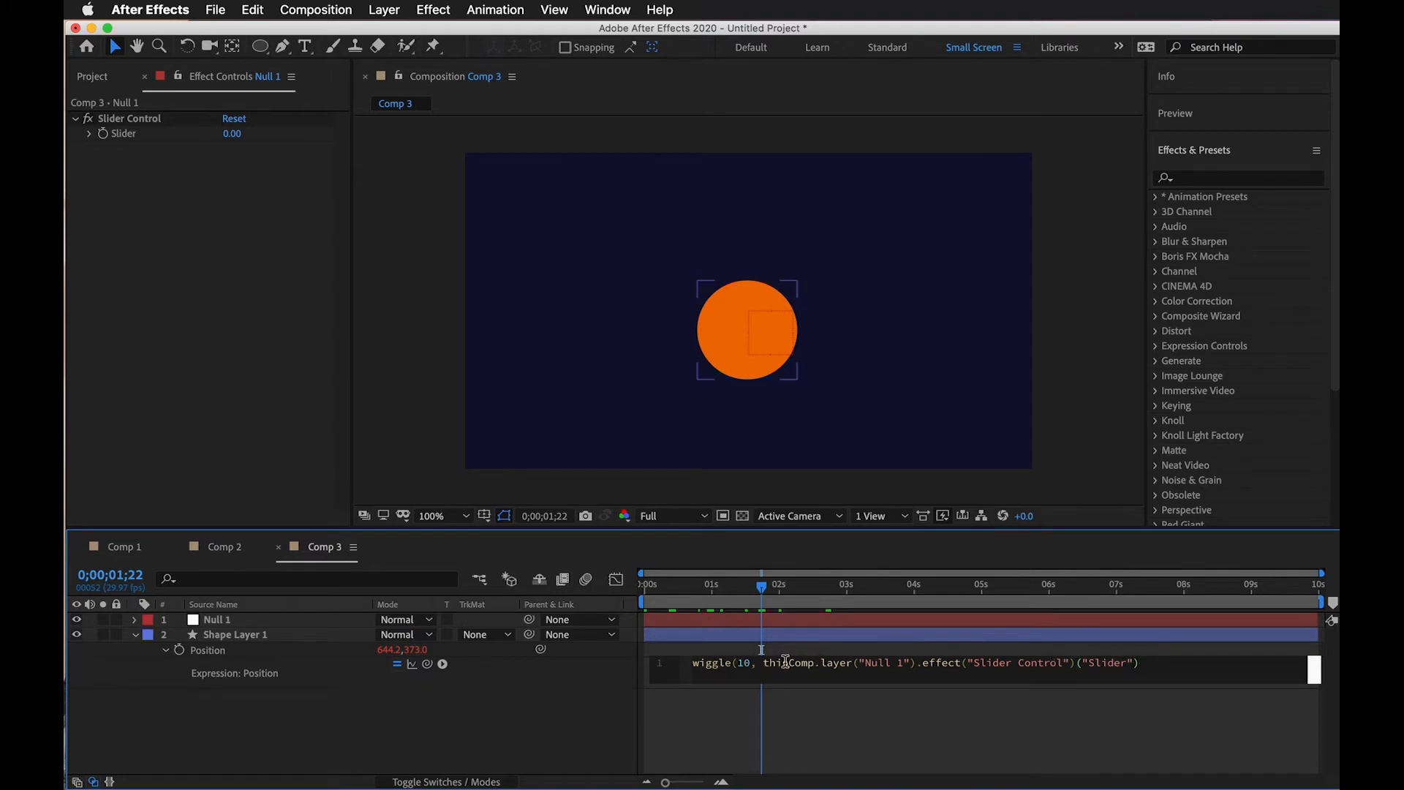
Add the missing closing parenthesis at the end of the Position wiggle expression and apply it.
click(1053, 716)
click(1091, 679)
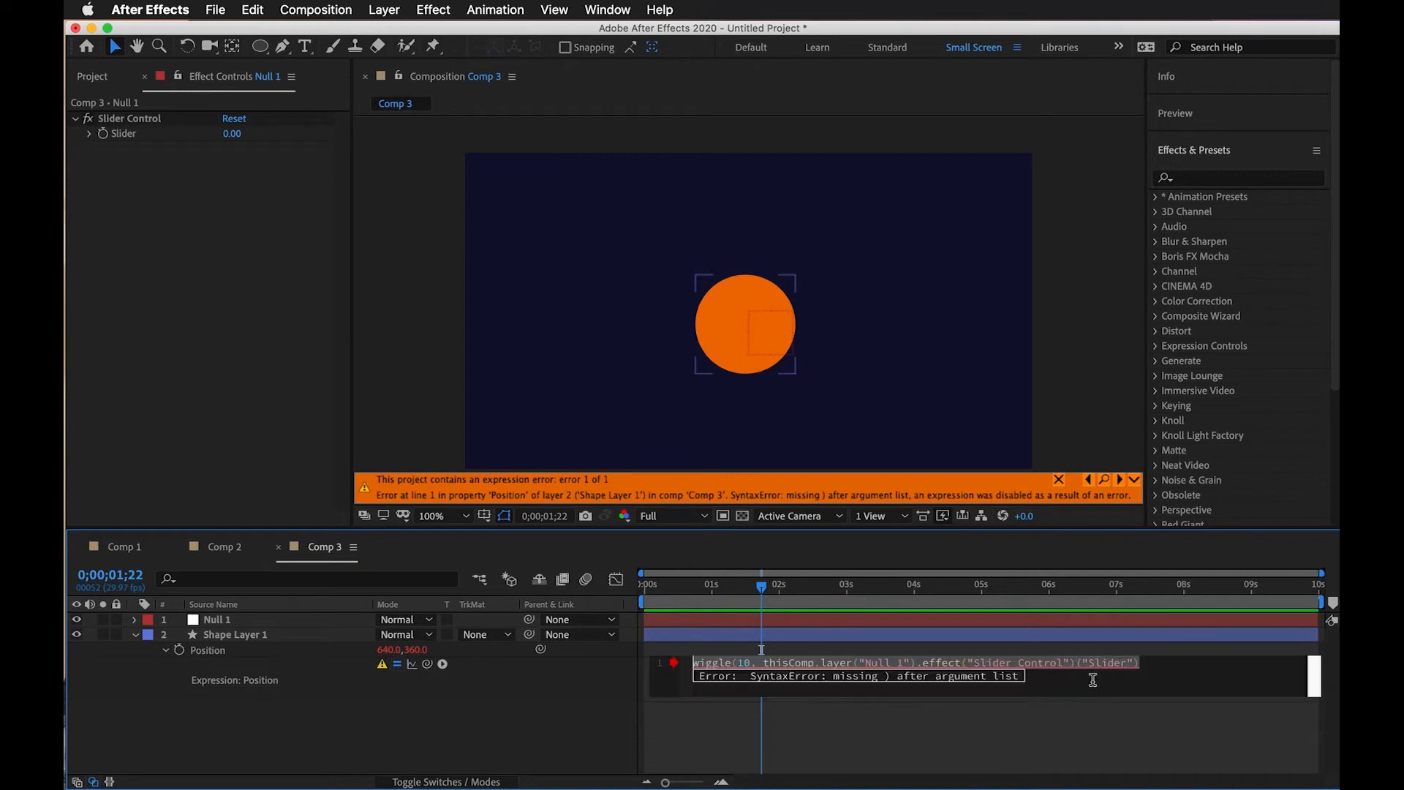
click(1135, 662)
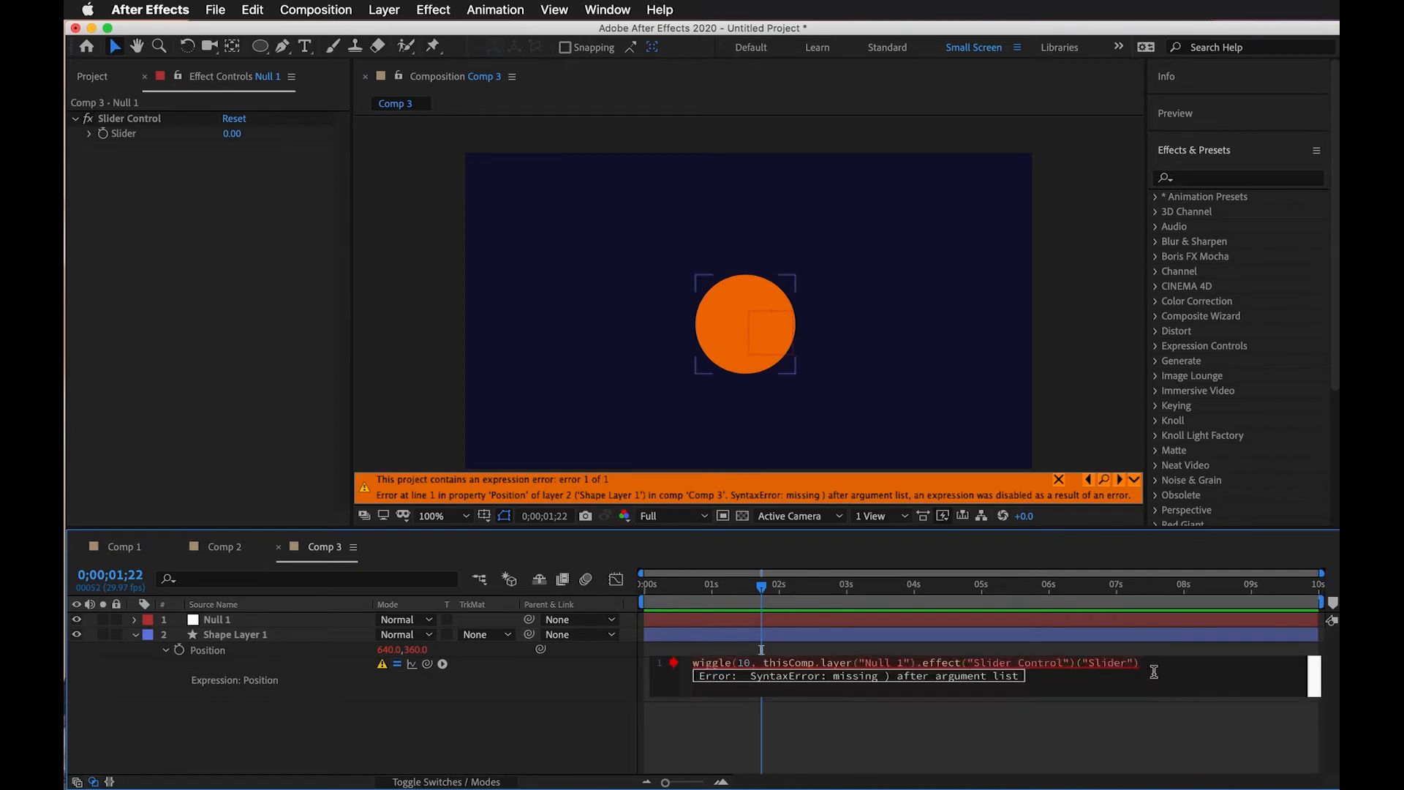
text())
click(1148, 769)
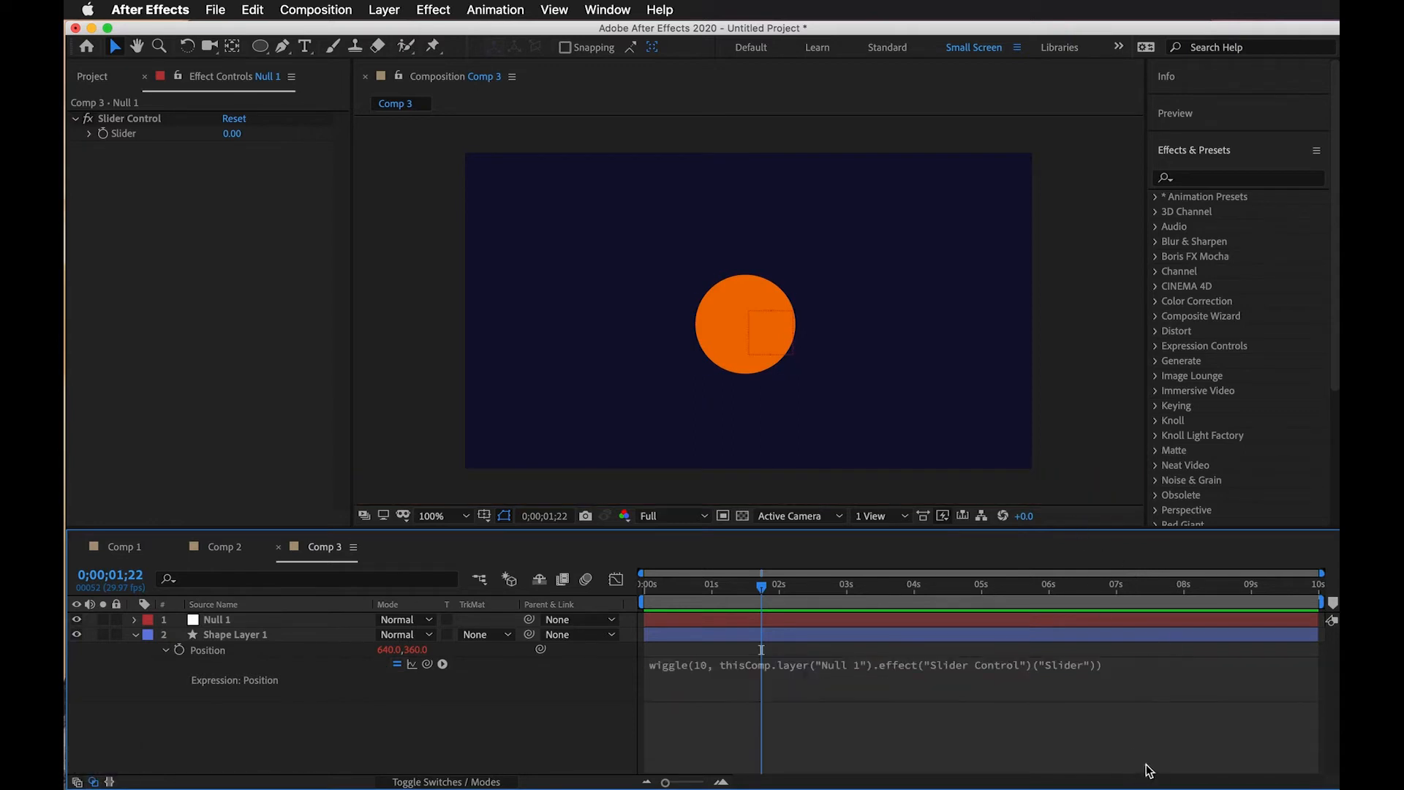
Examine the slider reference and the opening and closing parentheses in the Position wiggle expression.
click(1095, 665)
click(1133, 670)
click(1139, 666)
text())
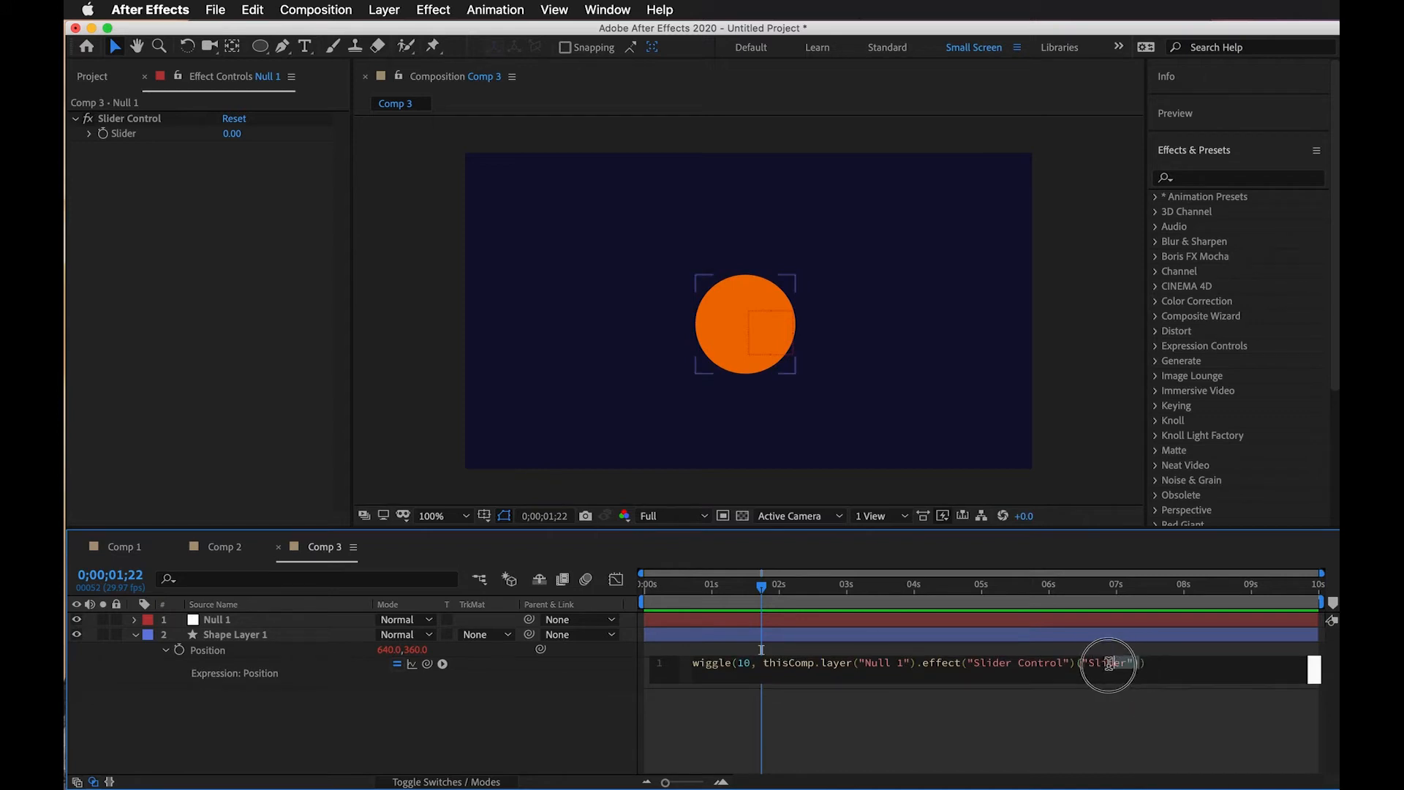
click(859, 663)
click(732, 663)
click(733, 662)
click(1179, 734)
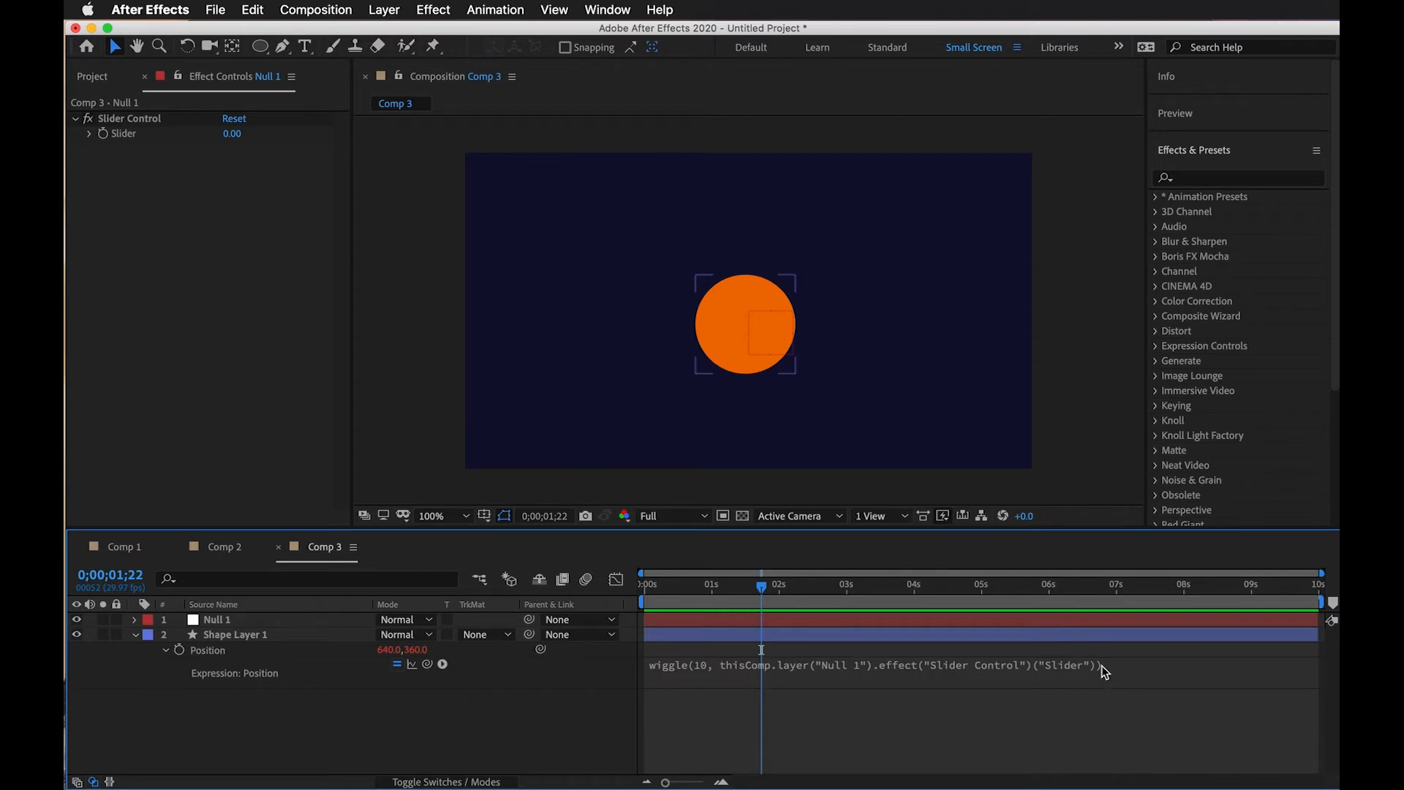
click(1023, 740)
Set the null's Slider to 50 with a keyframe at 0;00;01;15 and reveal its keyframes in the timeline.
drag(841, 587, 798, 673)
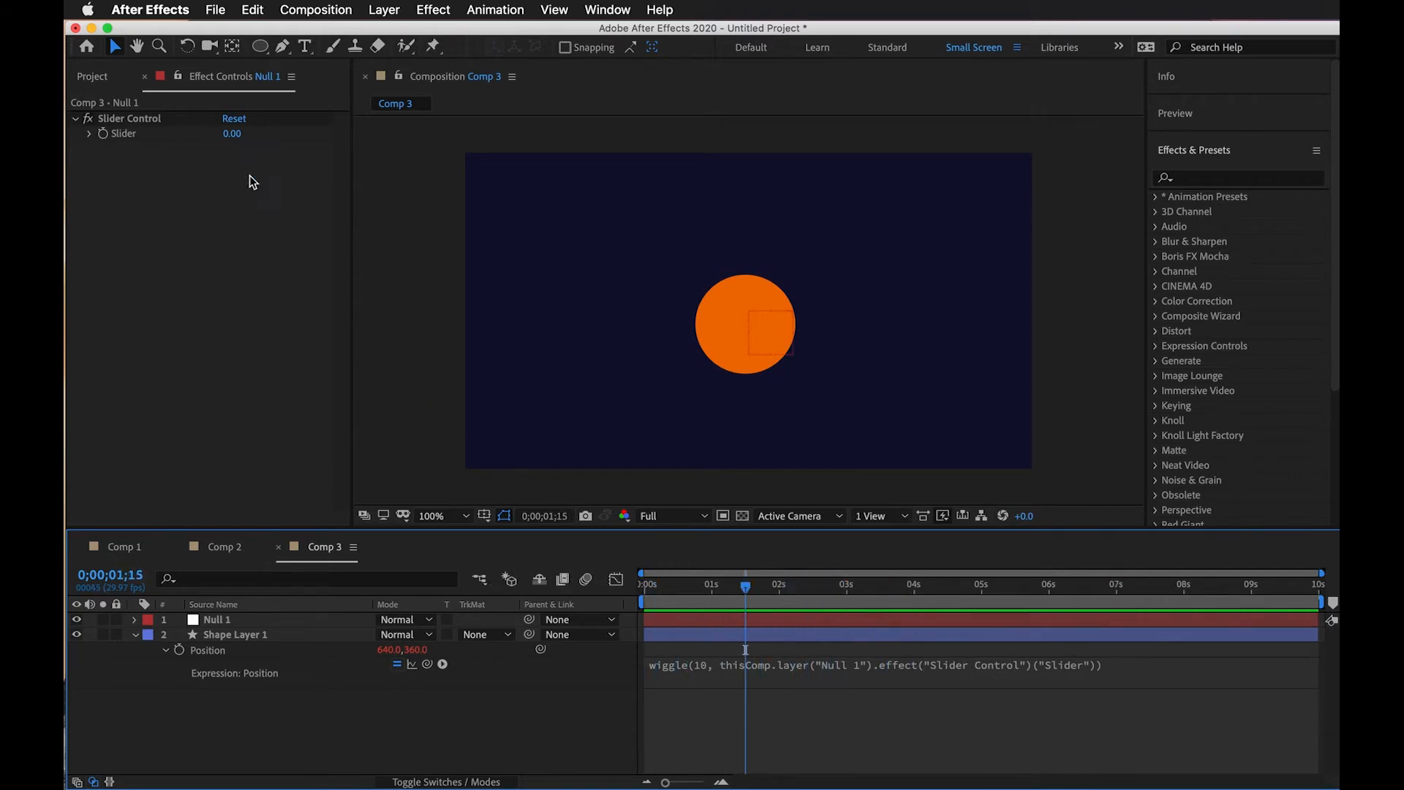
click(231, 133)
text(50)
key(Return)
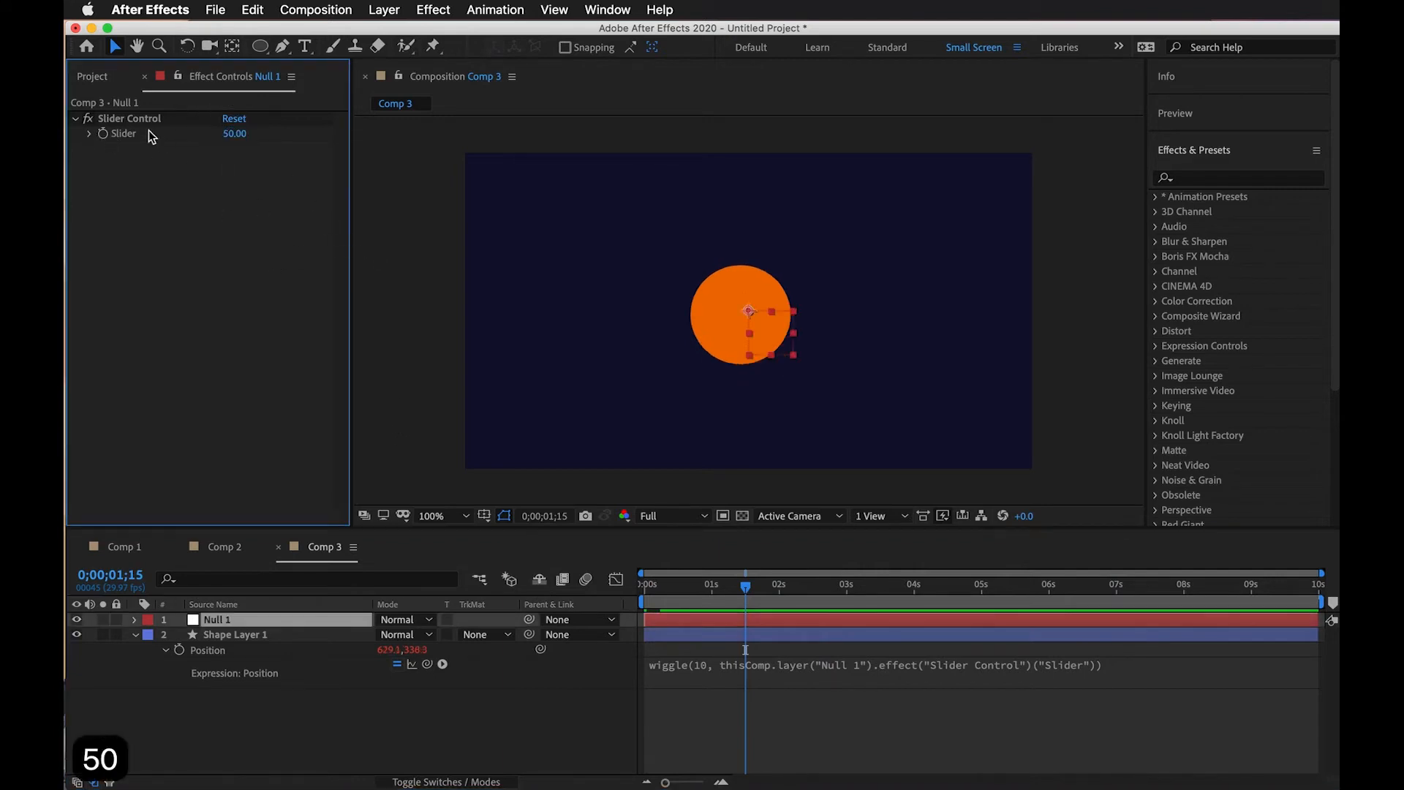
click(117, 134)
click(727, 628)
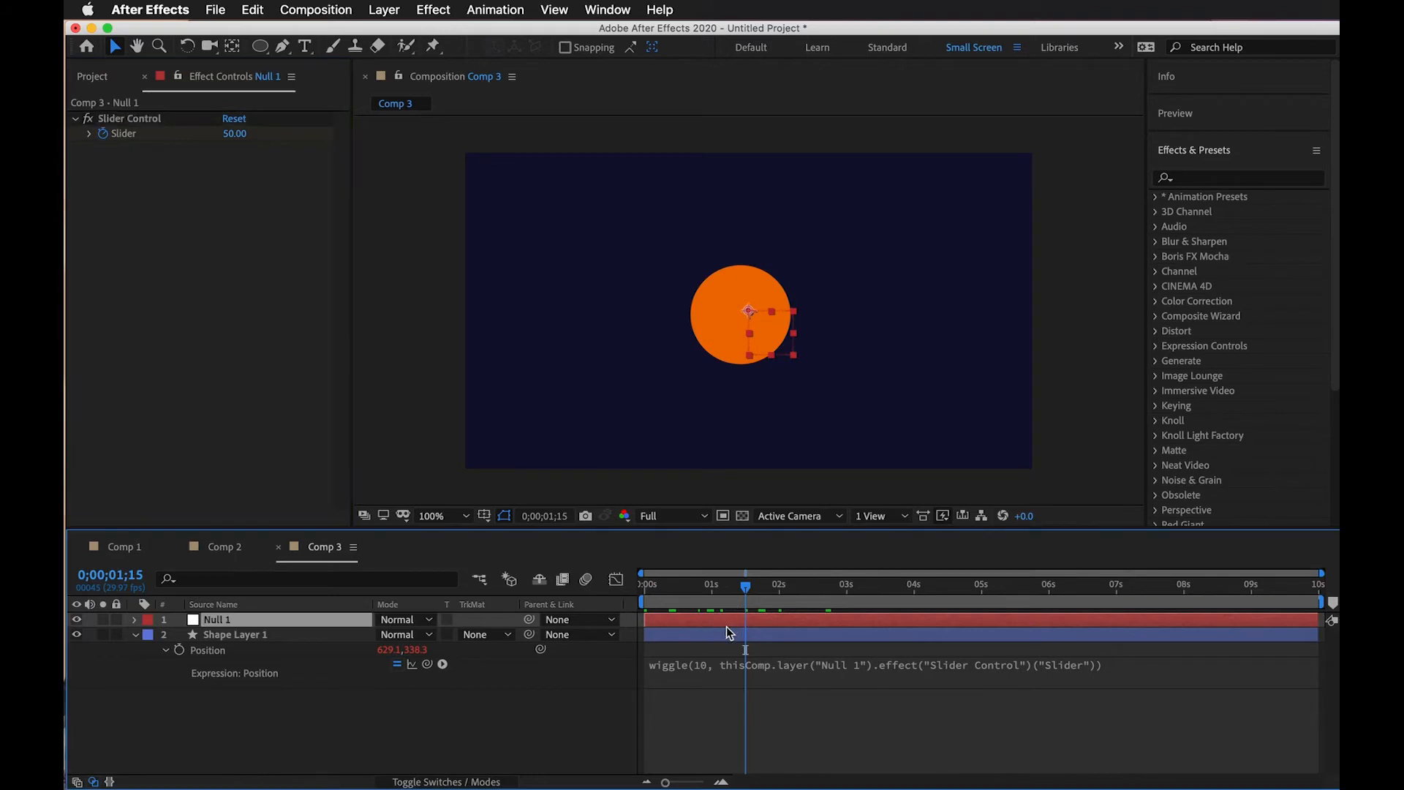
key(u)
Add a second Slider keyframe with the value 0 at 0;00;04;01.
drag(745, 588, 918, 605)
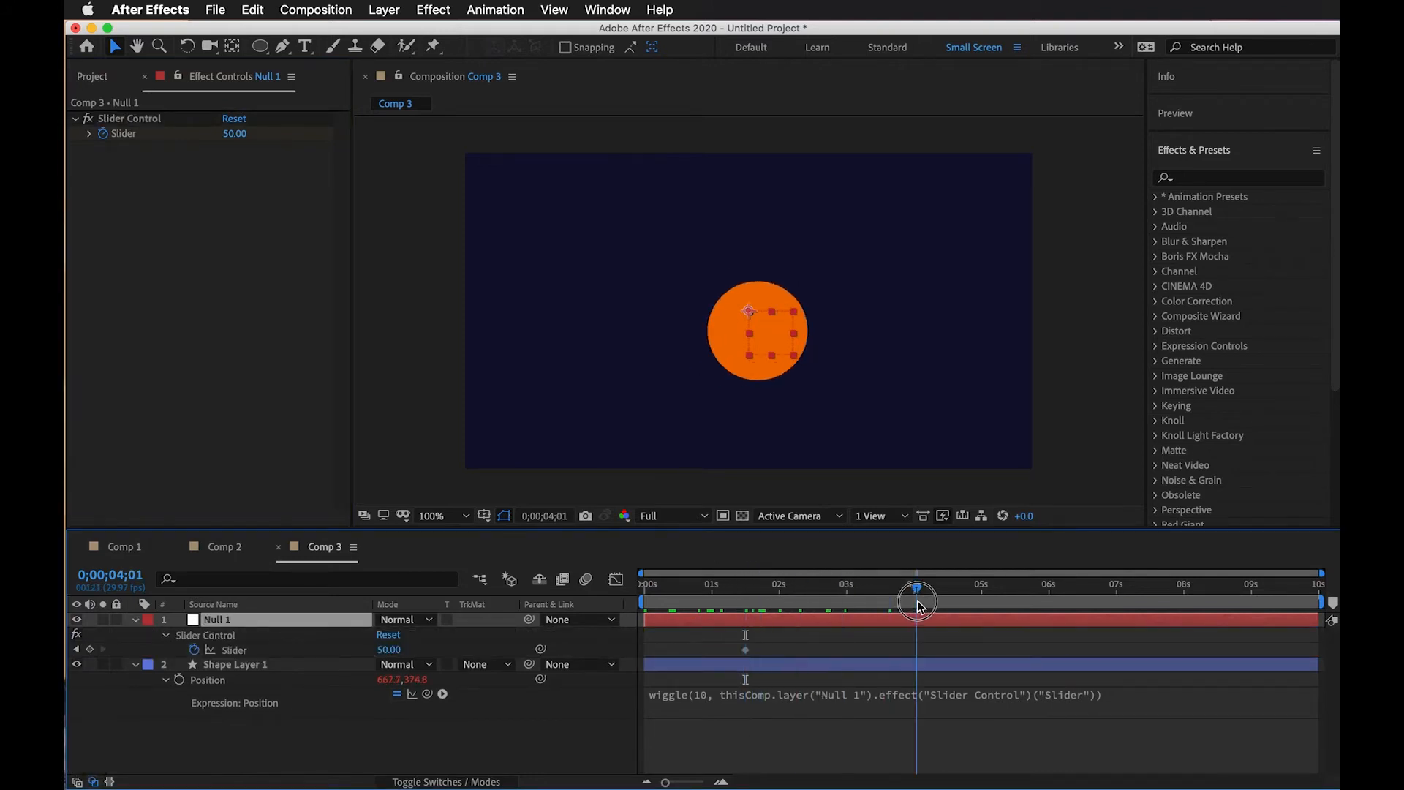
click(233, 133)
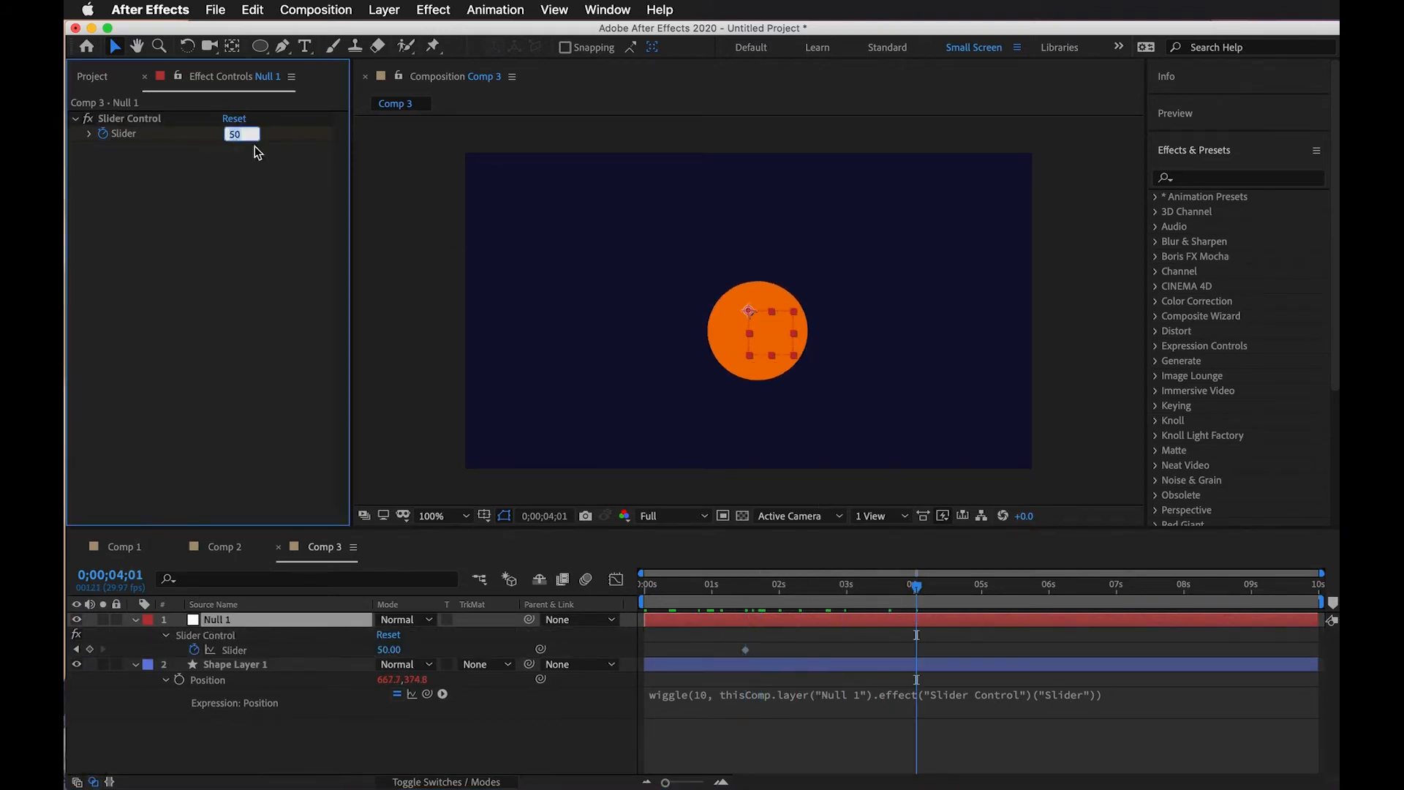
text(0)
click(1017, 740)
Preview the slider-driven wiggle animation twice from the start of Comp 3.
click(930, 591)
drag(930, 591, 552, 601)
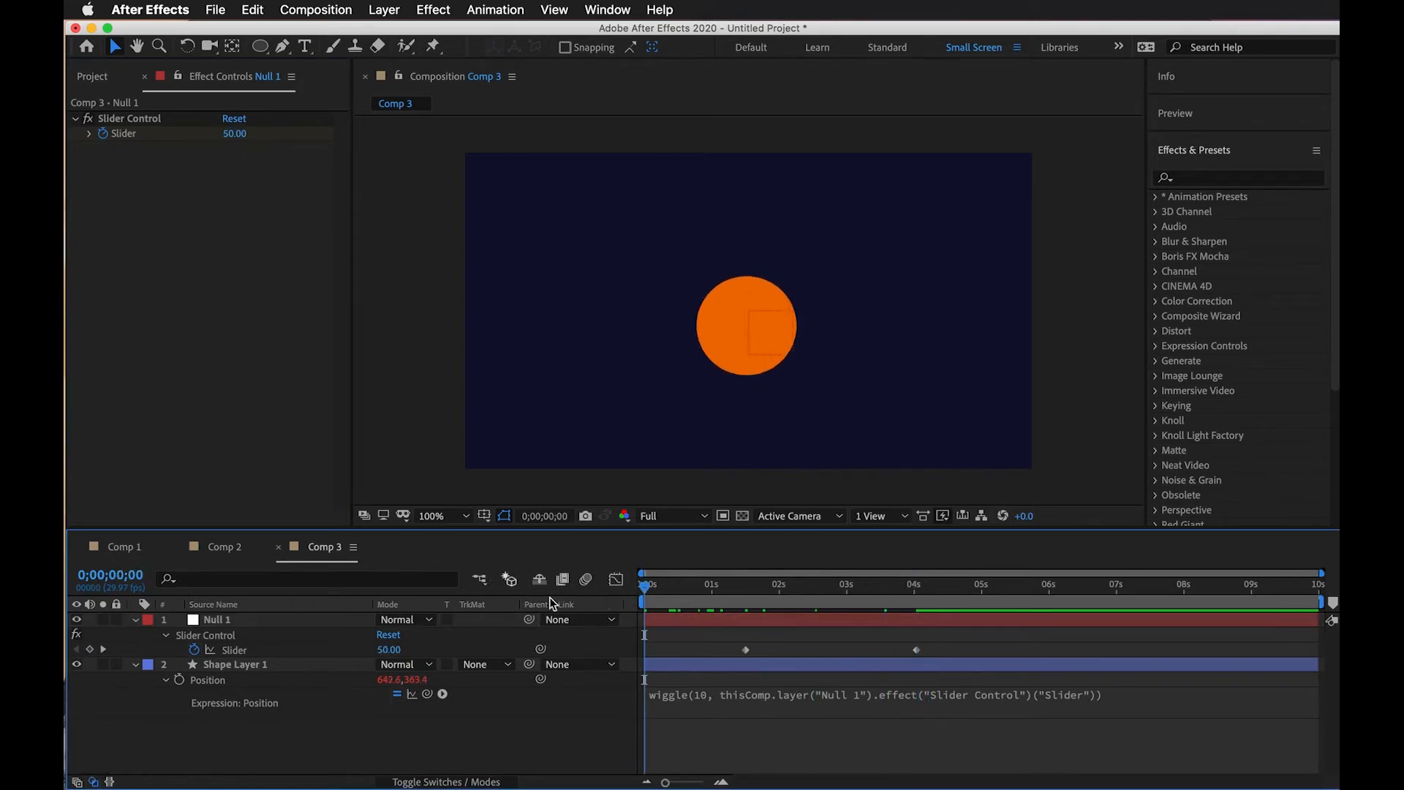
key(space)
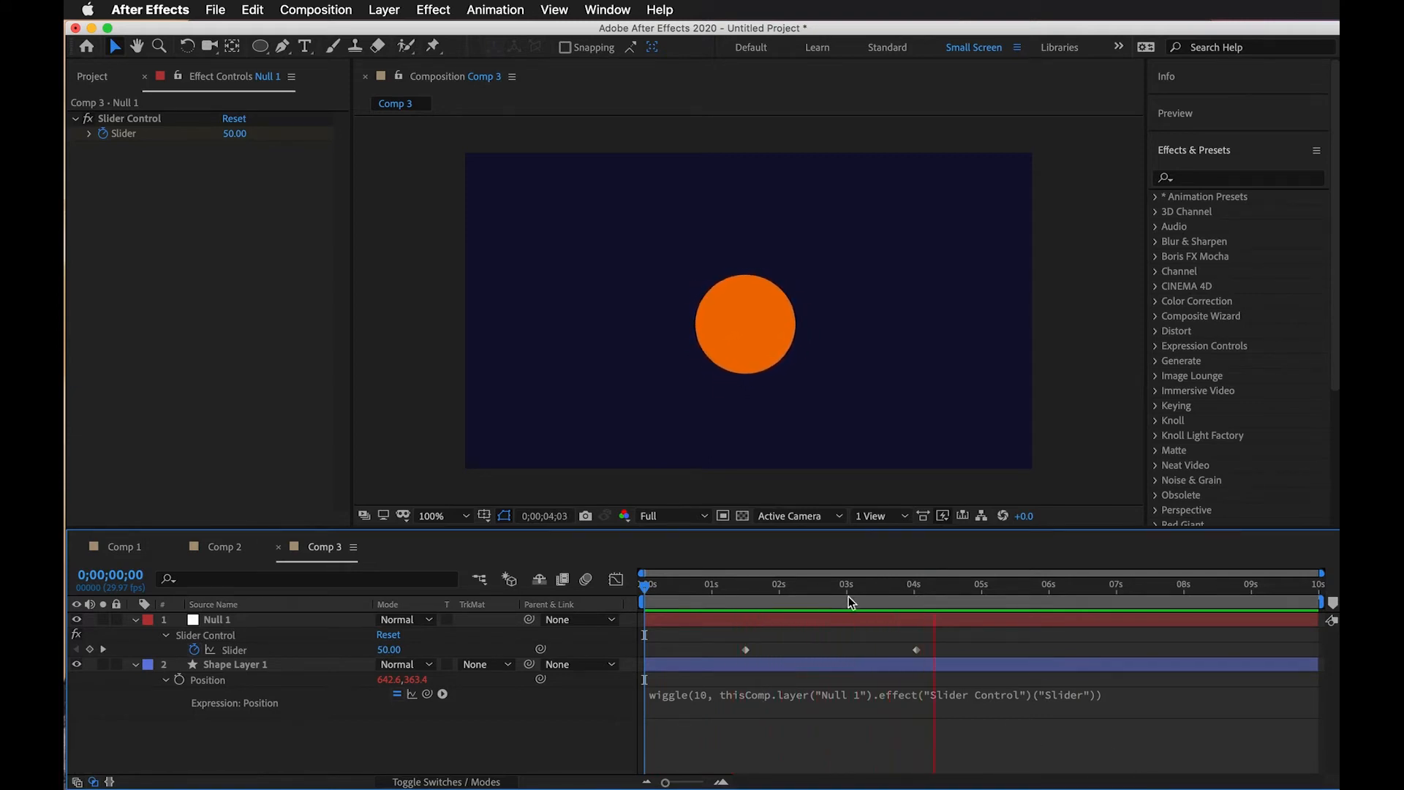
key(space)
key(space)
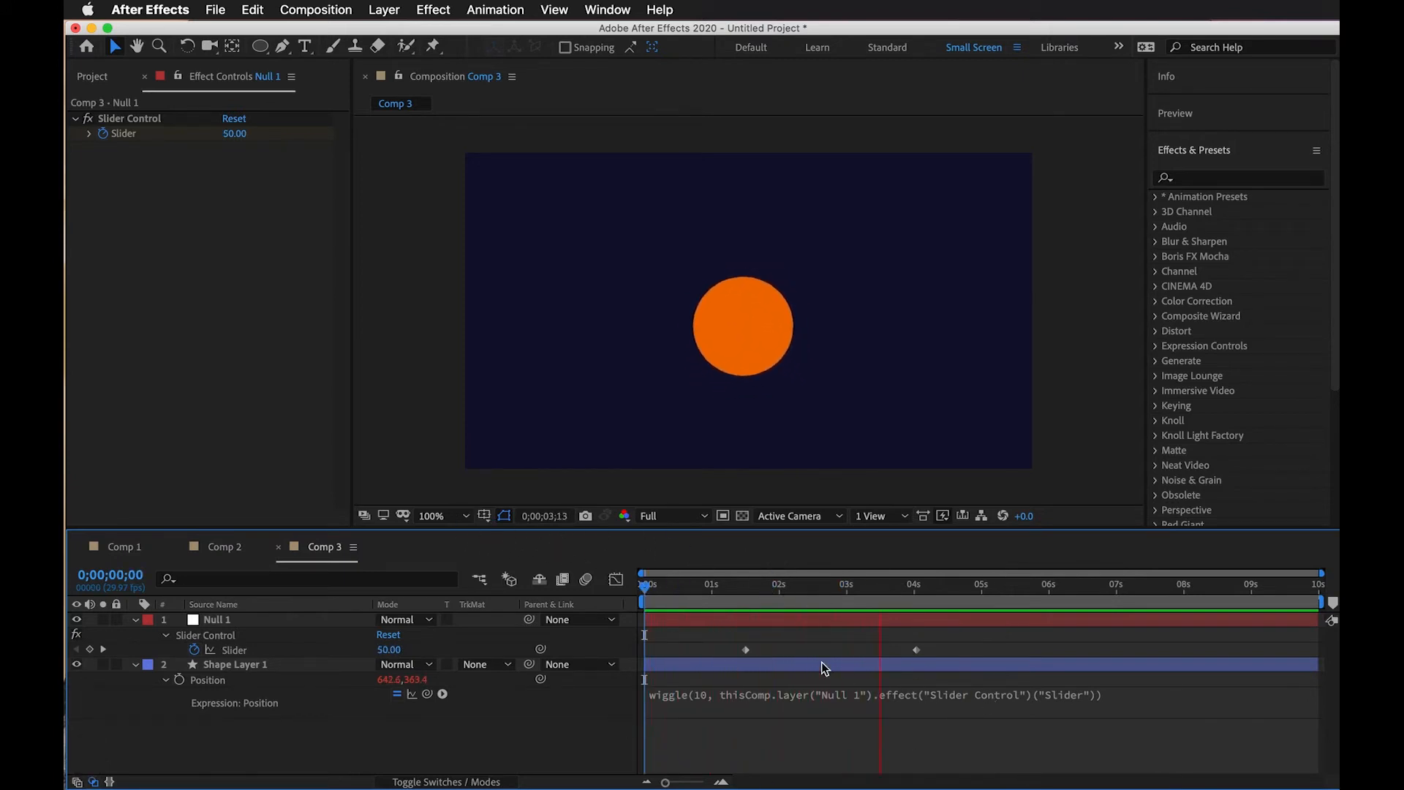
key(space)
Rename the Slider Control effect on the Null 1 layer to "wiggle amount".
click(249, 619)
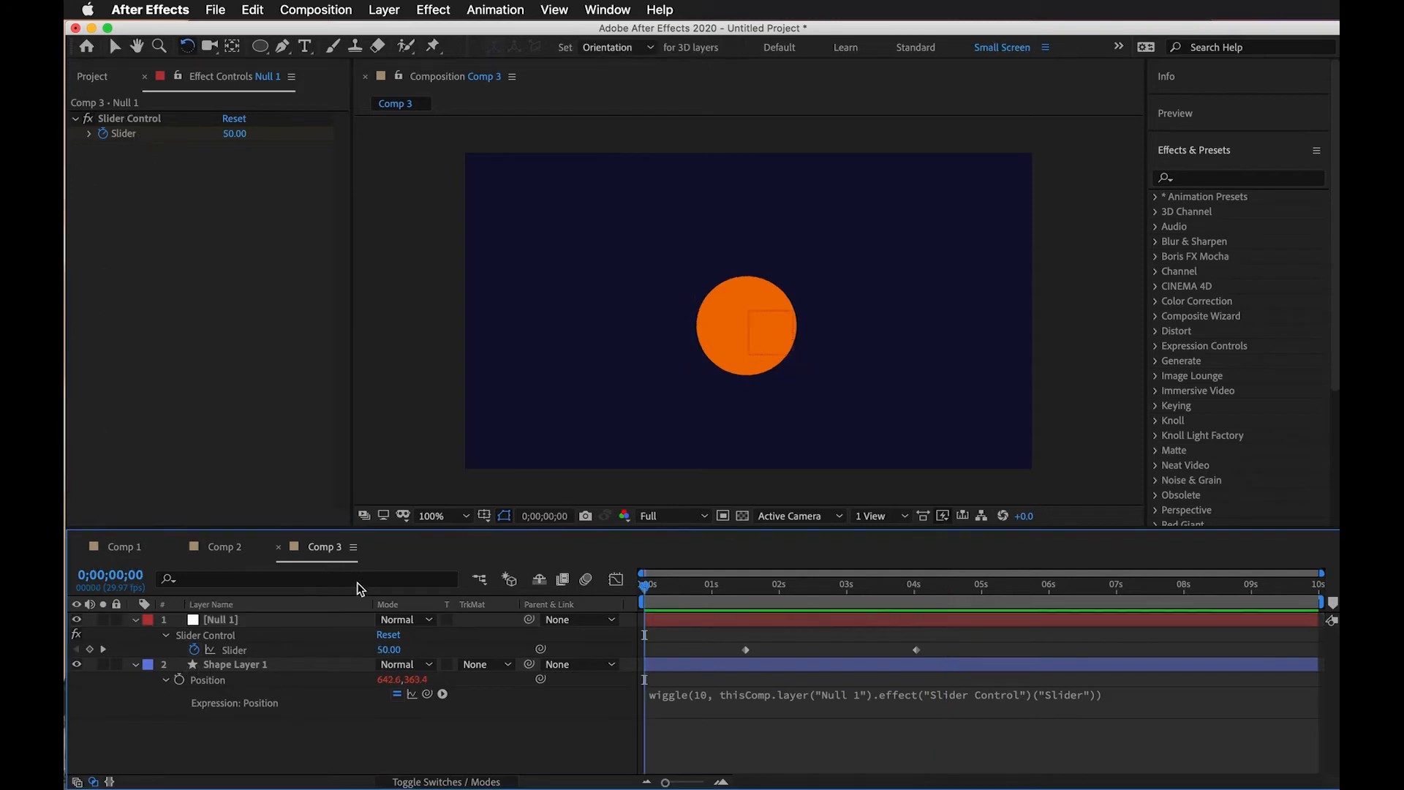
click(258, 625)
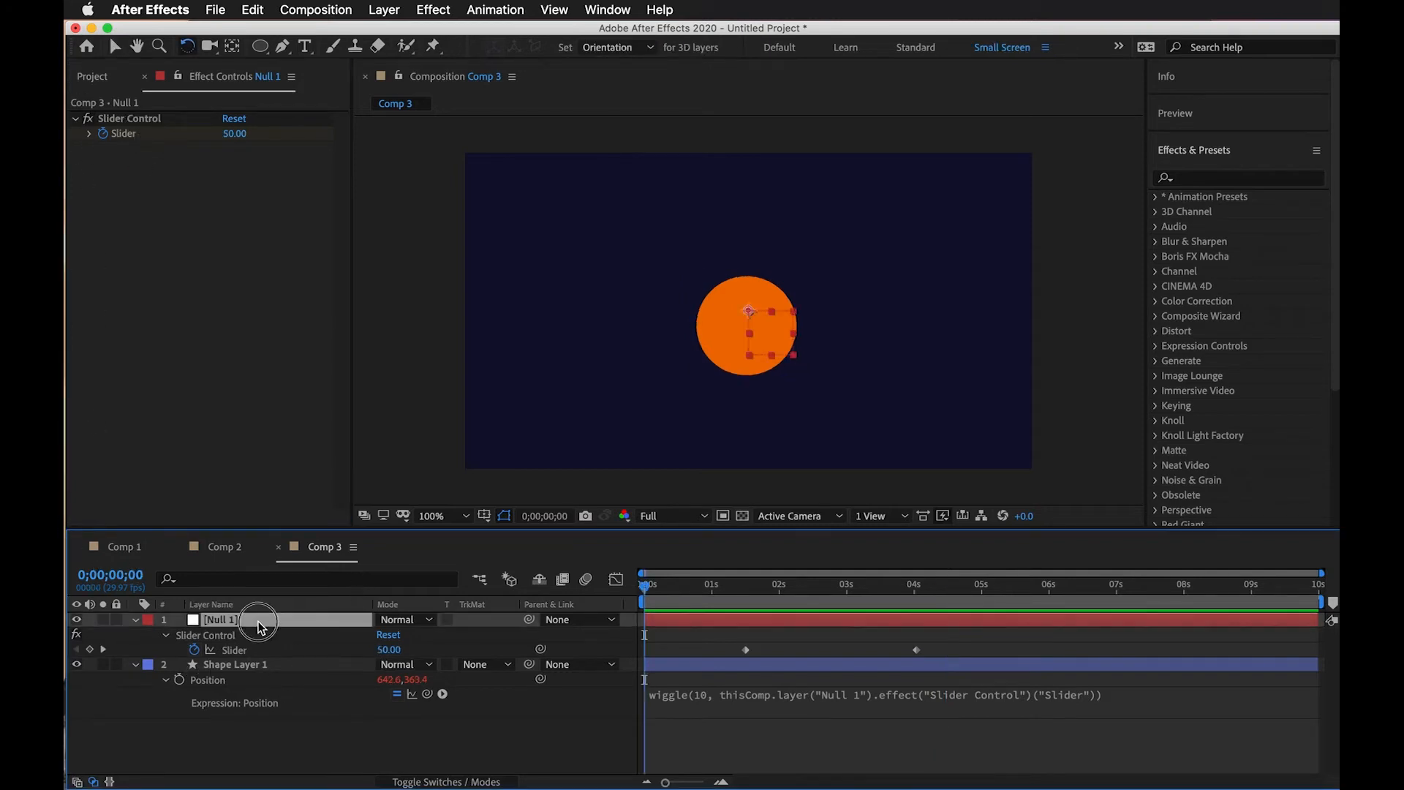
click(140, 120)
right_click(154, 119)
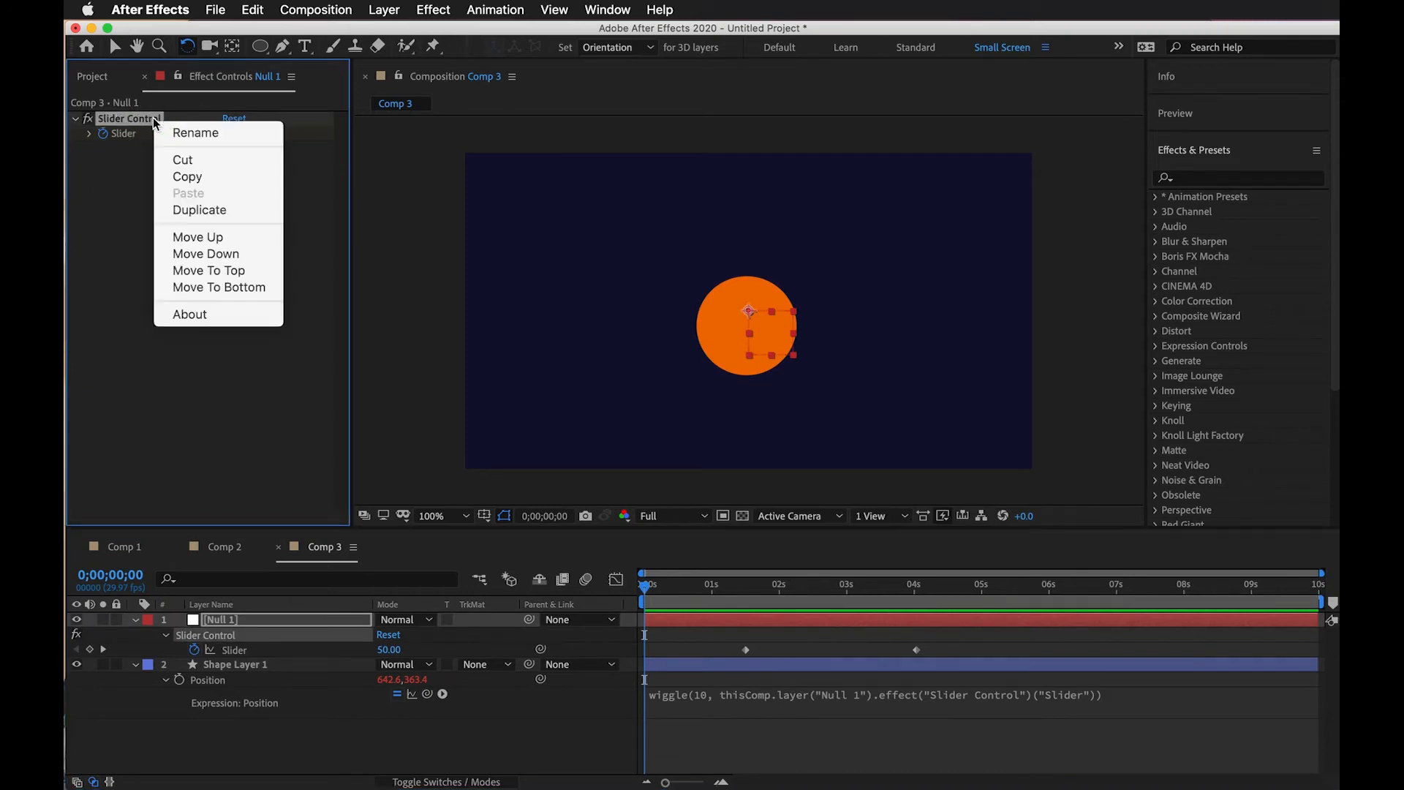
click(175, 131)
text(wiggle )
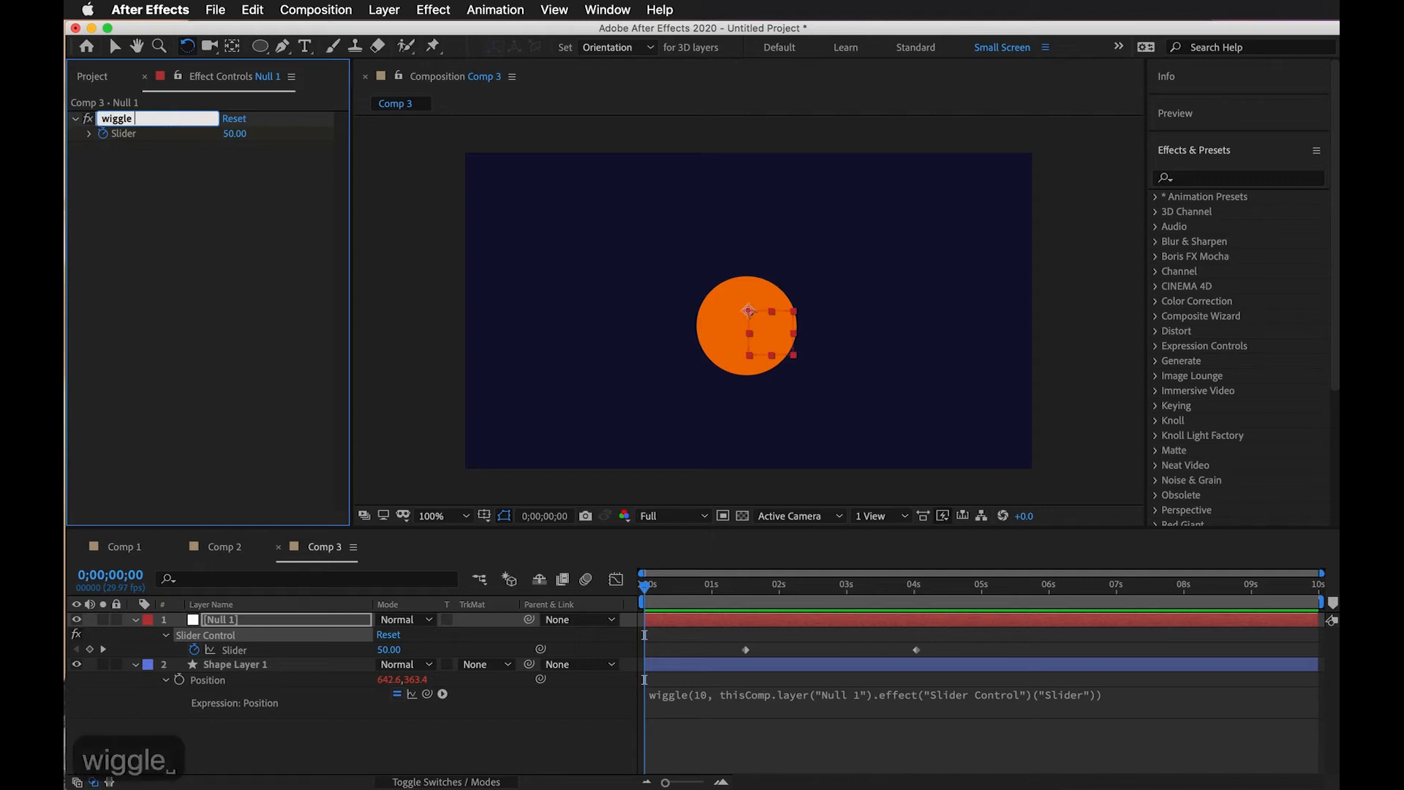
text(amount)
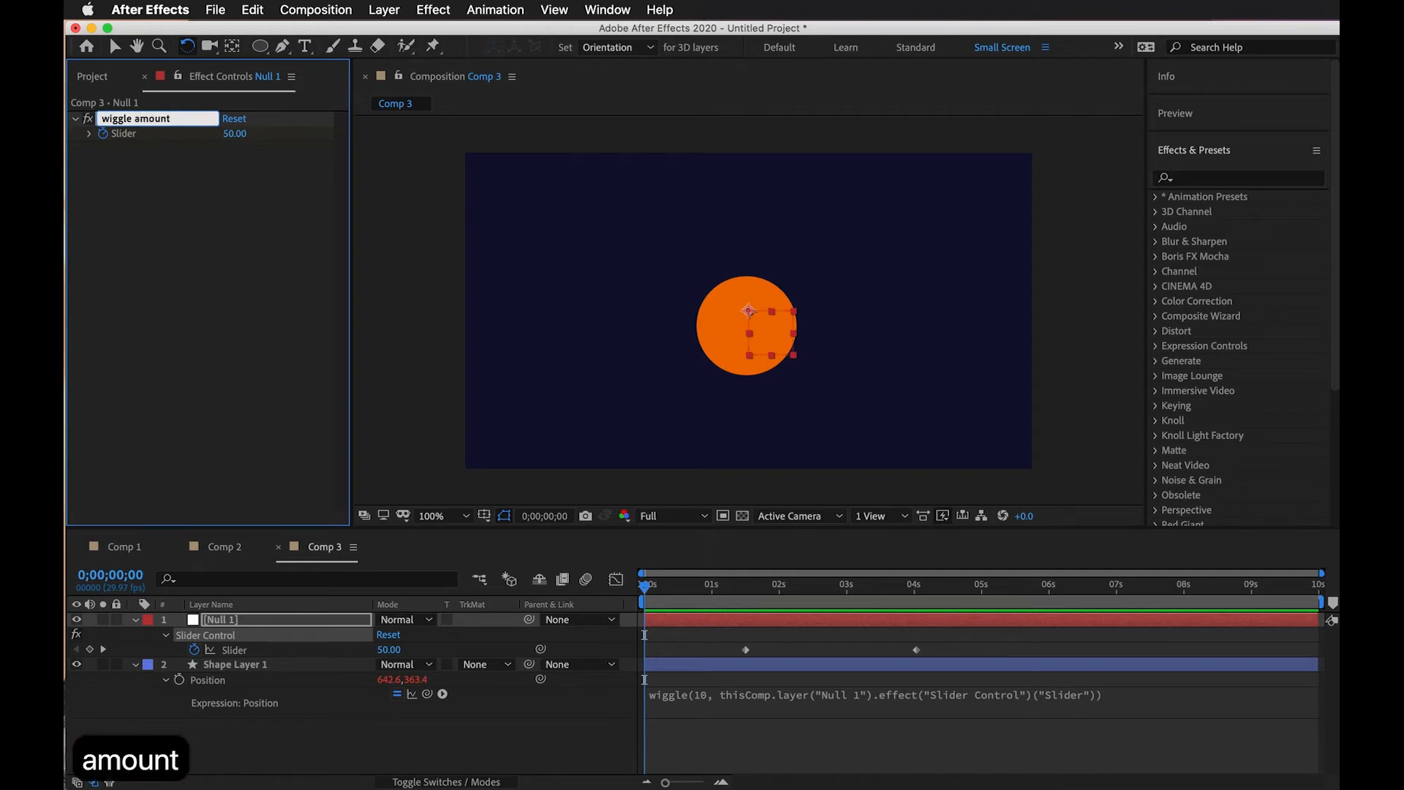
key(Return)
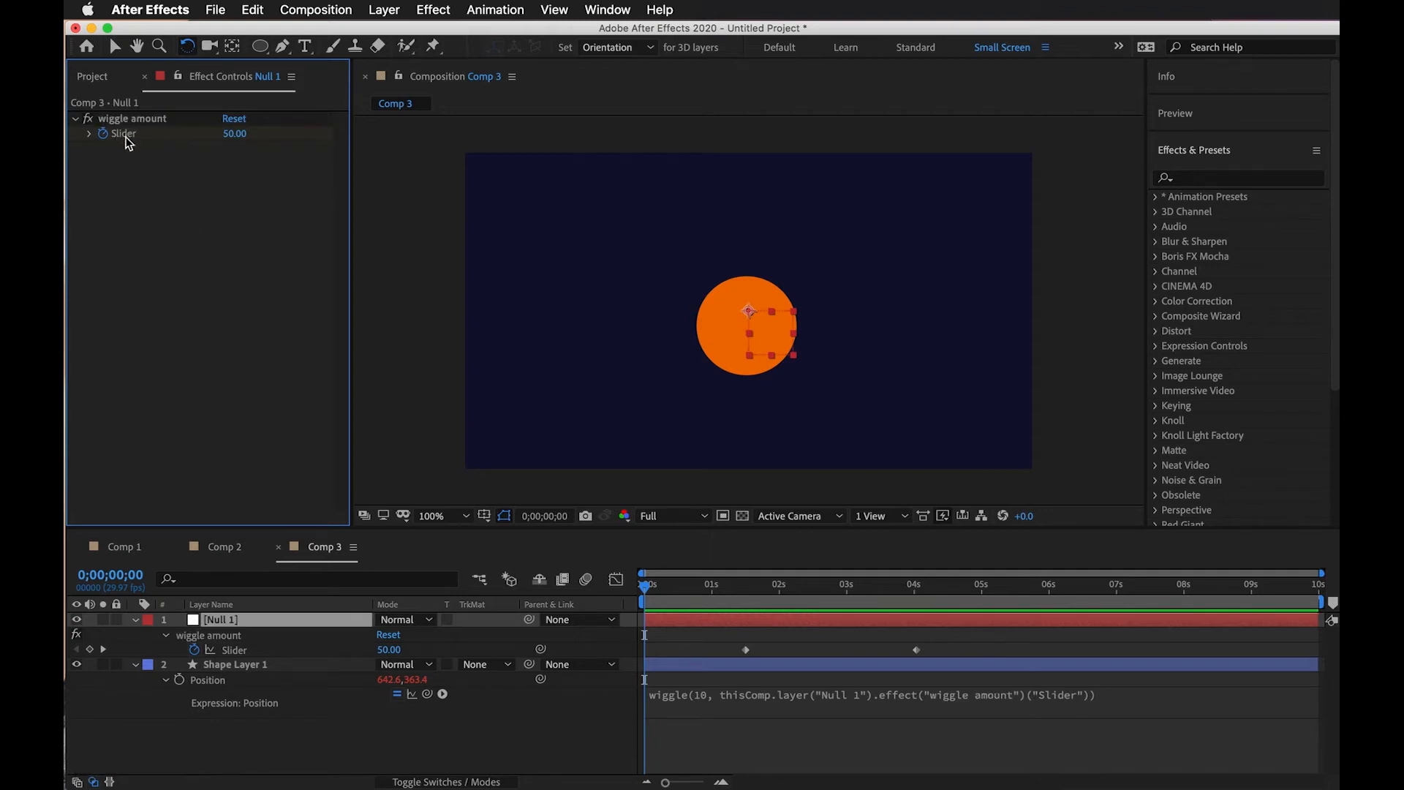
Remove the wiggle expression from Shape Layer 1's Position property.
drag(653, 593, 626, 619)
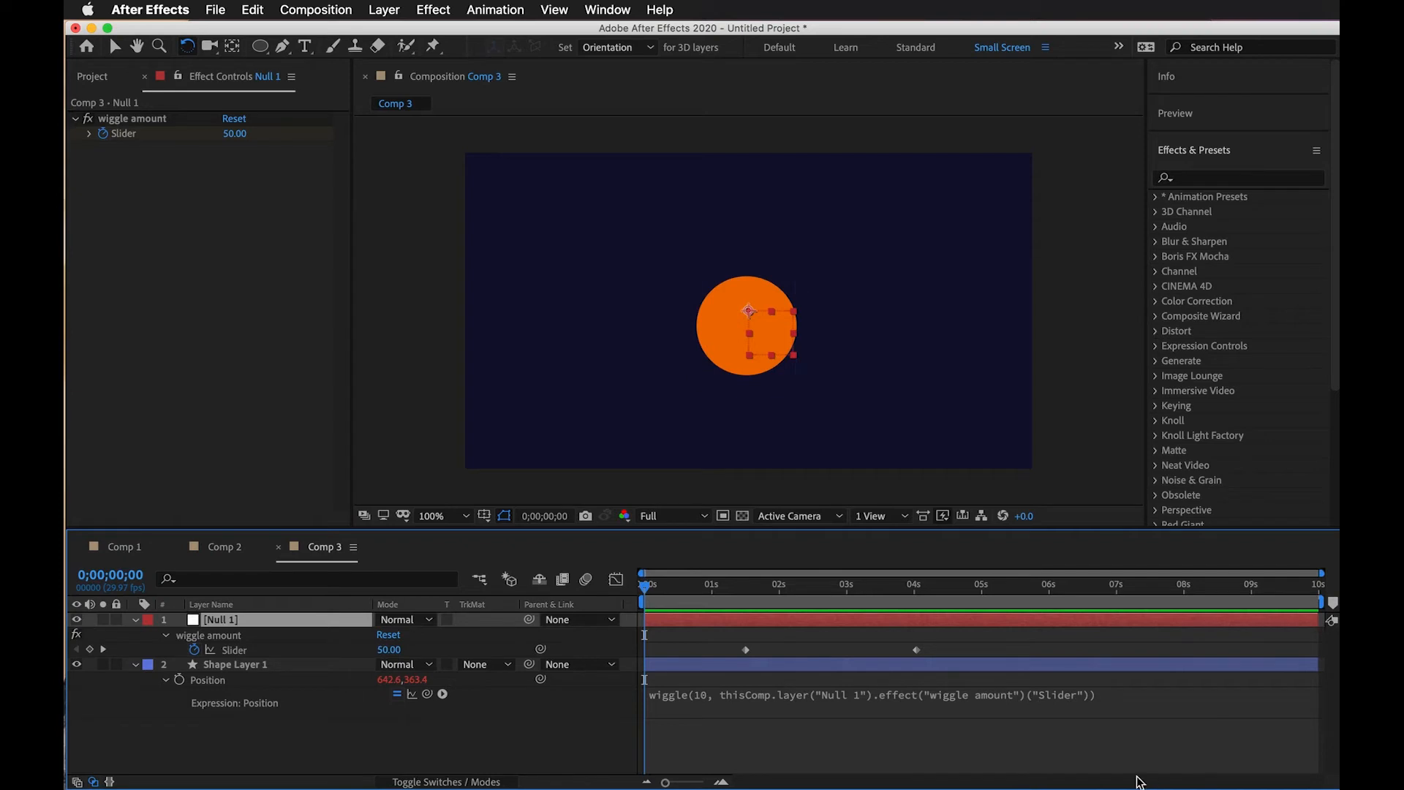
click(884, 735)
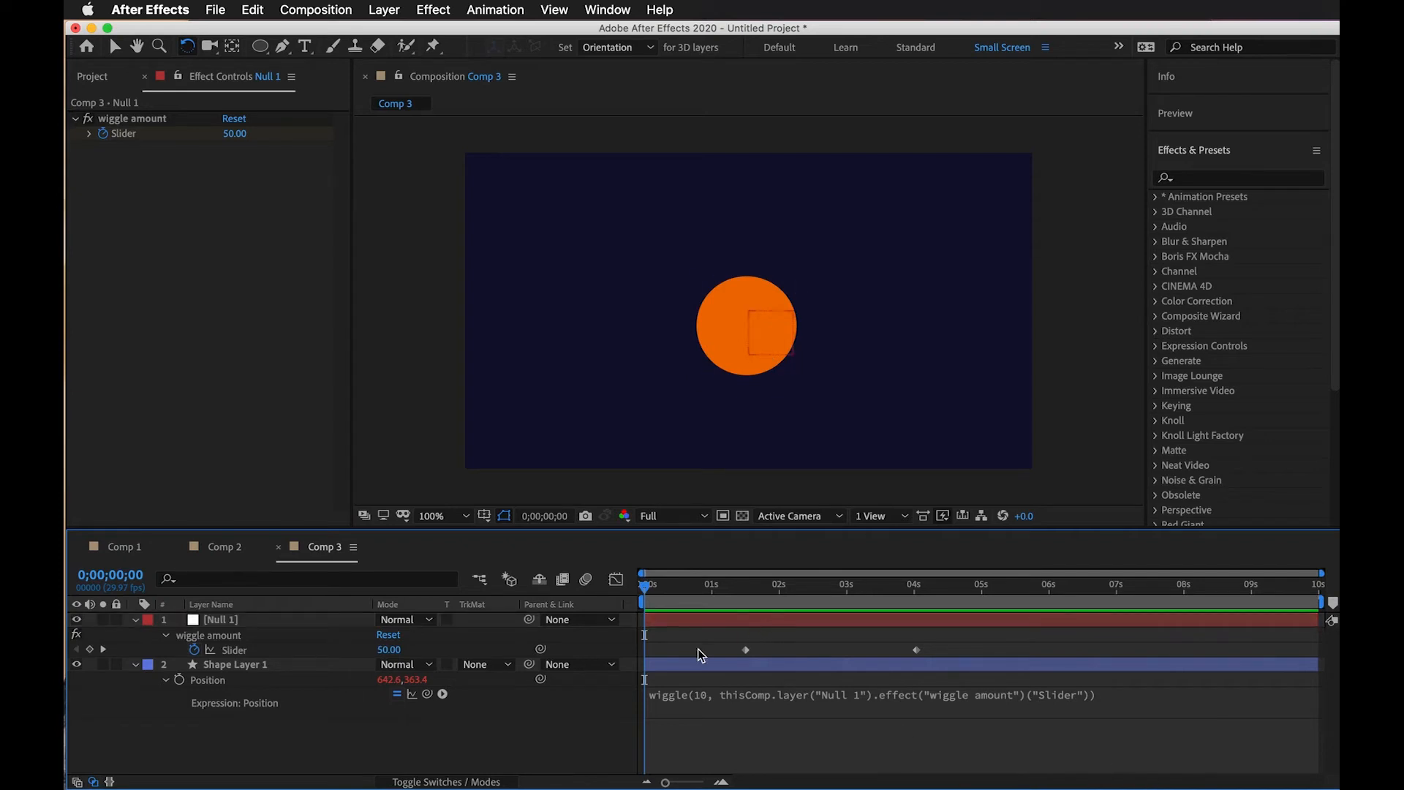
click(730, 620)
click(699, 597)
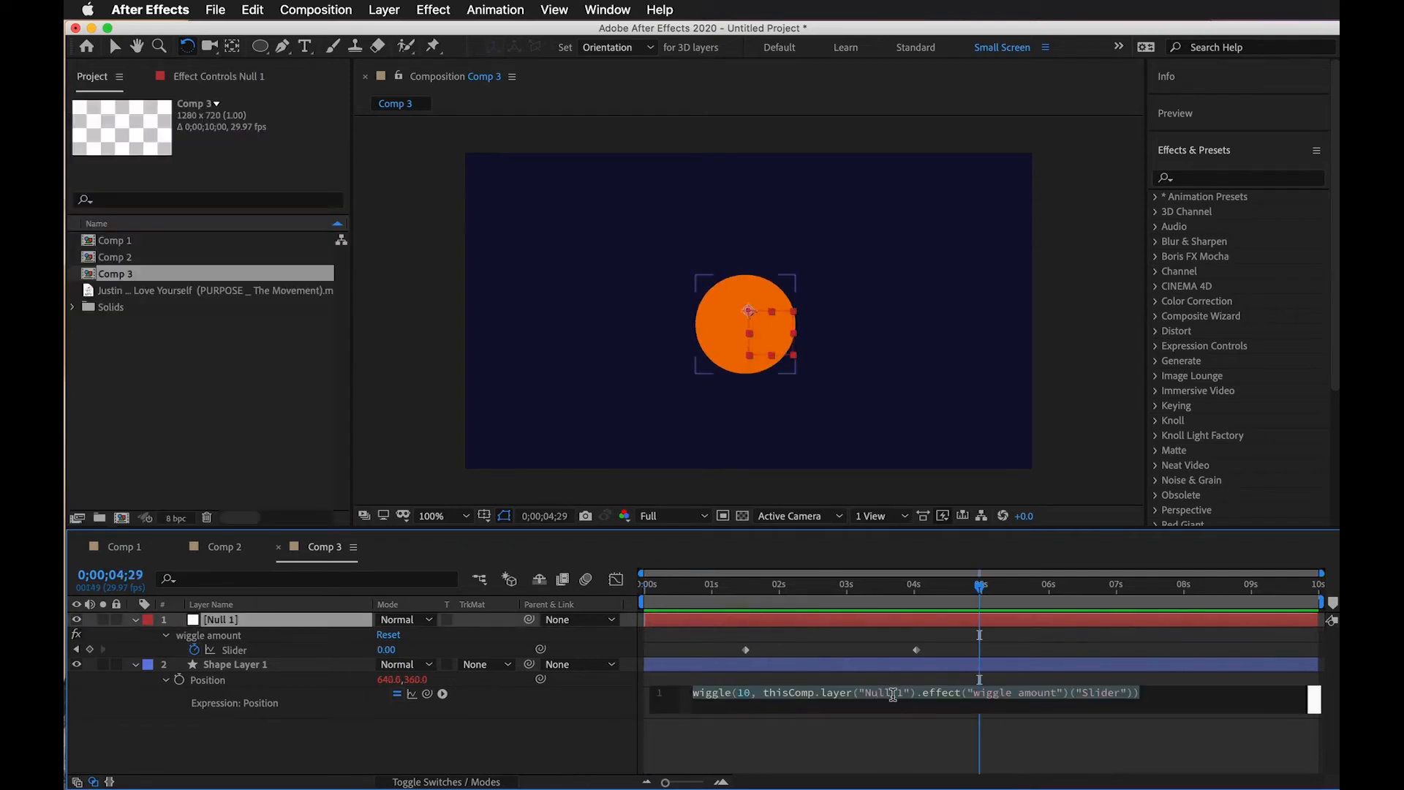
key(BackSpace)
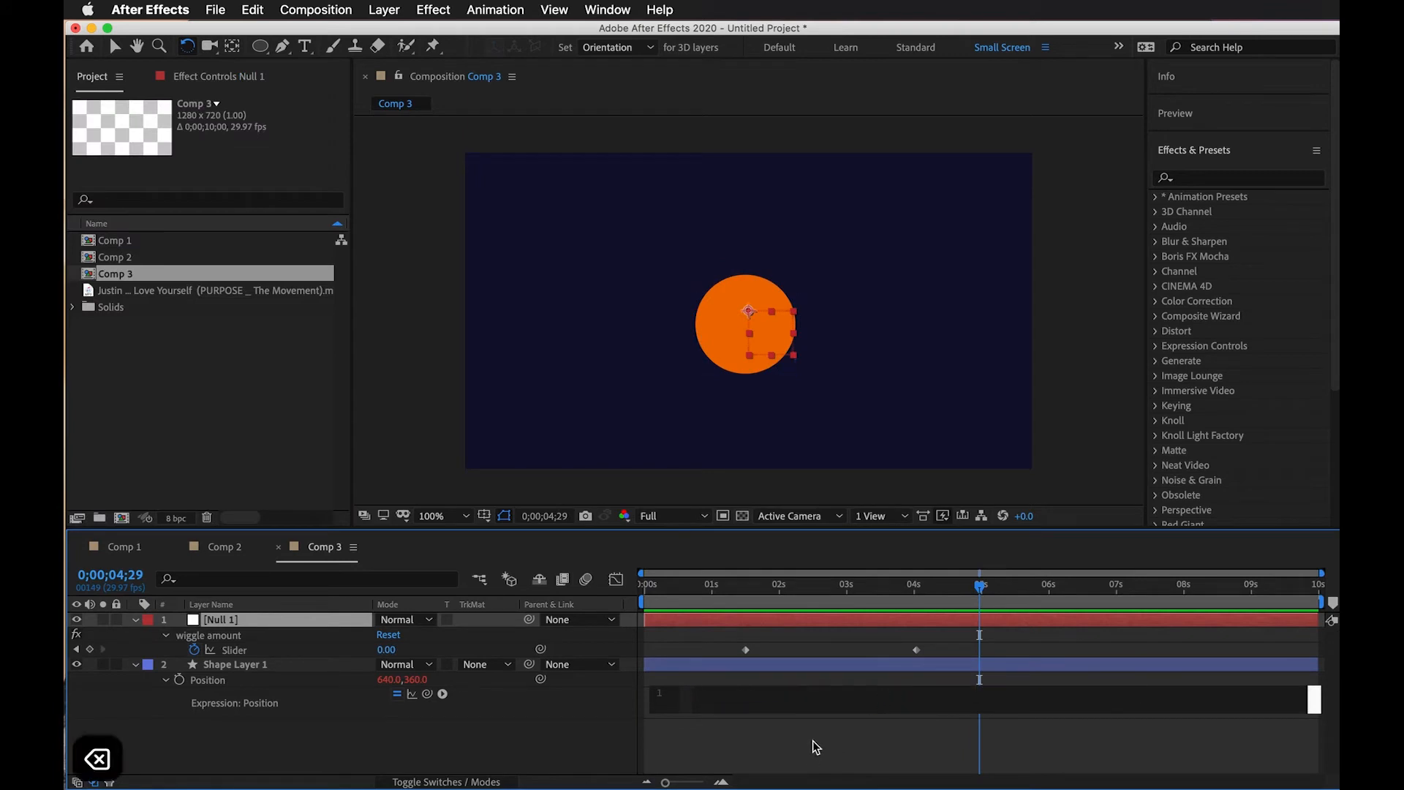
click(813, 739)
click(798, 623)
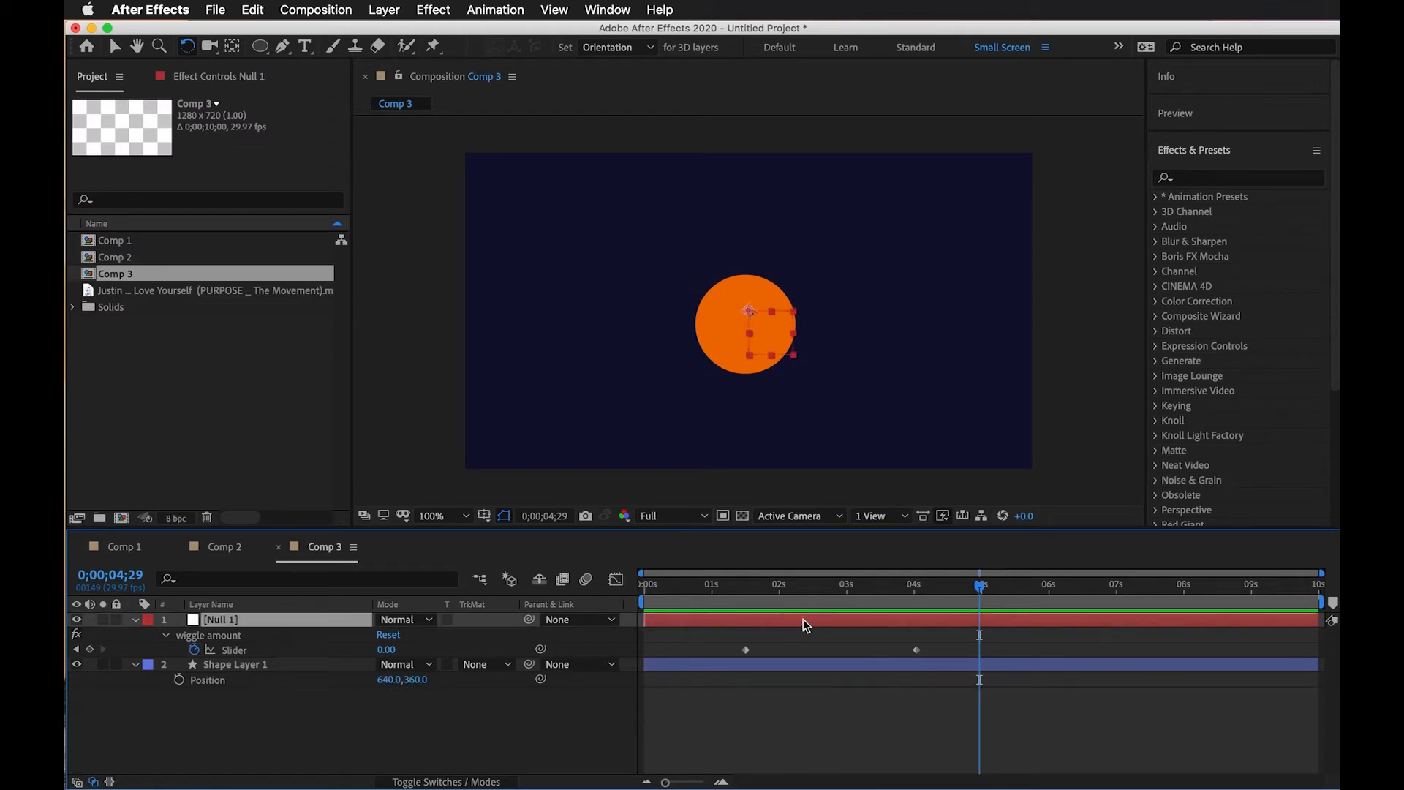
Delete the Null 1 layer from Comp 3 and return the playhead to the start of the composition.
key(BackSpace)
click(790, 618)
drag(819, 594, 643, 586)
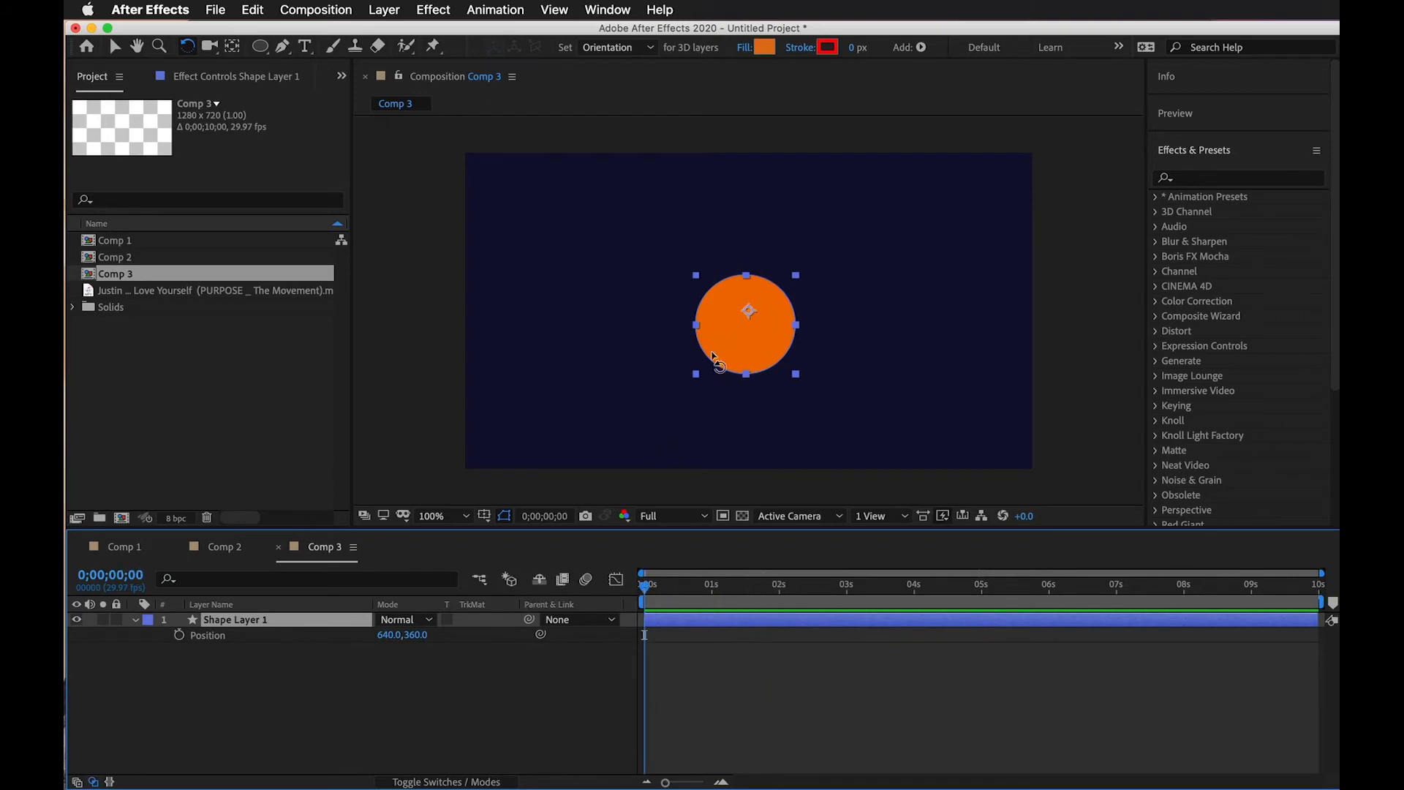
Add the song MP3 above Shape Layer 1 in Comp 3 and expand its audio waveform for inspection.
drag(168, 291, 282, 612)
drag(644, 585, 705, 585)
click(145, 637)
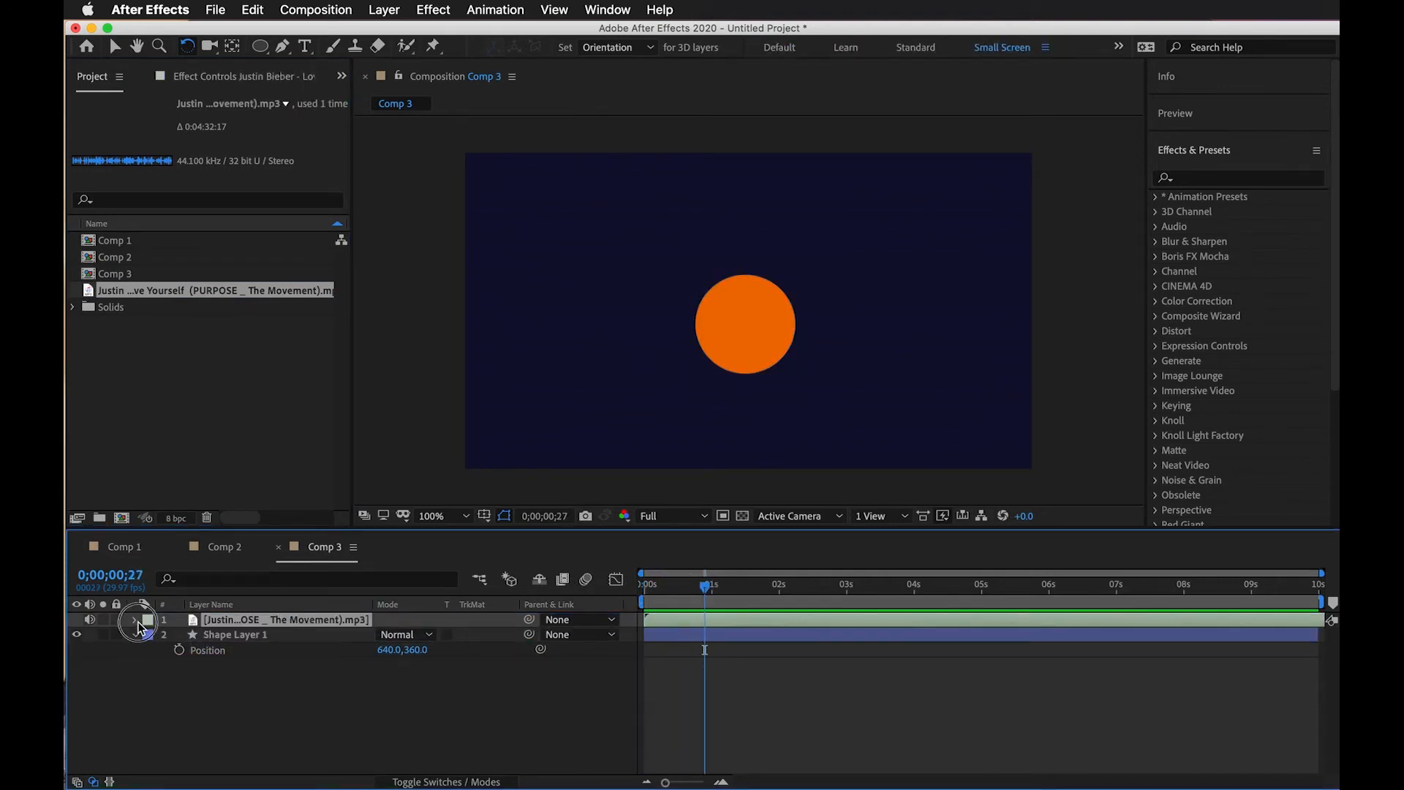
click(134, 619)
click(150, 637)
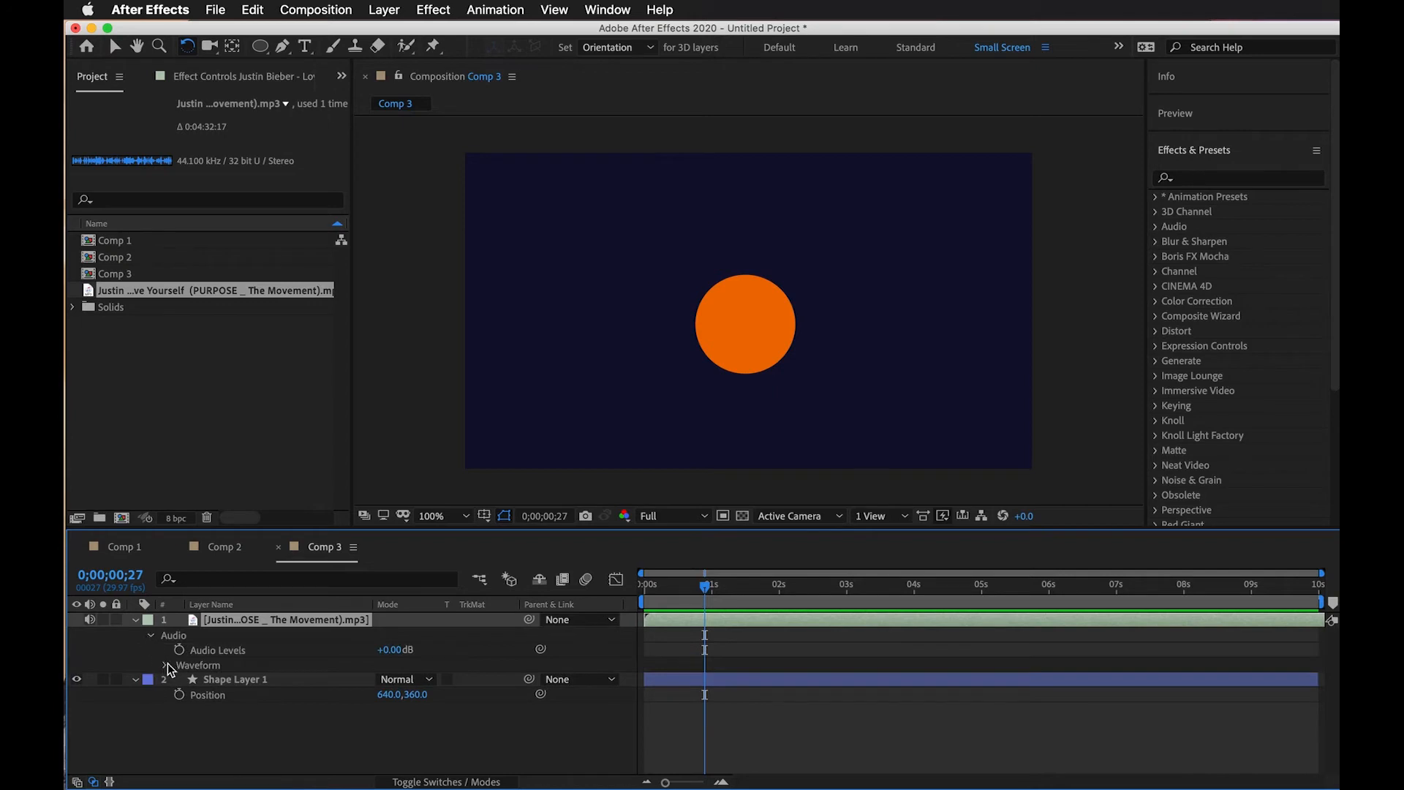
click(165, 666)
drag(710, 592, 650, 670)
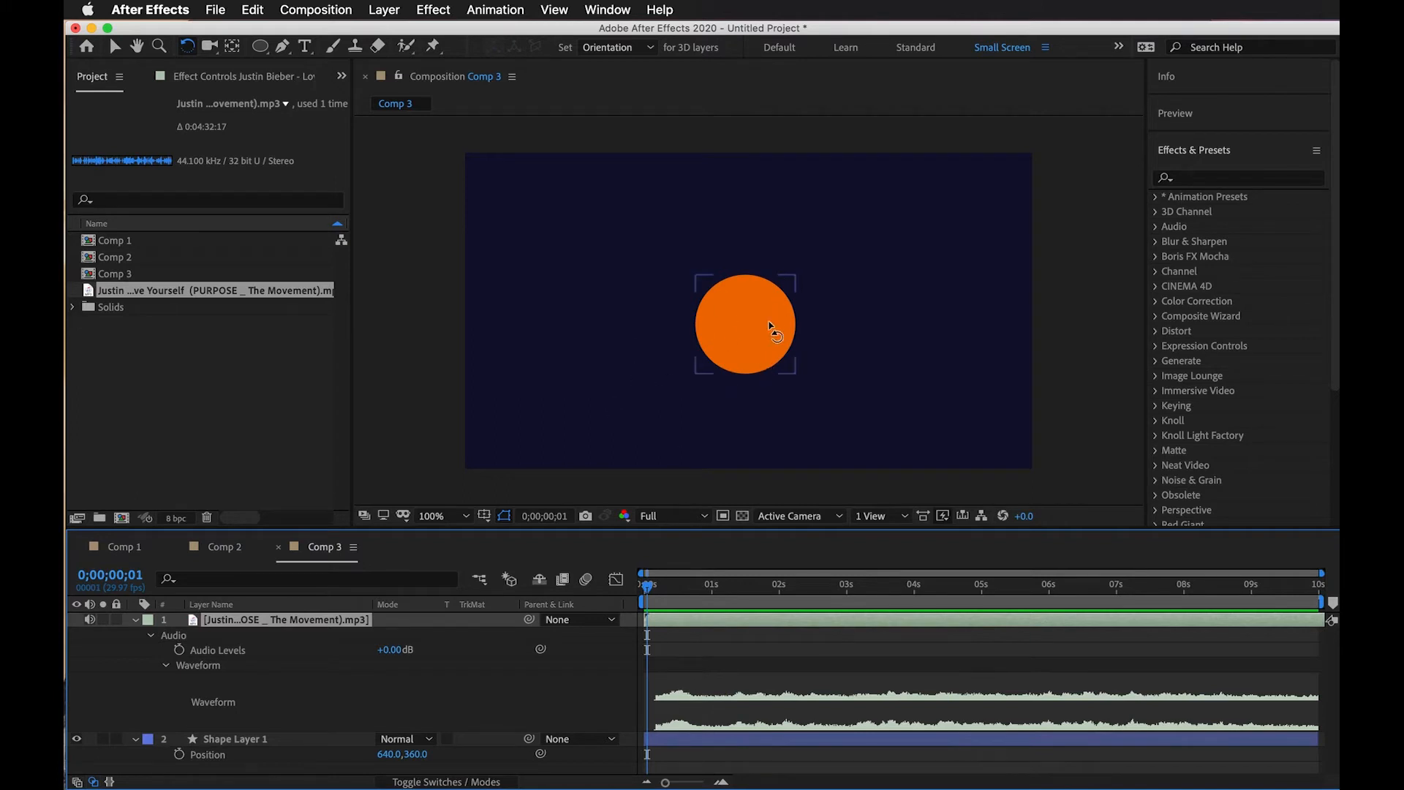
mouse_move(673, 585)
mouse_down()
mouse_move(618, 604)
mouse_move(686, 591)
mouse_up()
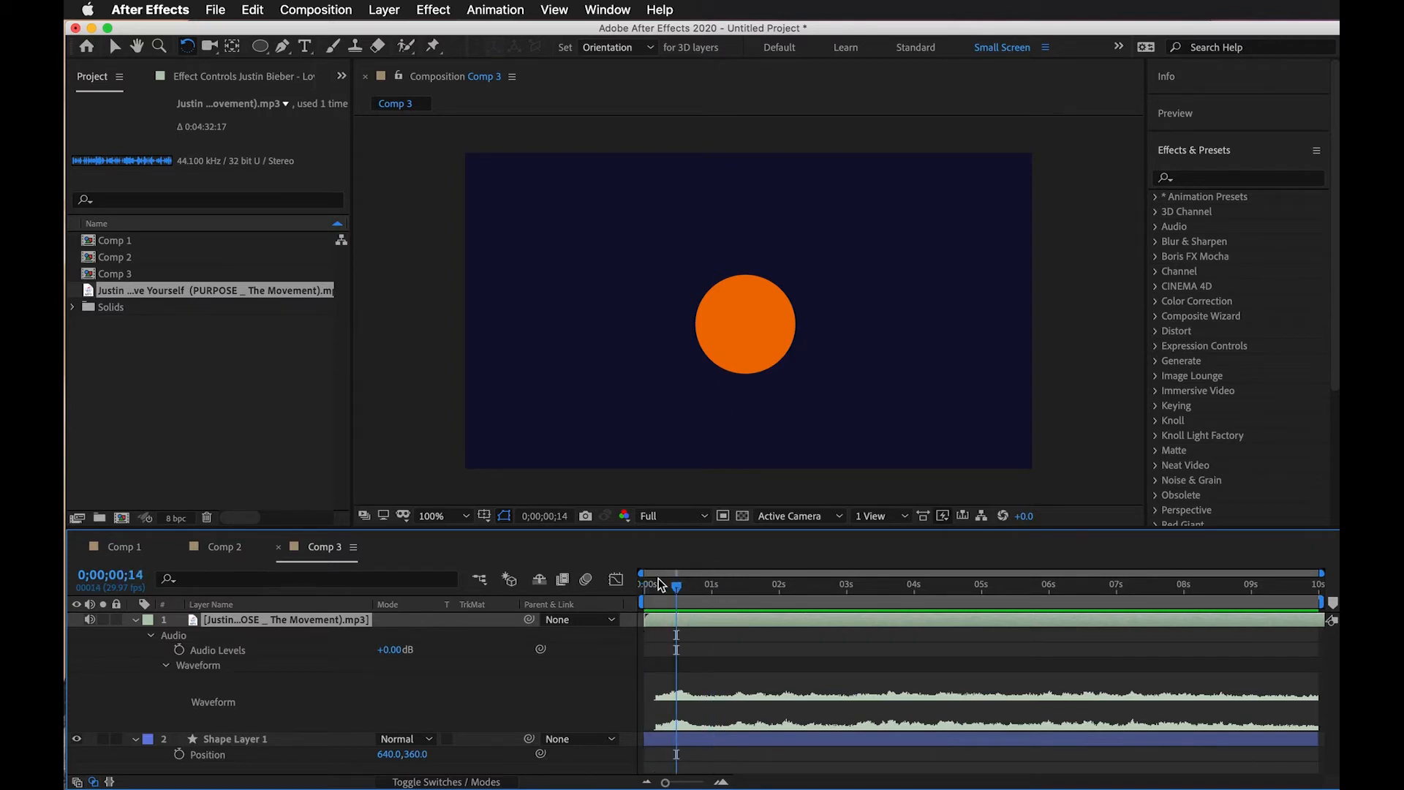
Convert the MP3 layer's audio to keyframes with the Keyframe Assistant.
right_click(298, 620)
mouse_move(368, 598)
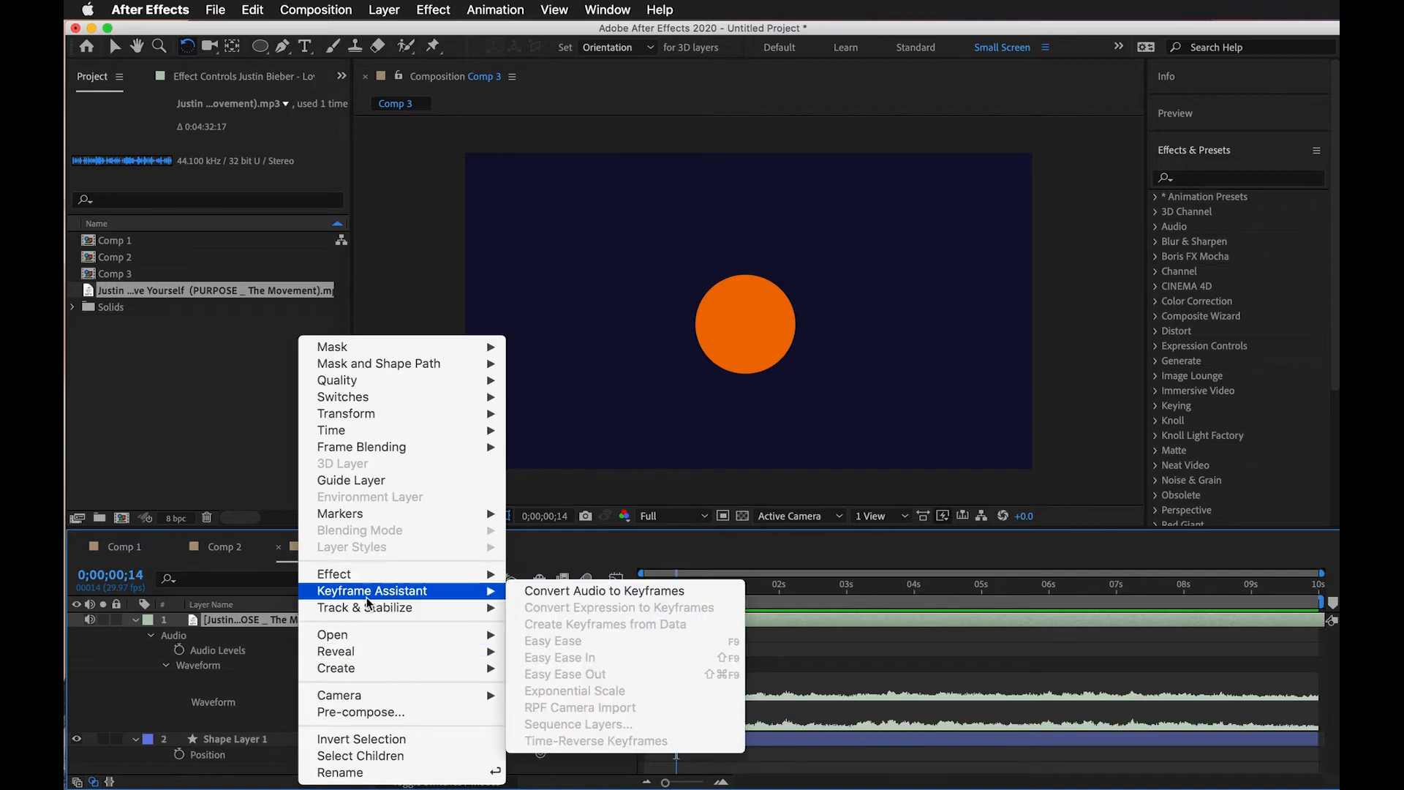
click(692, 595)
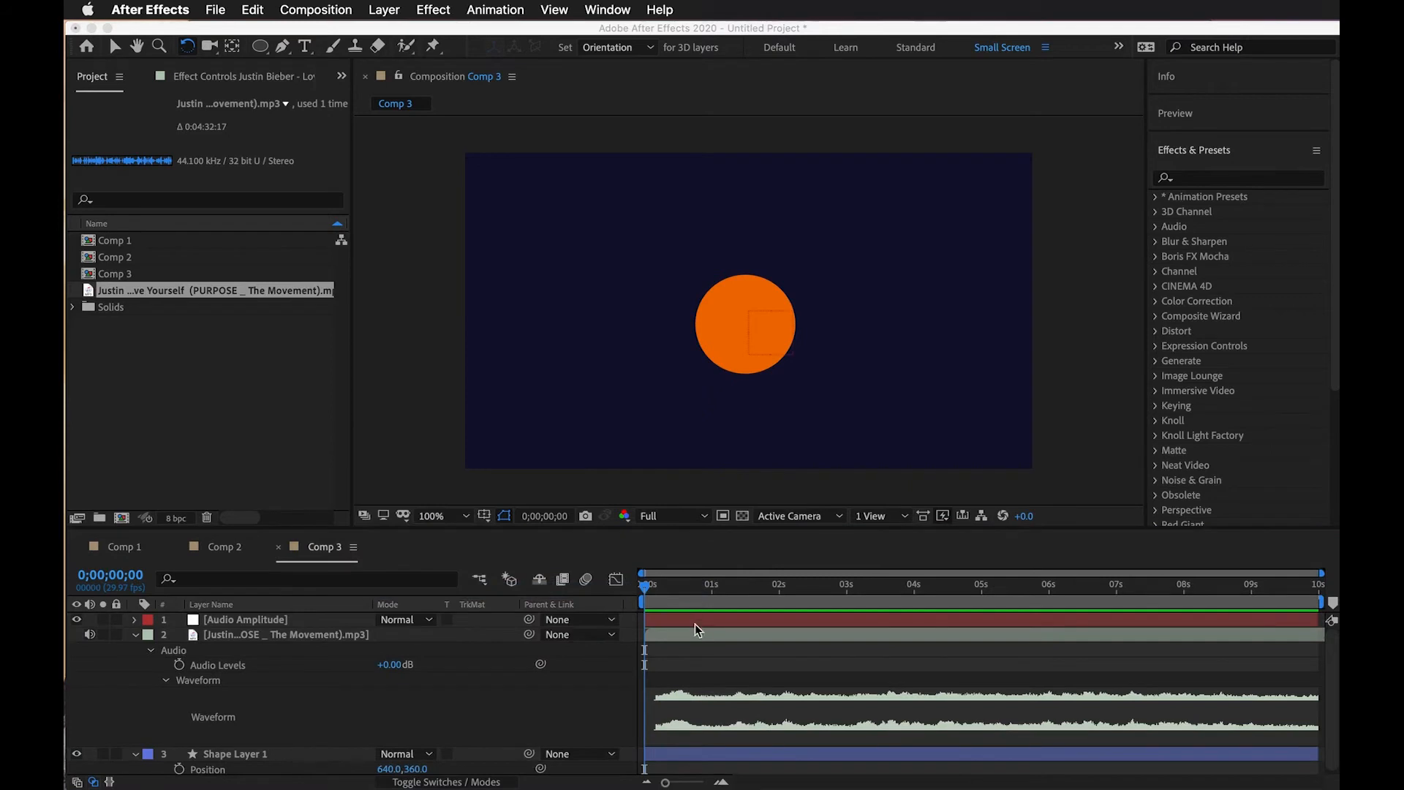
Expand the Audio Amplitude layer's effects to show the Slider properties of Left Channel, Right Channel and Both Channels.
click(282, 626)
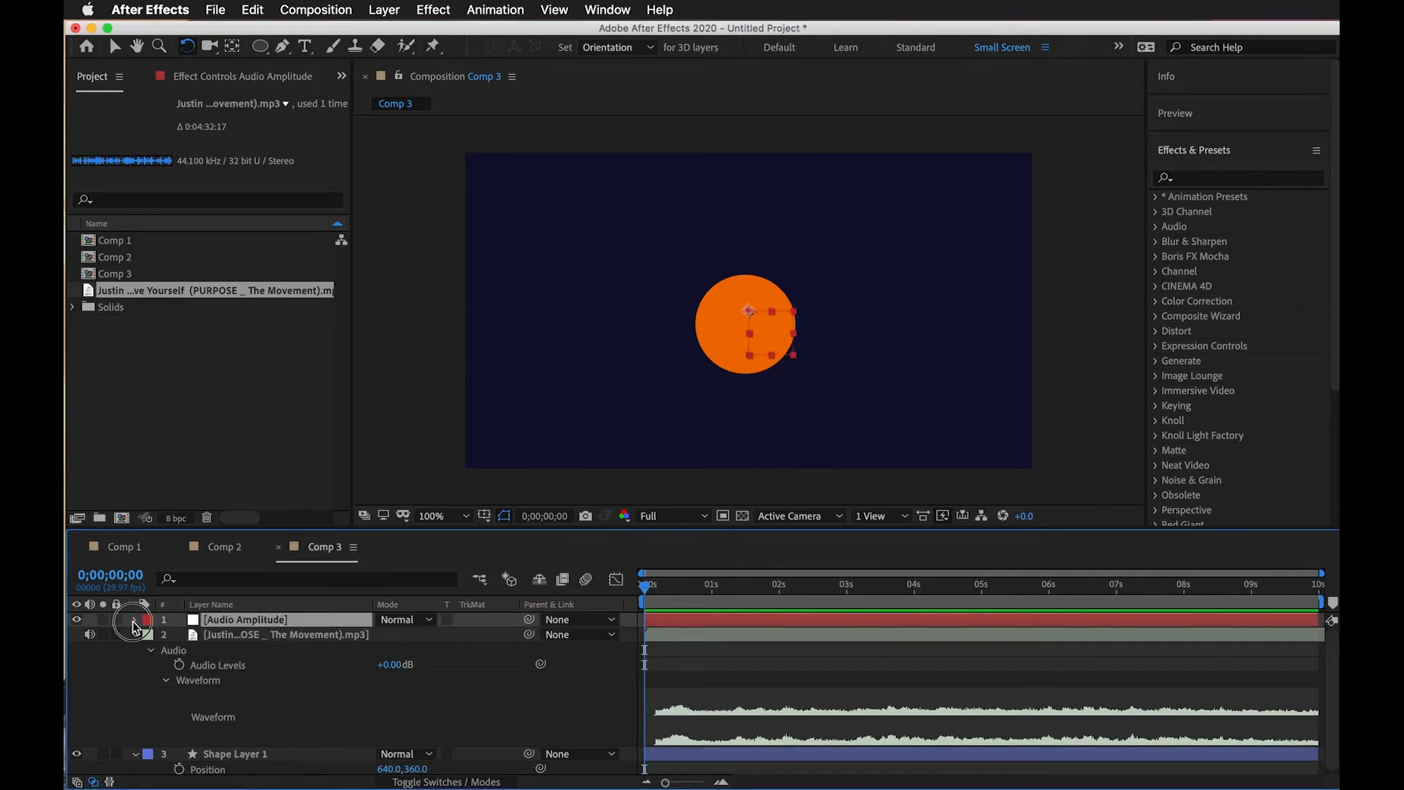
click(134, 621)
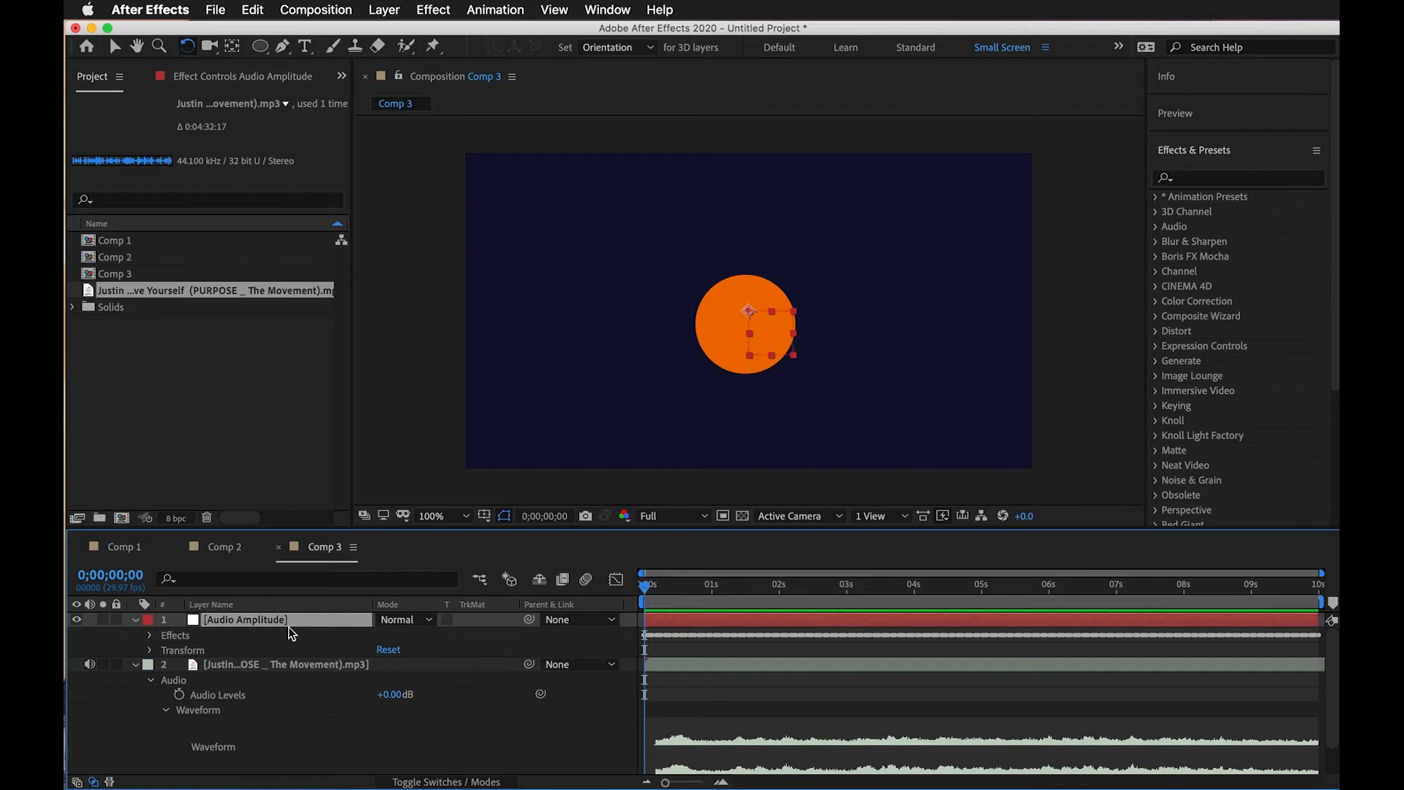
click(149, 635)
click(151, 636)
click(152, 636)
click(164, 680)
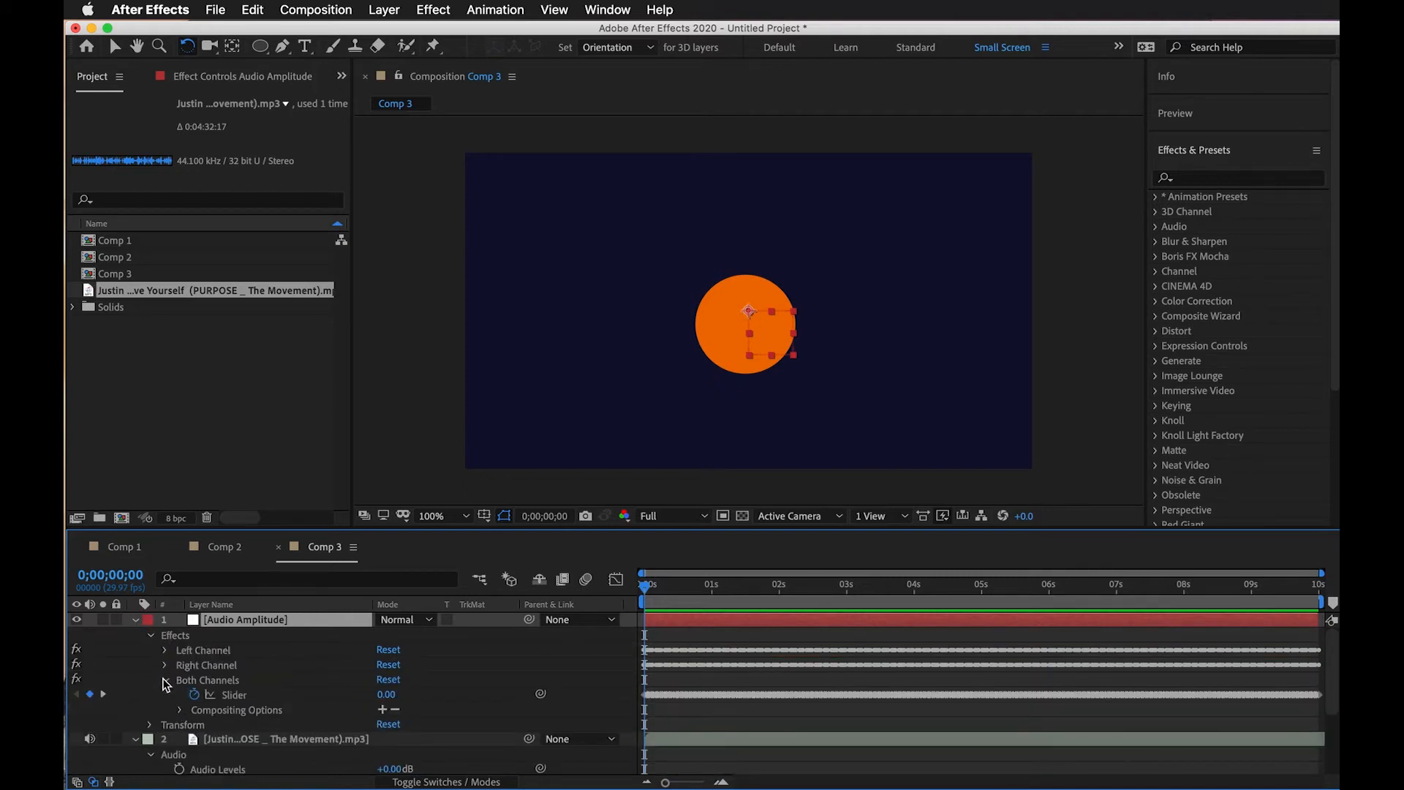
click(164, 665)
click(166, 650)
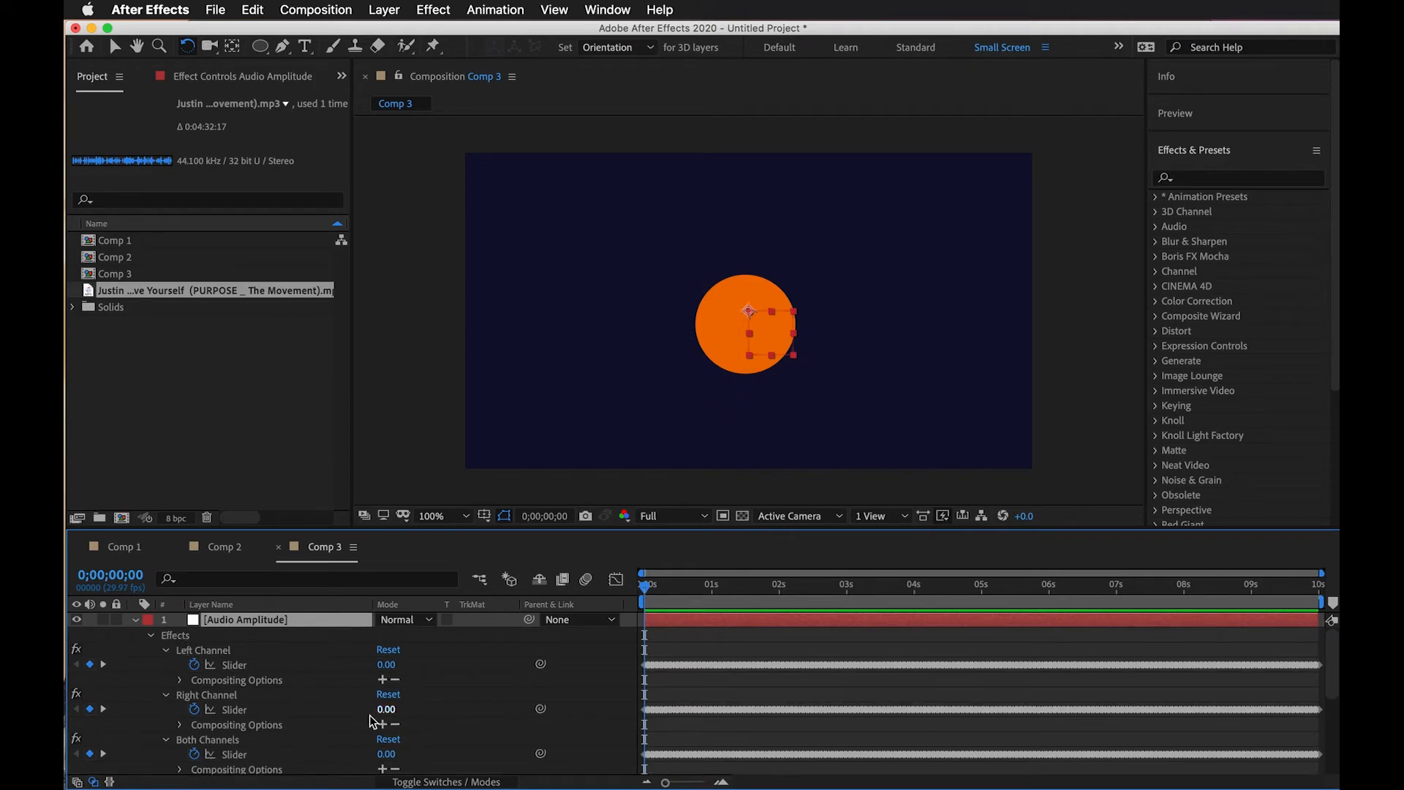
scroll(261, 693, down, 2)
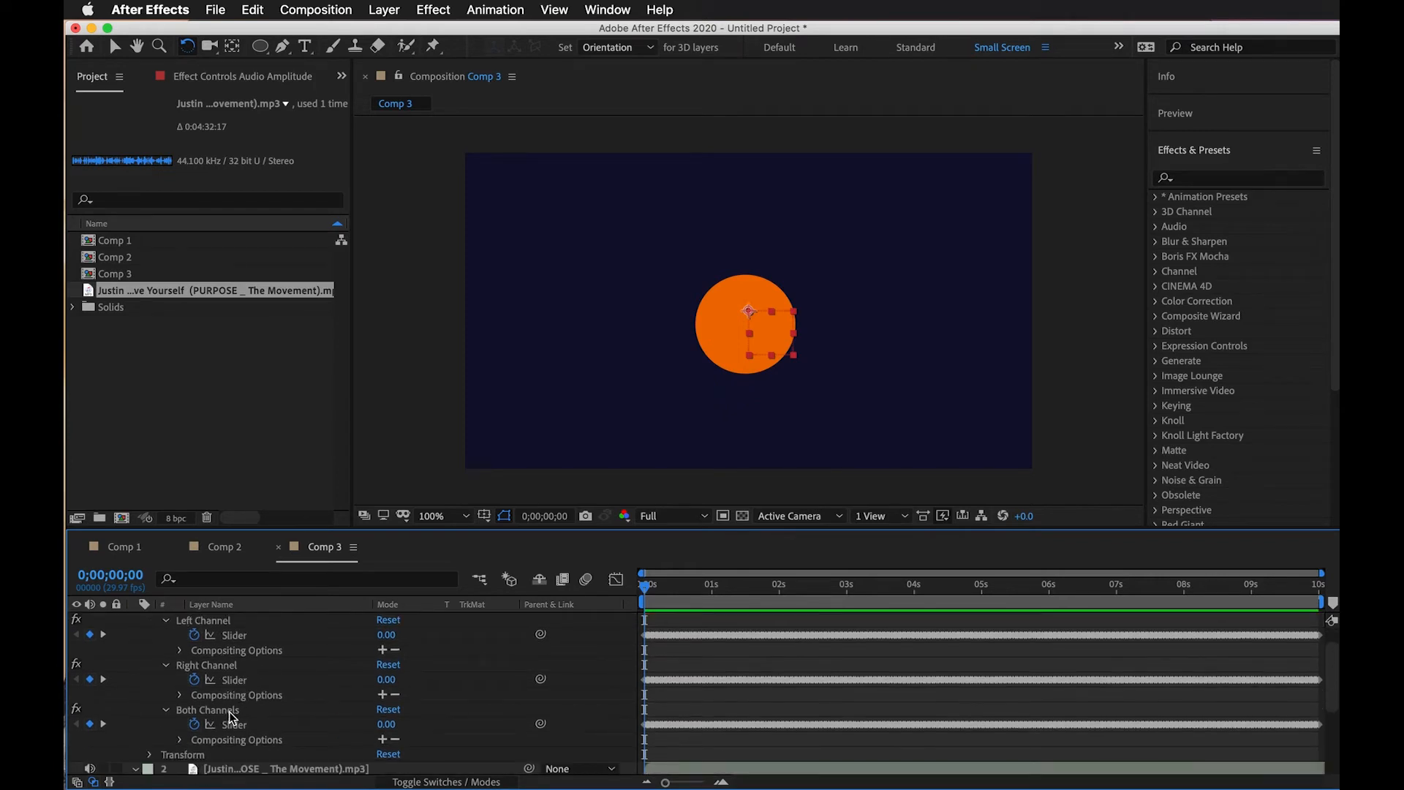
Examine how the channel Slider keyframe values change over time compared with the MP3 layer's waveform.
click(683, 729)
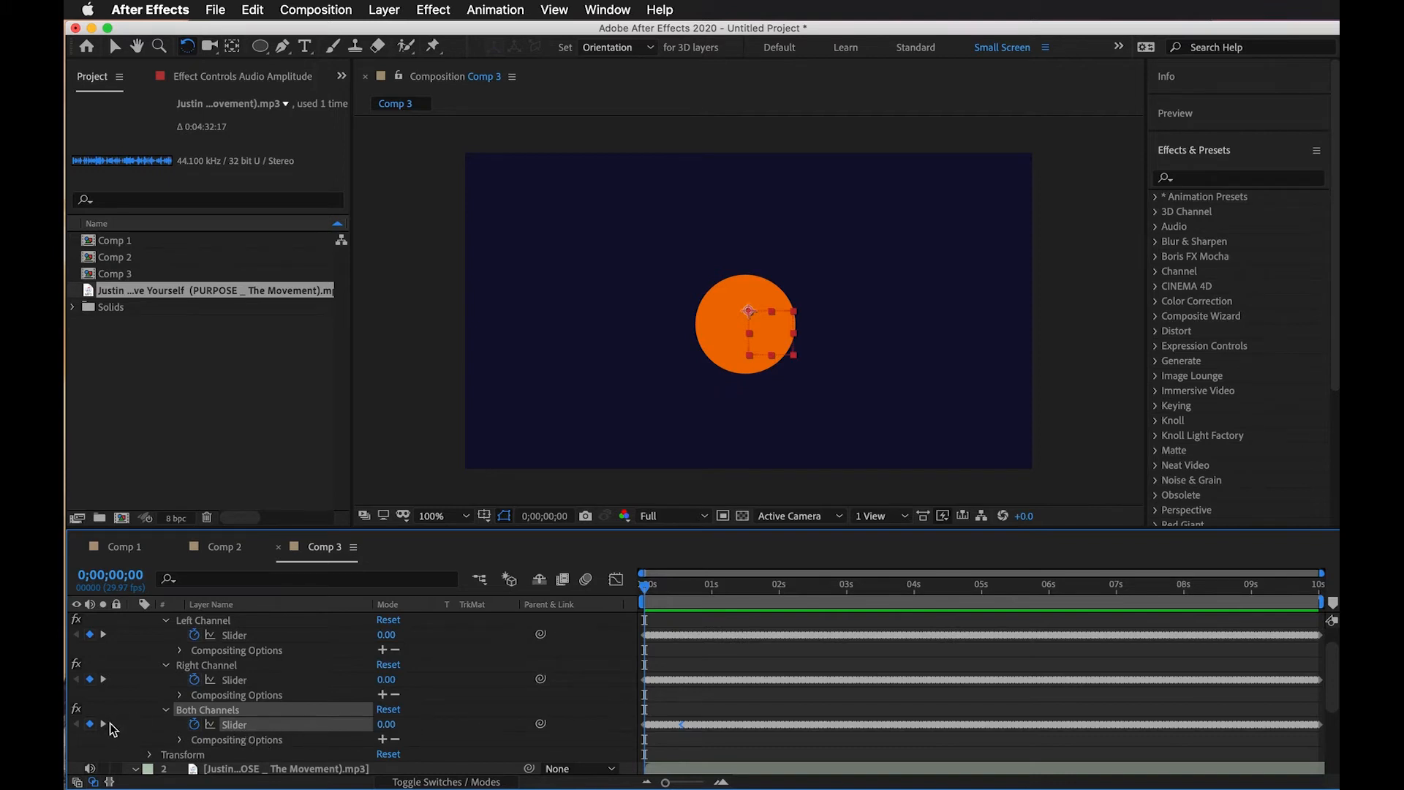
key(space)
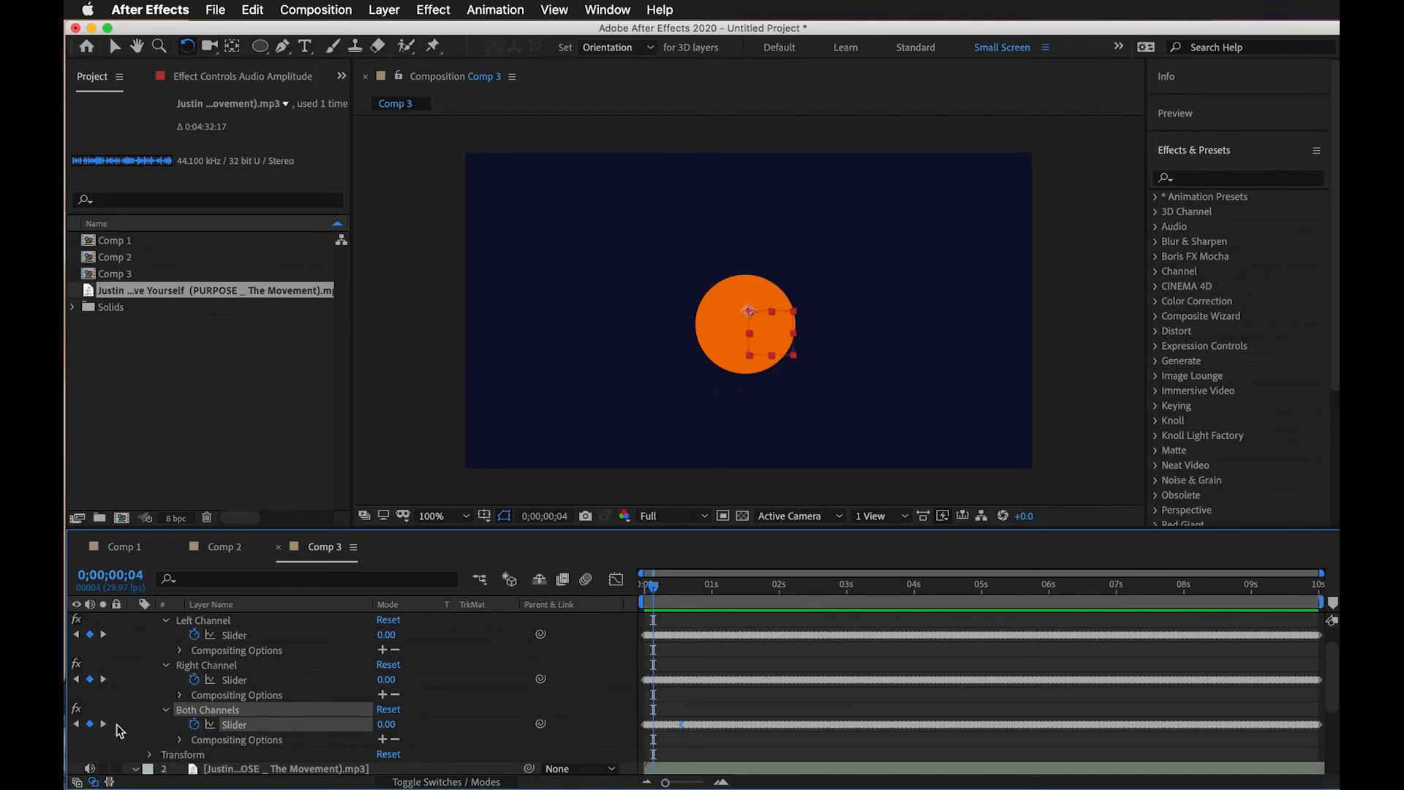
scroll(274, 723, down, 3)
click(504, 689)
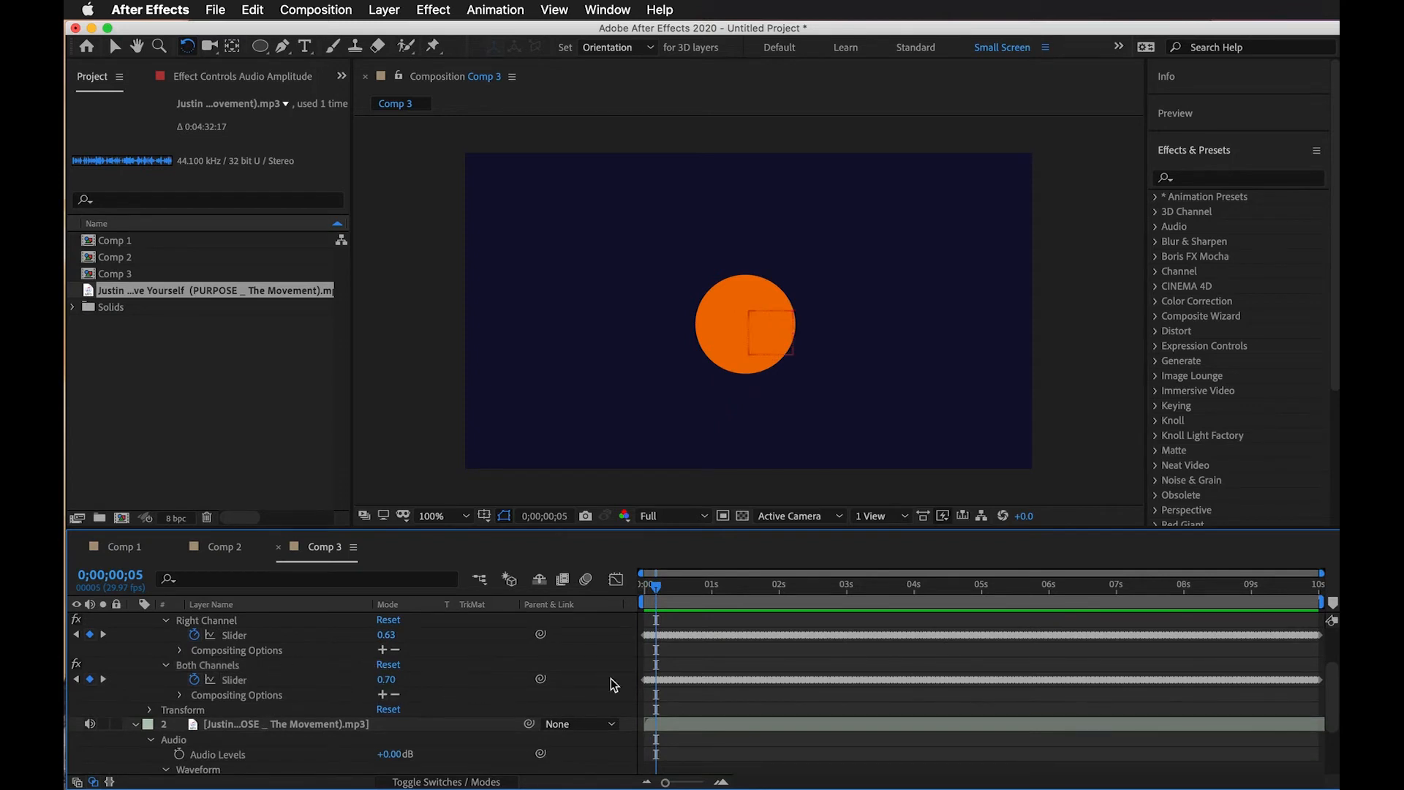
drag(678, 585, 1021, 615)
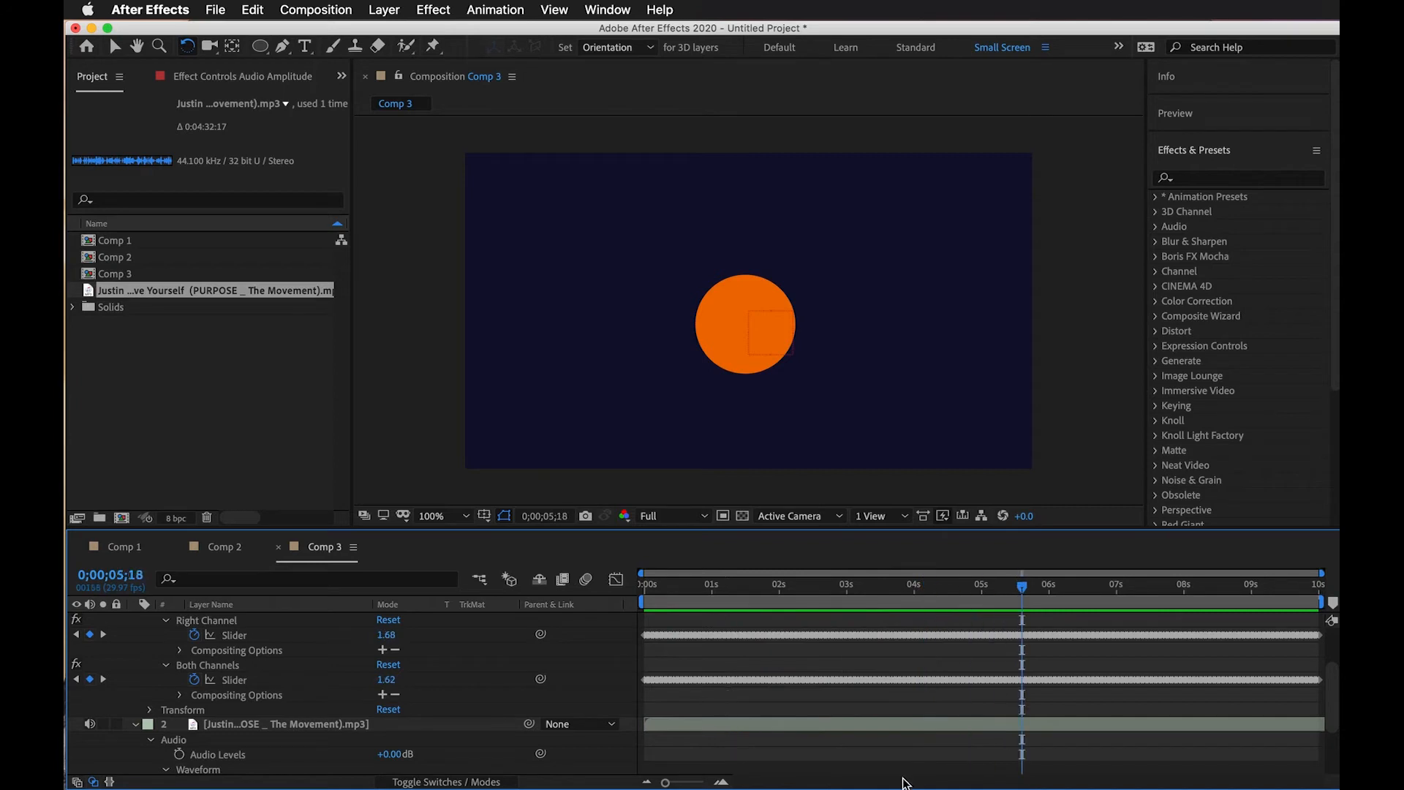
scroll(952, 707, down, 3)
drag(706, 591, 682, 600)
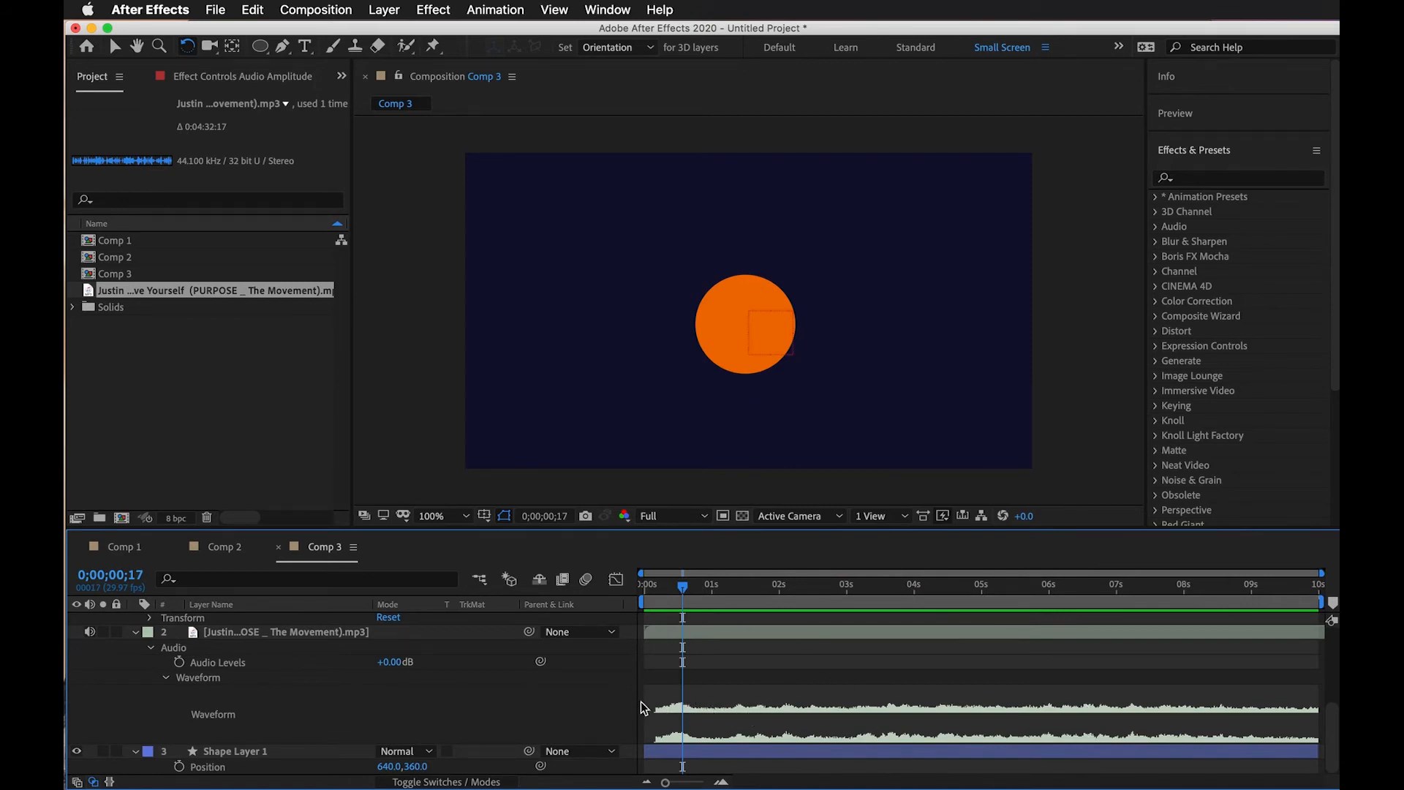
scroll(674, 720, up, 3)
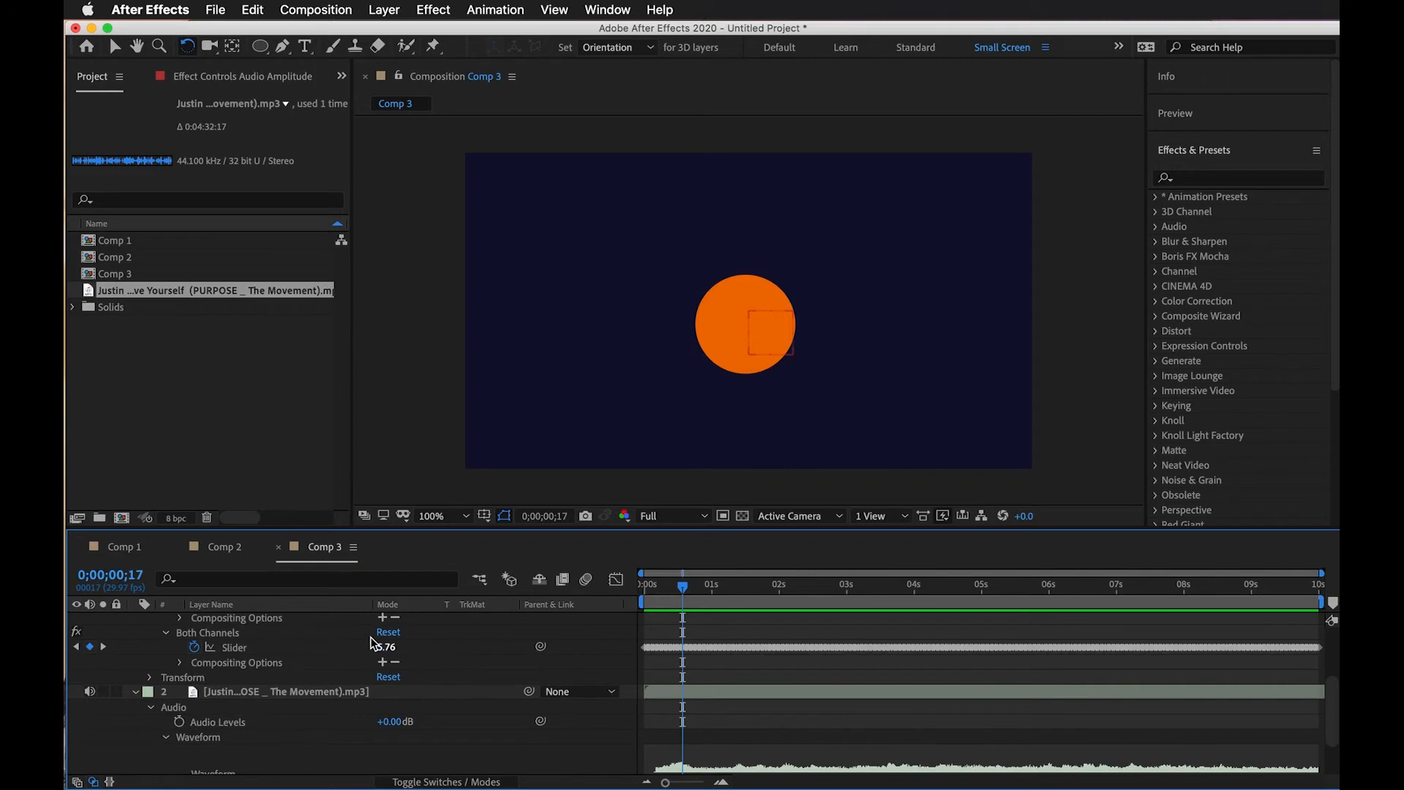
scroll(380, 647, up, 4)
scroll(385, 667, up, 1)
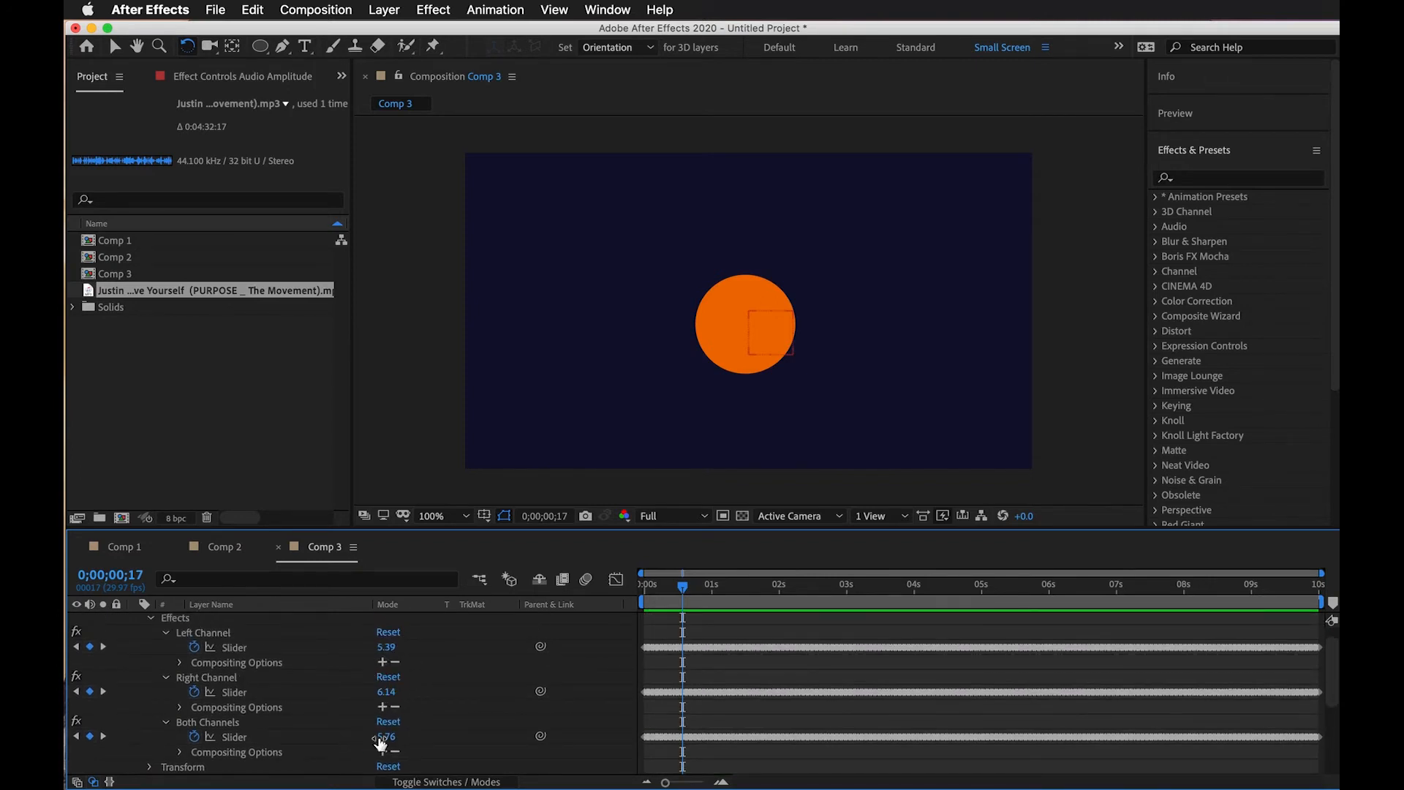
click(248, 741)
scroll(721, 721, down, 2)
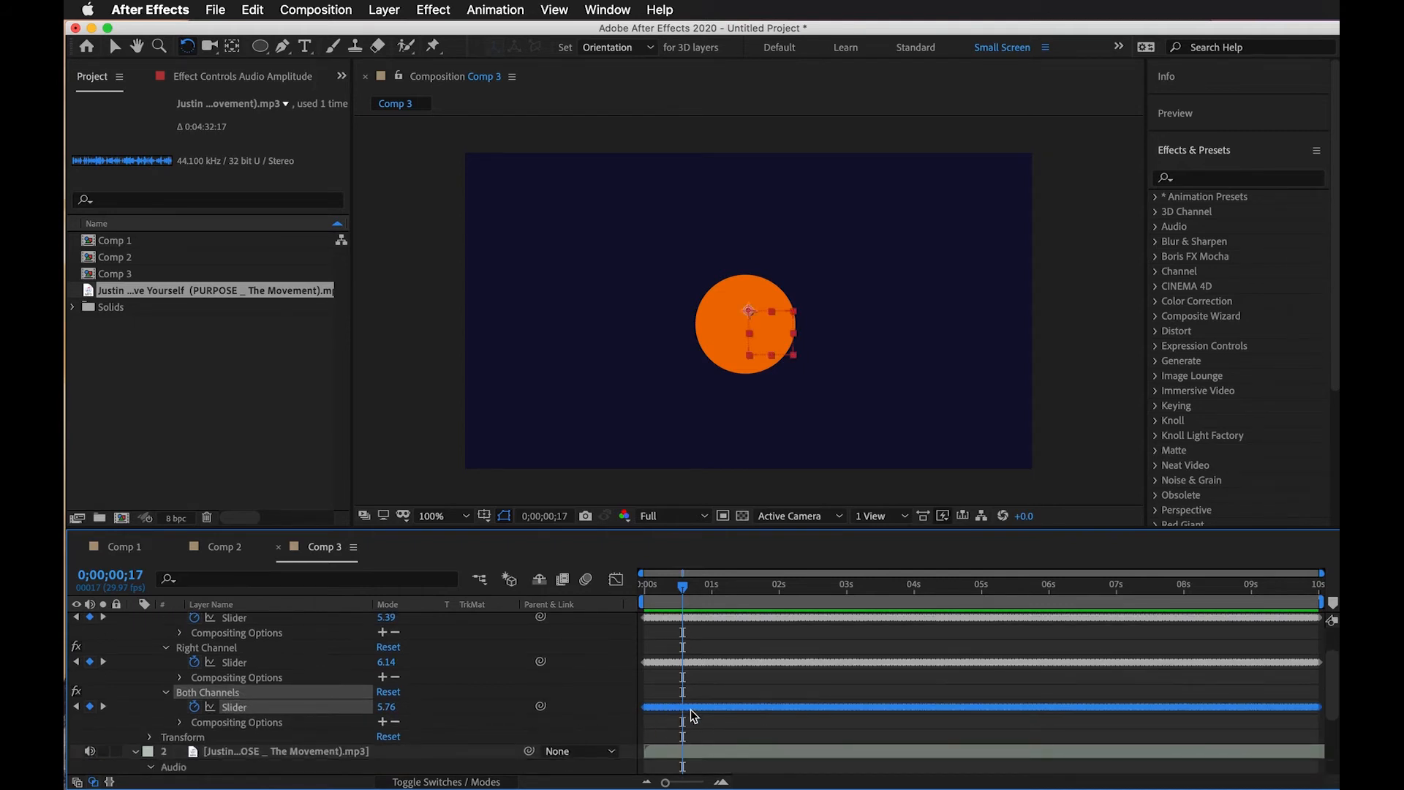
scroll(695, 710, down, 5)
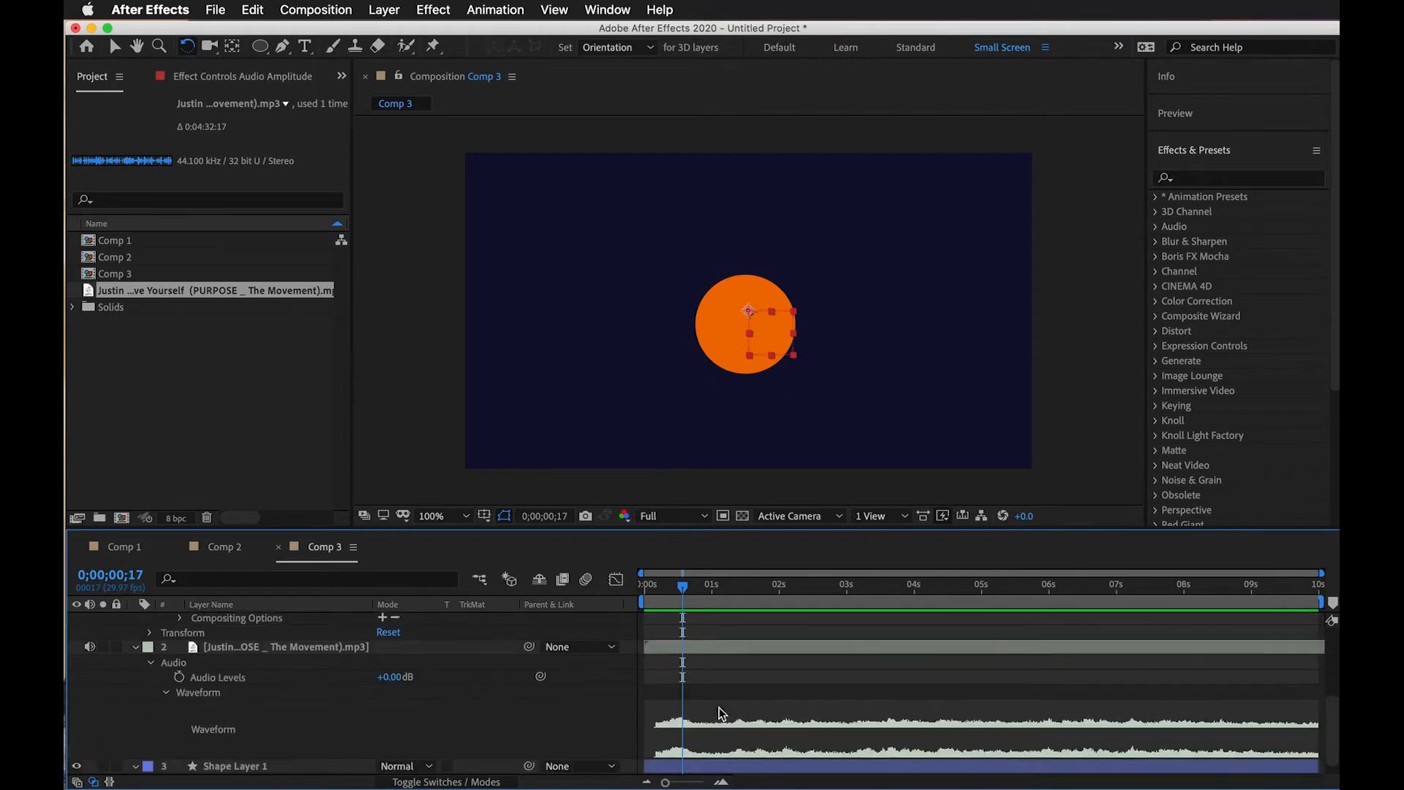
Add an expression to Shape Layer 1's Scale that links it to the Audio Amplitude layer's Both Channels Slider.
click(673, 754)
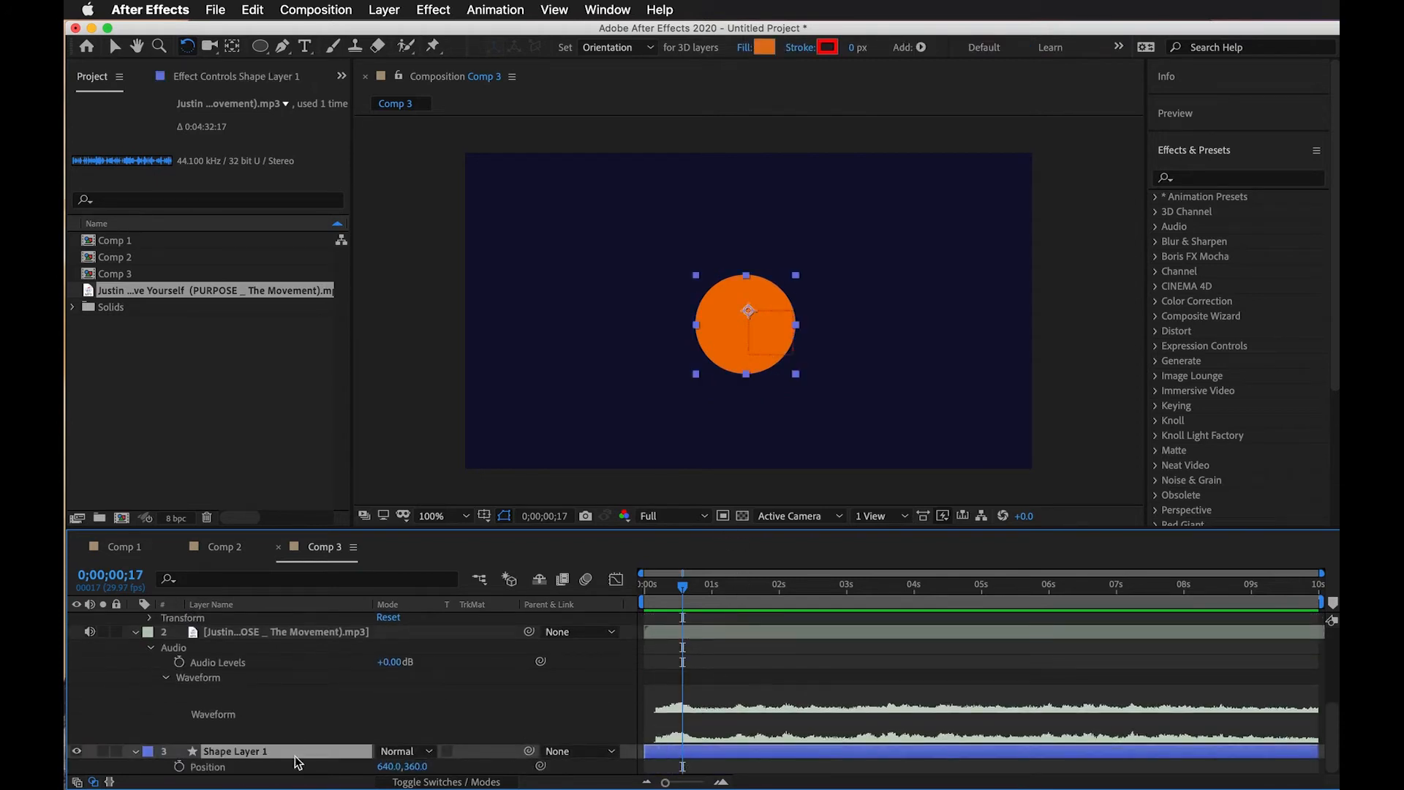
click(135, 751)
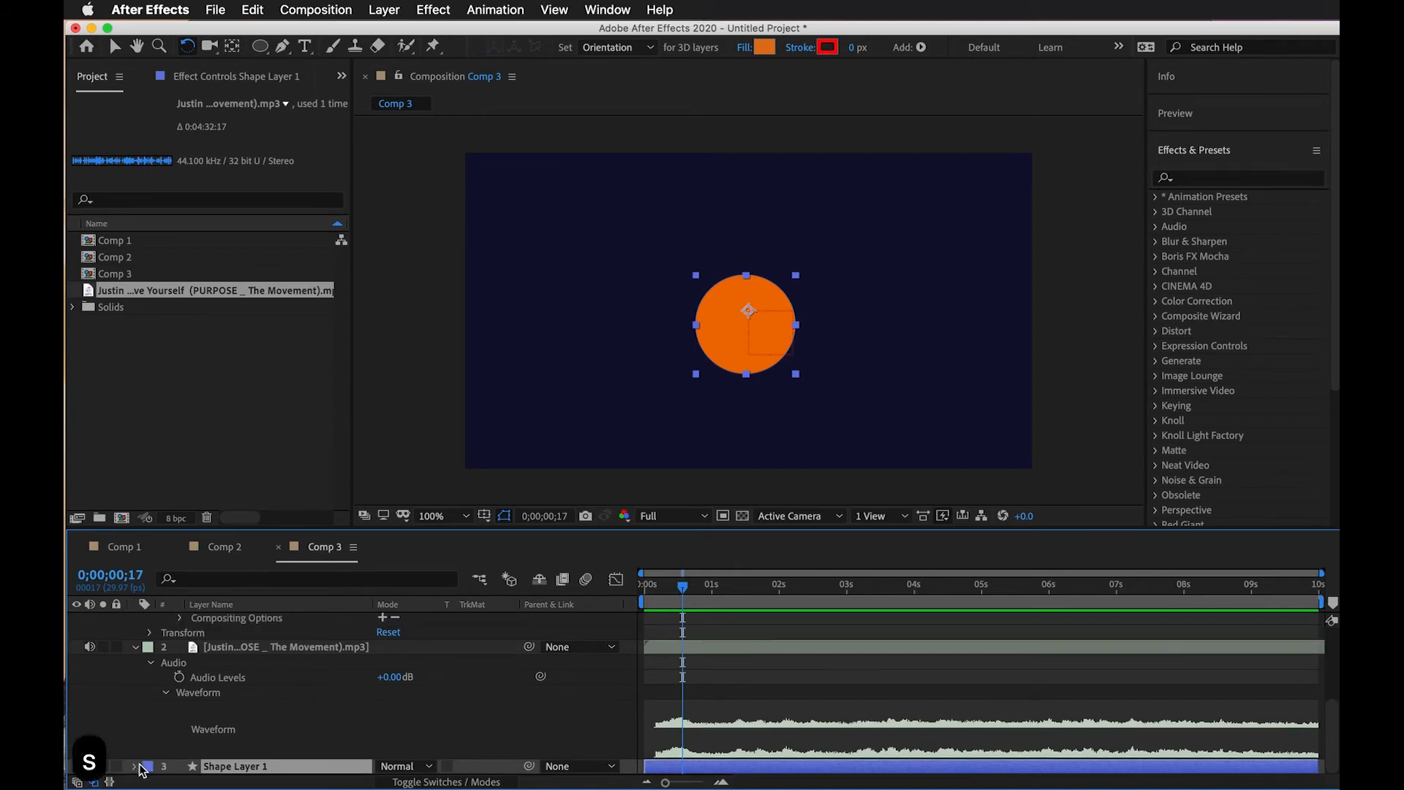
key(s)
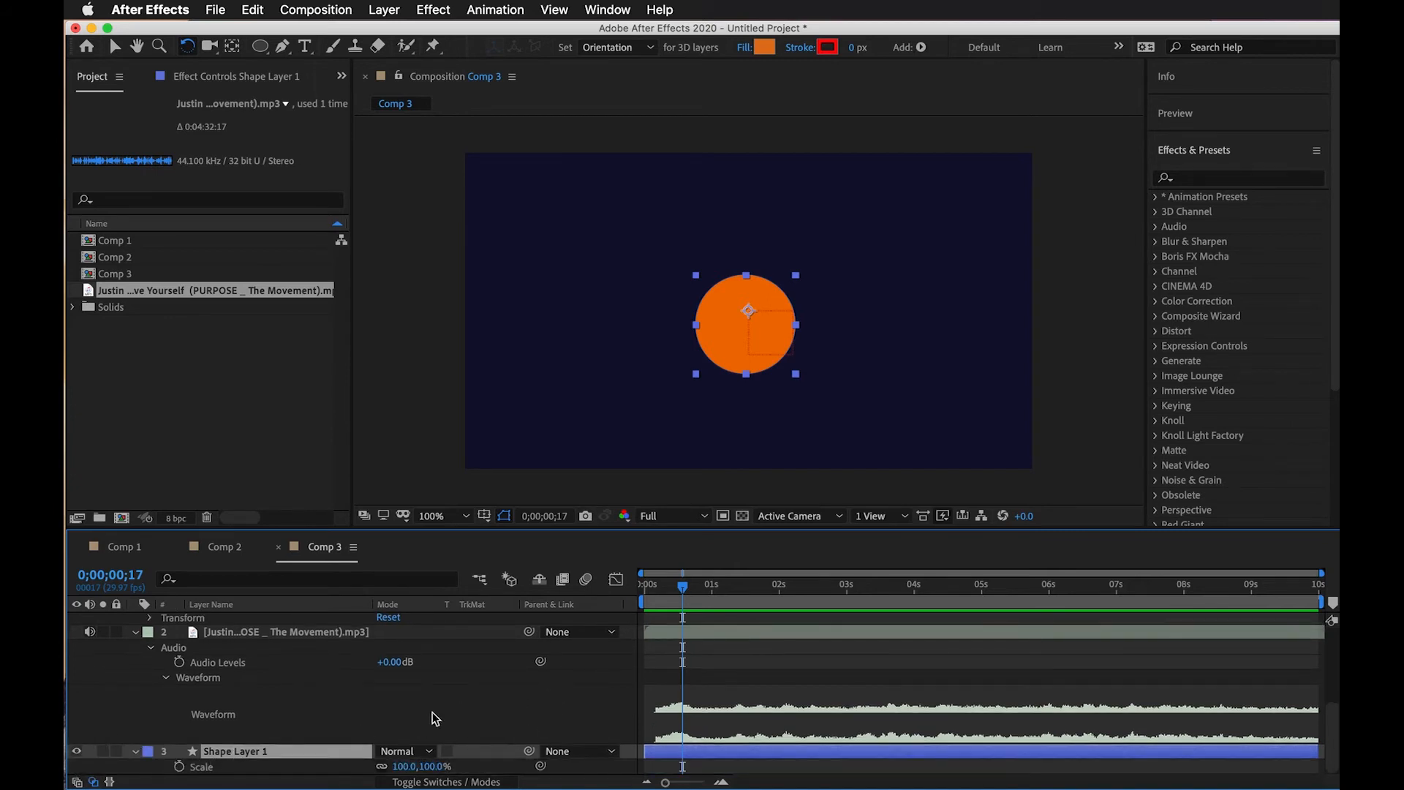
alt+click(179, 767)
drag(388, 716, 243, 741)
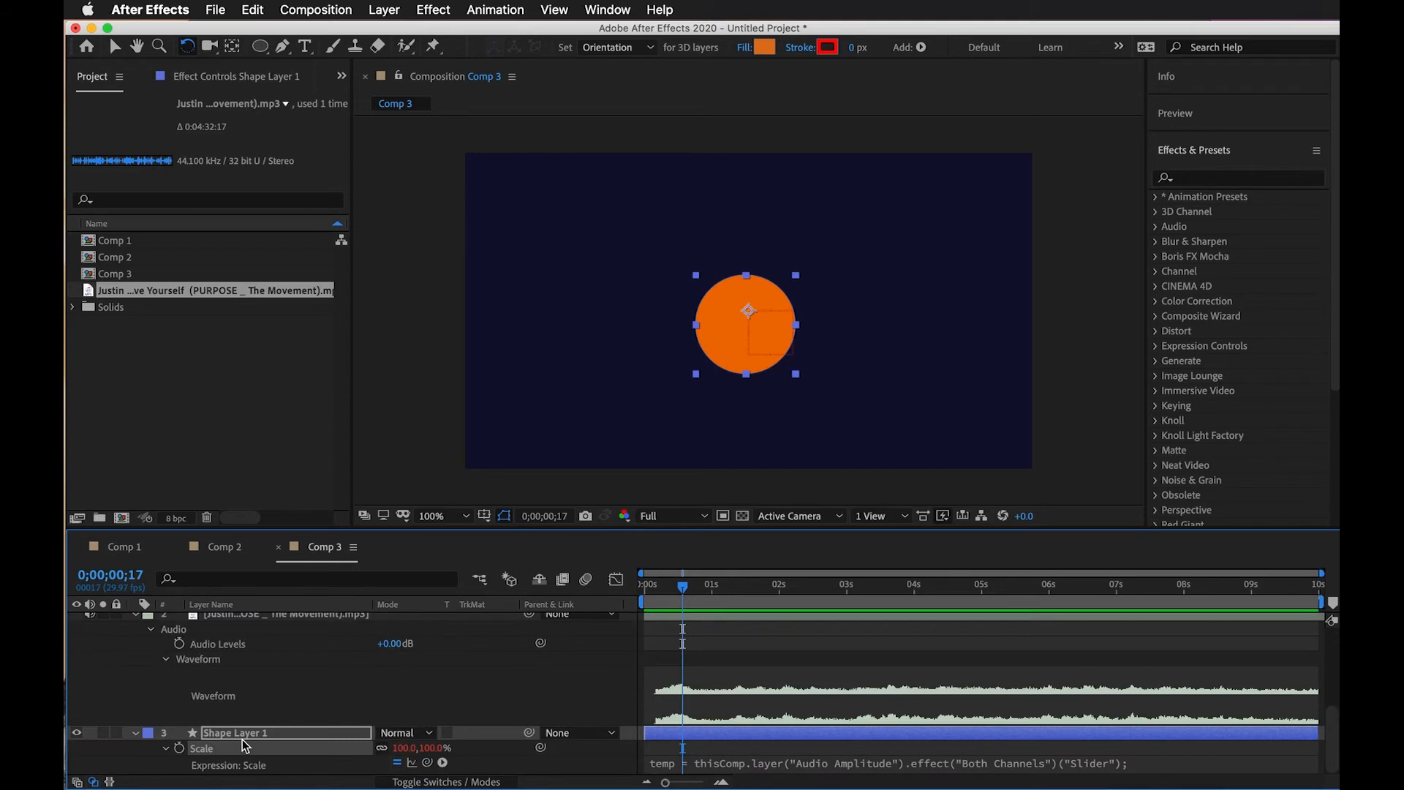
click(1146, 761)
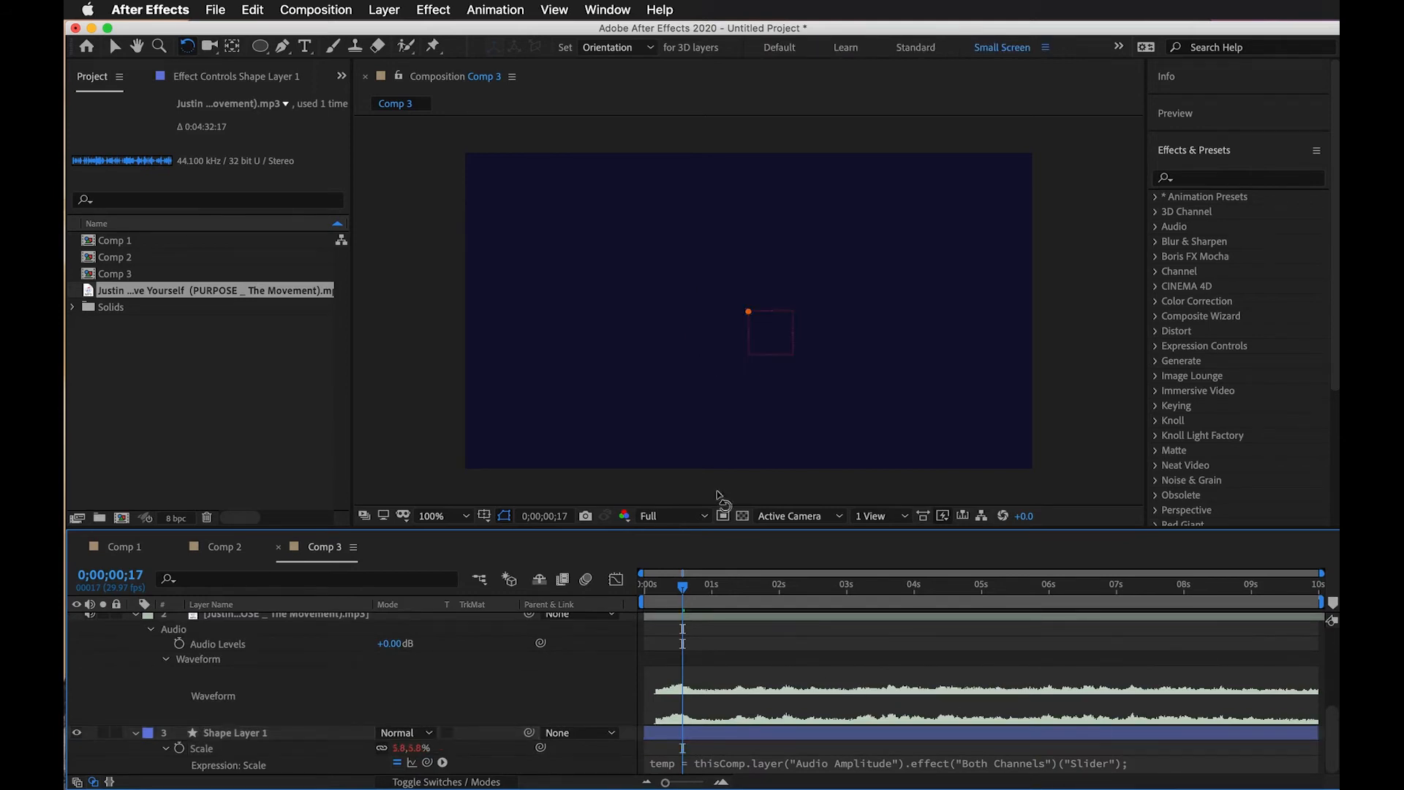
Check the Both Channels Slider values and preview the audio-driven scaling of the circle.
scroll(706, 689, up, 3)
scroll(673, 712, up, 1)
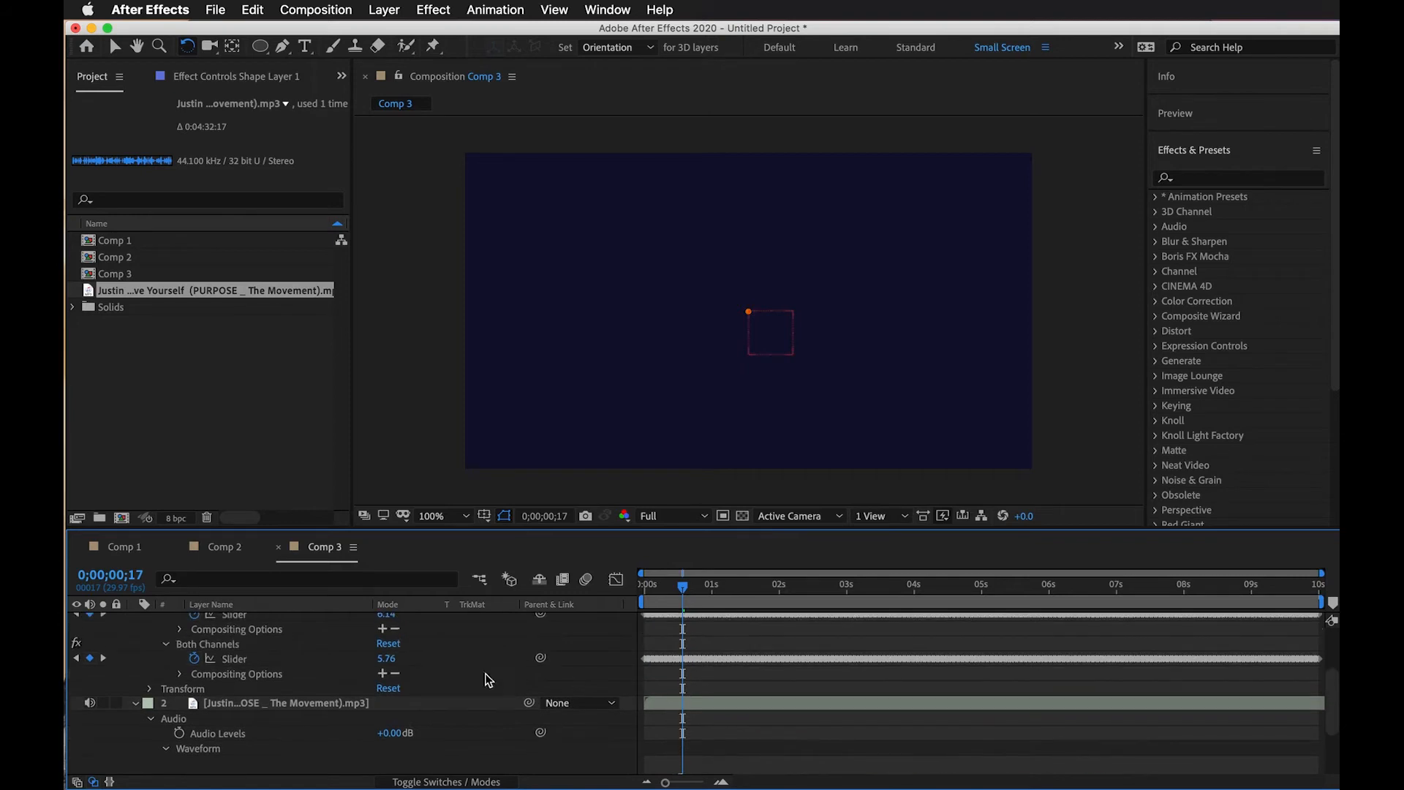
scroll(755, 316, down, 1)
scroll(755, 318, up, 2)
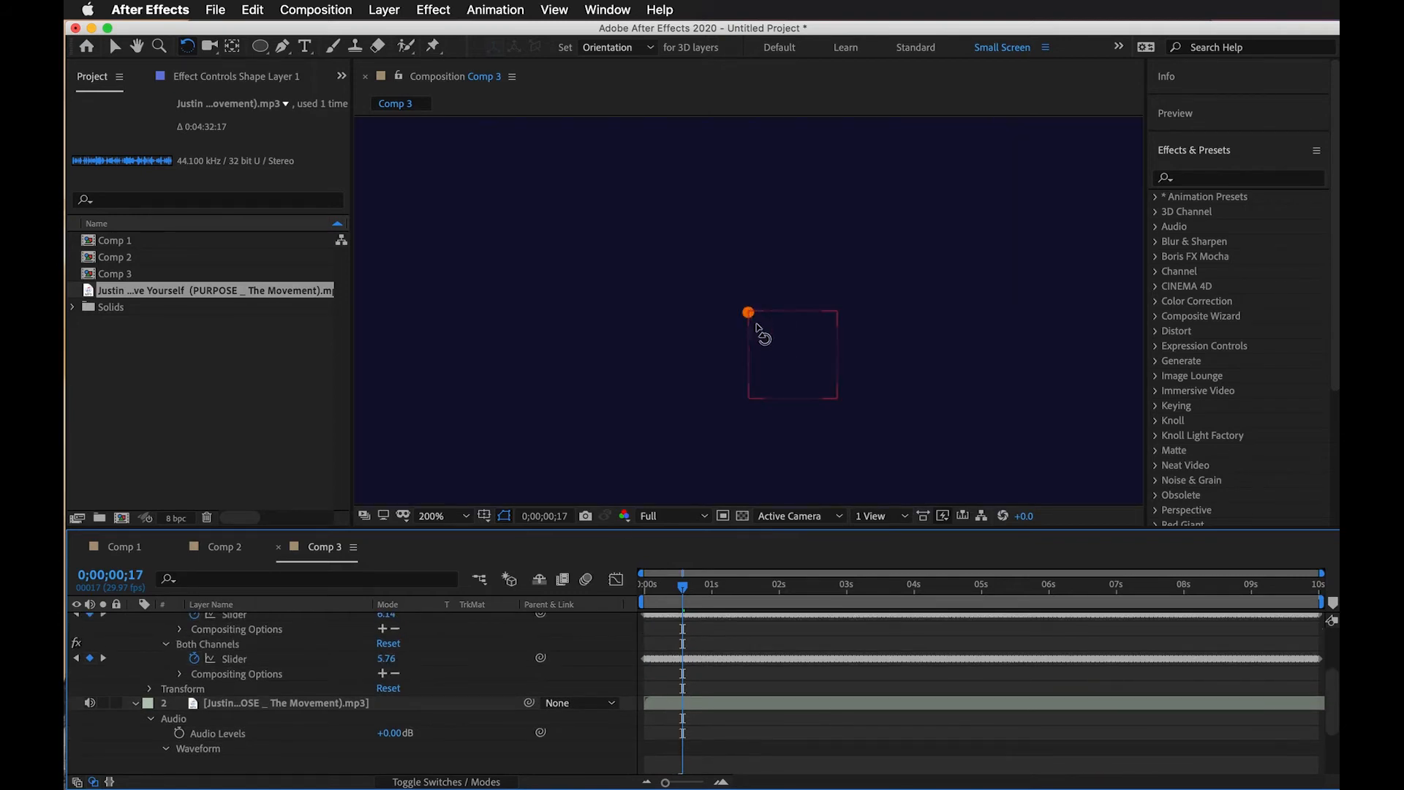
mouse_move(681, 586)
mouse_down()
mouse_move(824, 595)
mouse_move(700, 594)
mouse_up()
click(659, 595)
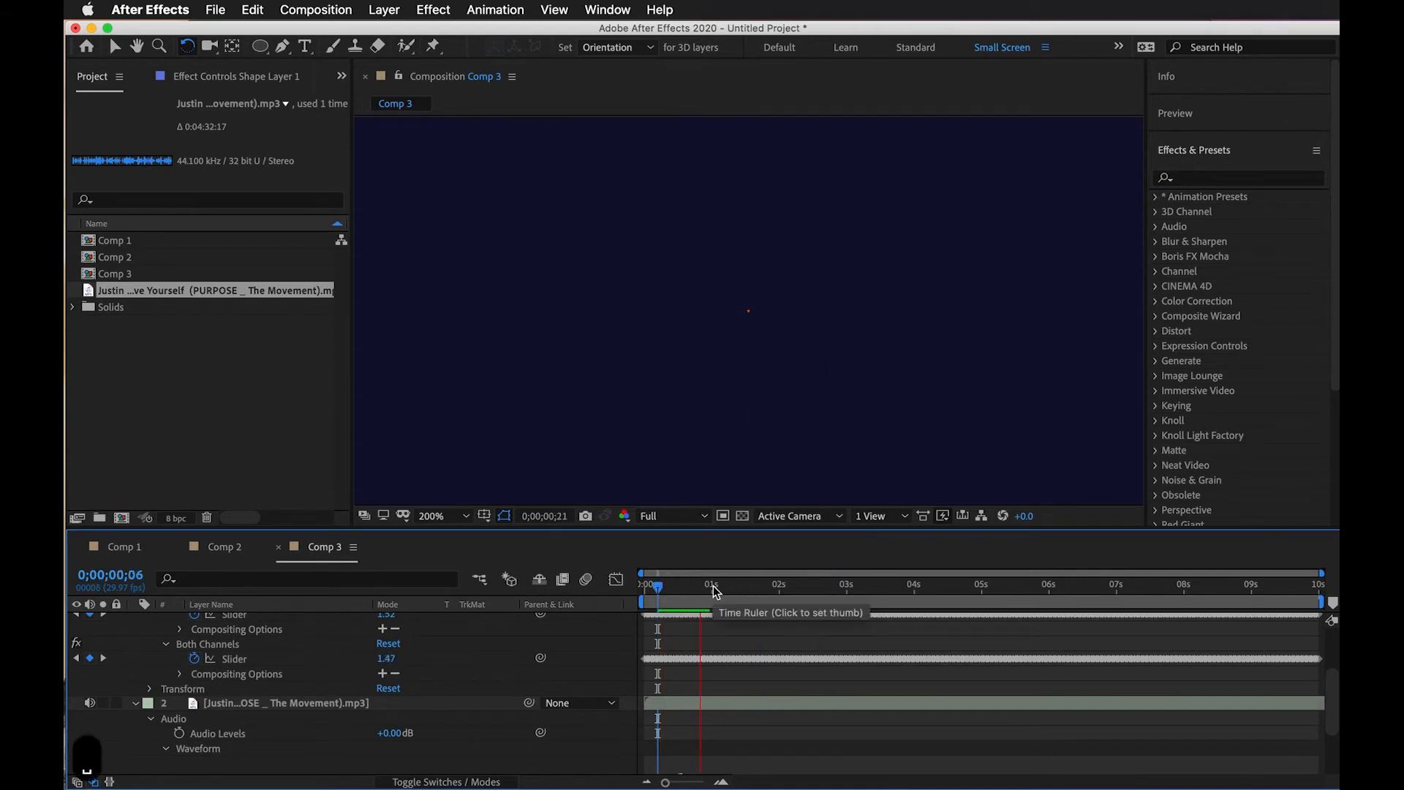
key(space)
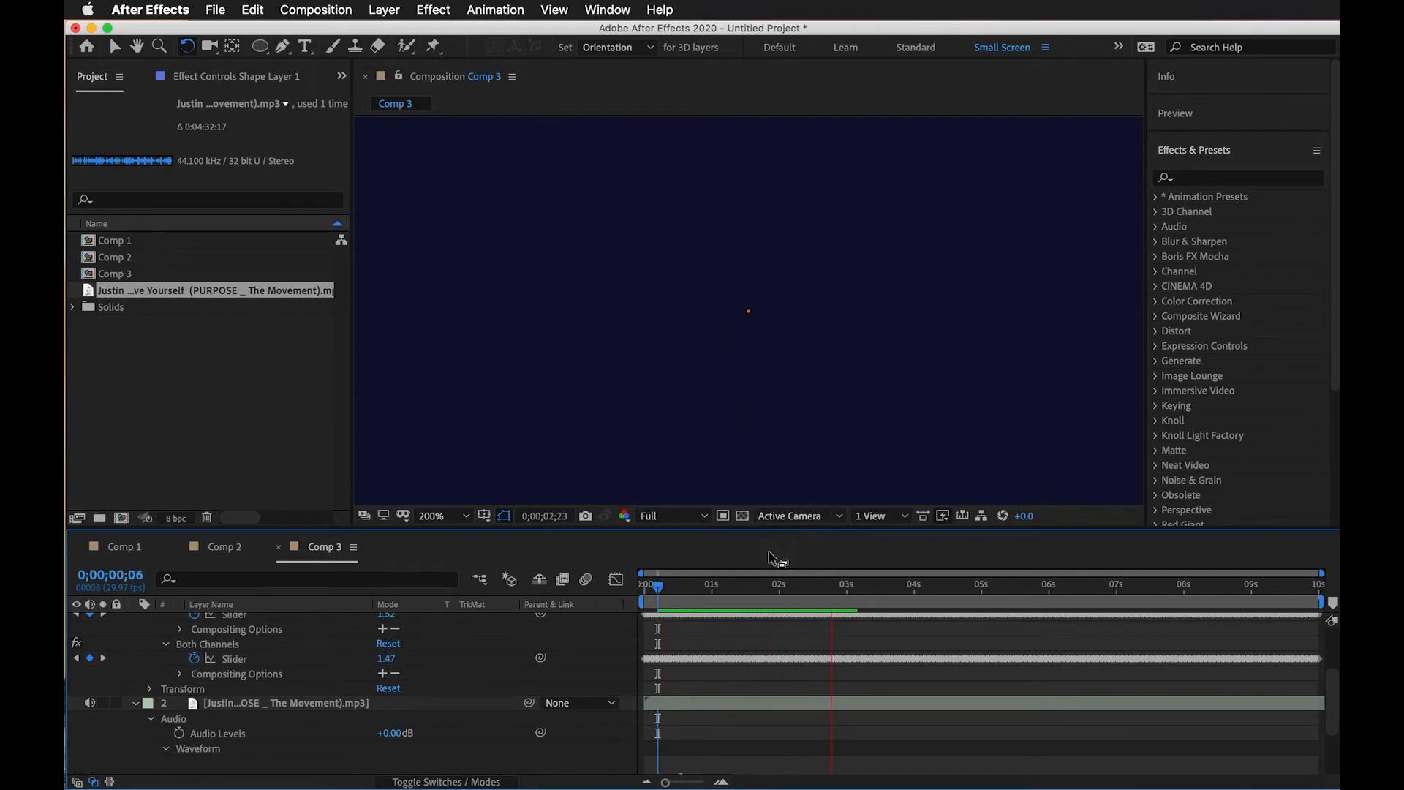
Multiply the Both Channels Slider reference in Shape Layer 1's Scale expression by 20 and preview the result from the start.
scroll(786, 697, down, 3)
click(1119, 766)
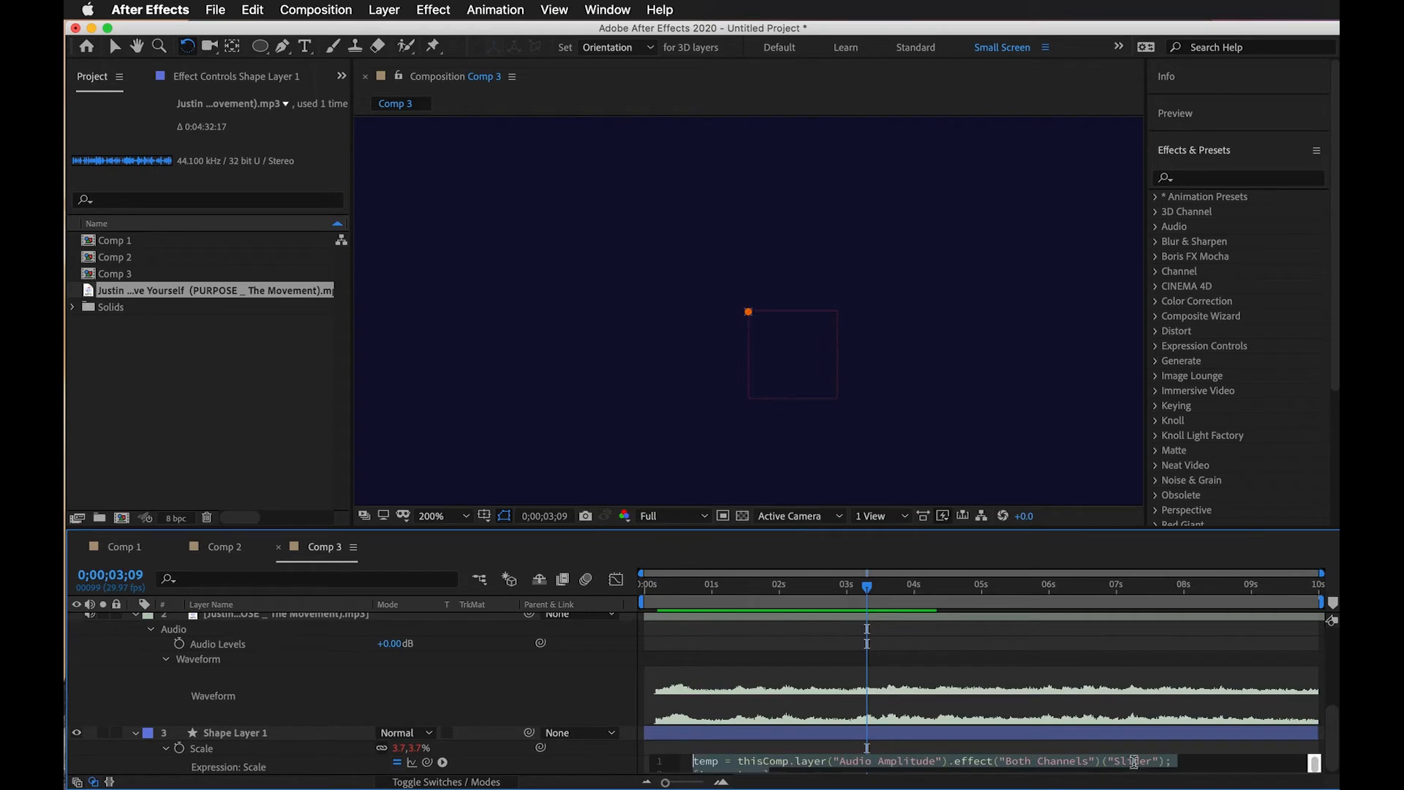
mouse_move(1271, 787)
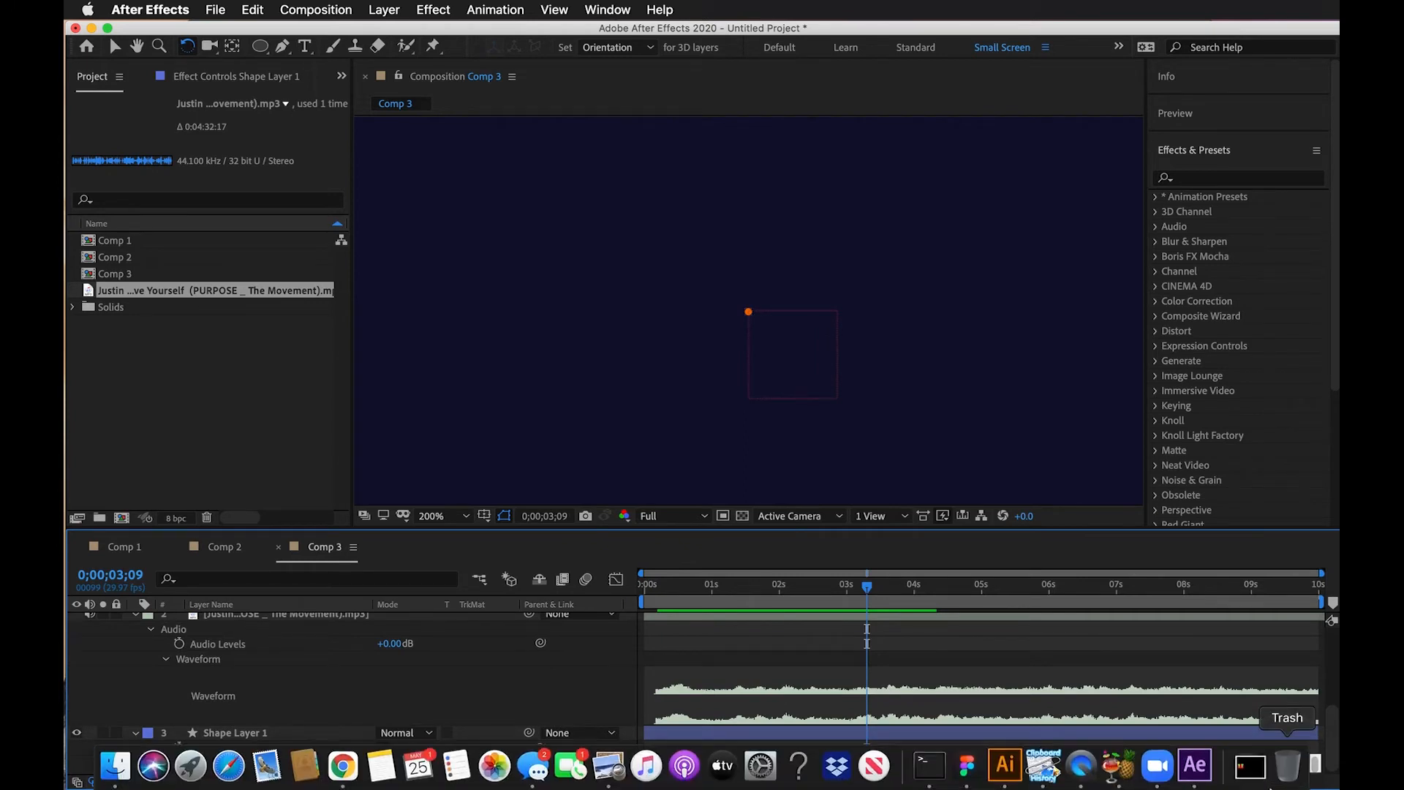
text(*)
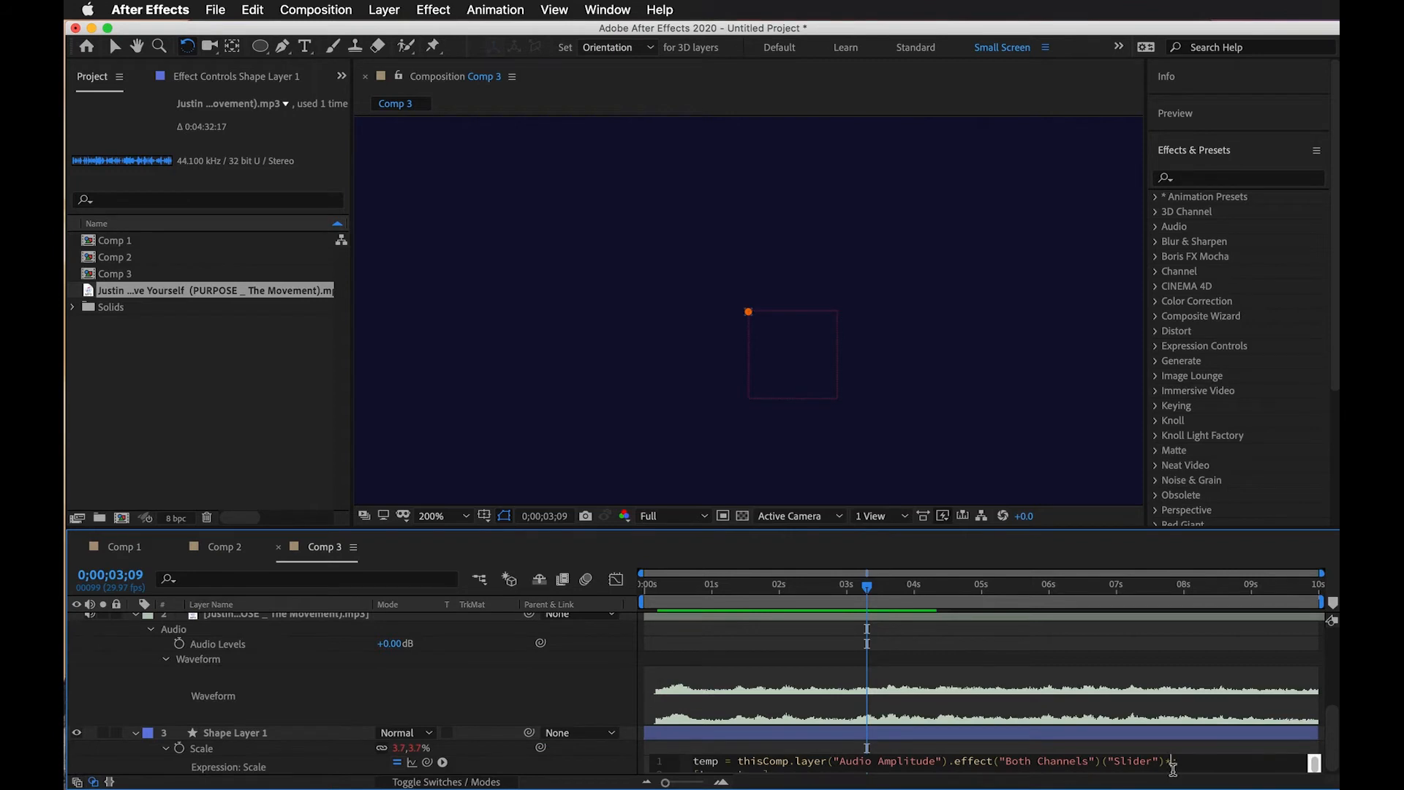
text(20;)
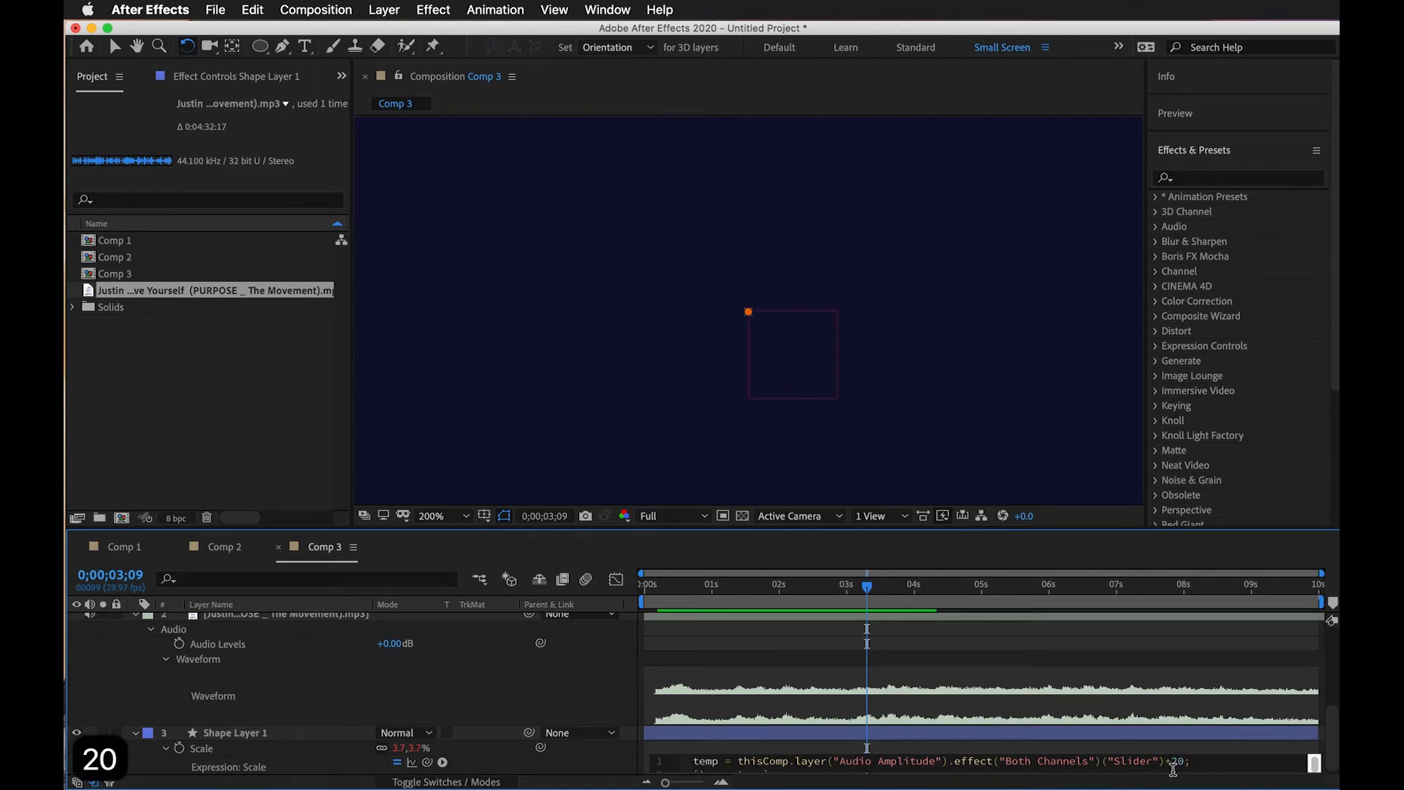
click(1153, 698)
drag(867, 586, 696, 591)
key(space)
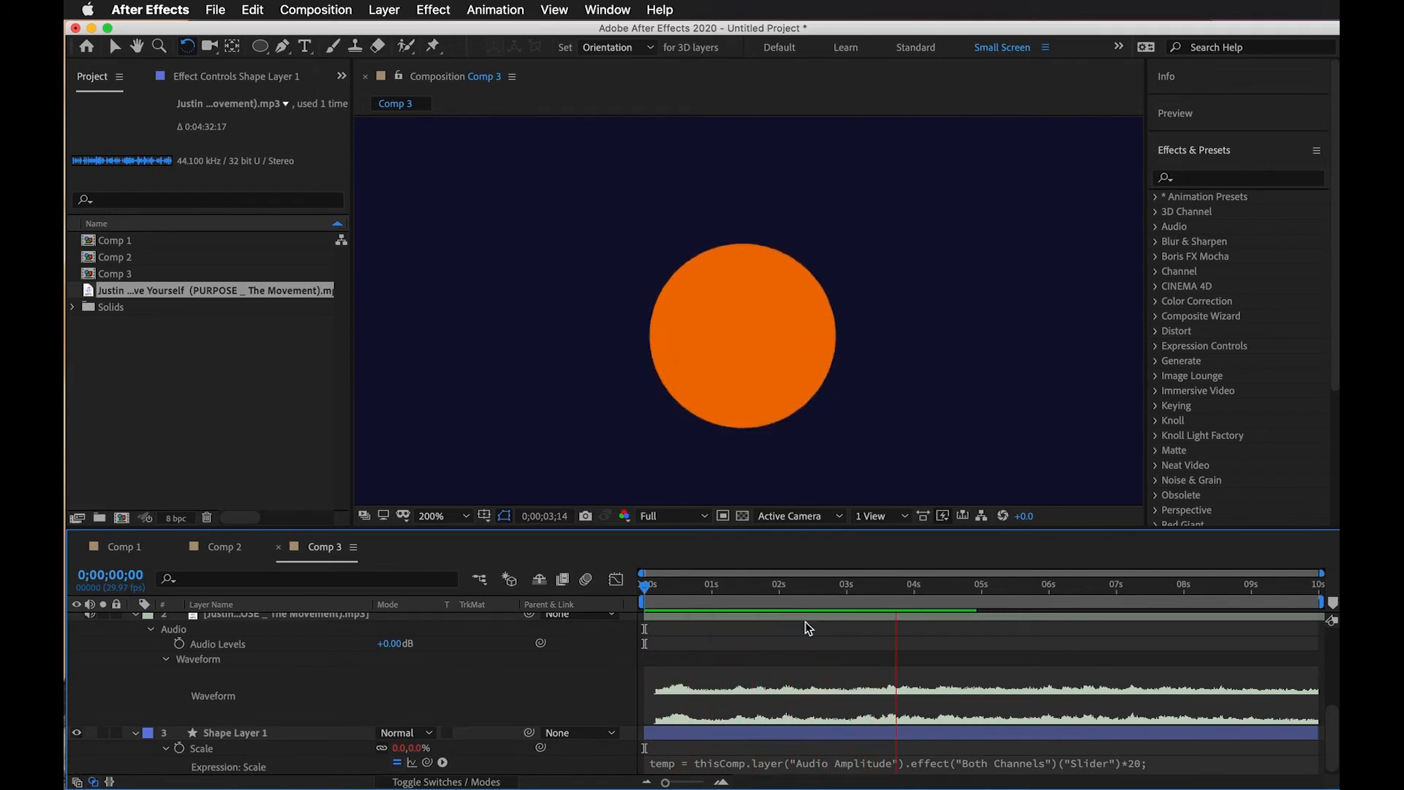
Examine both lines of Shape Layer 1's Scale expression, from the temp assignment to the [temp, temp] array.
click(1147, 764)
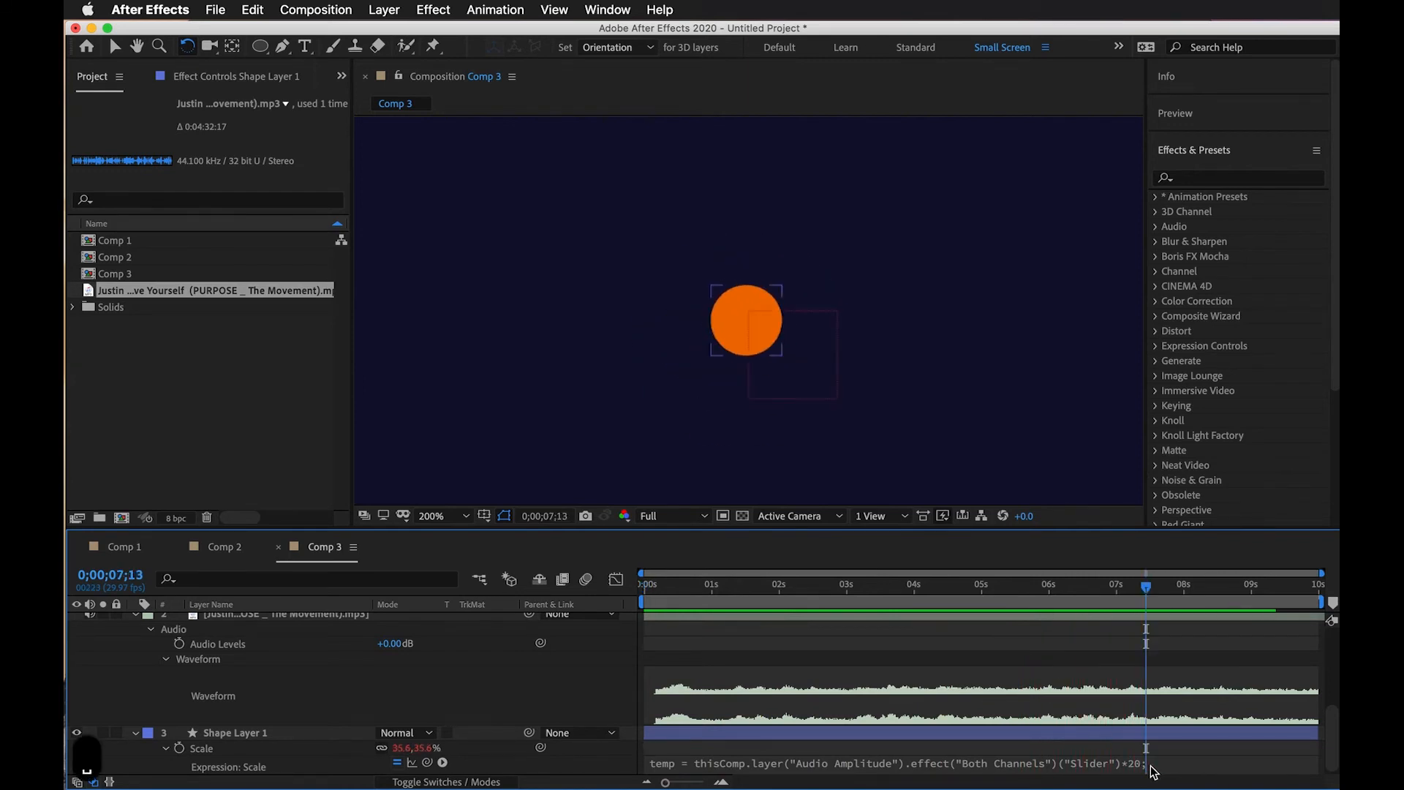
click(1163, 758)
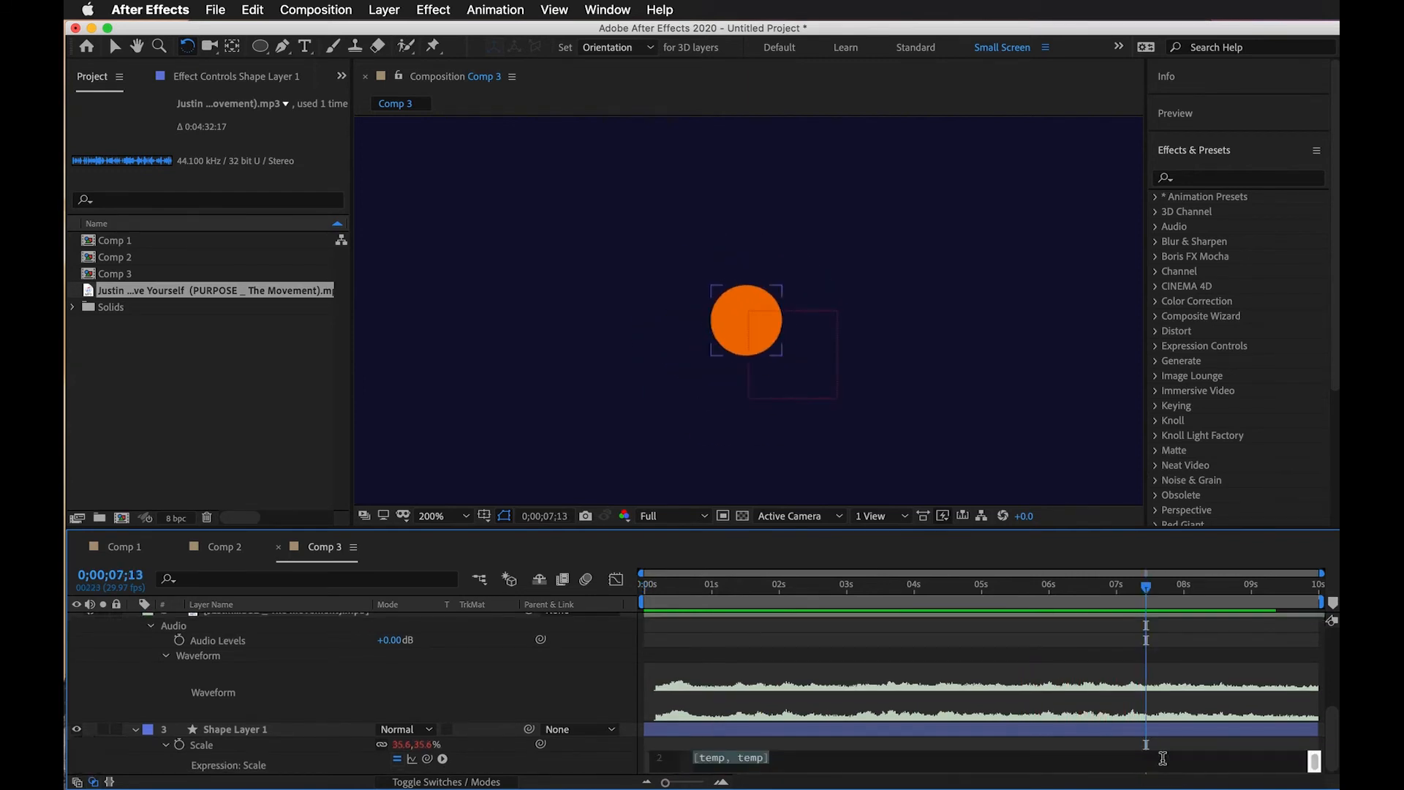
click(1205, 734)
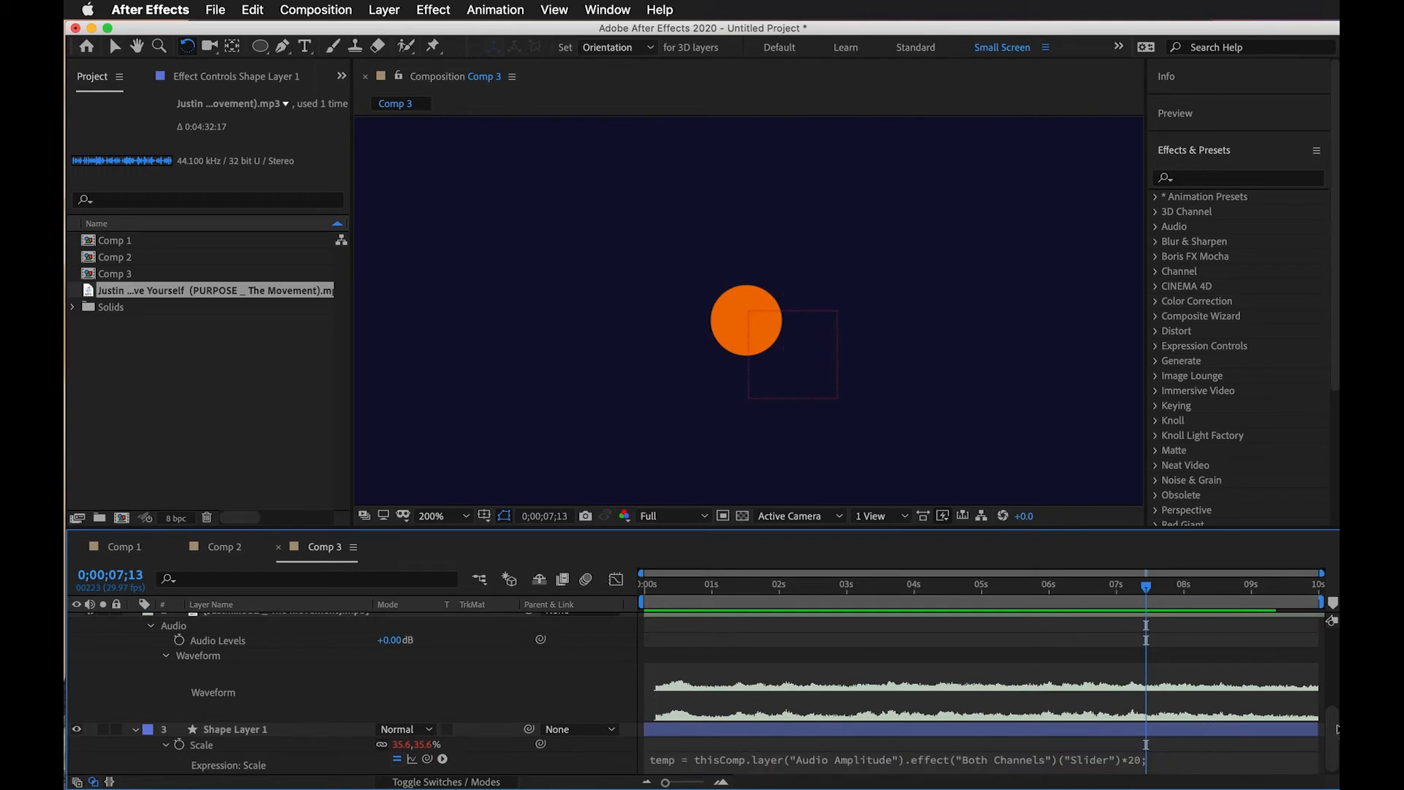
scroll(1337, 729, up, 3)
scroll(1337, 729, down, 3)
mouse_move(1086, 786)
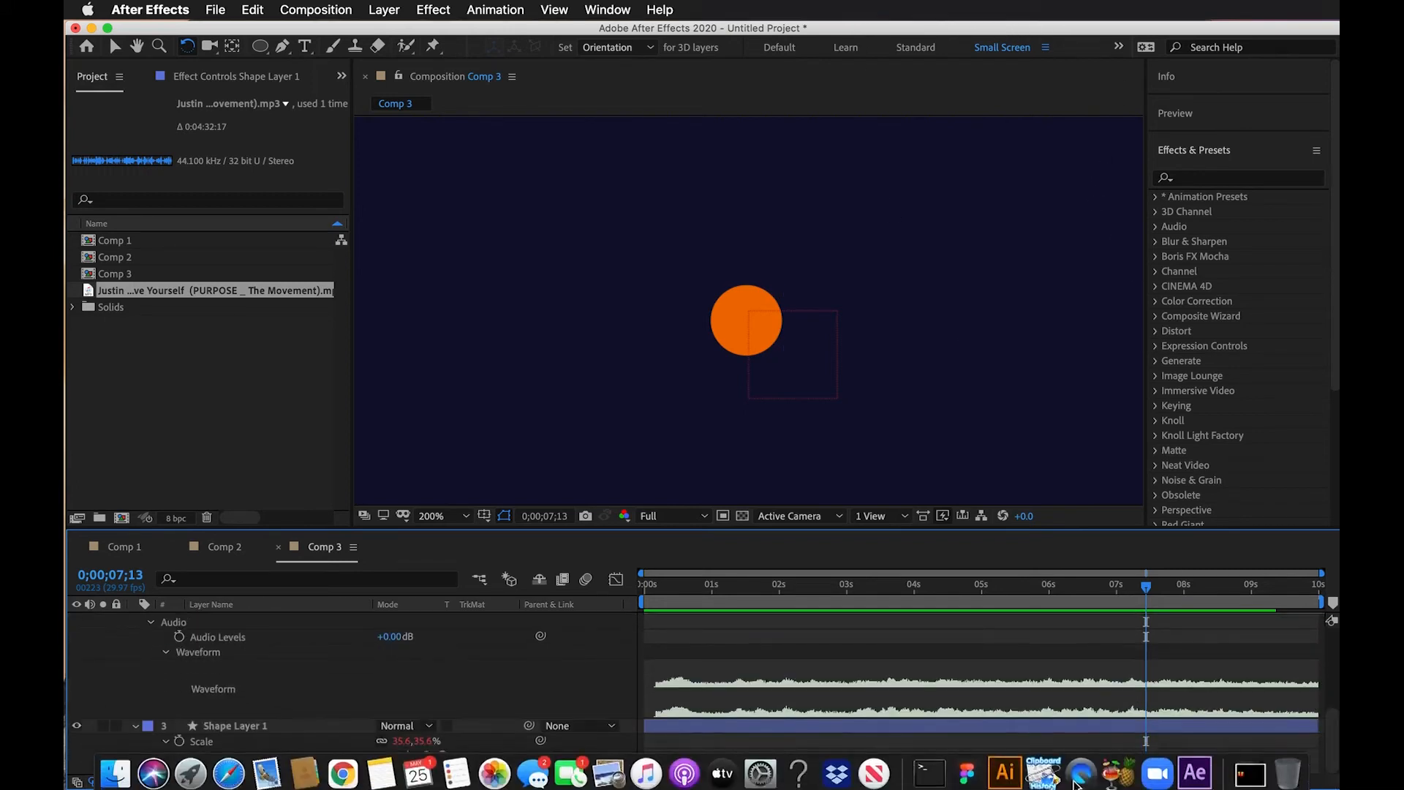
click(1178, 755)
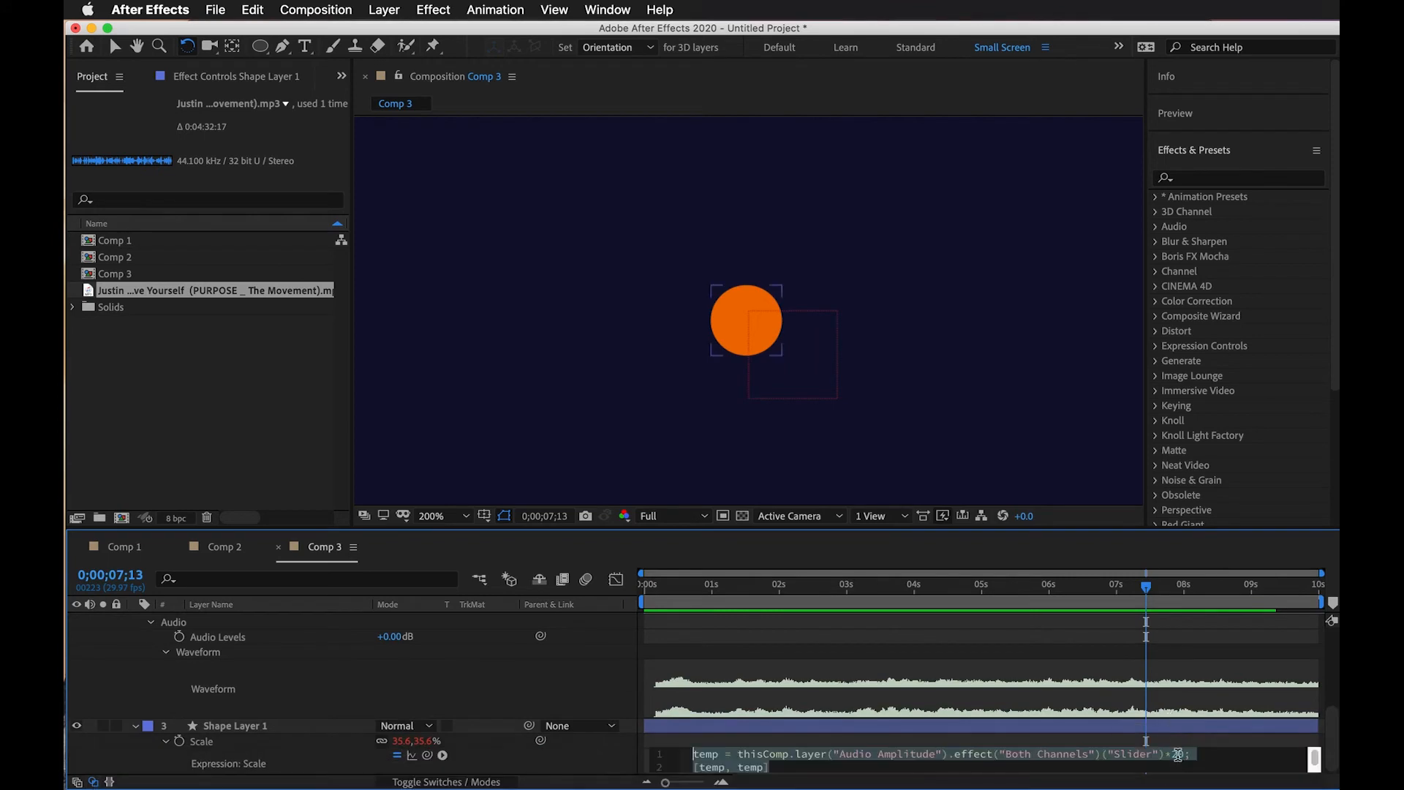
click(862, 765)
scroll(780, 765, down, 1)
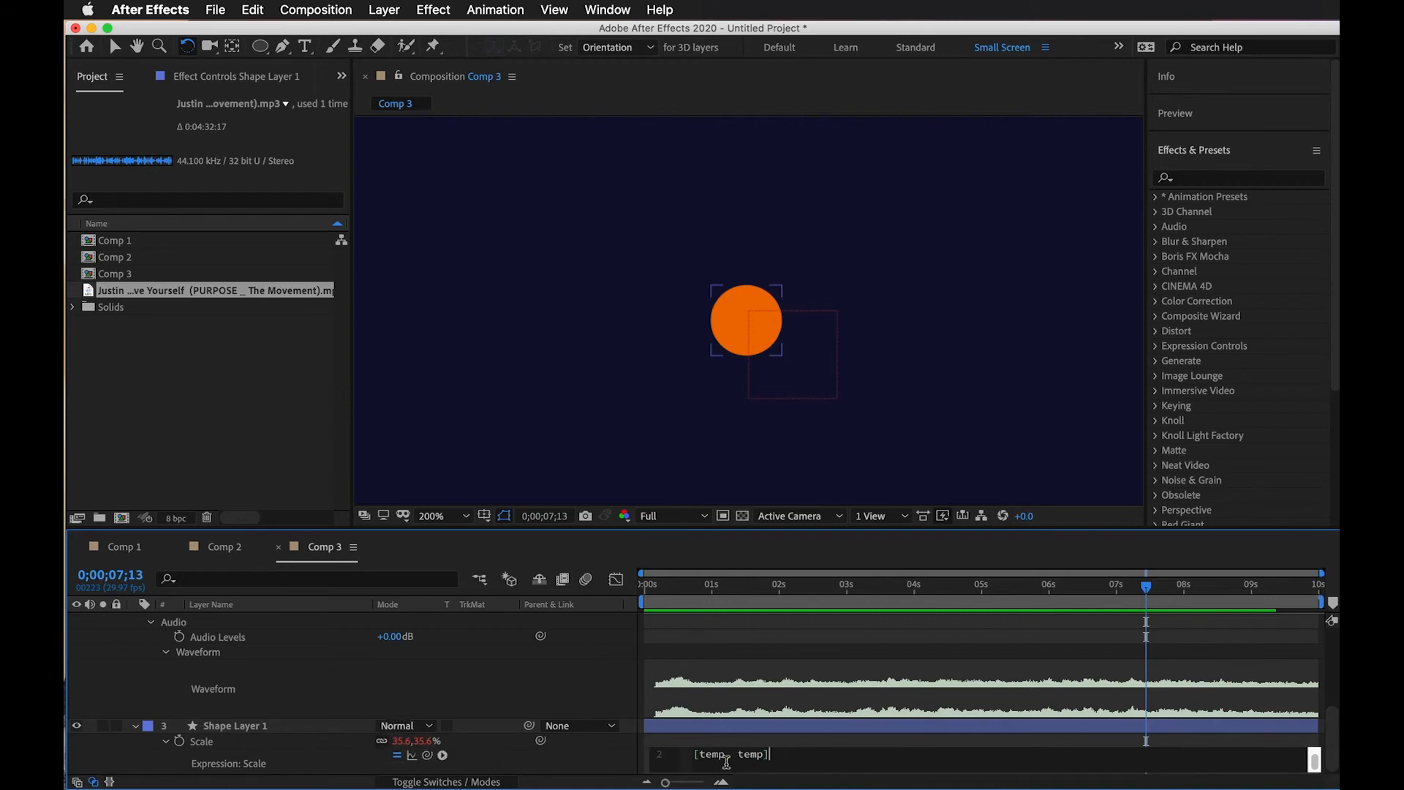
scroll(775, 765, up, 1)
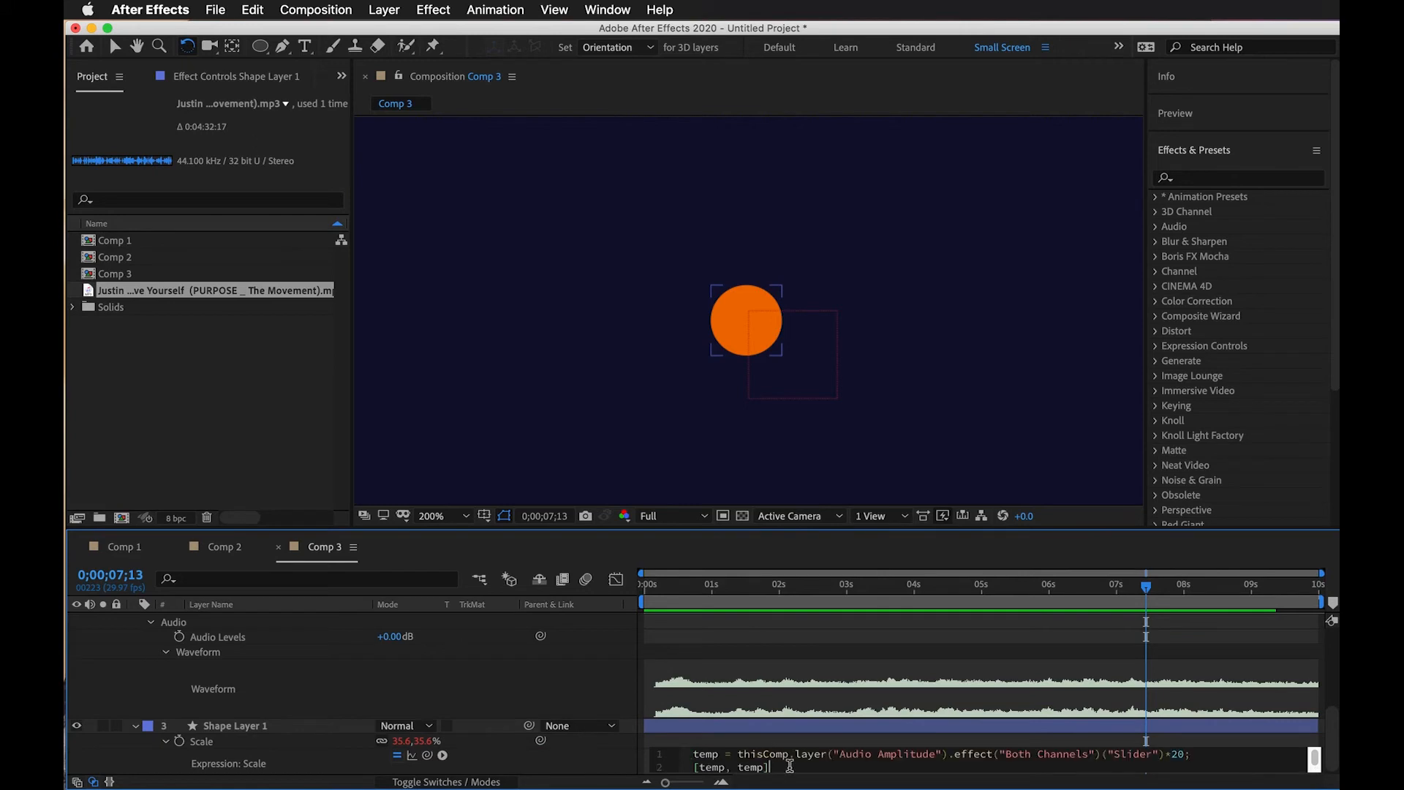
click(727, 754)
drag(739, 754, 1171, 764)
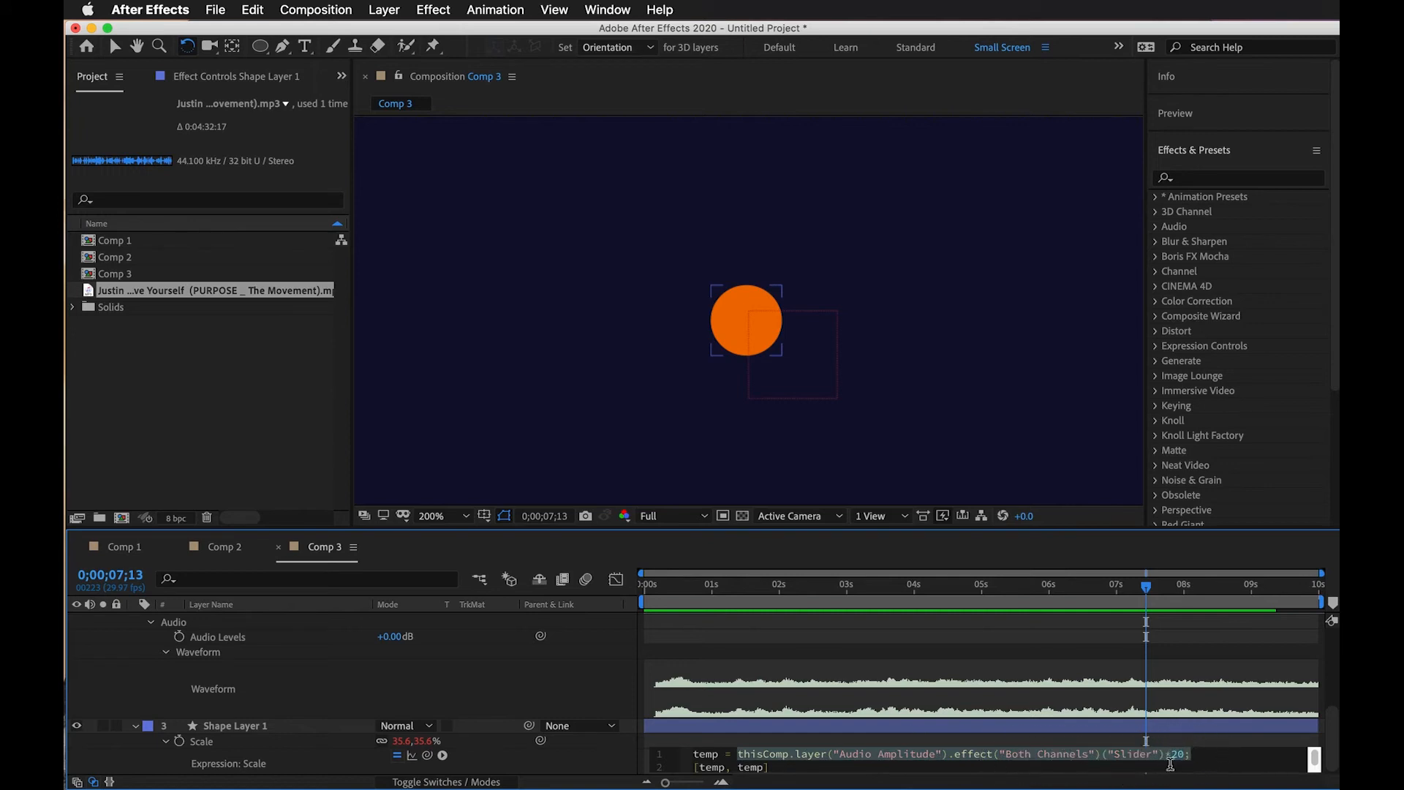
click(863, 765)
scroll(809, 754, up, 1)
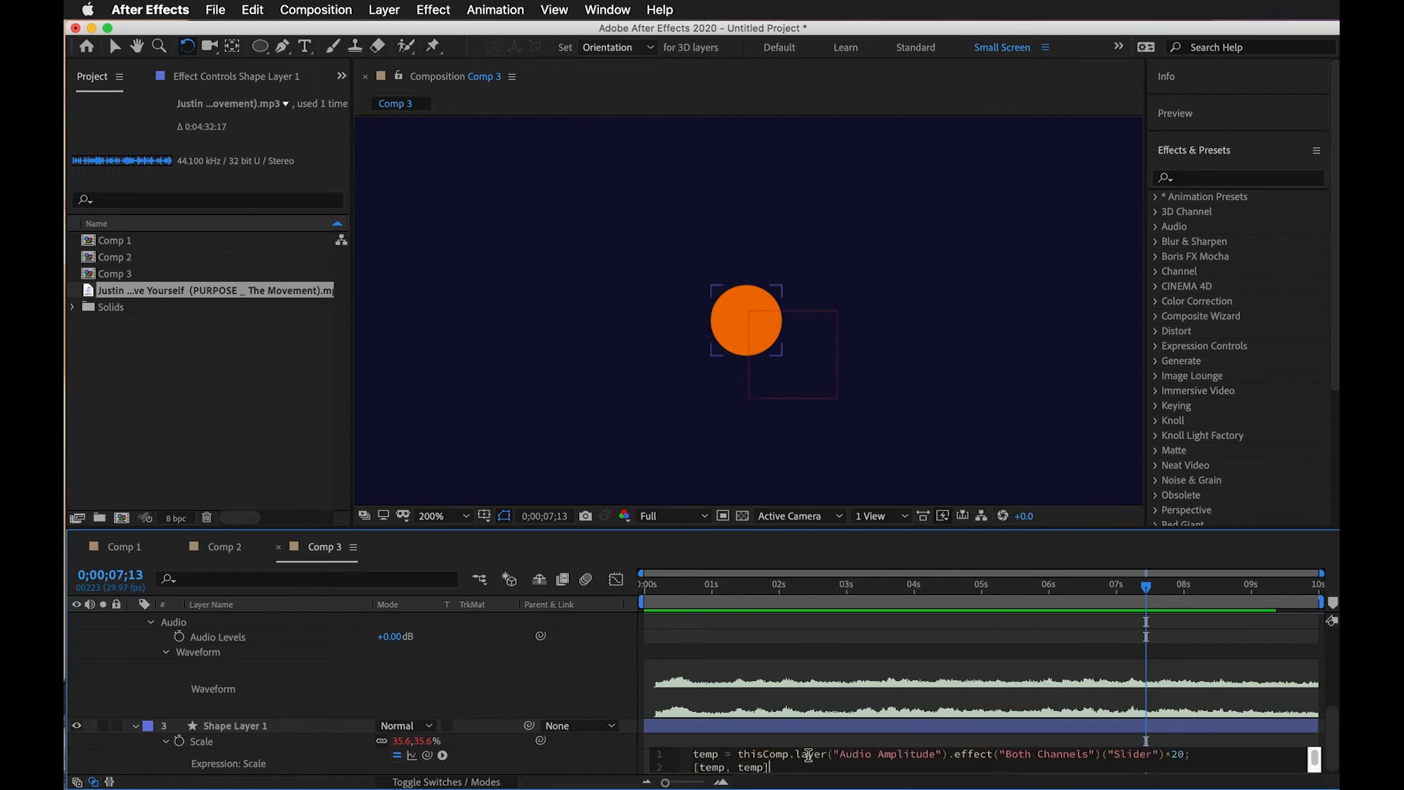
scroll(787, 765, down, 1)
scroll(779, 765, up, 1)
Insert the interpolation function linear(t, tMin, tMax, value1, value2) in front of thisComp in Shape Layer 1's Scale expression.
click(724, 754)
click(442, 755)
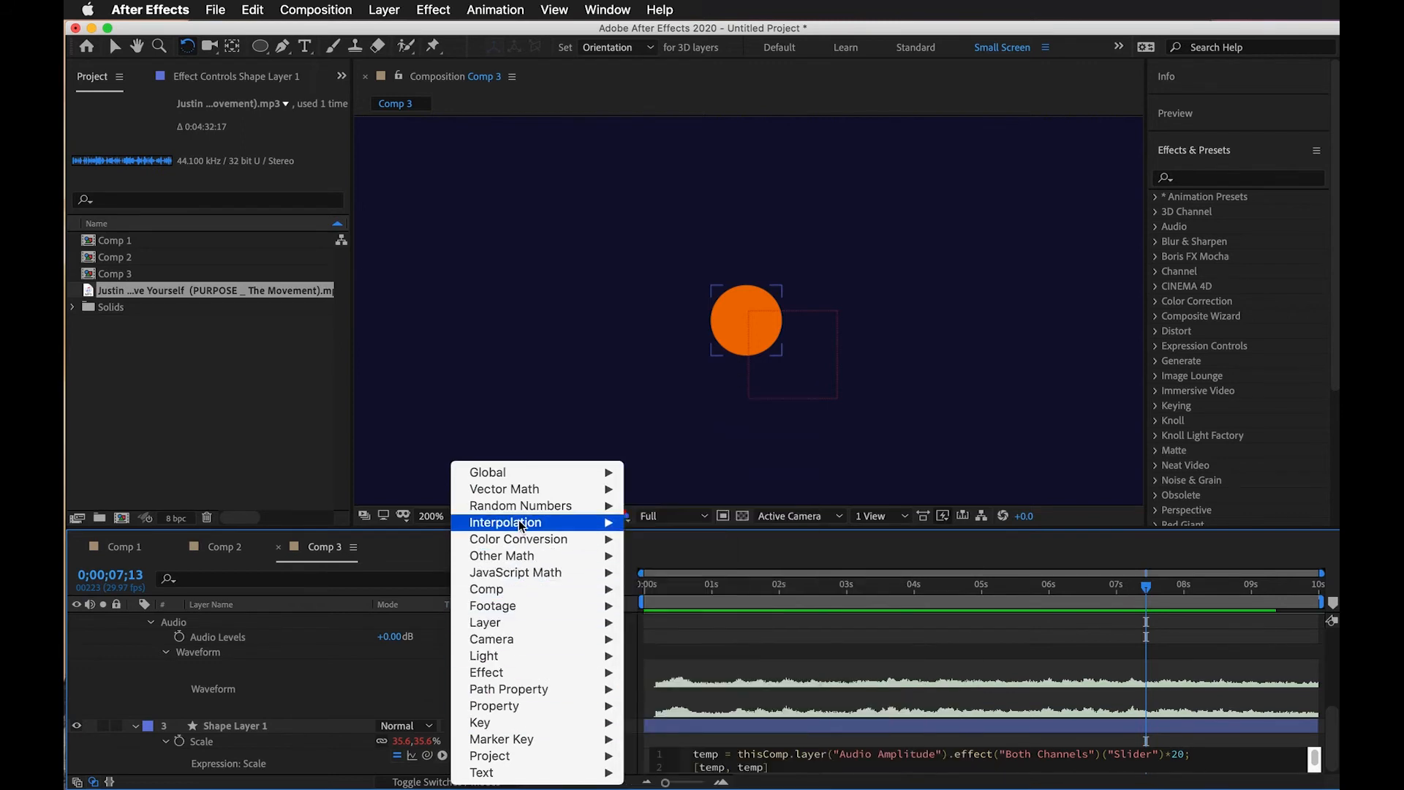
mouse_move(522, 524)
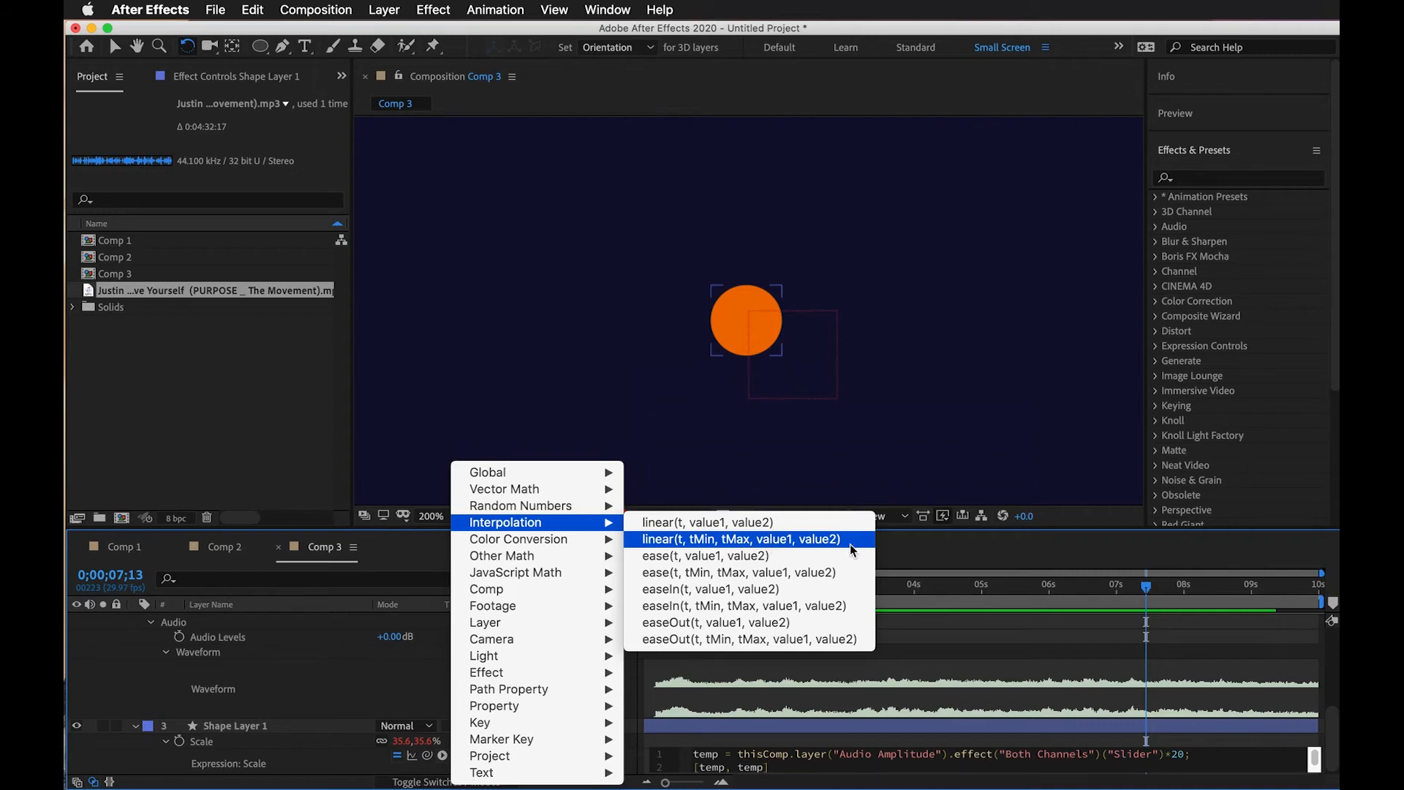
click(811, 545)
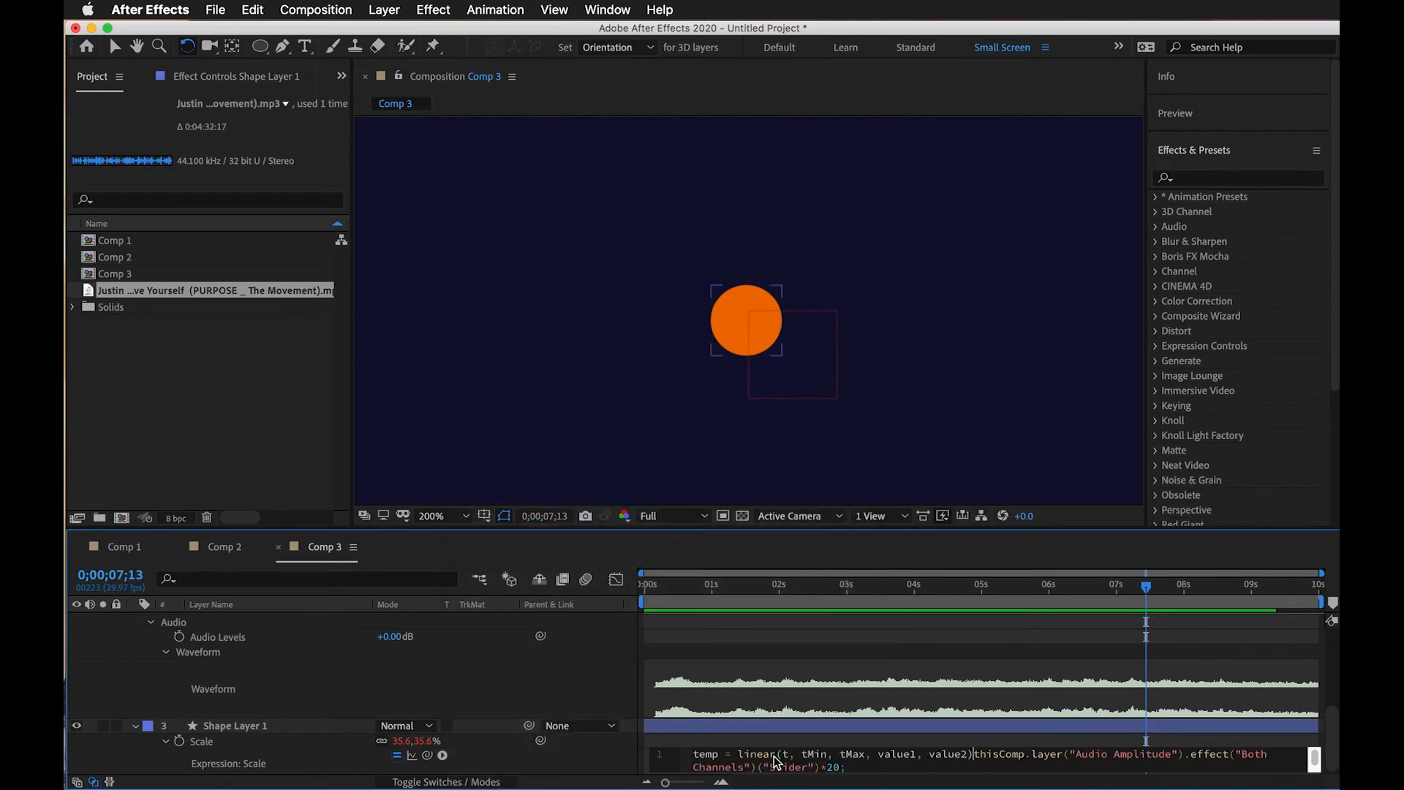
Remove the placeholder arguments of linear so that the Both Channels Slider reference directly follows its opening parenthesis.
drag(975, 760, 793, 753)
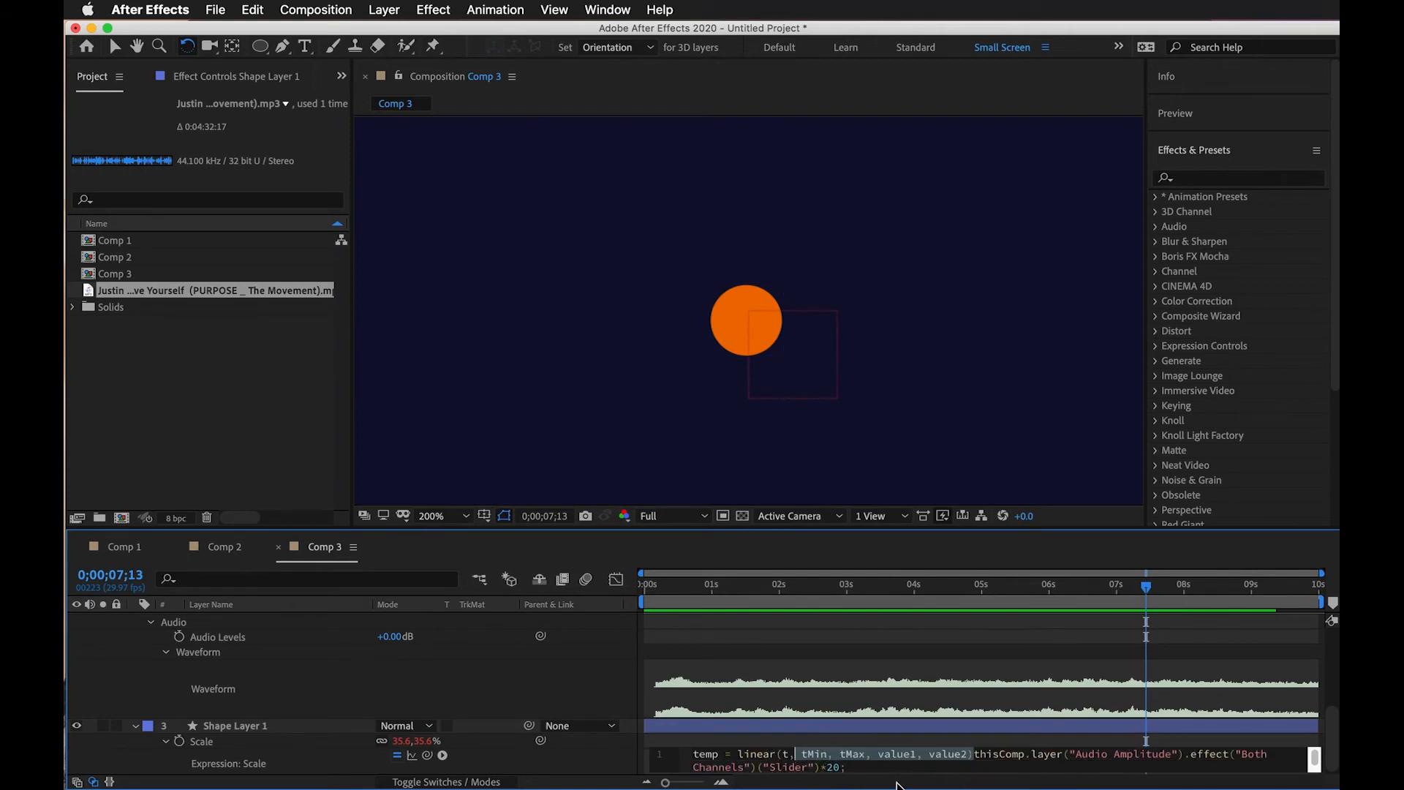
key(BackSpace)
key(BackSpace)
key(BackSpace)
key(BackSpace)
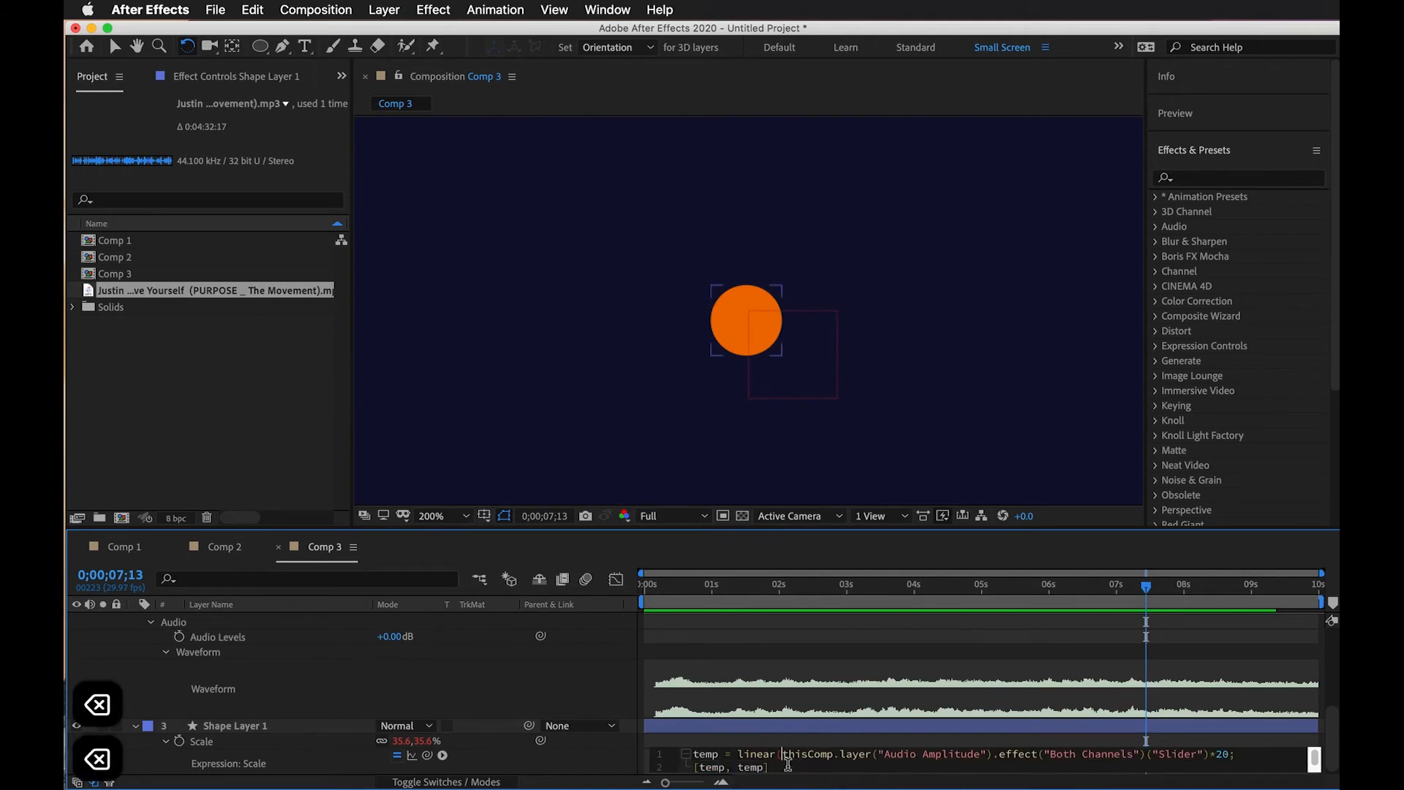
text(()
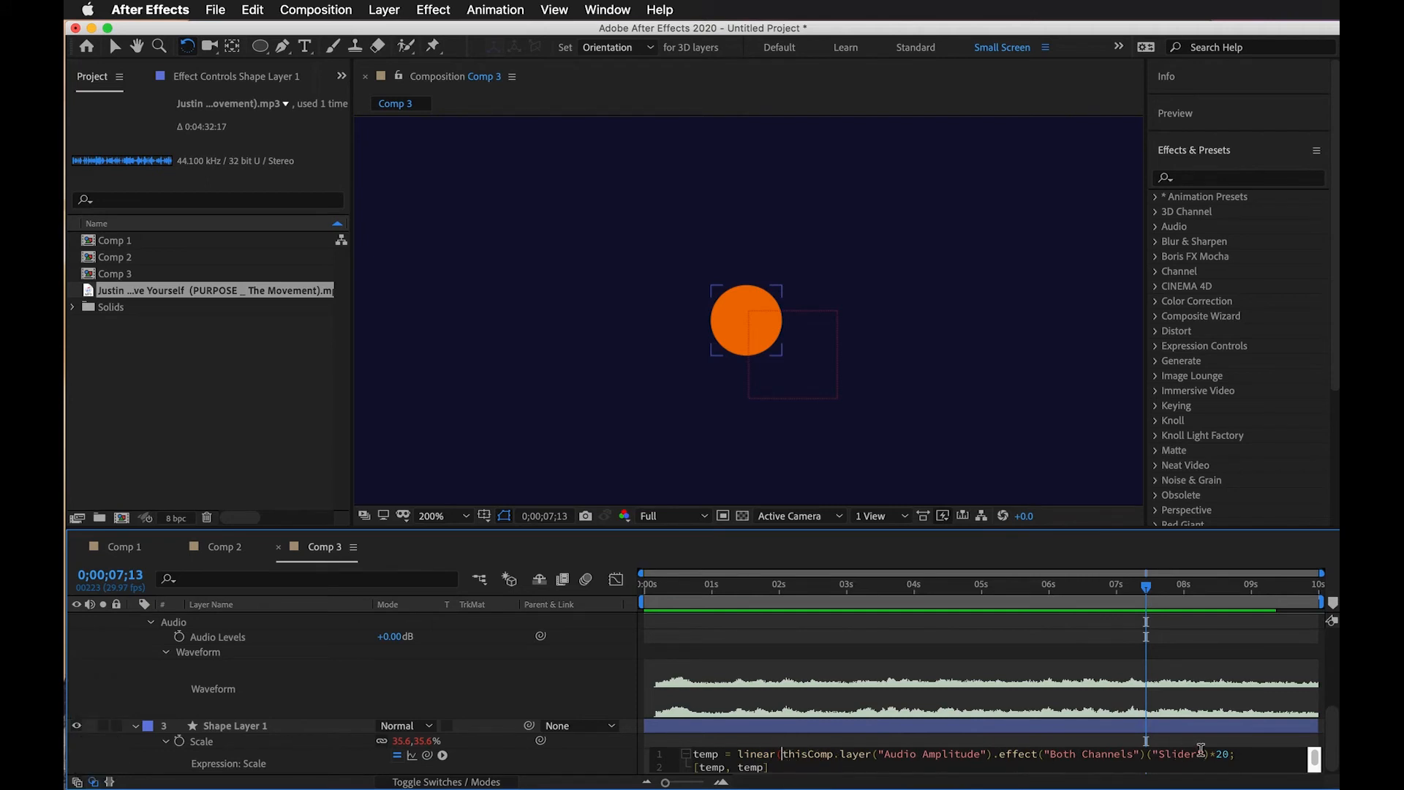
Replace the *20 multiplier with the remaining linear arguments .5, 6, 100, 400, close the parenthesis and apply the Scale expression.
click(1226, 754)
key(BackSpace)
key(BackSpace)
key(BackSpace)
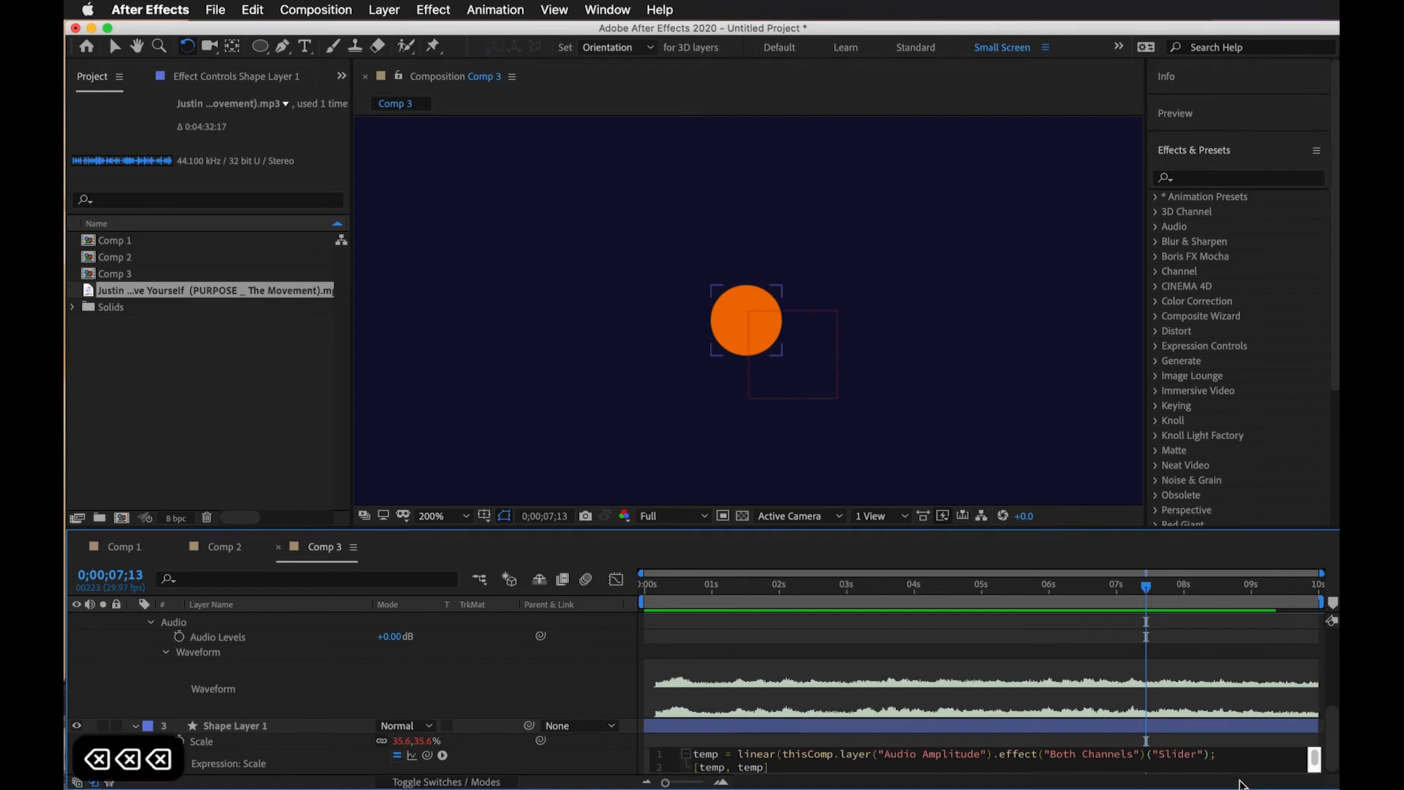
text(, .5)
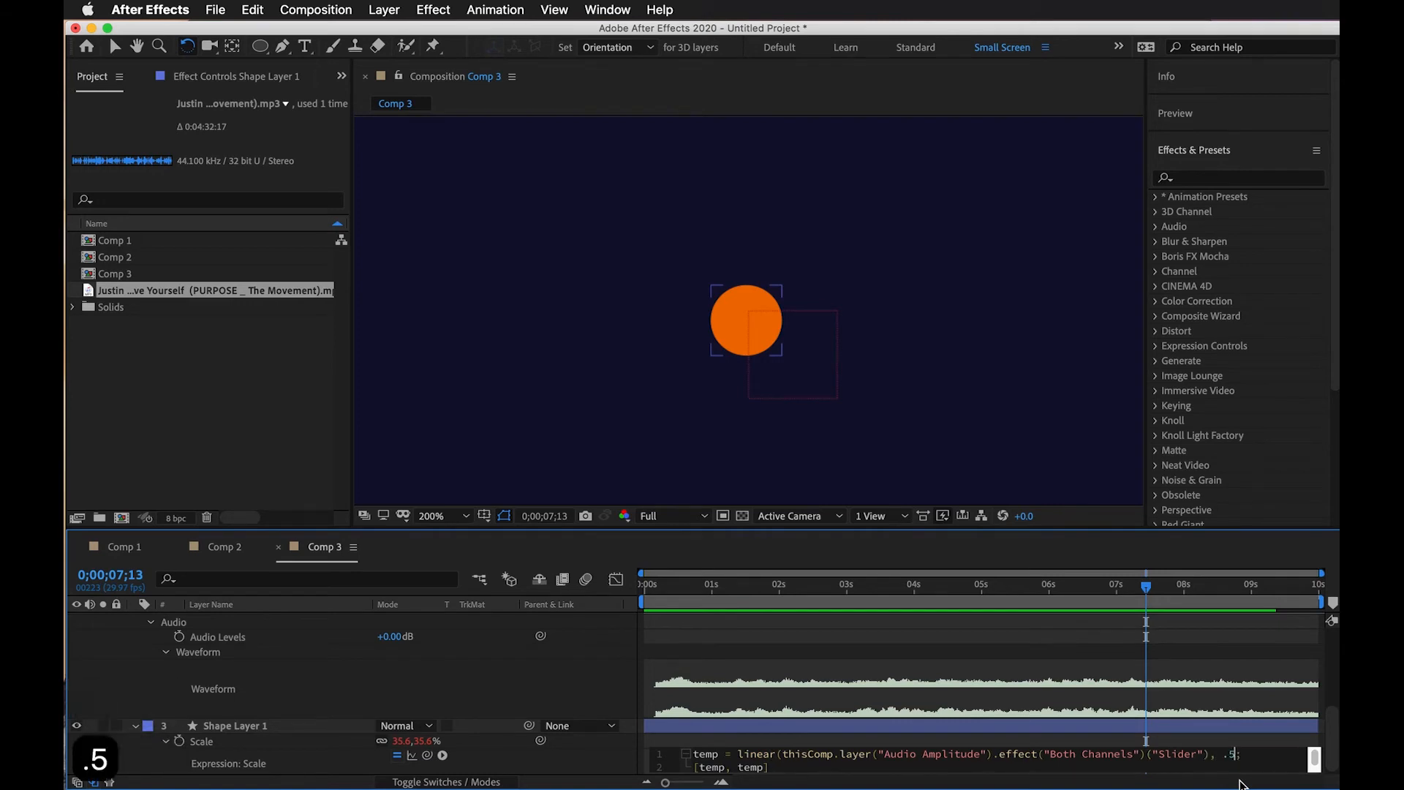
text(, 6, 100, )
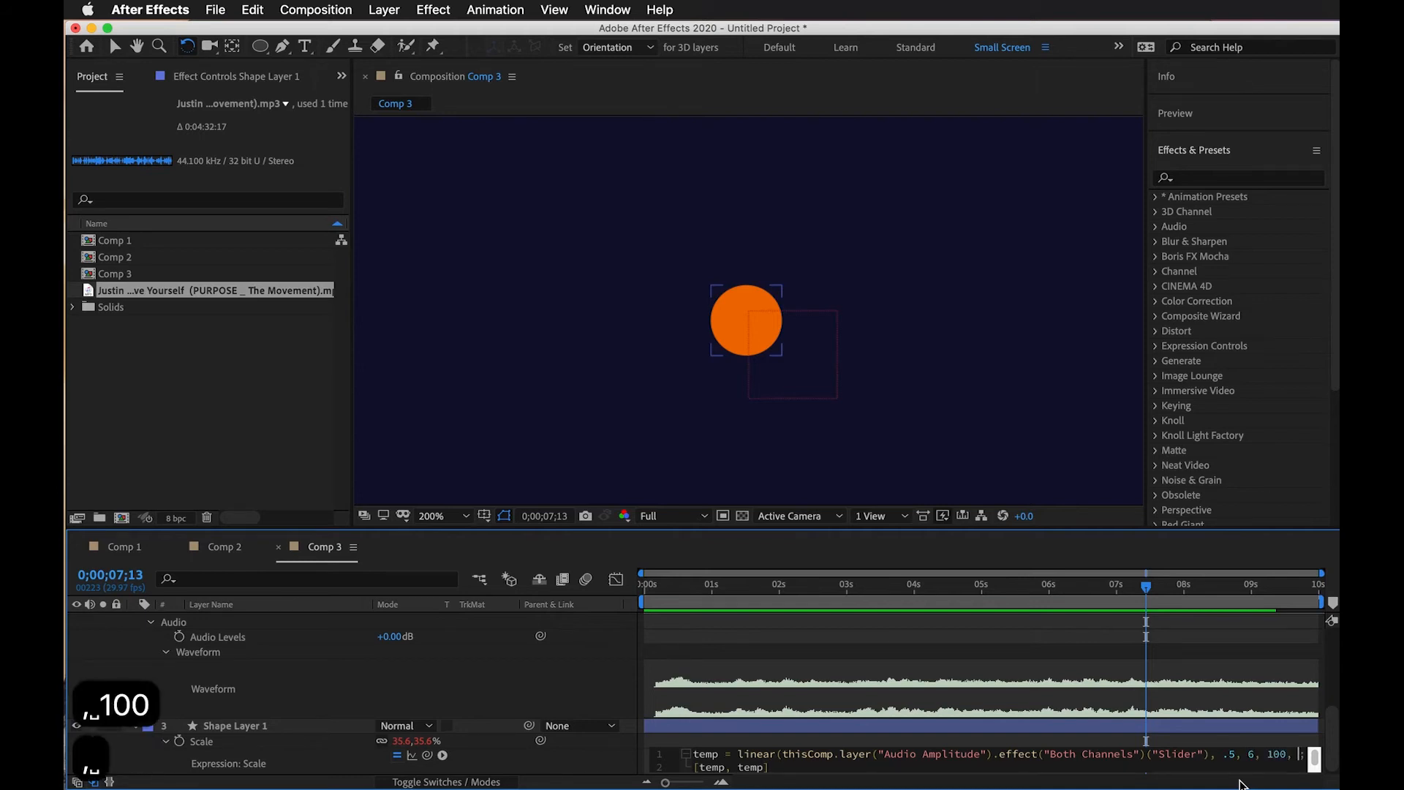
text(4000;)
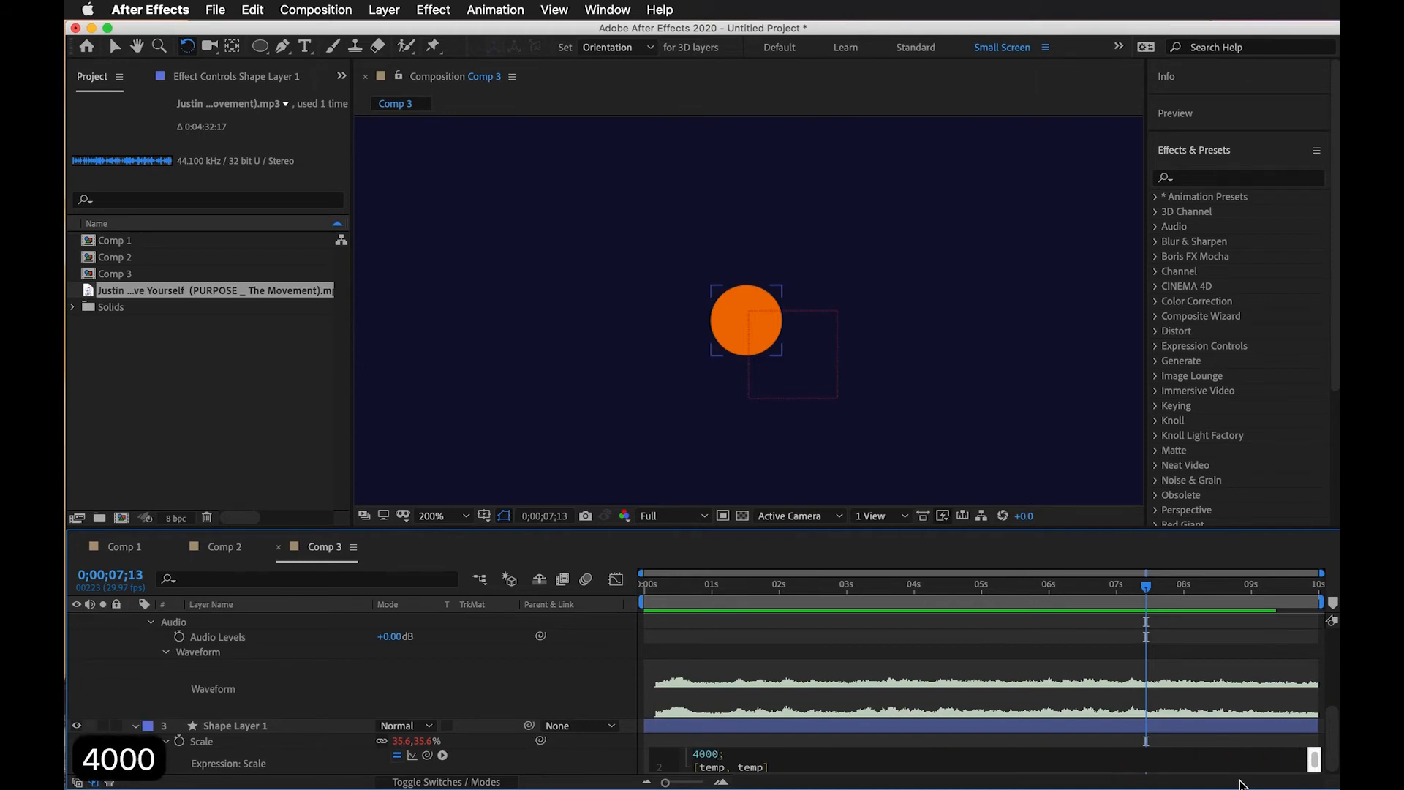
key(BackSpace)
text())
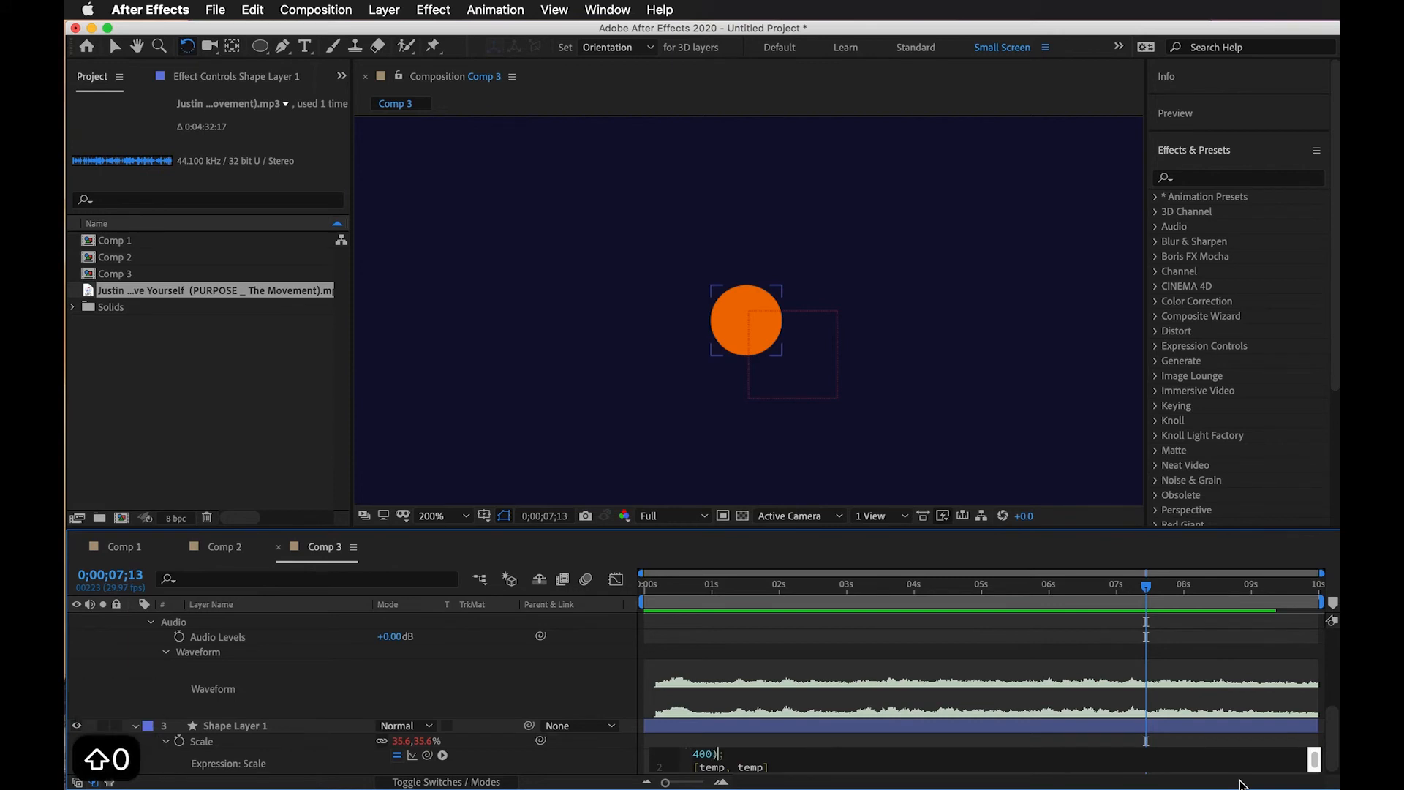
click(1116, 760)
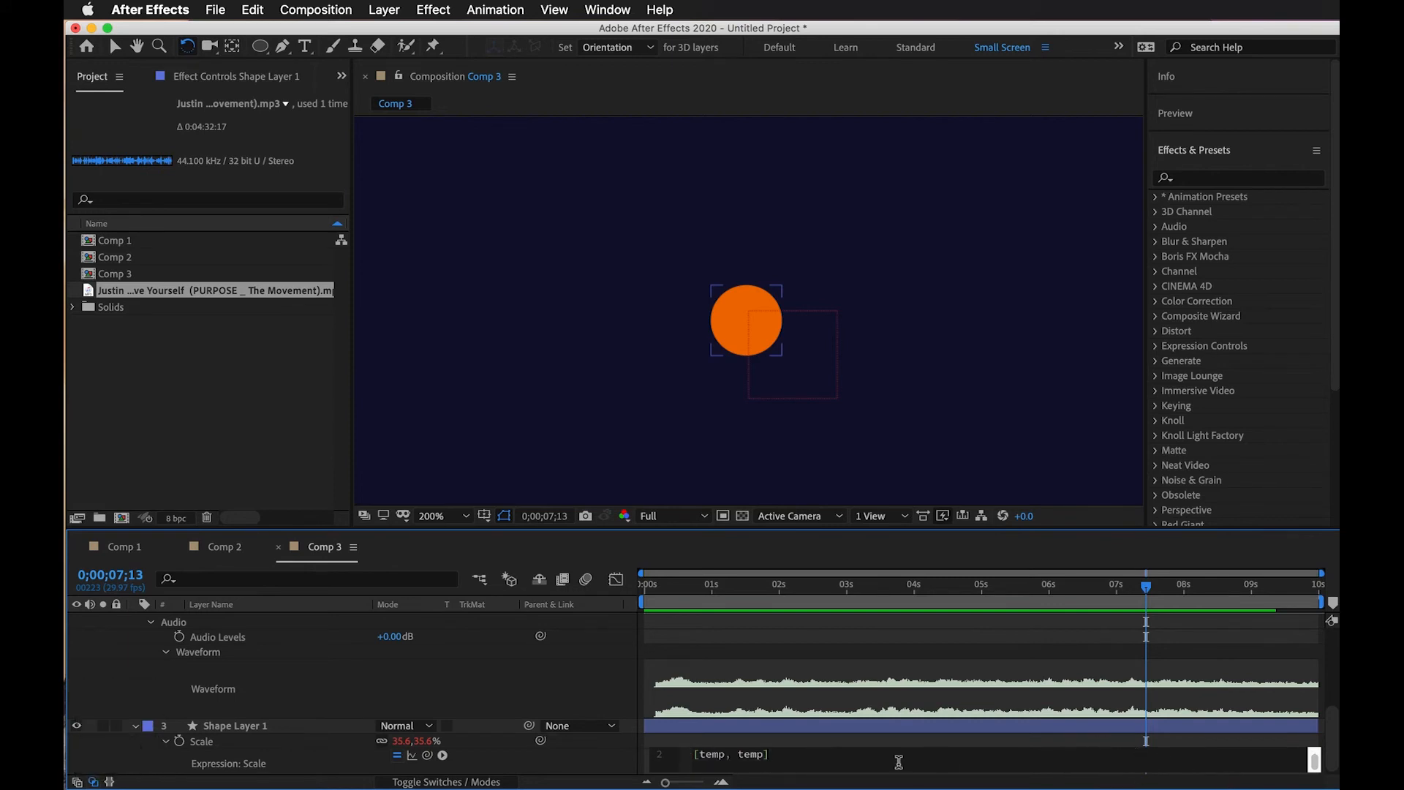
scroll(818, 765, up, 1)
click(890, 691)
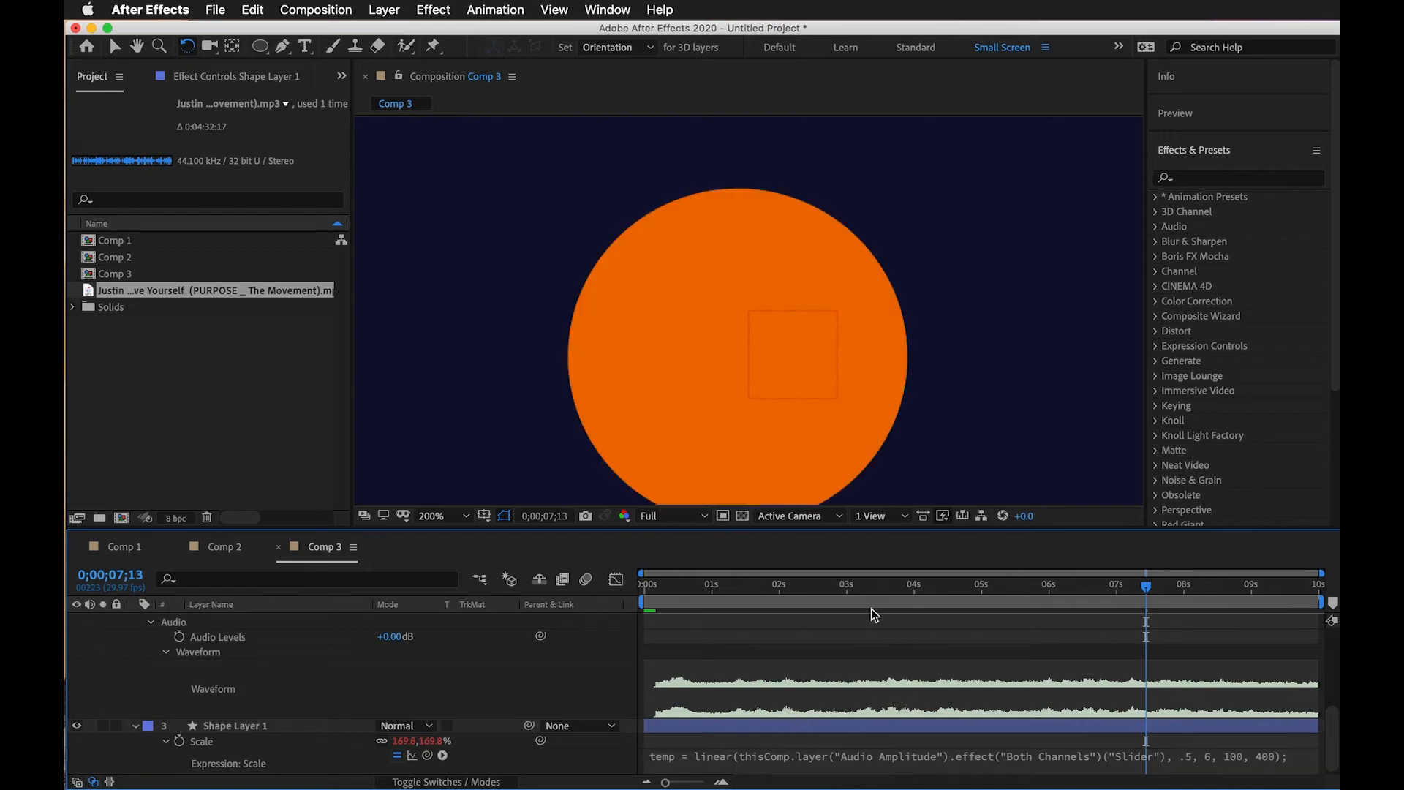
Preview the remapped audio-driven scaling of the circle from the start and again from 0;00;03;15.
click(874, 584)
drag(875, 585, 533, 592)
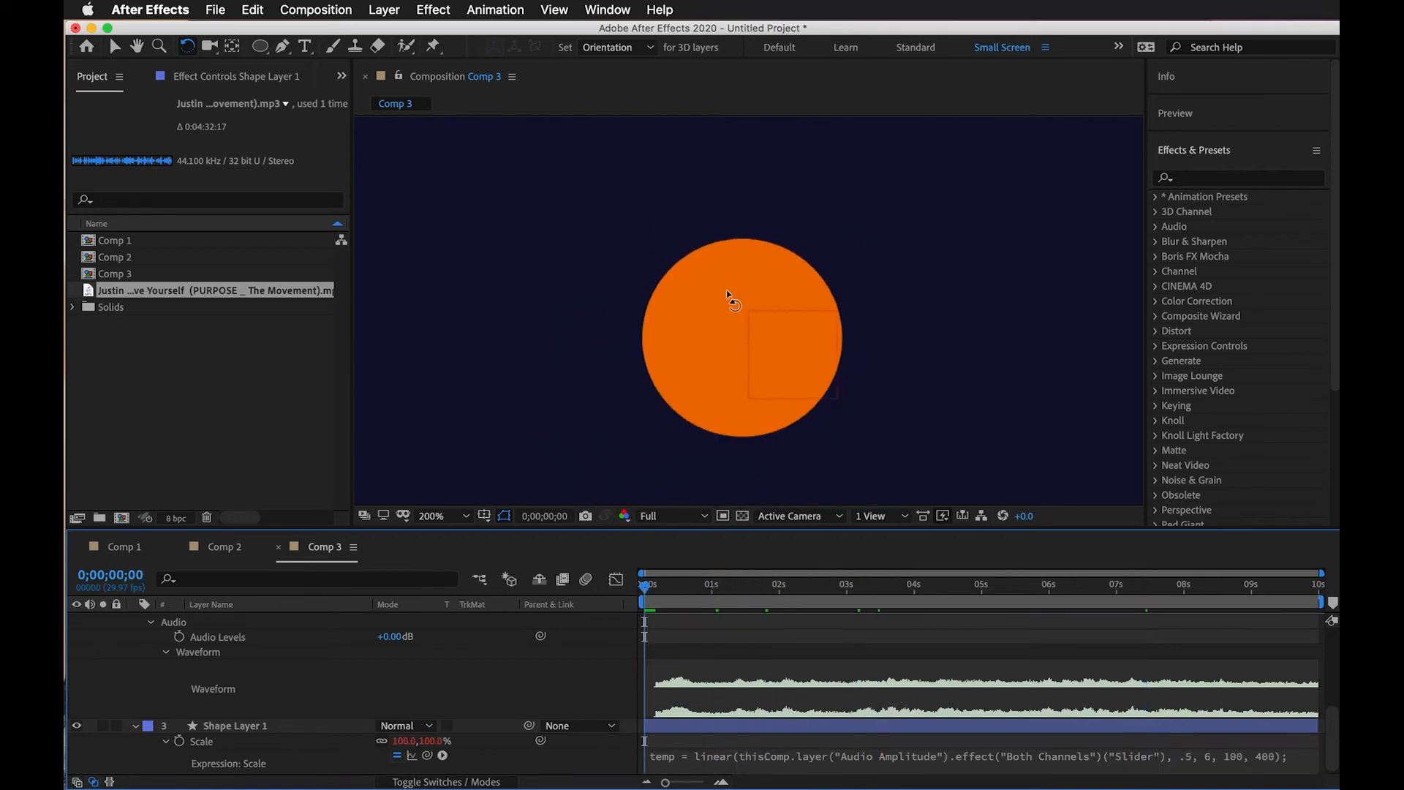
scroll(742, 313, down, 2)
key(space)
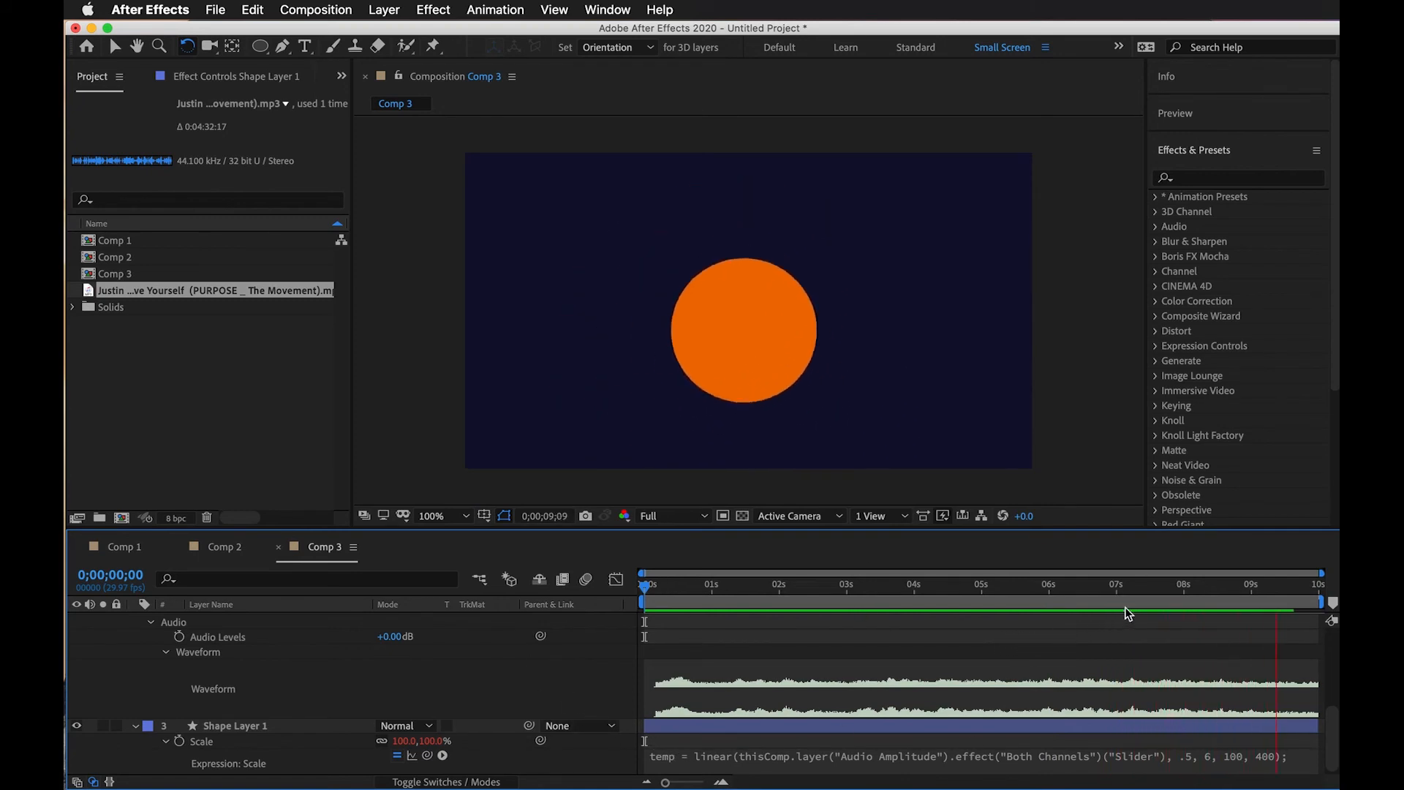
key(space)
scroll(813, 335, down, 1)
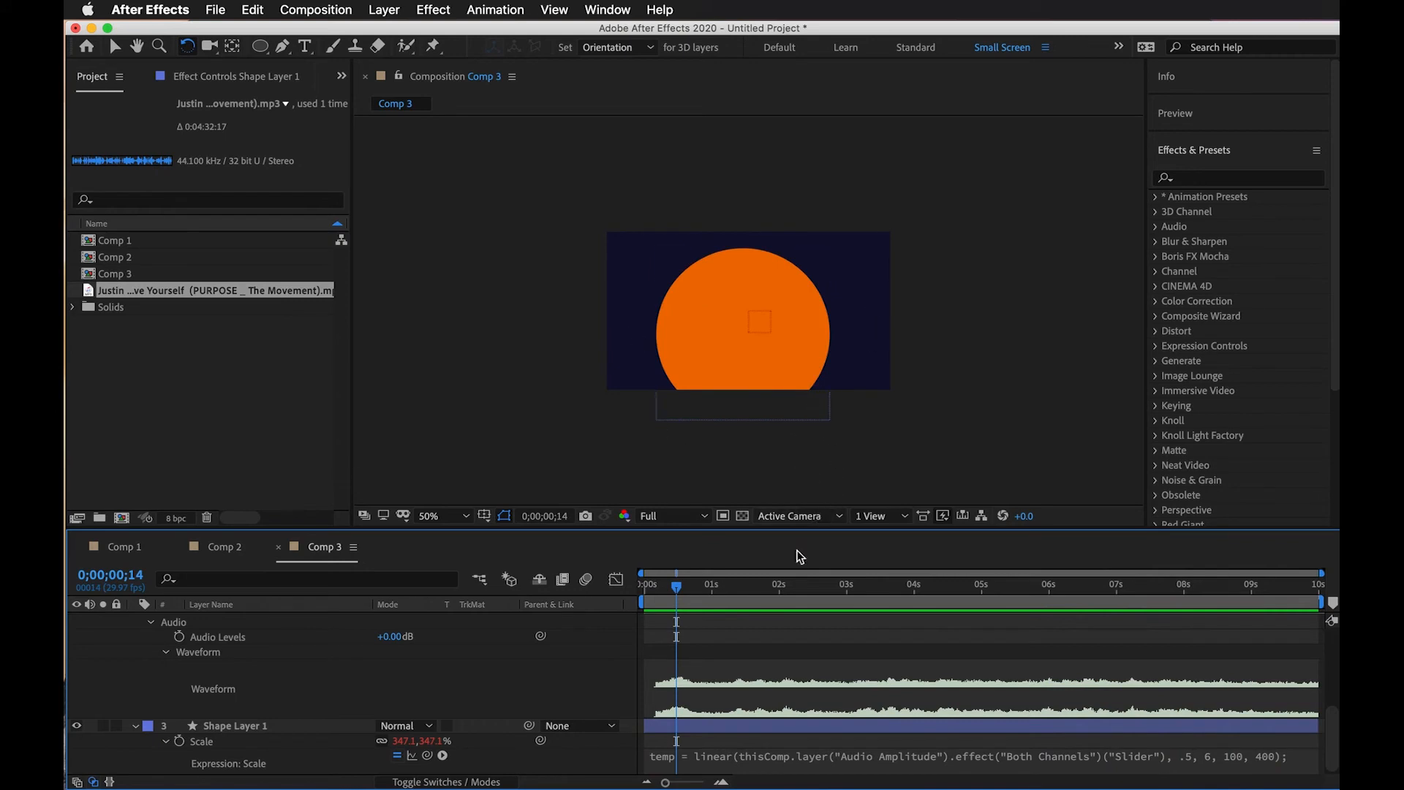
drag(824, 585, 881, 583)
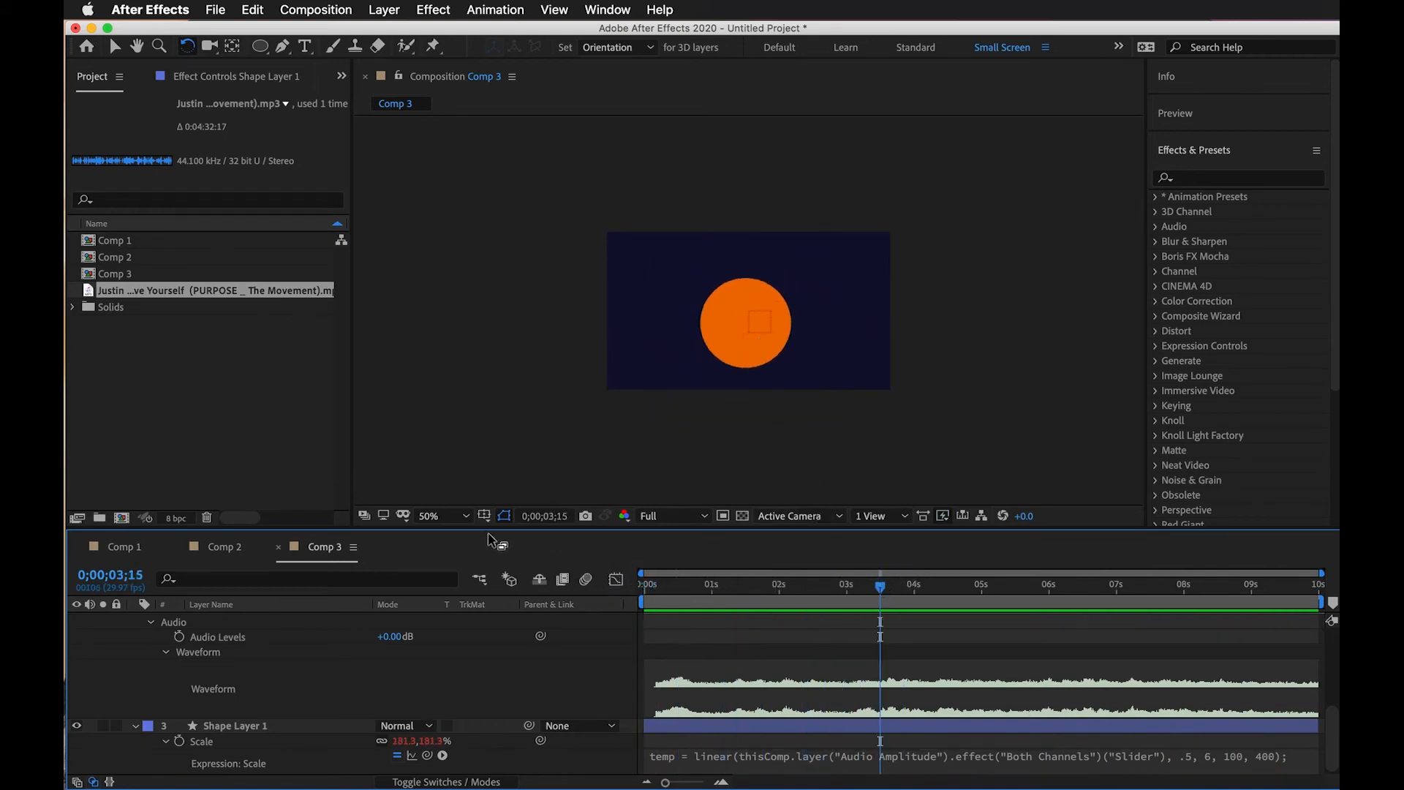
key(space)
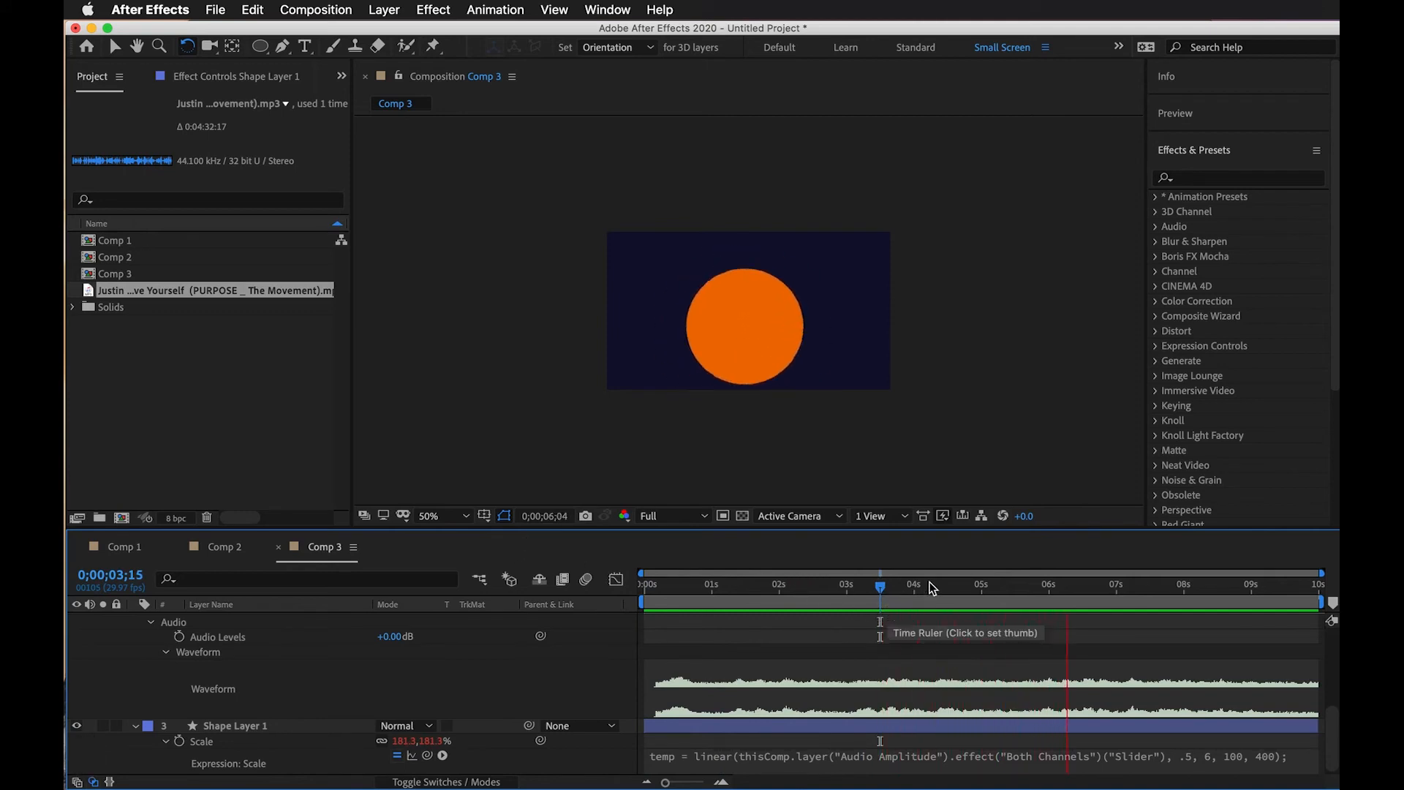
Switch to Chrome and look through the expressions and their descriptions on the graymachine.com Top Five AE Expressions page.
key(super+n)
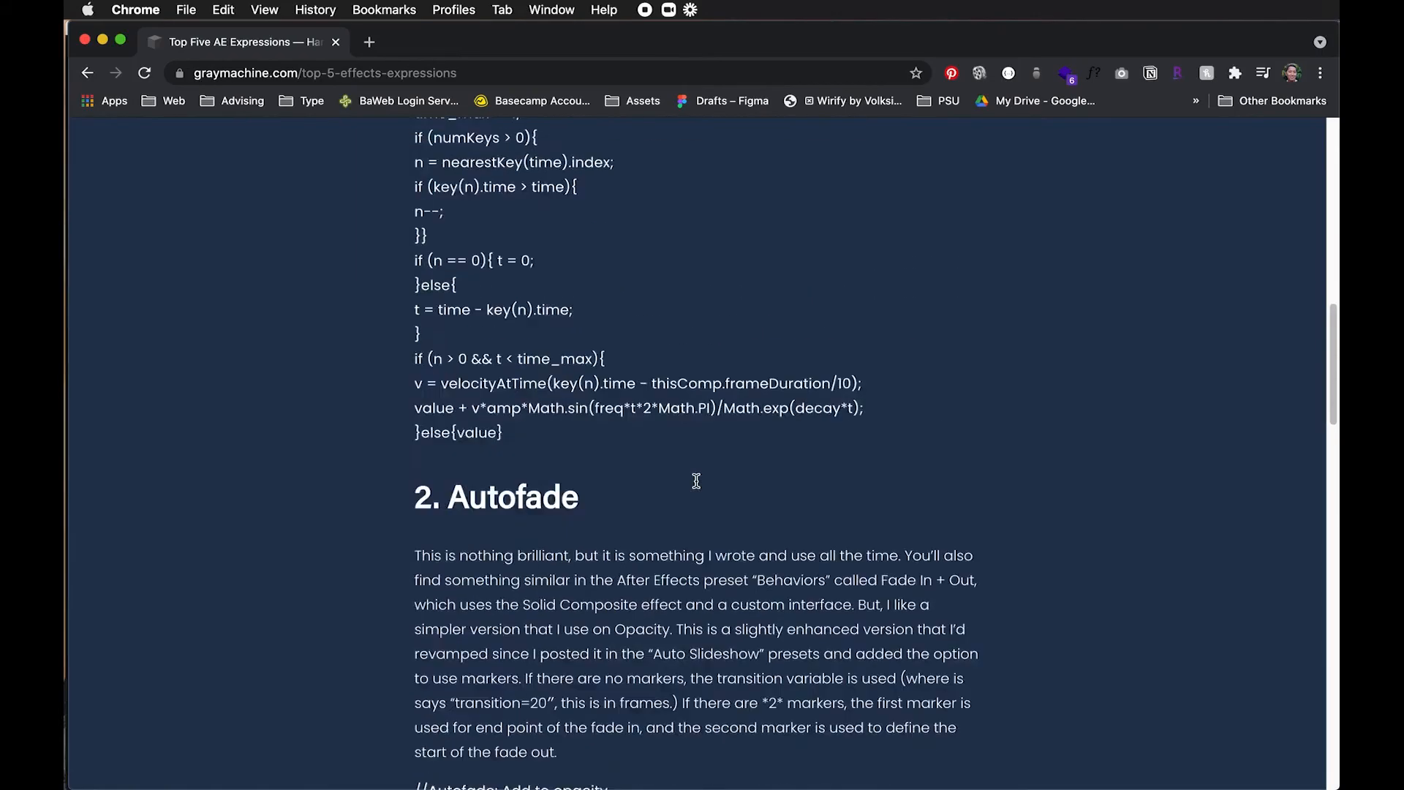
scroll(696, 482, up, 10)
scroll(696, 483, down, 20)
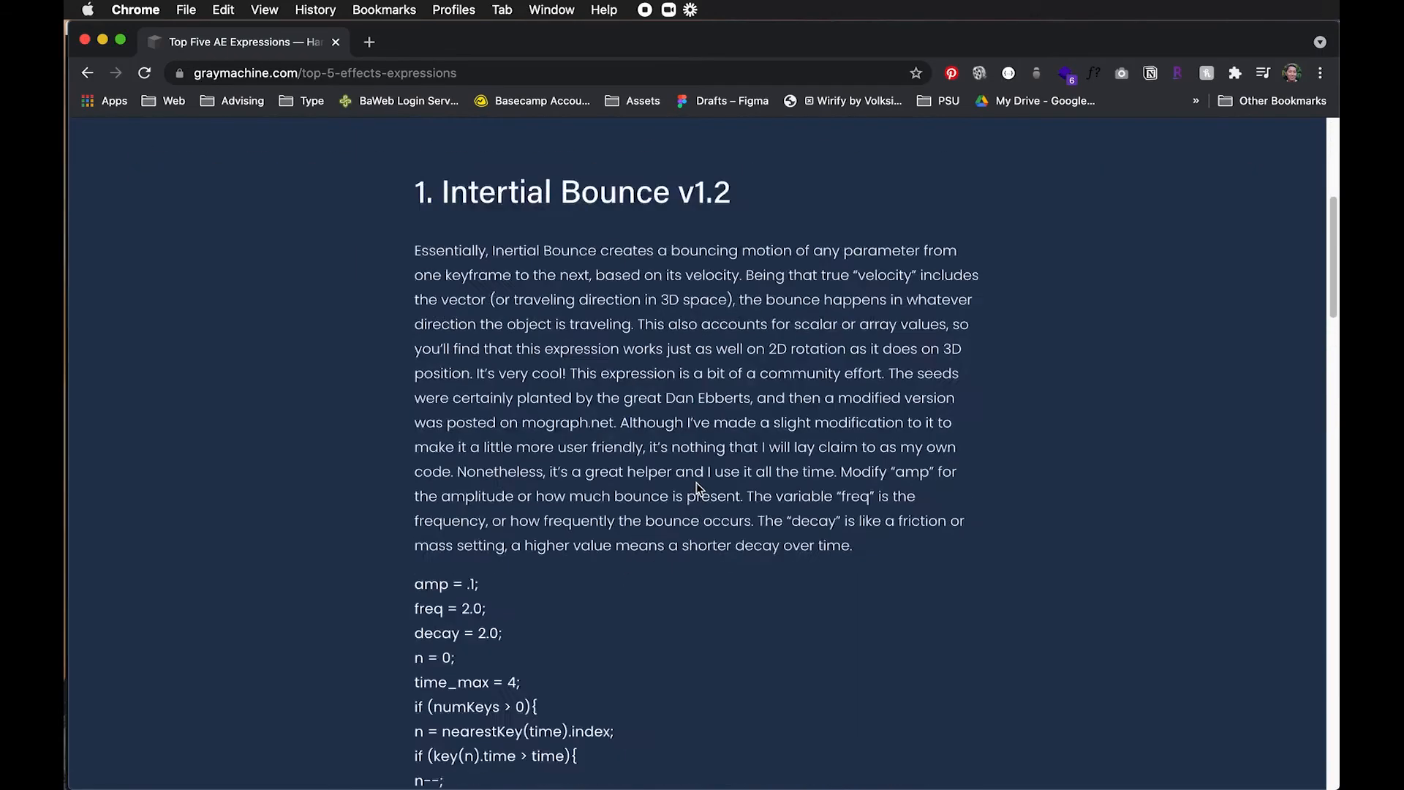
scroll(664, 487, up, 10)
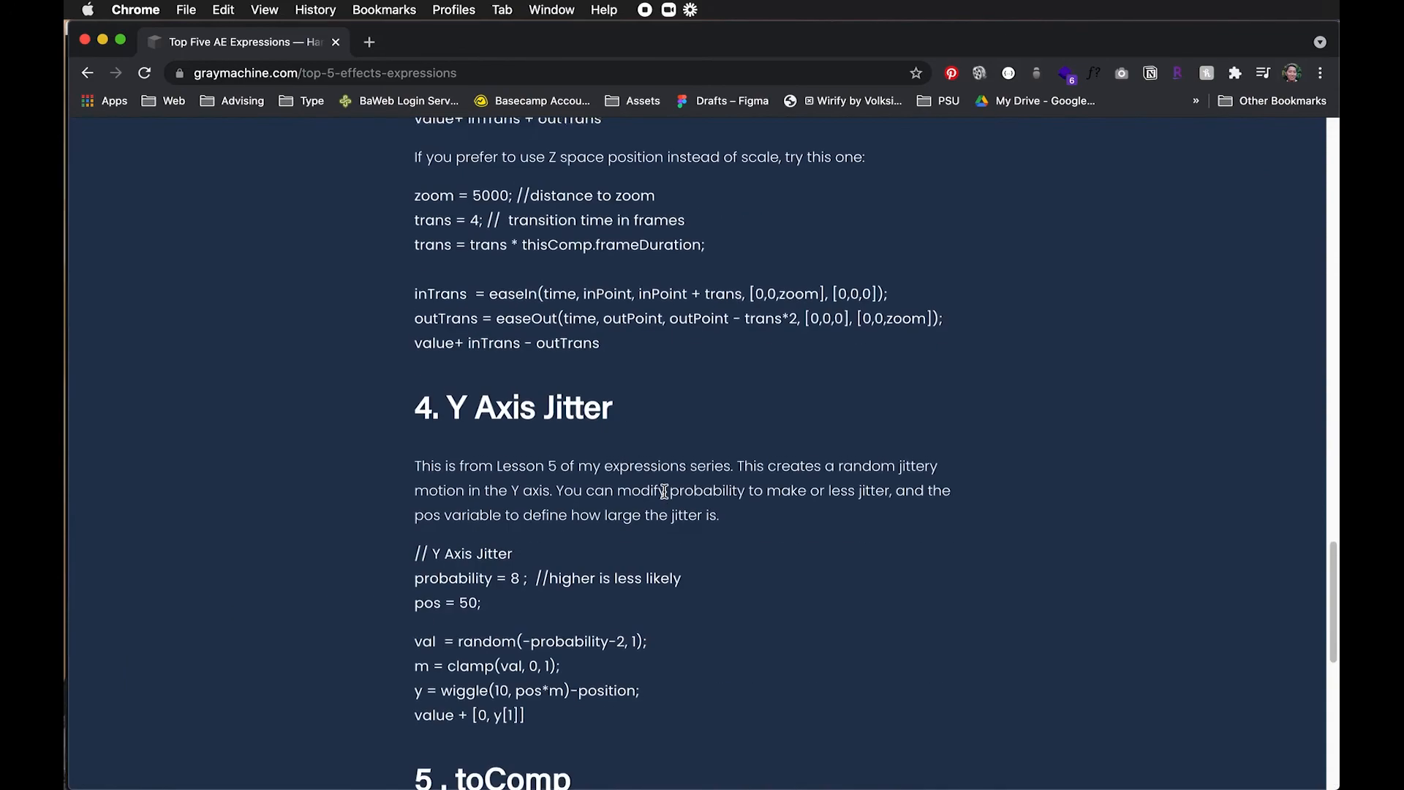
scroll(662, 517, up, 10)
scroll(662, 517, down, 3)
scroll(662, 517, up, 8)
scroll(664, 517, up, 4)
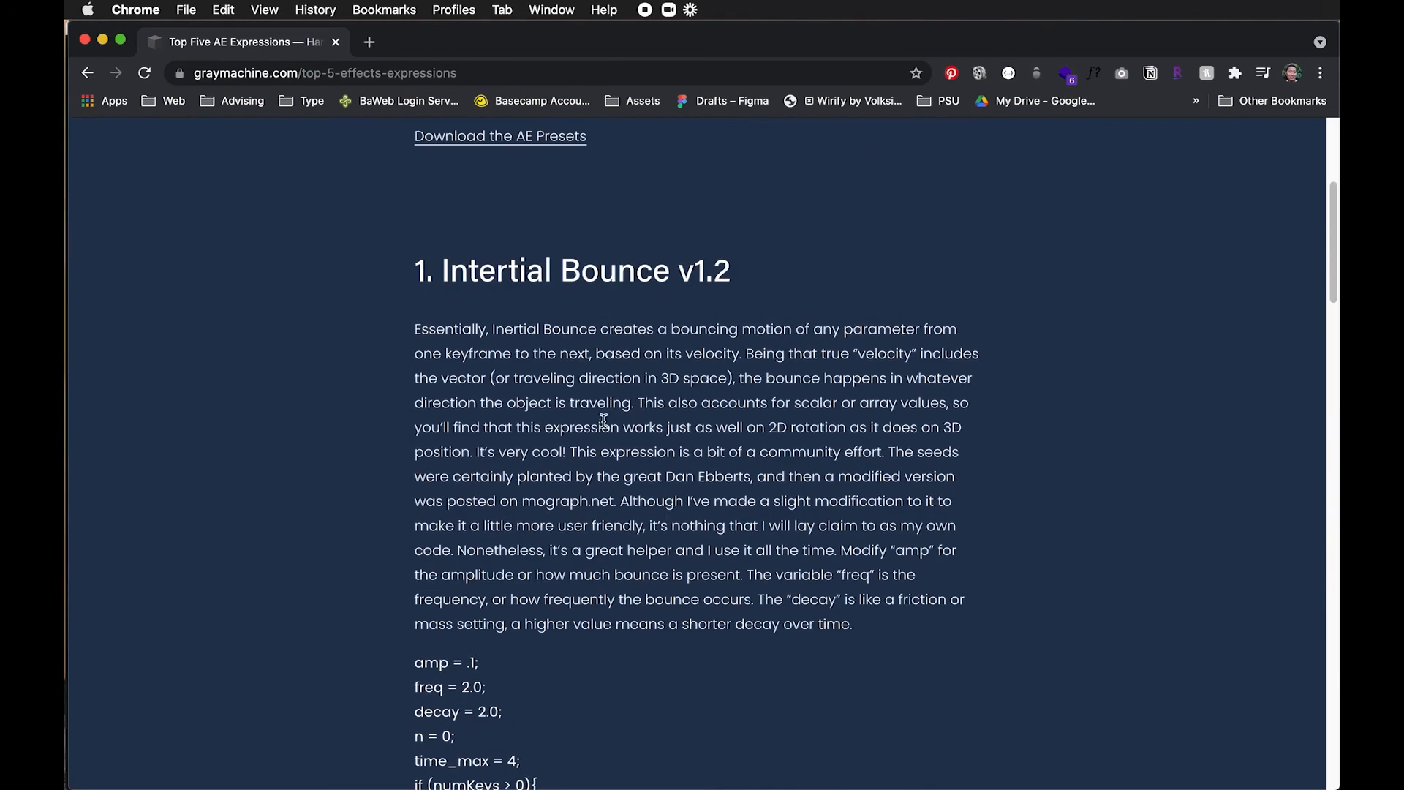
scroll(602, 329, up, 3)
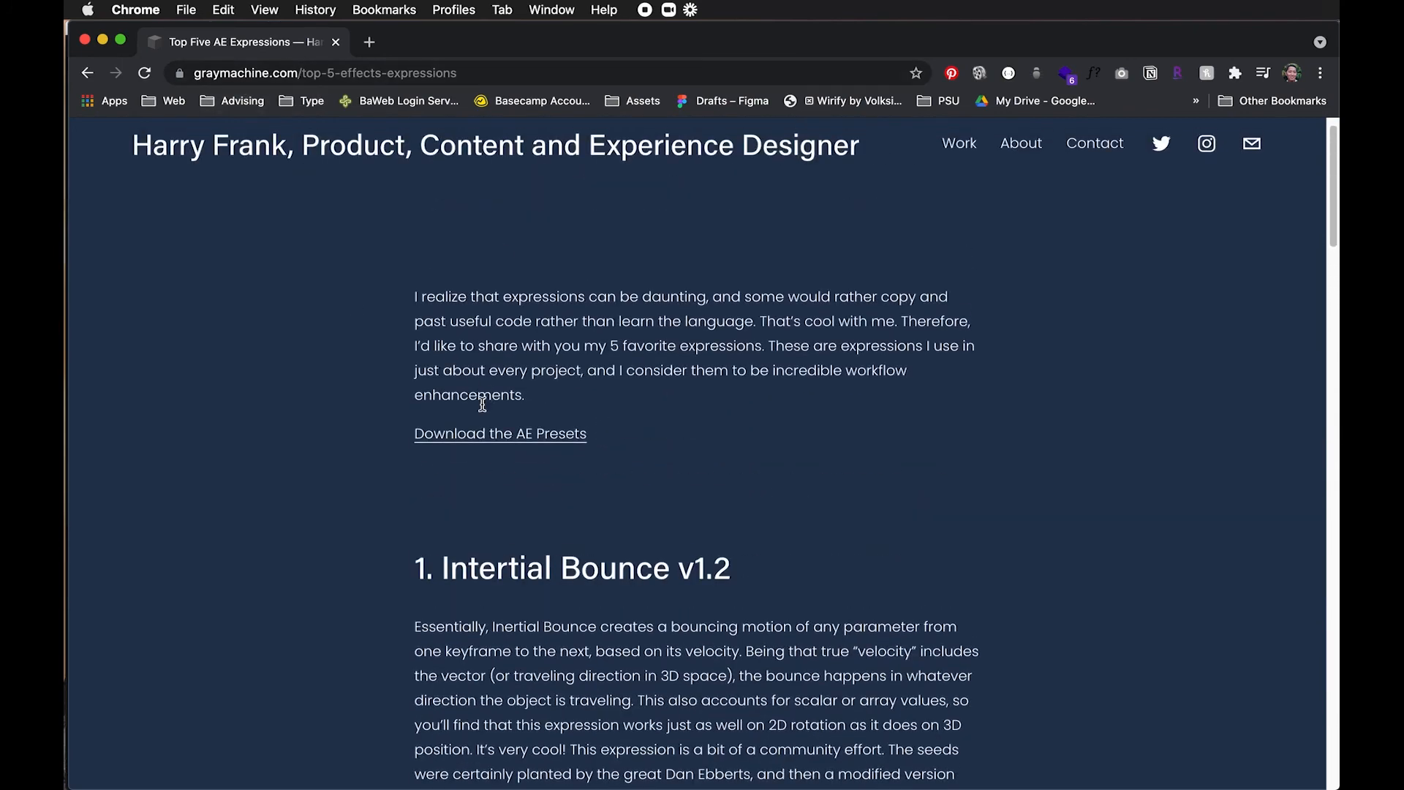
scroll(482, 405, down, 7)
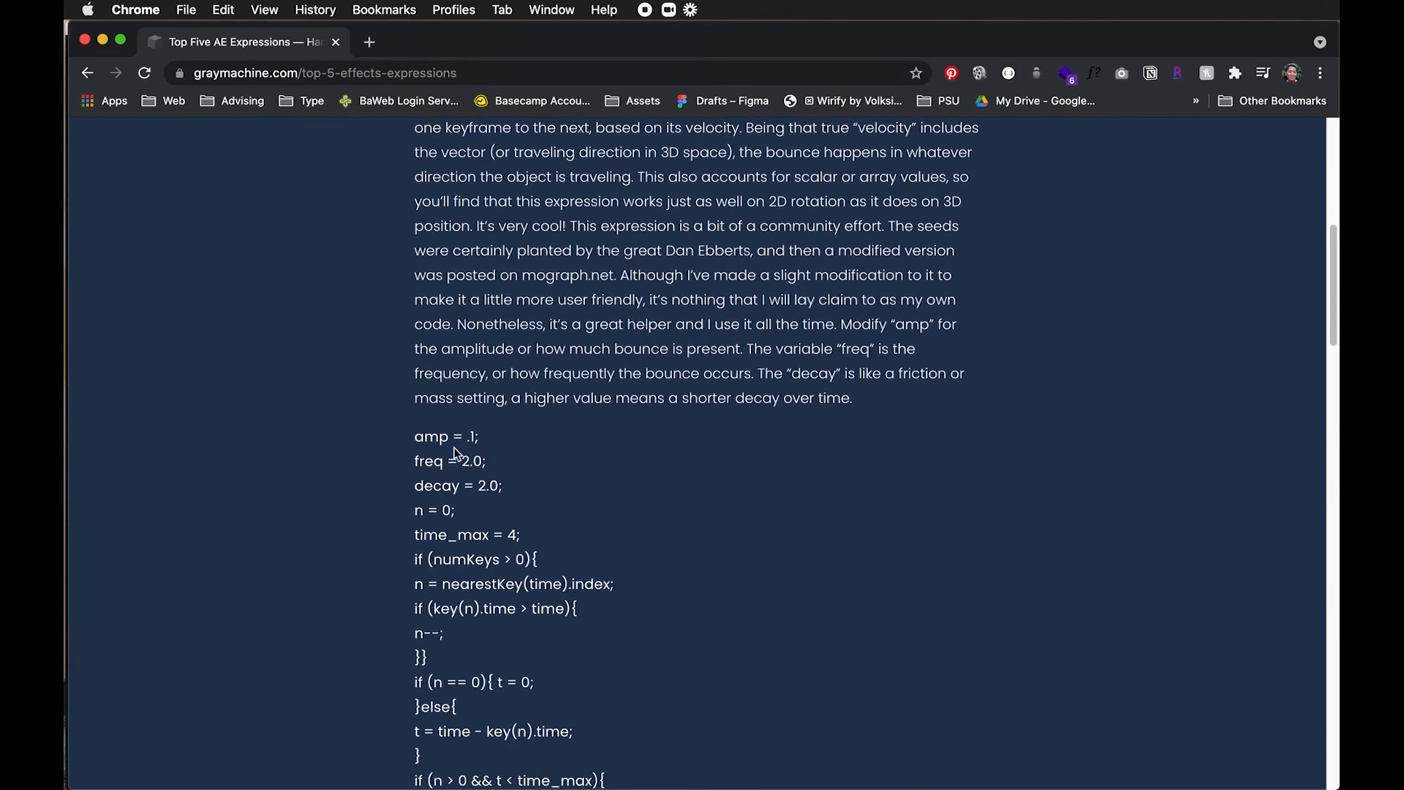
Copy the whole Intertial Bounce v1.2 expression code, from the amp = .1 line through the final else line.
drag(414, 437, 515, 584)
scroll(518, 585, down, 9)
scroll(521, 586, up, 4)
scroll(522, 585, up, 1)
drag(528, 500, 524, 490)
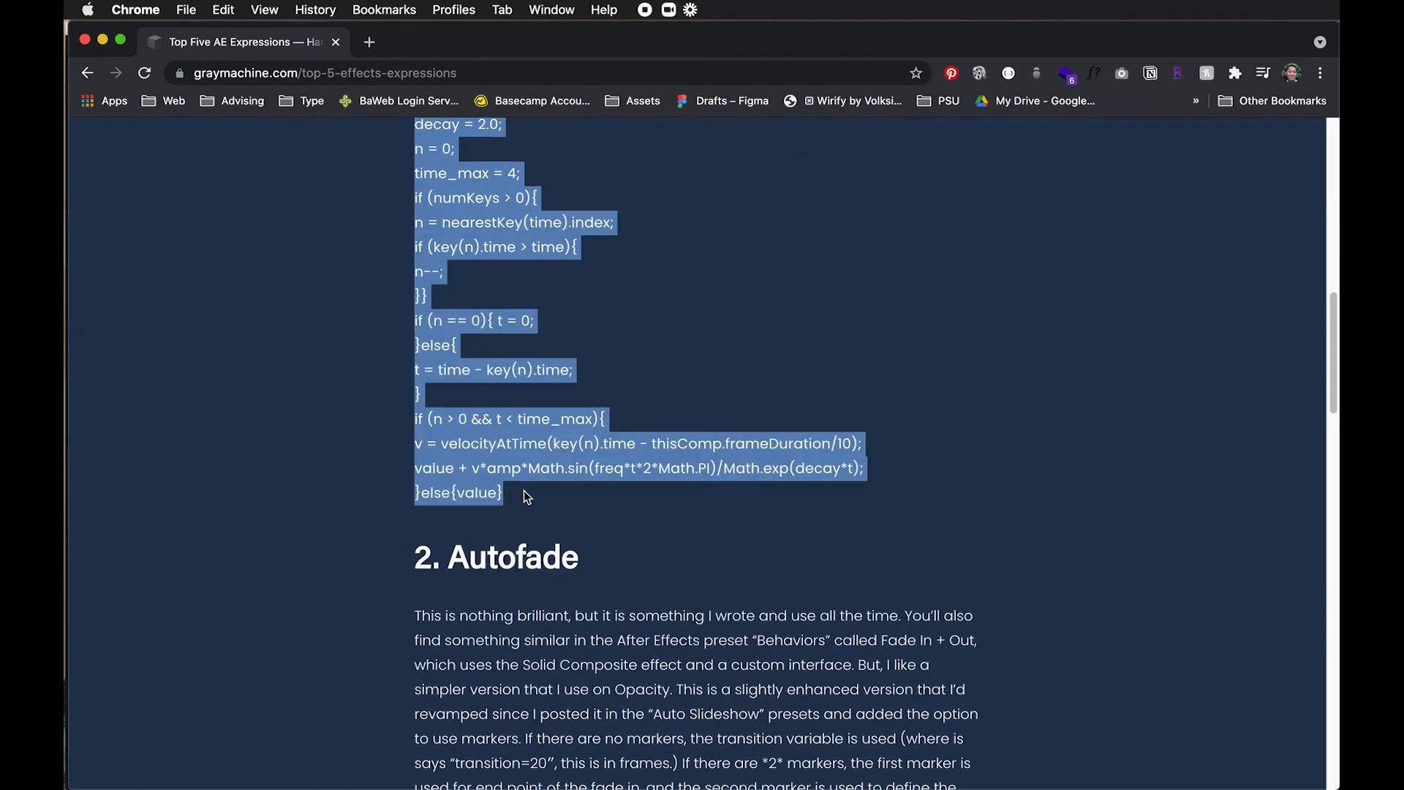
key(super+c)
scroll(541, 455, up, 9)
scroll(543, 466, down, 5)
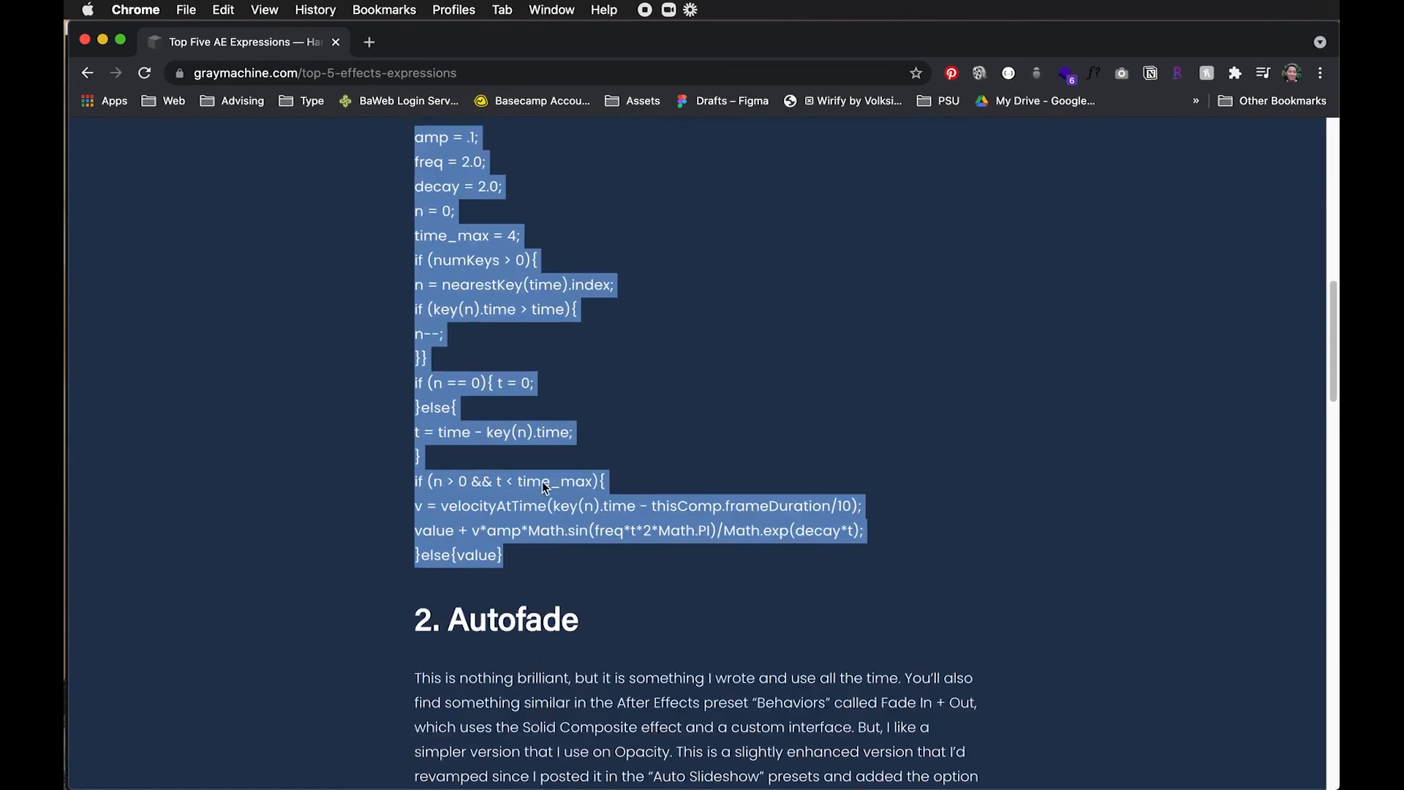
Switch to After Effects and draw a small orange circle left of center in Comp 4 with the Ellipse tool.
key(super+Tab)
click(280, 423)
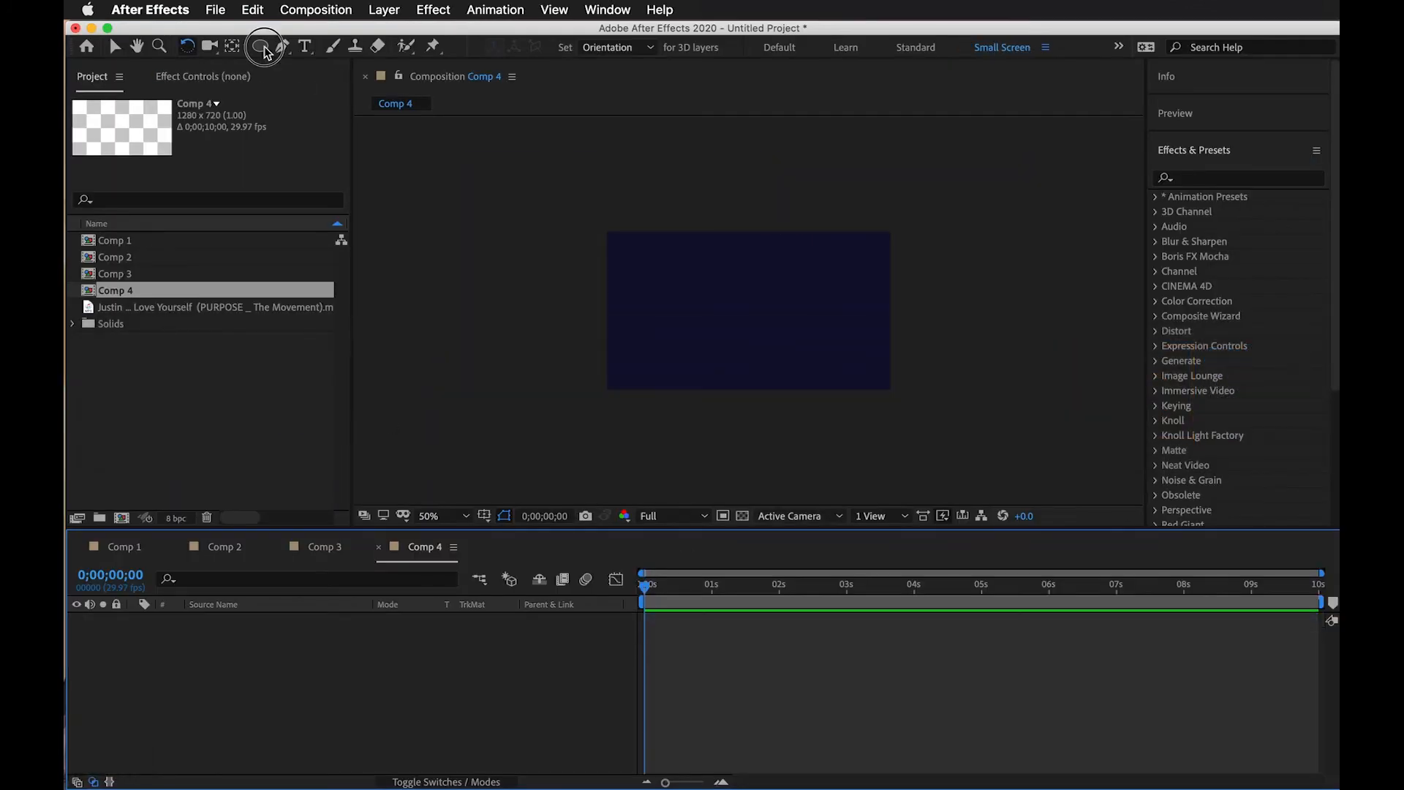
click(260, 48)
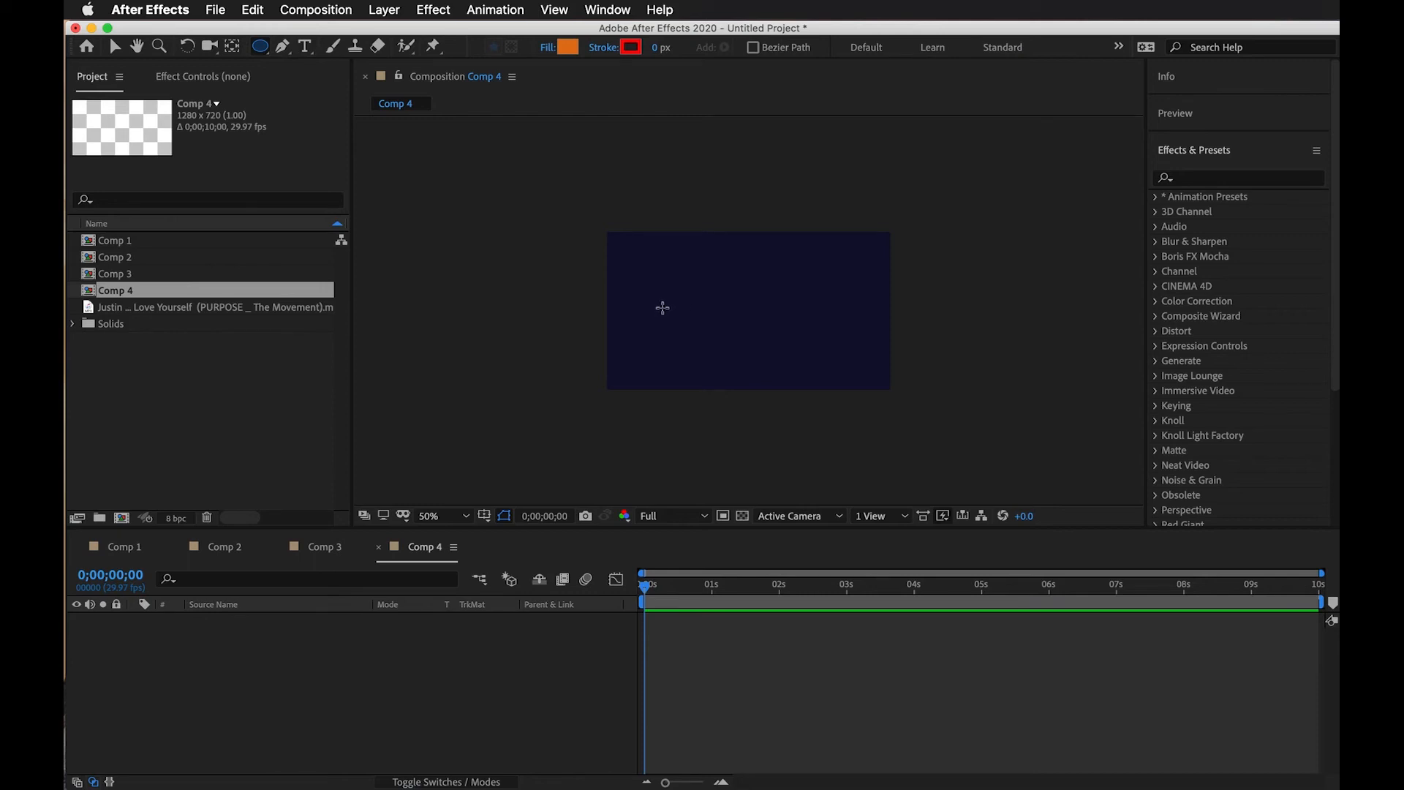
drag(677, 309, 700, 327)
click(788, 686)
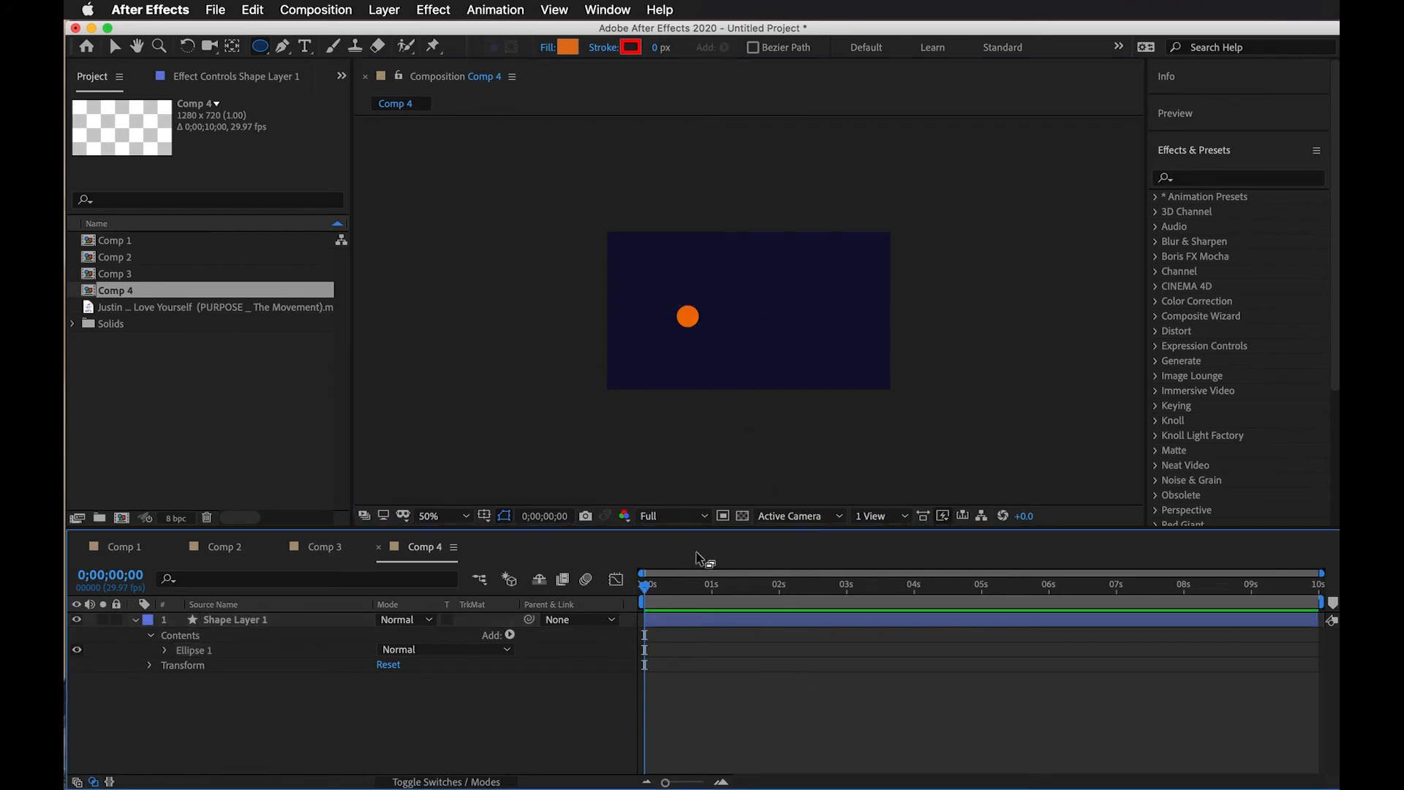
Move the circle to the upper part of the composition, at position about 996, 108, and view it at 100%.
key(v)
drag(693, 326, 773, 272)
click(787, 691)
scroll(790, 316, down, 1)
scroll(787, 315, up, 2)
scroll(789, 320, up, 1)
scroll(788, 319, down, 1)
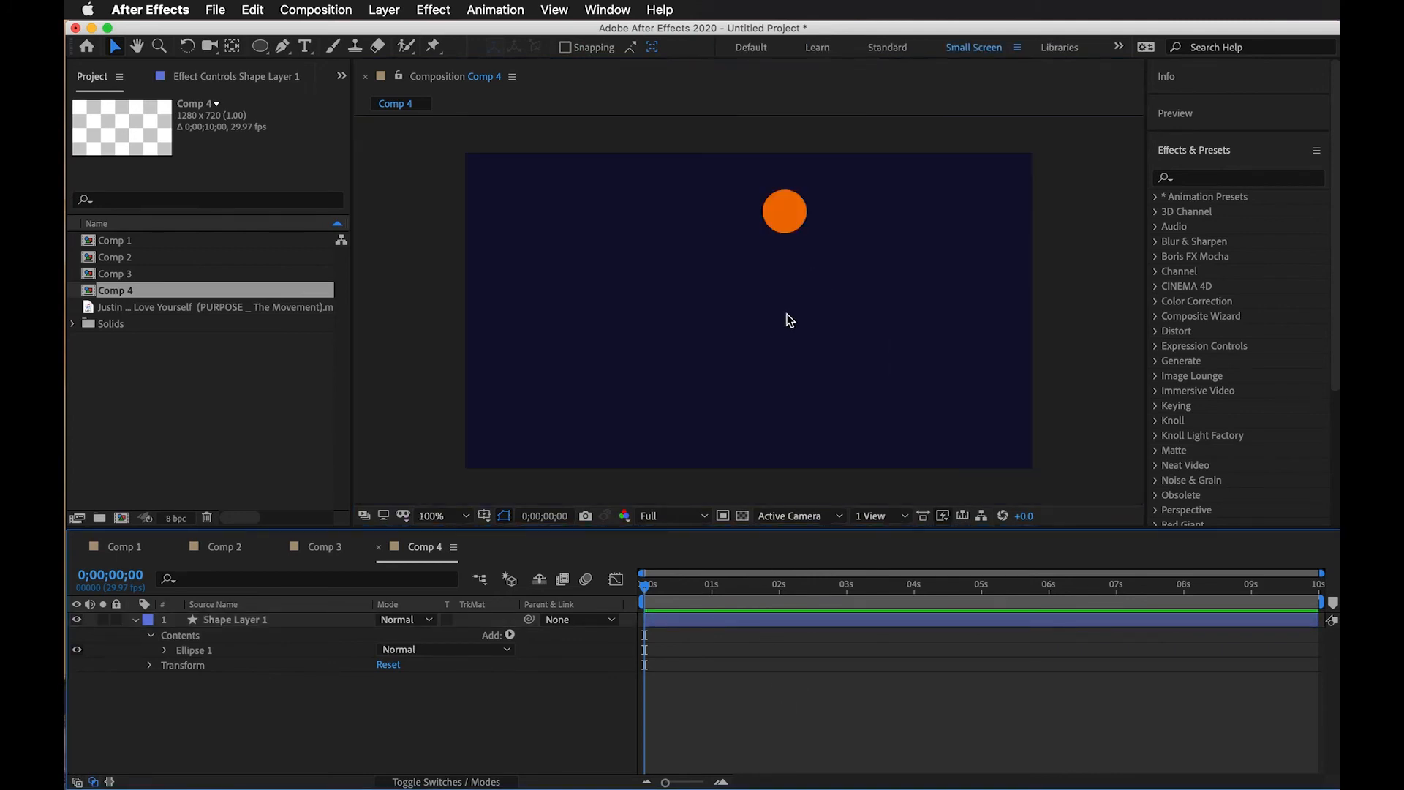
Keyframe Shape Layer 1's Position at the start and set its Y value to 557 at about one second.
click(307, 620)
key(p)
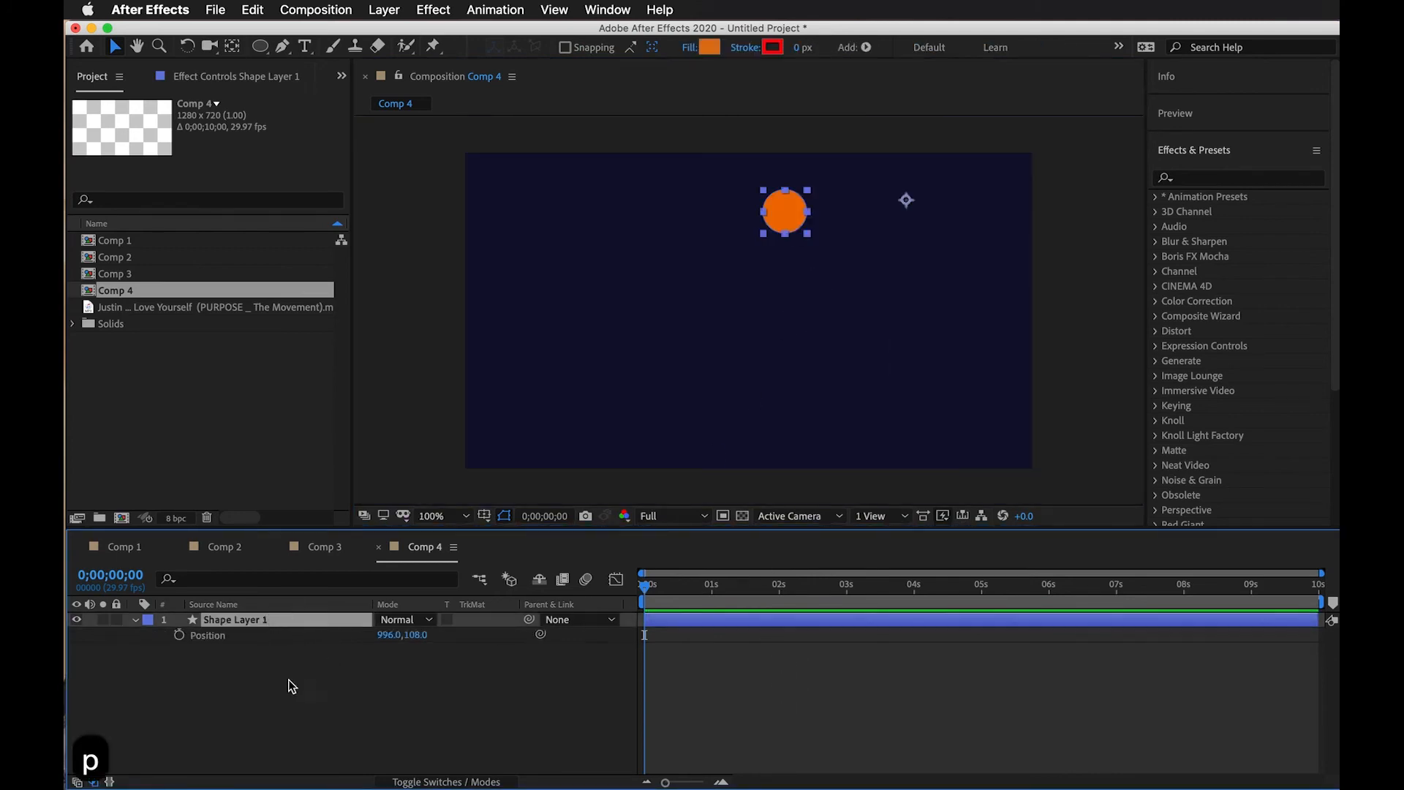
click(178, 635)
drag(661, 590, 711, 588)
click(409, 633)
drag(410, 634, 764, 674)
click(765, 674)
Play and scrub through the circle's drop between the two Position keyframes, and return to the start.
key(space)
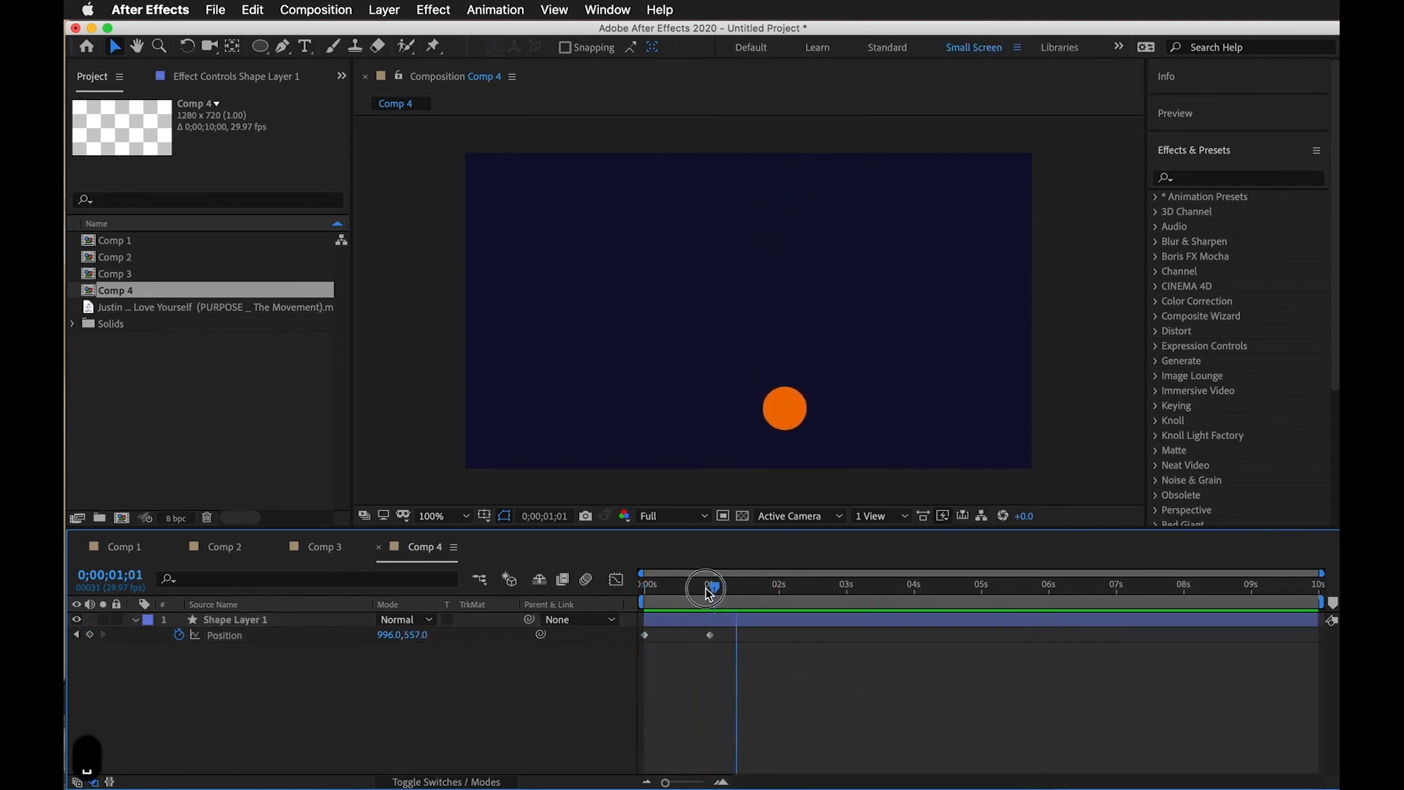
click(621, 597)
drag(621, 597, 722, 607)
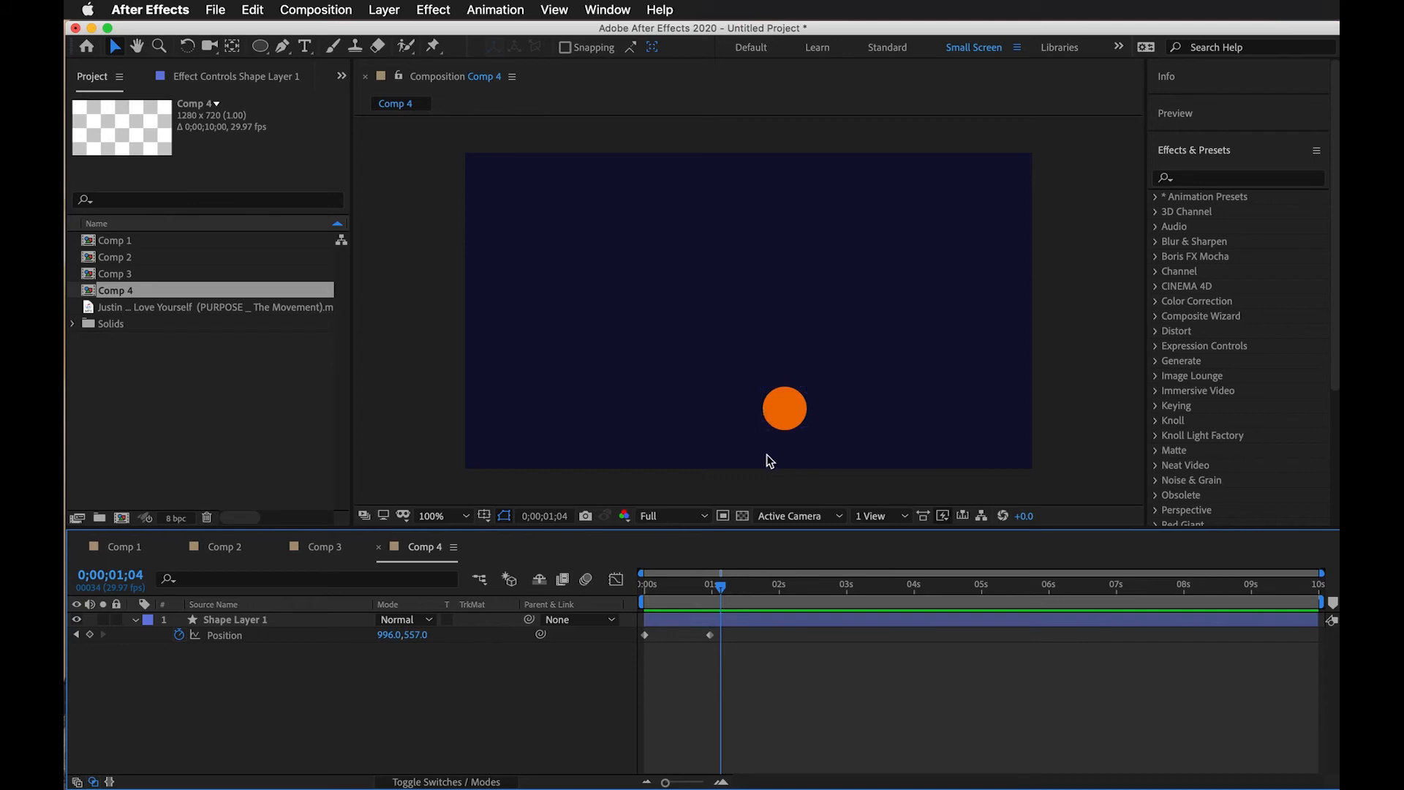
drag(721, 583, 589, 618)
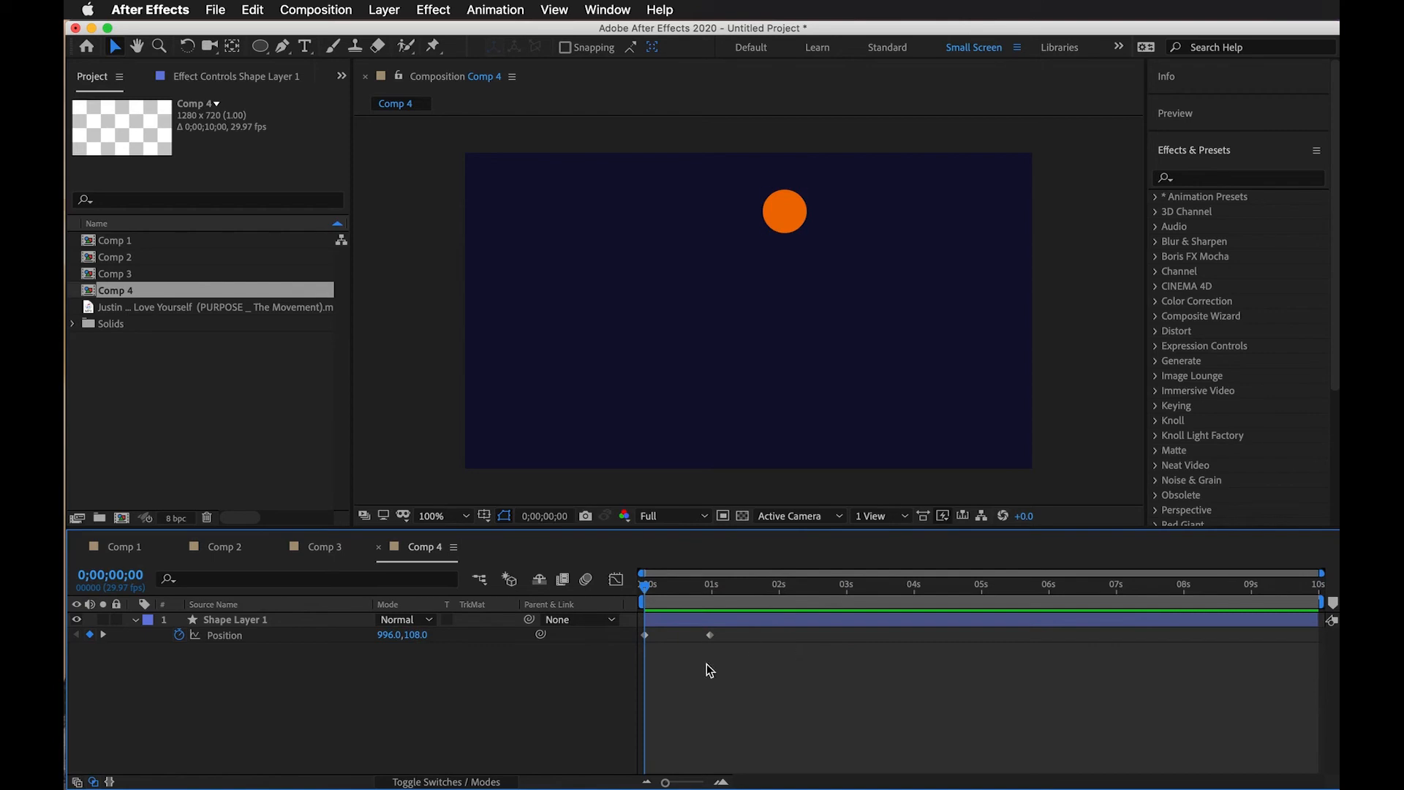
click(860, 621)
Switch to Chrome and look through the Top Five AE Expressions page again, back to the Intertial Bounce v1.2 code.
key(super+Tab)
key(super+Tab)
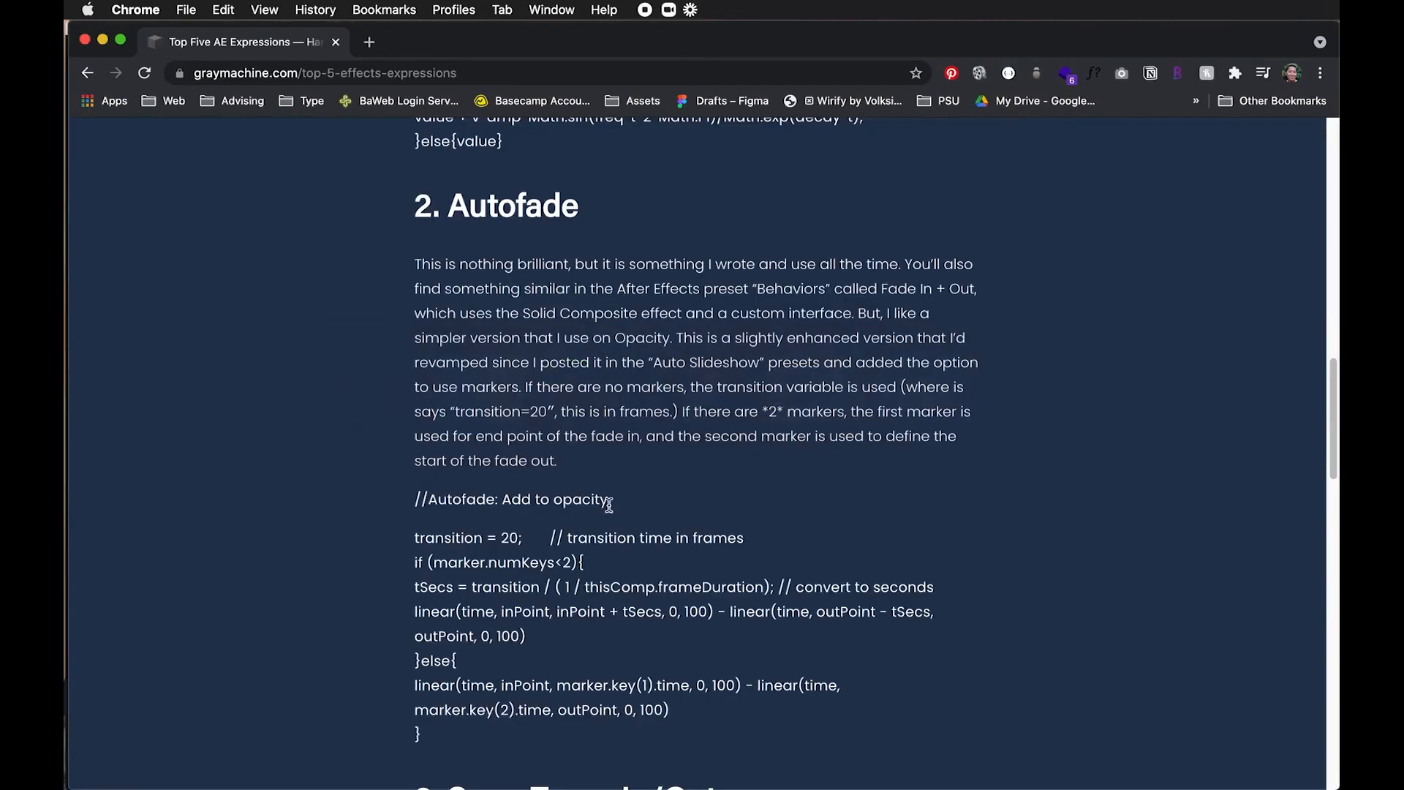
scroll(696, 483, up, 18)
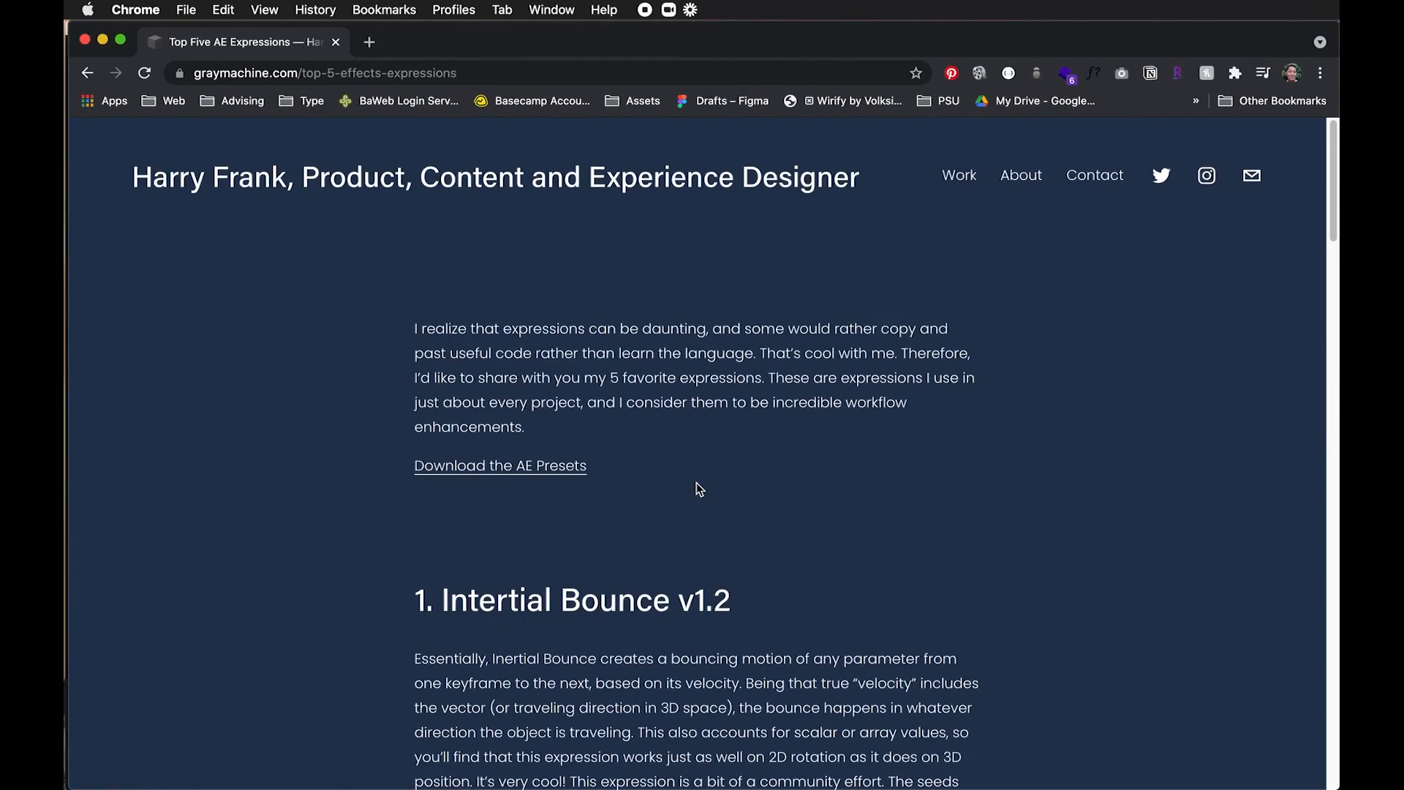
scroll(696, 483, down, 20)
scroll(680, 484, up, 10)
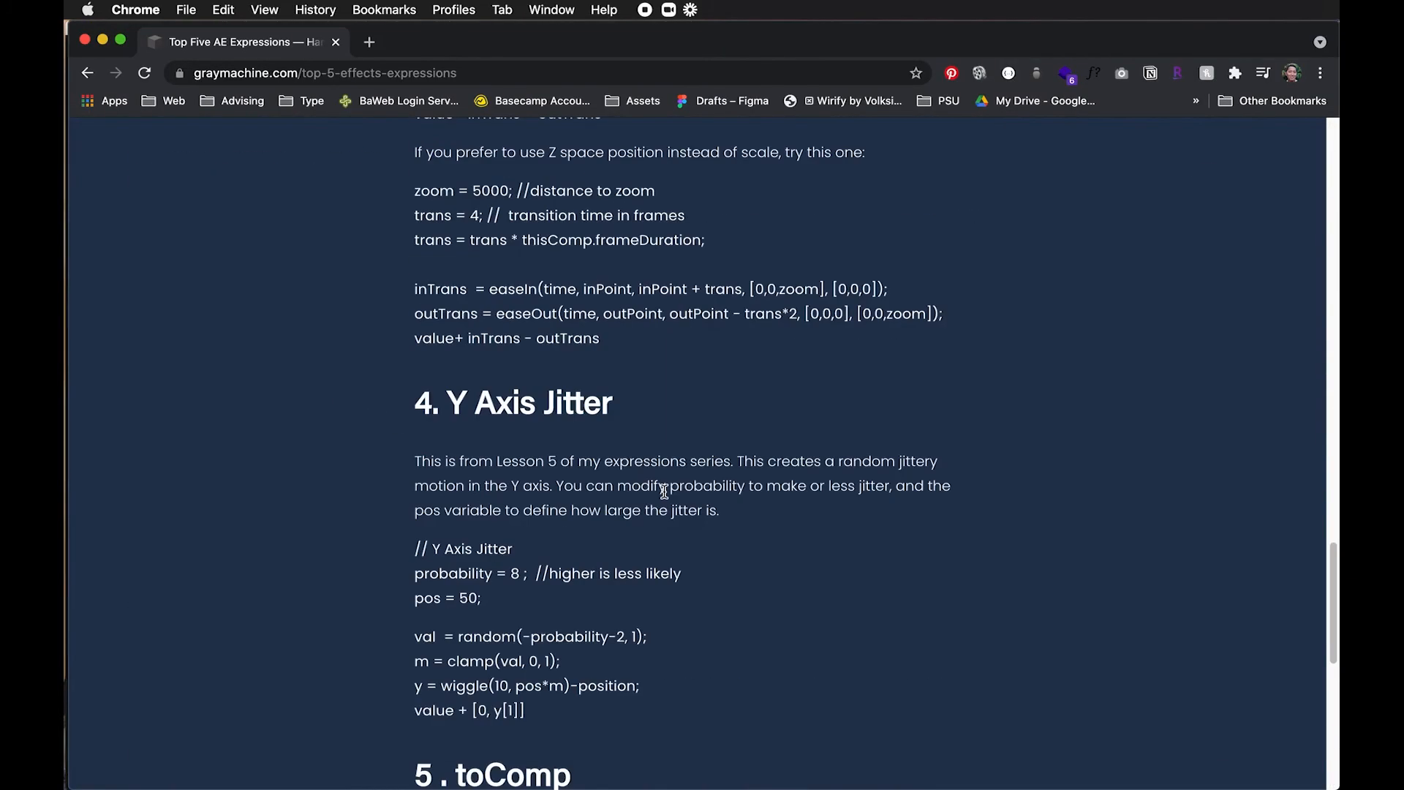
scroll(662, 514, up, 15)
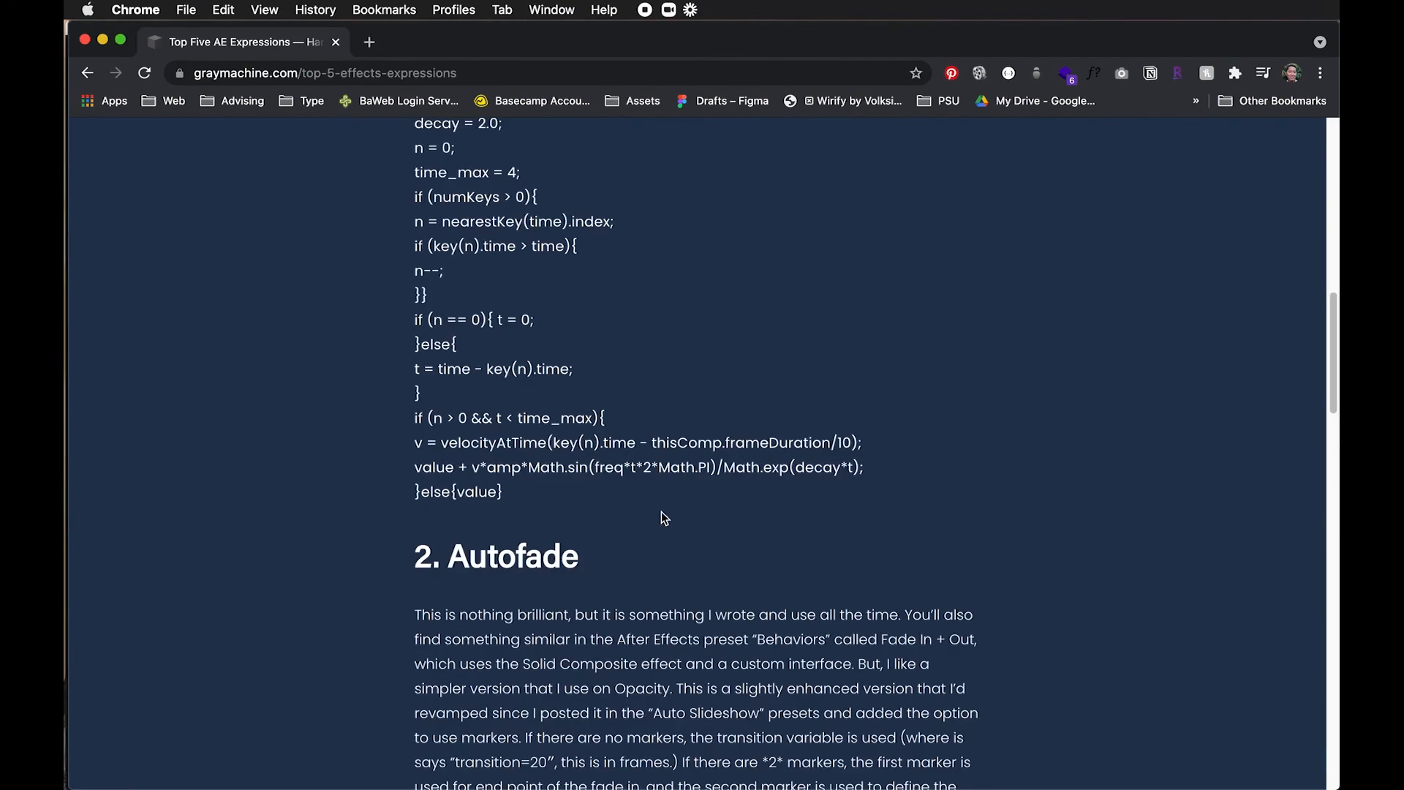
scroll(661, 511, up, 7)
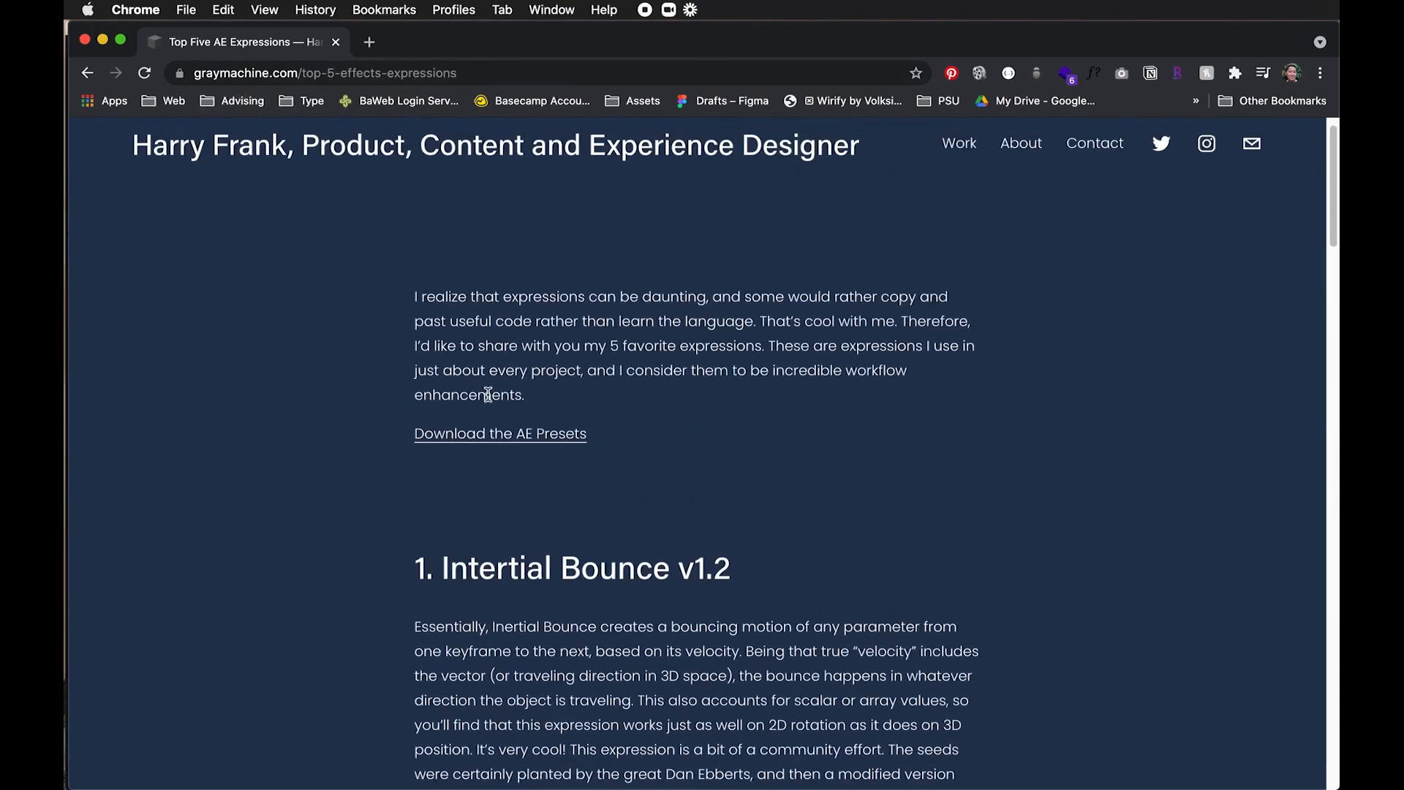
scroll(483, 424, down, 10)
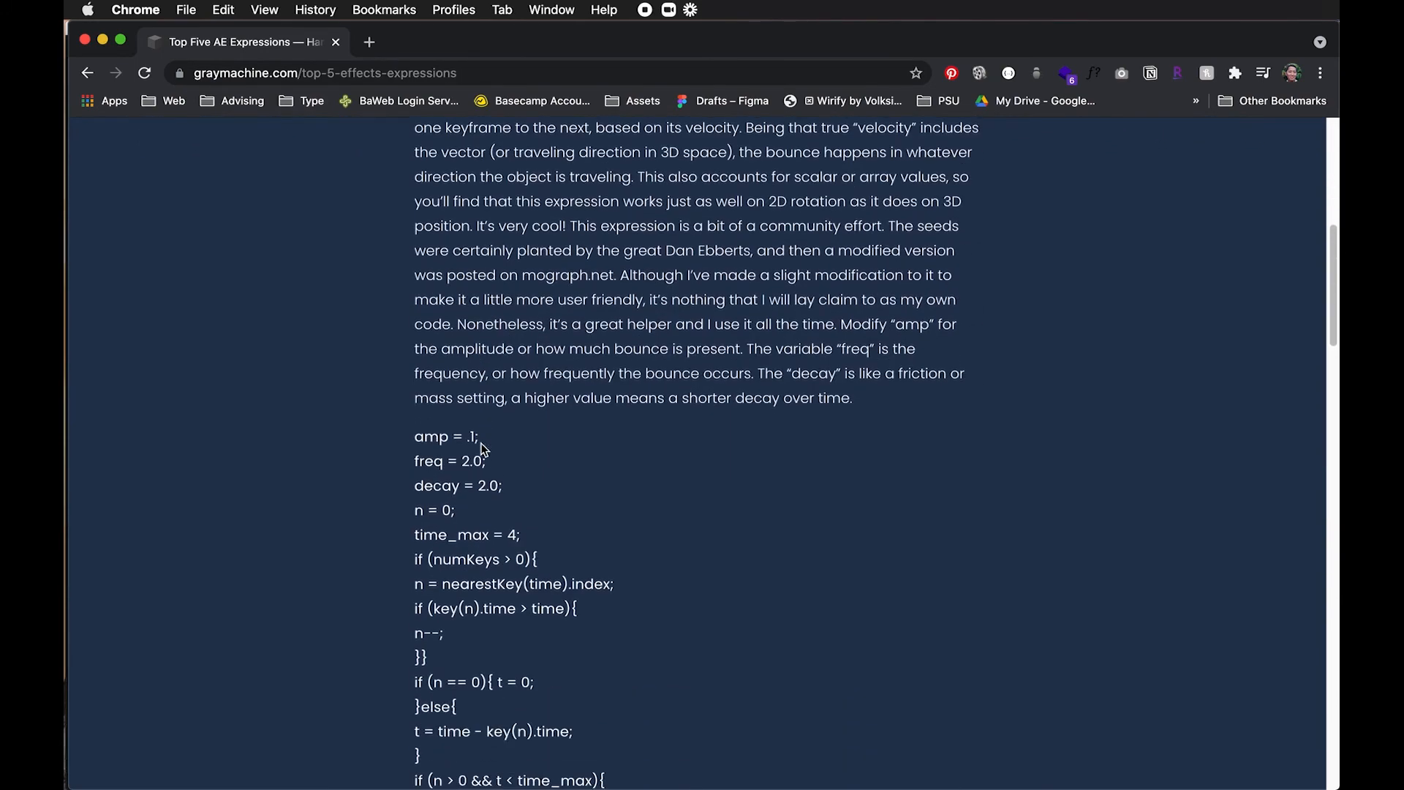
Copy the Intertial Bounce v1.2 code from the amp = .1 line through the final else line.
drag(411, 436, 516, 585)
scroll(523, 556, down, 5)
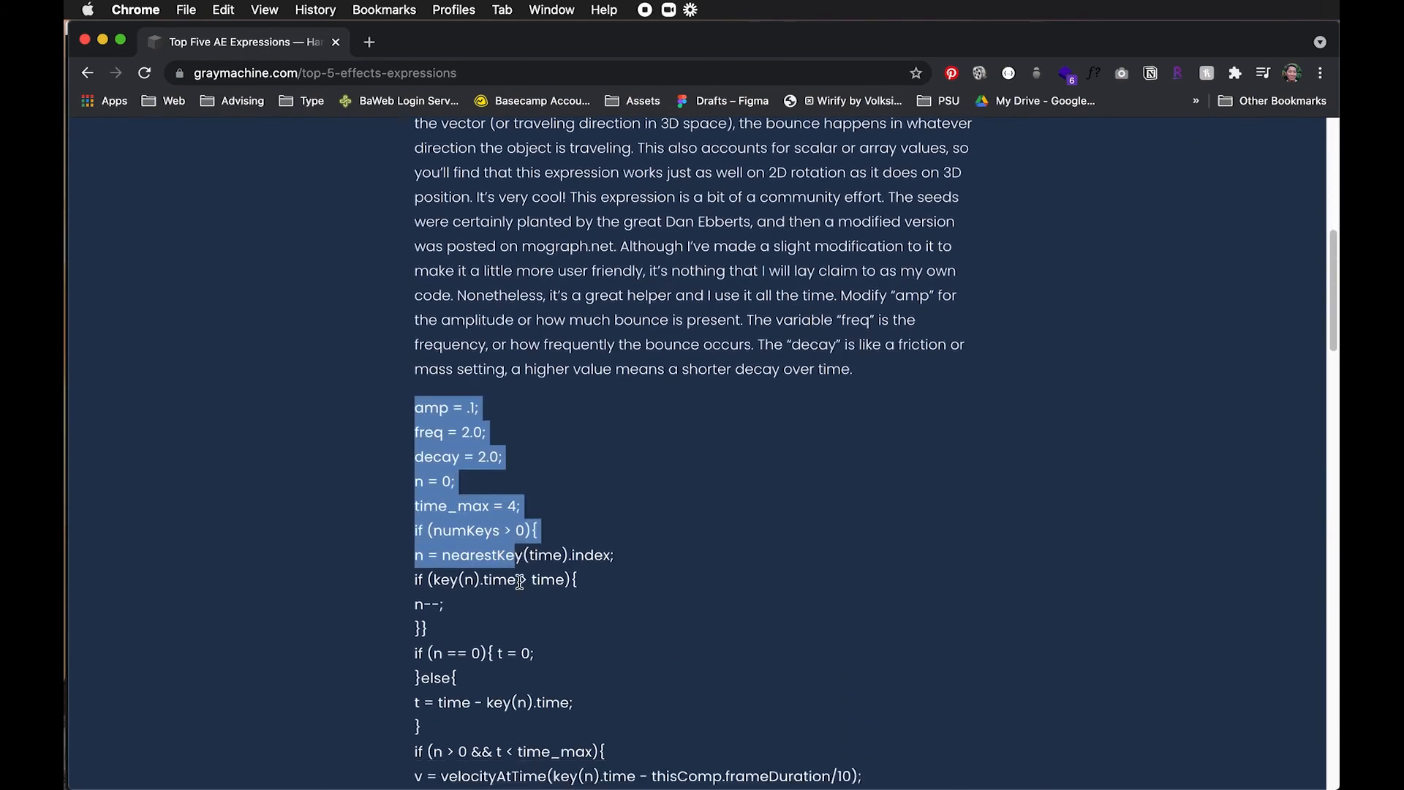
drag(524, 510, 523, 491)
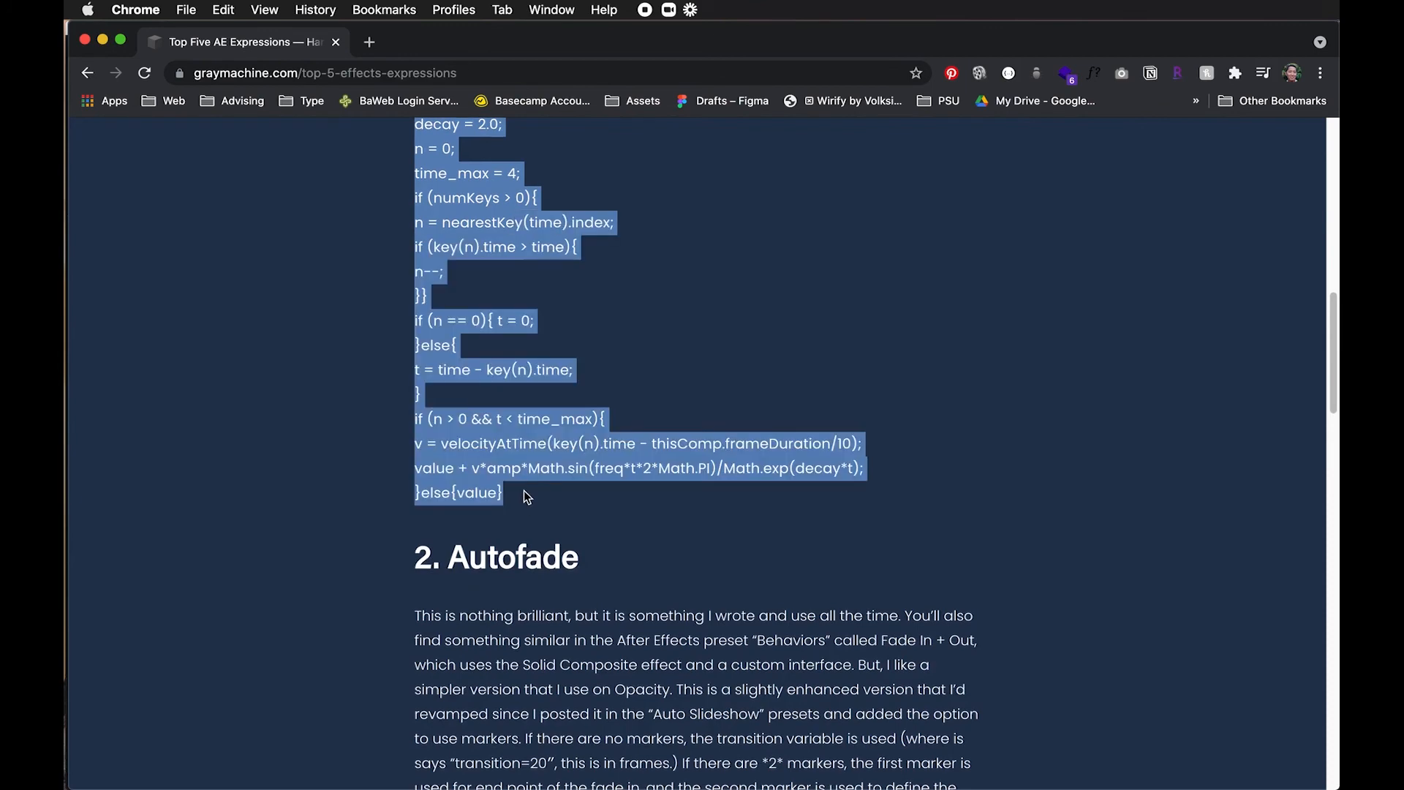
key(super+c)
scroll(548, 446, up, 3)
scroll(542, 481, down, 3)
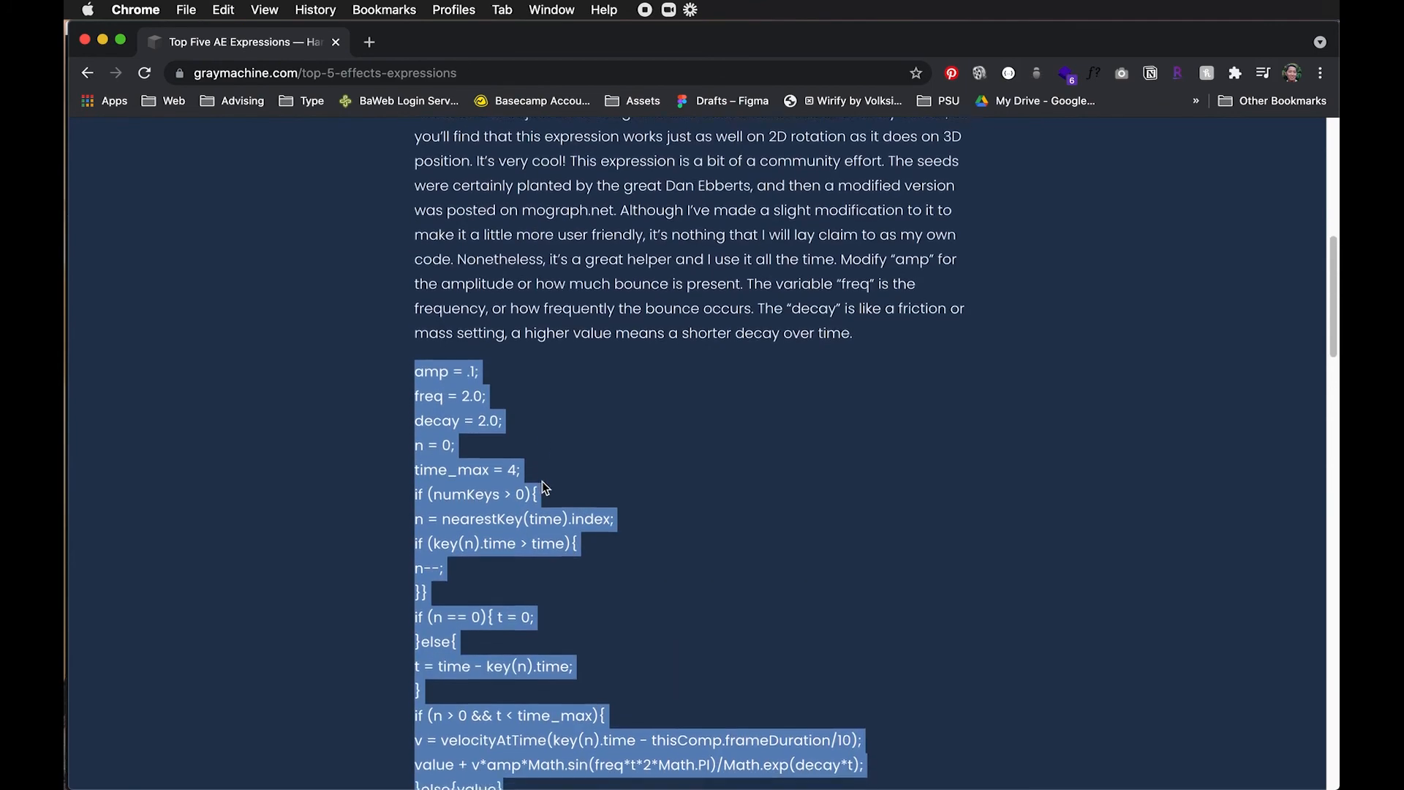
Switch to After Effects, paste the copied bounce code as Shape Layer 1's Position expression, and enlarge the expression field.
key(super+Tab)
click(257, 417)
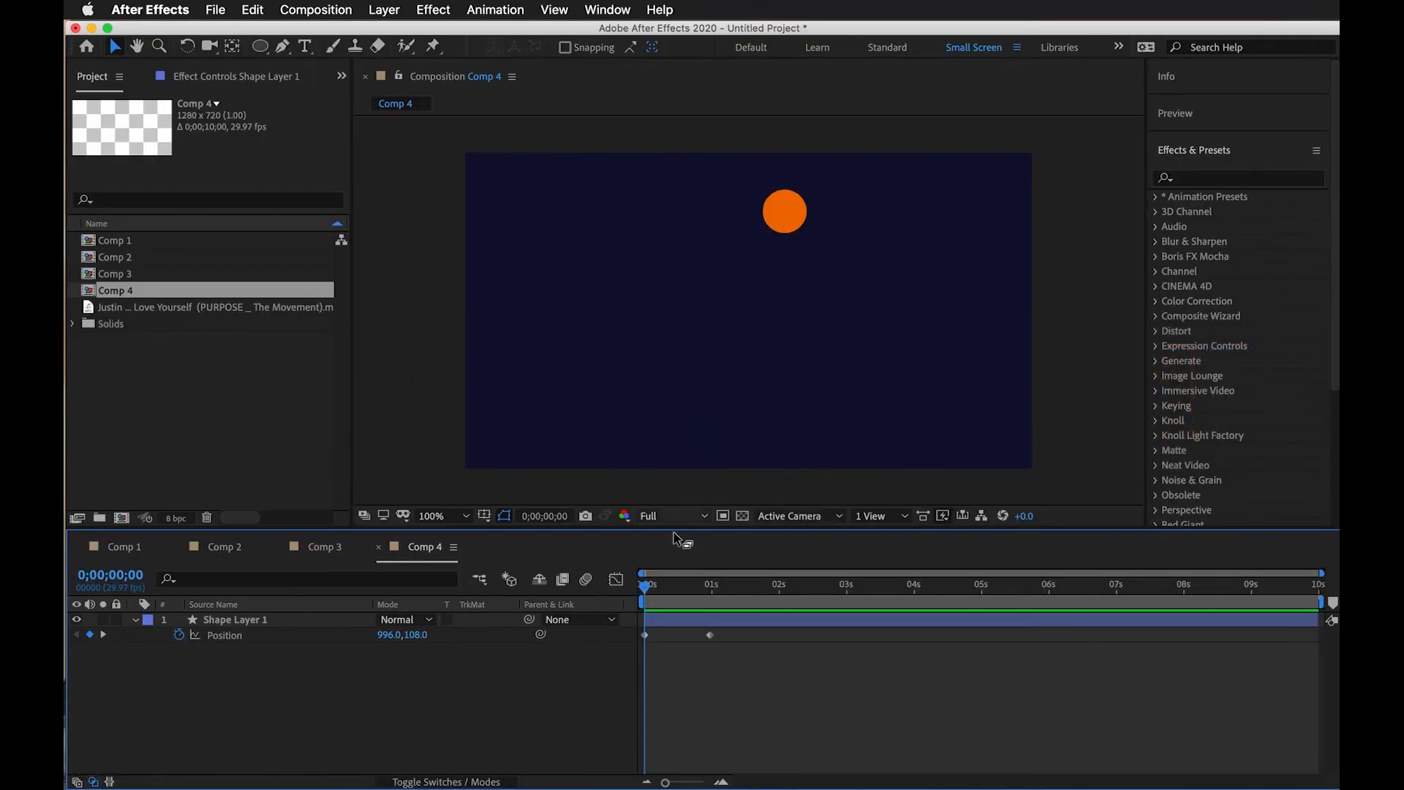
alt+click(180, 637)
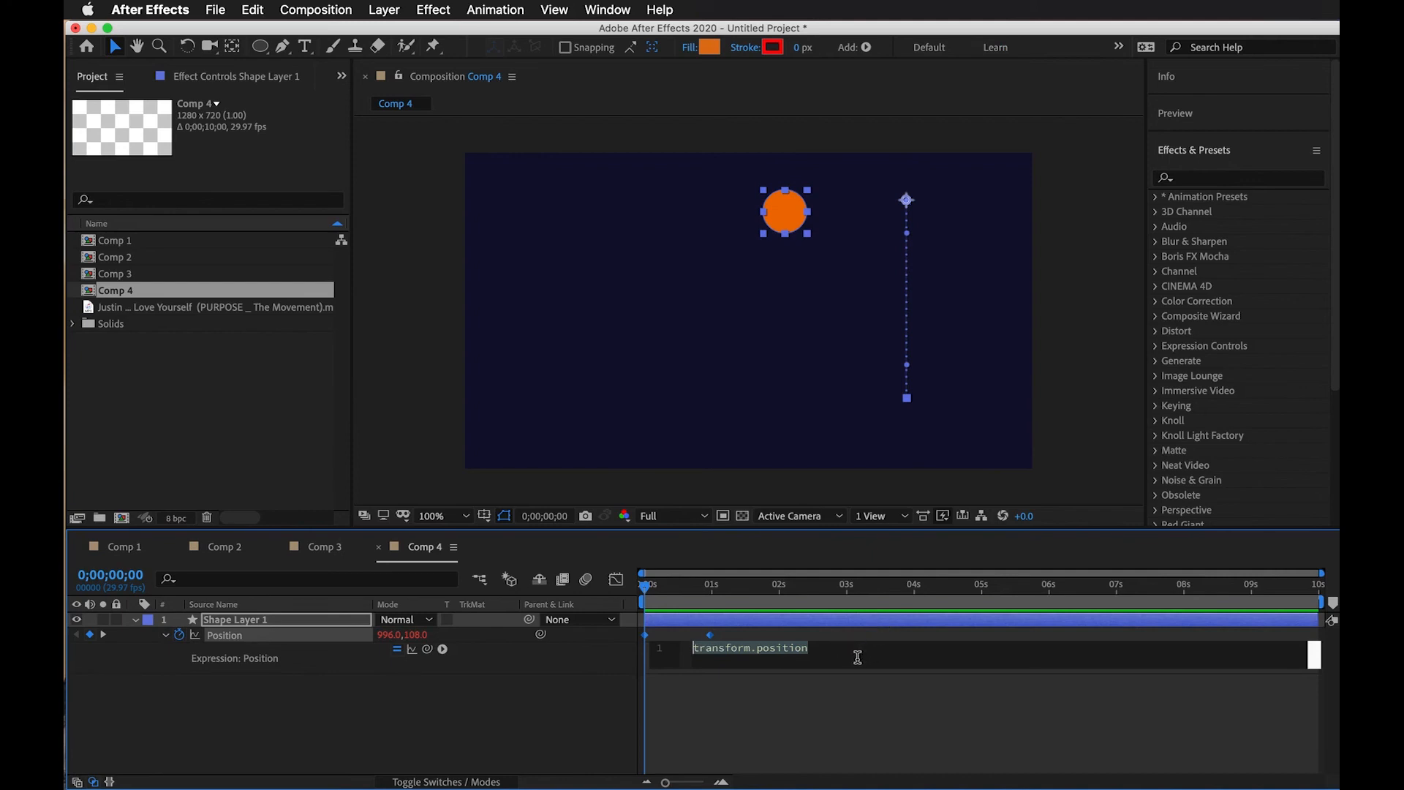
key(super+v)
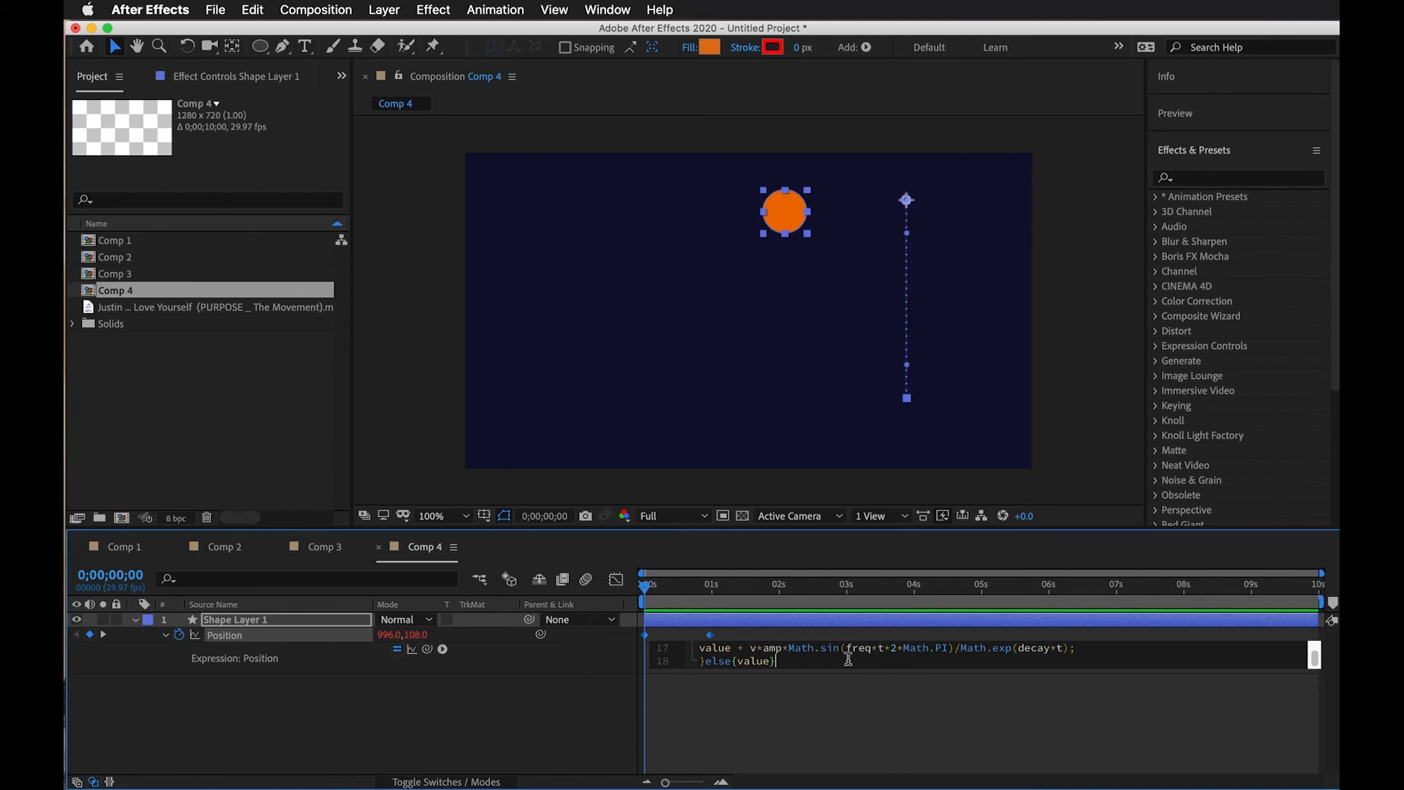
scroll(1314, 658, up, 6)
scroll(882, 658, down, 6)
drag(1314, 658, 1314, 652)
key(super+v)
click(980, 696)
Read through the pasted Position expression, from the amp, freq and decay variables down to the if/else lines.
click(702, 661)
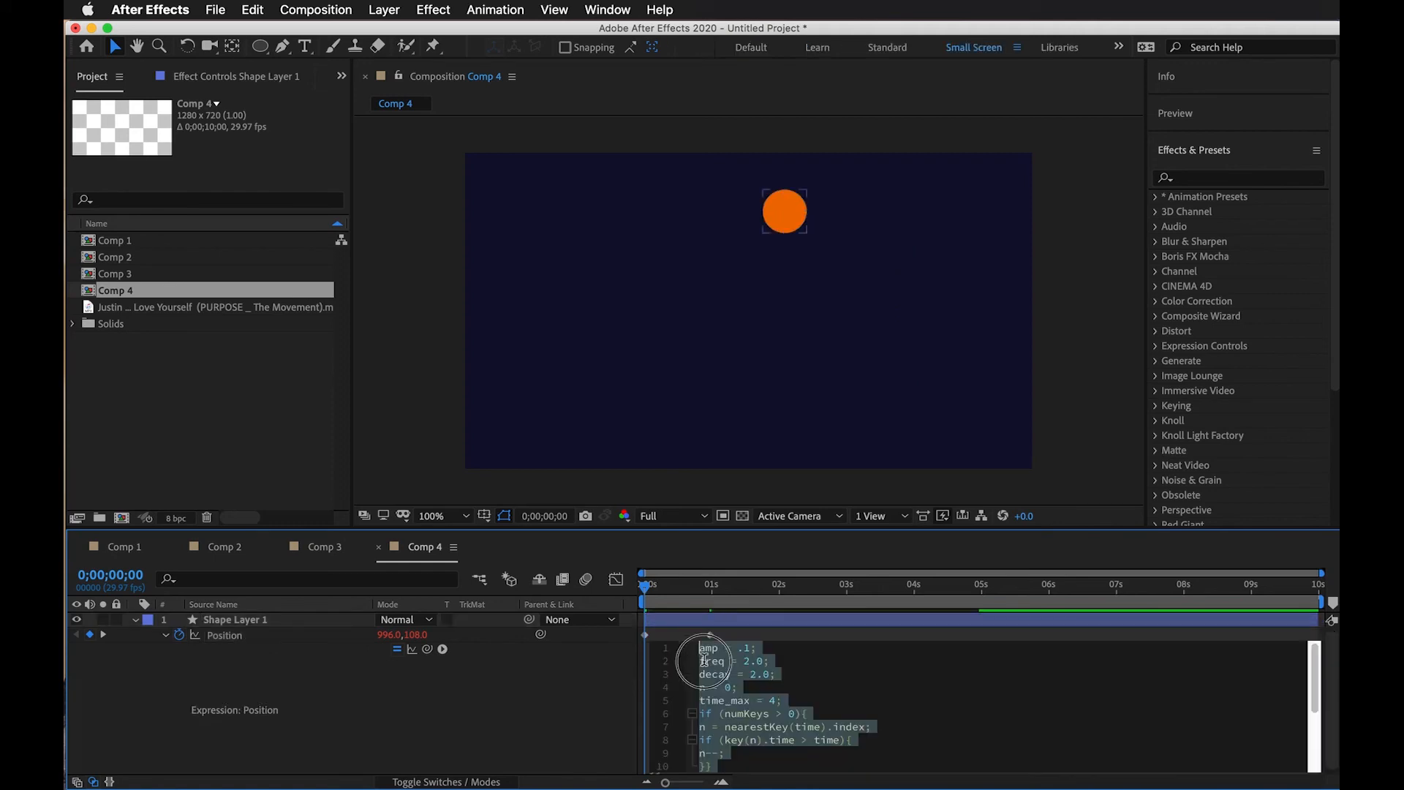
click(869, 701)
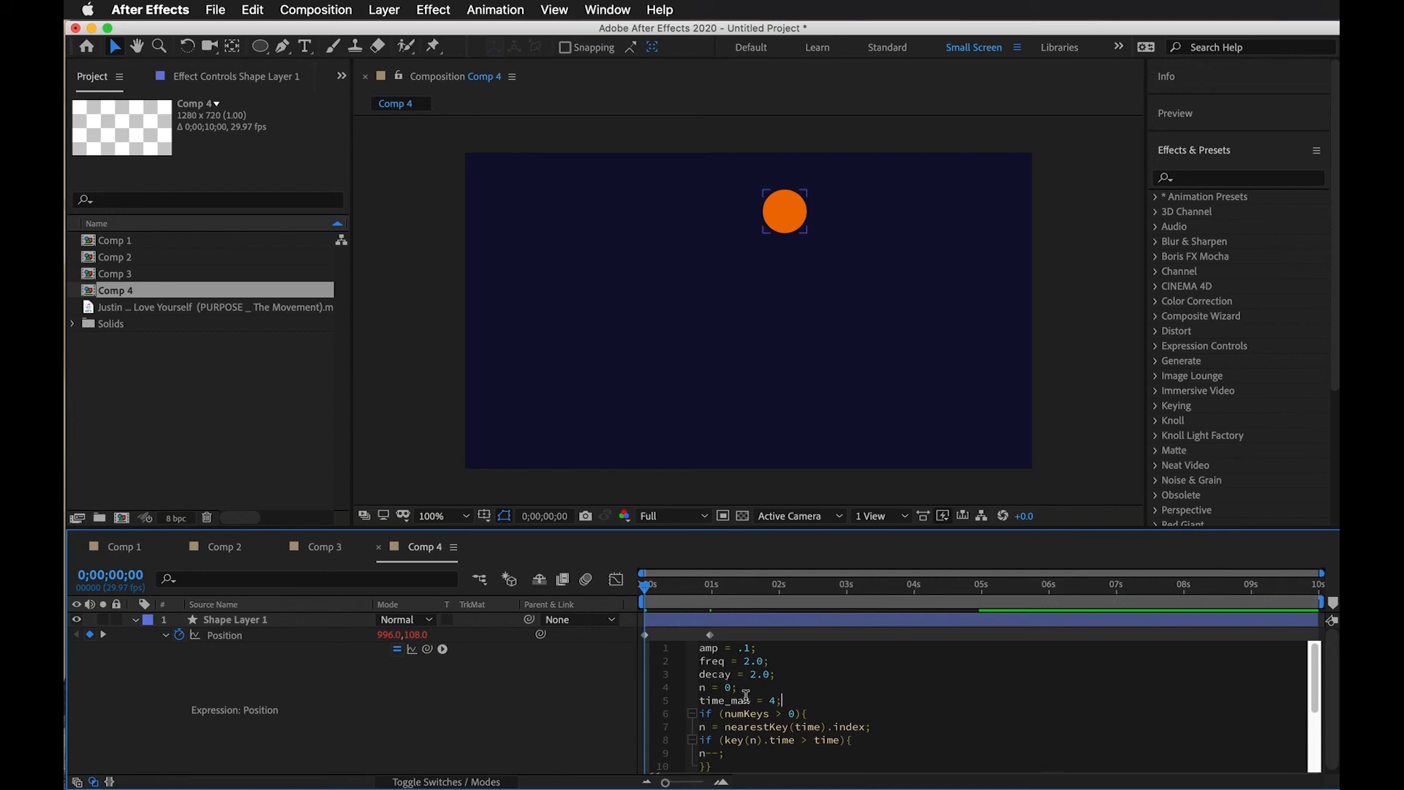
scroll(888, 710, down, 1)
scroll(898, 732, down, 1)
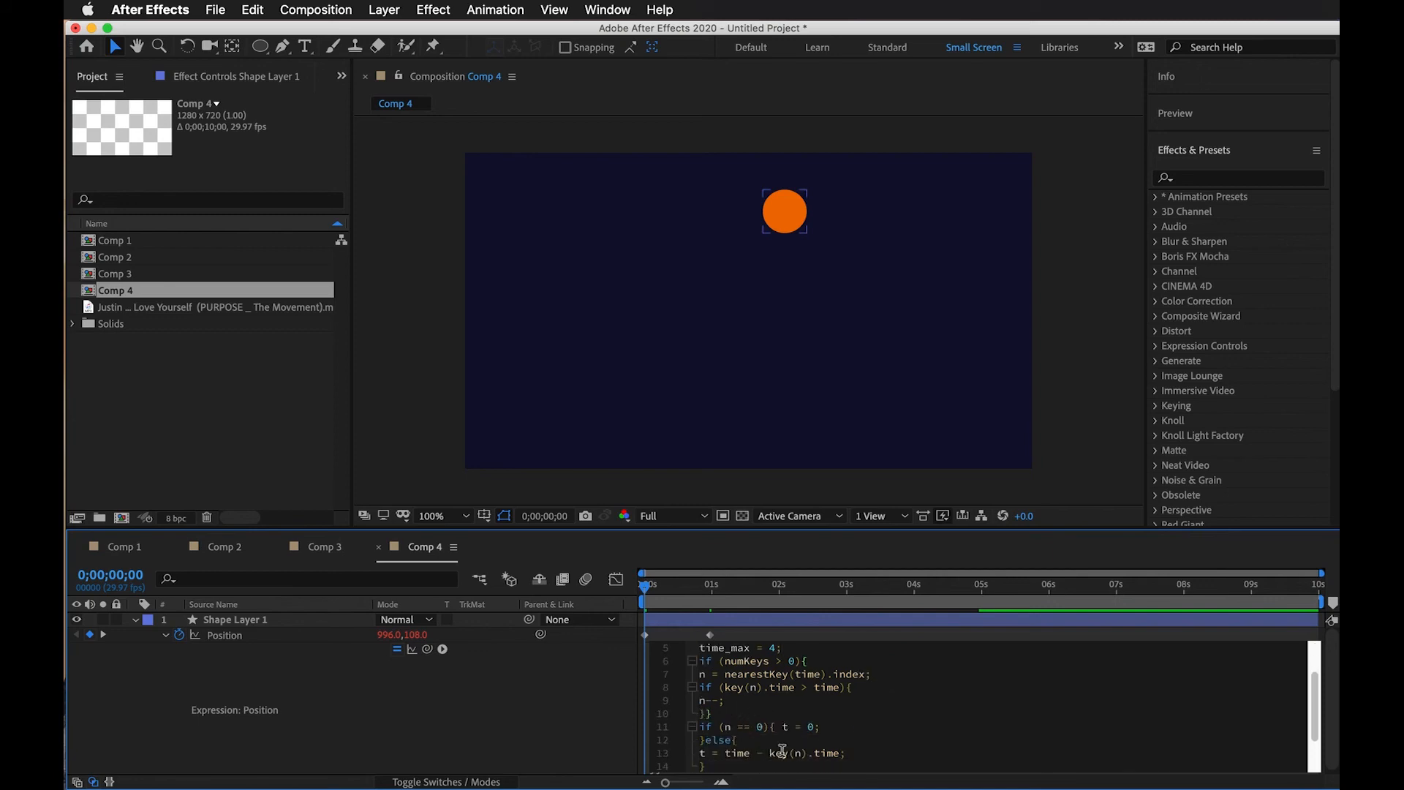
Preview the circle's inertial bounce several times from the start of the timeline.
drag(697, 587, 548, 592)
key(space)
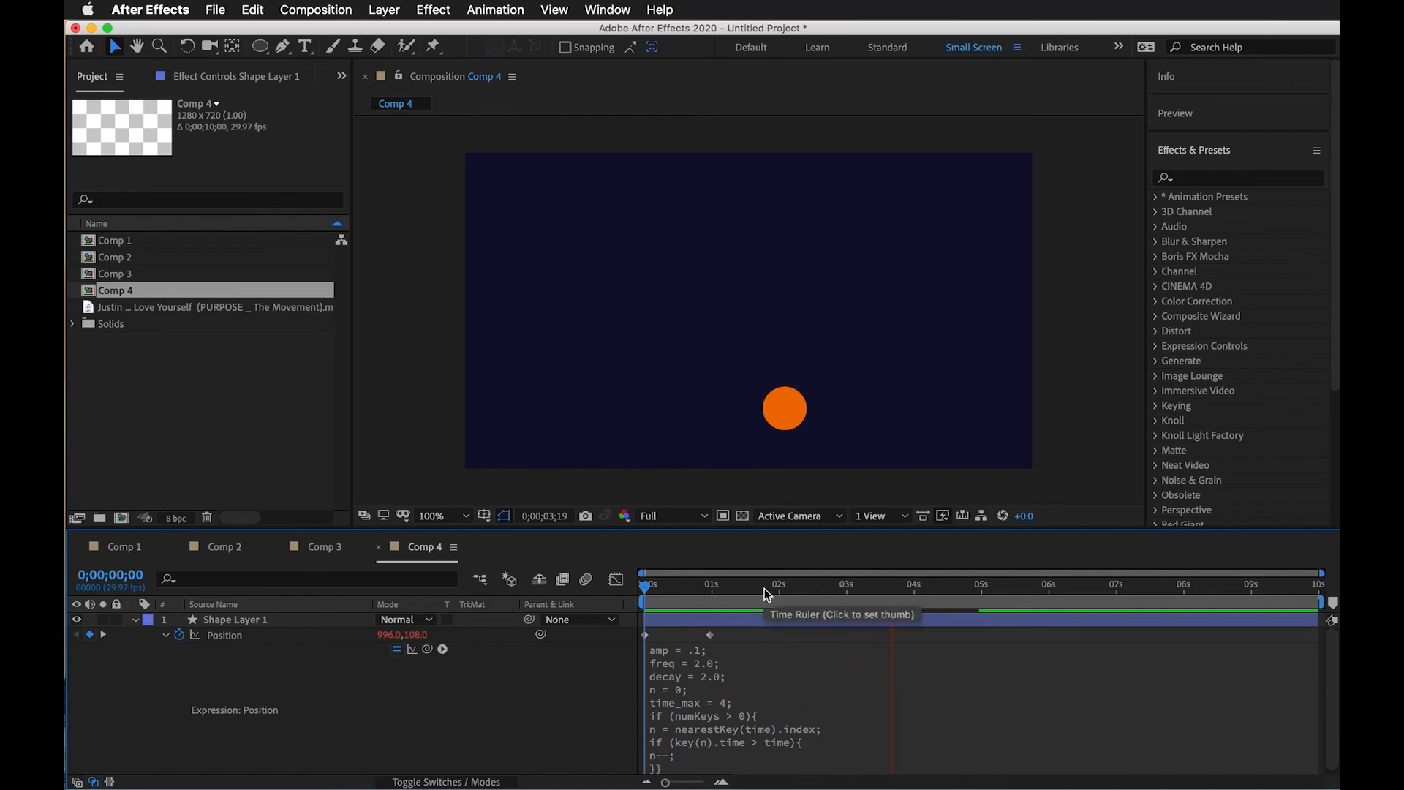
key(space)
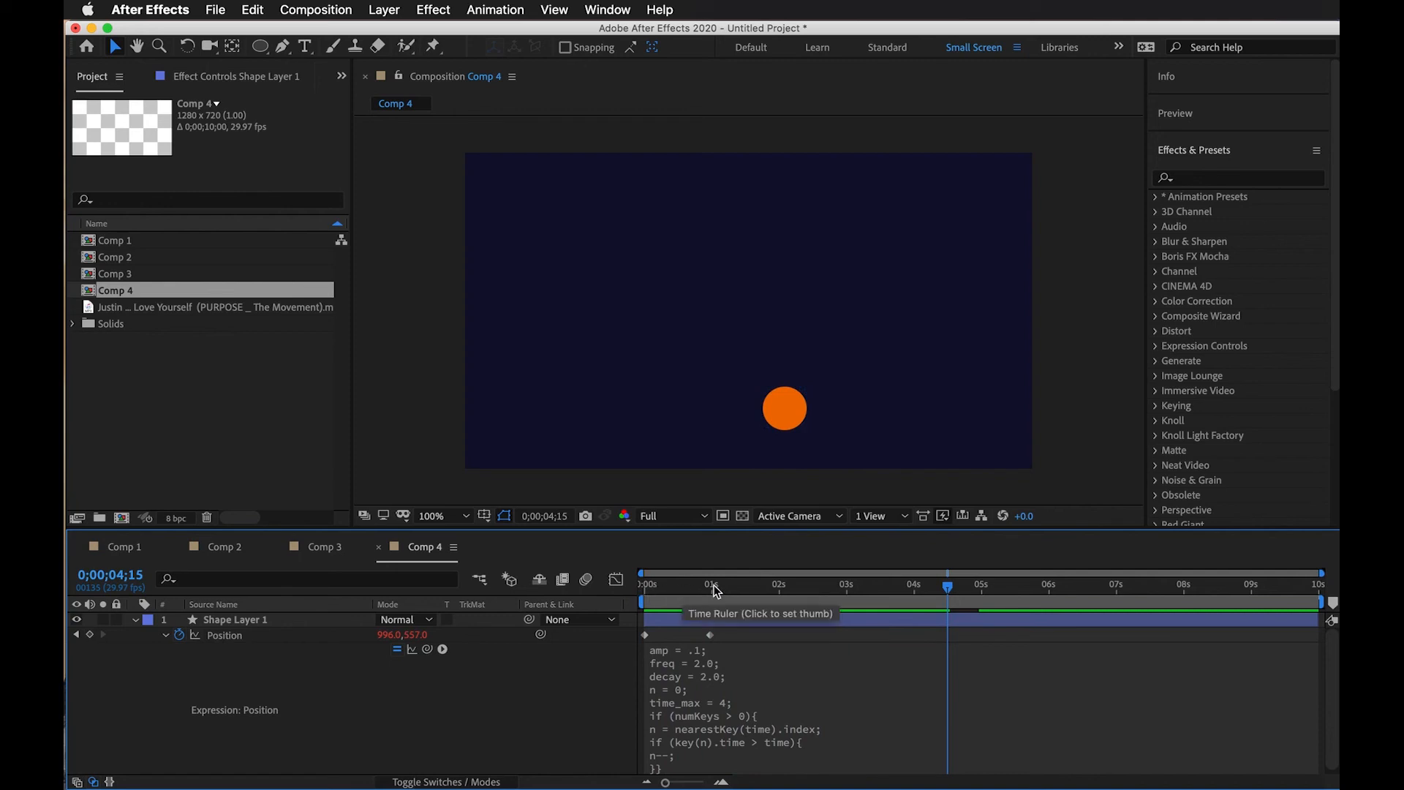
drag(716, 586, 625, 578)
key(space)
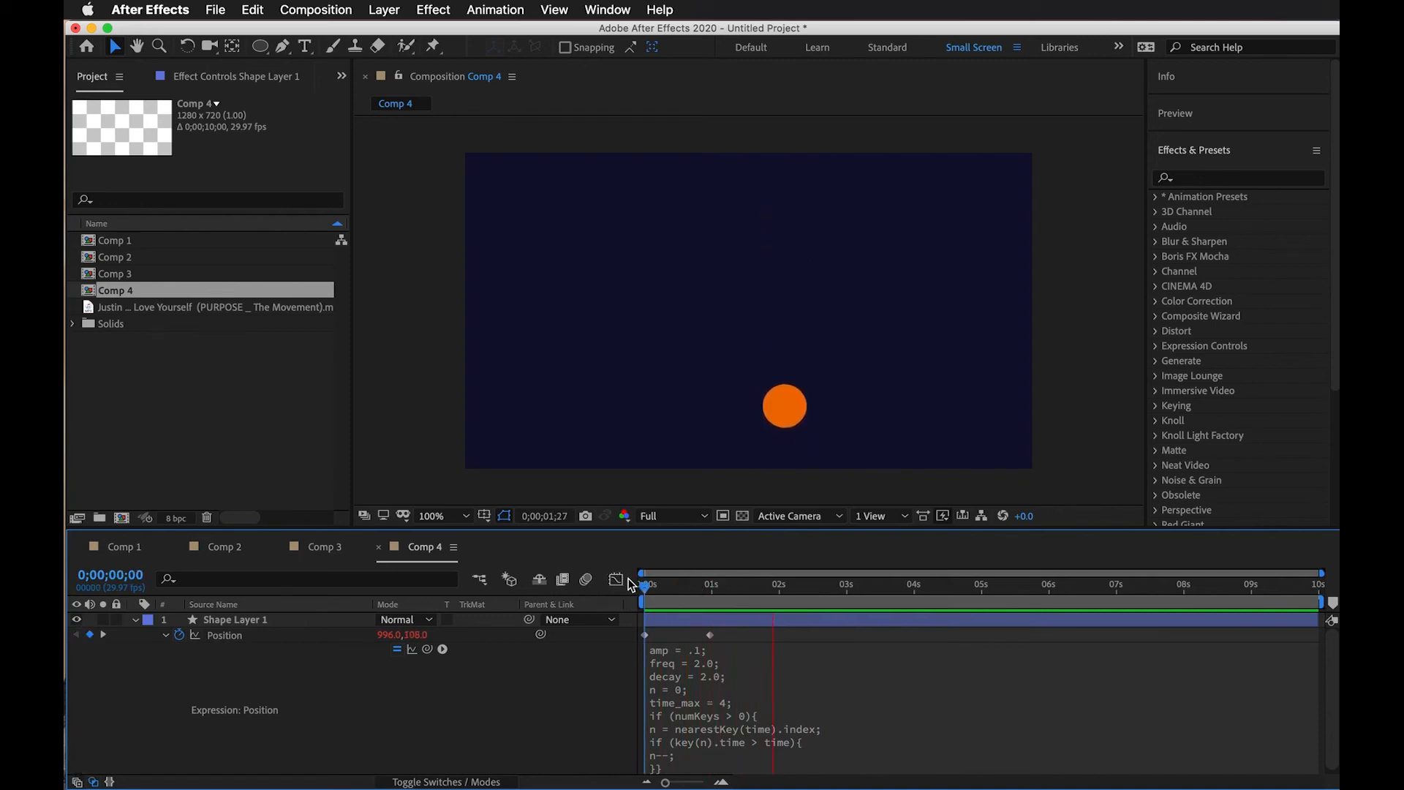
drag(841, 587, 586, 633)
key(space)
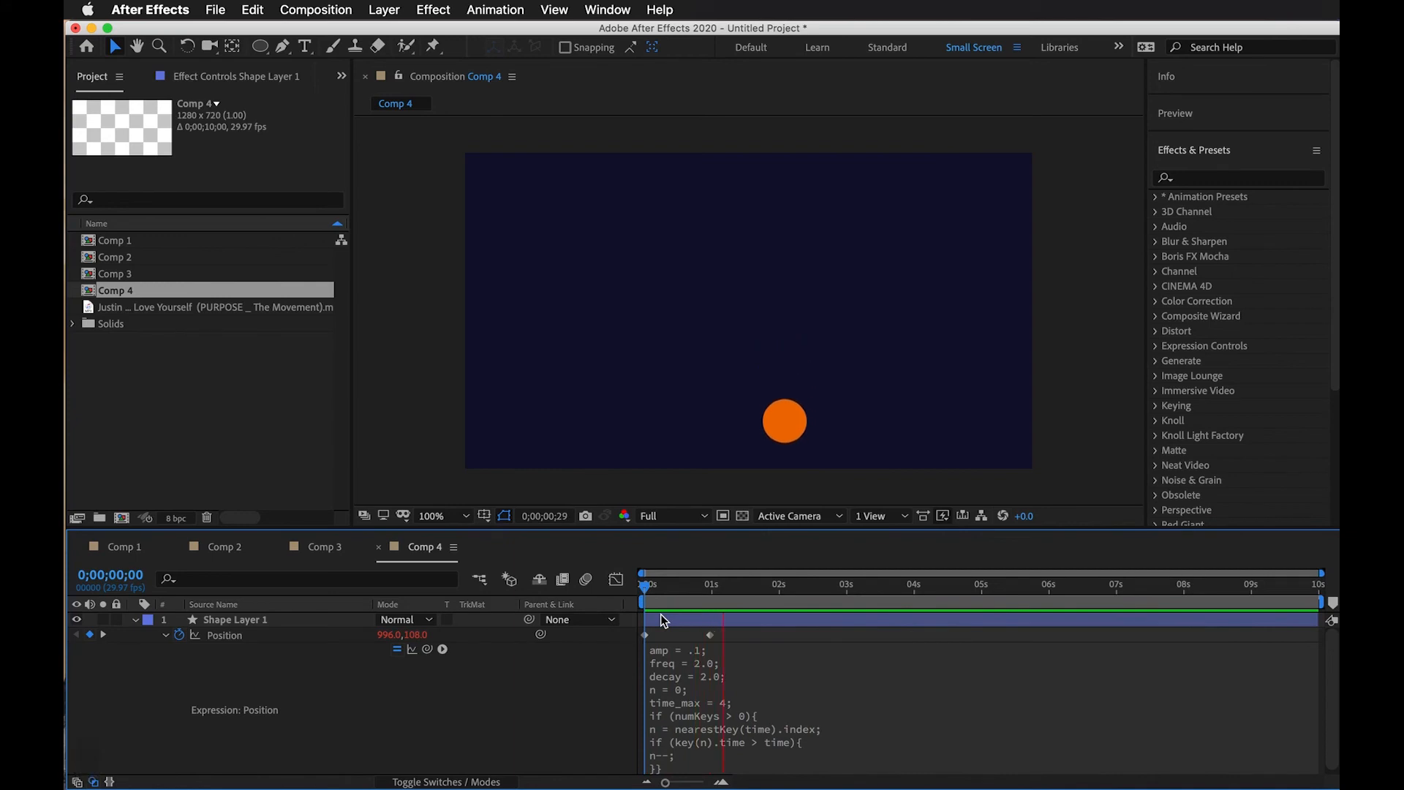
Set the amp value in the Position expression to .3.
click(742, 670)
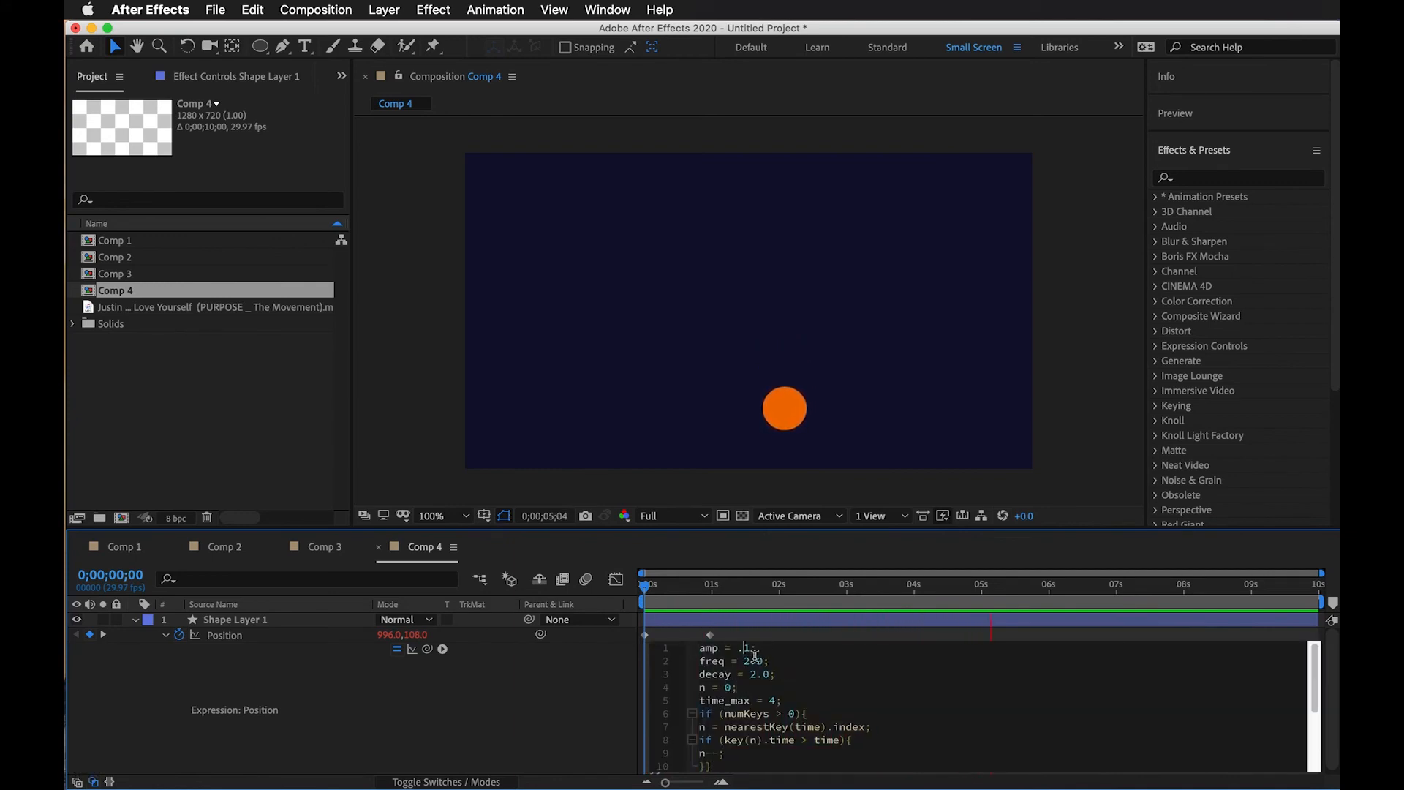
key(super+z)
drag(757, 594, 693, 597)
click(700, 620)
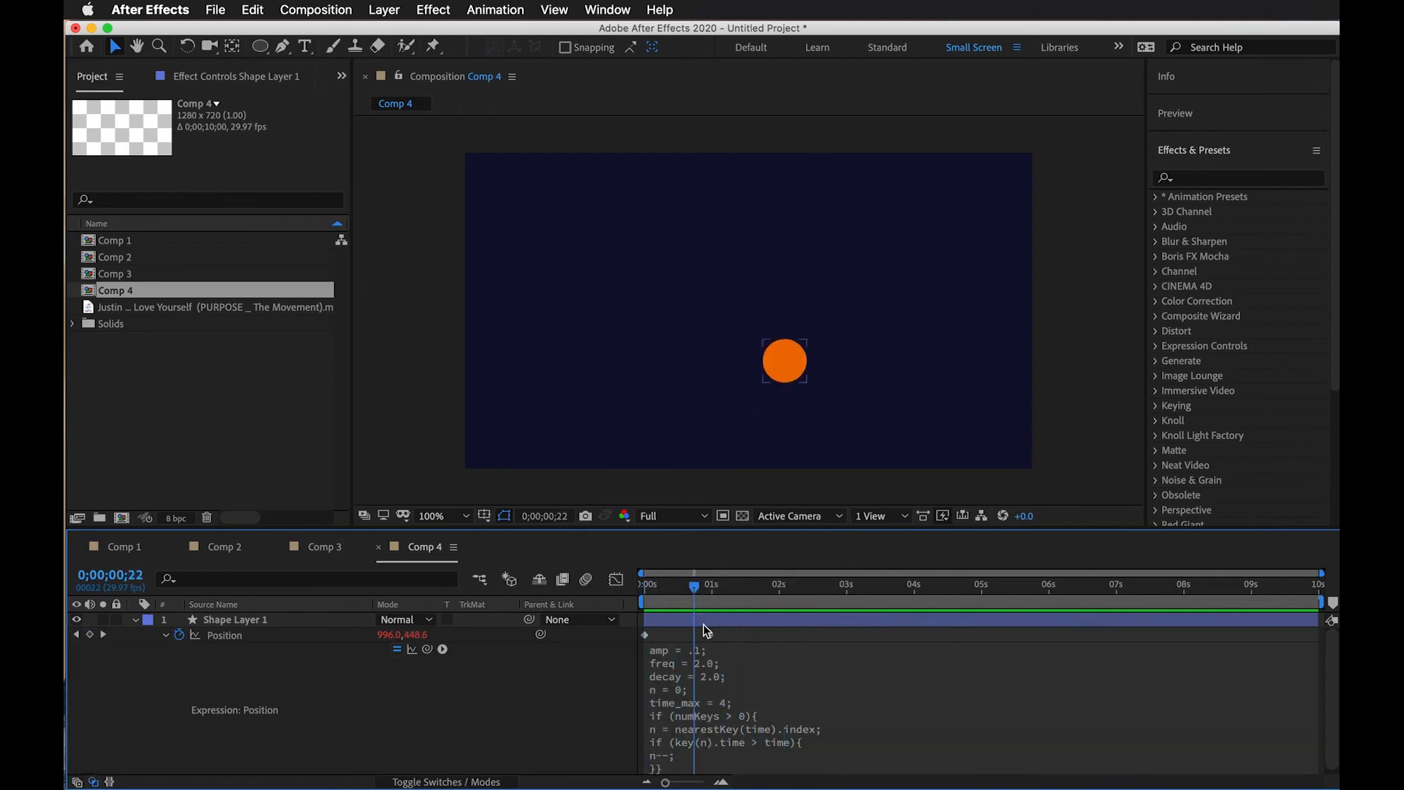
click(700, 669)
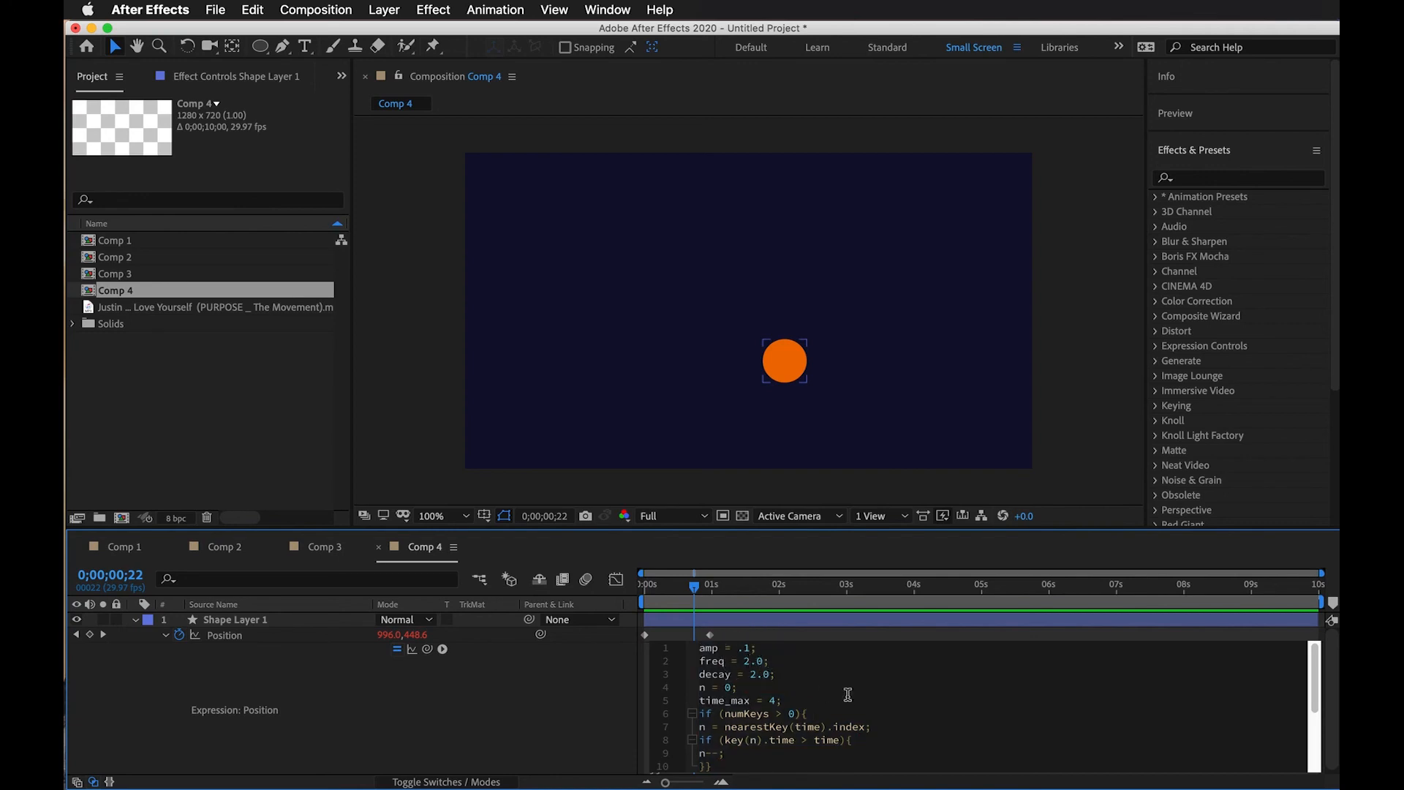
key(Up)
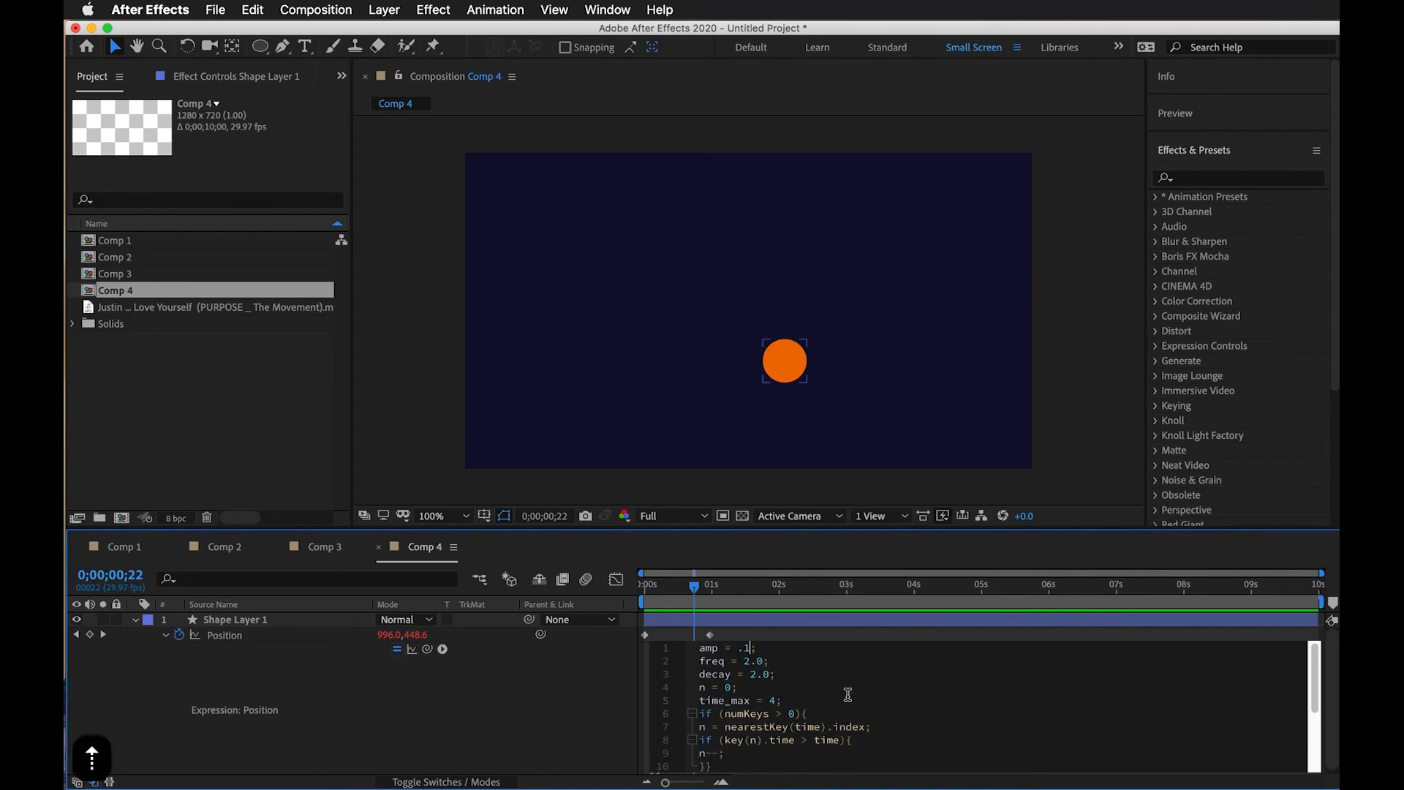
key(BackSpace)
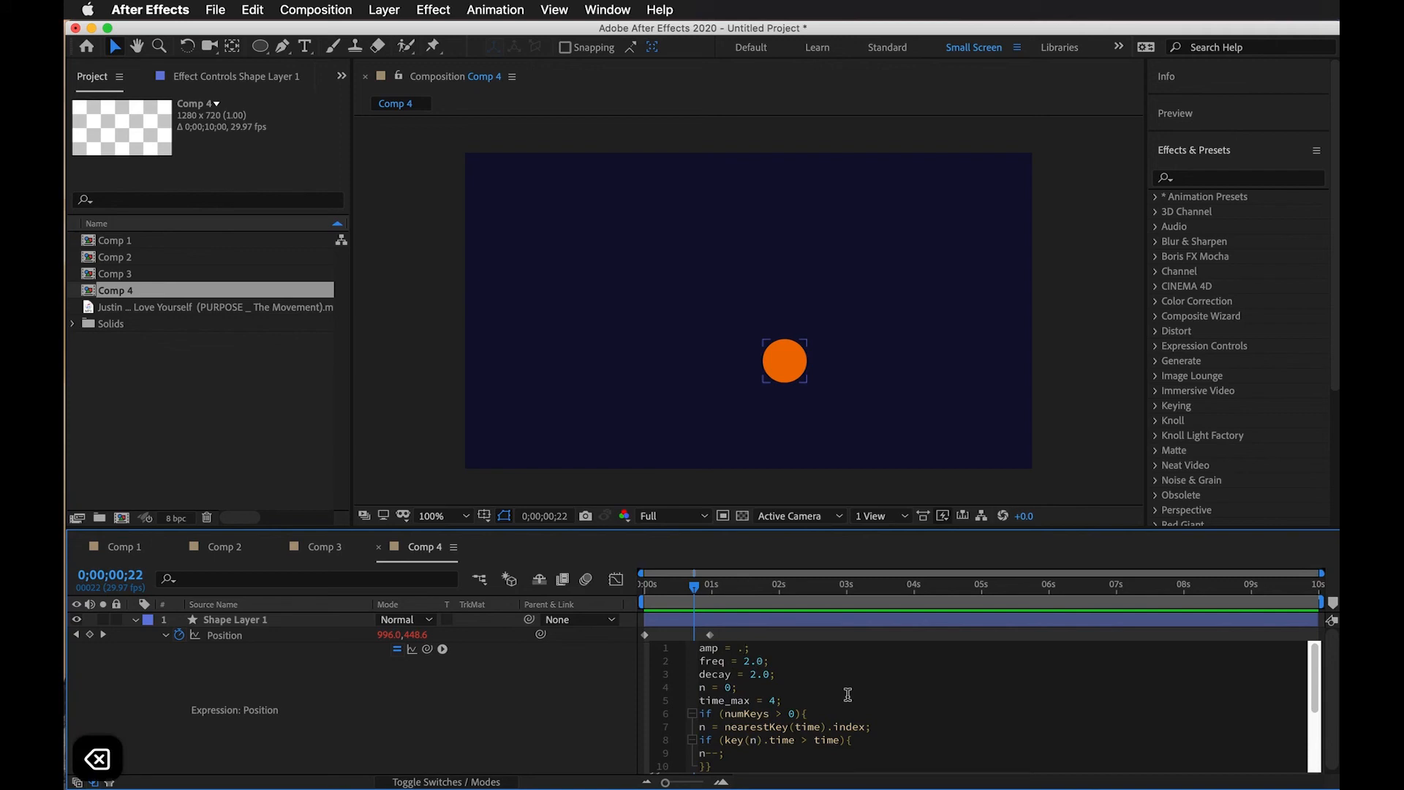
text(3)
Apply the edited Position expression and preview the stronger bounce from the start.
click(791, 590)
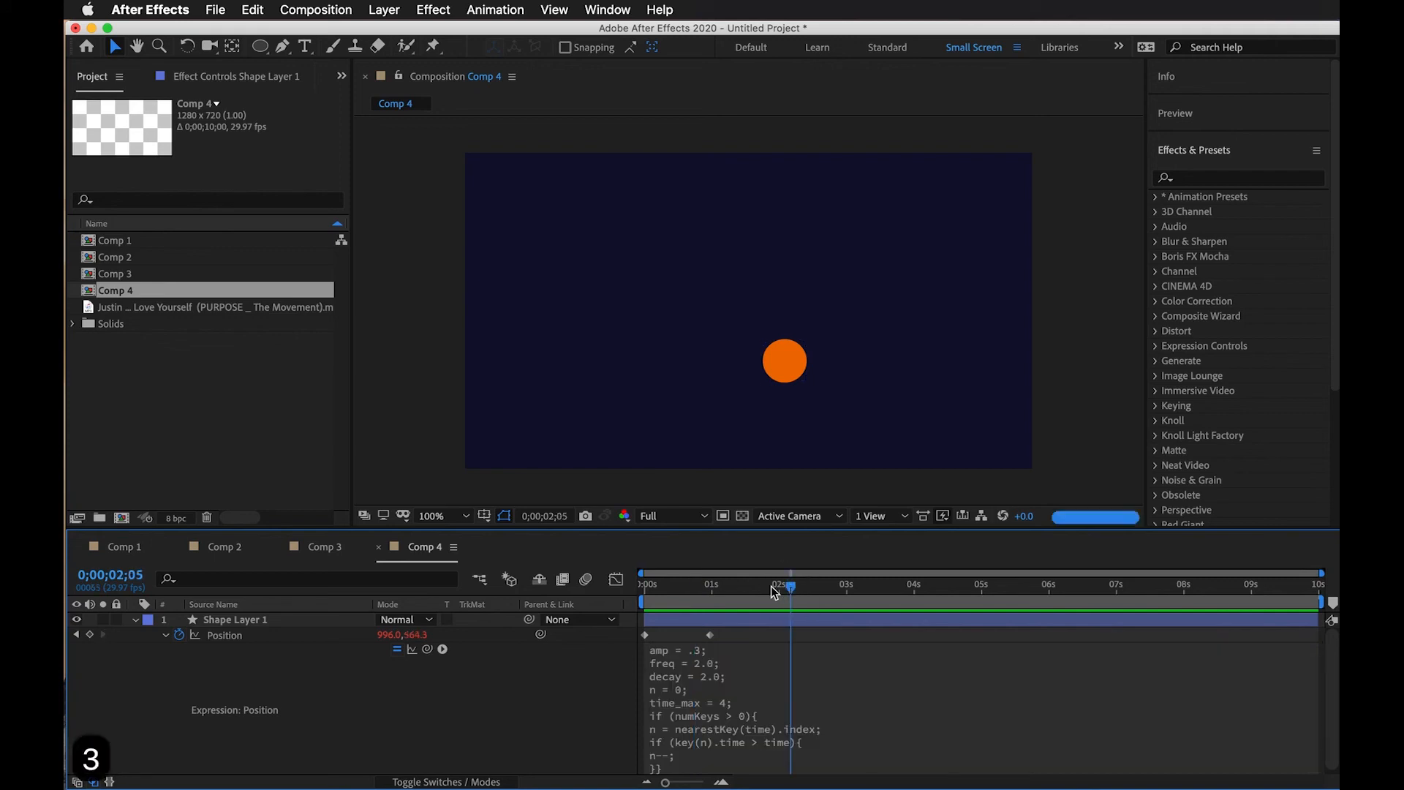
drag(775, 591, 541, 596)
key(space)
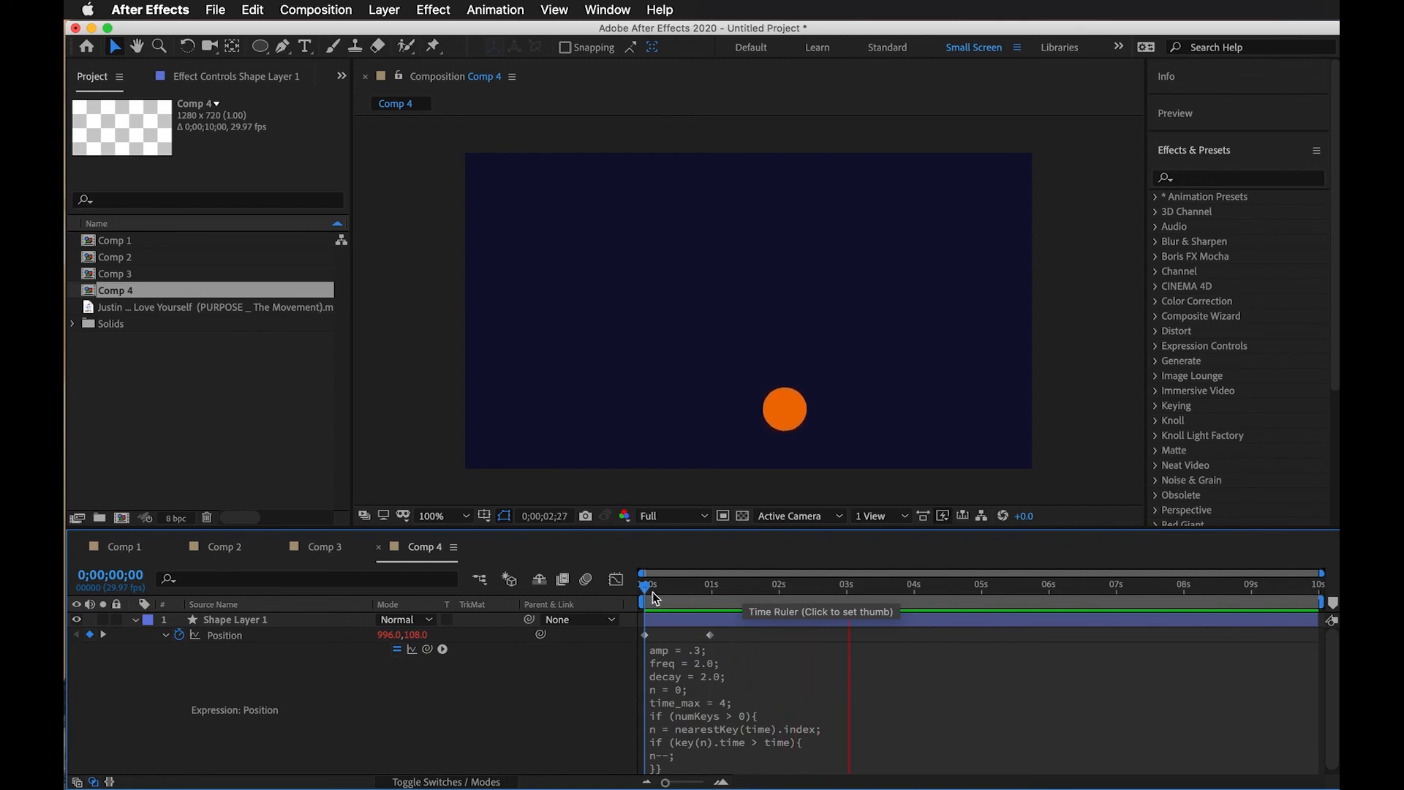
Move the second Position keyframe earlier, to slightly past half a second, and return to the start of the timeline.
click(710, 635)
drag(710, 635, 542, 596)
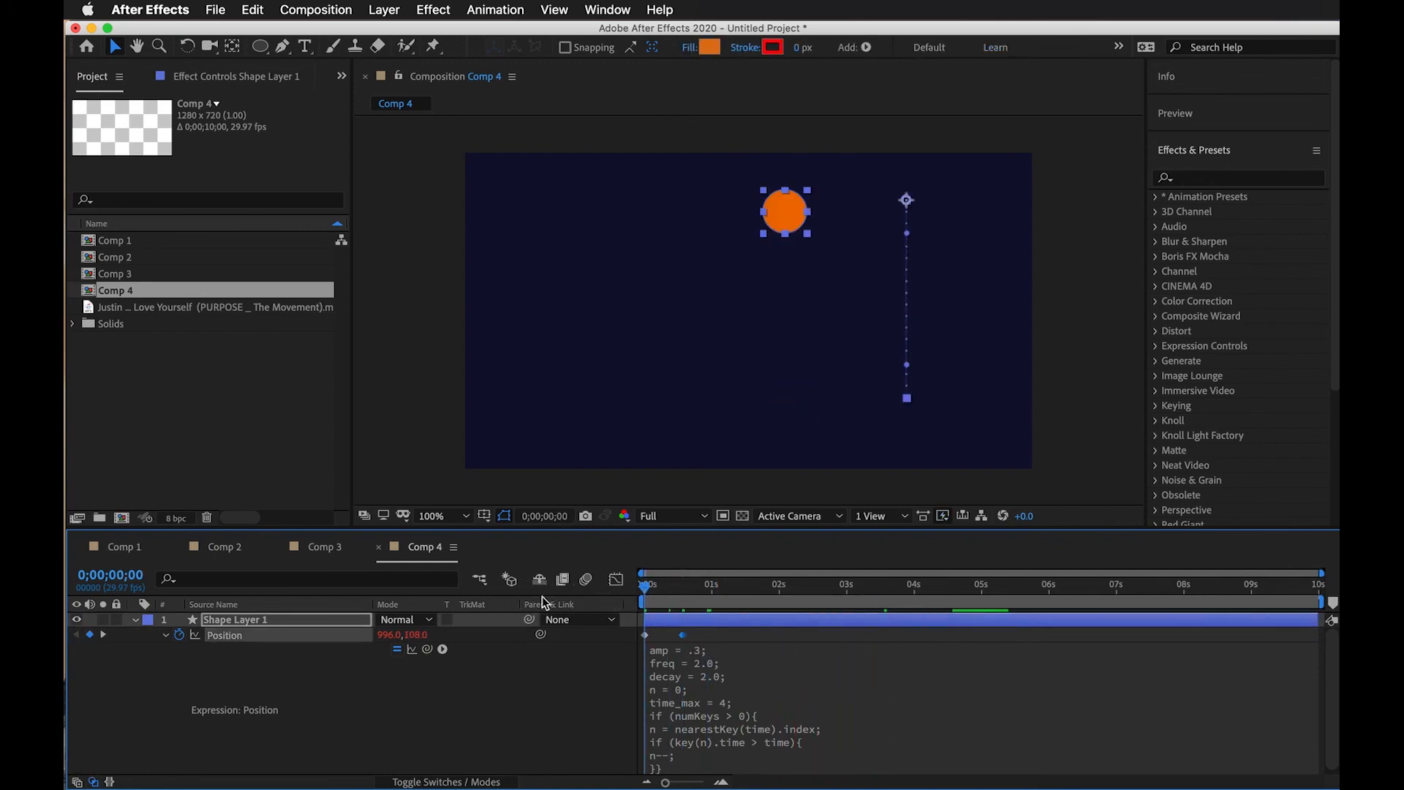
Preview the drop with the earlier keyframe and set the amp value in the Position expression to .05.
key(space)
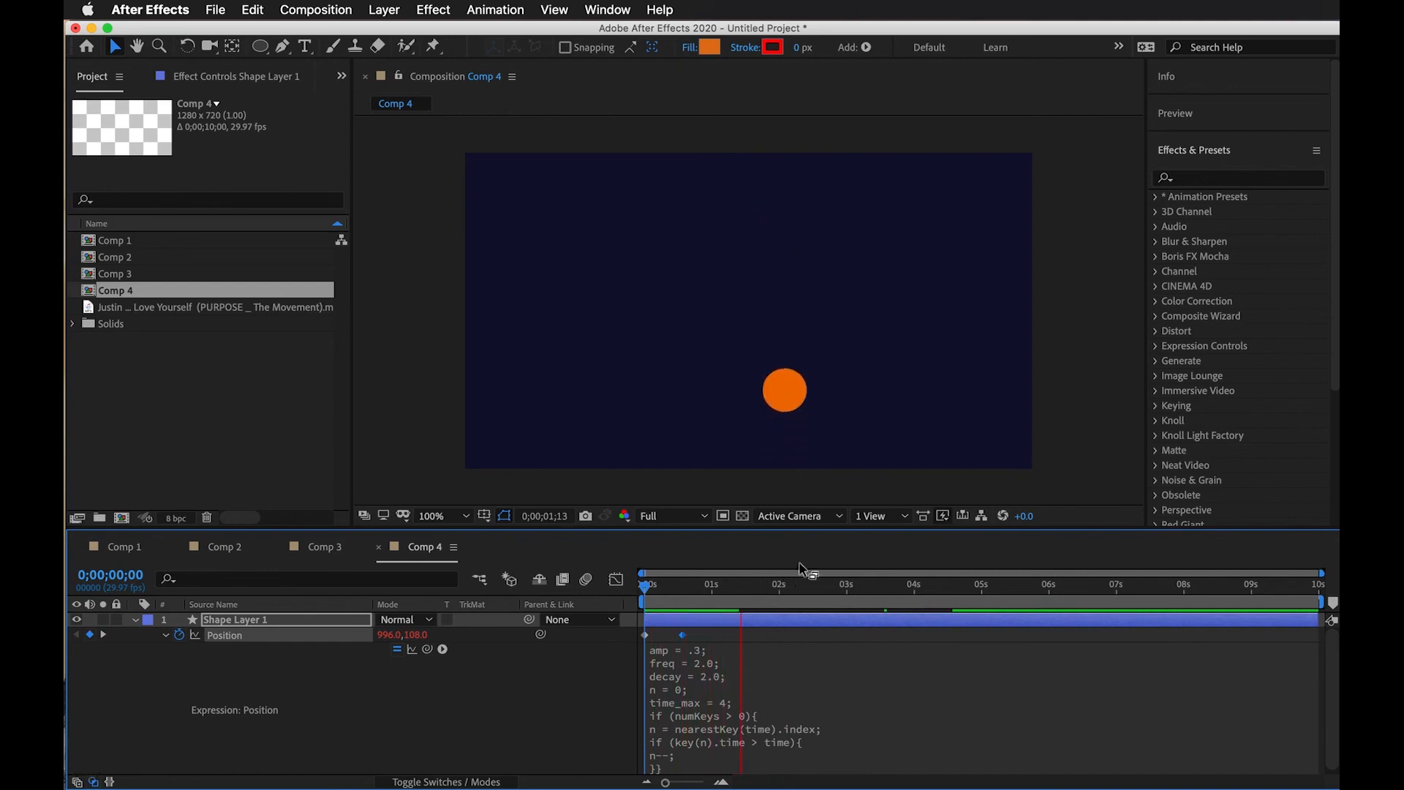
click(700, 652)
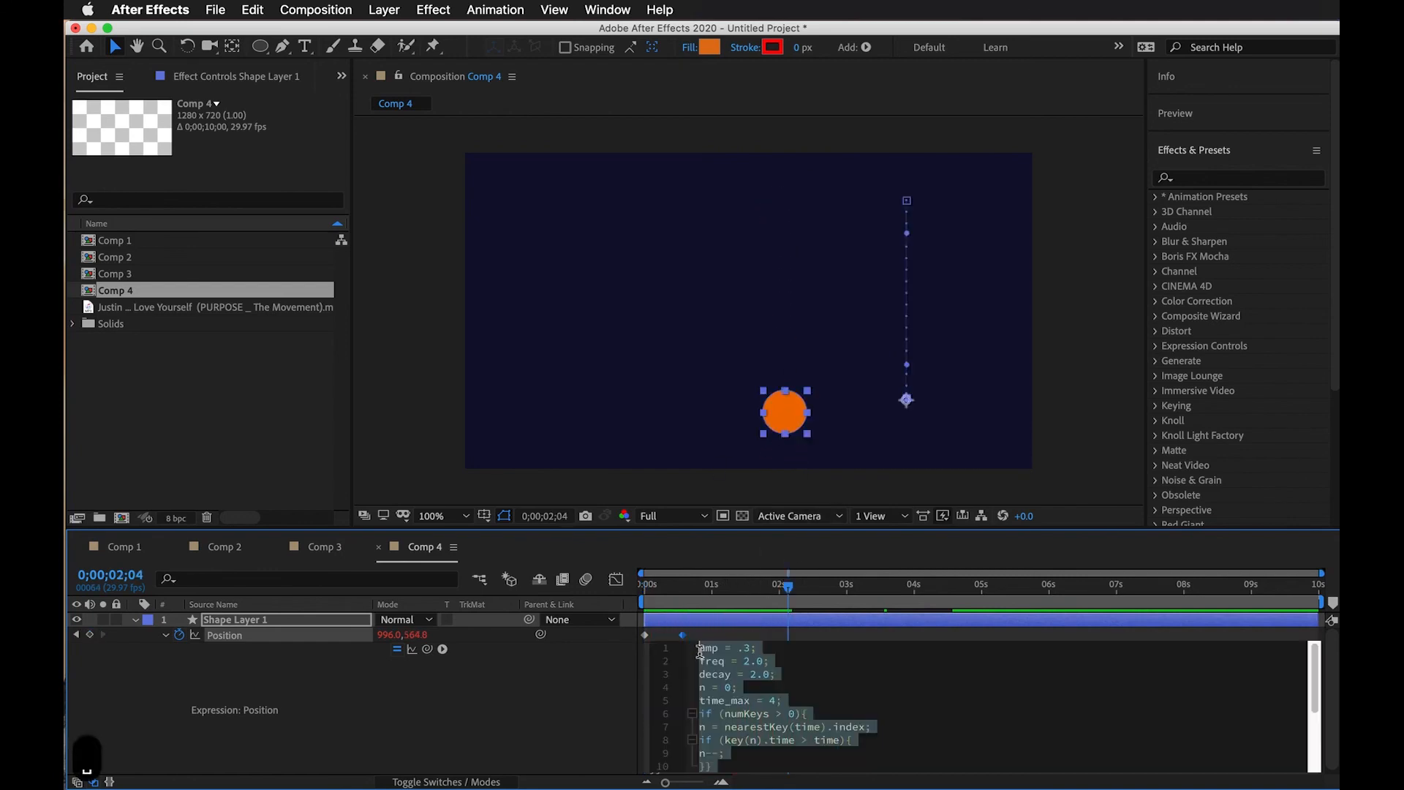
click(744, 649)
key(BackSpace)
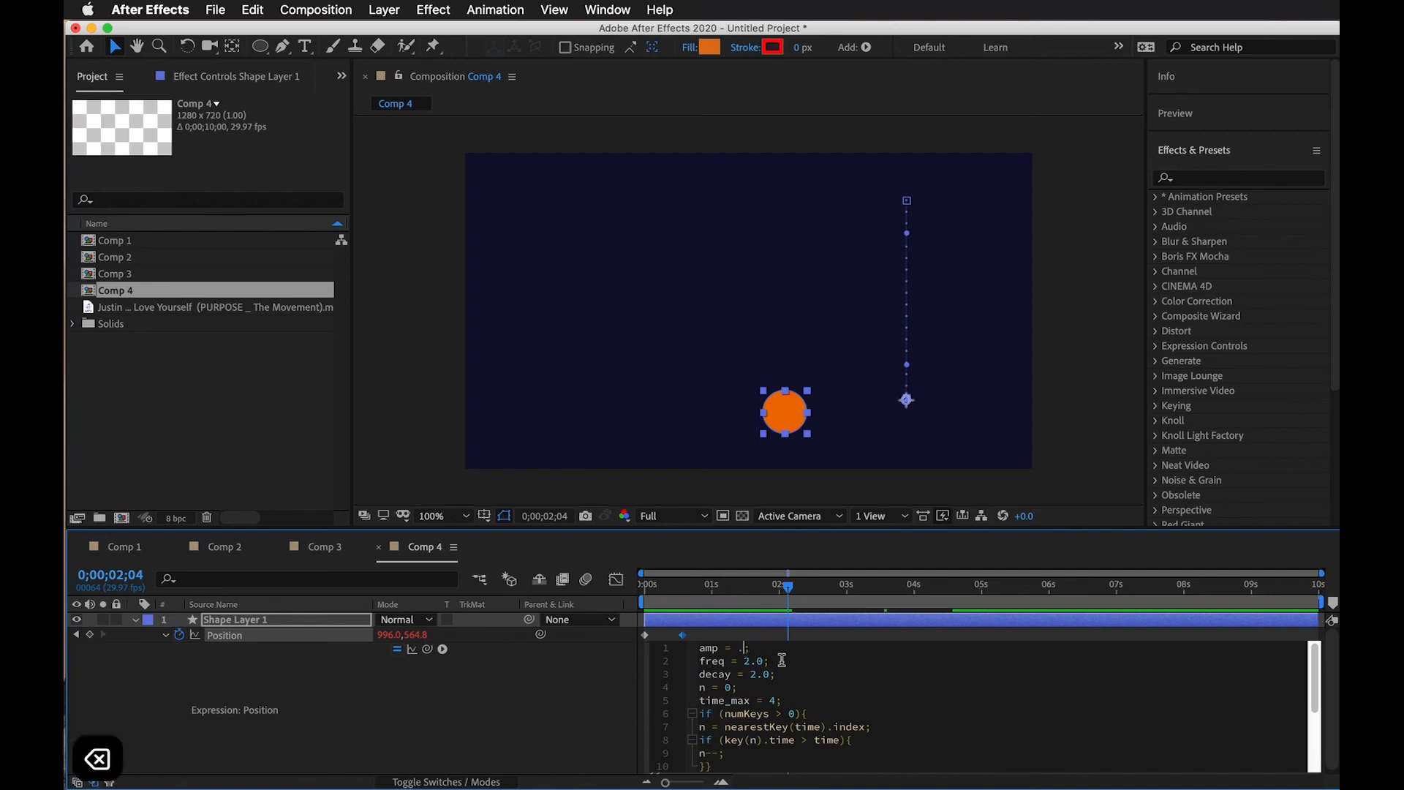
text(05)
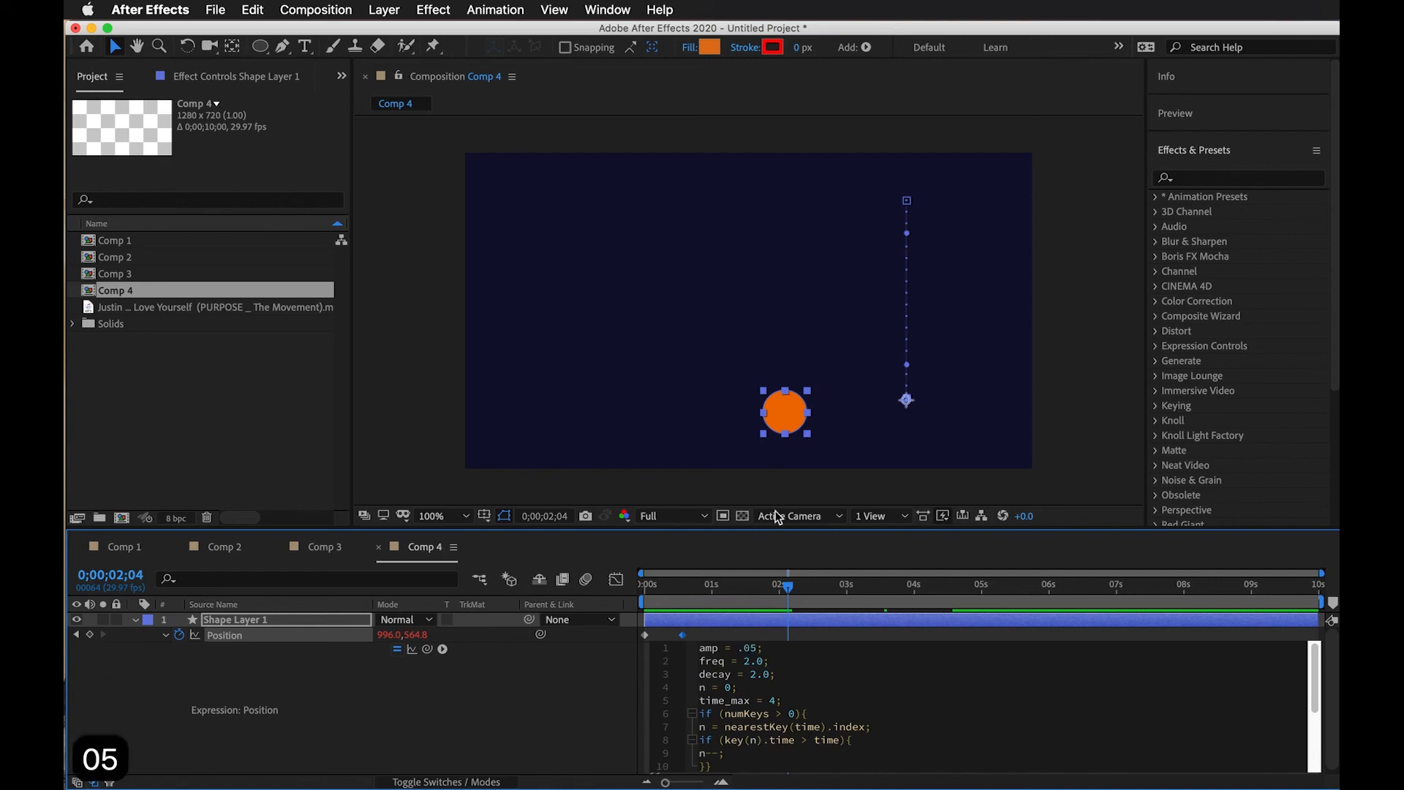
Preview the circle's bounce with the reduced amplitude from the start, and return to the beginning of the timeline.
drag(748, 585, 466, 607)
key(space)
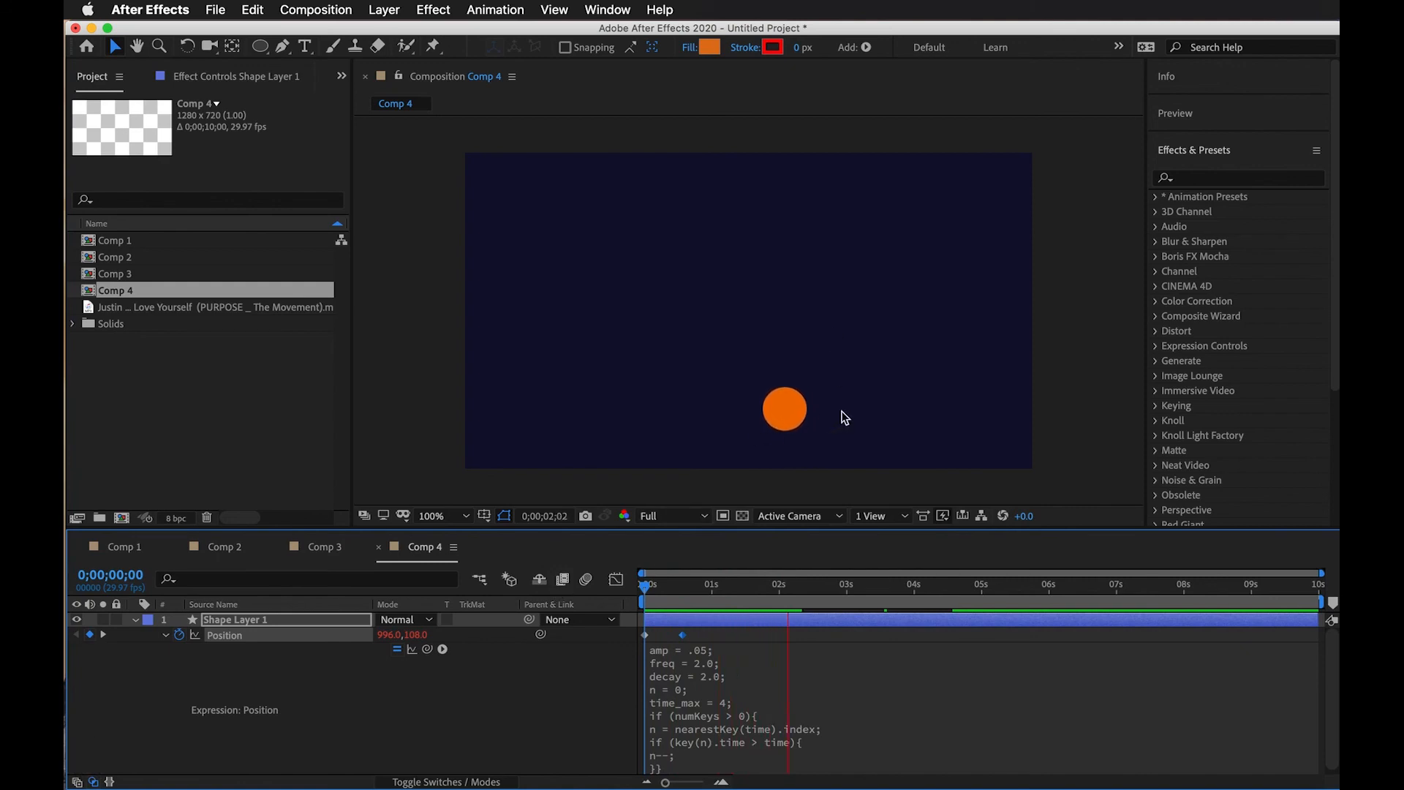
key(space)
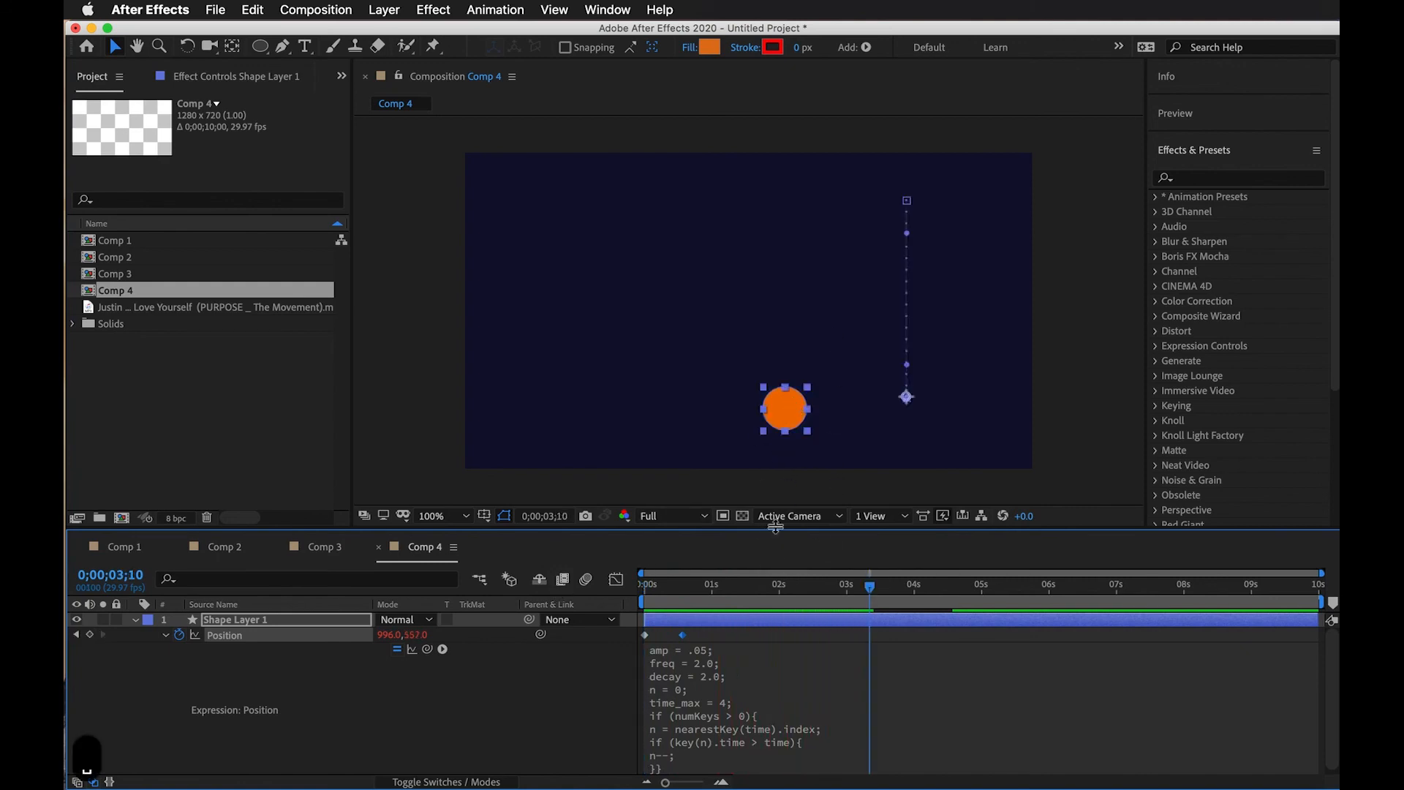
drag(762, 585, 634, 631)
scroll(797, 679, down, 1)
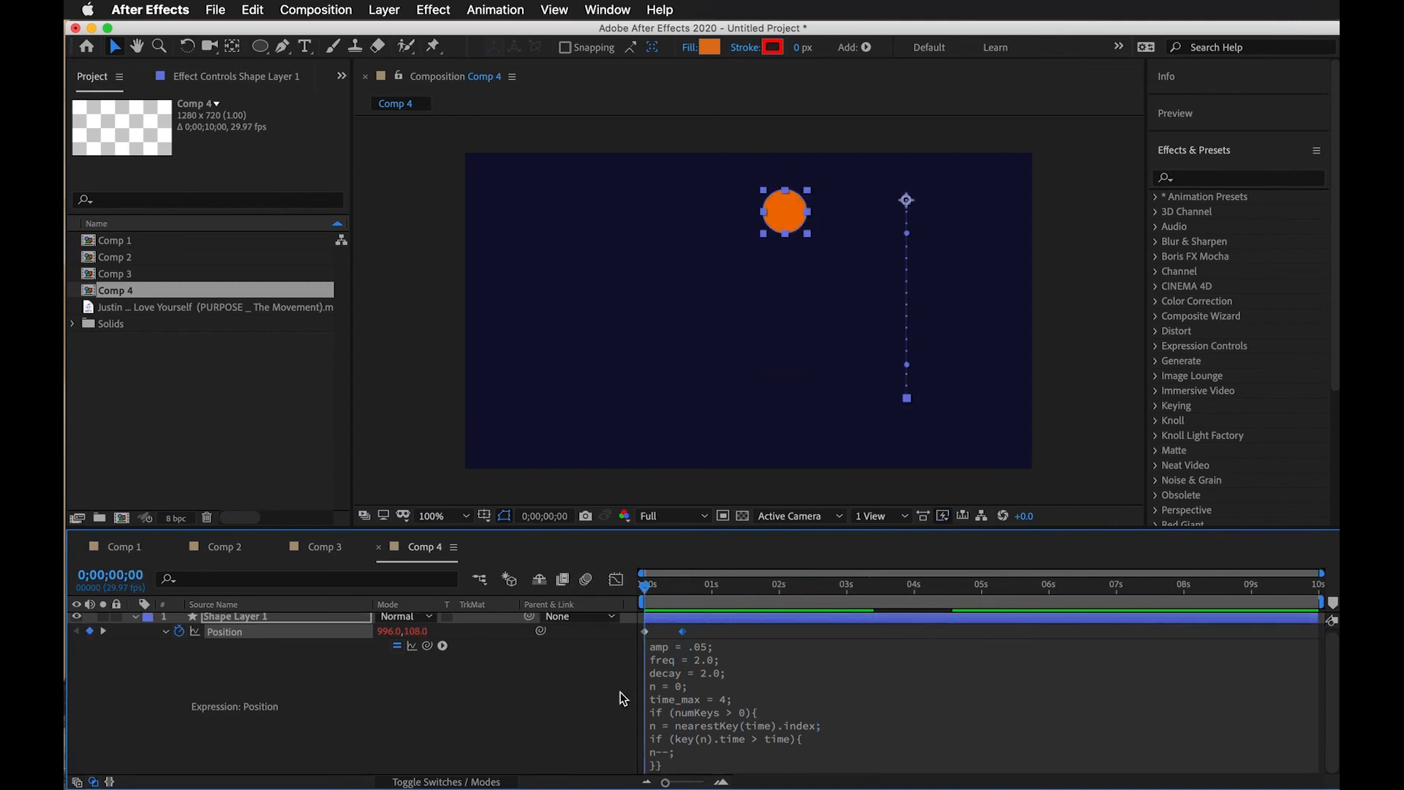
scroll(764, 691, up, 1)
mouse_move(666, 589)
mouse_down()
mouse_move(717, 588)
mouse_move(643, 585)
mouse_up()
click(595, 708)
key(period)
key(comma)
drag(658, 594, 613, 598)
Switch to Chrome, review the Inertial Bounce and Autofade sections of the Top Five AE Expressions page, and return to After Effects.
key(super+Tab)
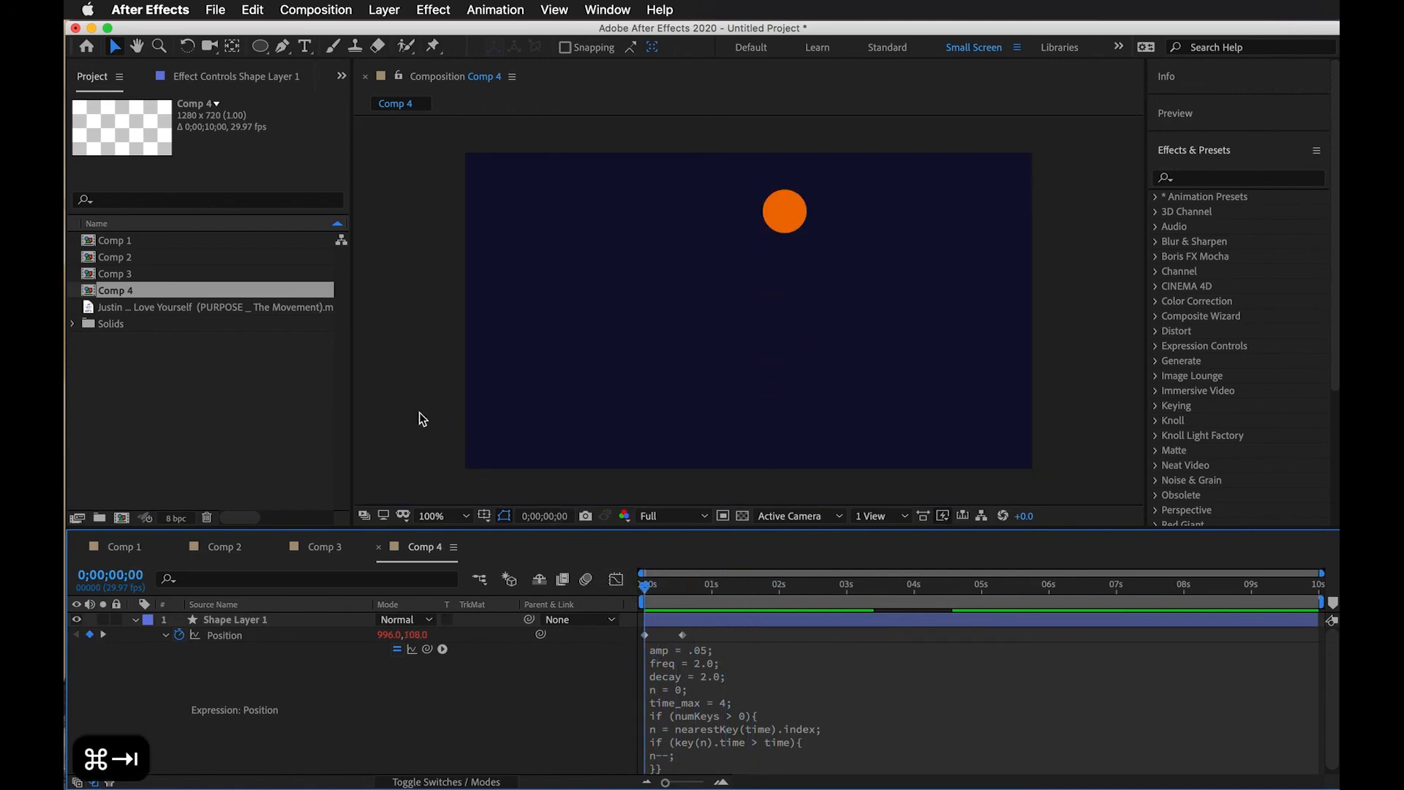
scroll(702, 598, down, 15)
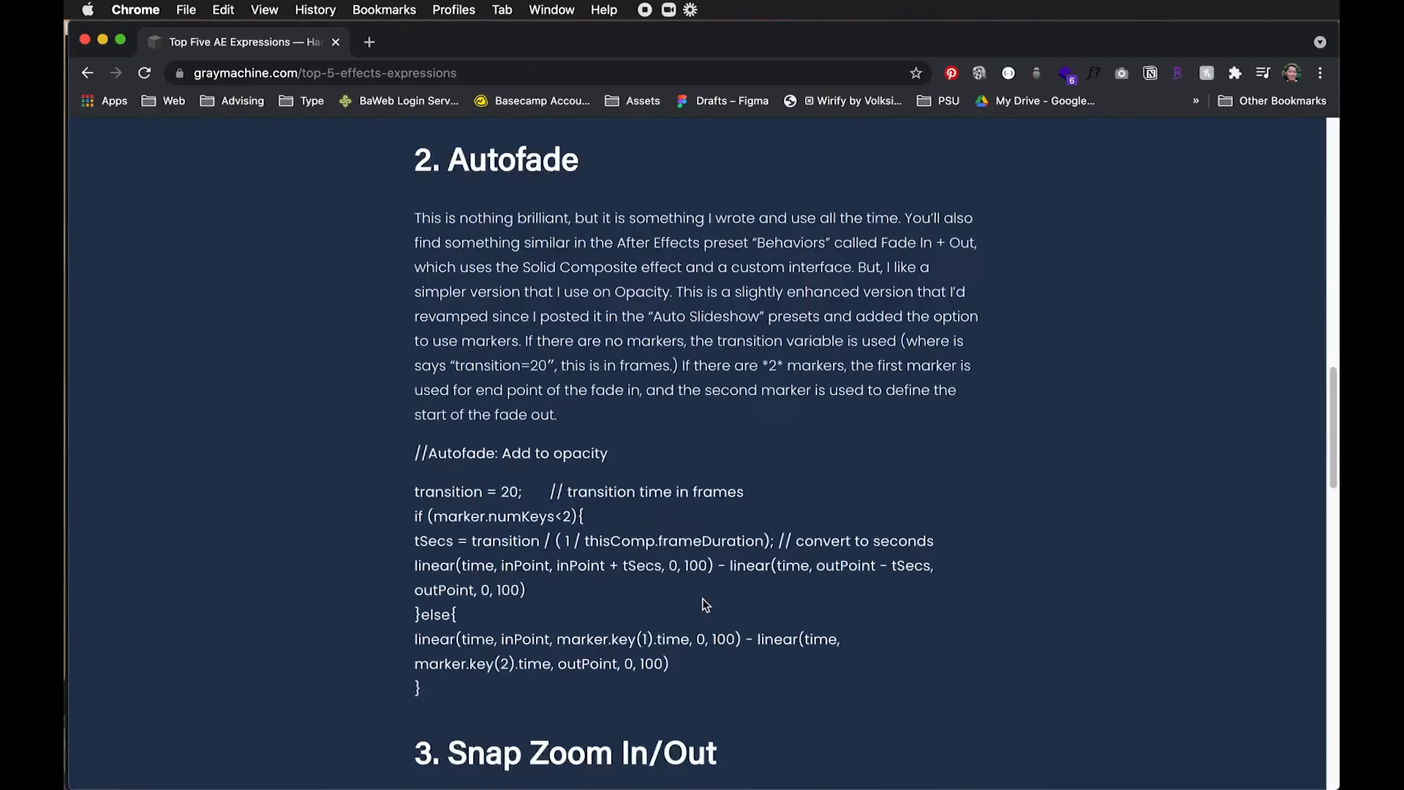
scroll(702, 599, down, 10)
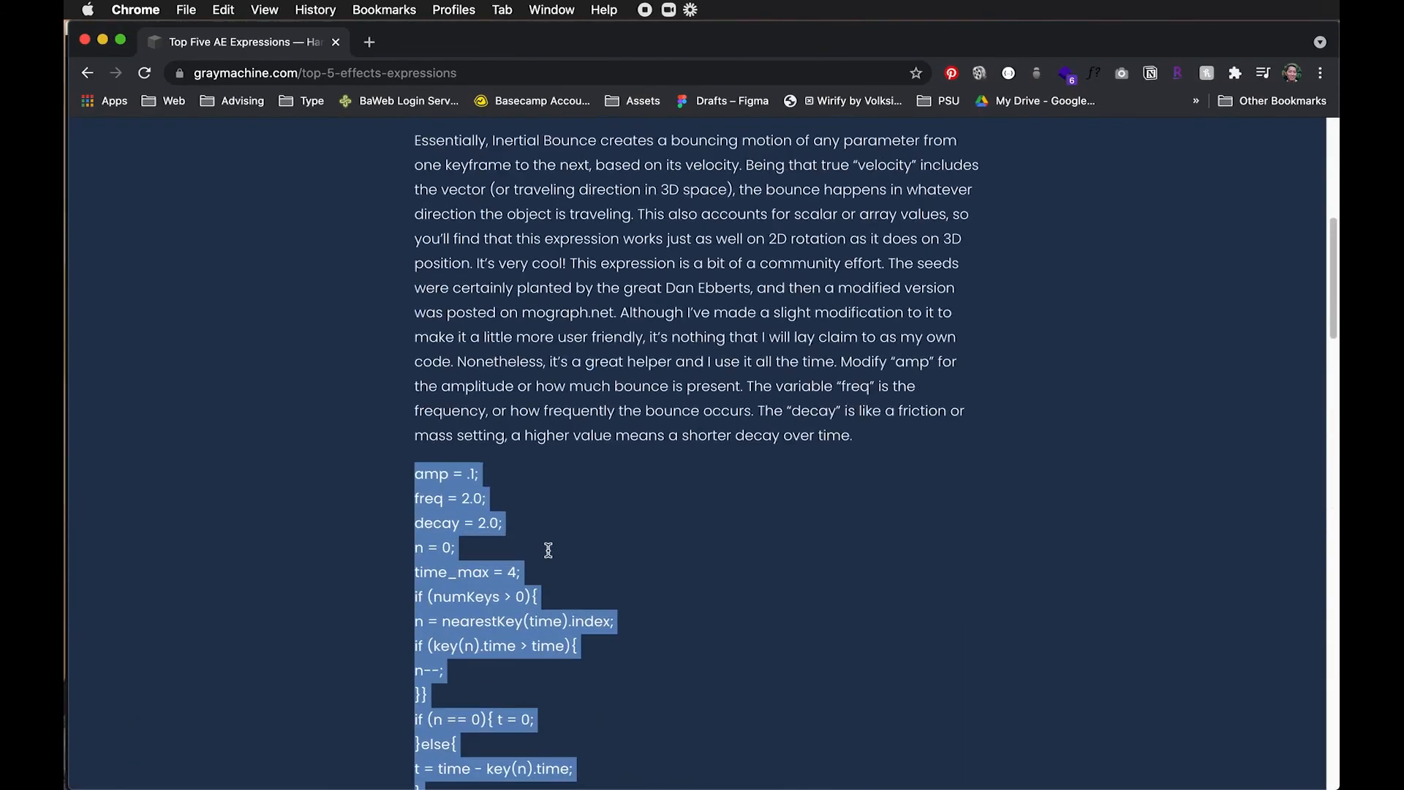
scroll(548, 549, down, 10)
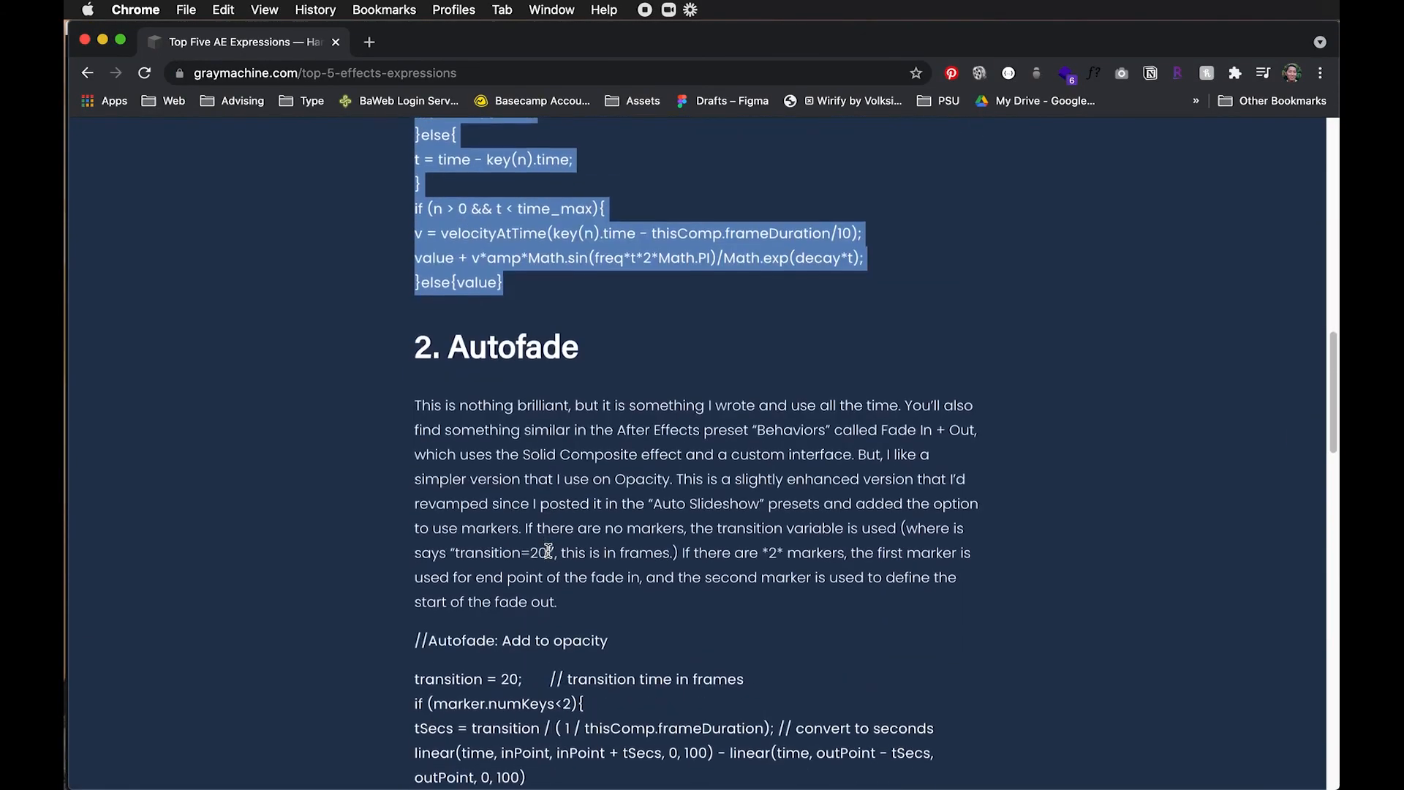
scroll(547, 550, up, 10)
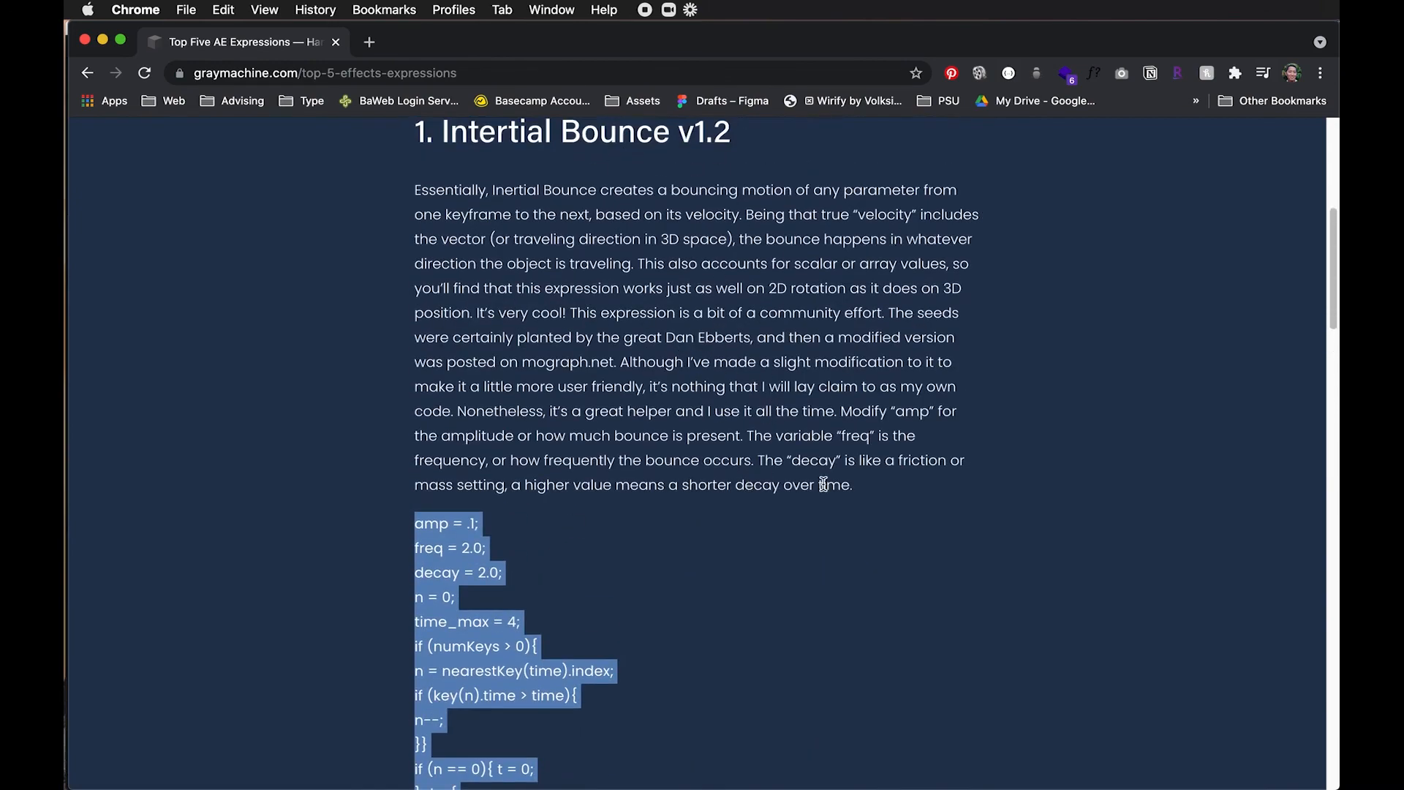
key(super+Tab)
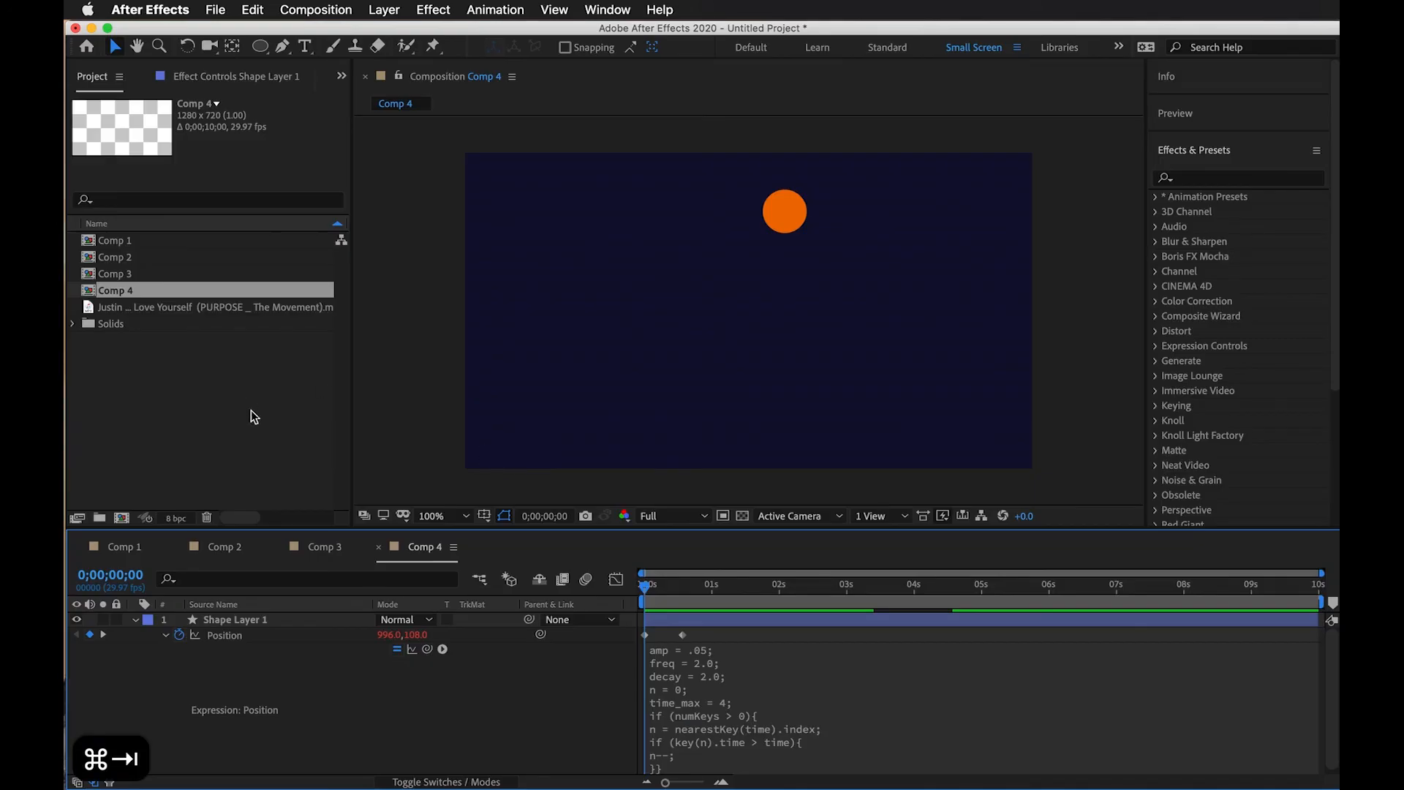
Delete both Position keyframes of Shape Layer 1 and remove its Position expression.
click(877, 700)
click(692, 637)
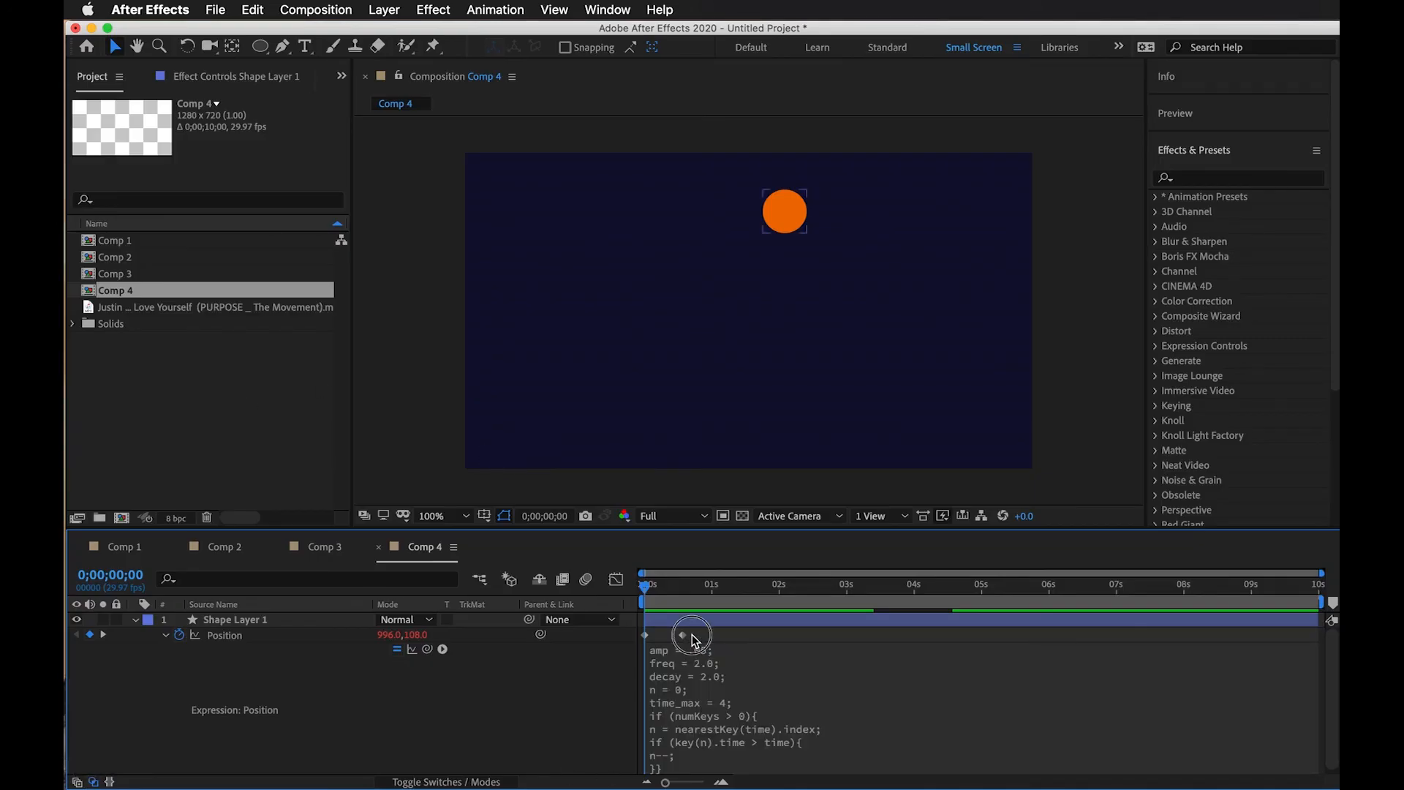
drag(692, 634, 600, 637)
key(BackSpace)
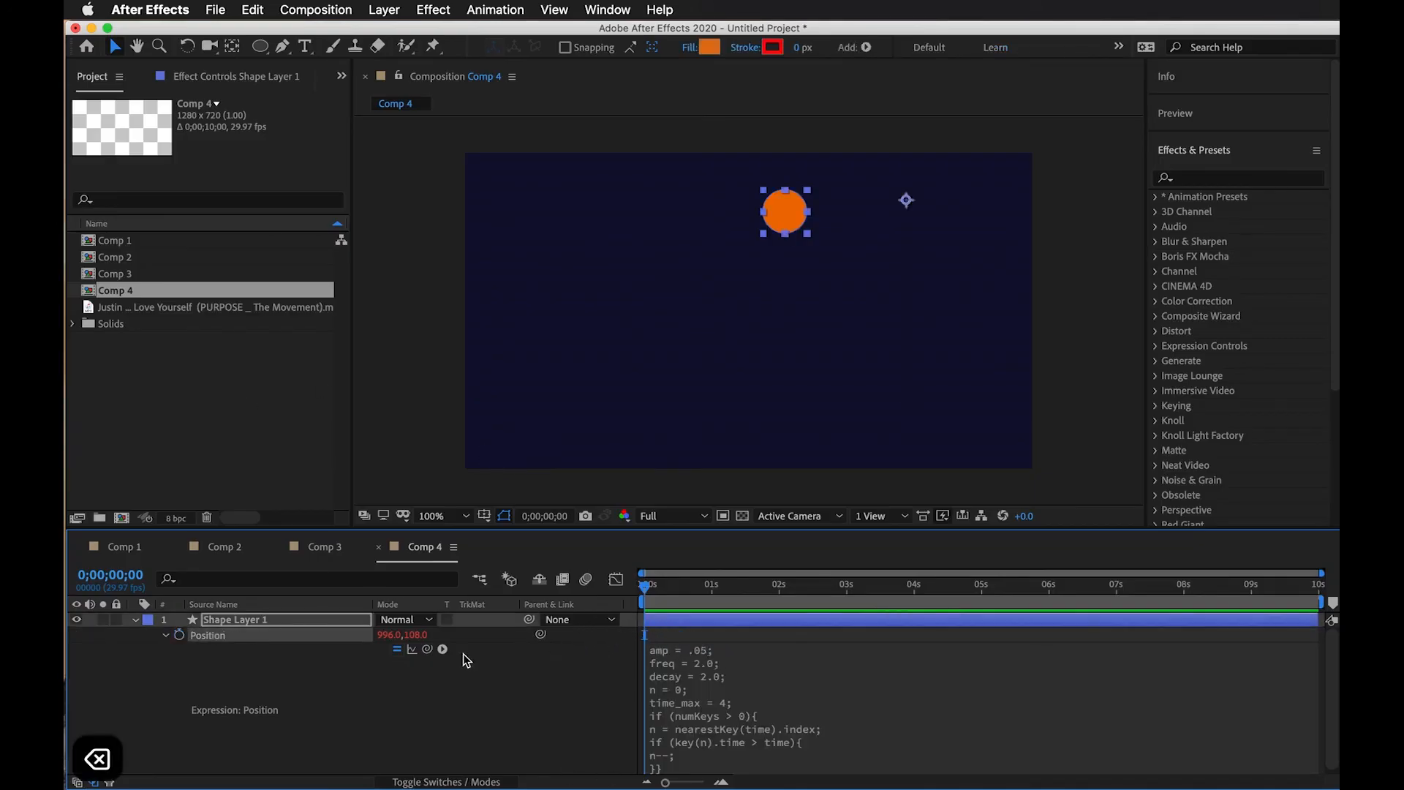
click(528, 650)
click(684, 676)
key(BackSpace)
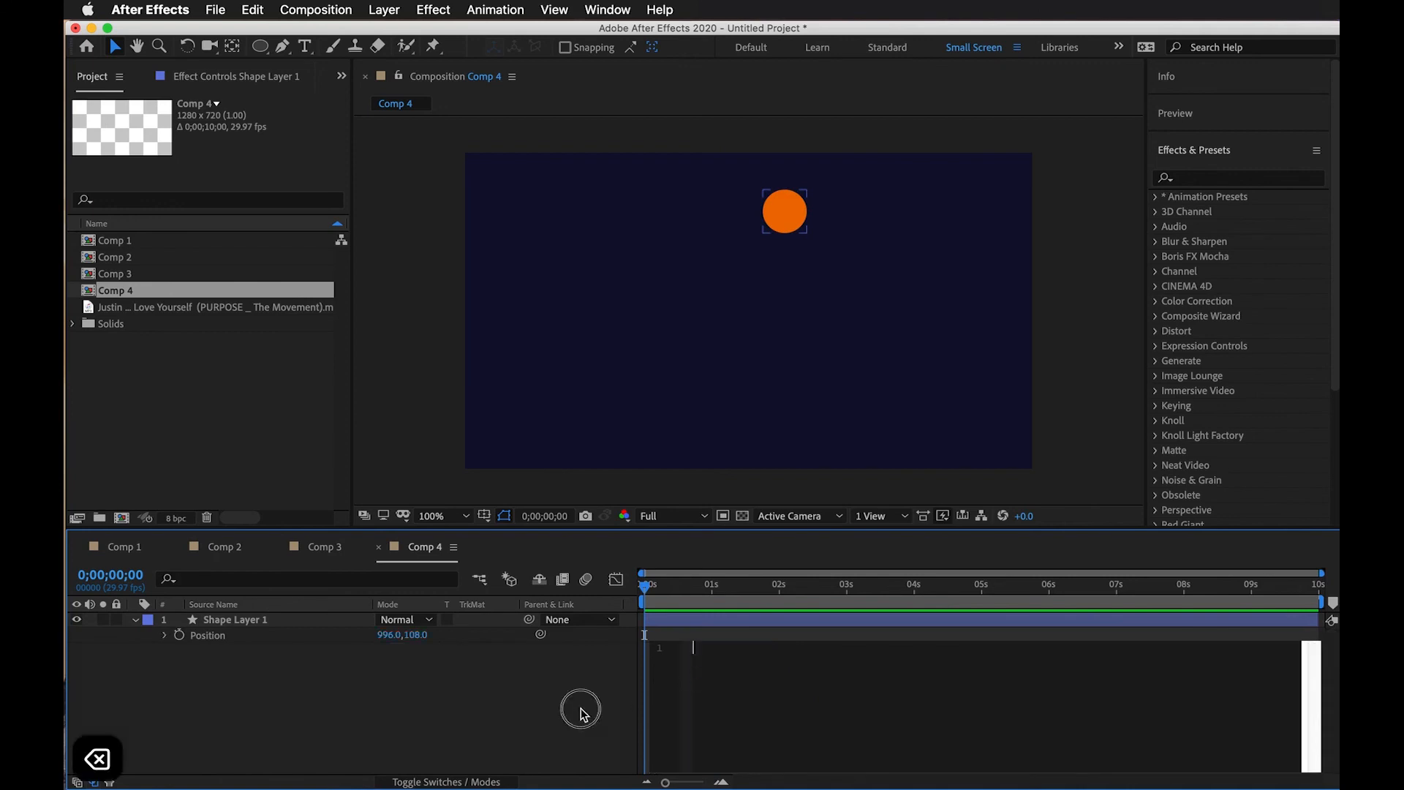
click(525, 655)
Make Shape Layer 1 a 3D layer, move the circle near the composition's middle, and place its anchor point at its top edge.
drag(663, 591, 716, 592)
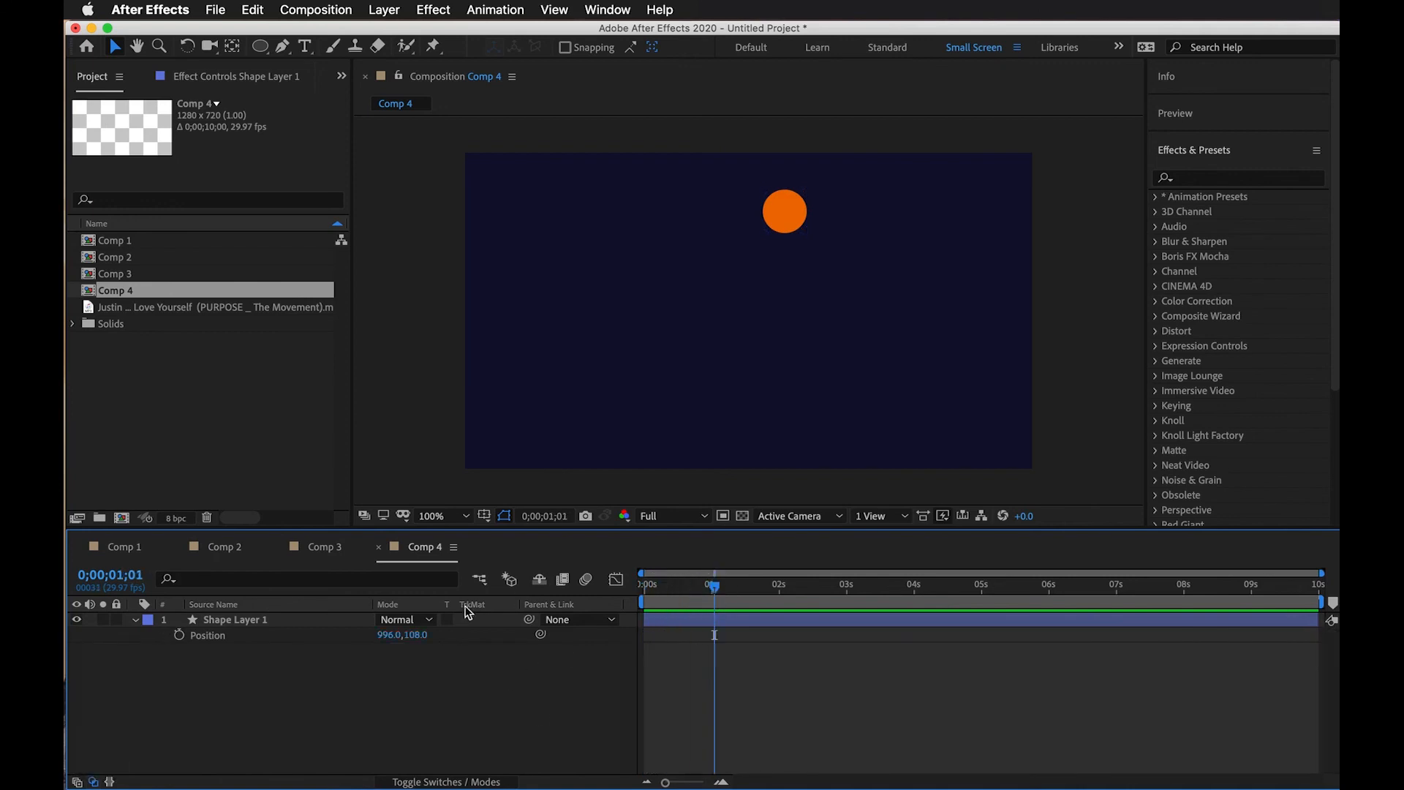
click(496, 782)
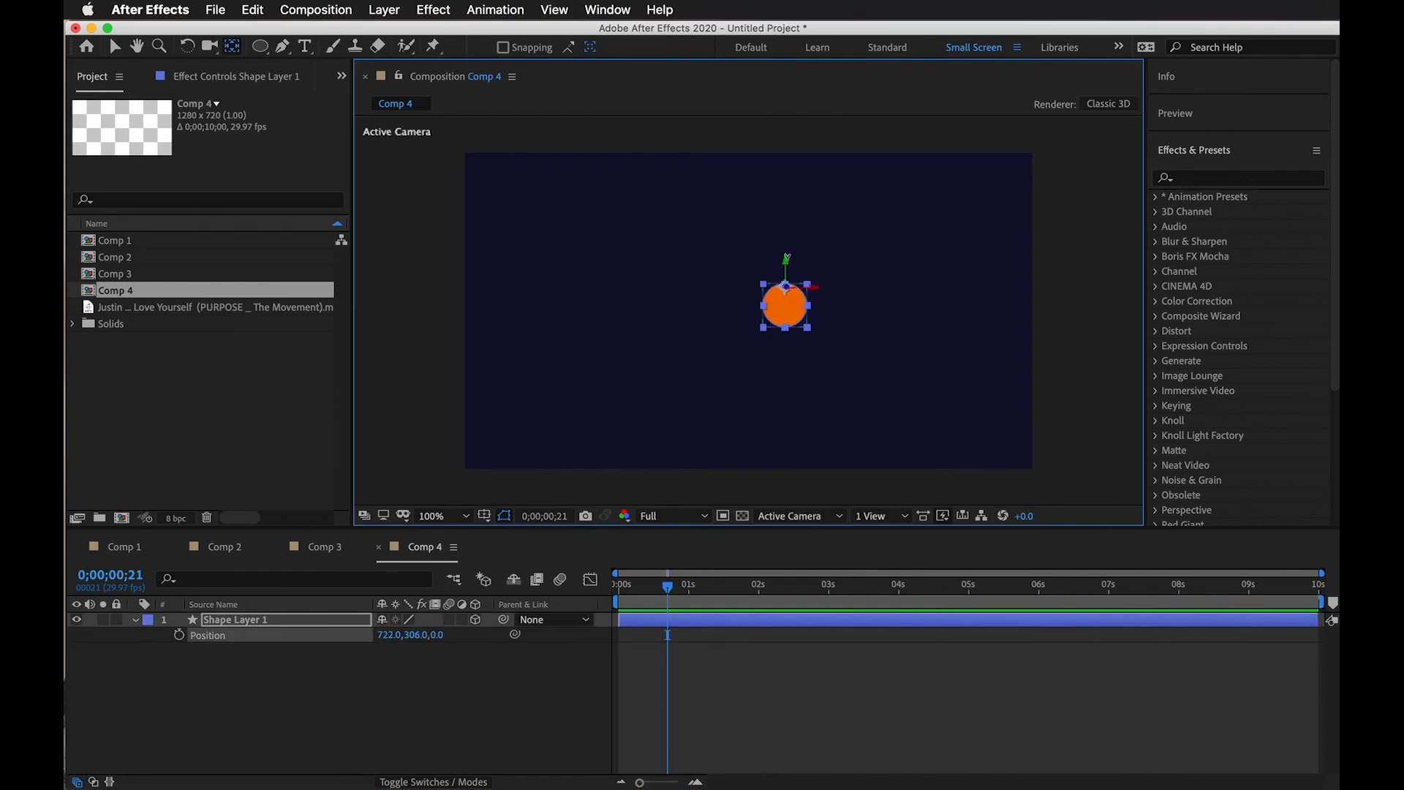
drag(786, 257, 786, 254)
Keyframe the circle's X Rotation at -88° and move that keyframe close to the start of the timeline.
key(r)
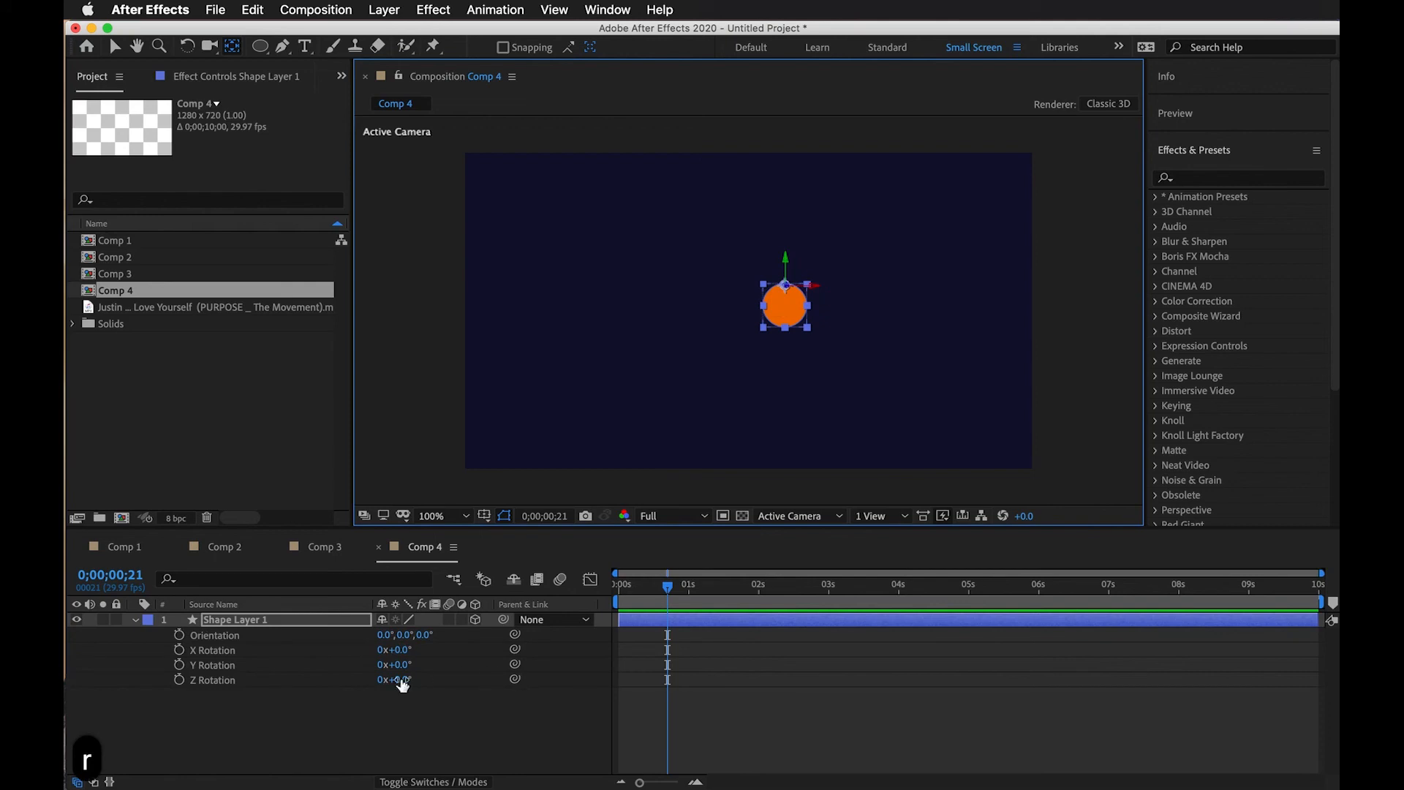
key(super+z)
drag(402, 647, 333, 656)
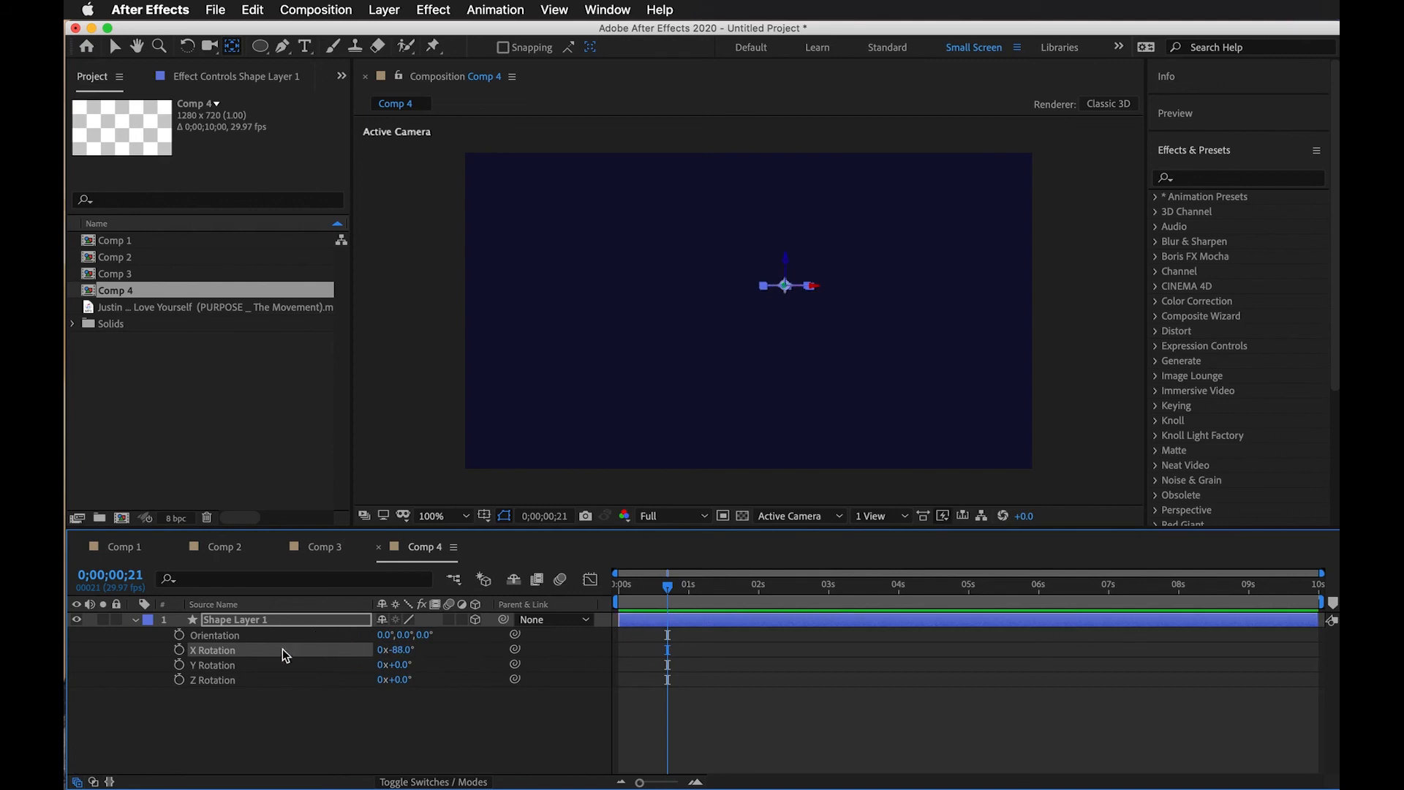
click(179, 650)
drag(666, 650, 622, 651)
Add a second X Rotation keyframe with a value of 0° at 0;00;00;21.
mouse_move(407, 655)
mouse_down()
mouse_move(432, 649)
mouse_move(420, 658)
mouse_up()
click(408, 656)
text(0)
key(Return)
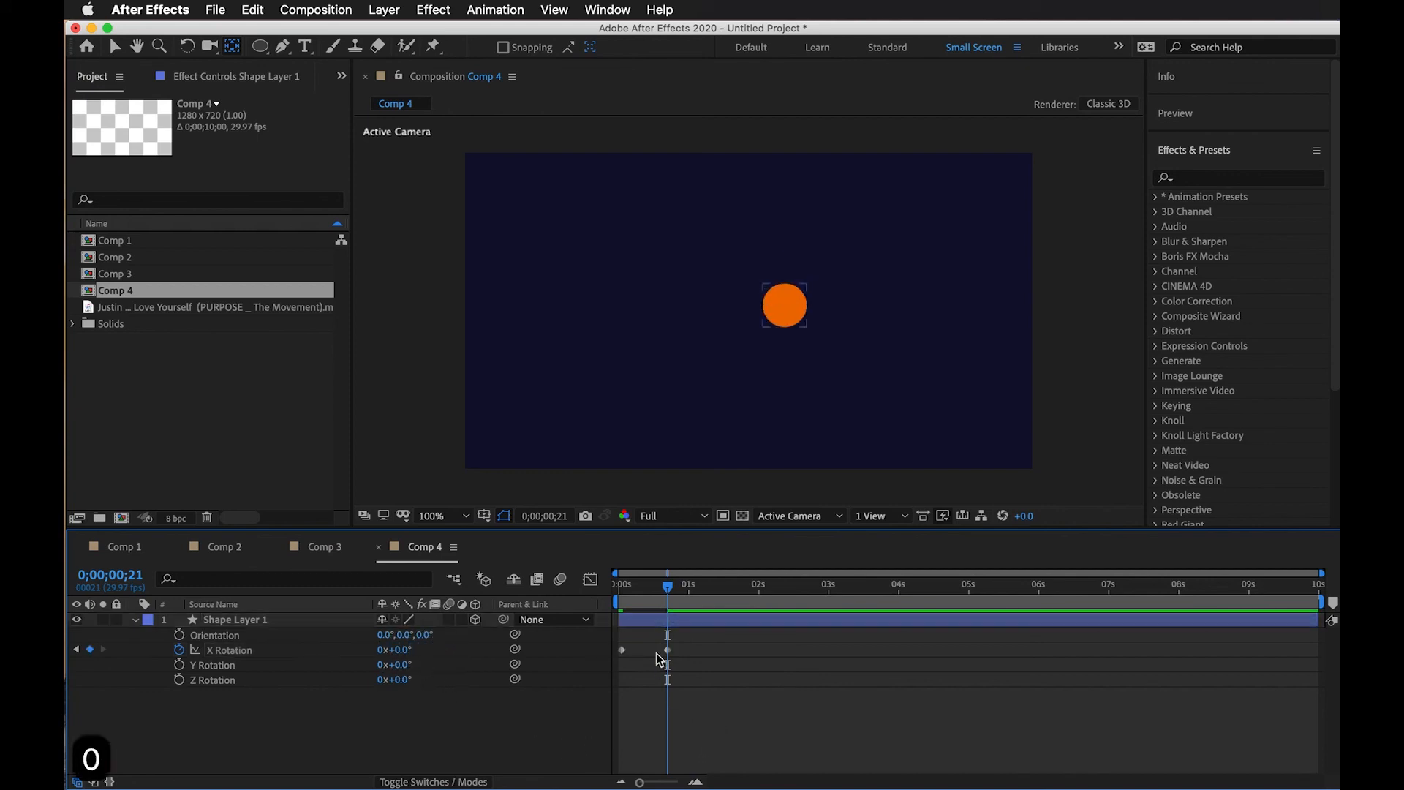
Apply the copied inertial bounce code as the X Rotation expression and preview the rotation from the start.
alt+click(180, 650)
key(super+v)
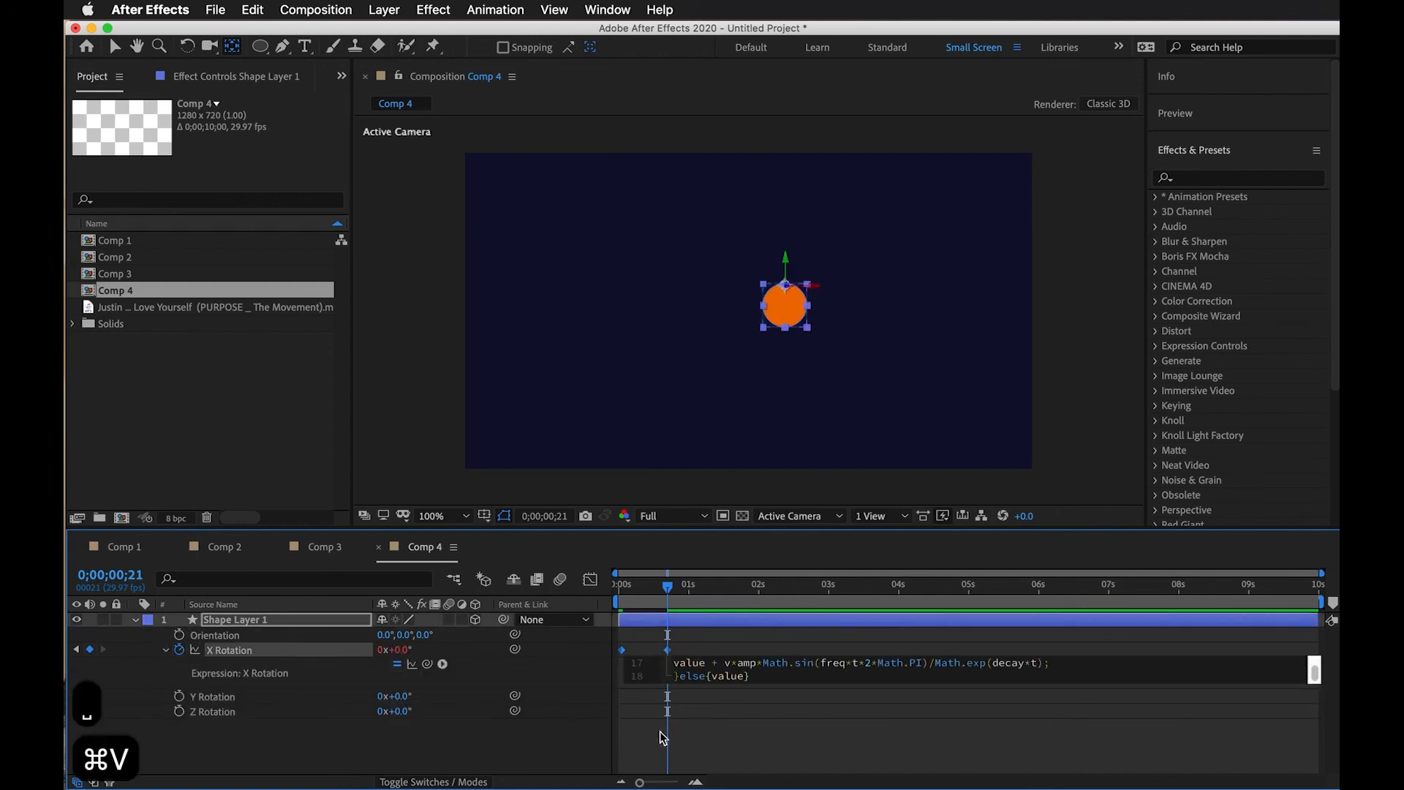
click(777, 722)
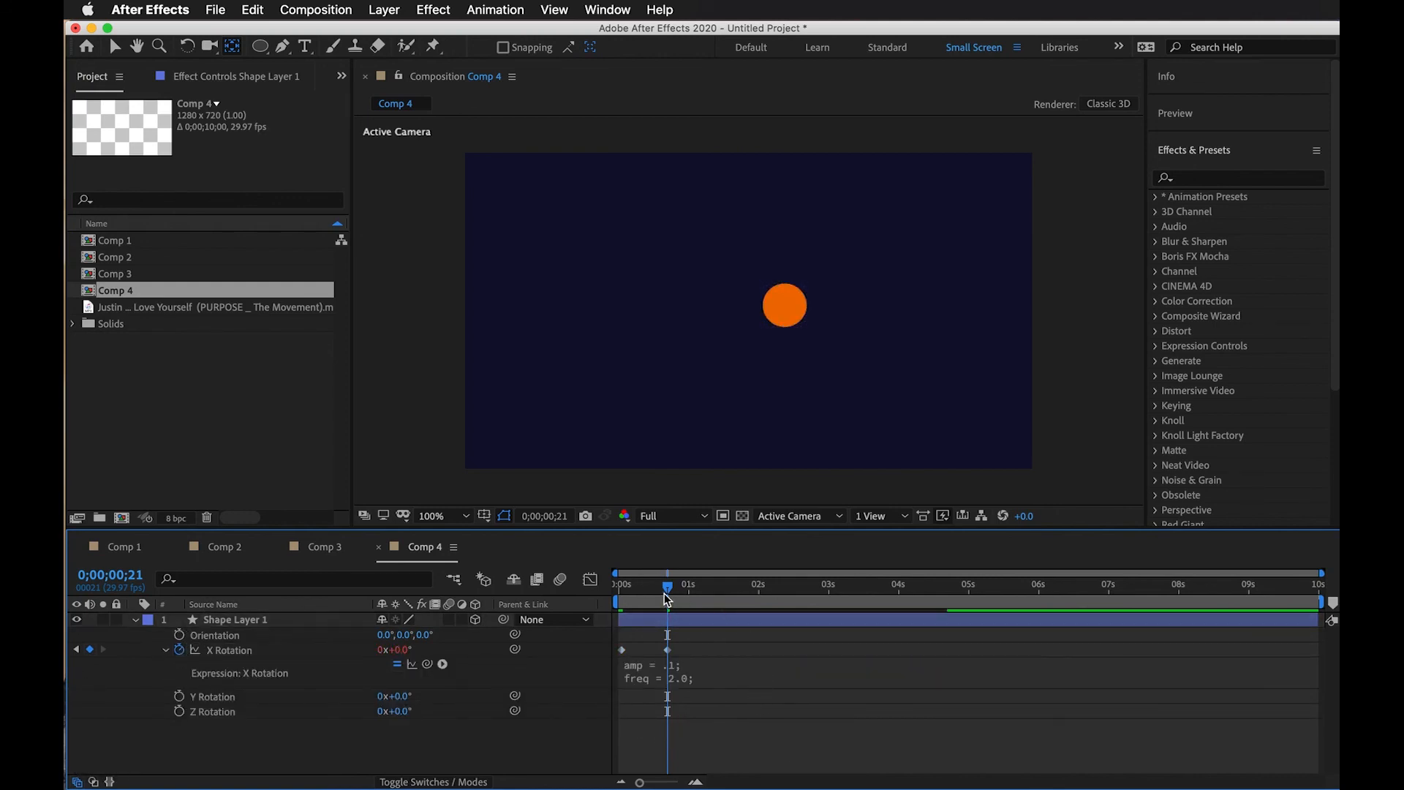
click(627, 590)
key(space)
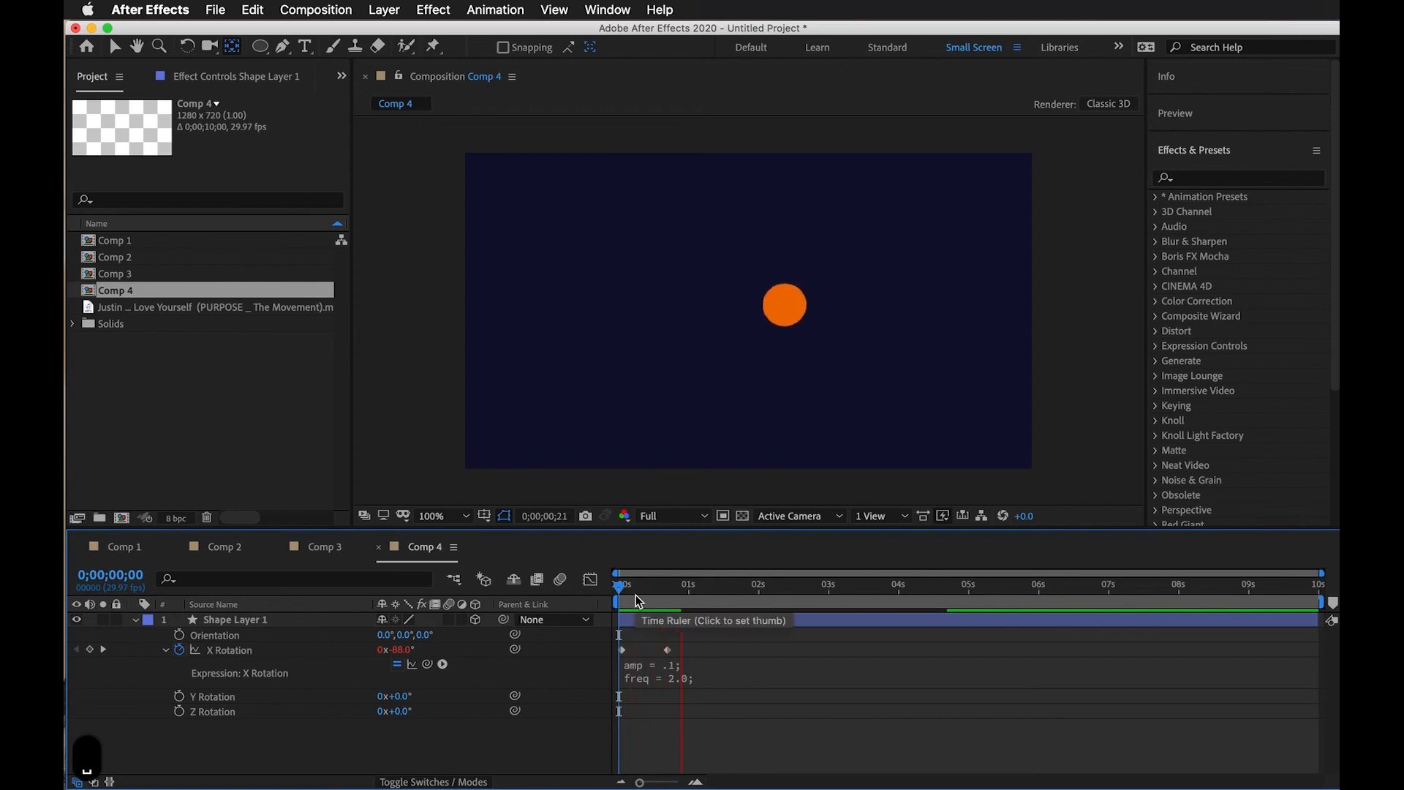
key(space)
Move the second X Rotation keyframe earlier, to about a third of a second, and preview the faster rotation from the start.
drag(669, 651, 642, 651)
drag(667, 591, 651, 591)
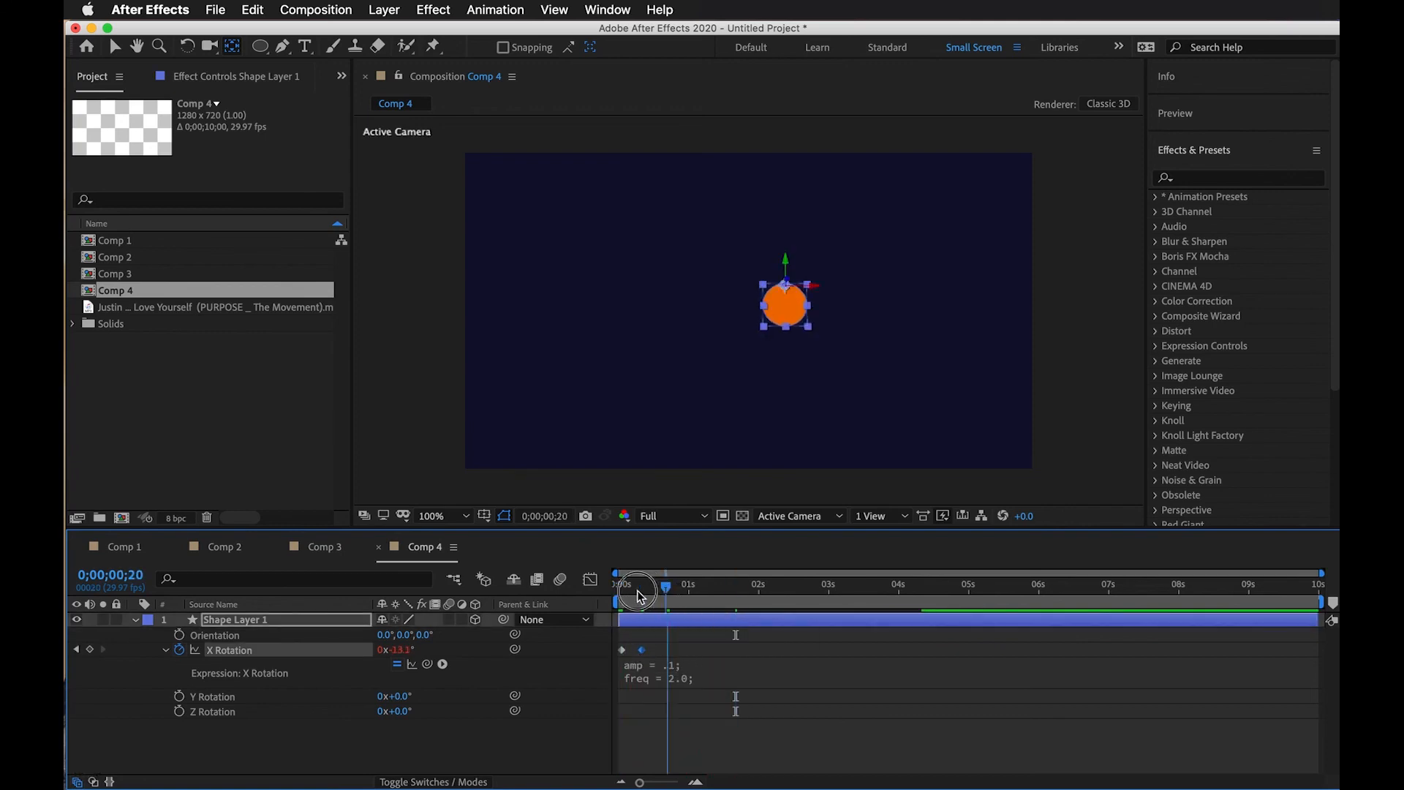
key(space)
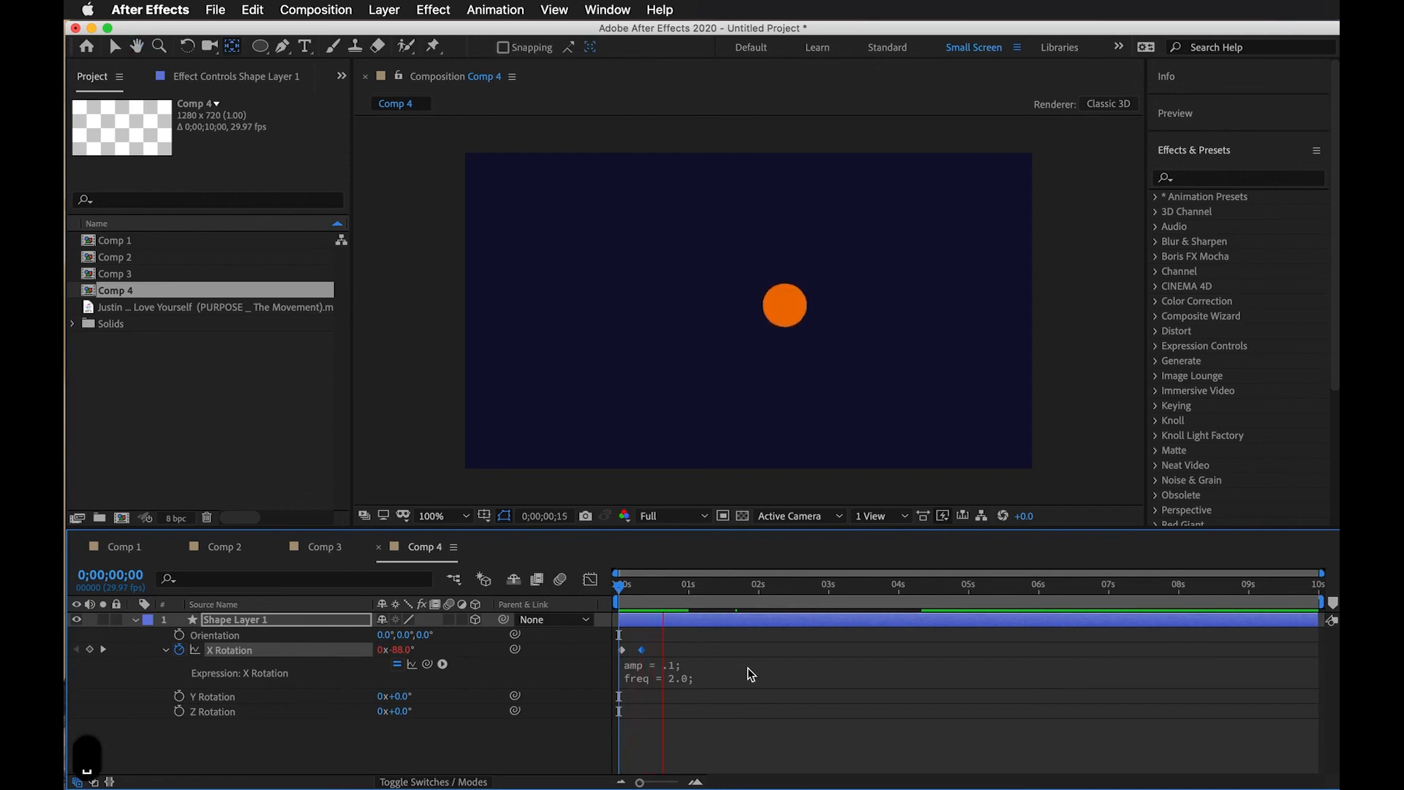
key(space)
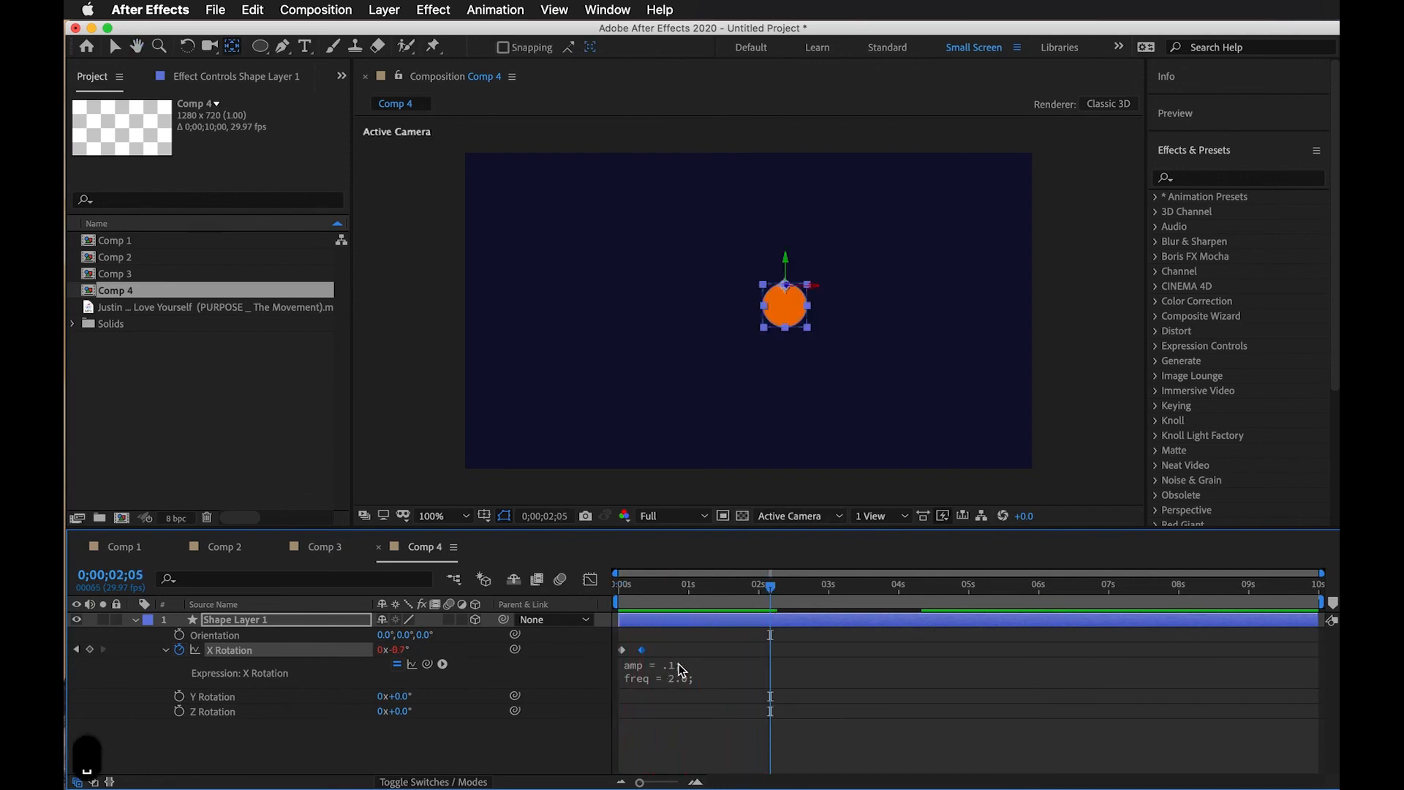
Set the amp value in the X Rotation expression to .3 and apply the edit.
click(681, 669)
click(732, 663)
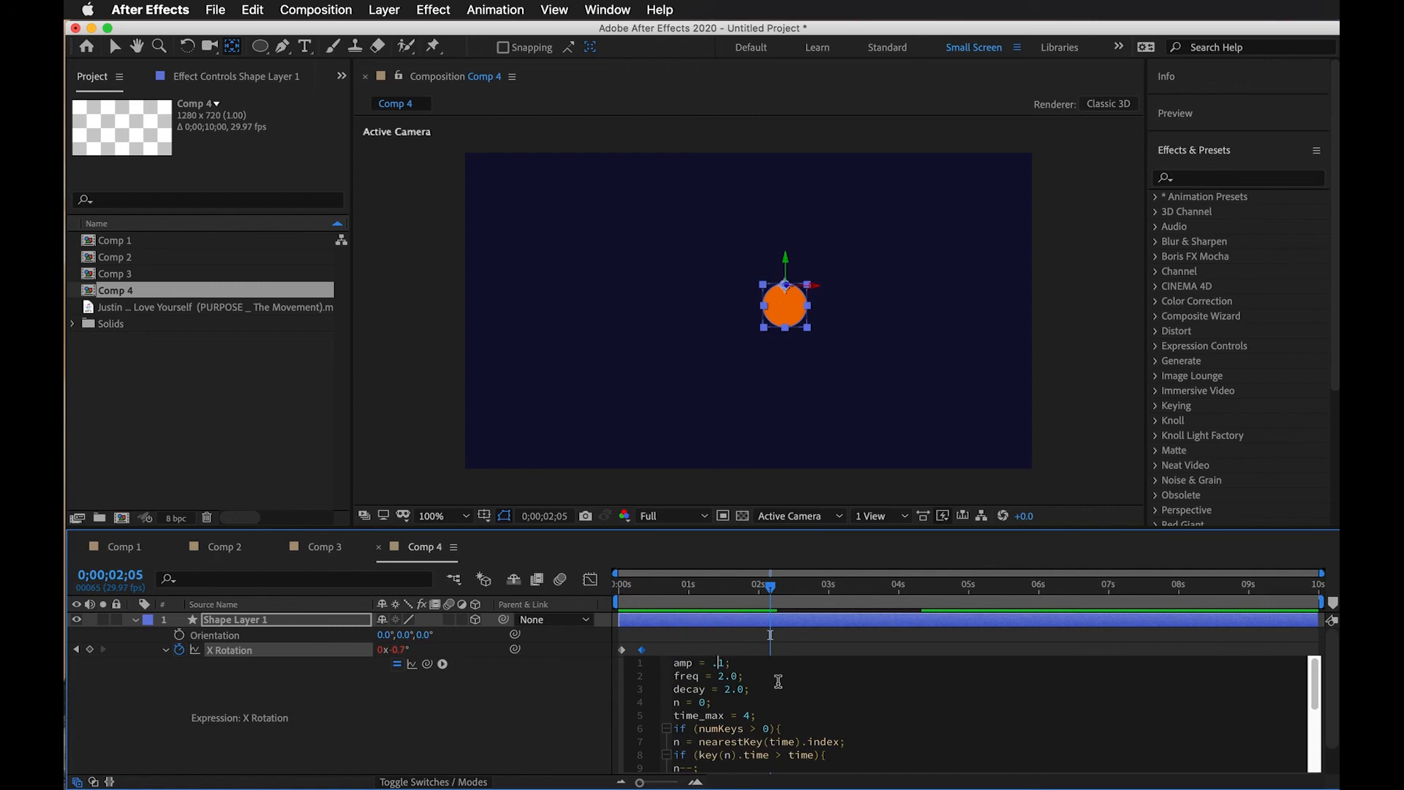
key(Right)
key(BackSpace)
text(3)
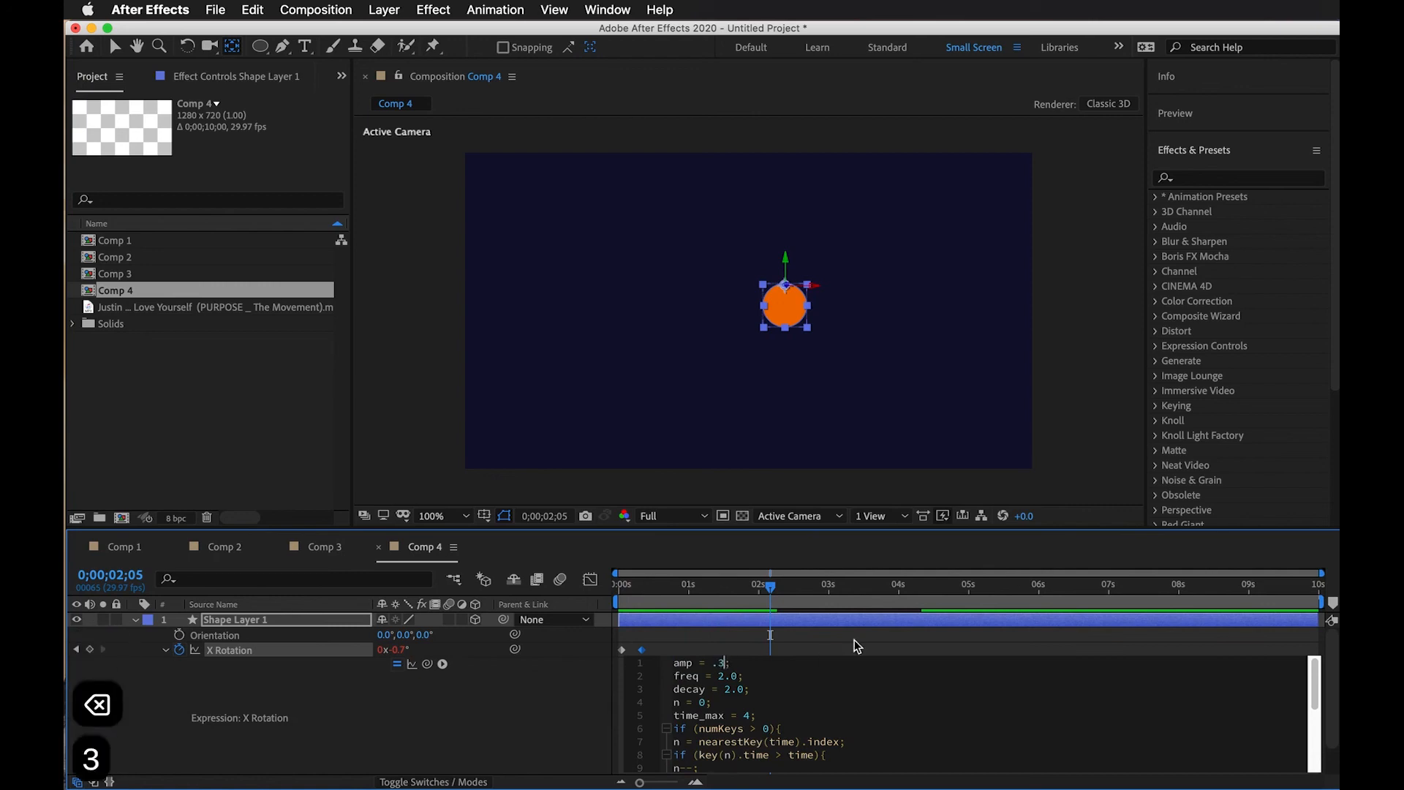
click(802, 630)
Preview the circle's stronger rotational bounce twice from the start of the timeline.
drag(770, 593, 491, 588)
key(space)
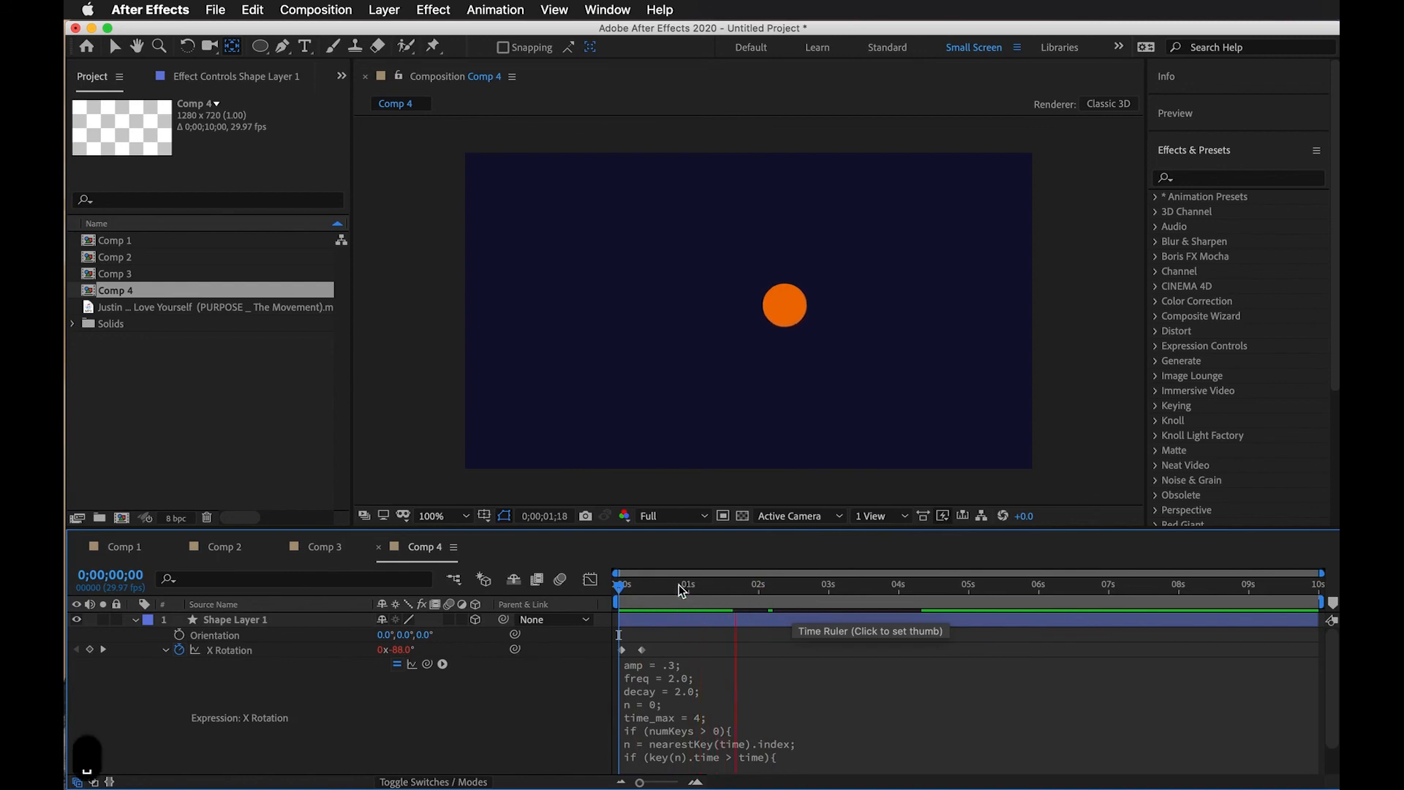
key(space)
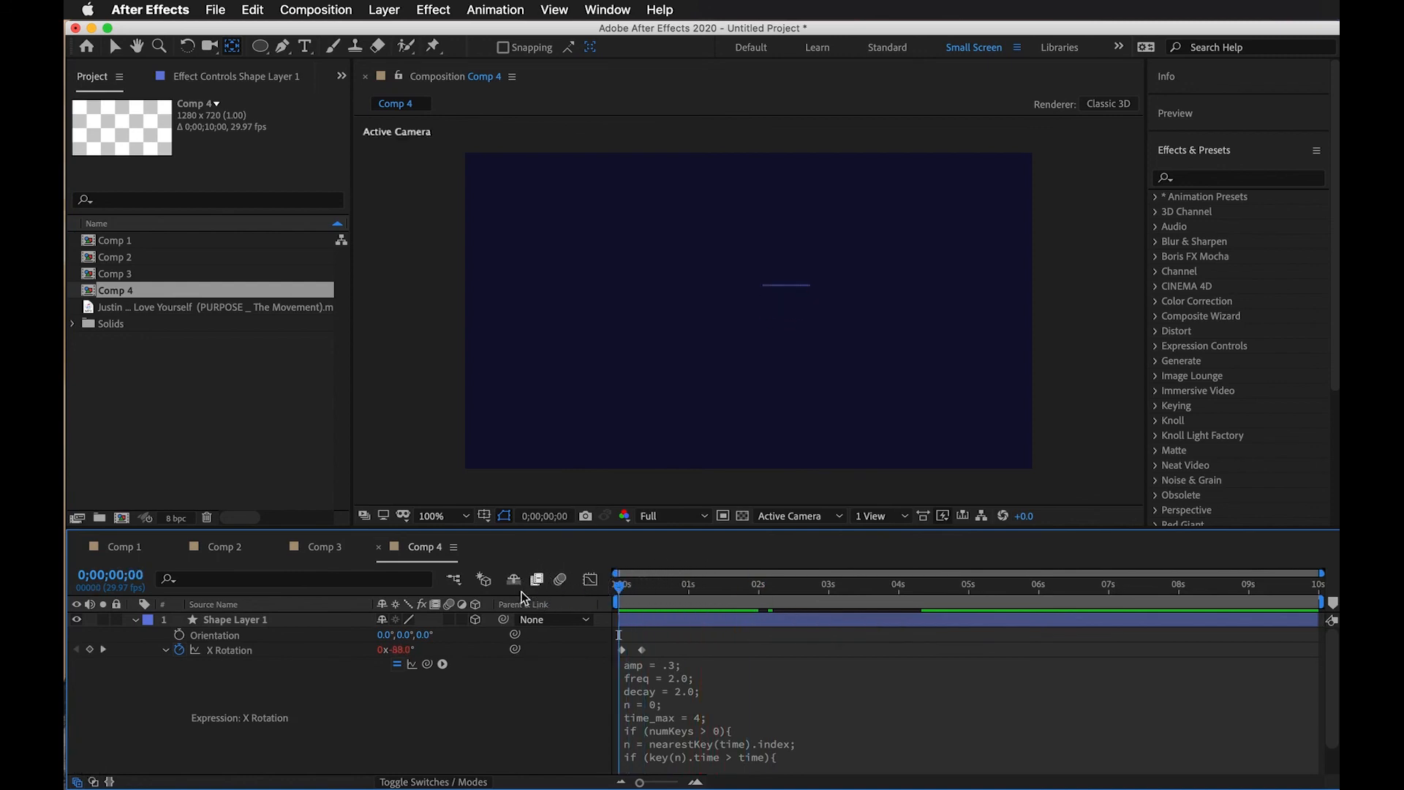
key(space)
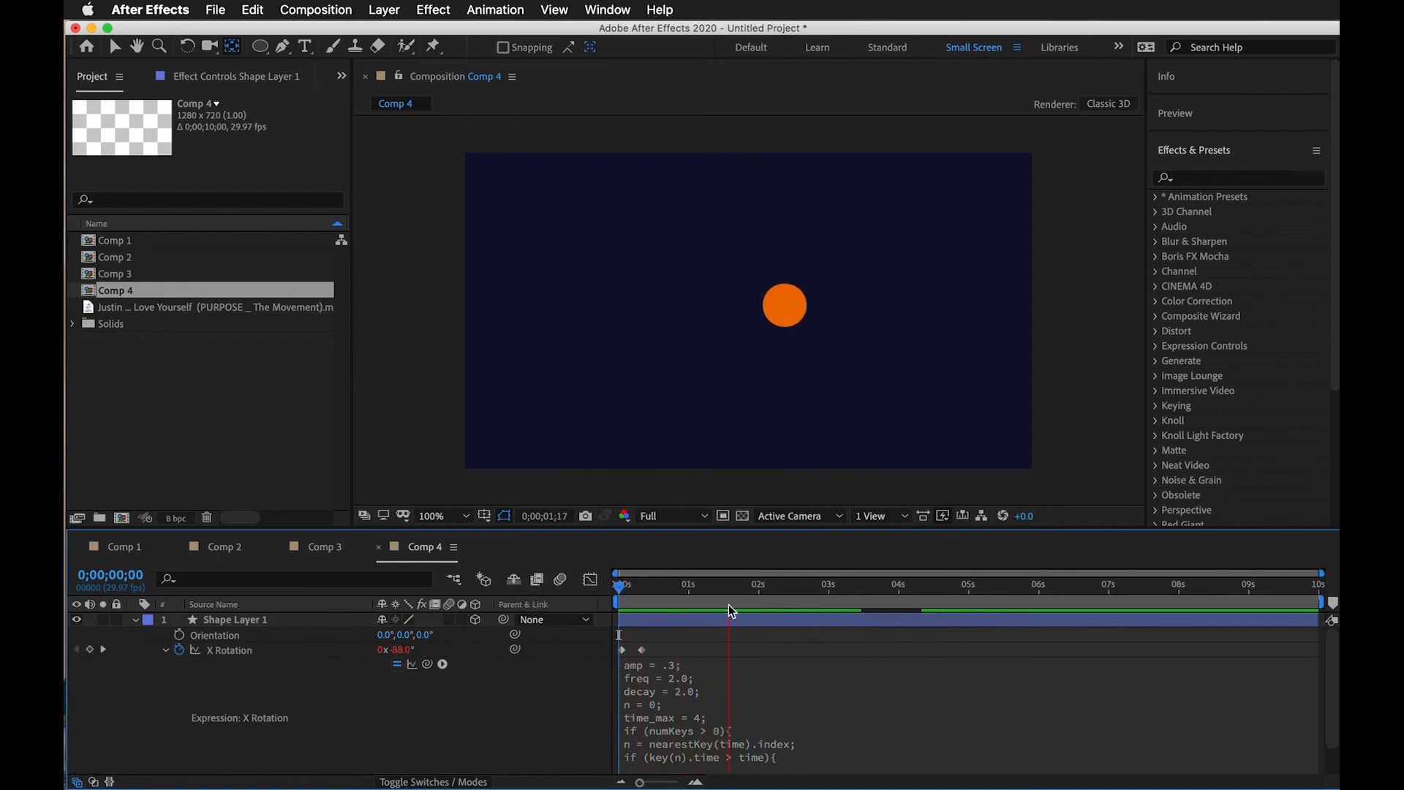
key(space)
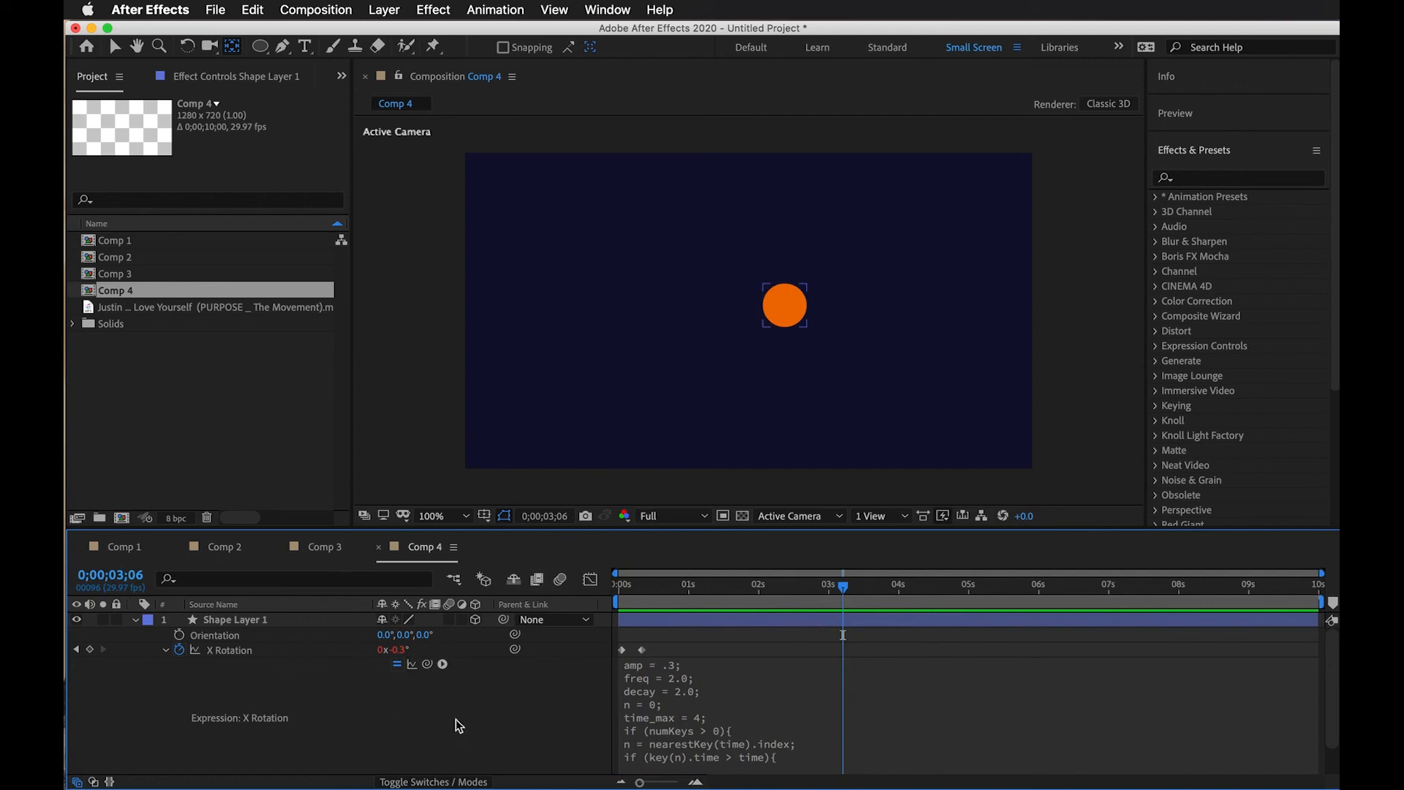
Open the X Rotation expression for editing and look through its expression language commands, including the Global category.
click(246, 656)
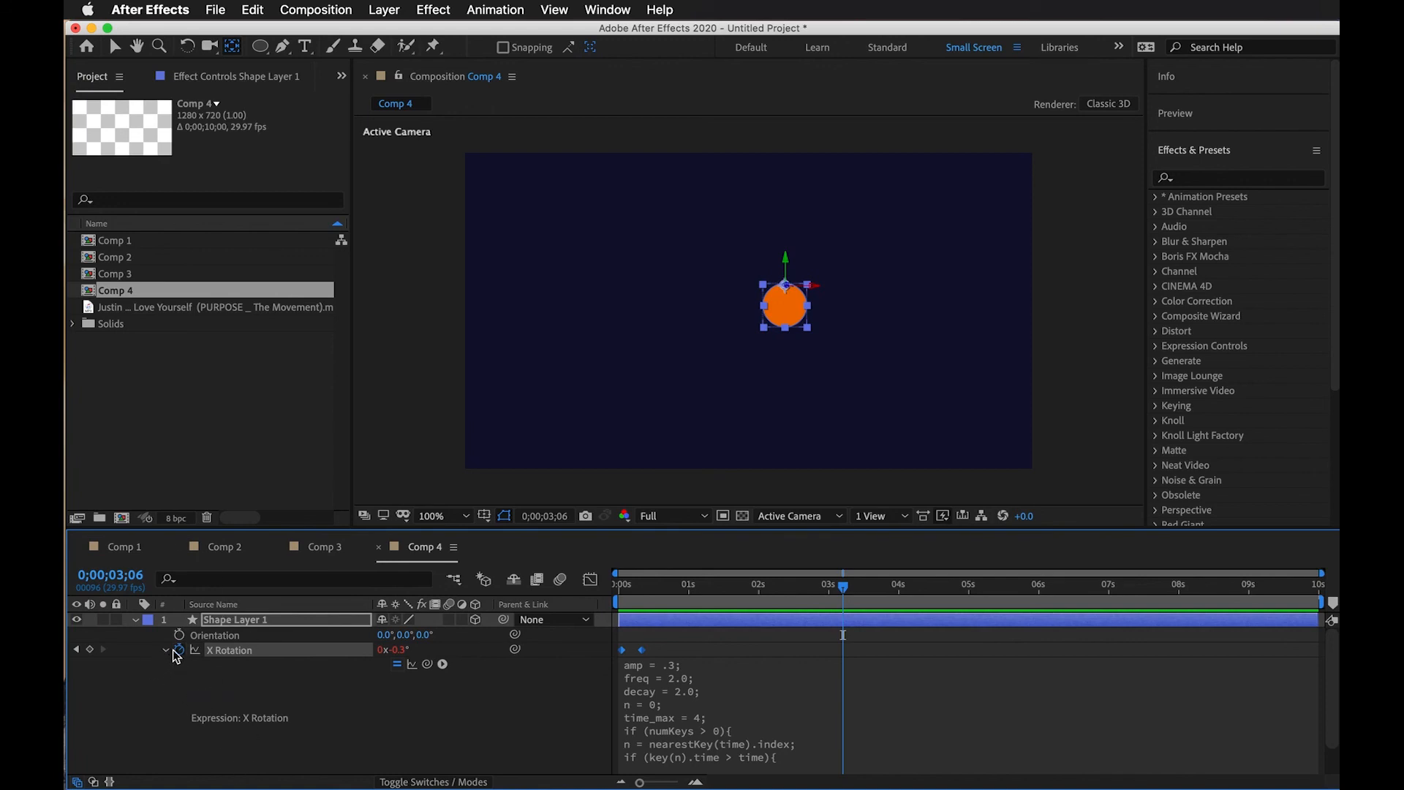
click(715, 689)
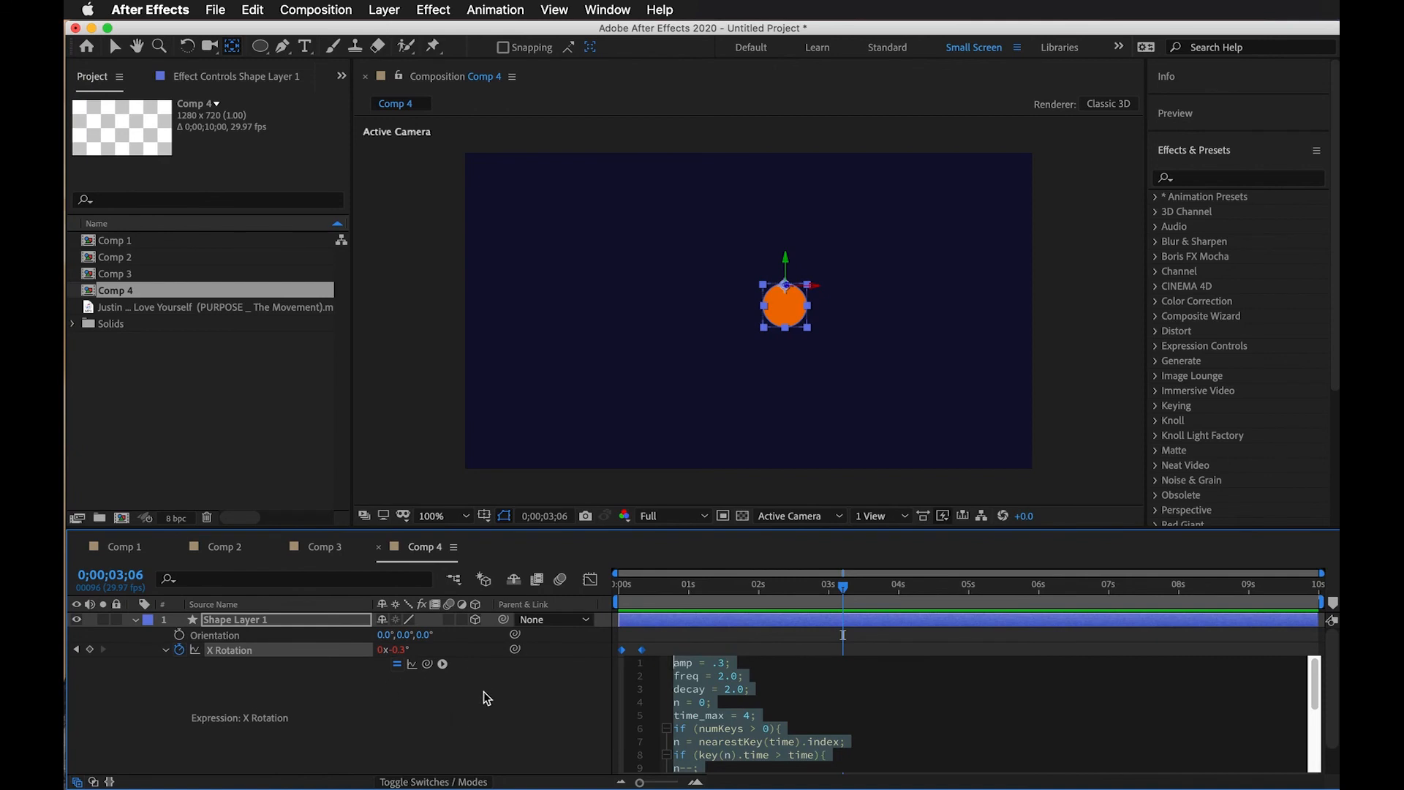
click(442, 664)
mouse_move(463, 662)
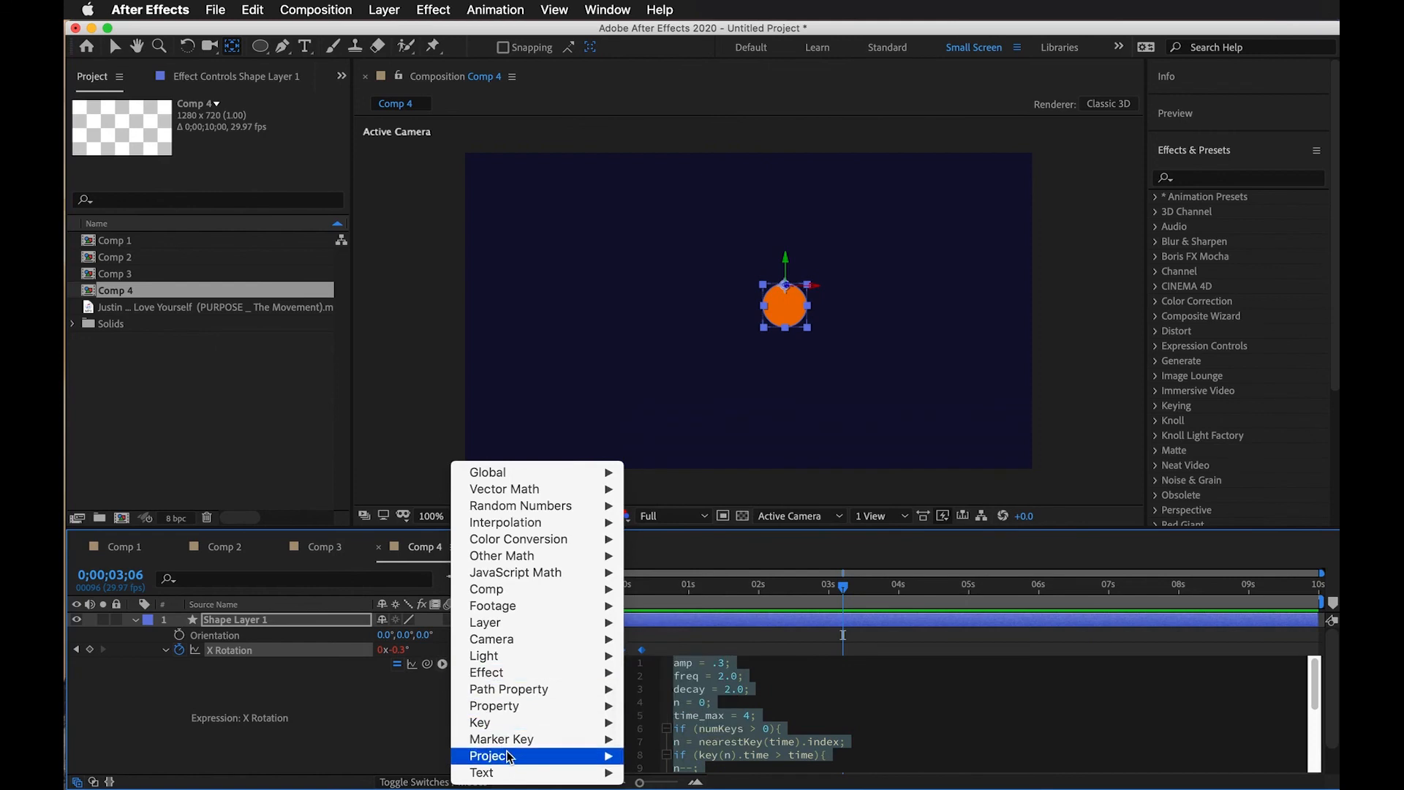
mouse_move(517, 483)
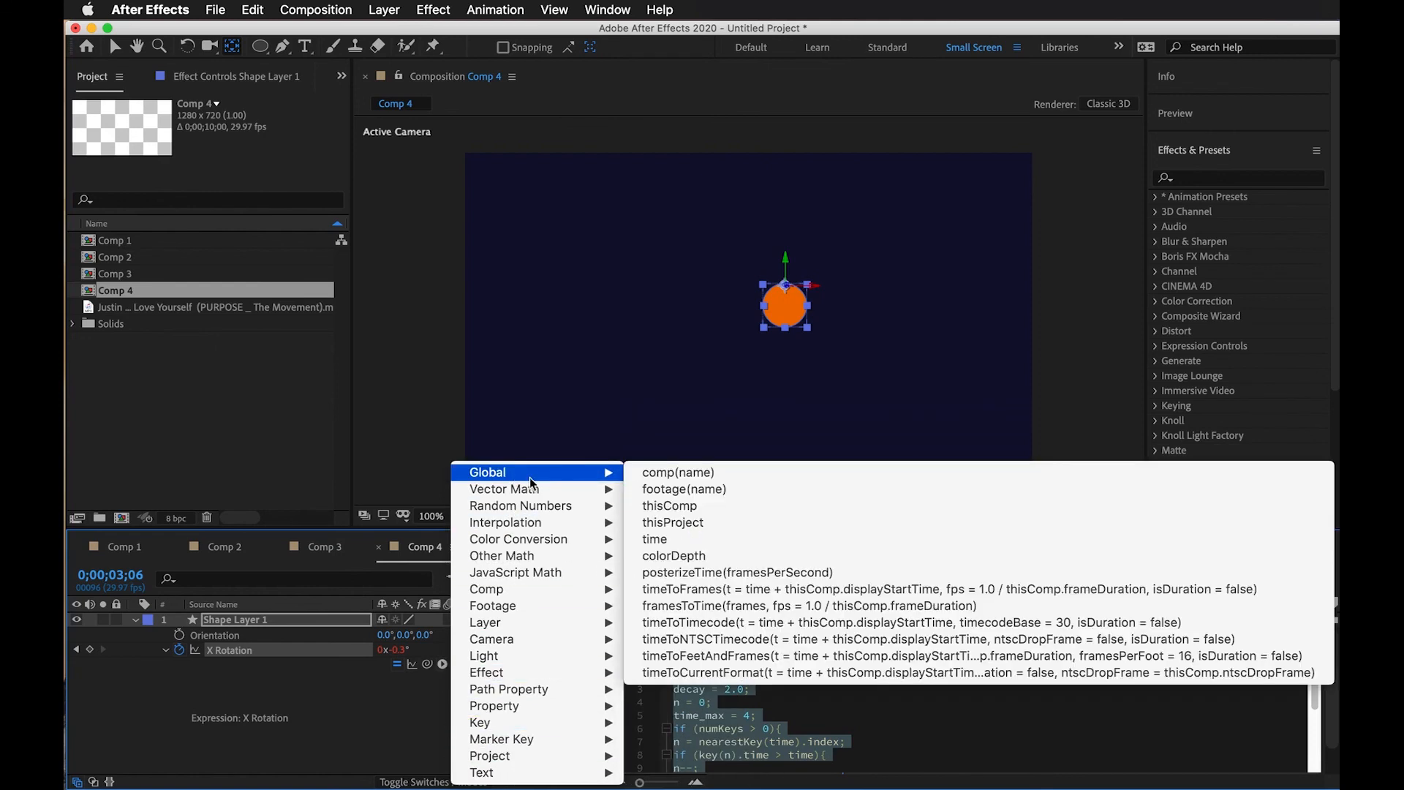
click(833, 720)
Read through the lines of the X Rotation bounce code, then leave the expression without editing it.
click(806, 704)
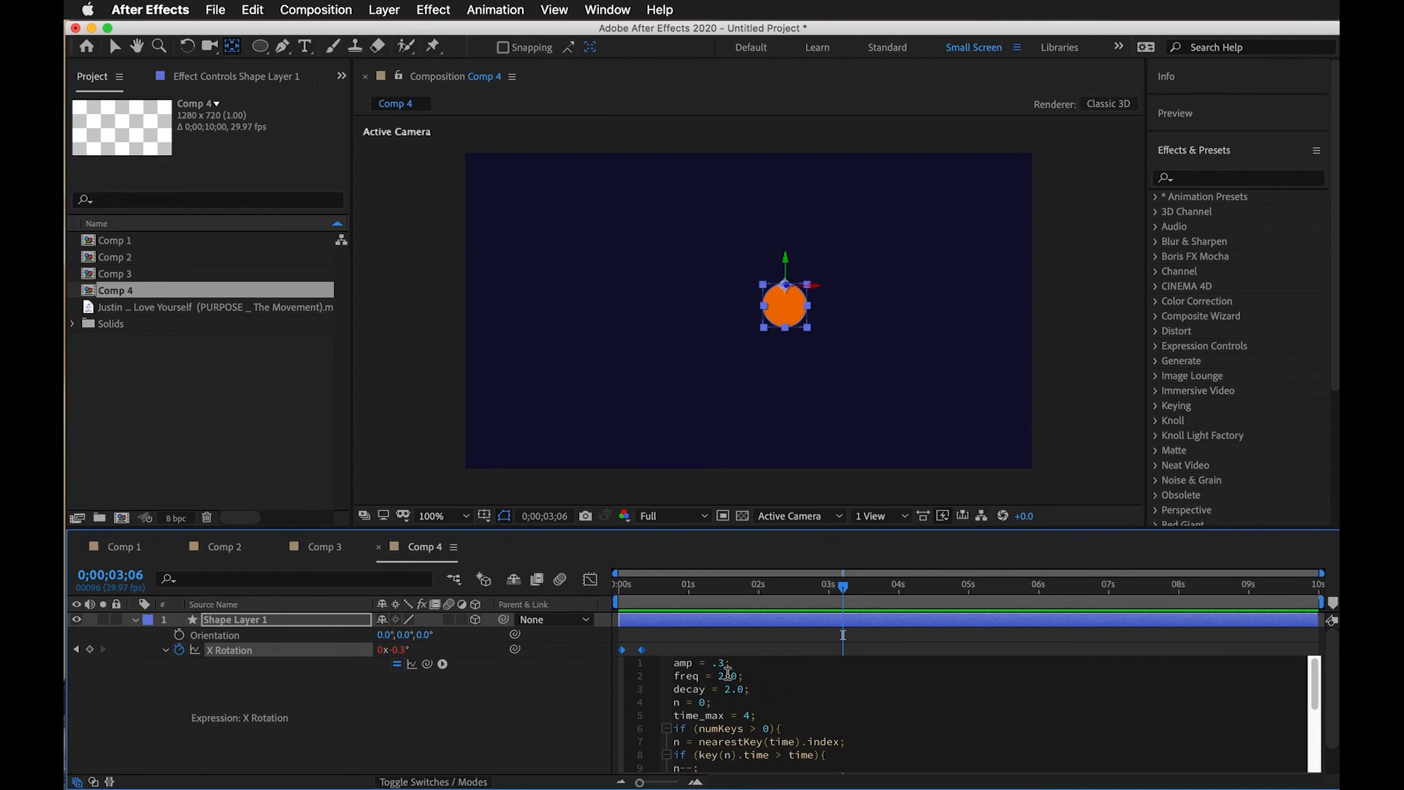
scroll(759, 690, down, 3)
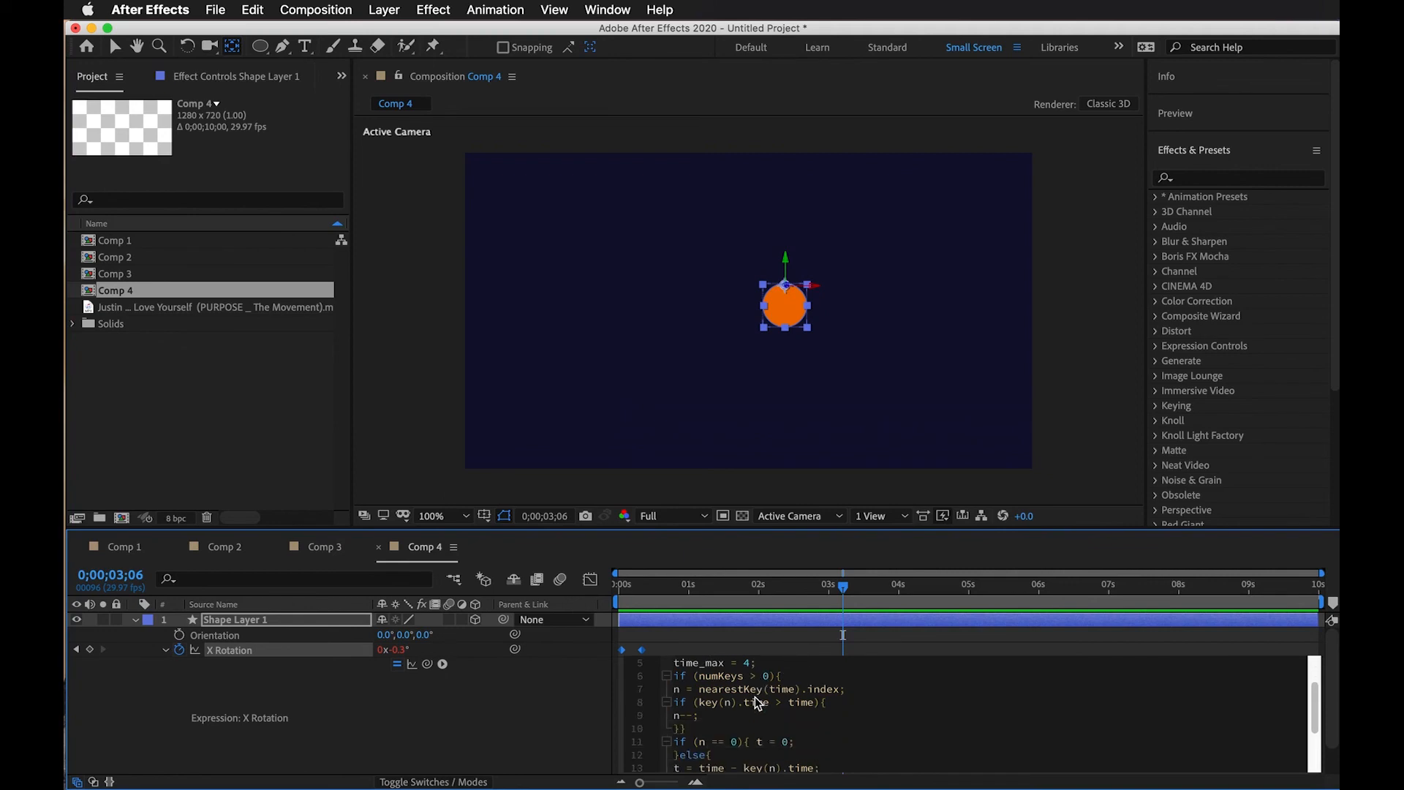
scroll(752, 698, up, 3)
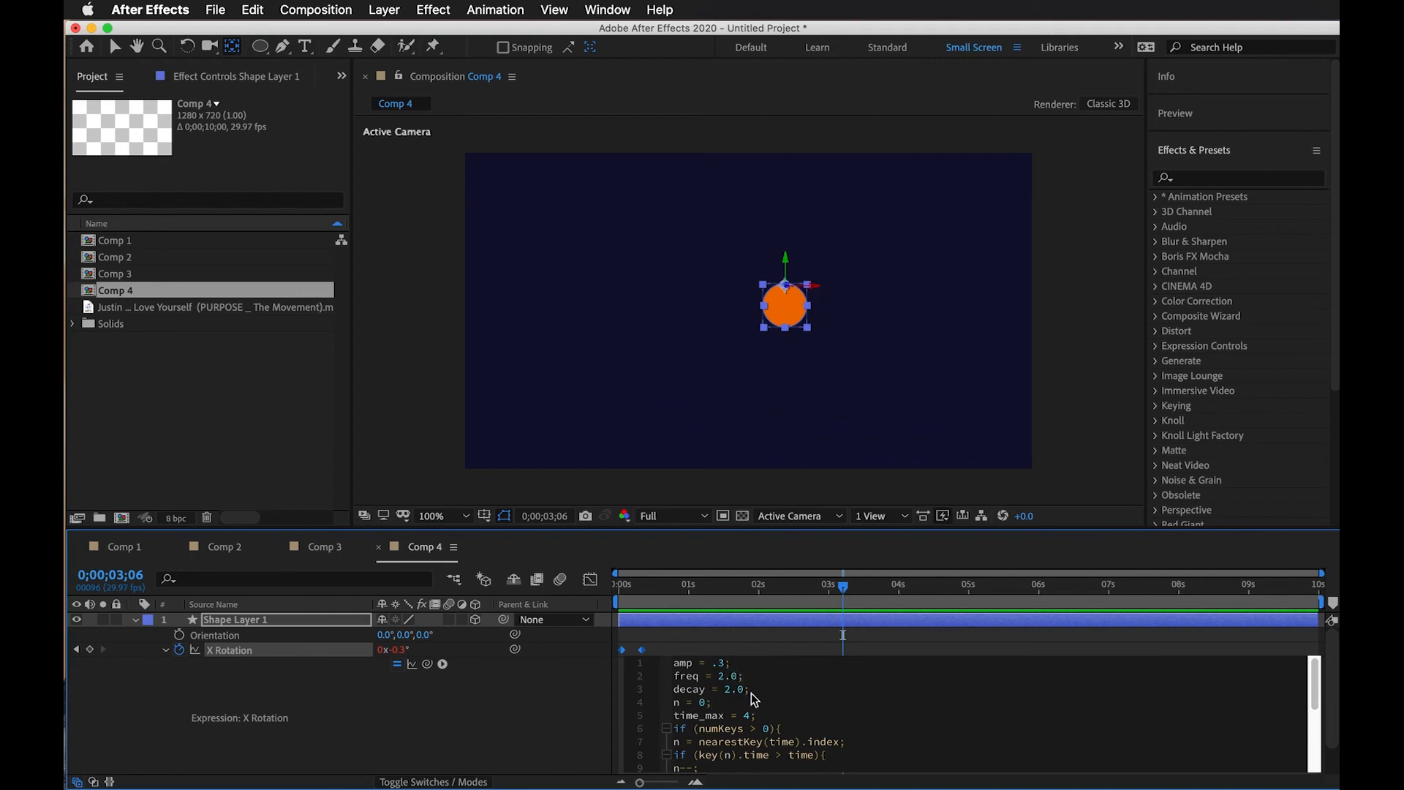
scroll(799, 714, down, 4)
click(453, 716)
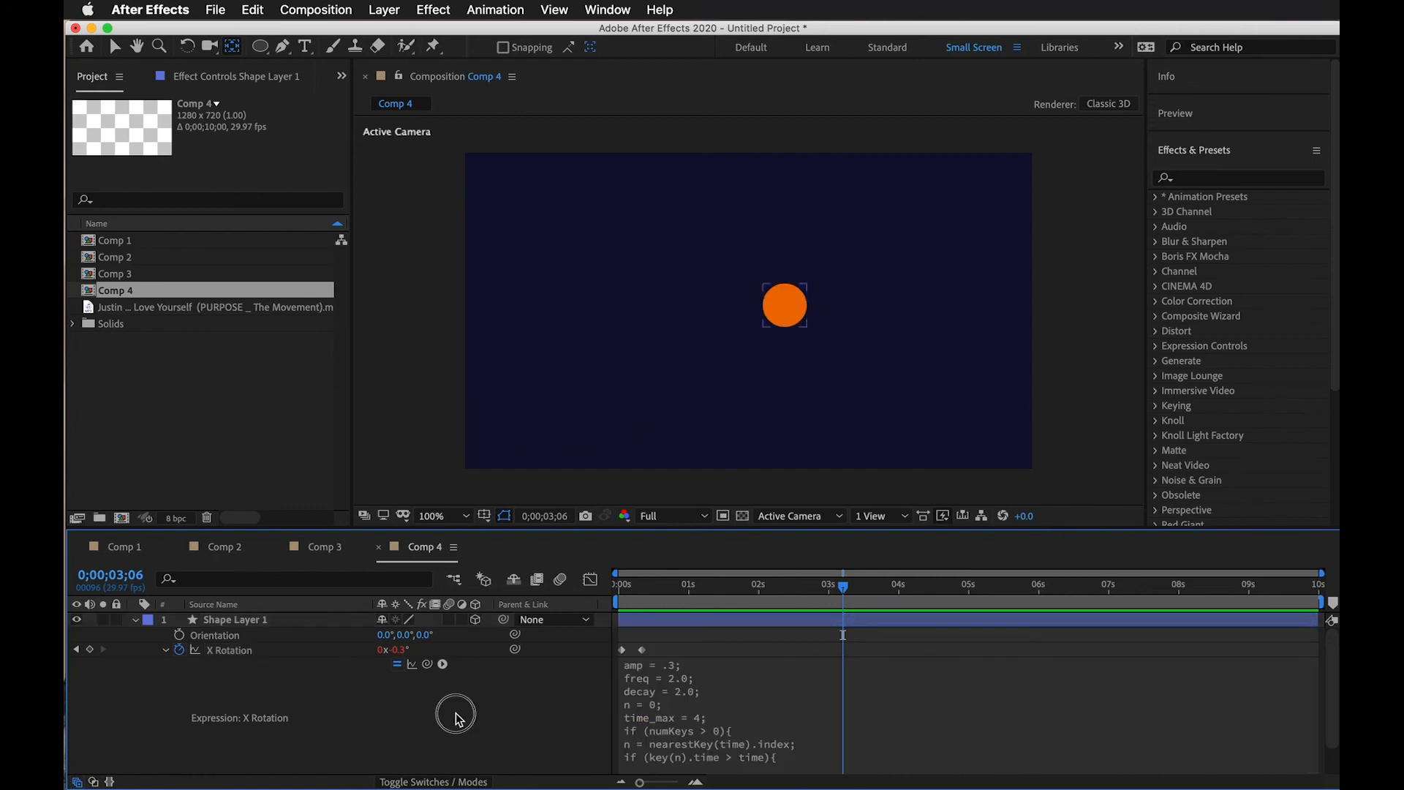
drag(428, 664, 336, 529)
drag(149, 306, 326, 673)
click(417, 10)
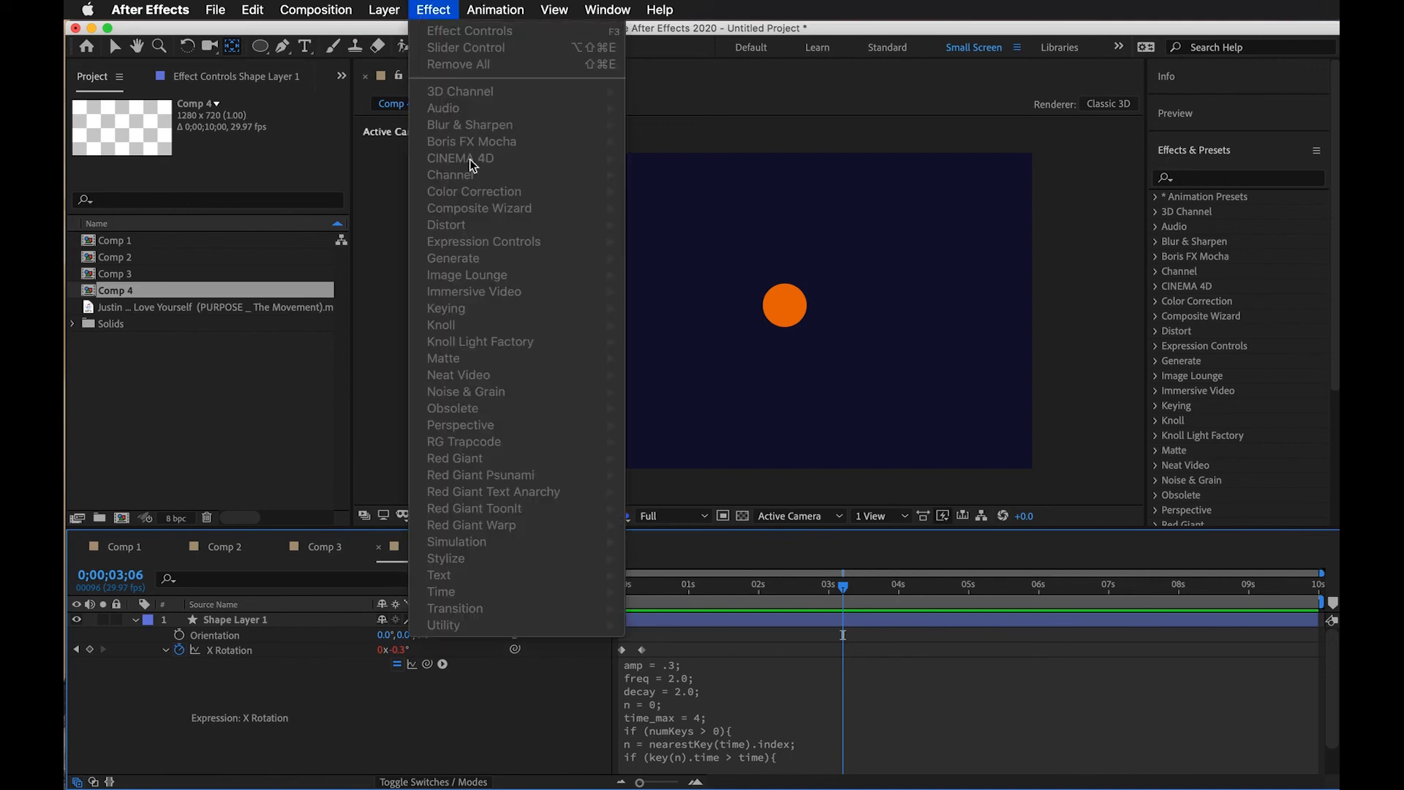
click(335, 663)
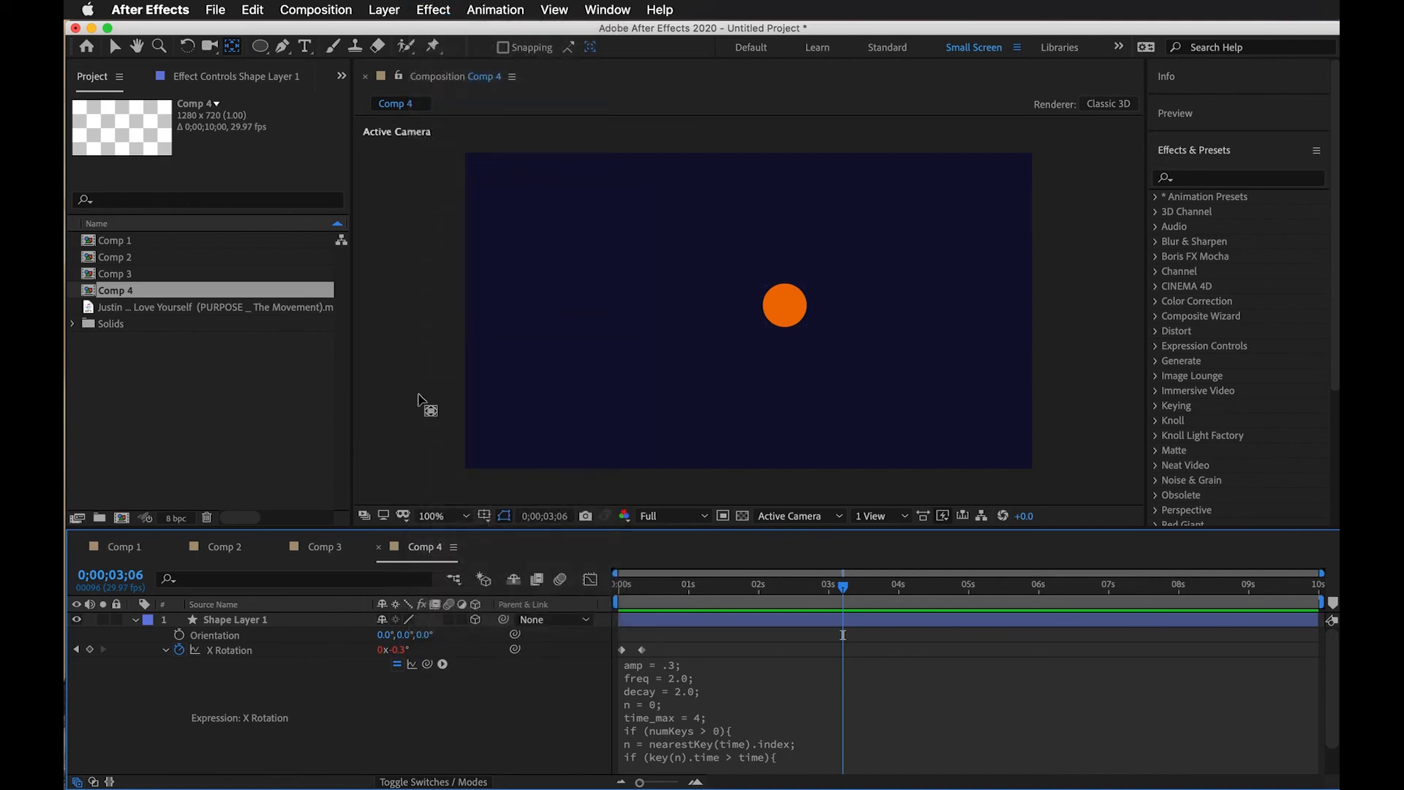
Enable the post-expression graph for X Rotation, display it in the Graph Editor, and scrub back near the start.
click(412, 665)
click(594, 579)
click(593, 580)
click(594, 579)
drag(745, 597, 626, 592)
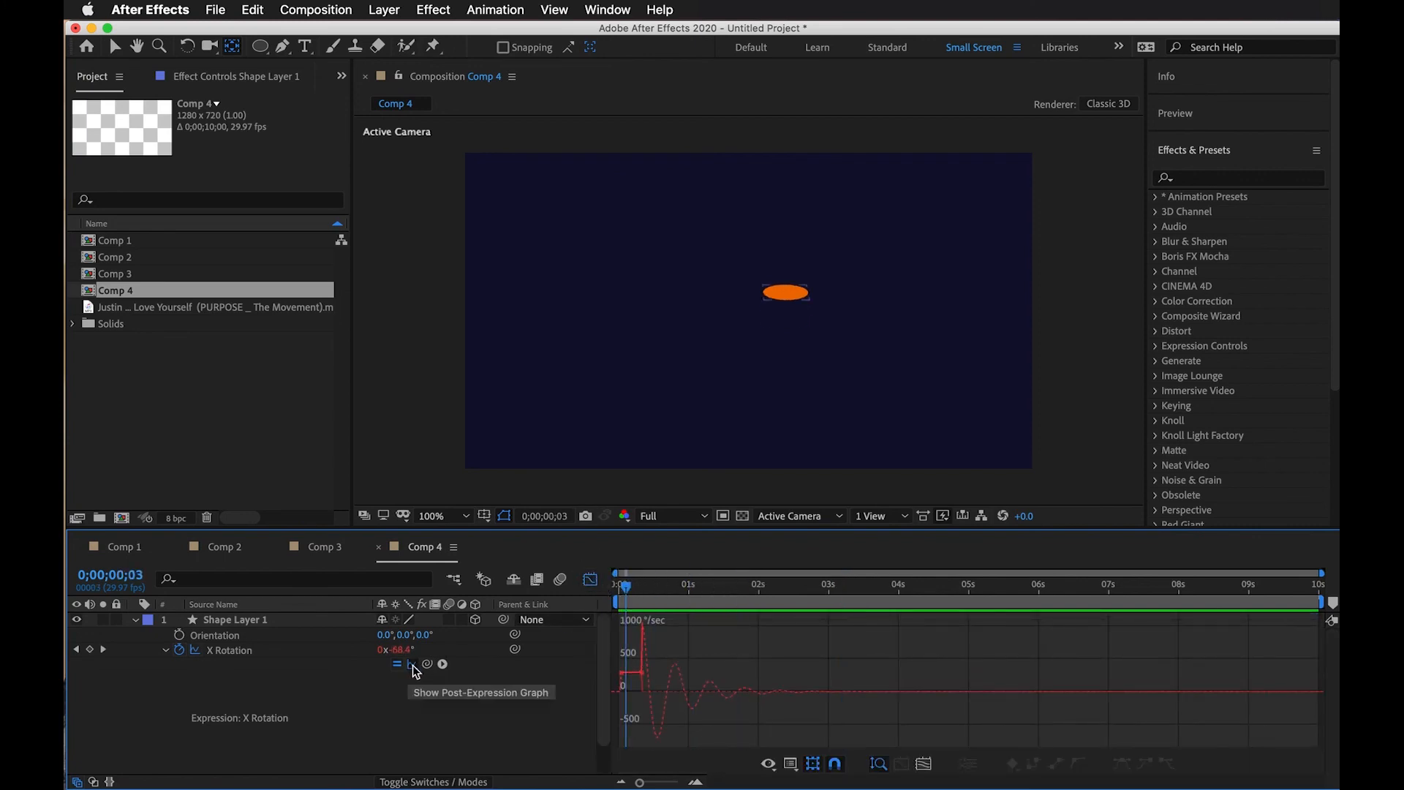
Scrub to frame 23 and compare the X Rotation speed graph without and with the post-expression curve.
drag(626, 590, 673, 589)
click(412, 665)
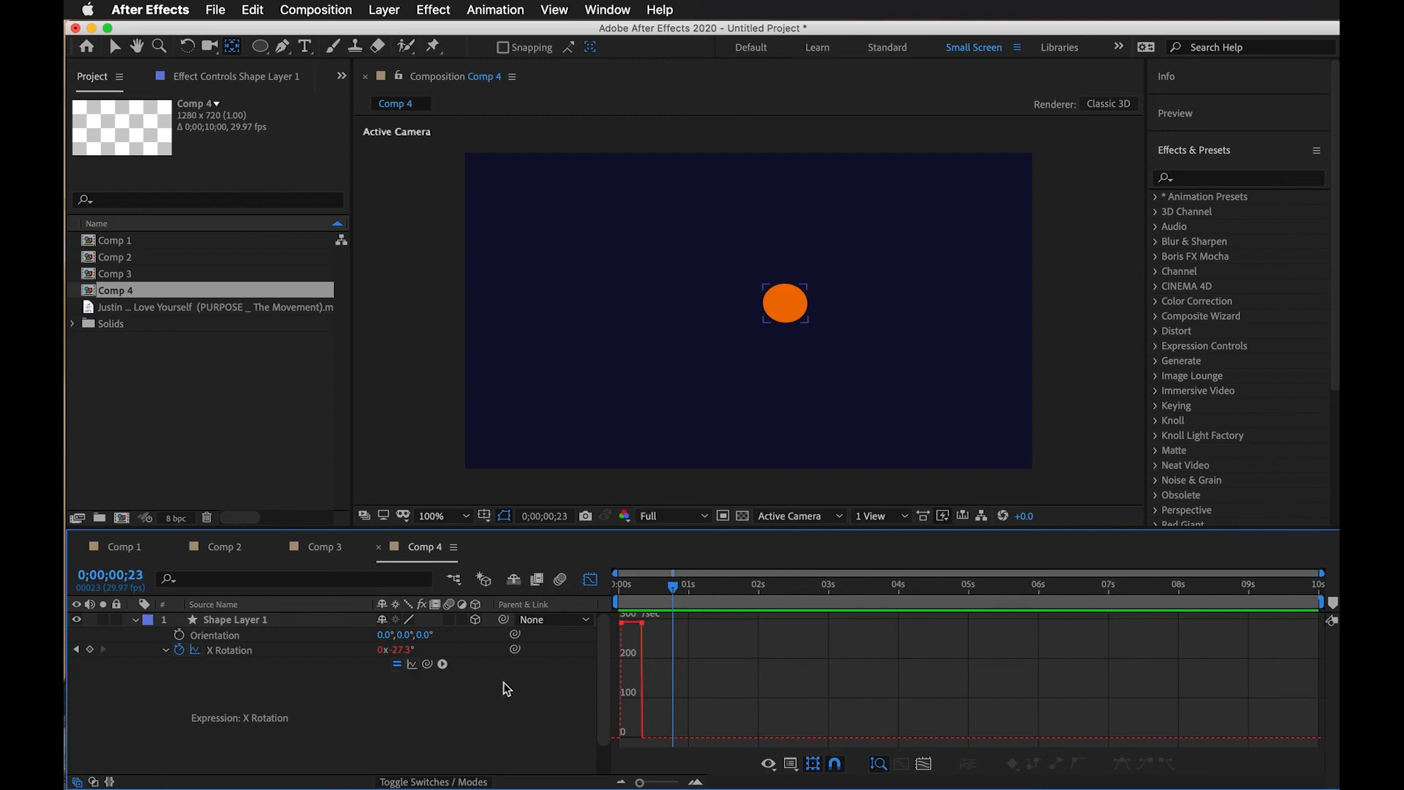
click(415, 665)
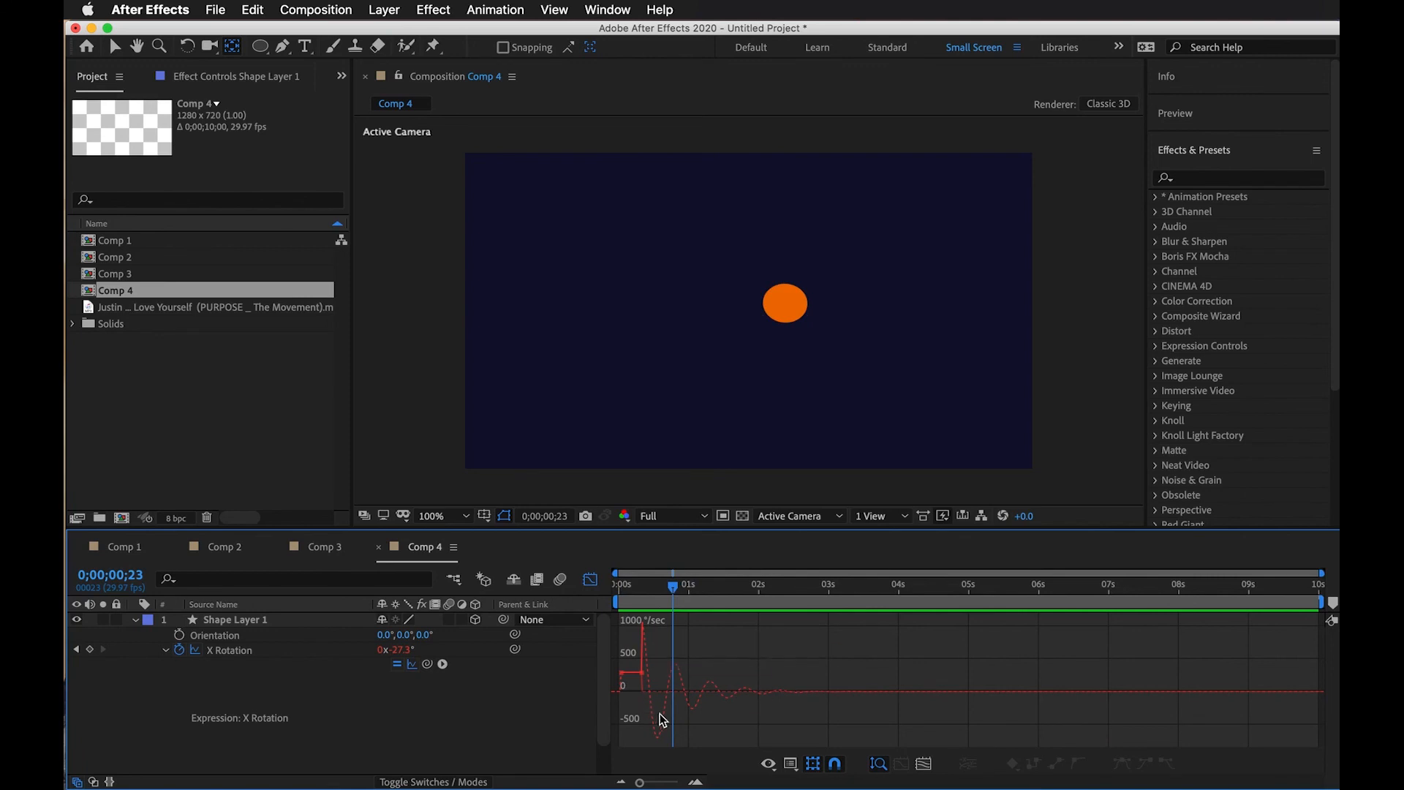
Scrub along the bounce curve, preview the rotation from the start of the timeline, and scrub to 0;00;04;22.
drag(665, 588, 756, 599)
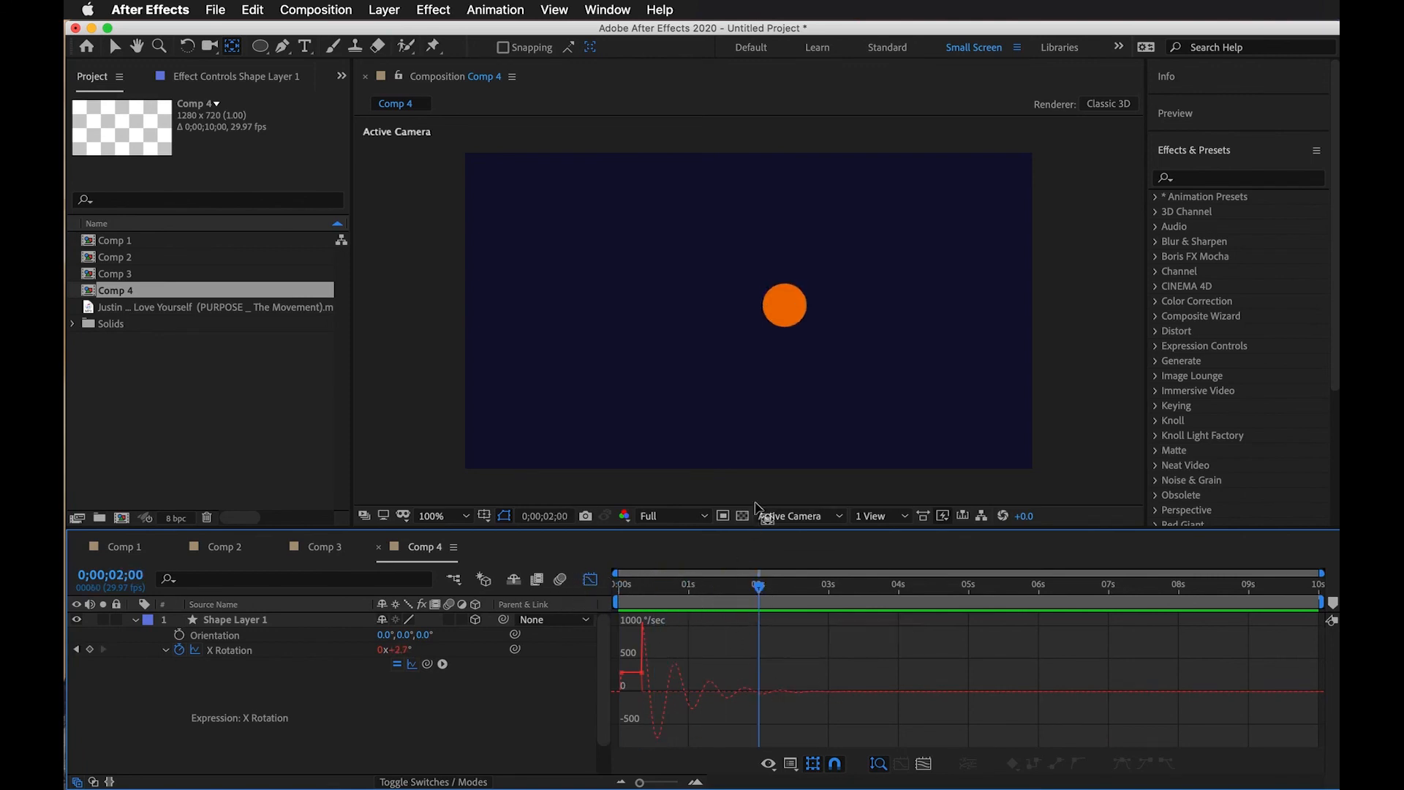
drag(736, 594, 541, 605)
scroll(702, 470, down, 1)
scroll(702, 471, up, 1)
scroll(702, 470, down, 2)
scroll(702, 471, up, 2)
key(space)
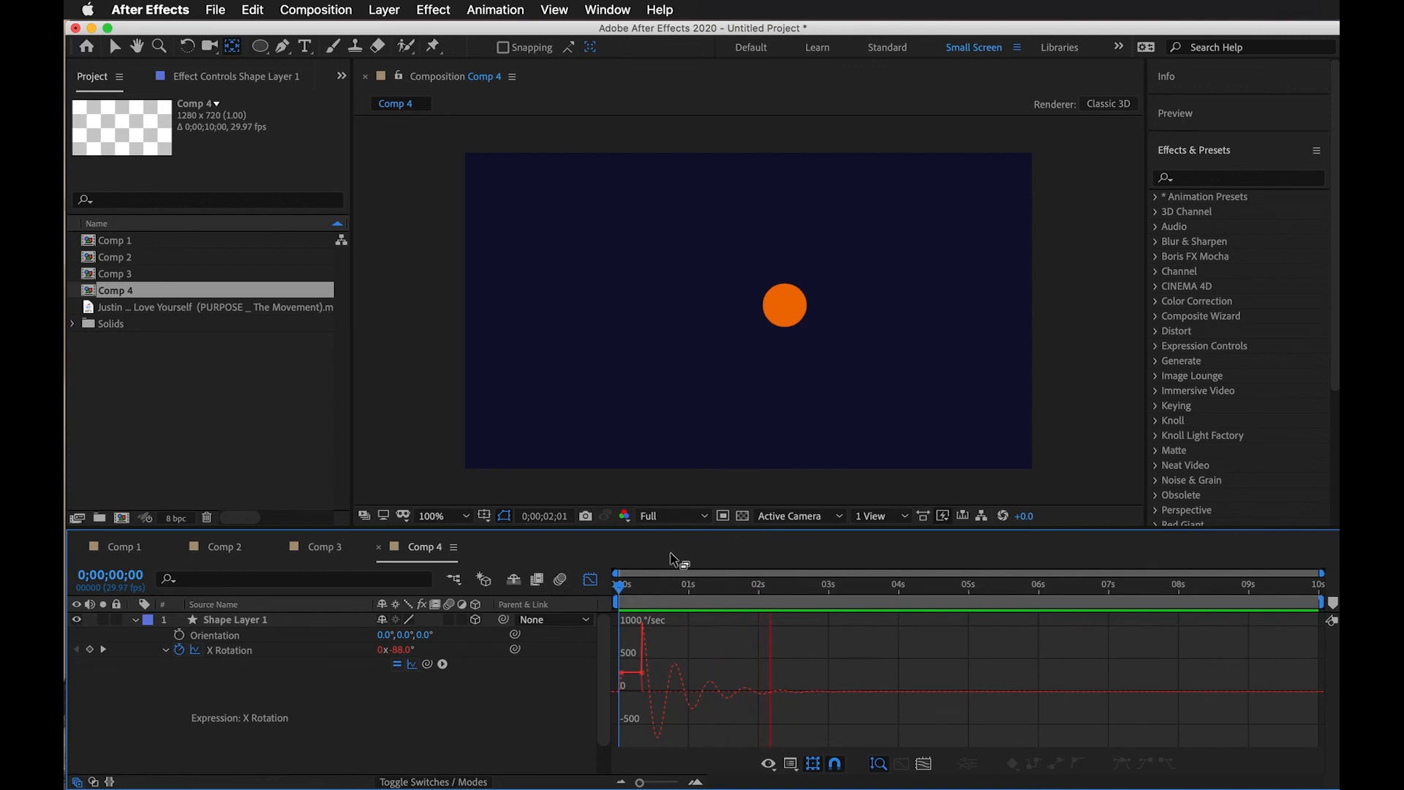
drag(869, 582, 953, 599)
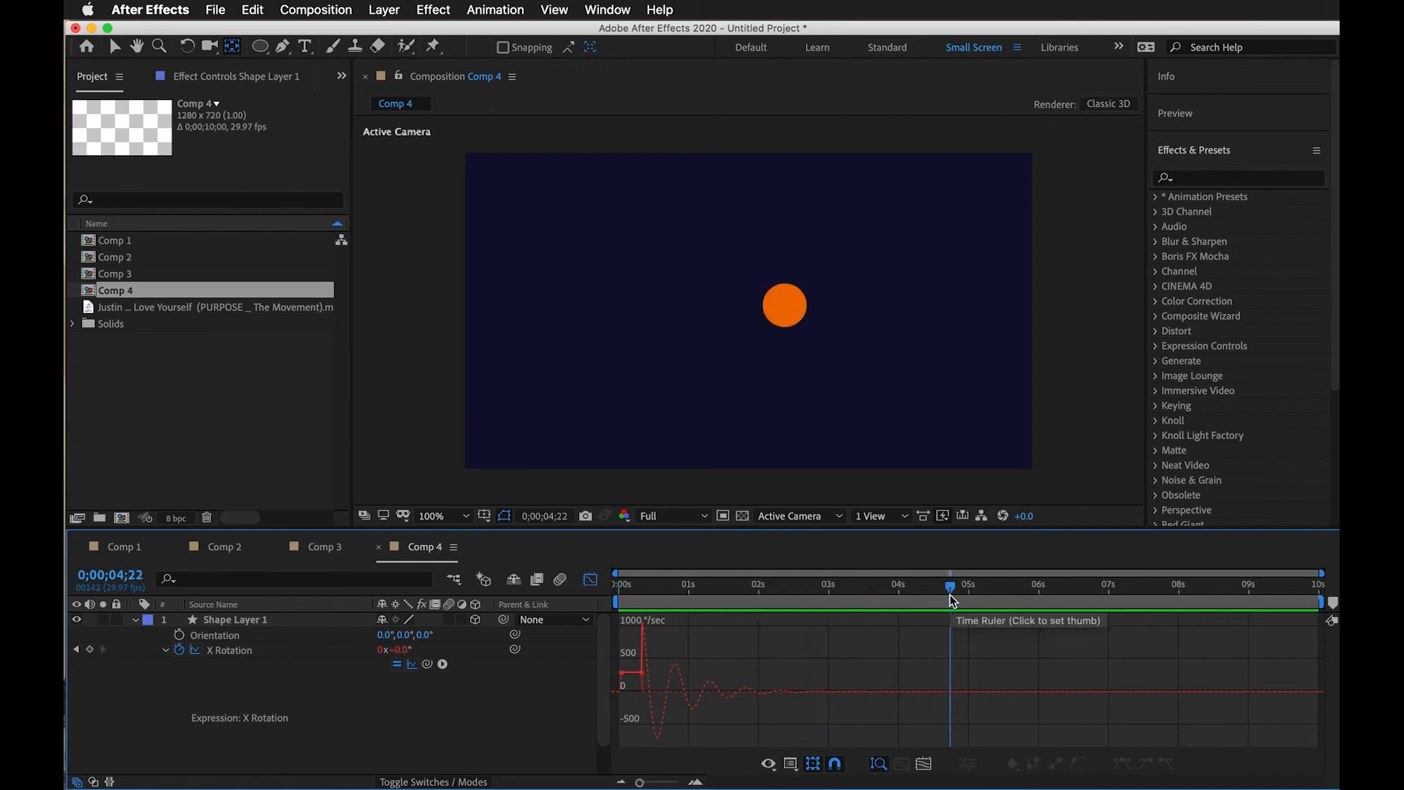